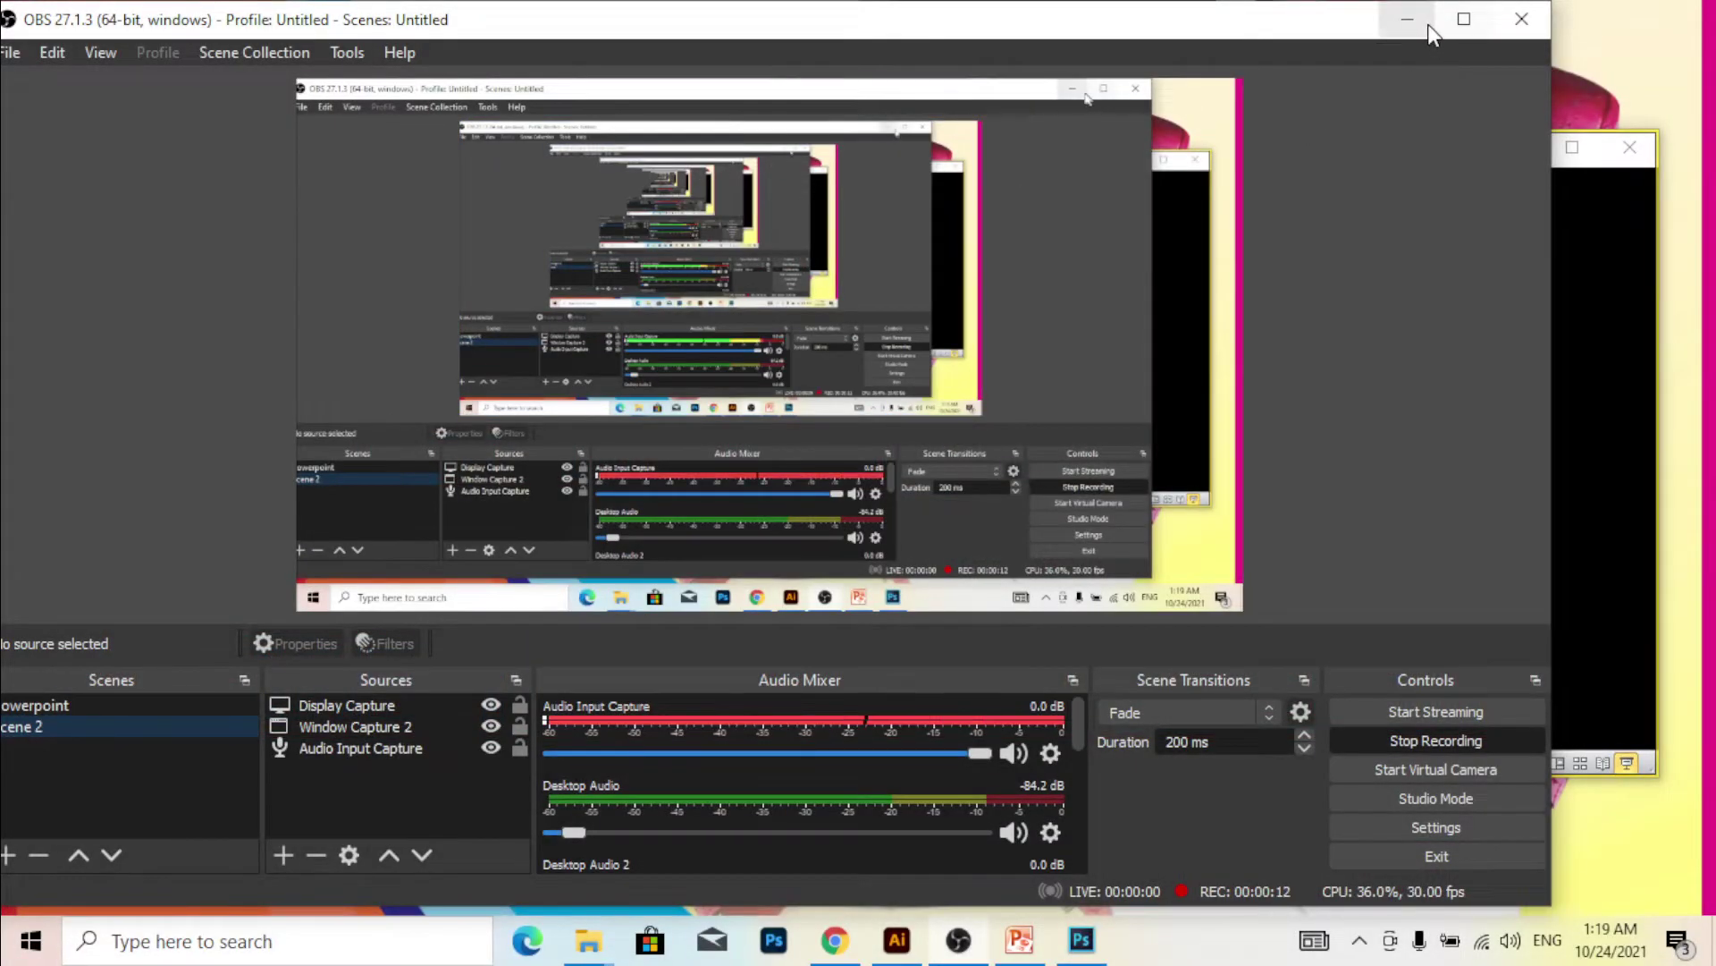
- Minimize OBS and the slideshow, refresh the desktop, and restore Youtube Next Video2.ai in Illustrator
left_click(1410, 19)
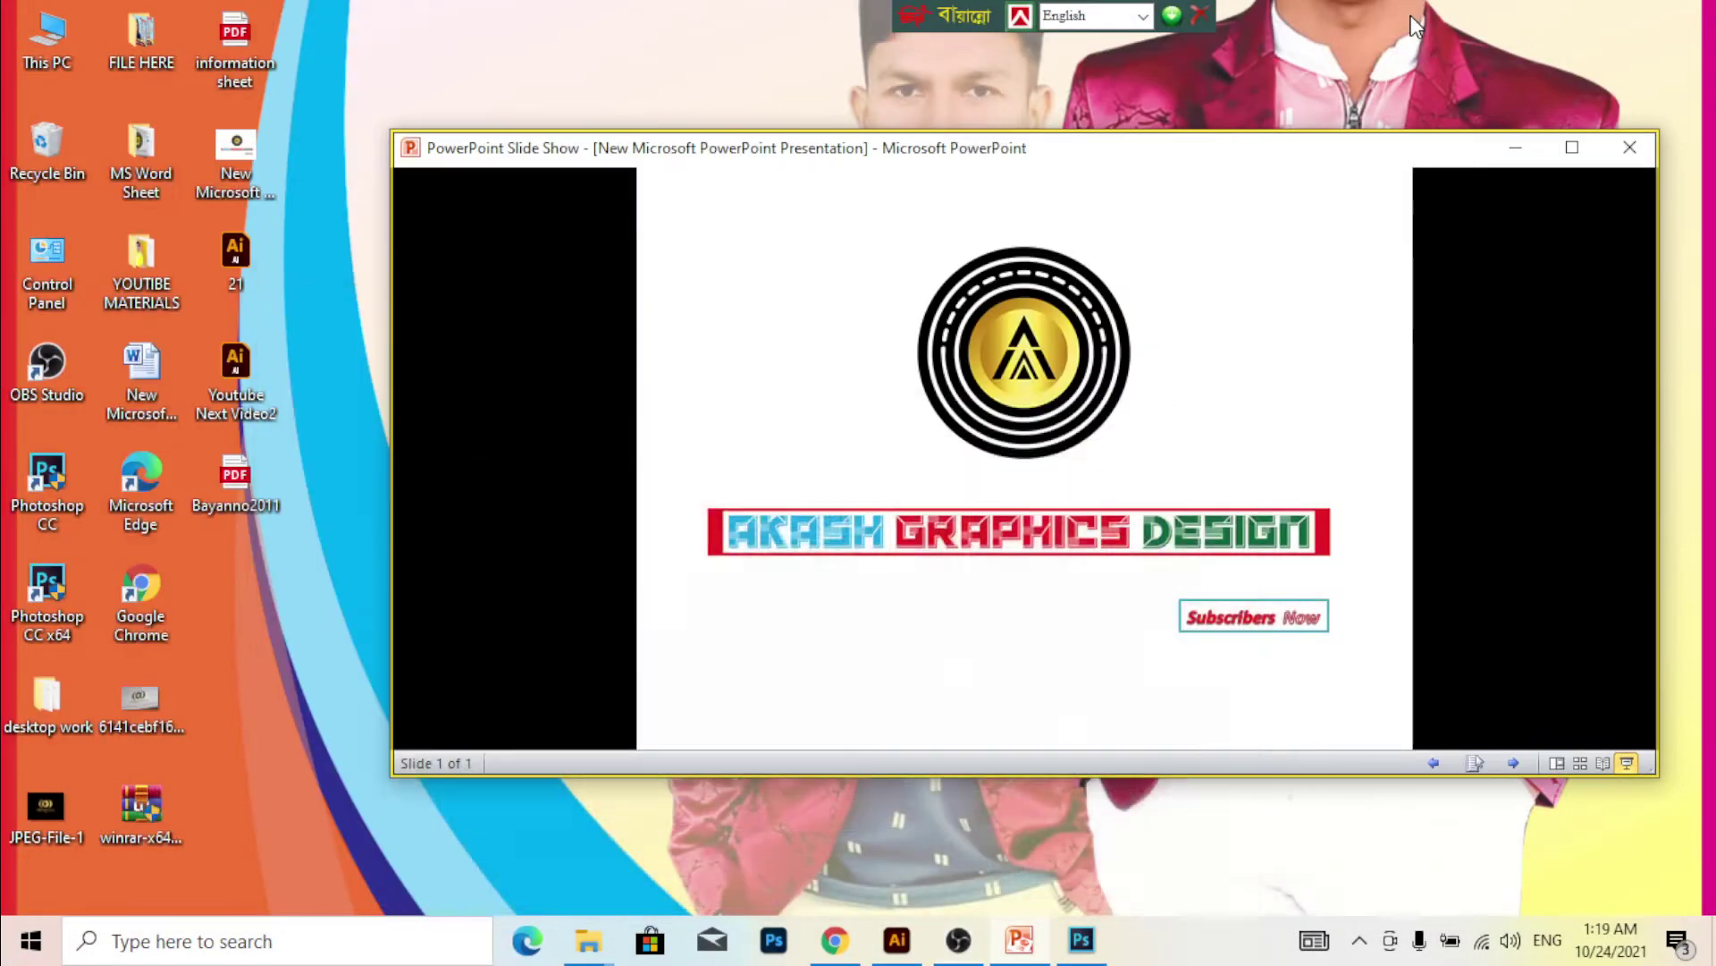
left_click(1517, 150)
right_click(1467, 137)
left_click(1483, 206)
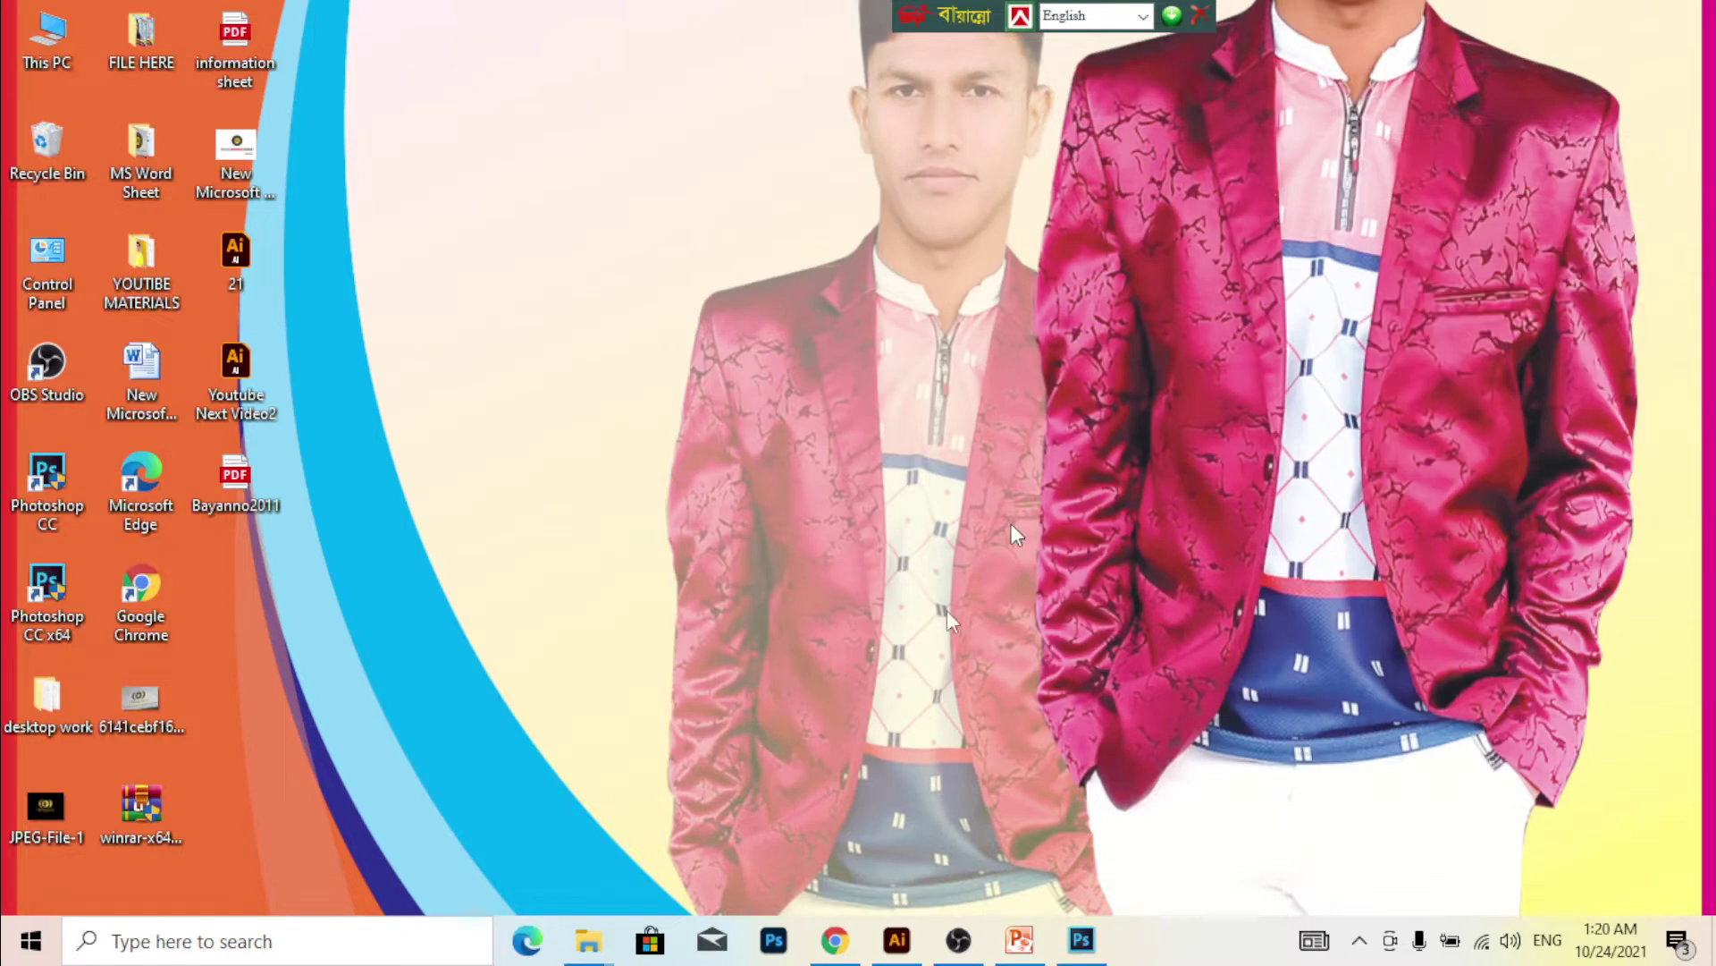
left_click(896, 939)
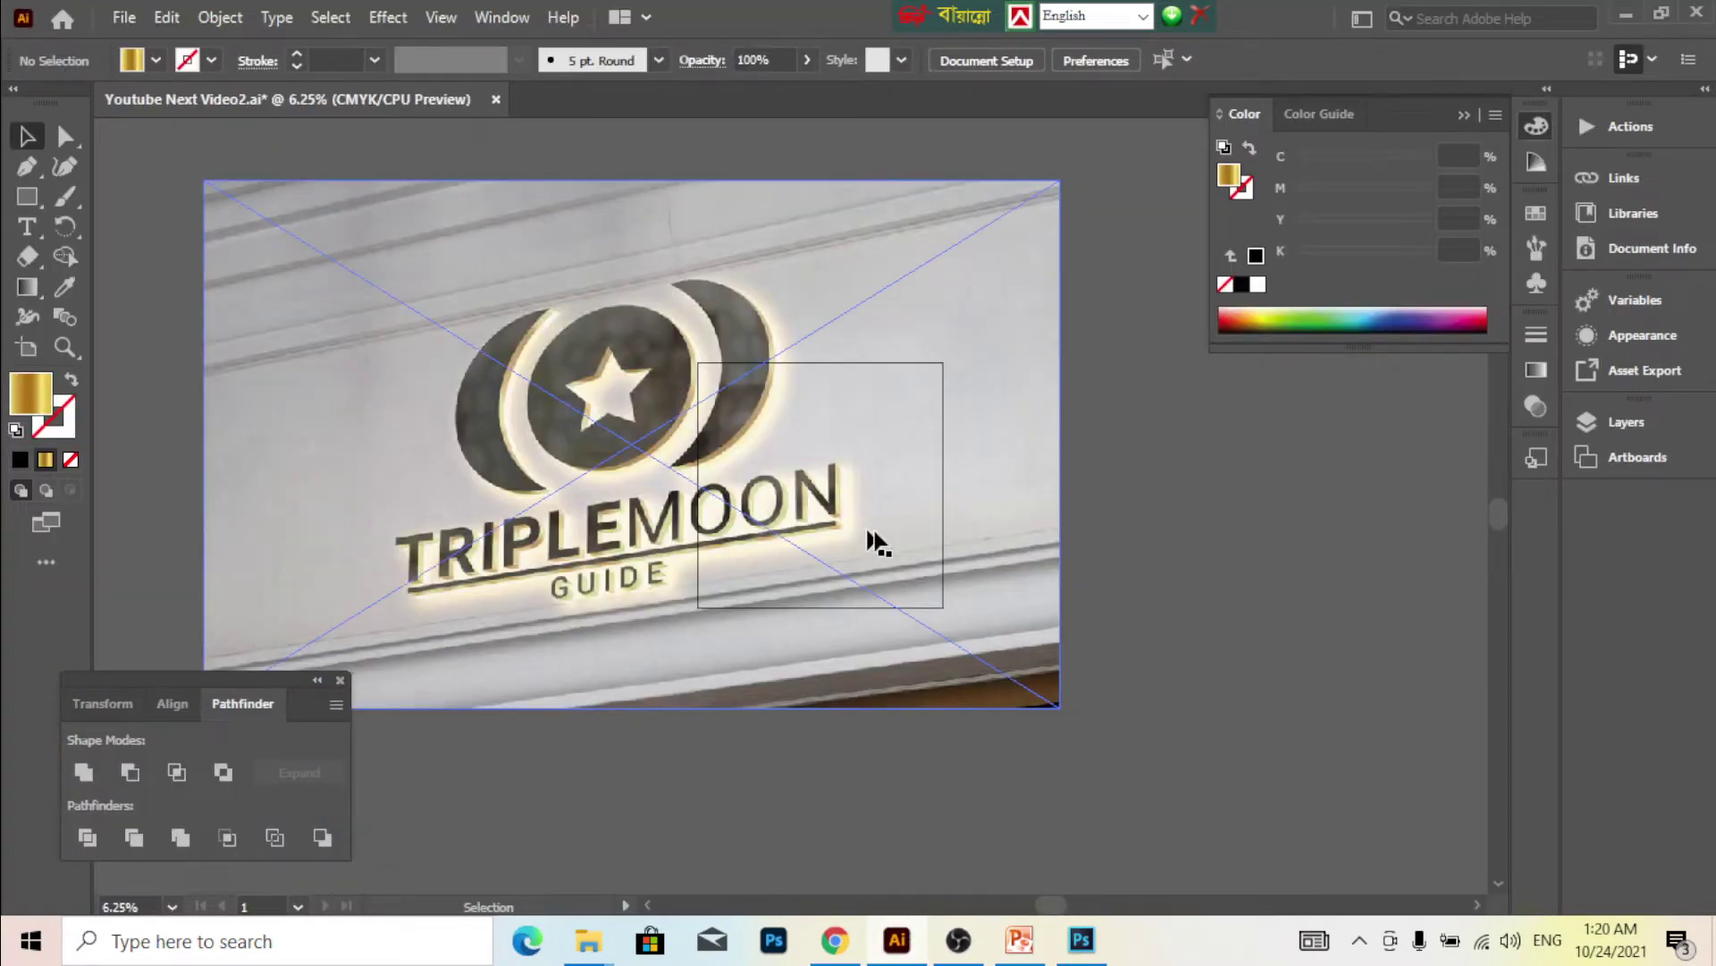
- Reposition the placed TRIPLEMOON shop-sign photo, then delete it from the canvas
left_click_drag(991, 546, 1083, 560)
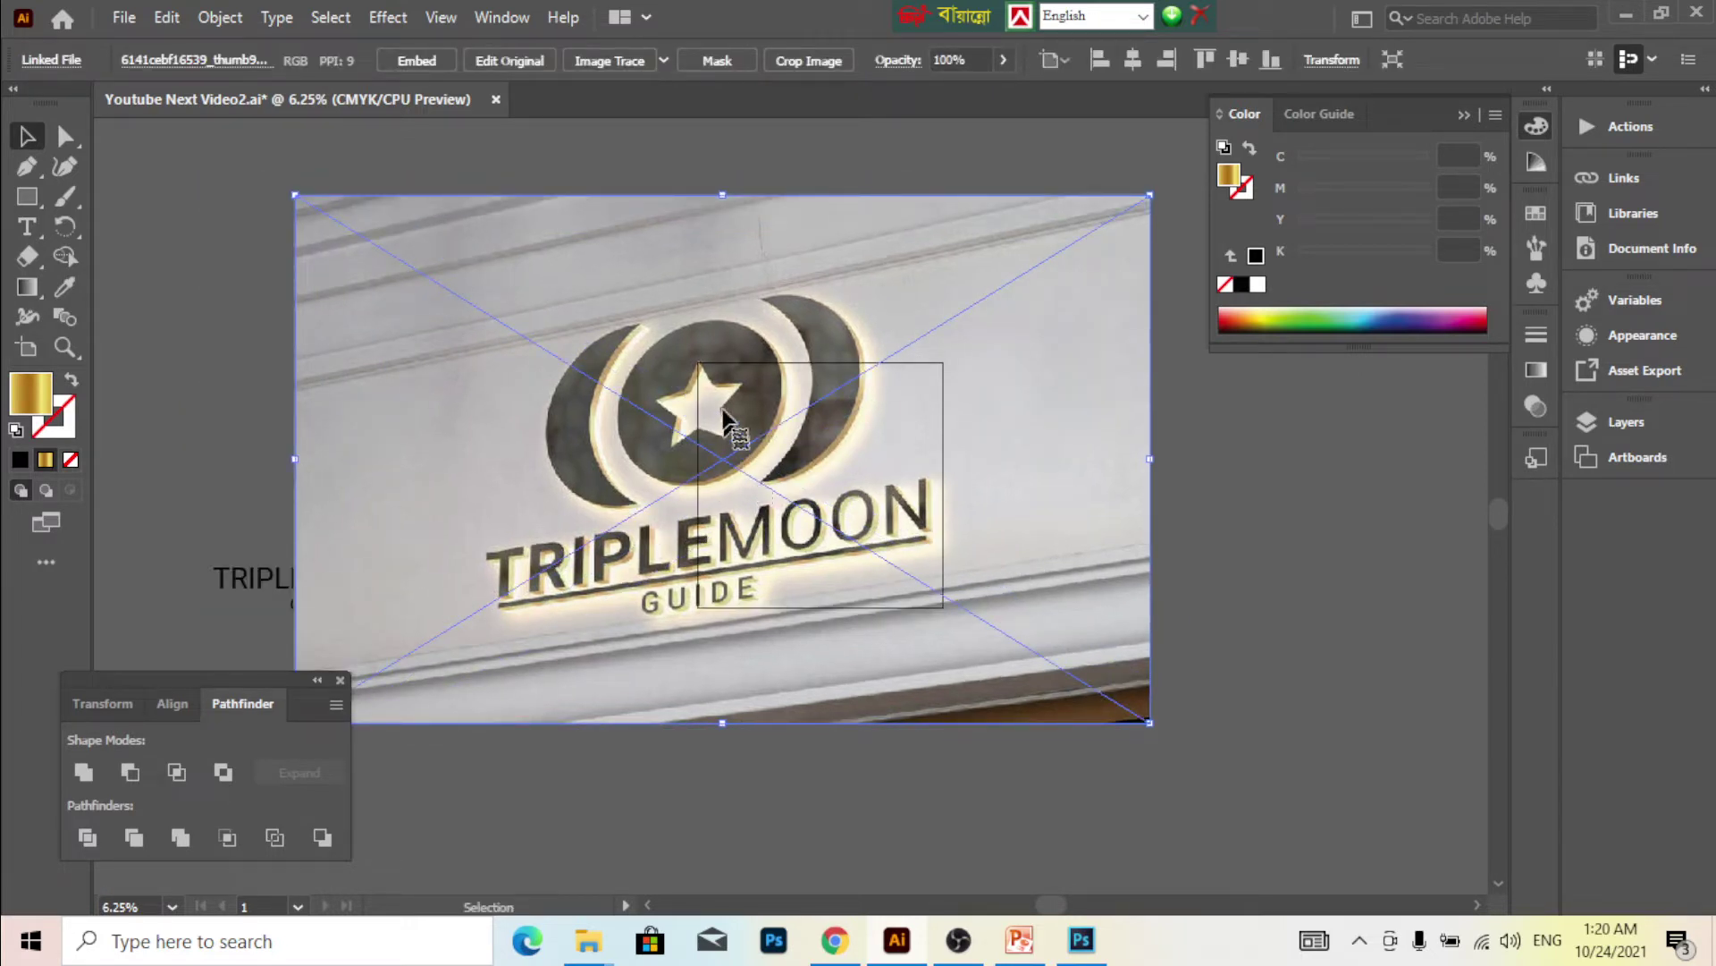
scroll(714, 374, "up", 1, "alt")
scroll(716, 426, "up", 1, "alt")
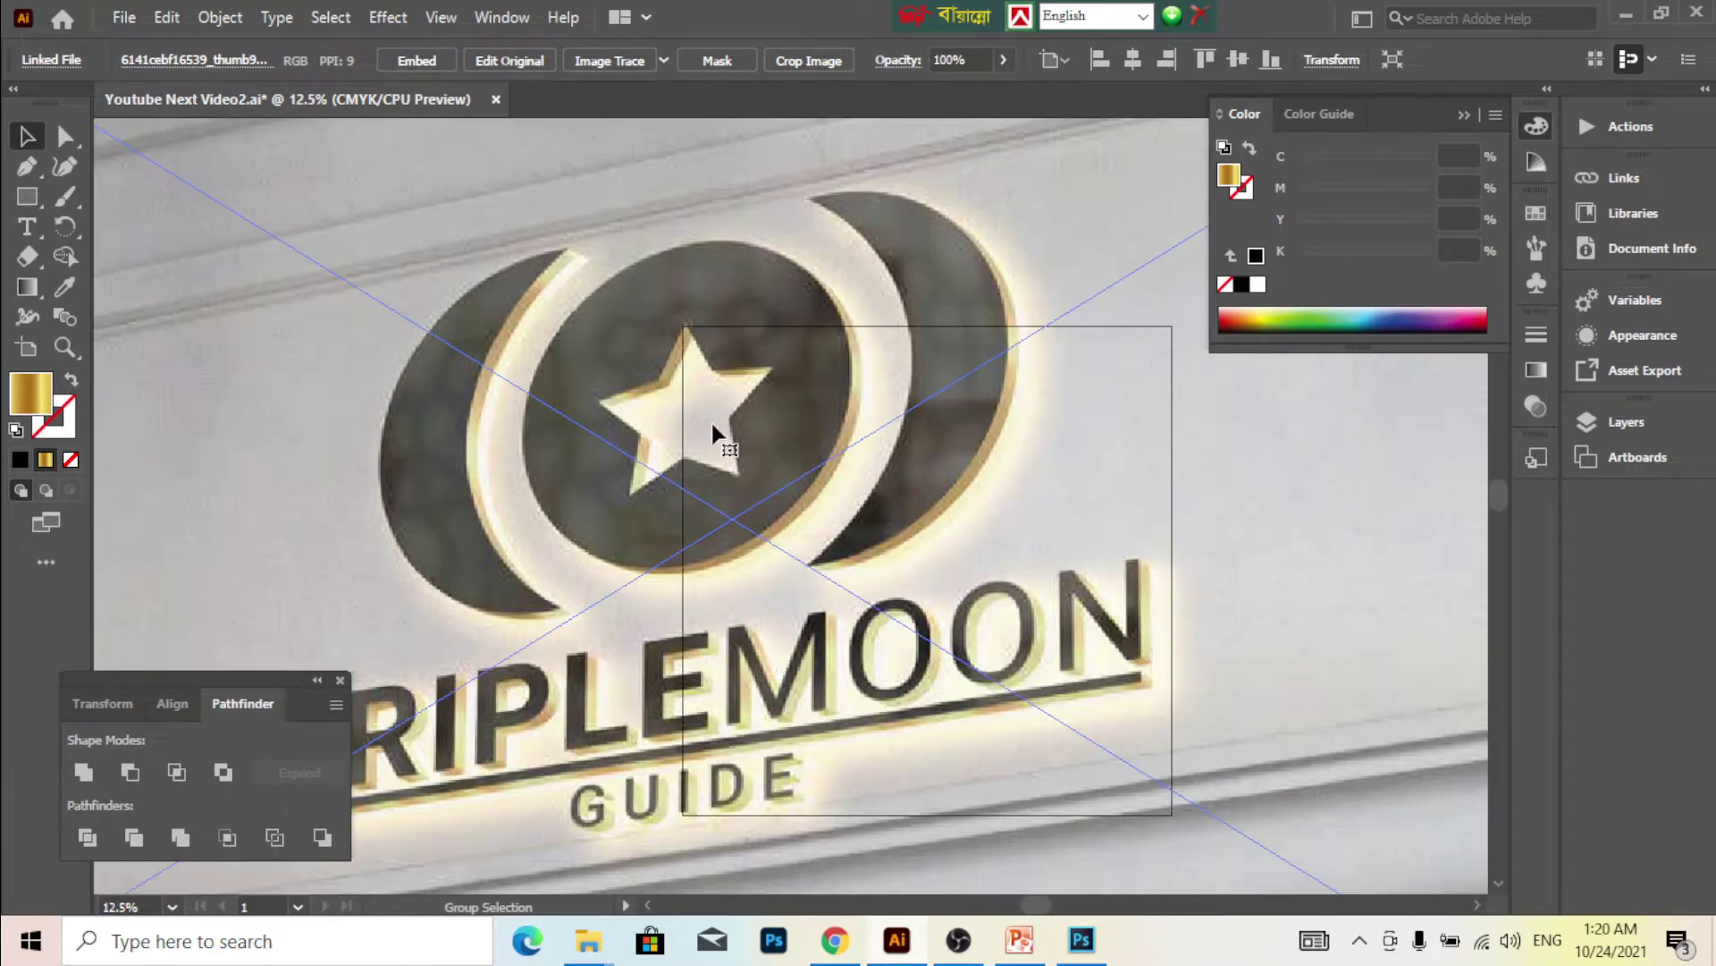
scroll(739, 516, "down", 1, "alt")
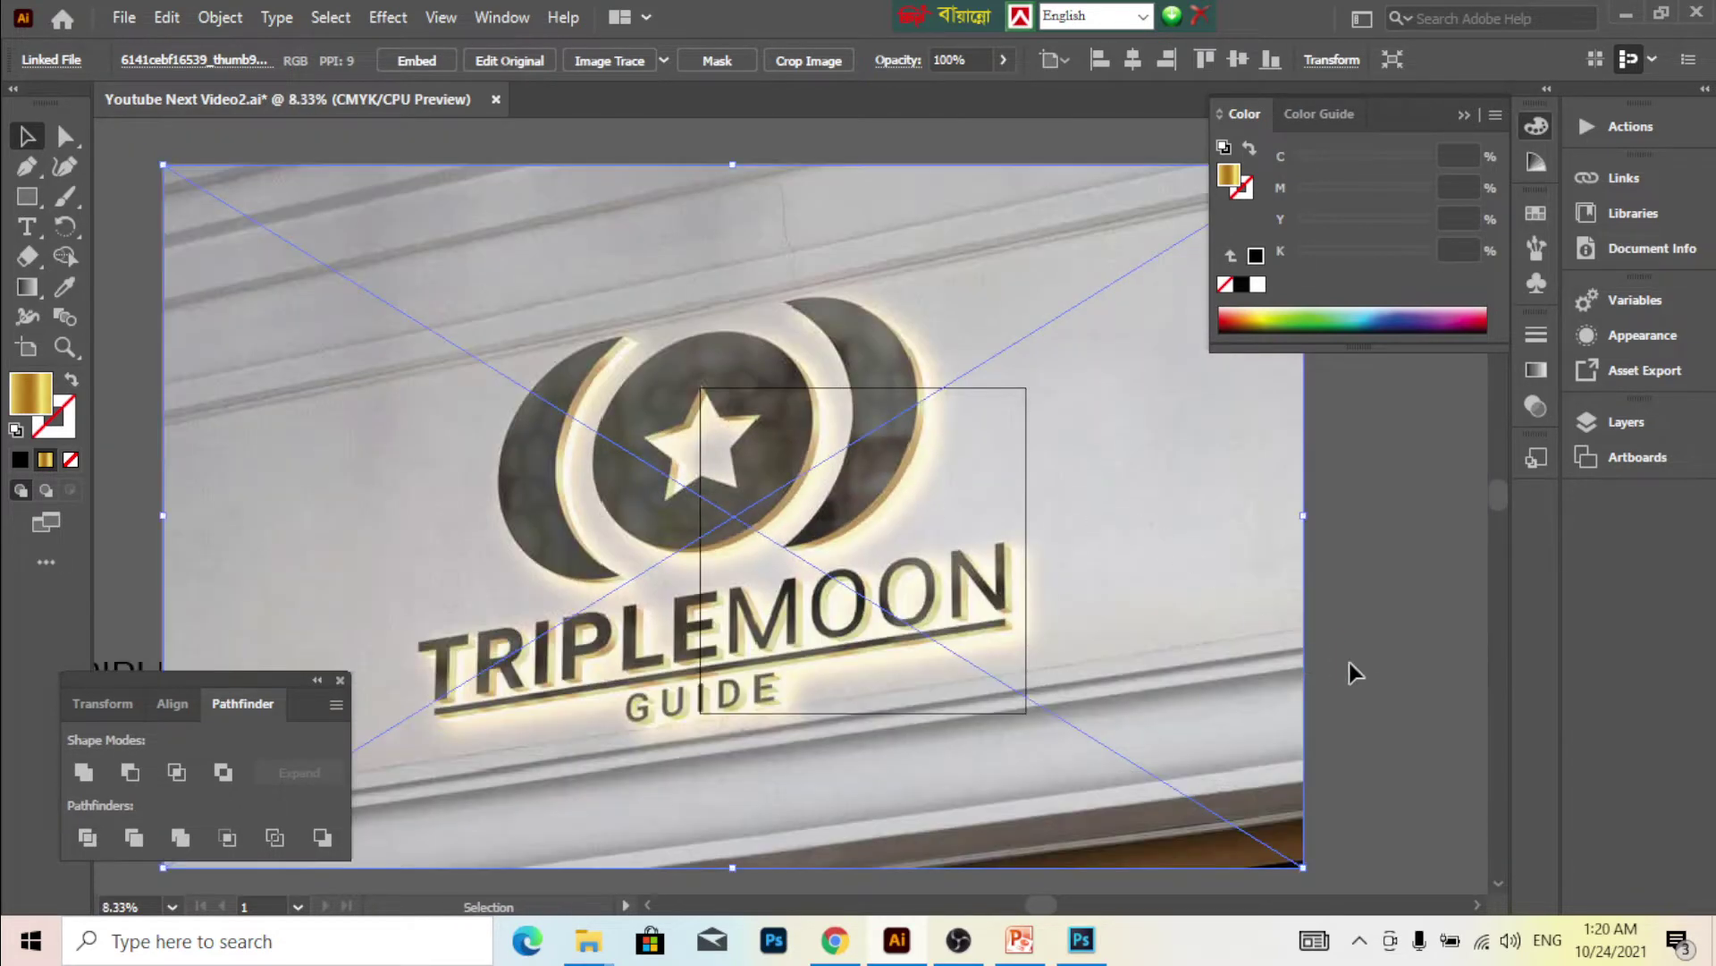
left_click(1349, 662)
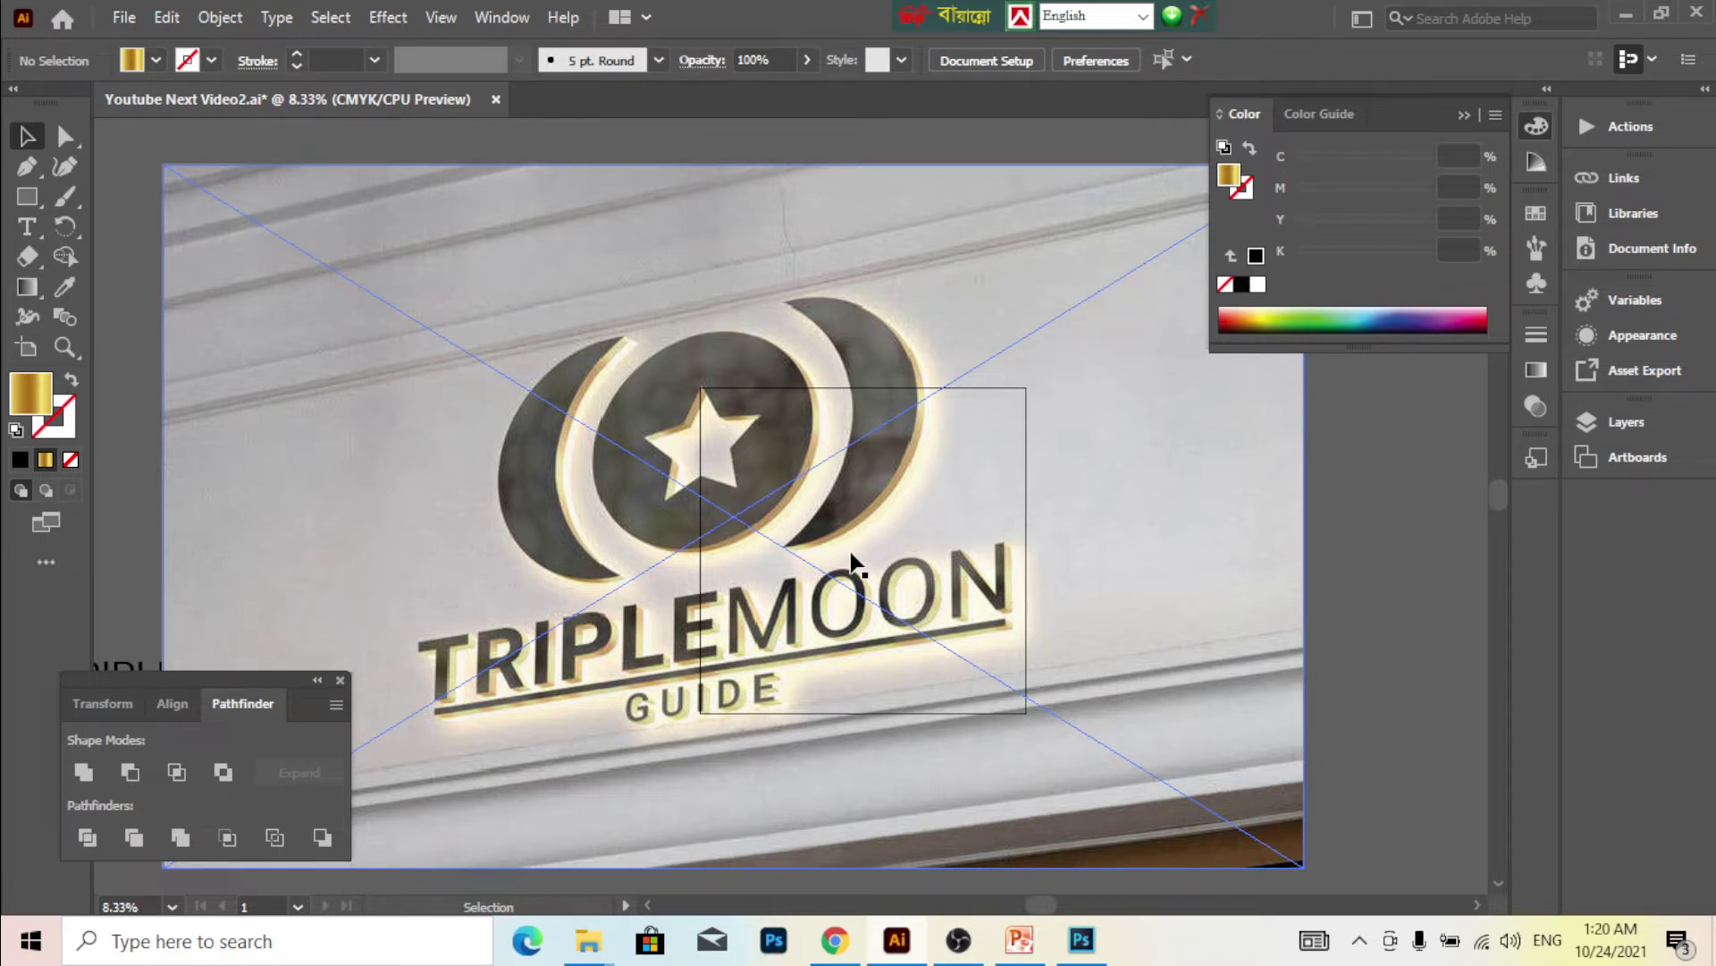
scroll(809, 517, "down", 1)
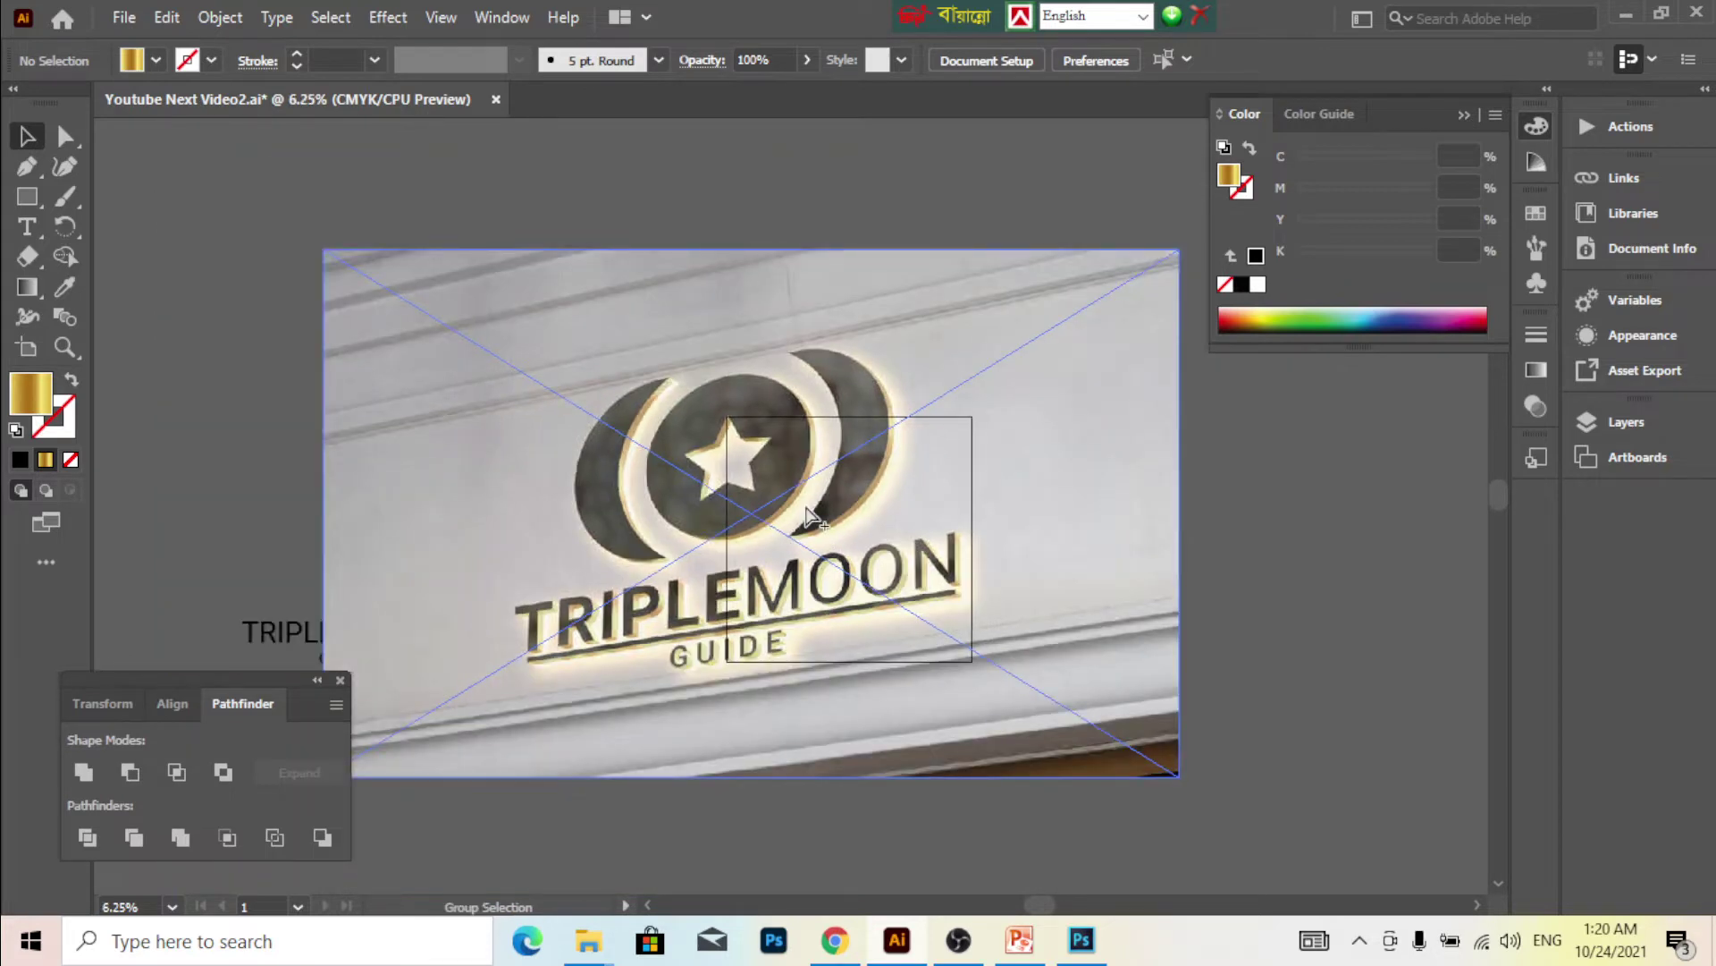
scroll(809, 516, "up", 1)
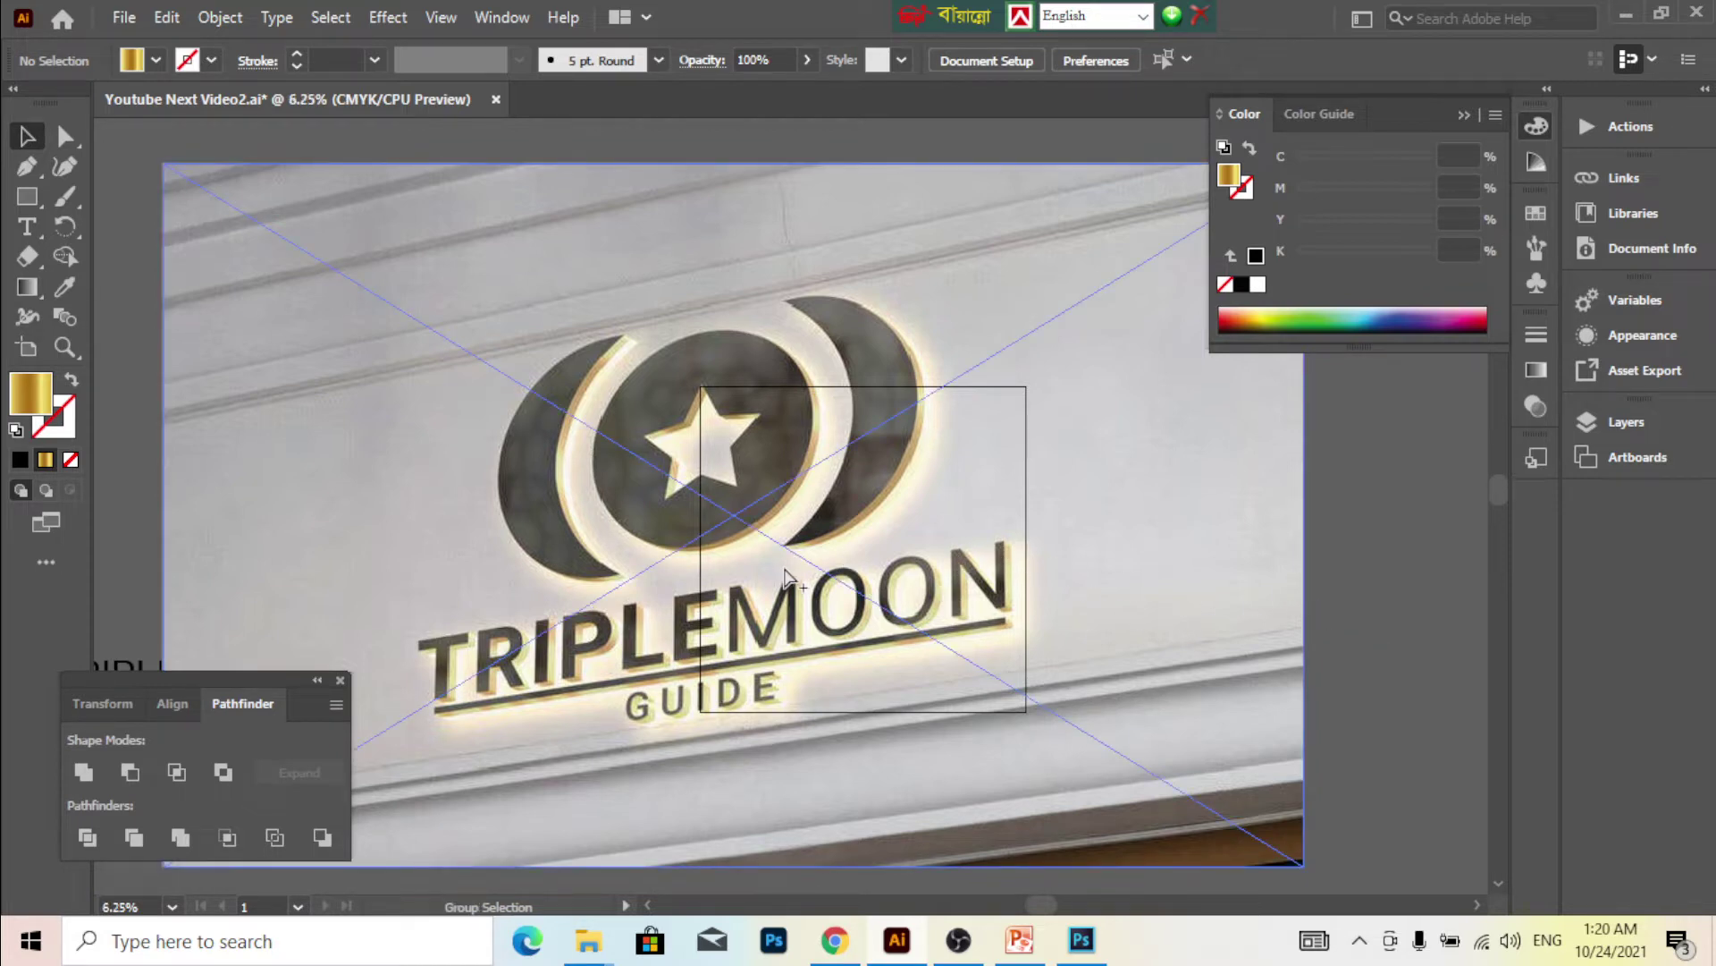
scroll(784, 563, "down", 1)
scroll(784, 561, "up", 1)
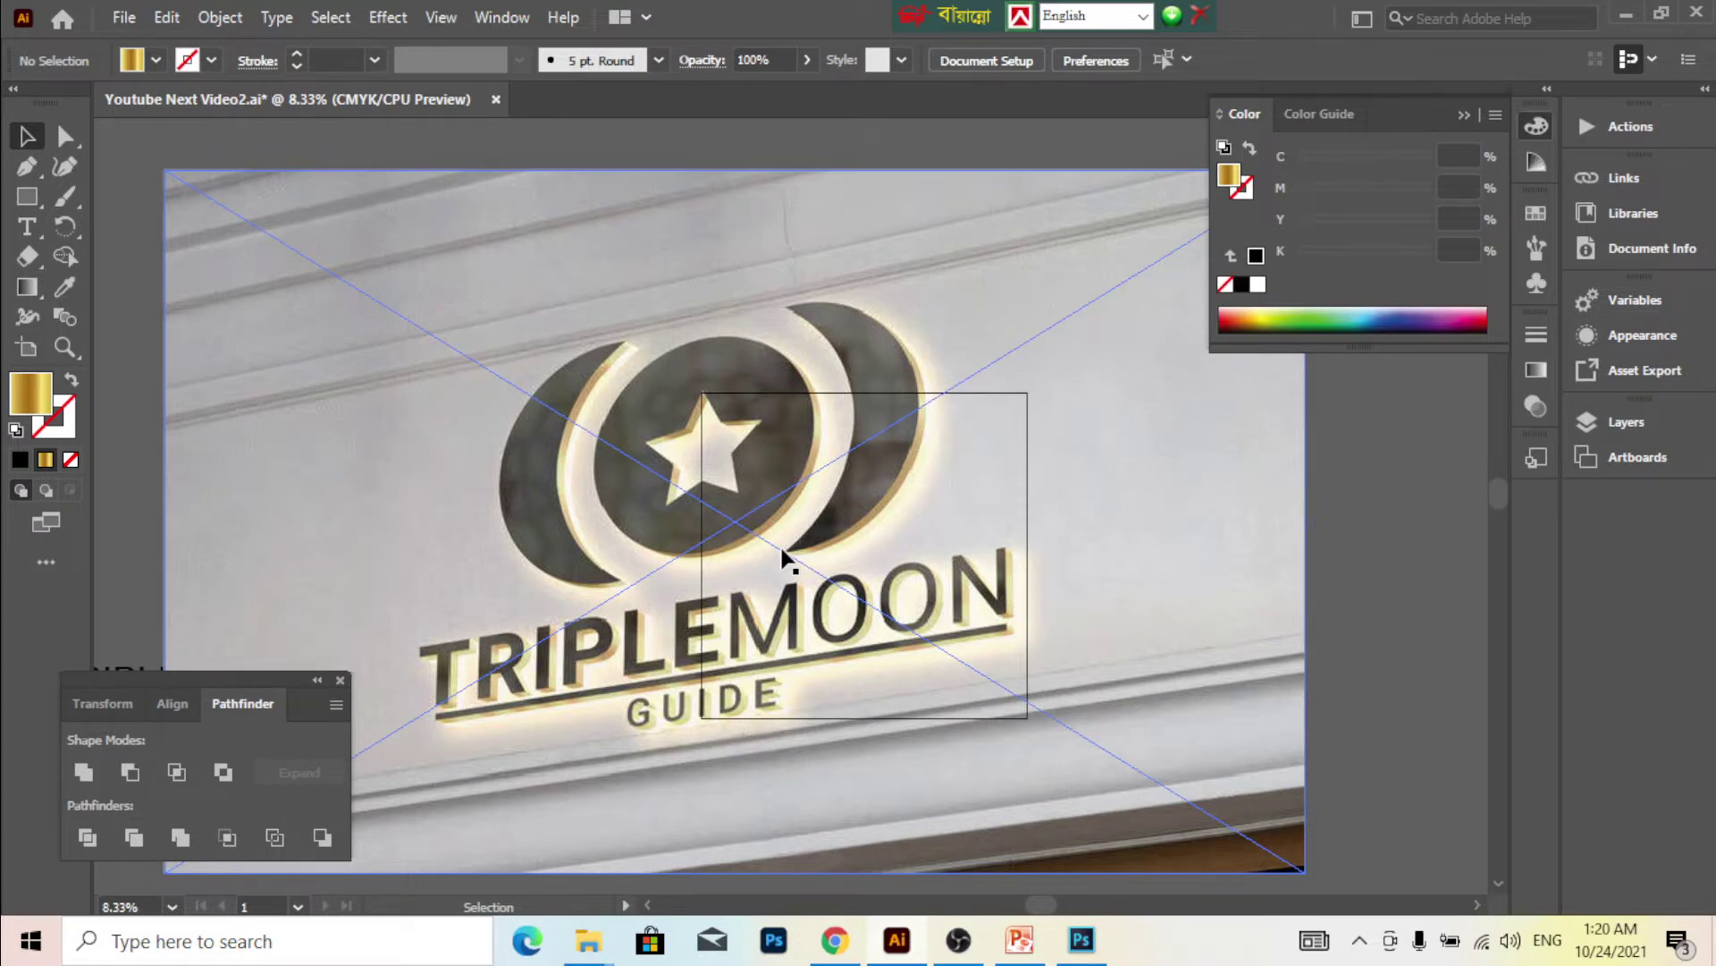
scroll(784, 561, "down", 1)
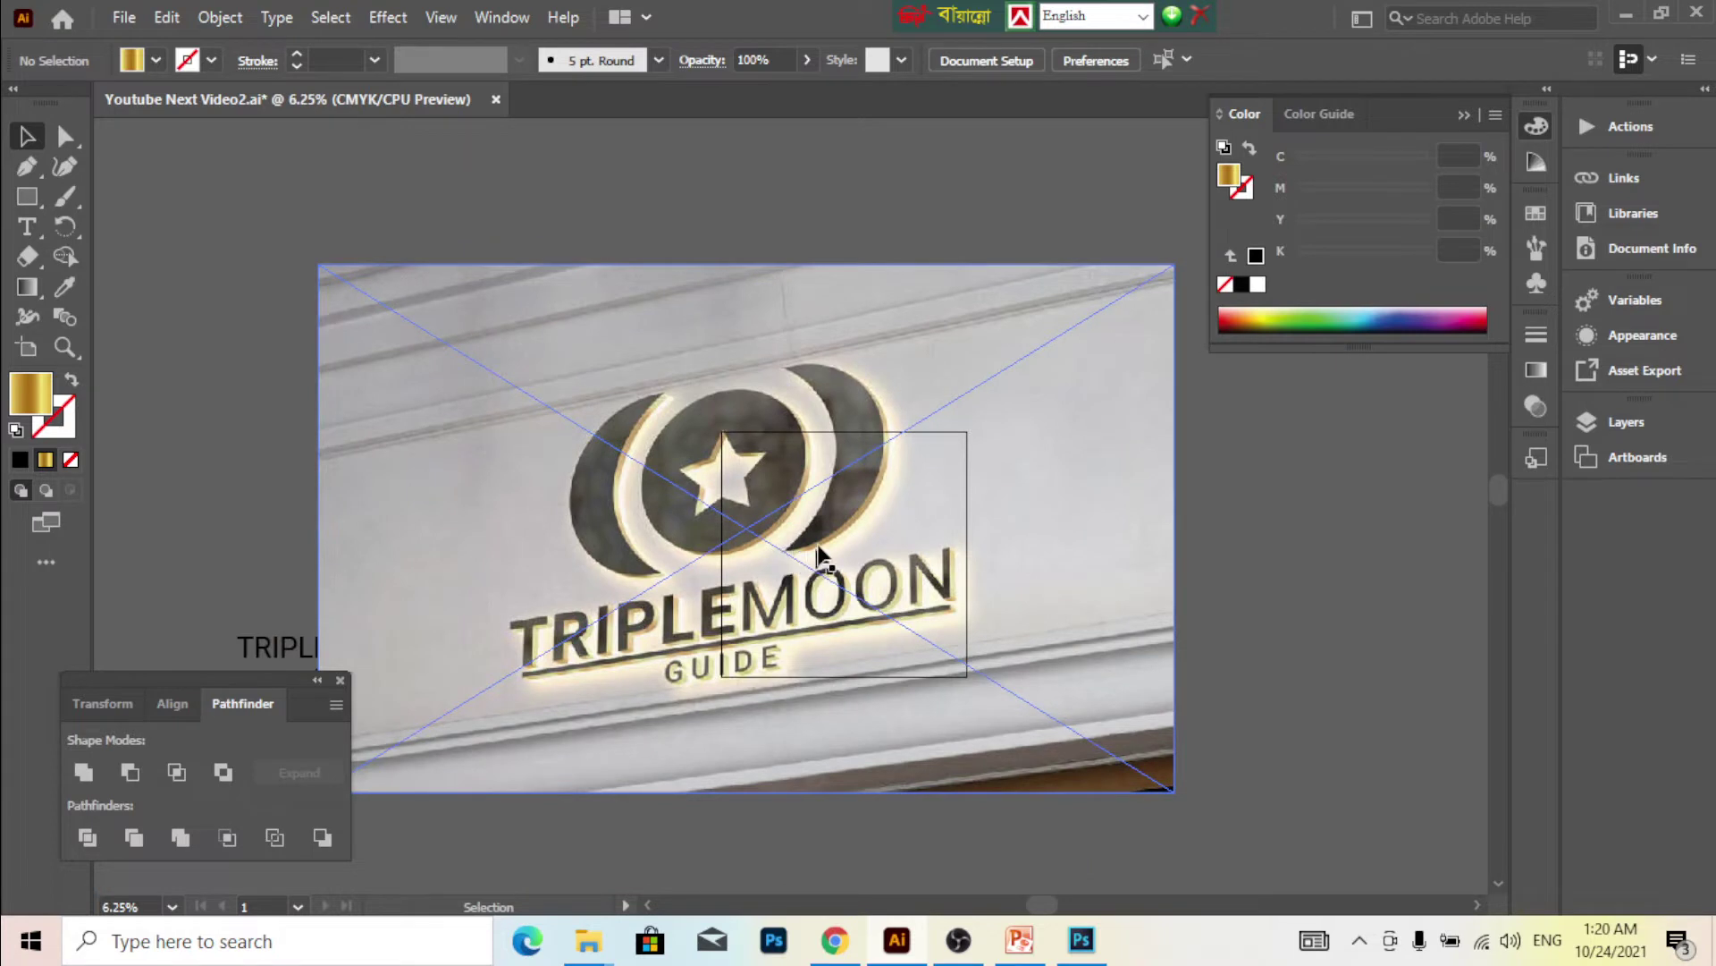
left_click_drag(823, 547, 715, 510)
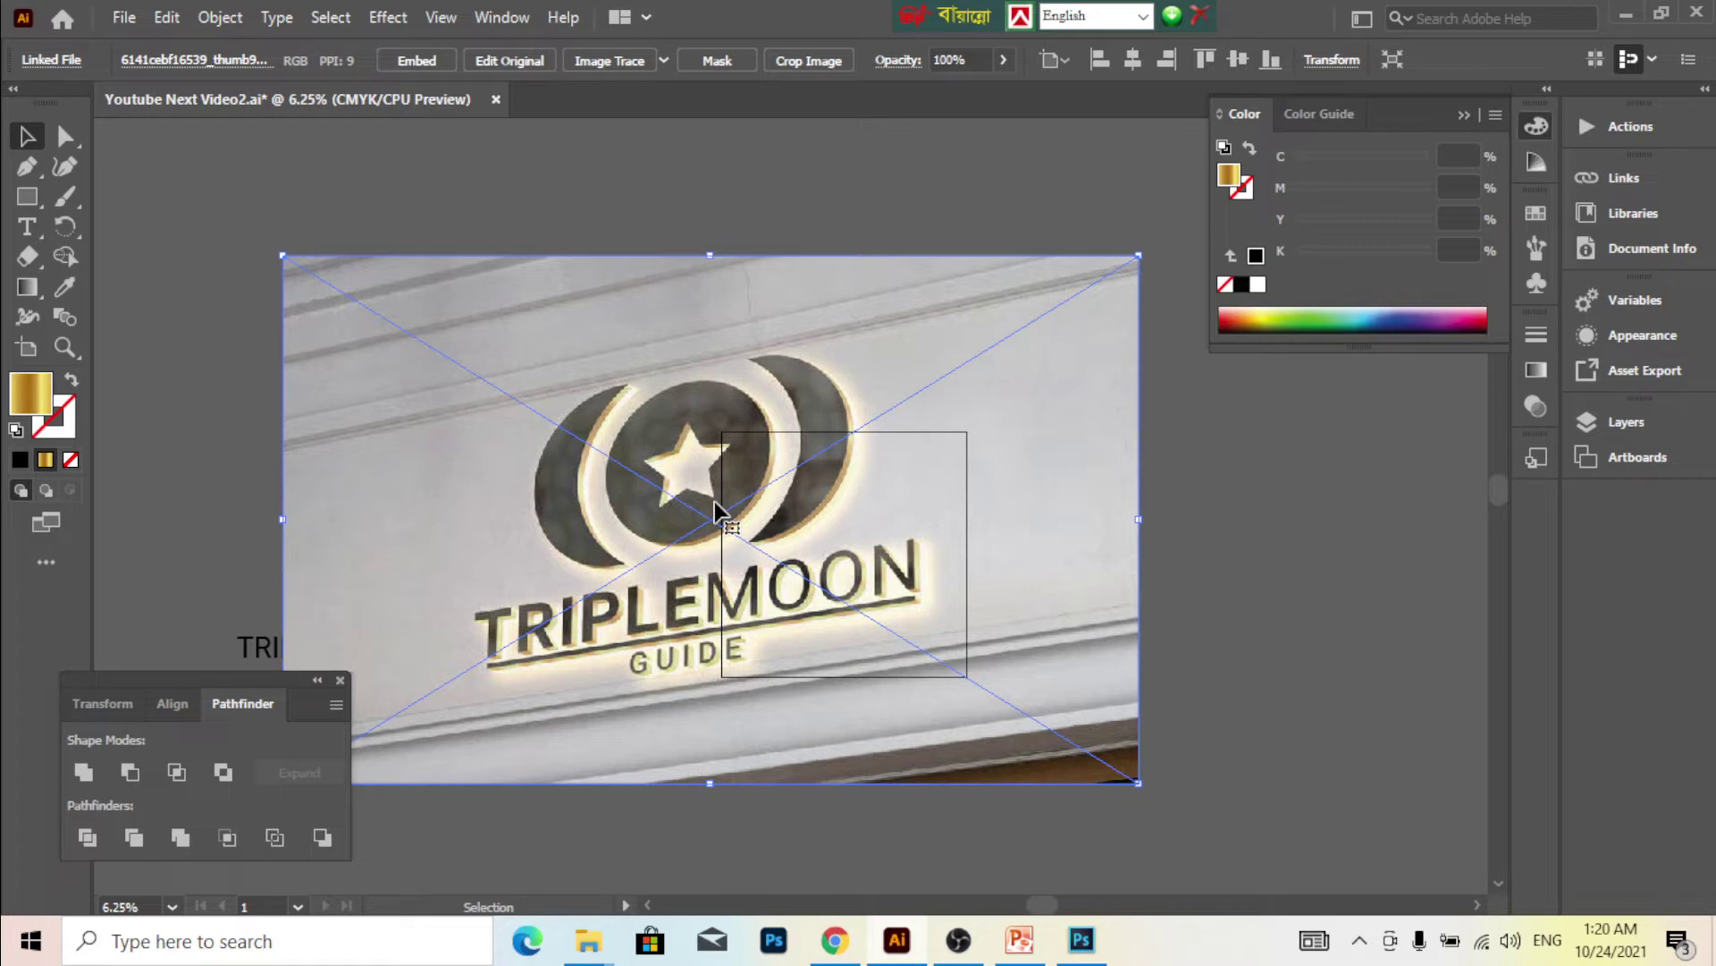
key("Delete")
- Marquee-select the gold moon-and-star logo group and move it from the pasteboard onto the artboard
scroll(742, 460, "up", 1)
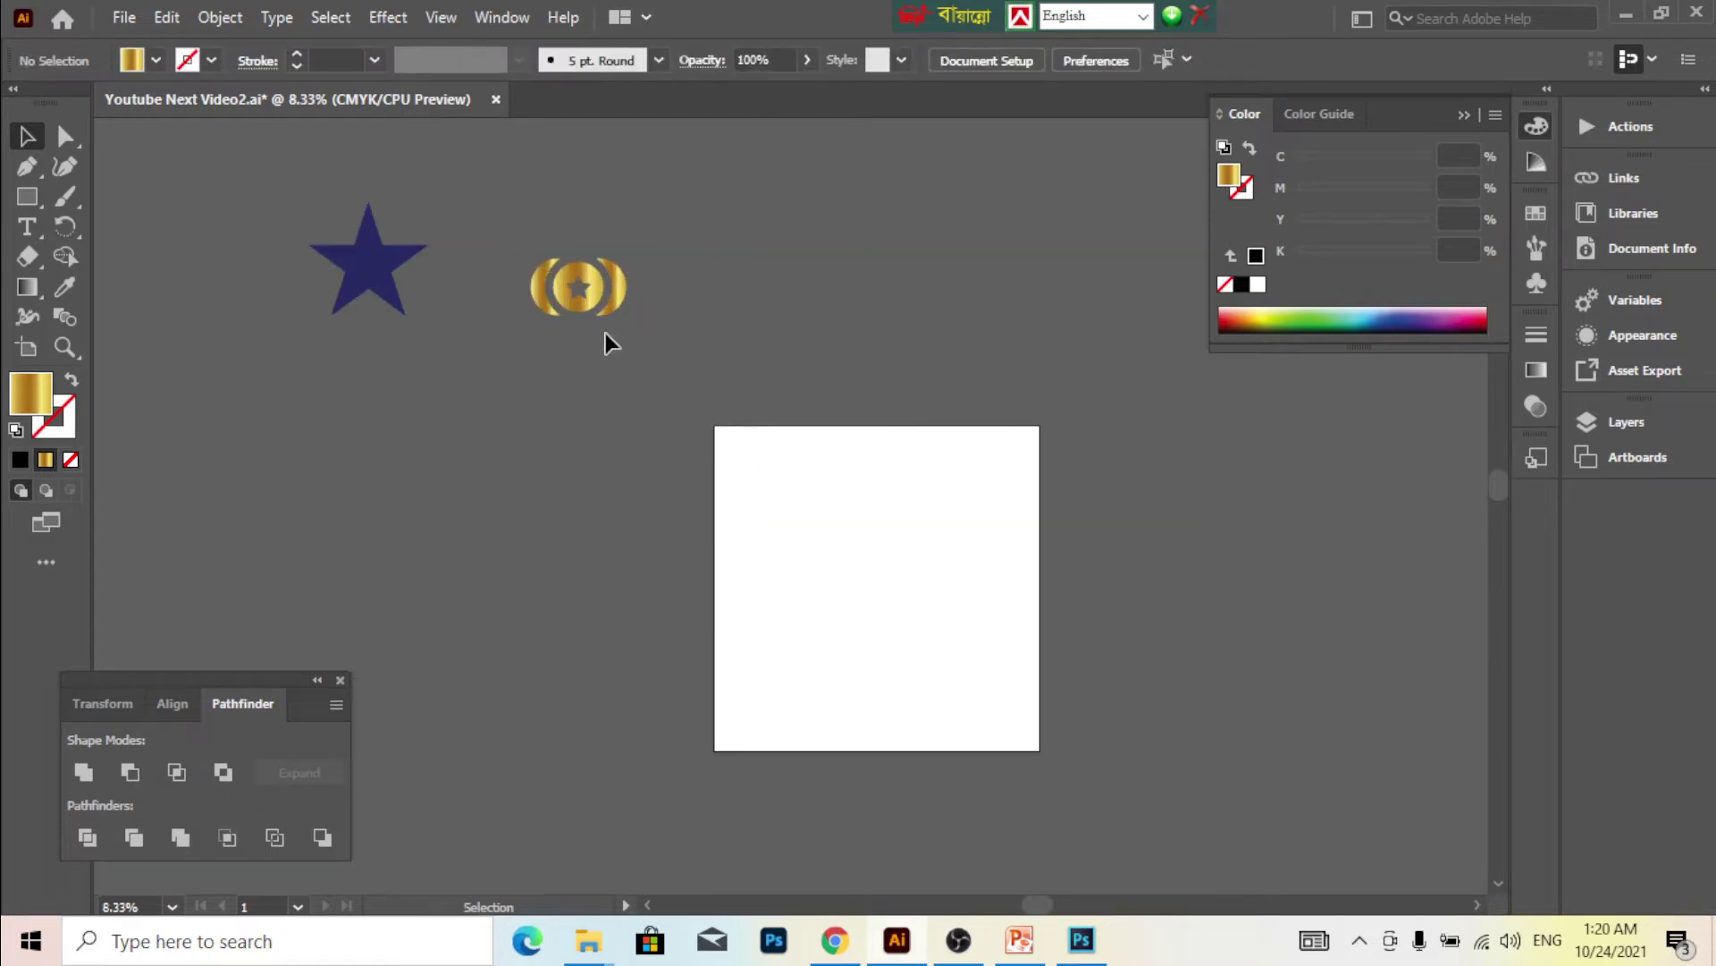
scroll(760, 370, "down", 1)
scroll(872, 528, "up", 1)
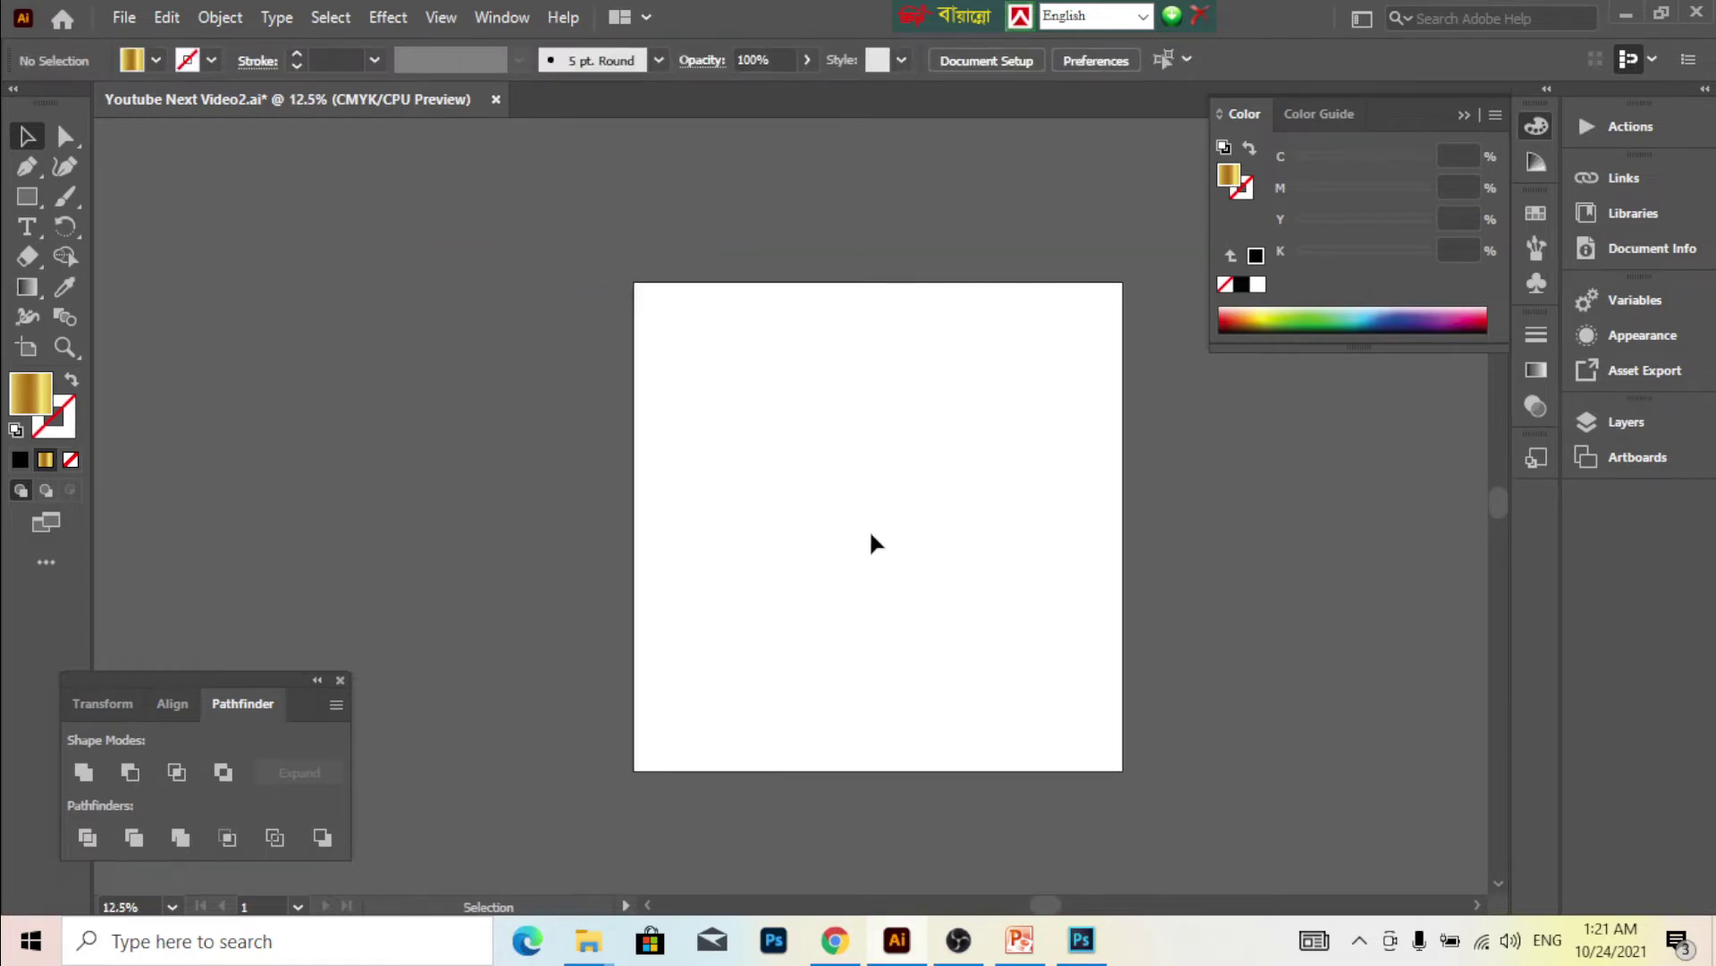
scroll(949, 551, "up", 2)
scroll(742, 478, "down", 4)
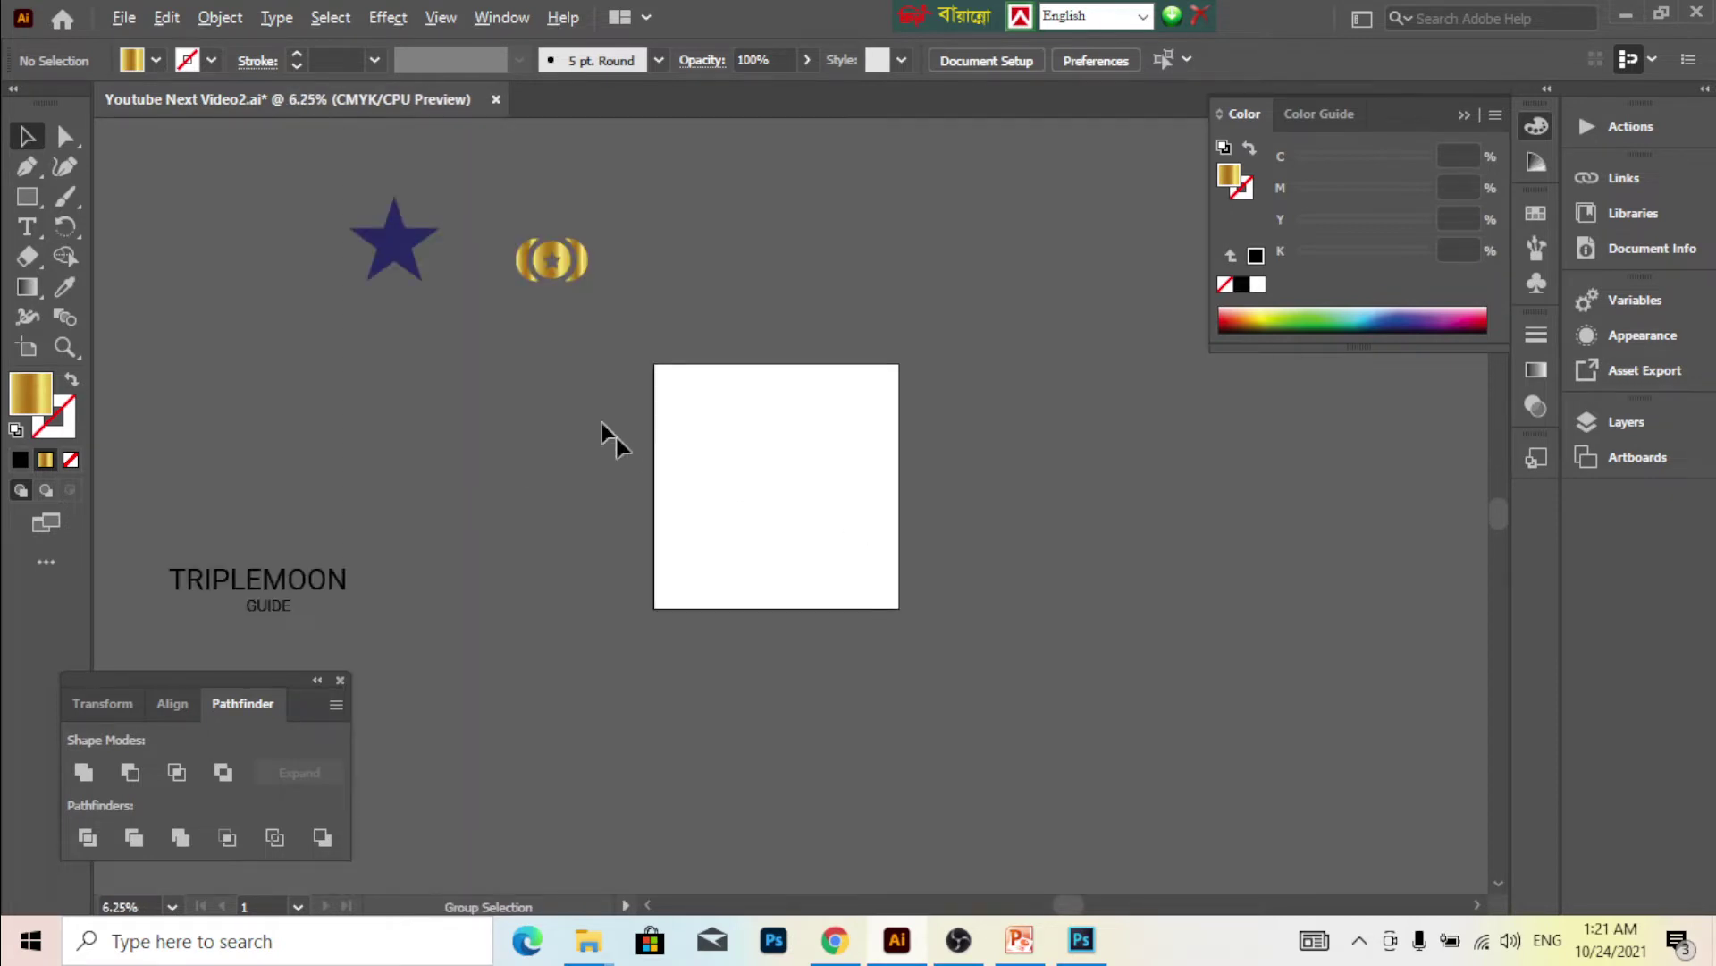
left_click_drag(463, 179, 642, 304)
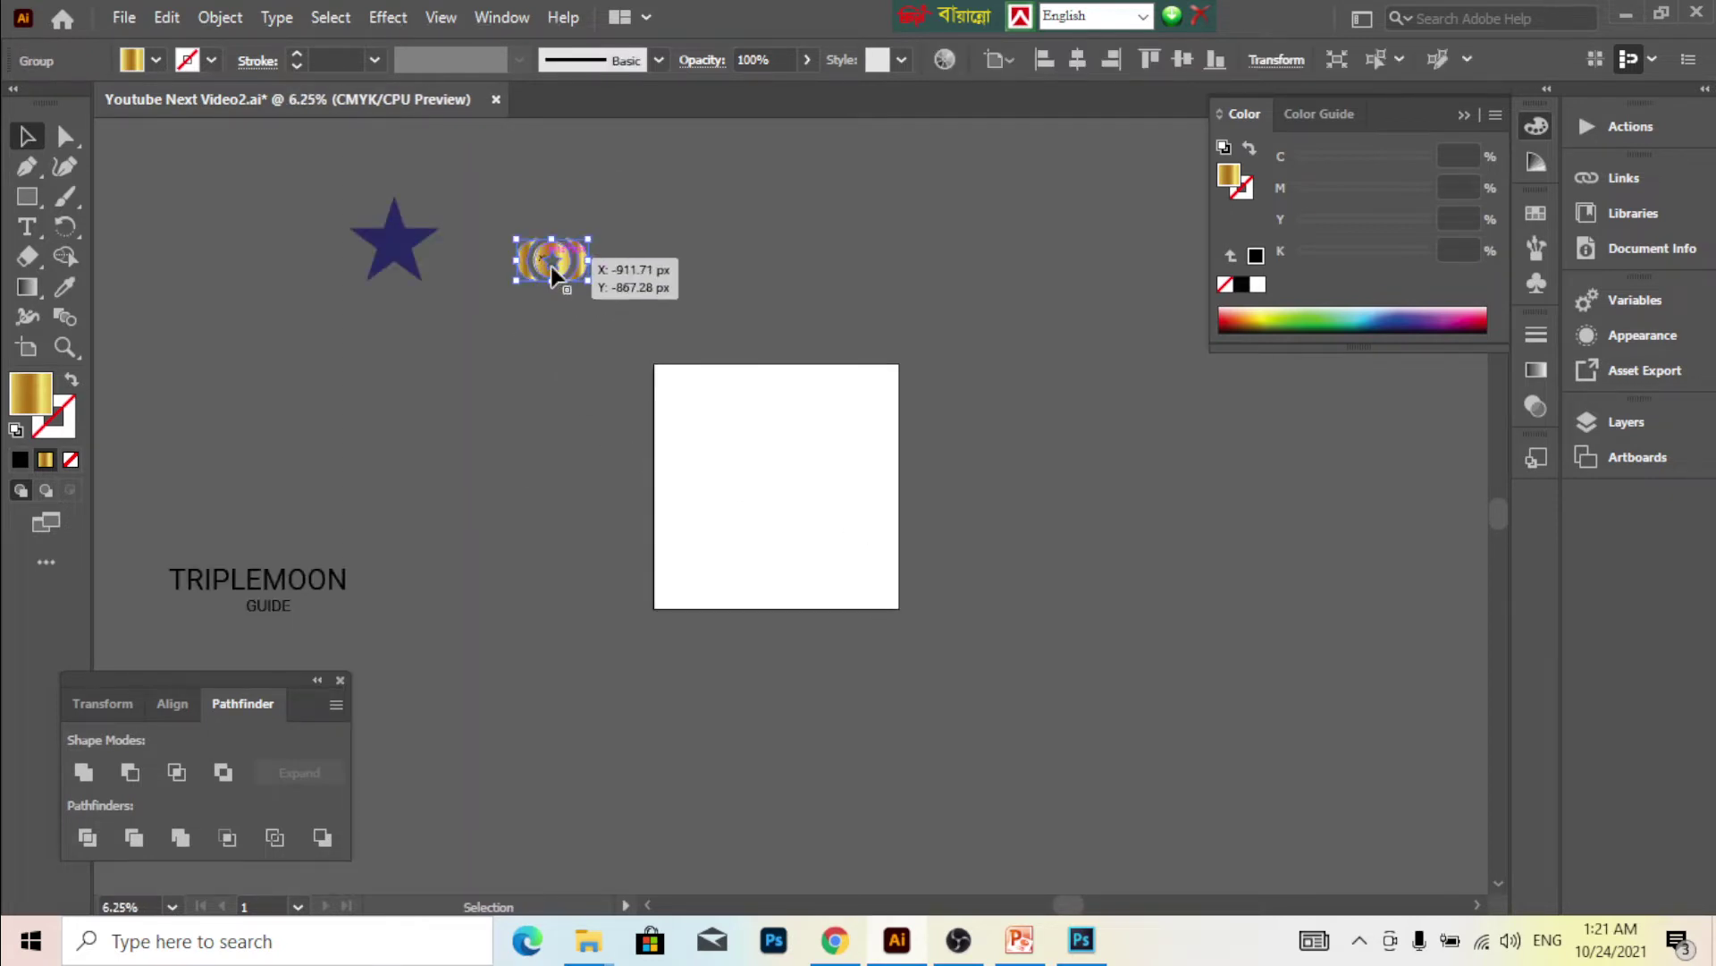
left_click_drag(550, 266, 763, 402)
- Nudge the gold logo up near the top of the artboard
scroll(781, 495, "up", 1)
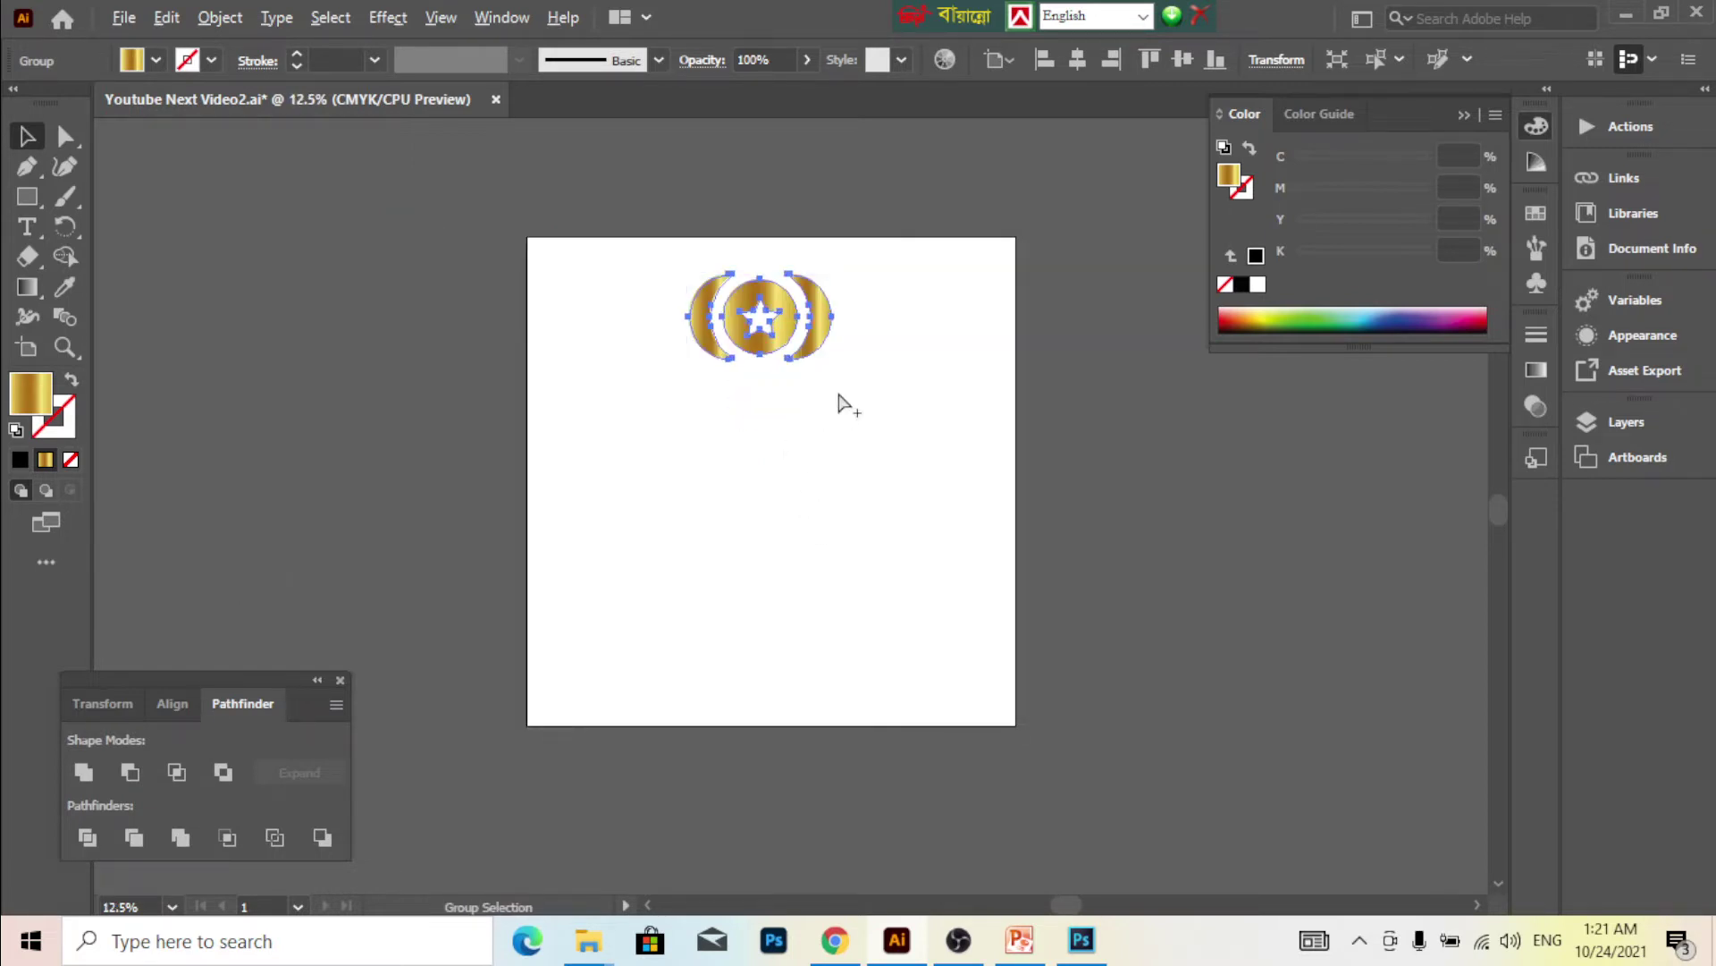
scroll(841, 404, "up", 1)
left_click_drag(894, 427, 780, 414)
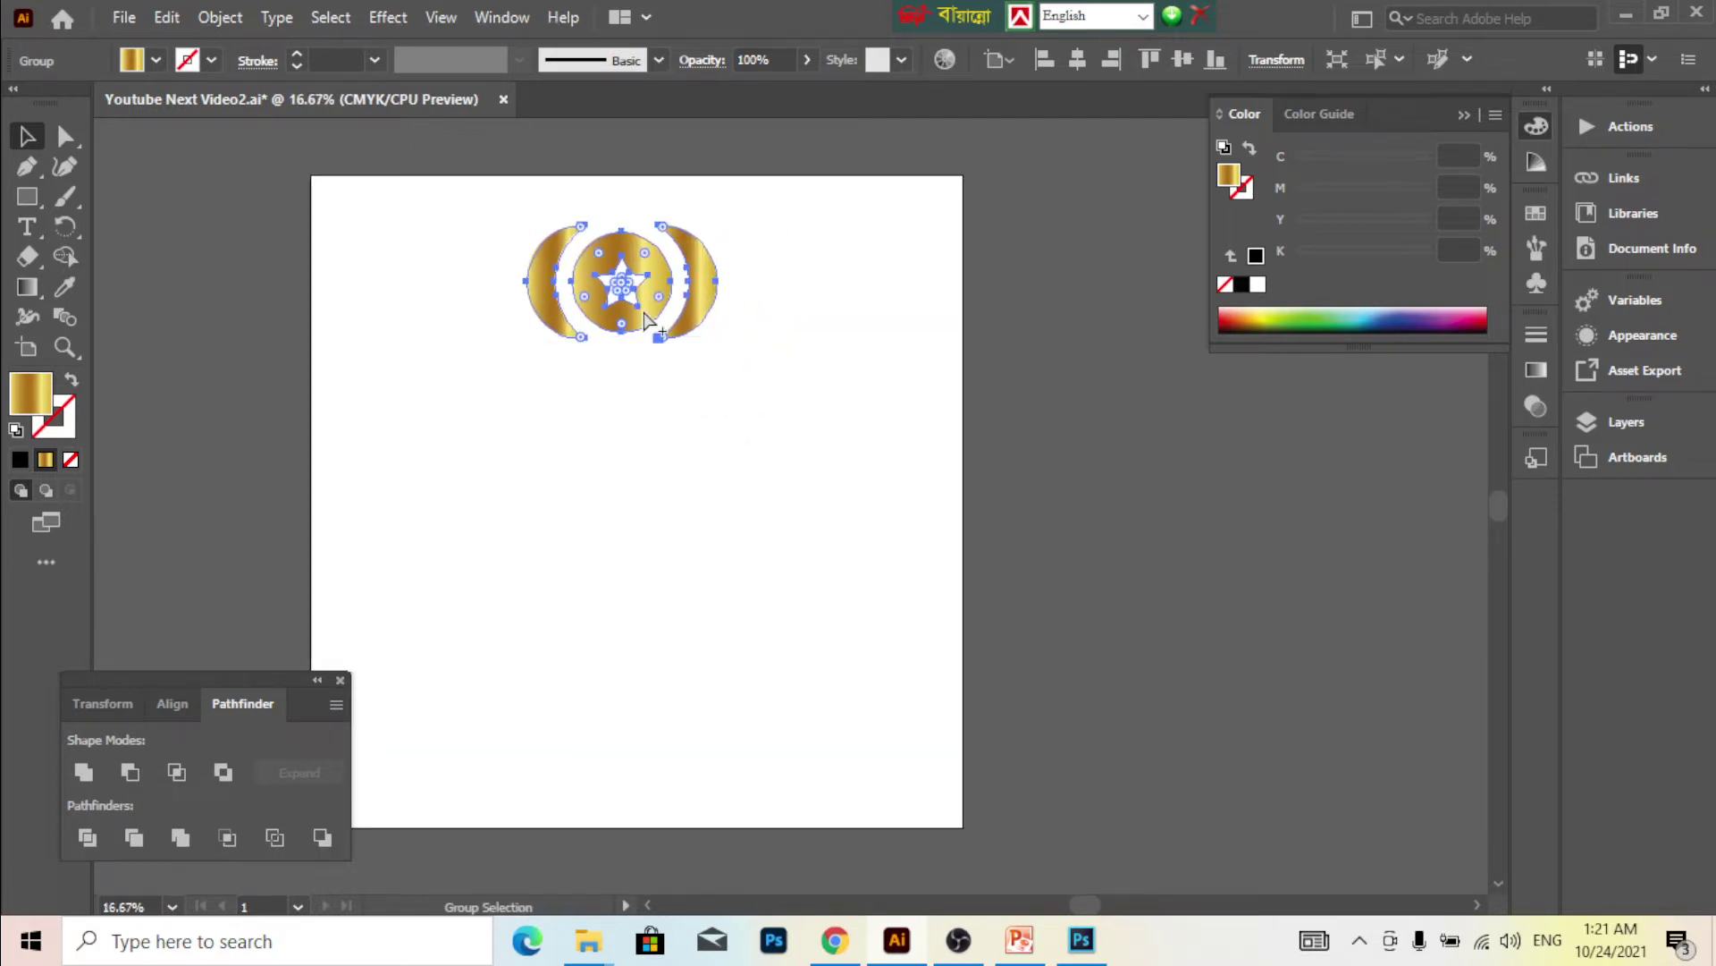
scroll(634, 296, "up", 1)
left_click(660, 354)
left_click_drag(670, 287, 710, 230)
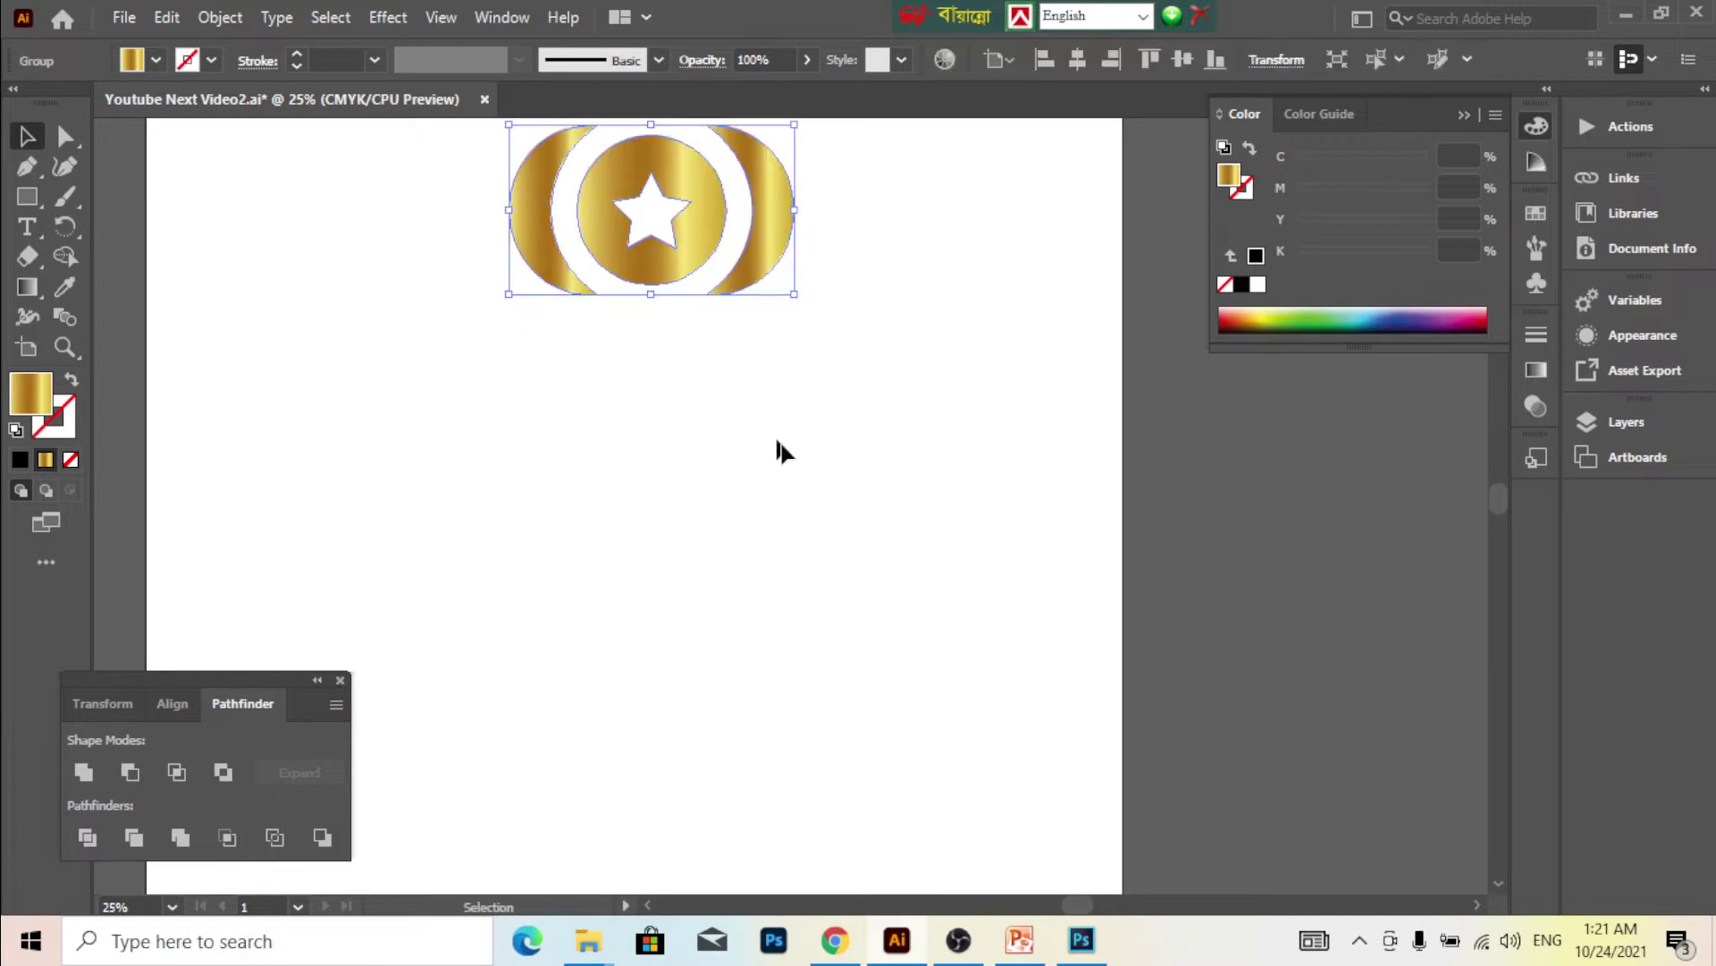
left_click(476, 347)
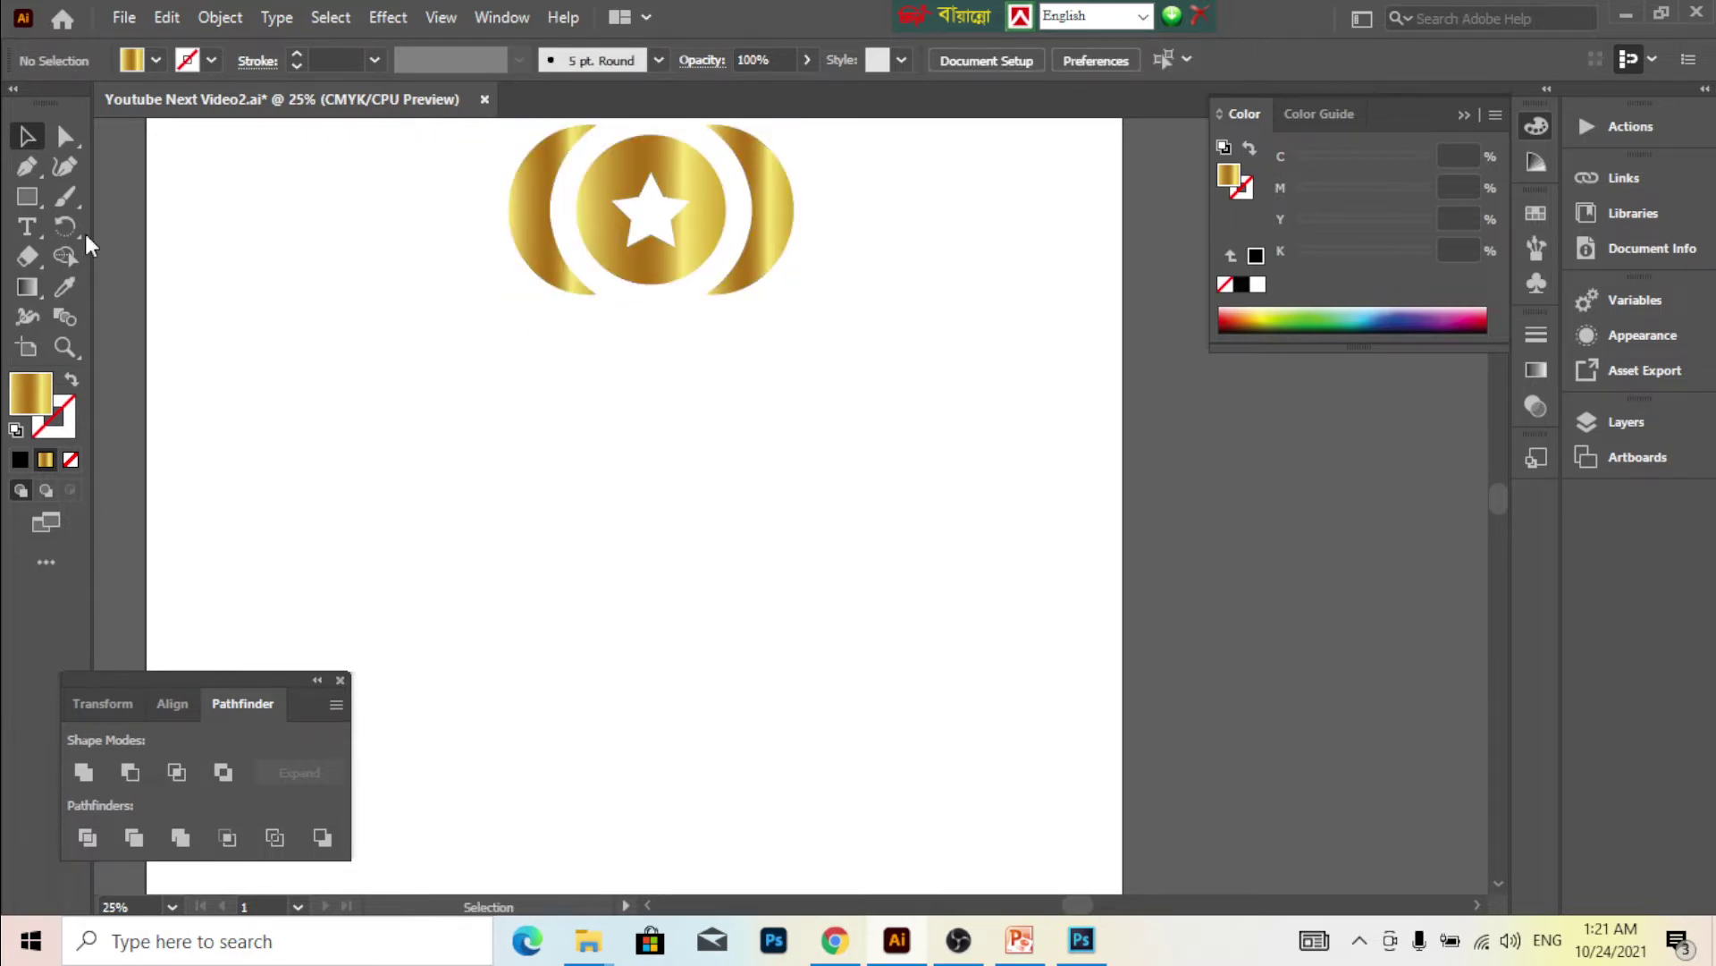
- Draw a large gold-gradient circle below the logo with the Ellipse Tool and nudge it right
left_click(17, 196)
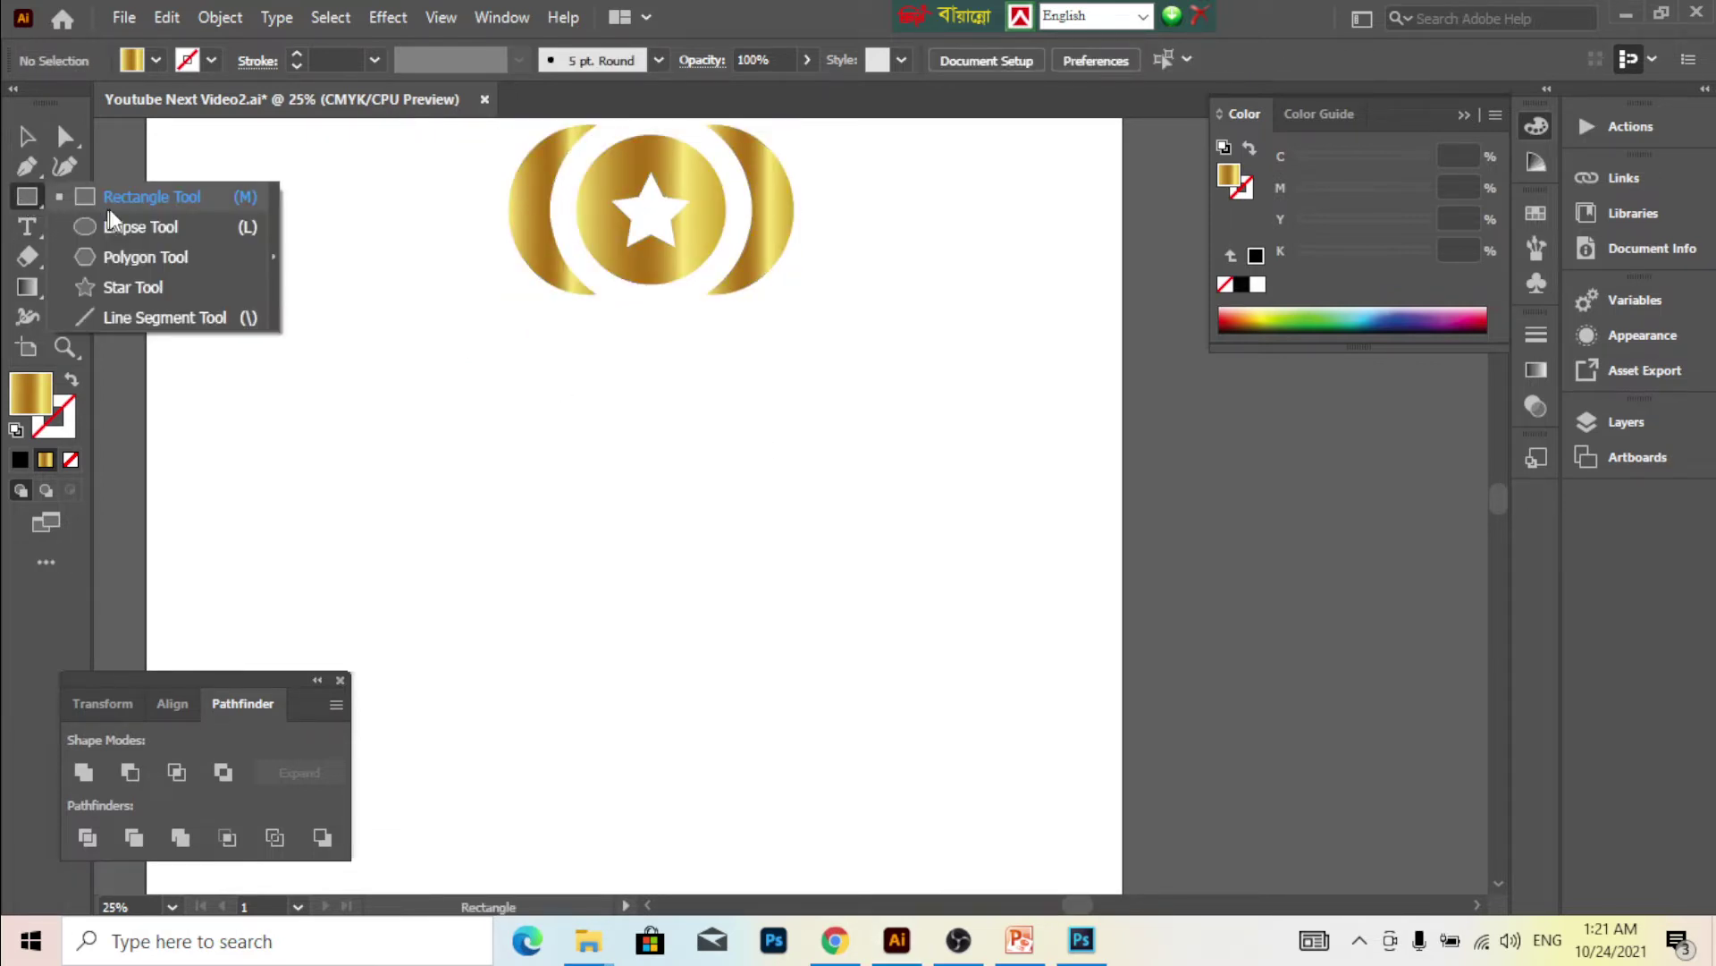
left_click(140, 226)
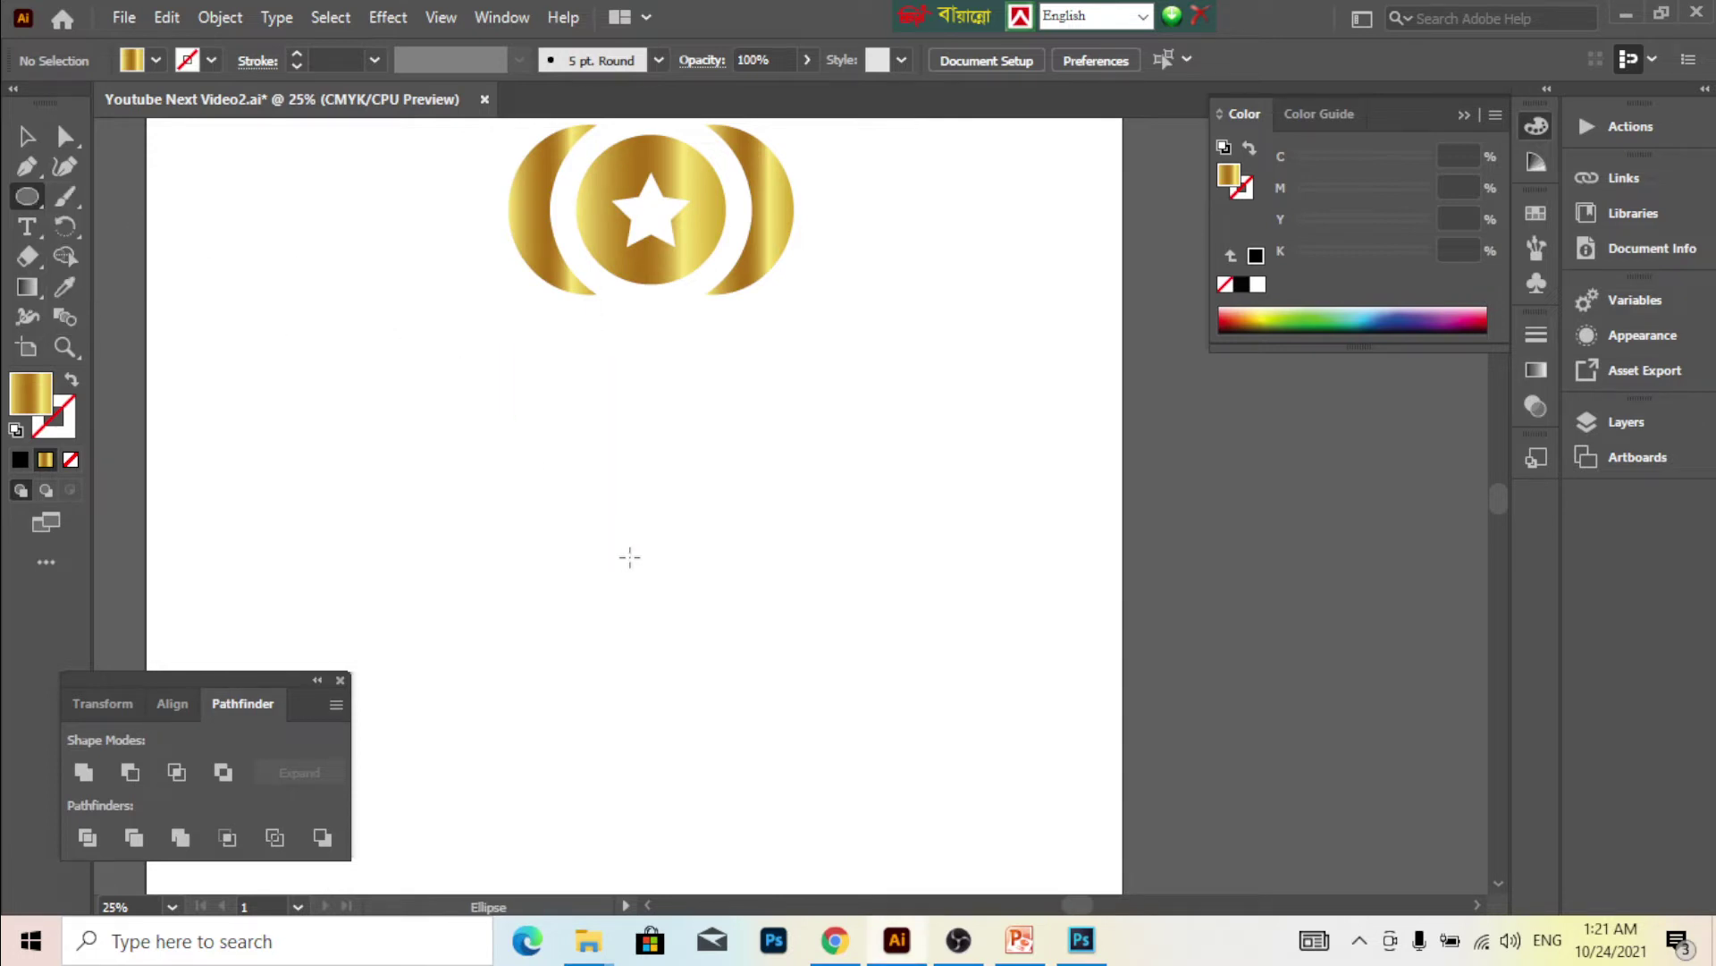
left_click_drag(632, 556, 825, 536)
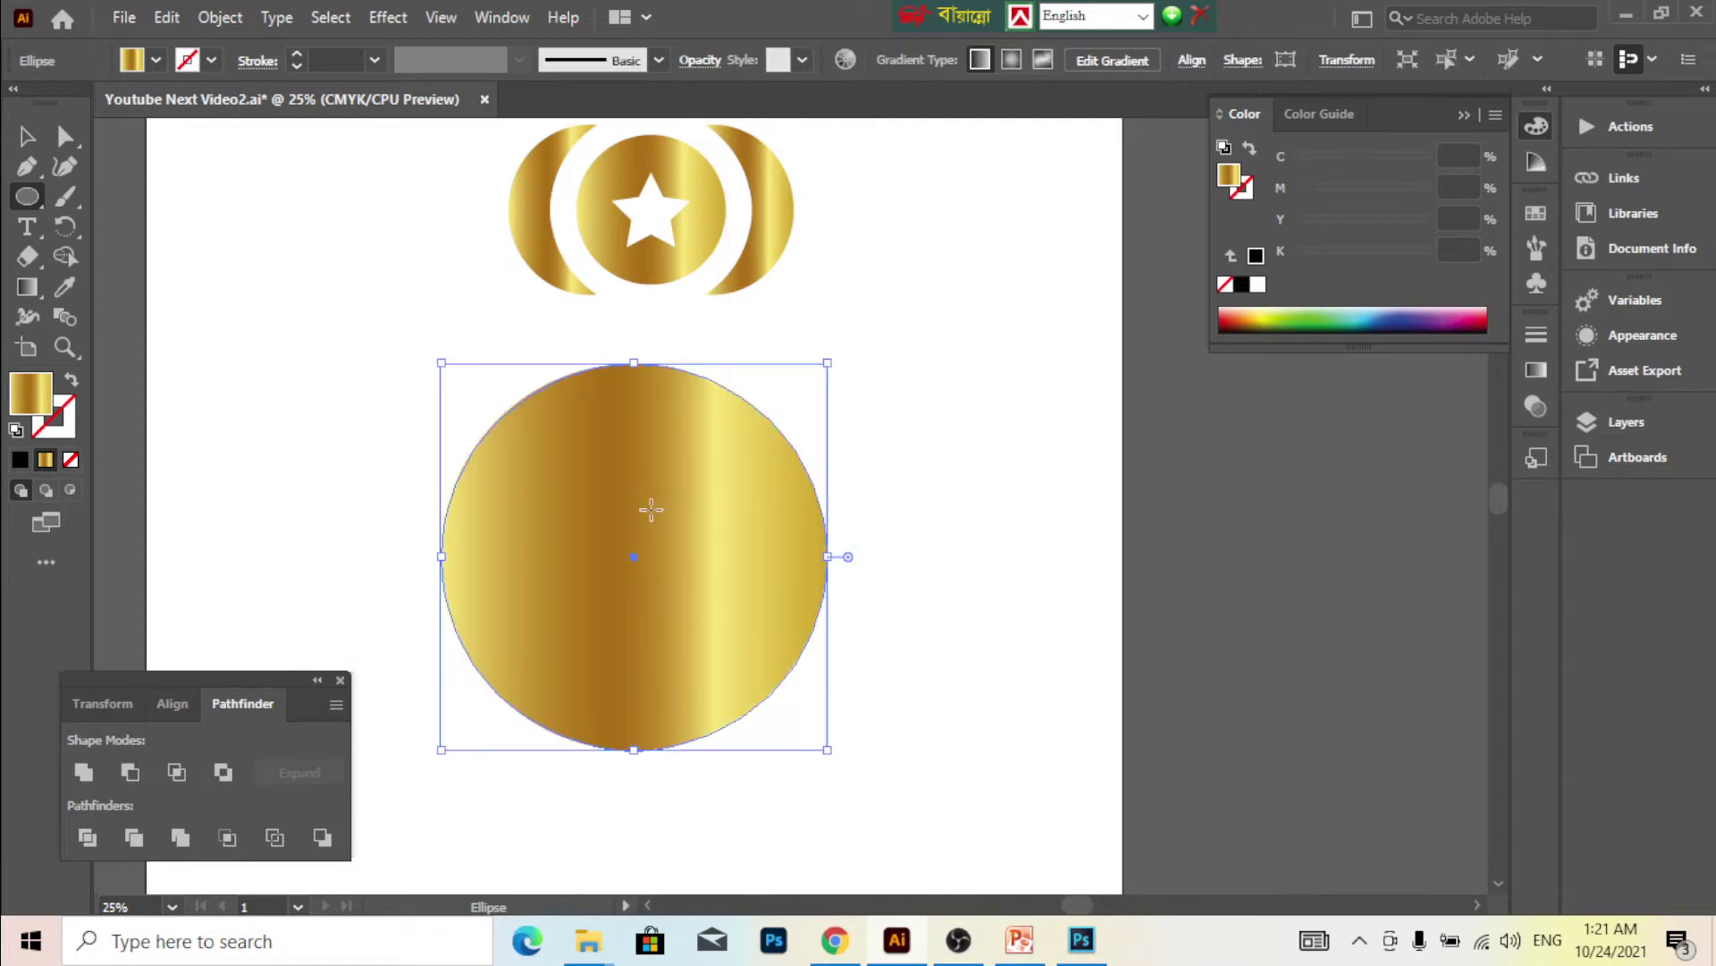
left_click(34, 135)
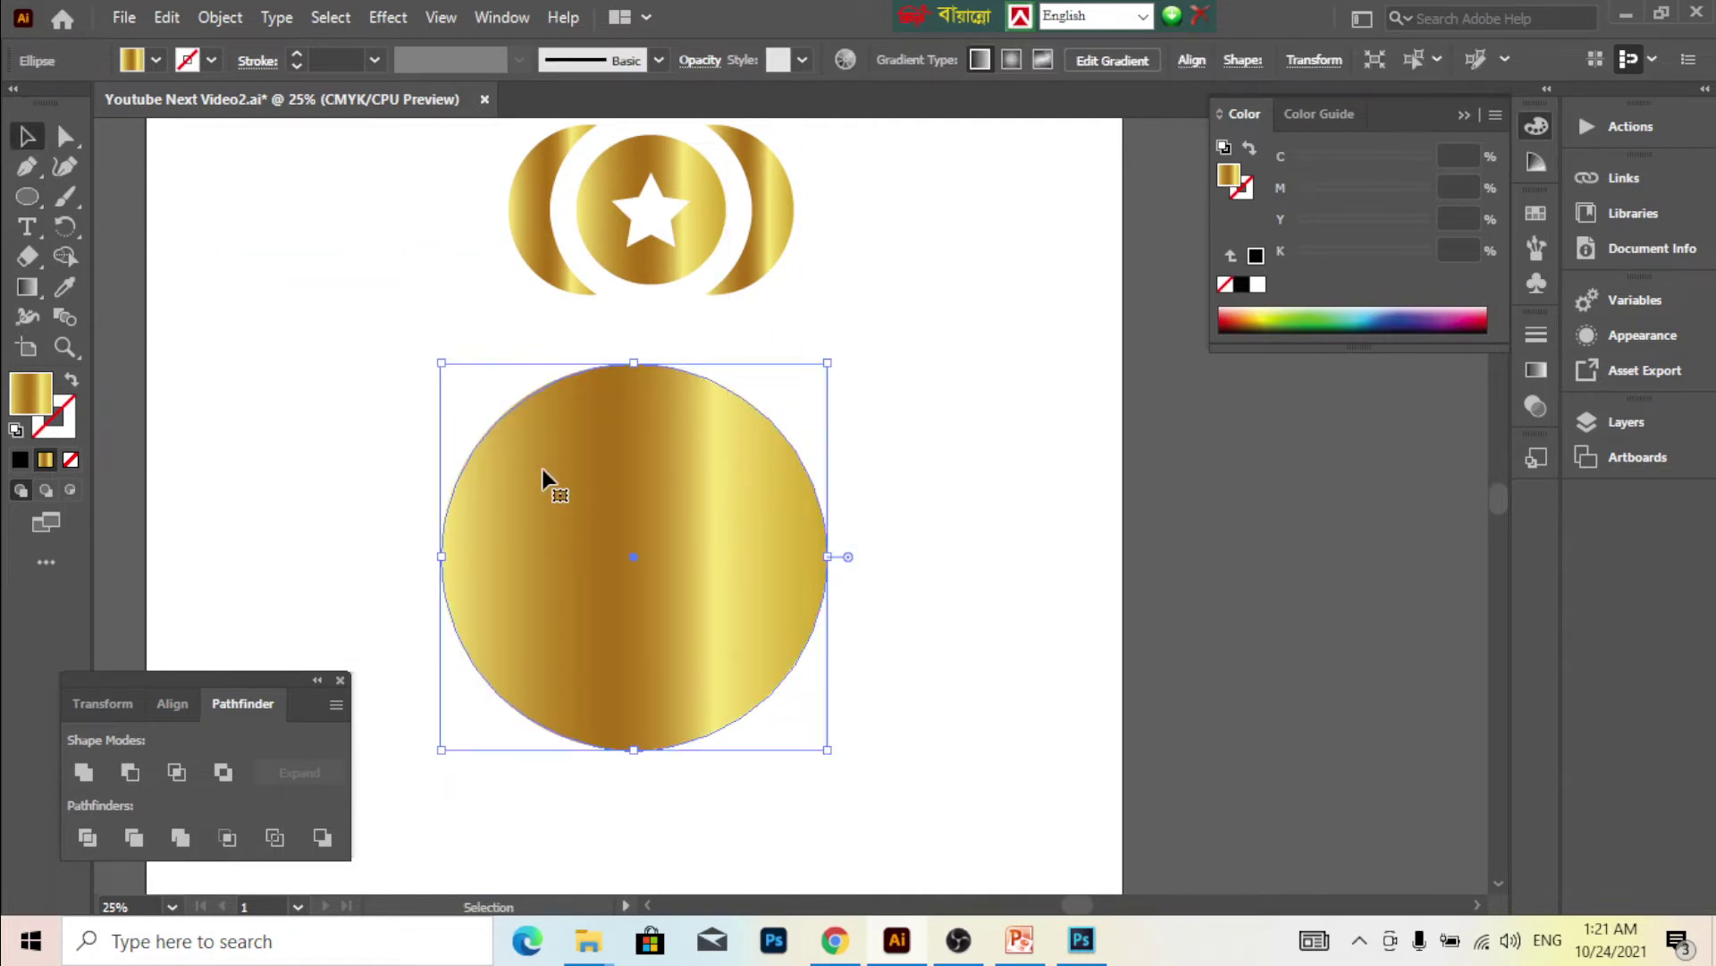
left_click_drag(627, 516, 679, 518)
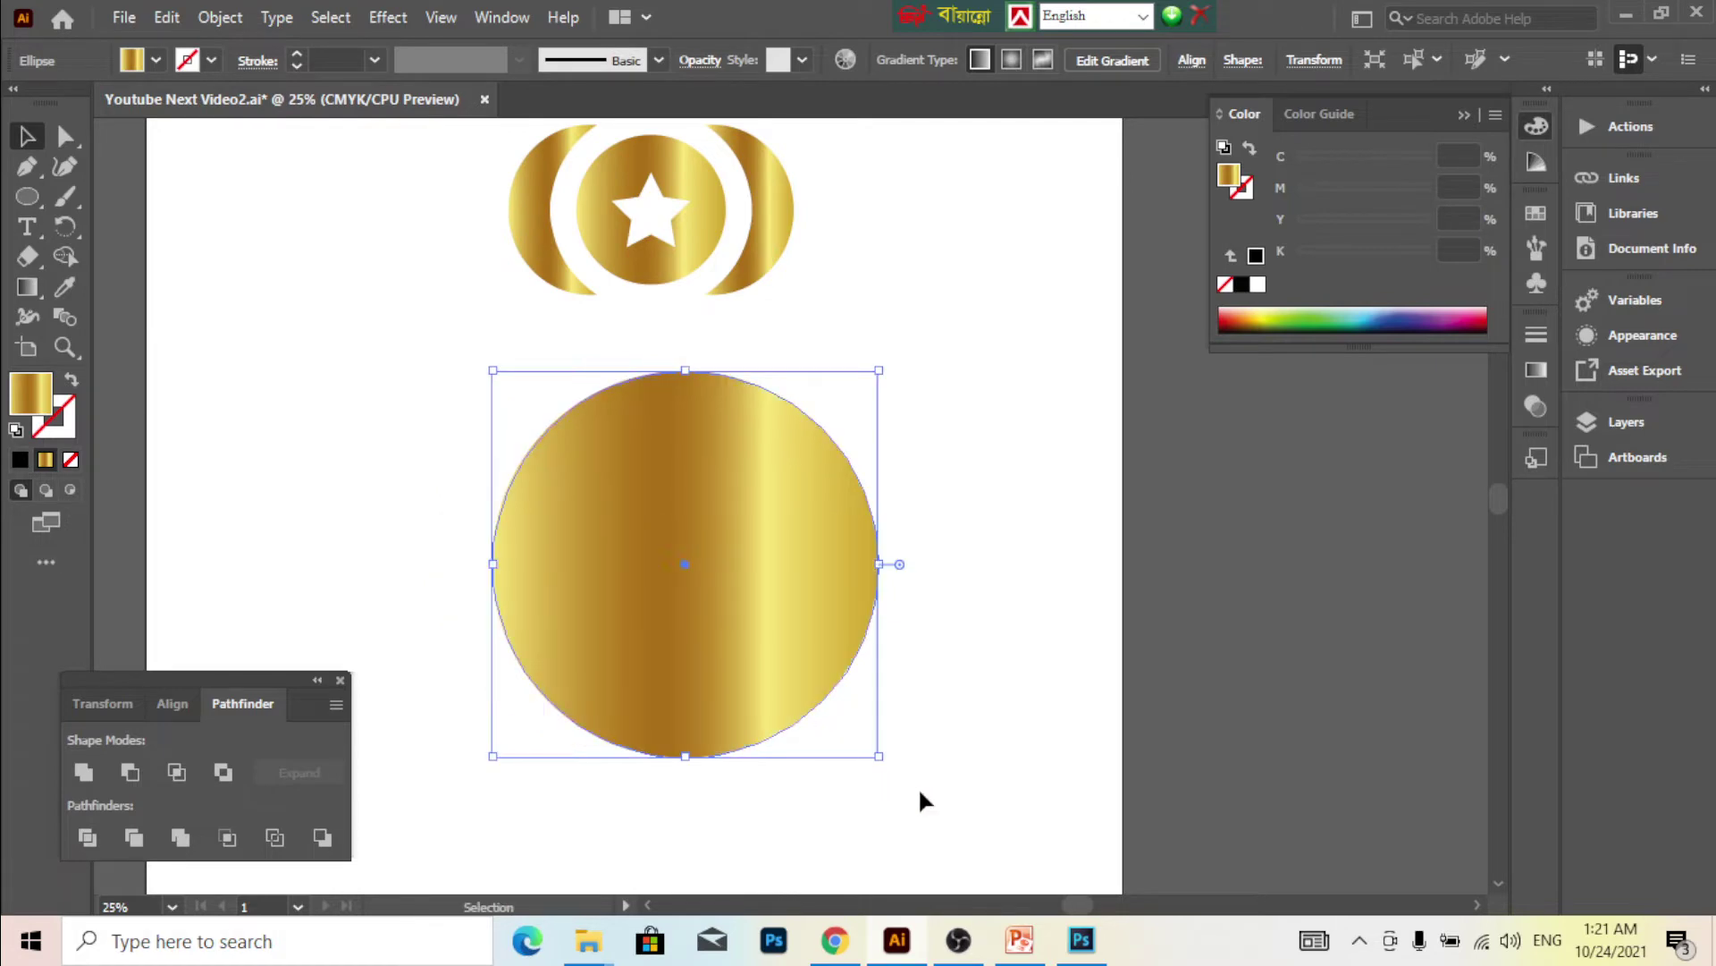
- Briefly check the recorder, then inspect the circle's anchor points with Direct Selection
left_click(958, 941)
left_click(958, 956)
scroll(713, 529, "up", 1)
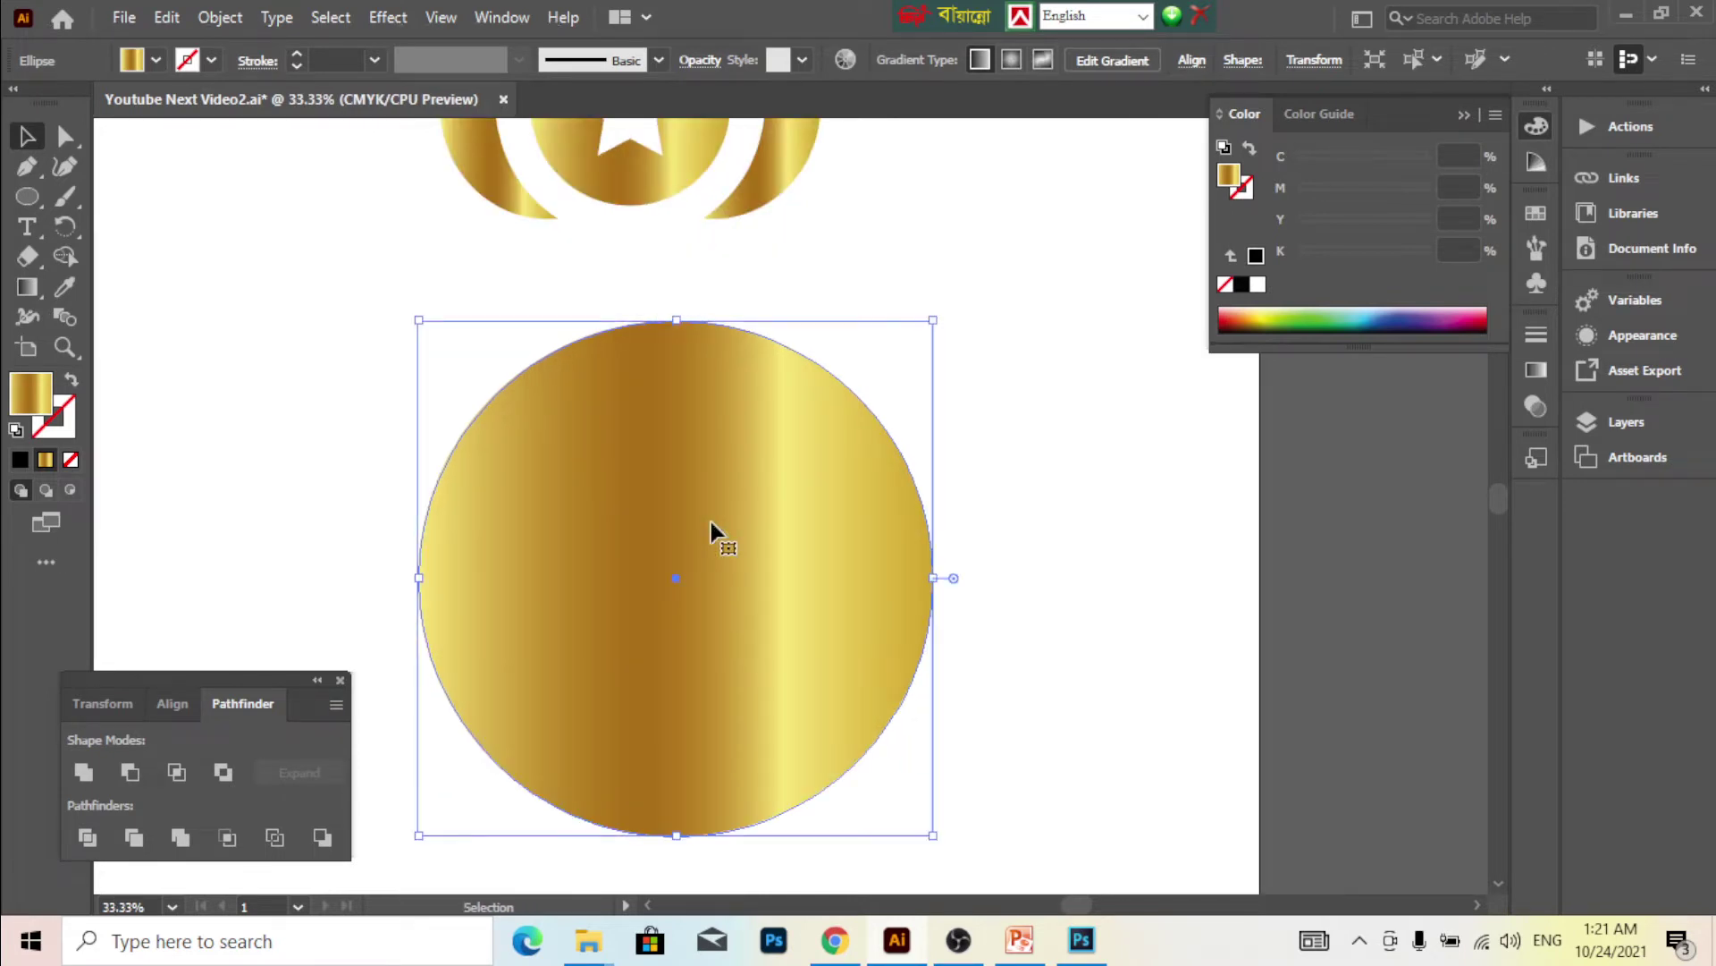
scroll(711, 522, "down", 1)
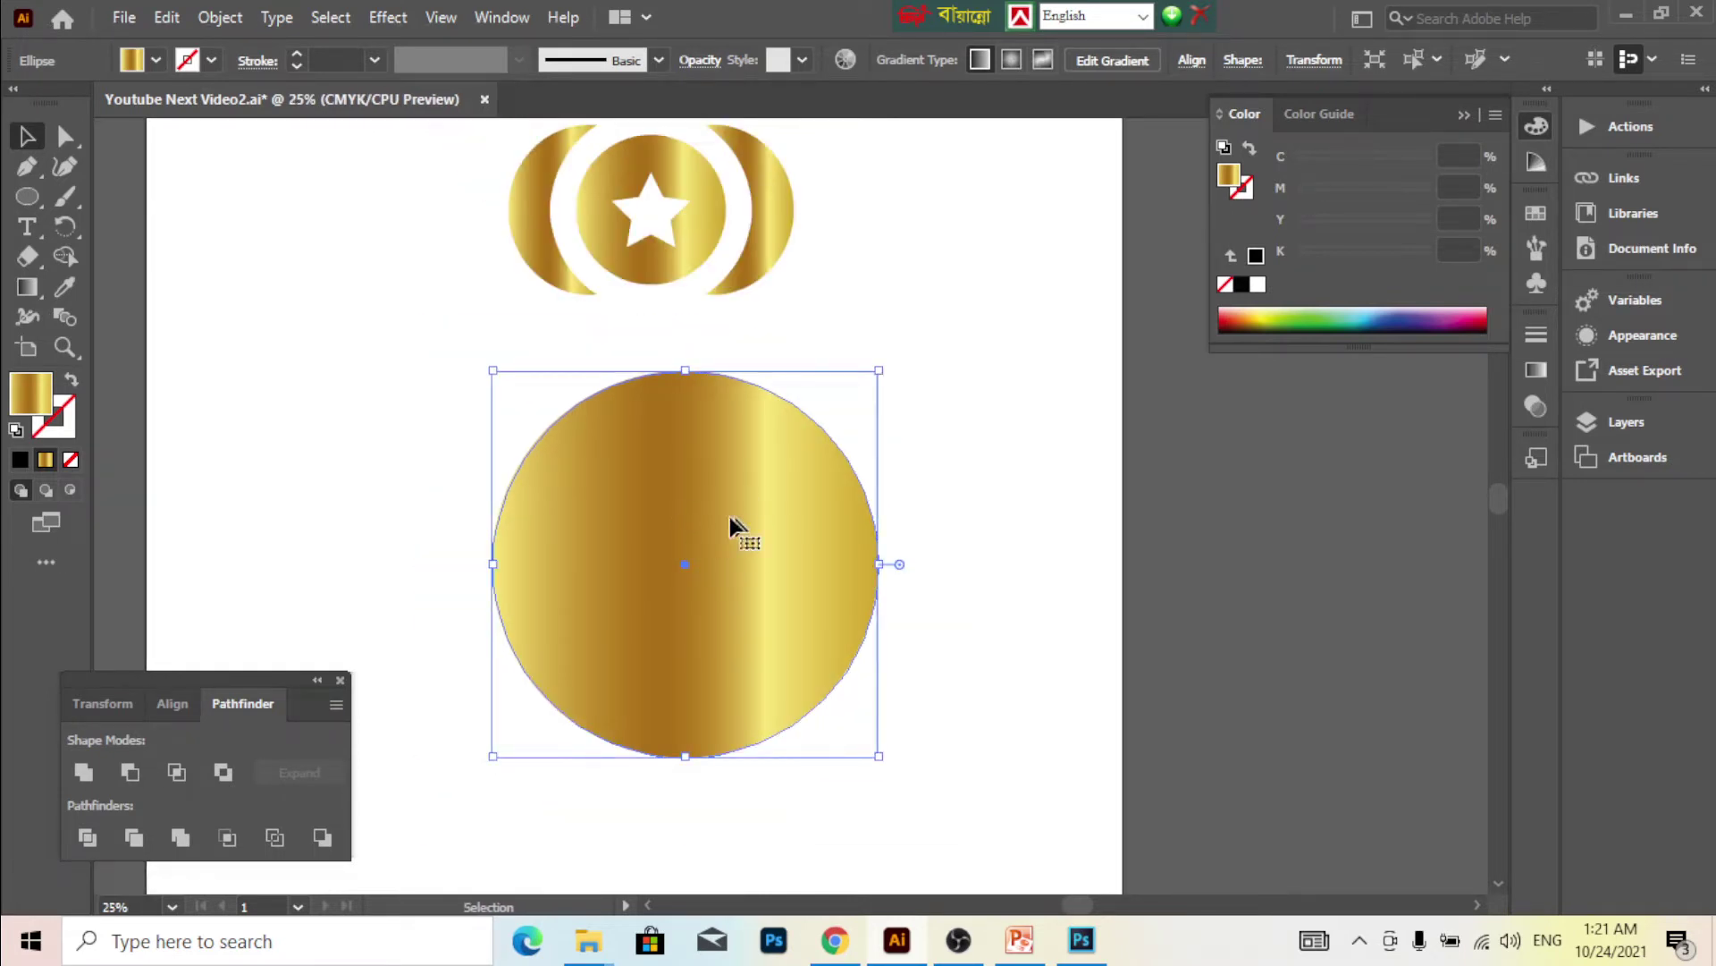
key("a")
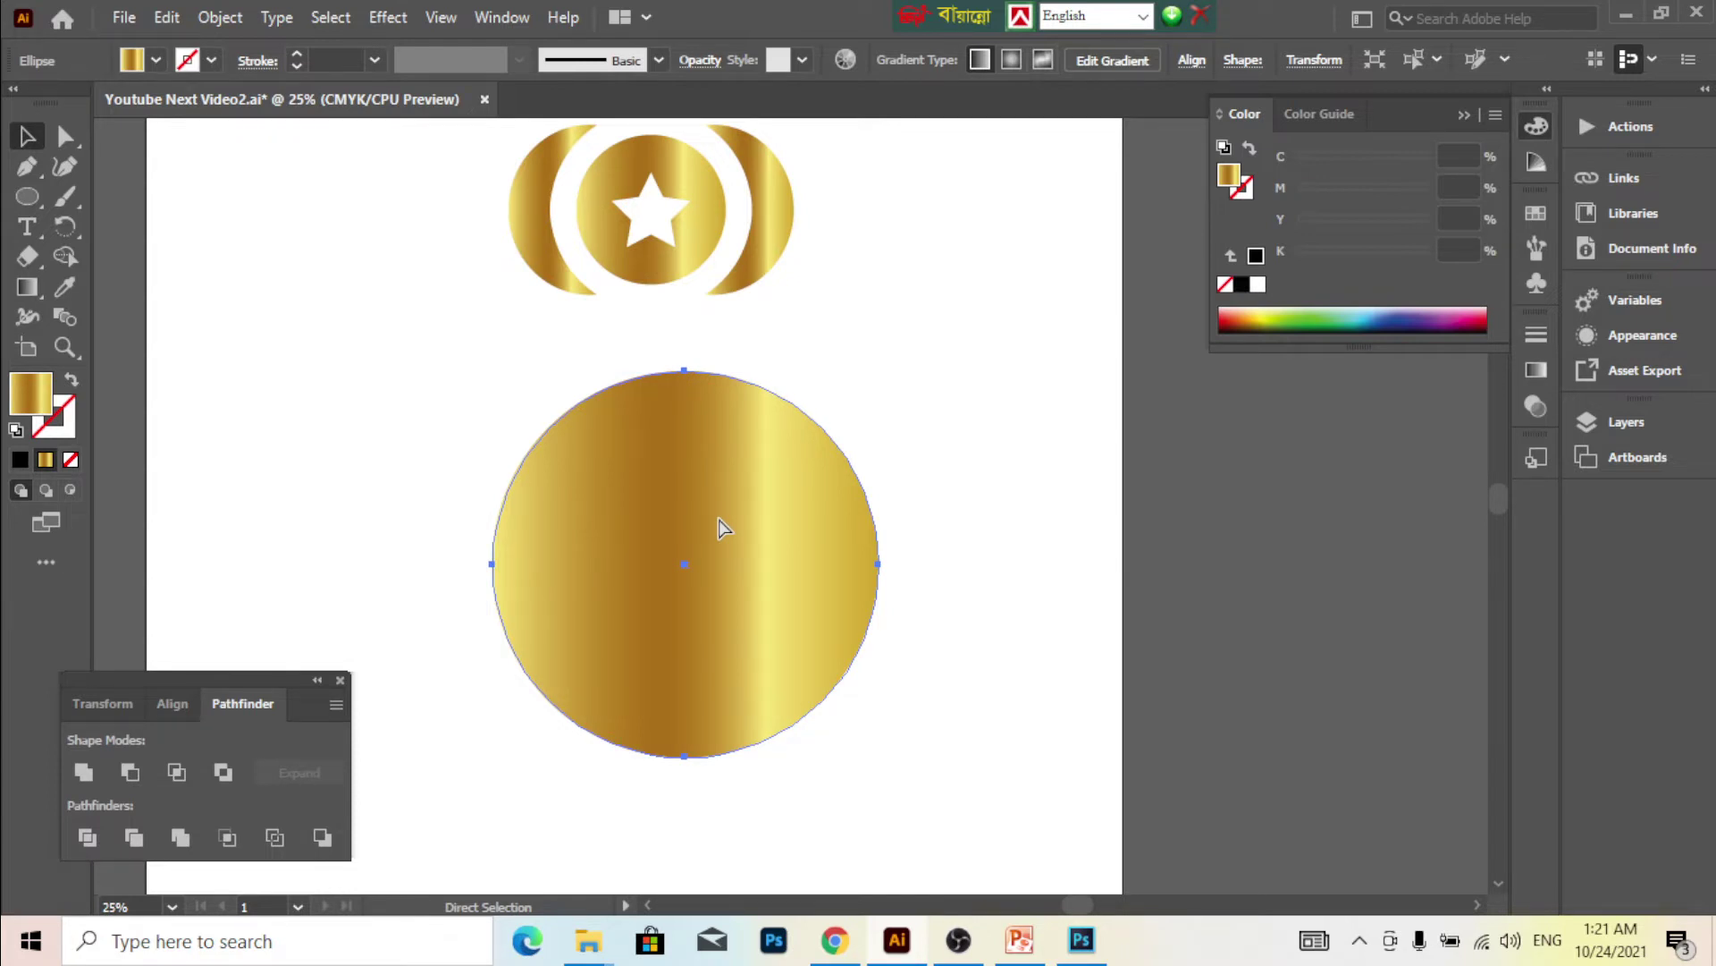
key("v")
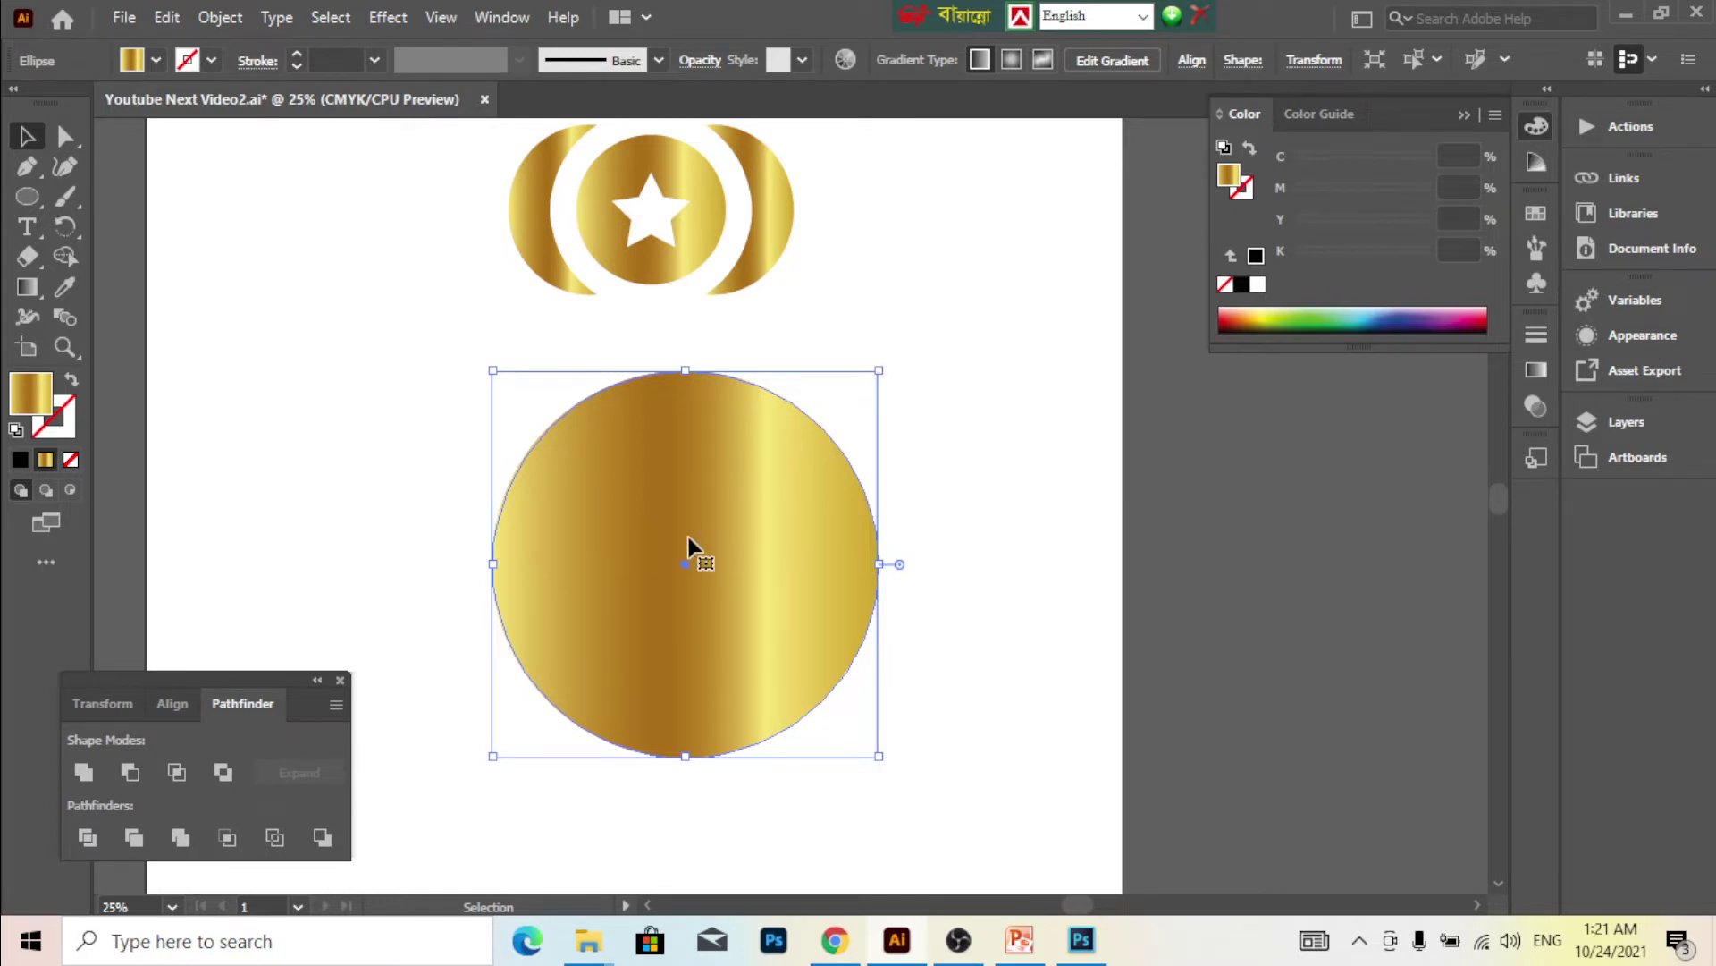
- Duplicate the gold circle, overlap the two copies, and select both
left_click_drag(666, 536, 1323, 675)
left_click_drag(771, 537, 761, 532)
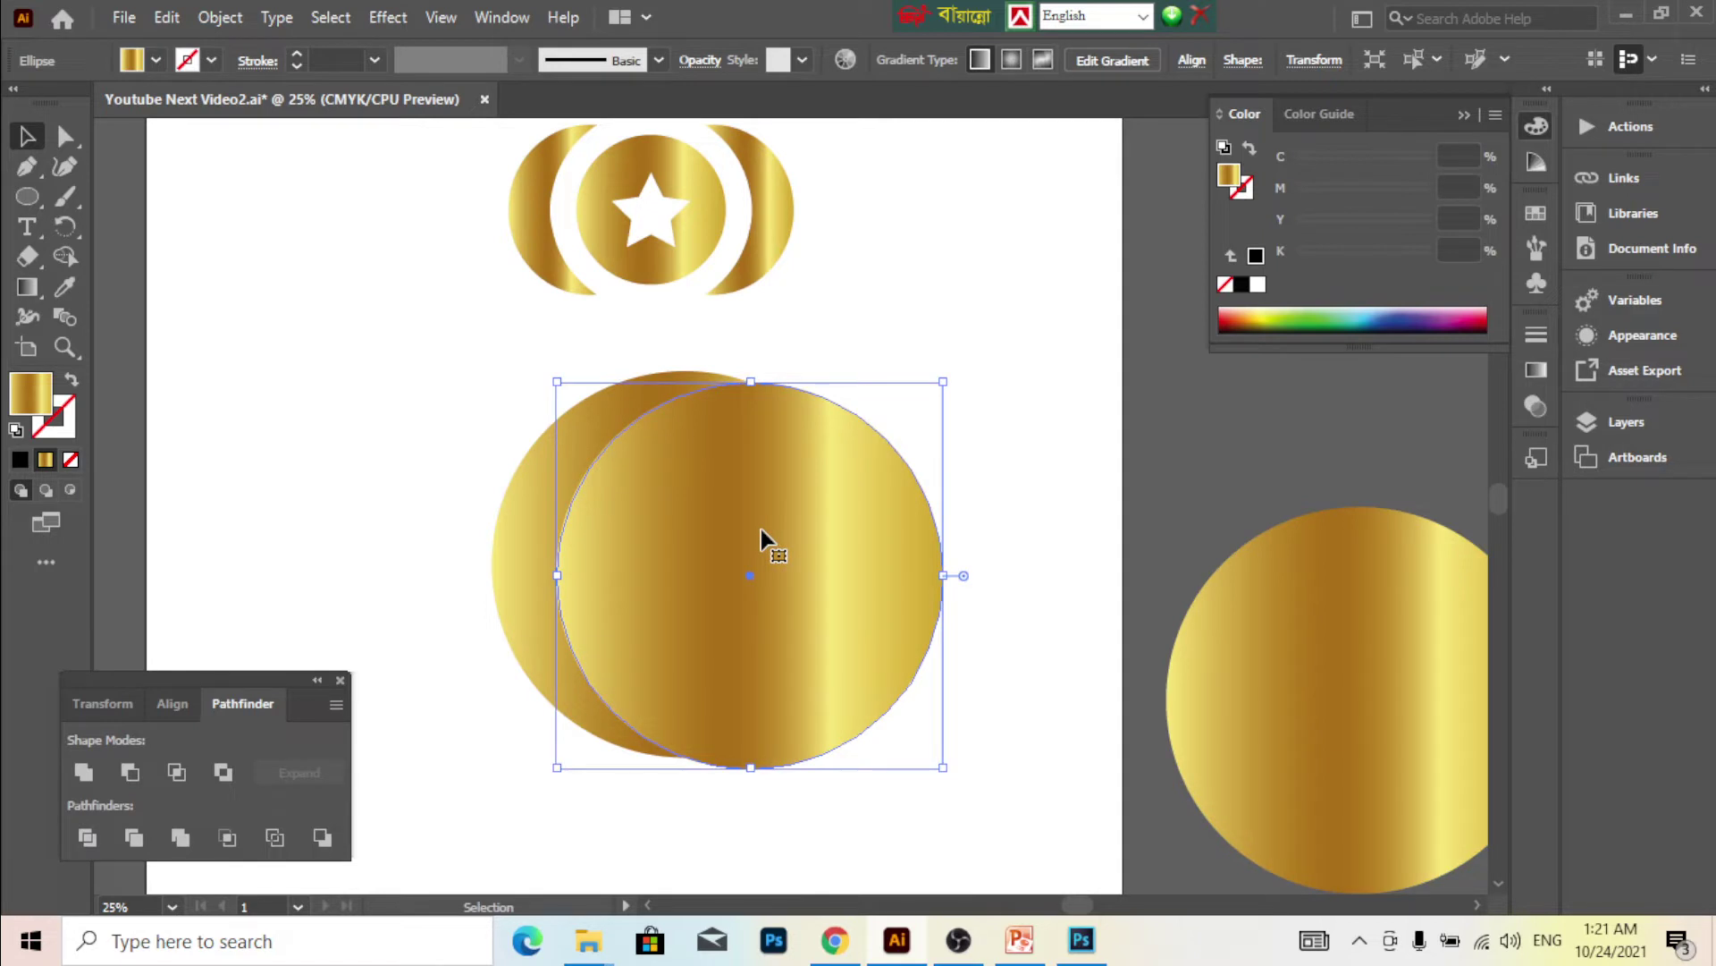
left_click_drag(397, 463, 647, 579)
left_click(972, 558)
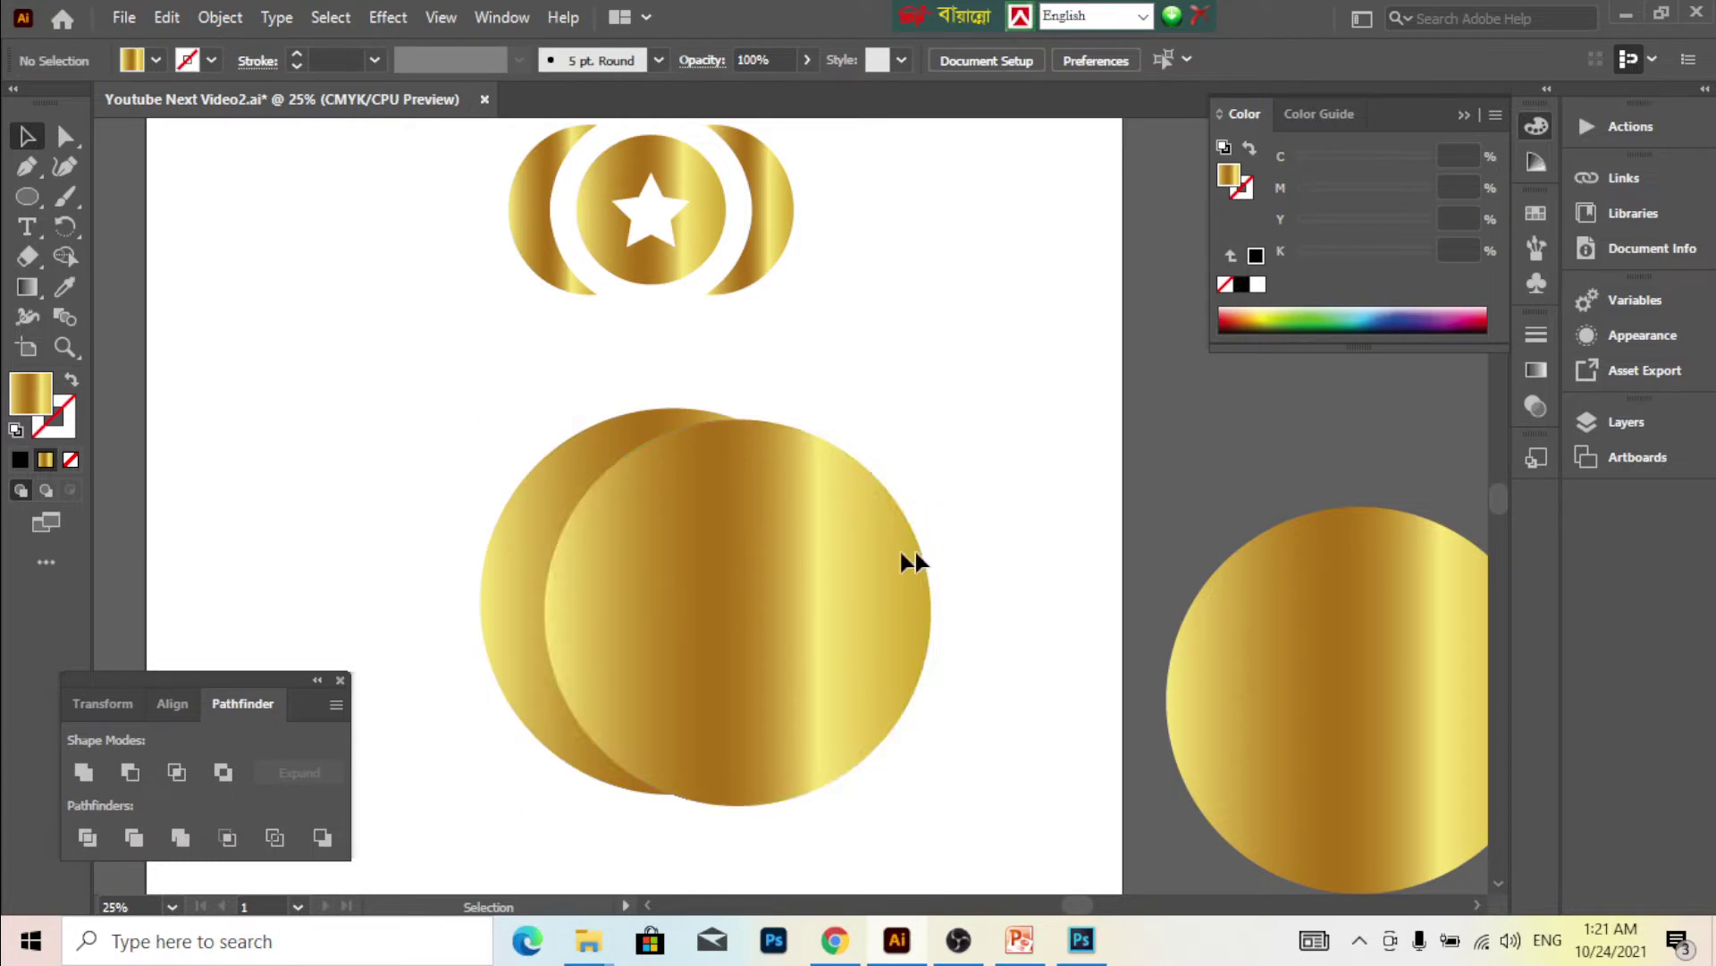
left_click(795, 562)
left_click_drag(433, 387, 720, 567)
scroll(710, 563, "down", 1)
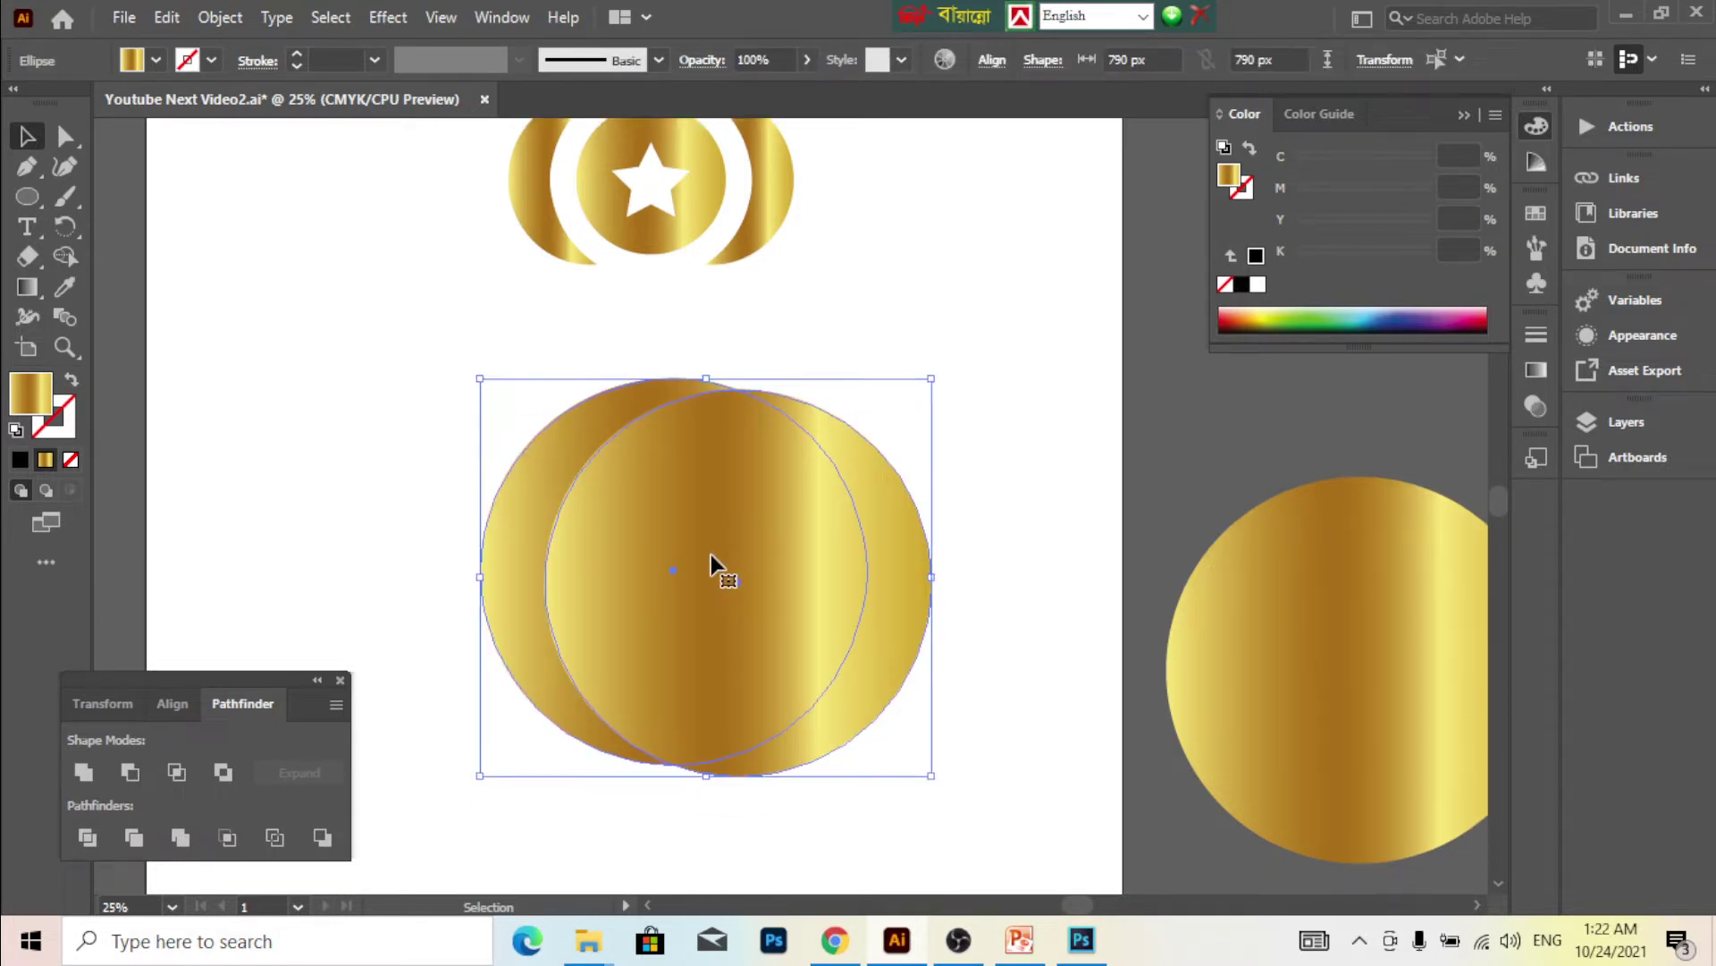
scroll(700, 451, "up", 1)
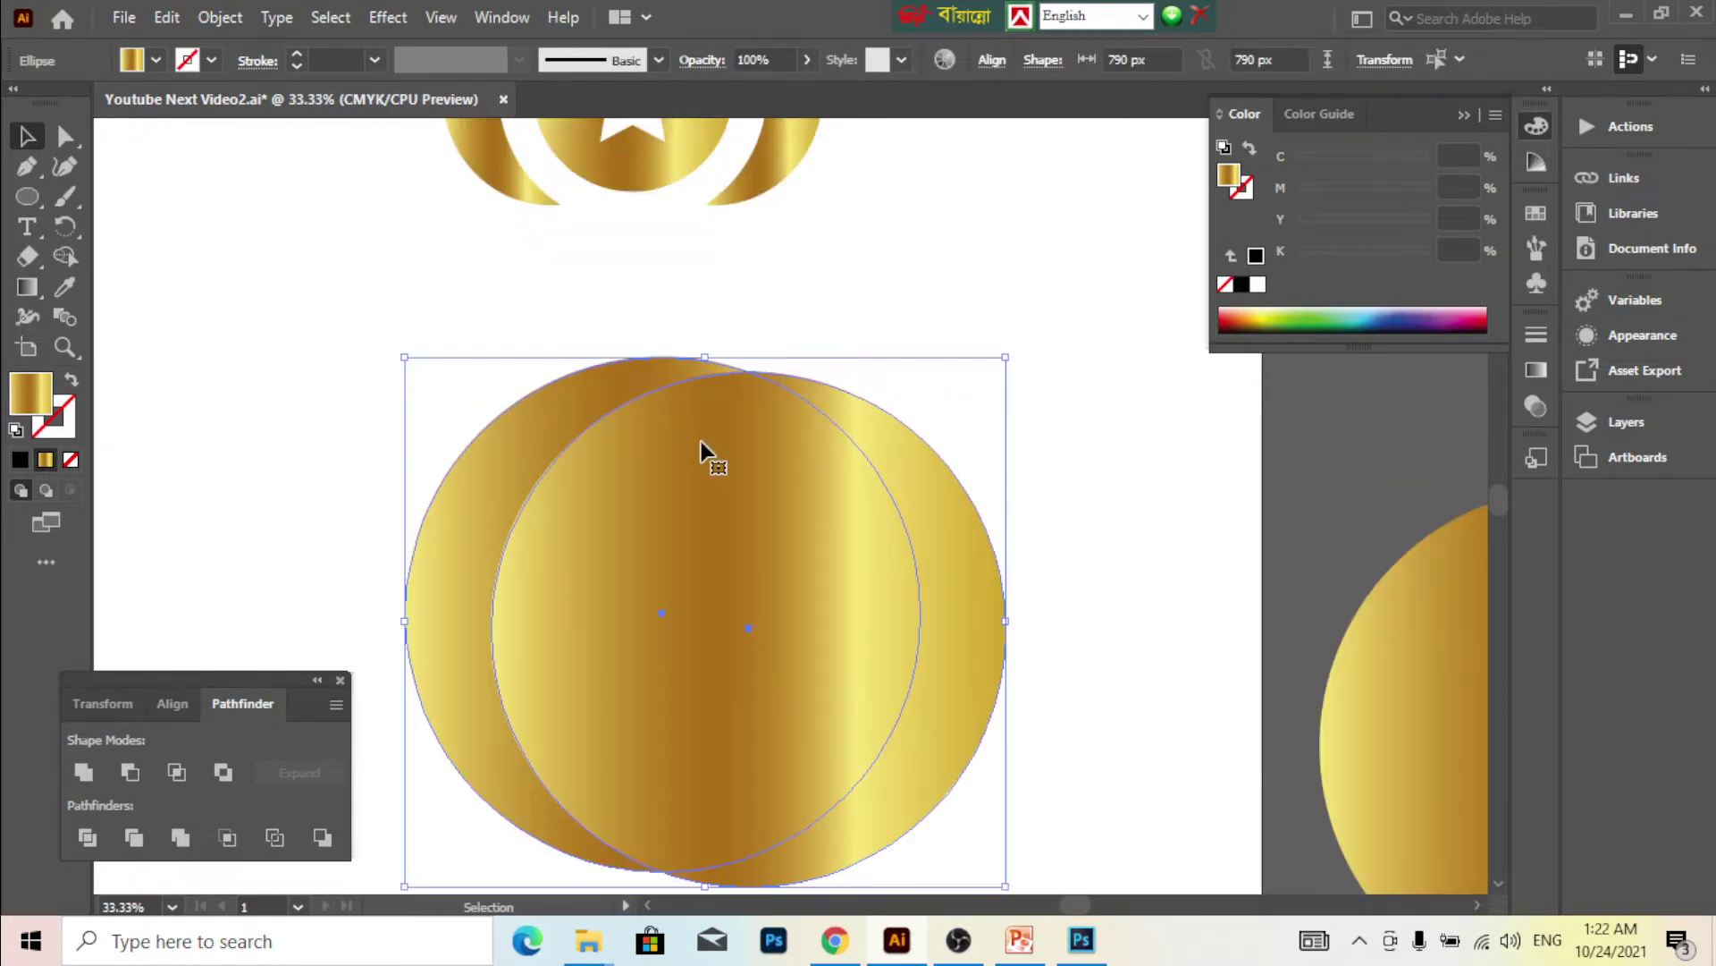
left_click(808, 268)
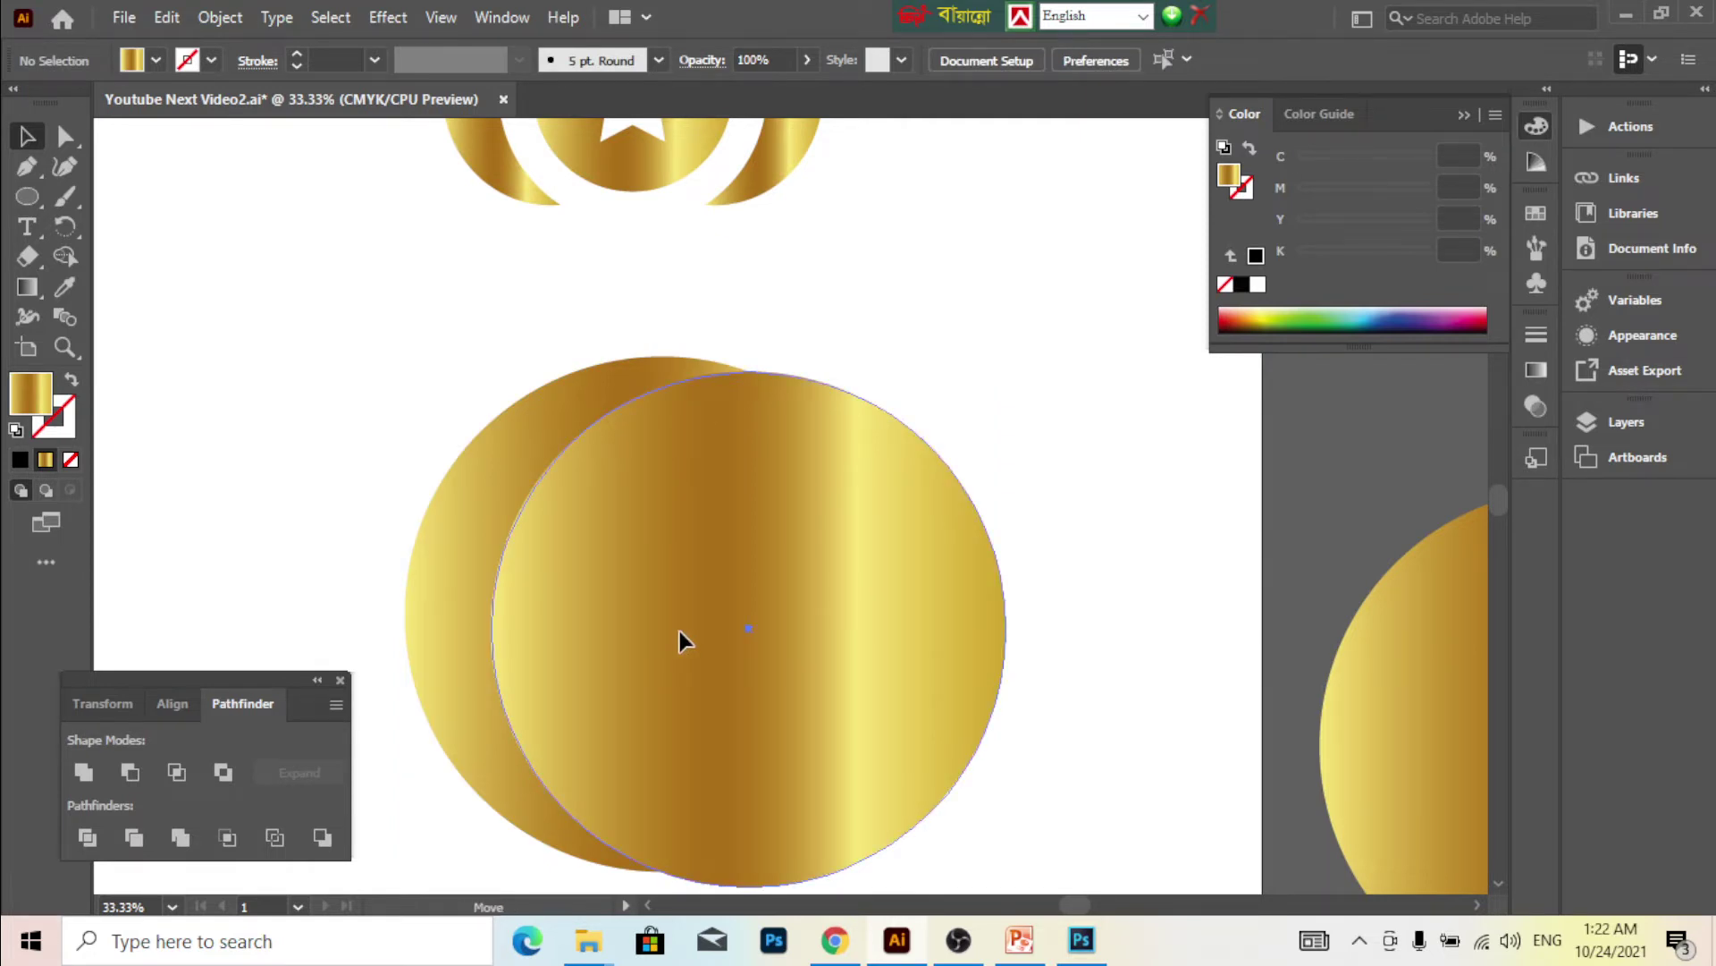
left_click_drag(680, 631, 689, 631)
left_click_drag(838, 273, 674, 518)
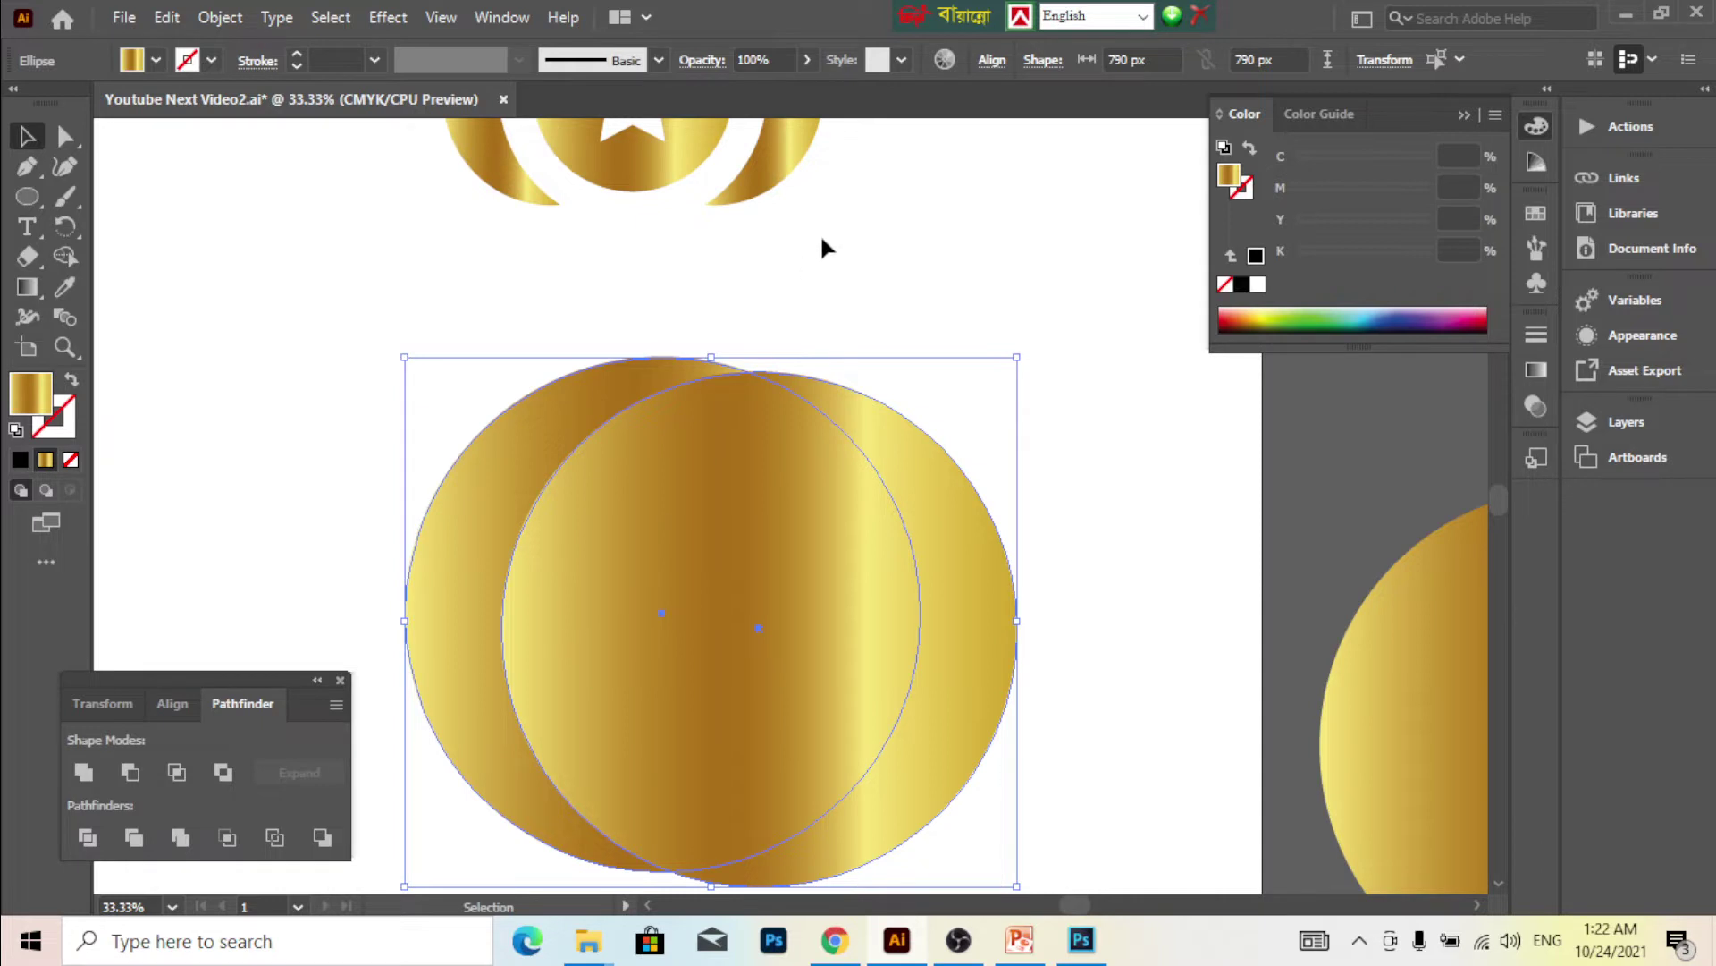
- Align the circles' vertical centres, then apply Pathfinder Minus Front to form a crescent
left_click(172, 704)
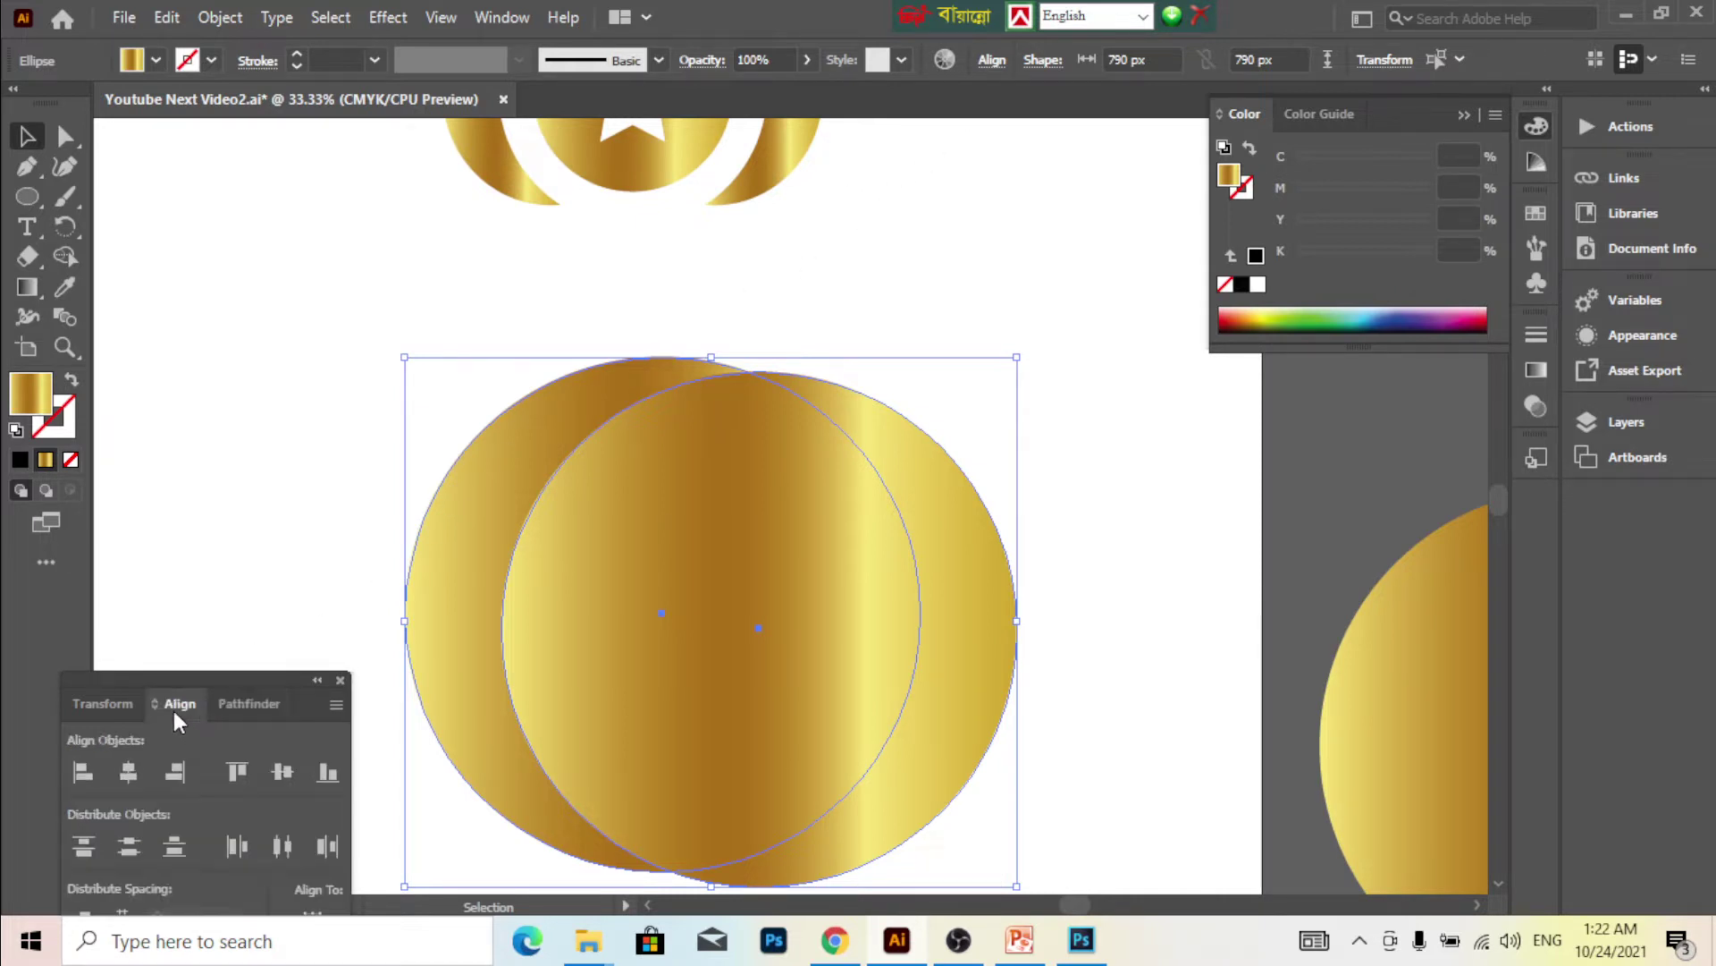
left_click(282, 772)
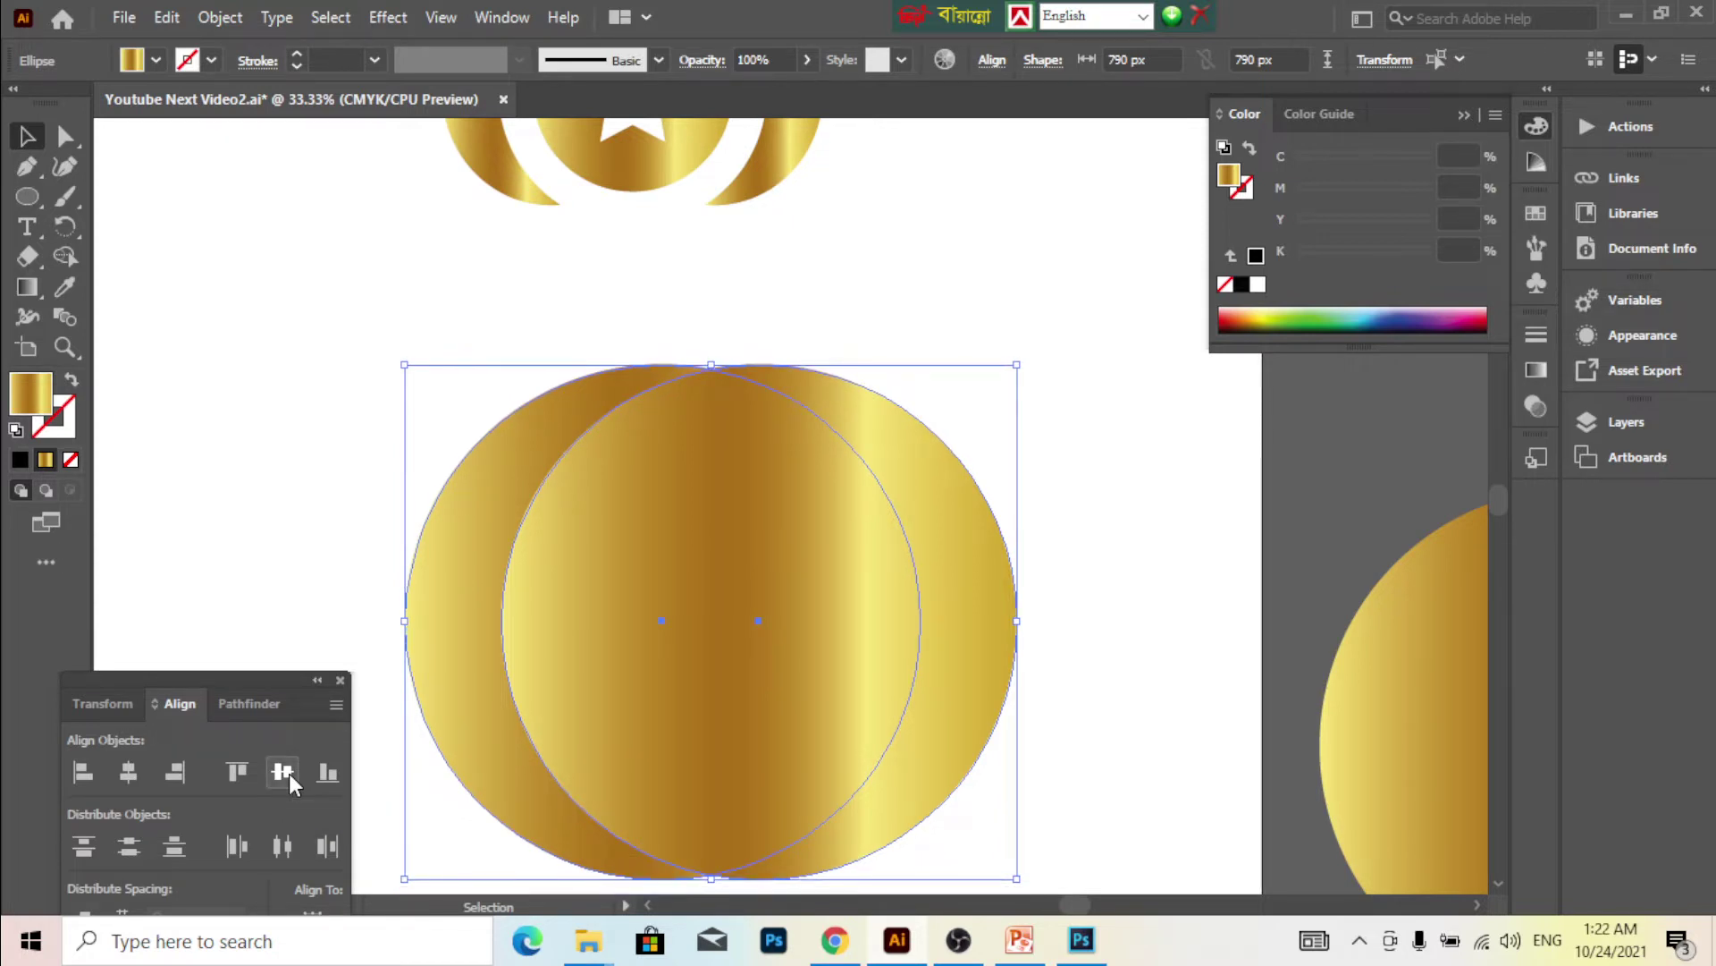
left_click(234, 705)
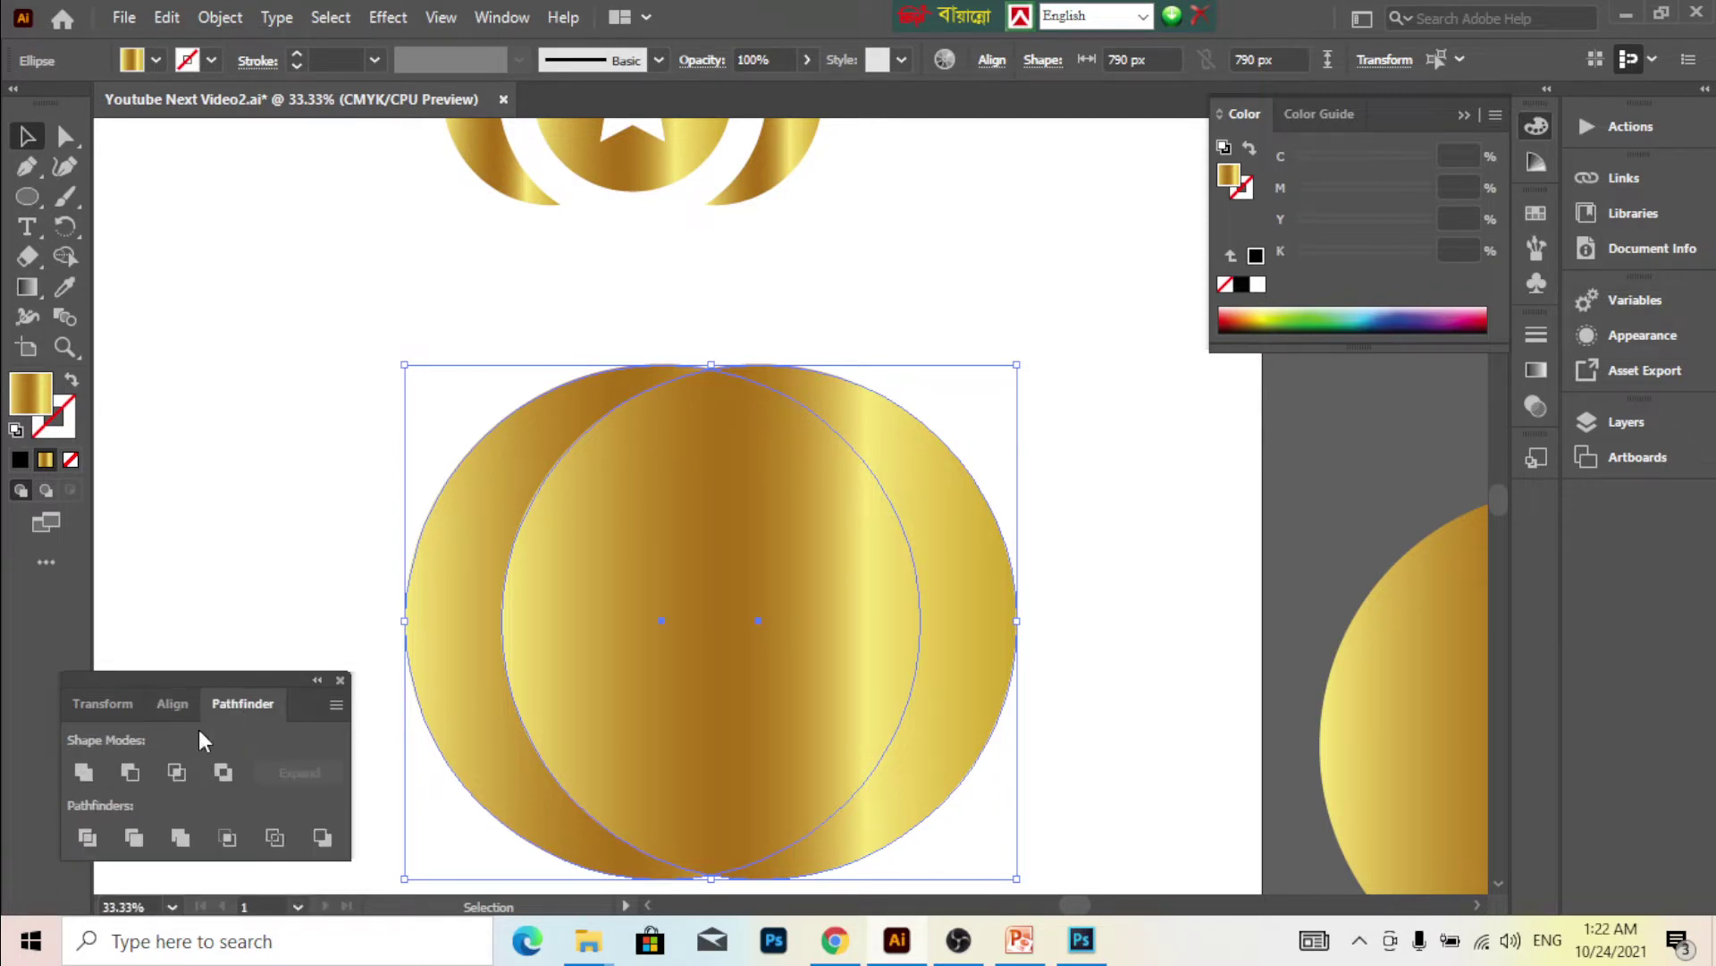
left_click(137, 767)
- Alt-drag a copy of the spare gold circle next to the crescent
left_click(301, 406)
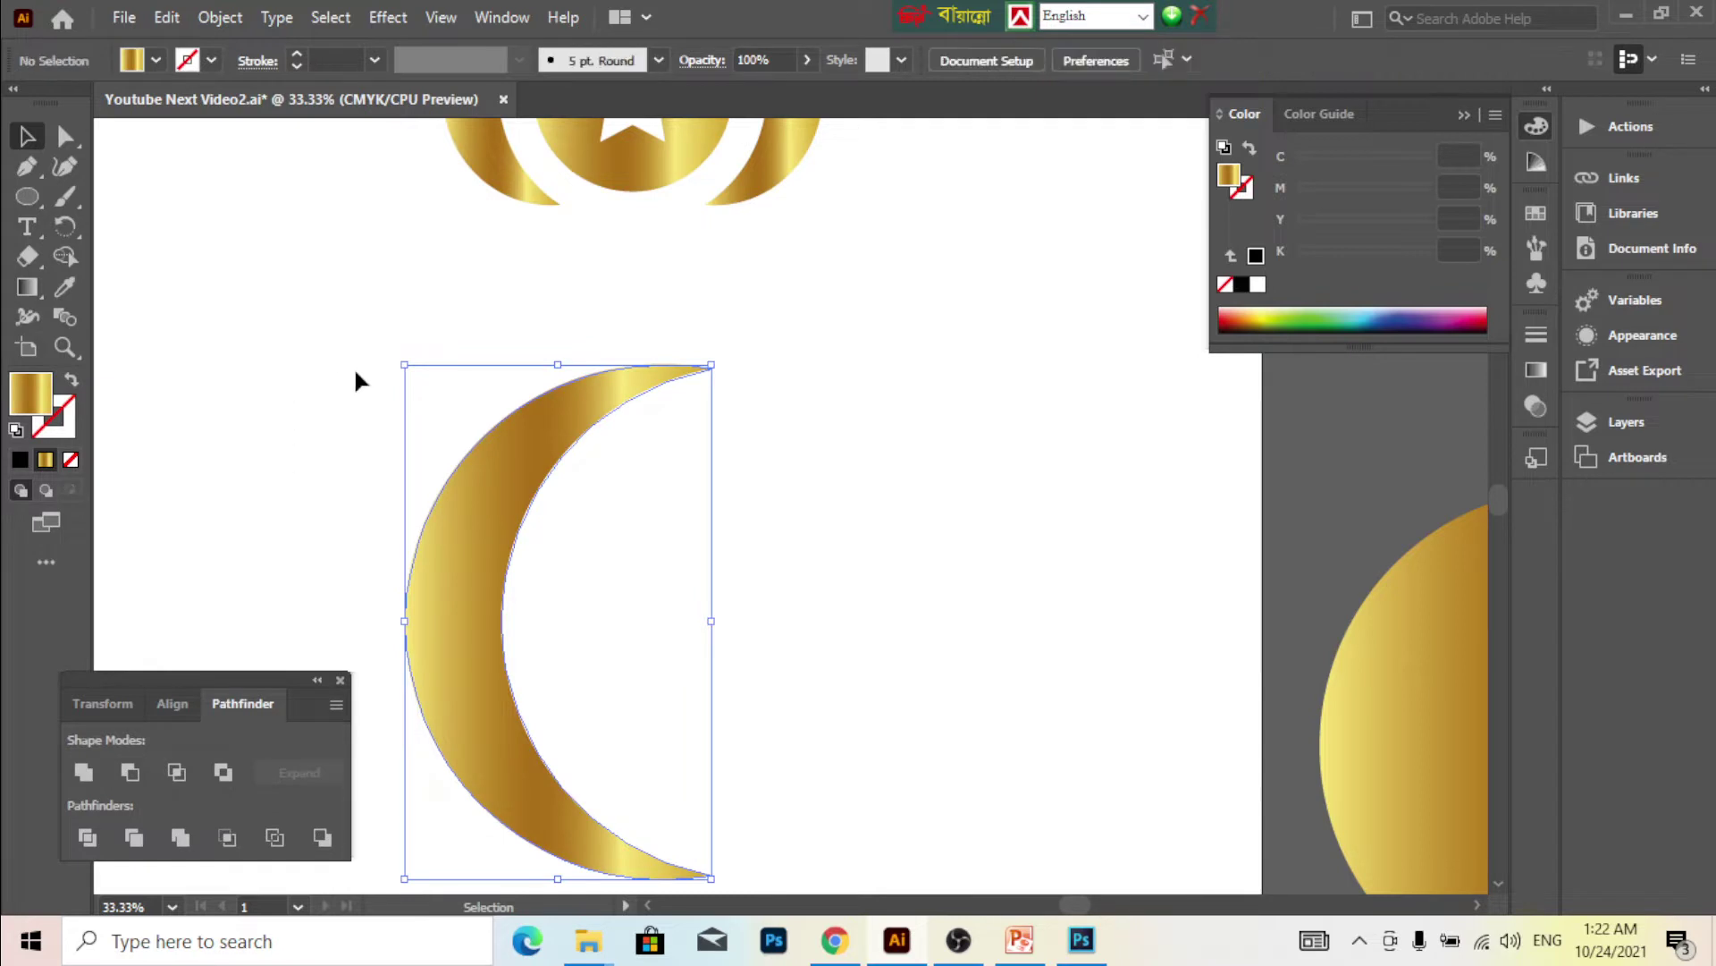
scroll(447, 393, "down", 1)
scroll(631, 492, "down", 1)
scroll(581, 497, "right", 2)
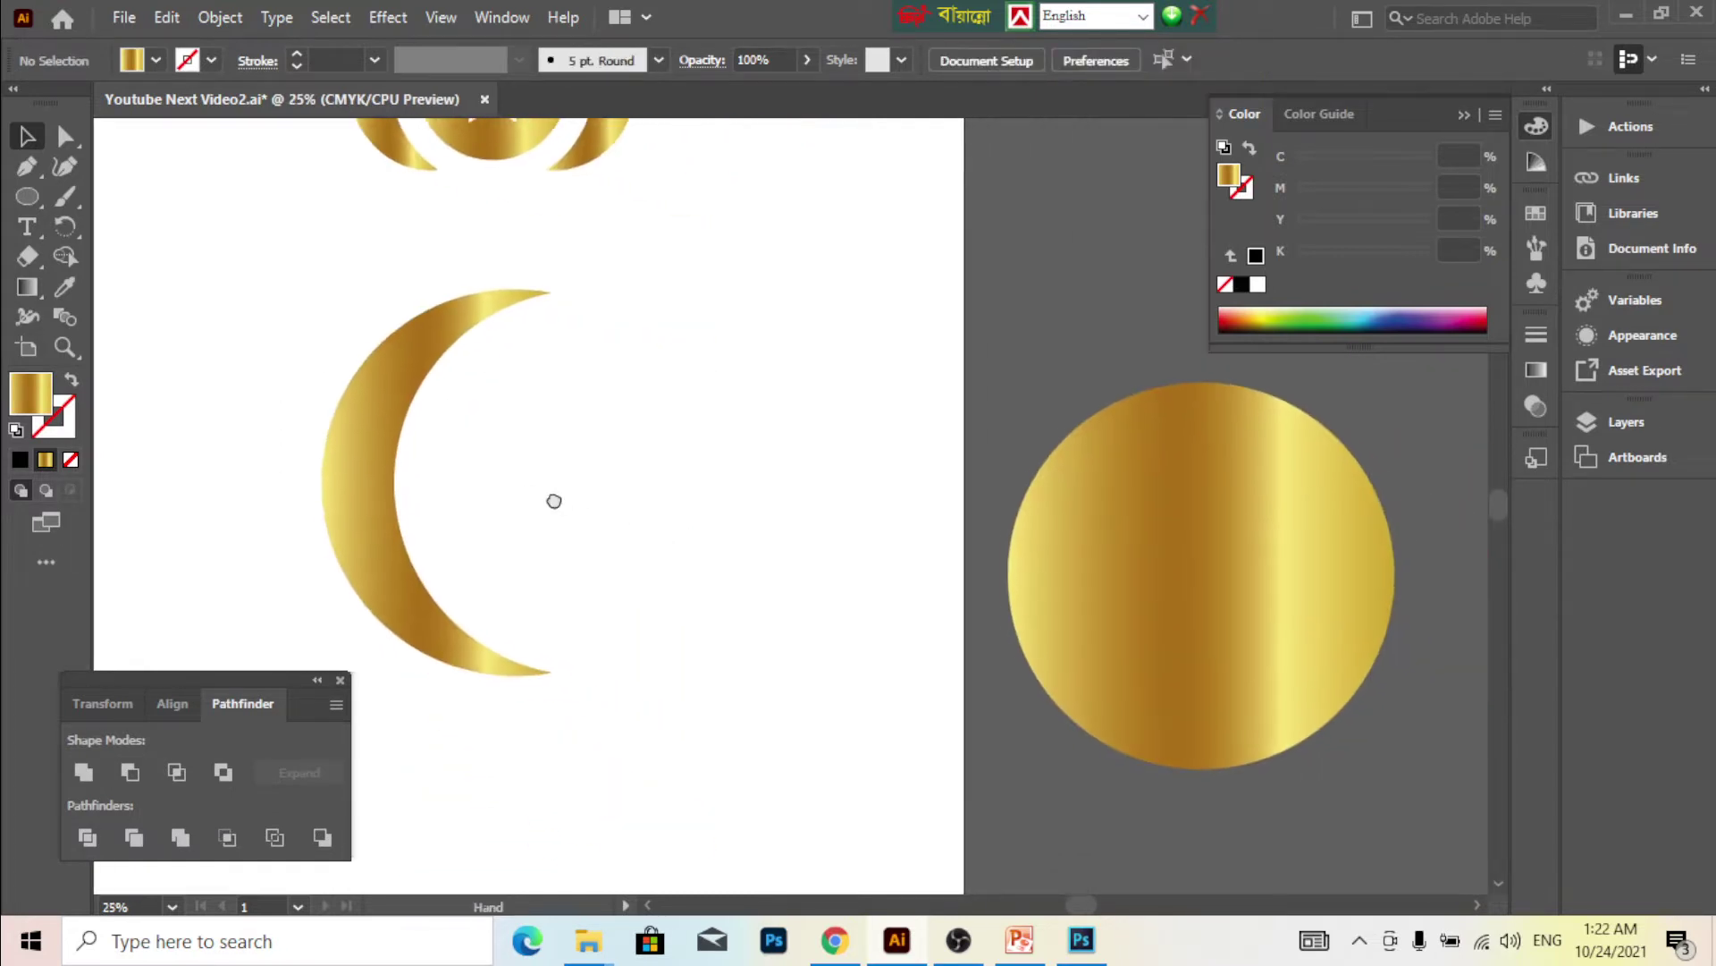
left_click(1077, 527)
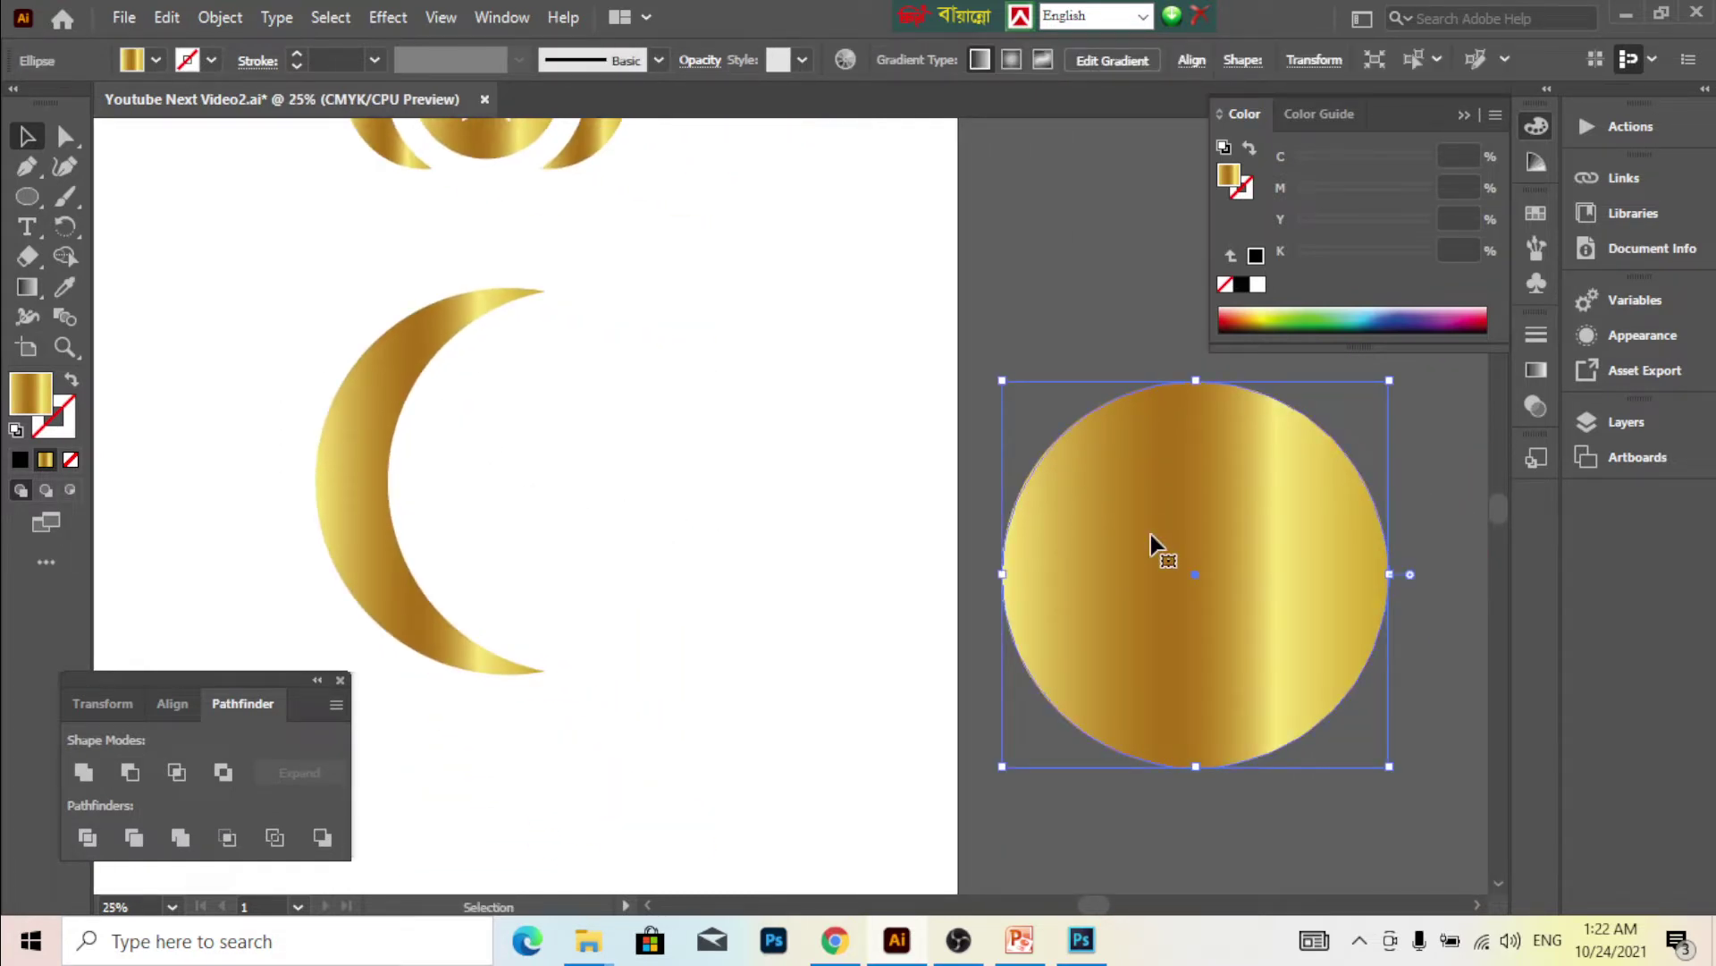
left_click_drag(1204, 551, 666, 489)
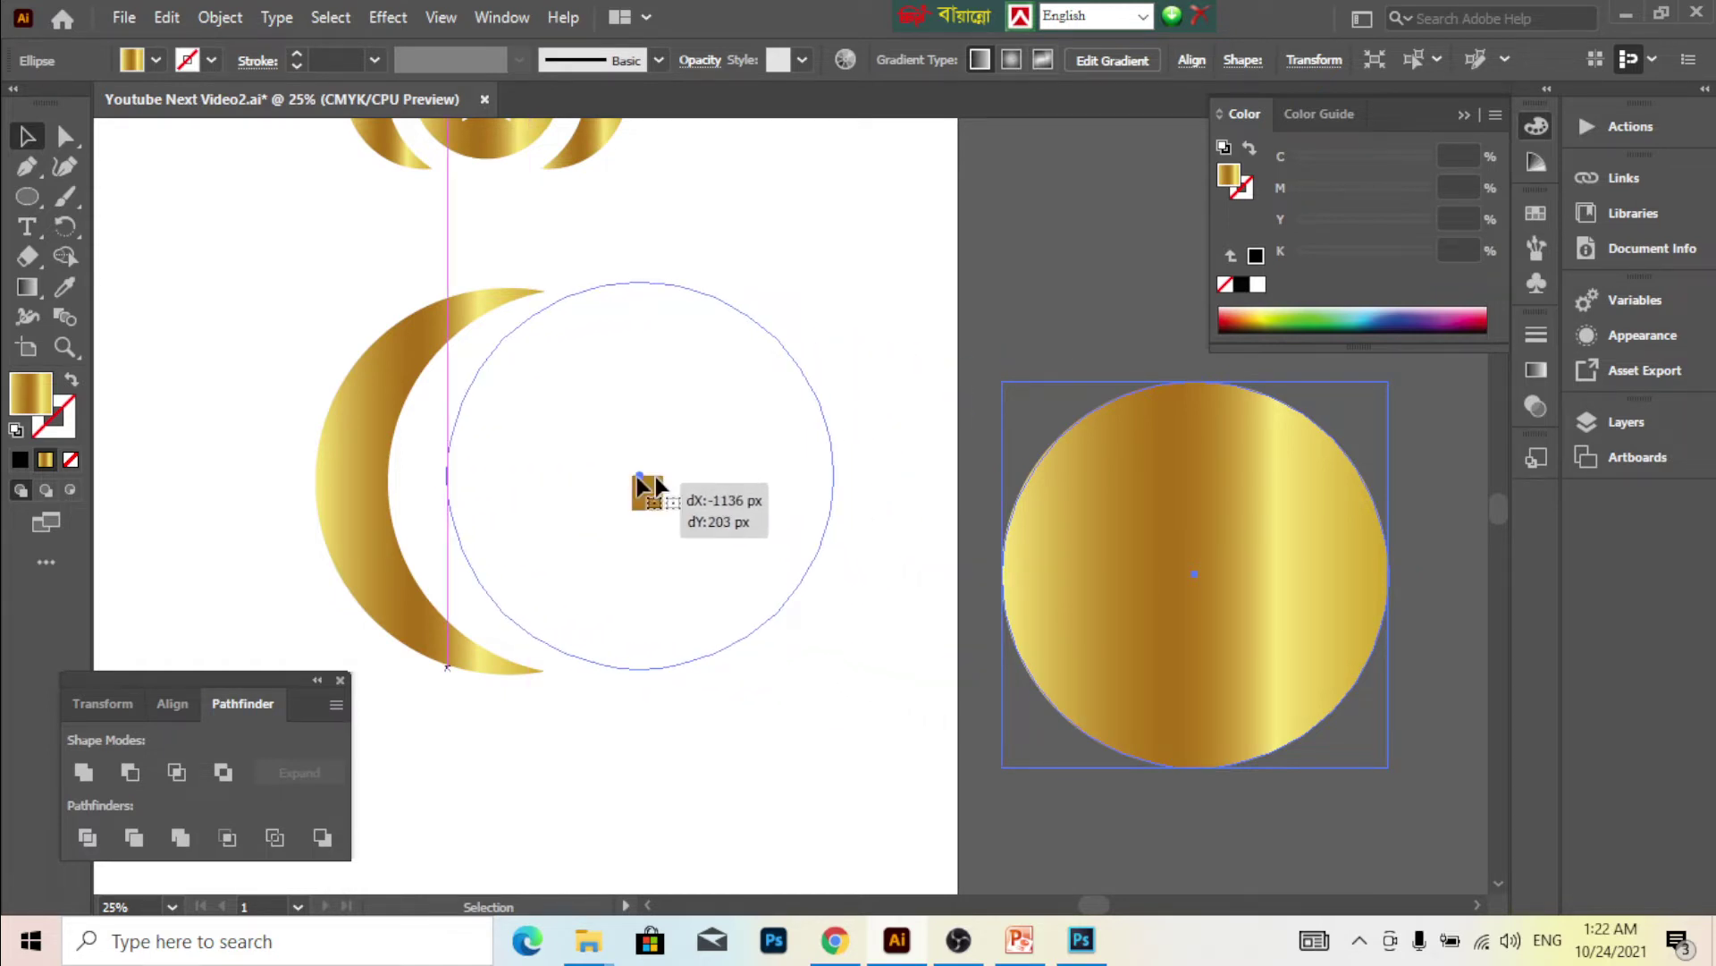
left_click_drag(666, 489, 637, 476)
left_click(844, 469)
- Resize and position the circle copy to nearly fill the crescent's opening
left_click_drag(835, 475, 742, 483)
left_click(865, 459)
scroll(724, 490, "left", 2)
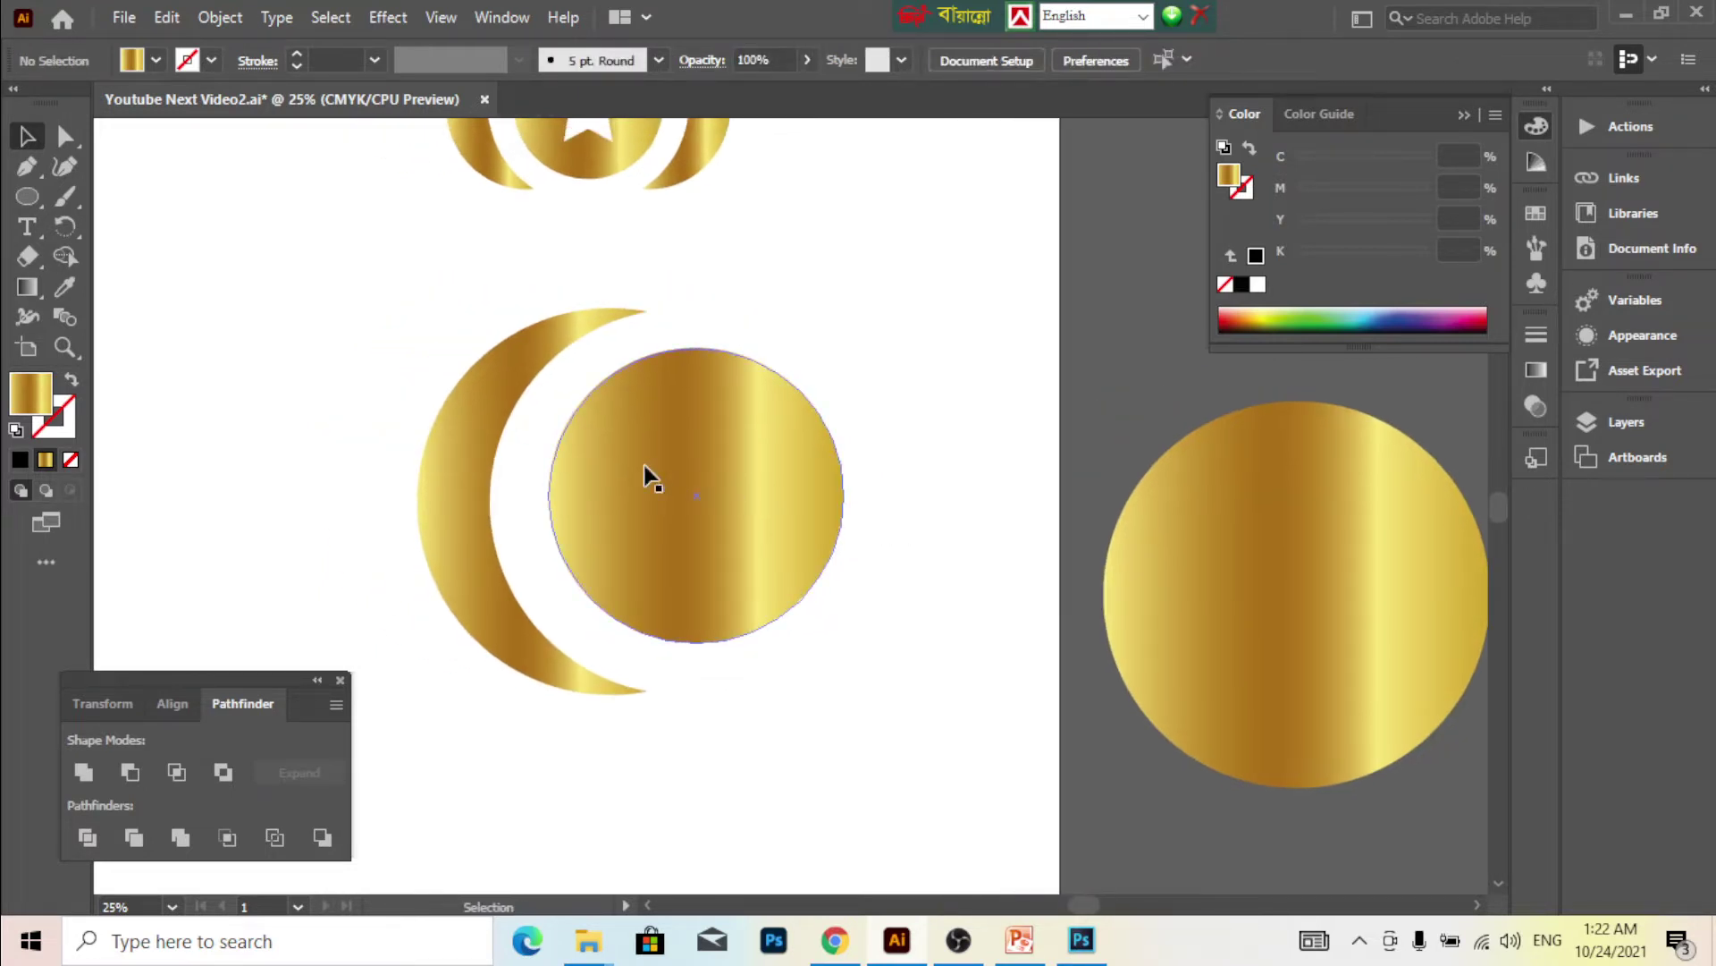
scroll(595, 514, "up", 1)
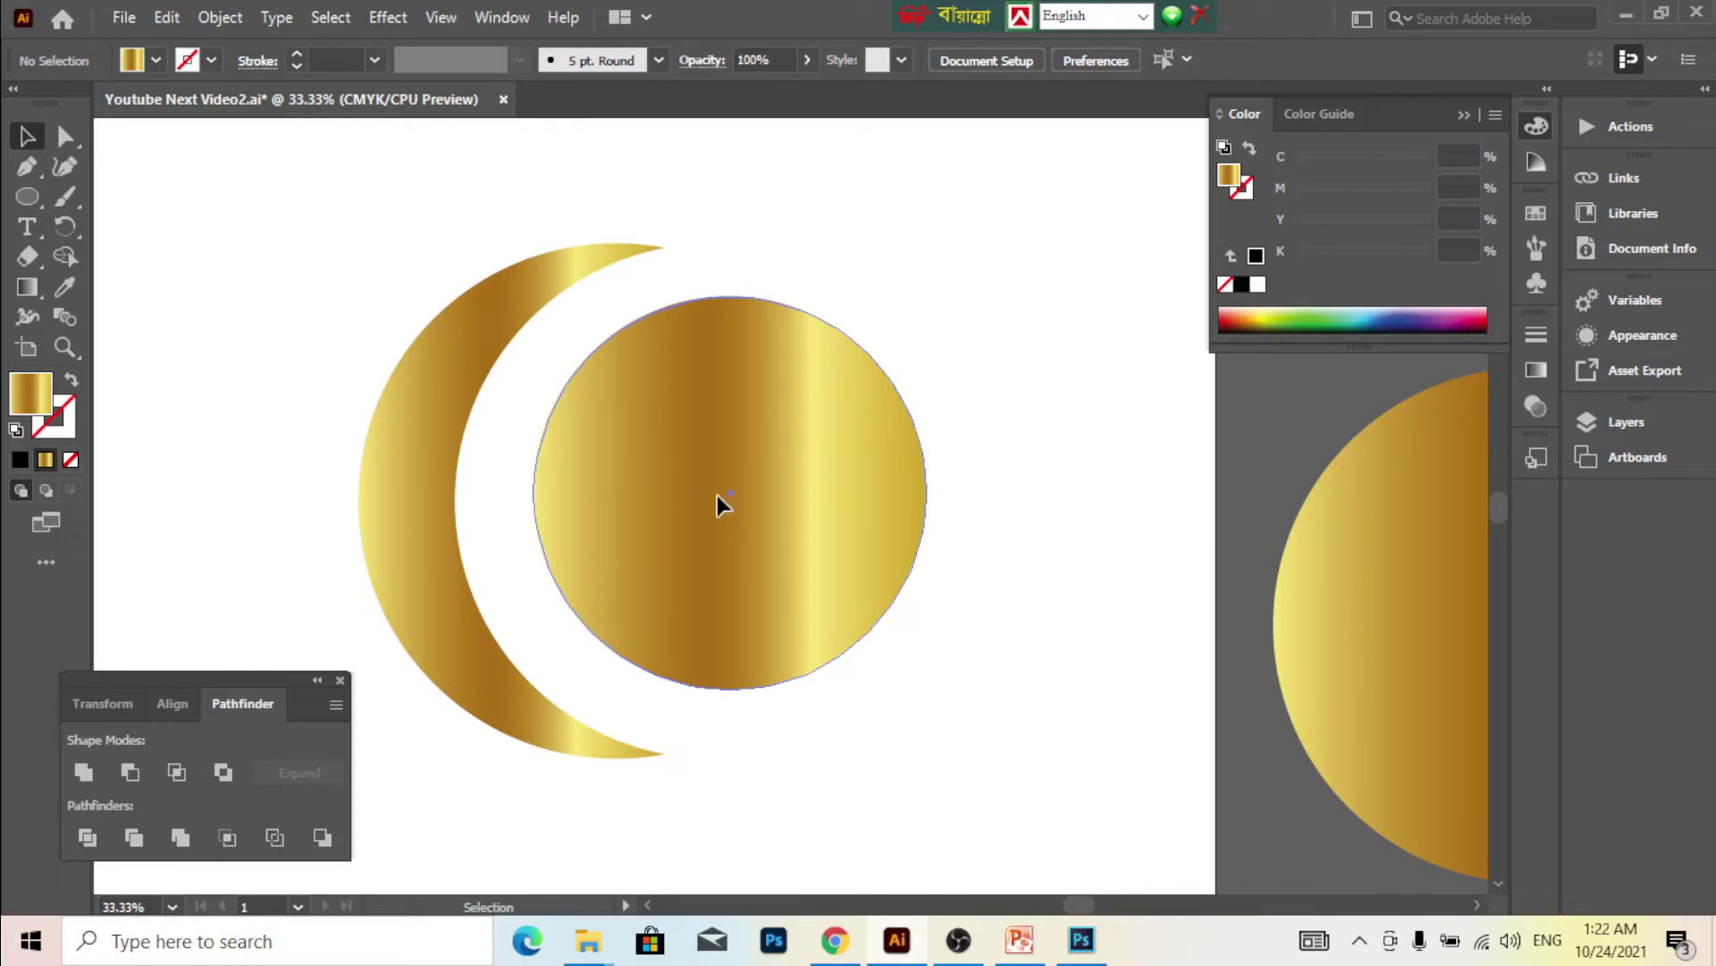
left_click_drag(717, 495, 695, 504)
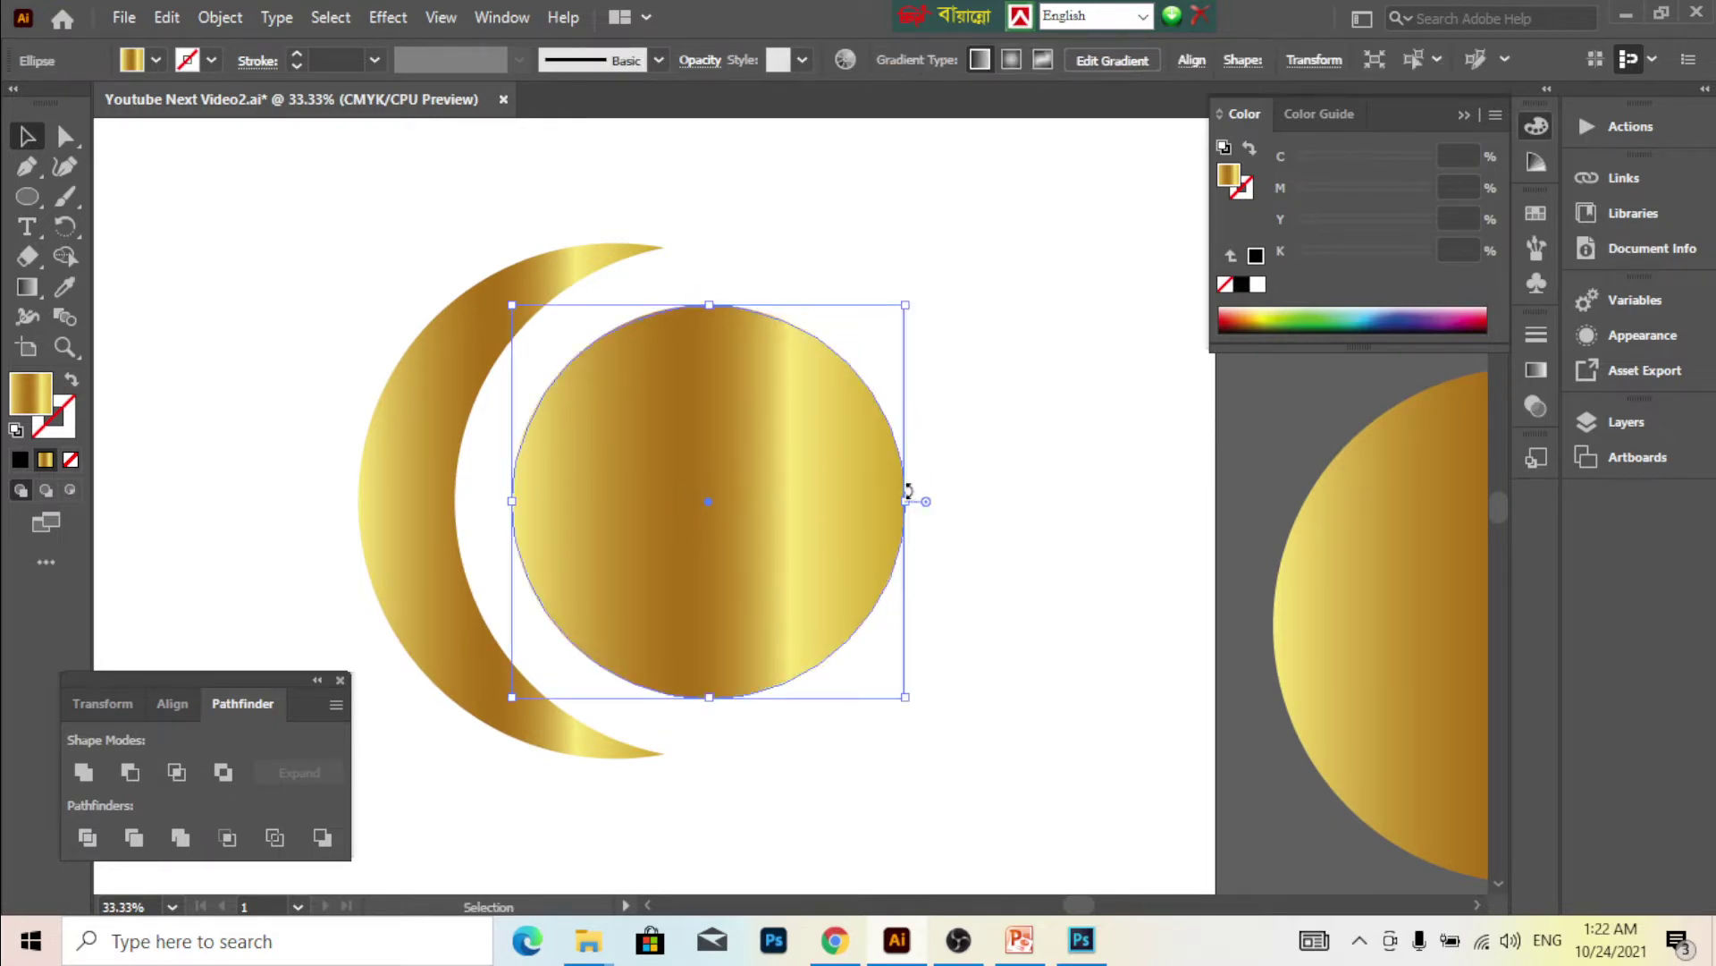
left_click_drag(906, 501, 941, 500)
left_click(1086, 466)
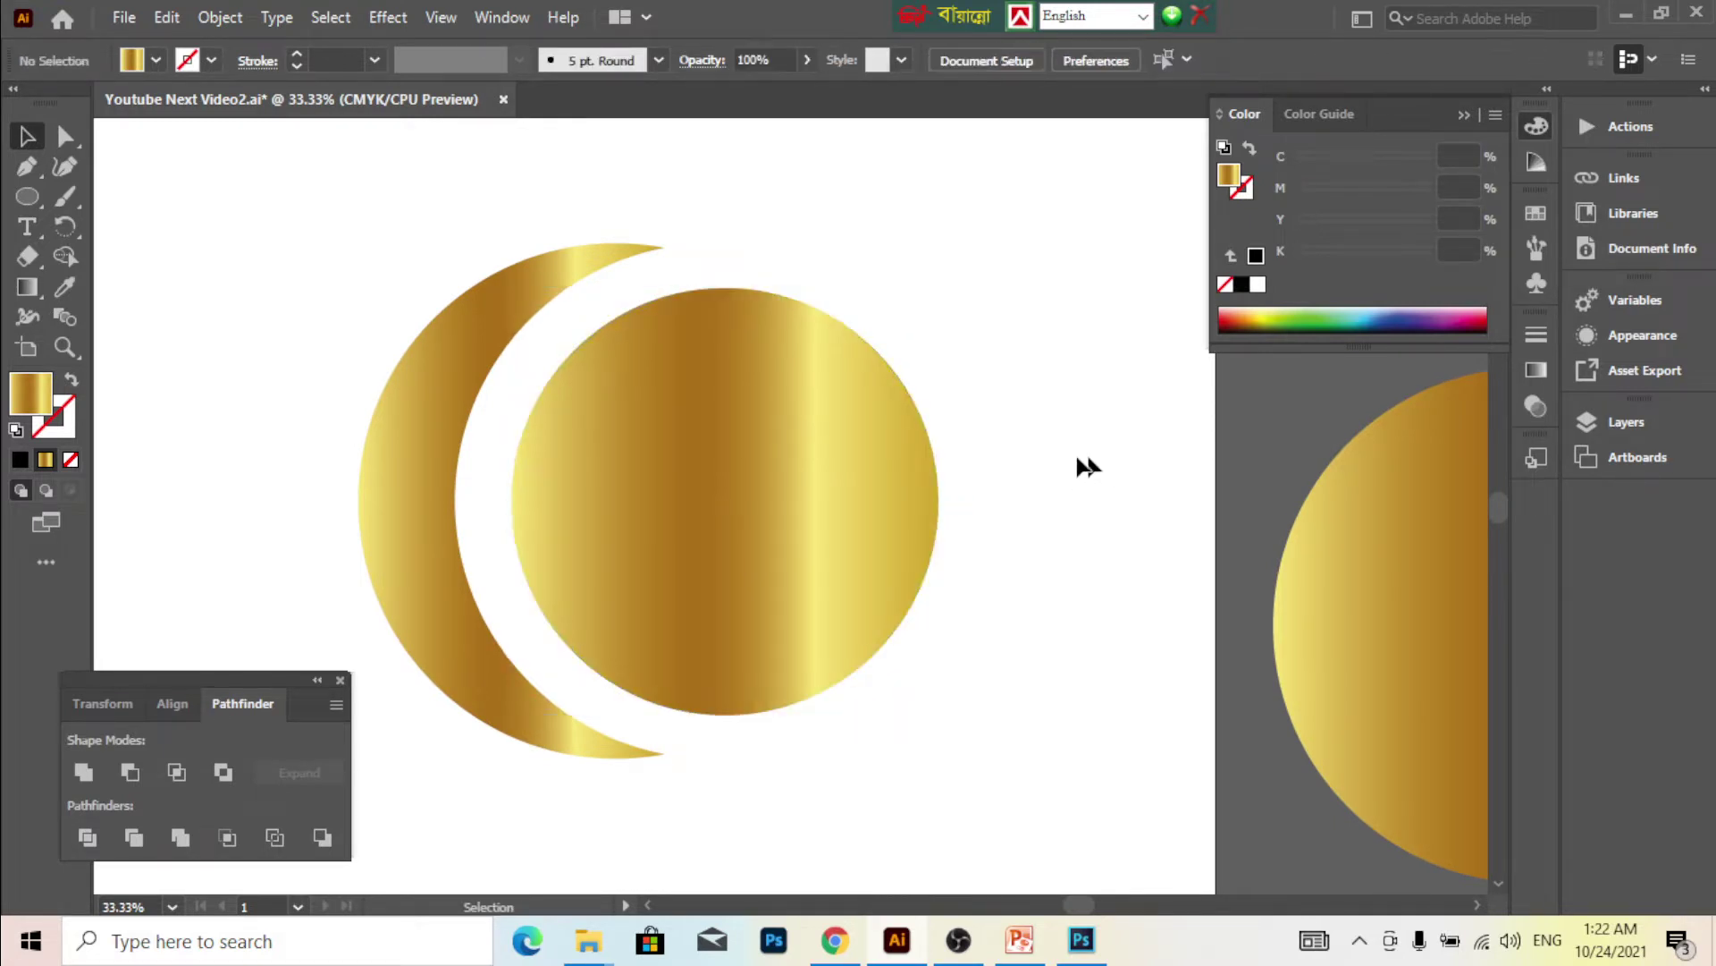
scroll(716, 464, "down", 2)
scroll(694, 518, "up", 1)
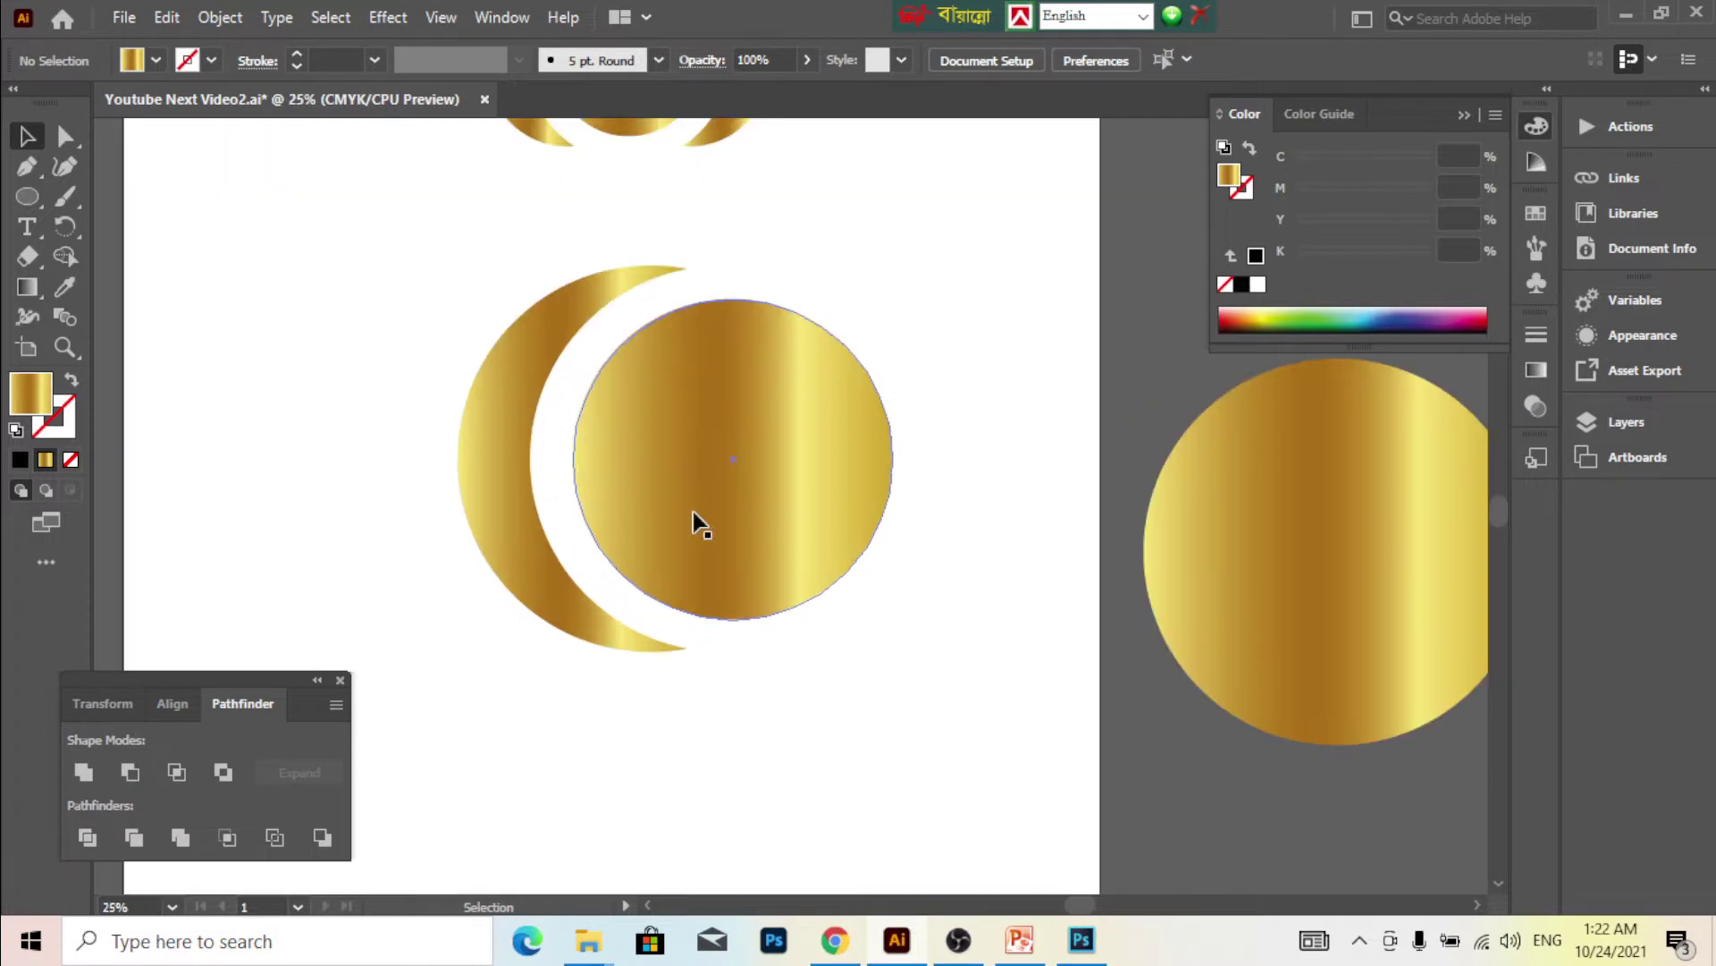
left_click(497, 420)
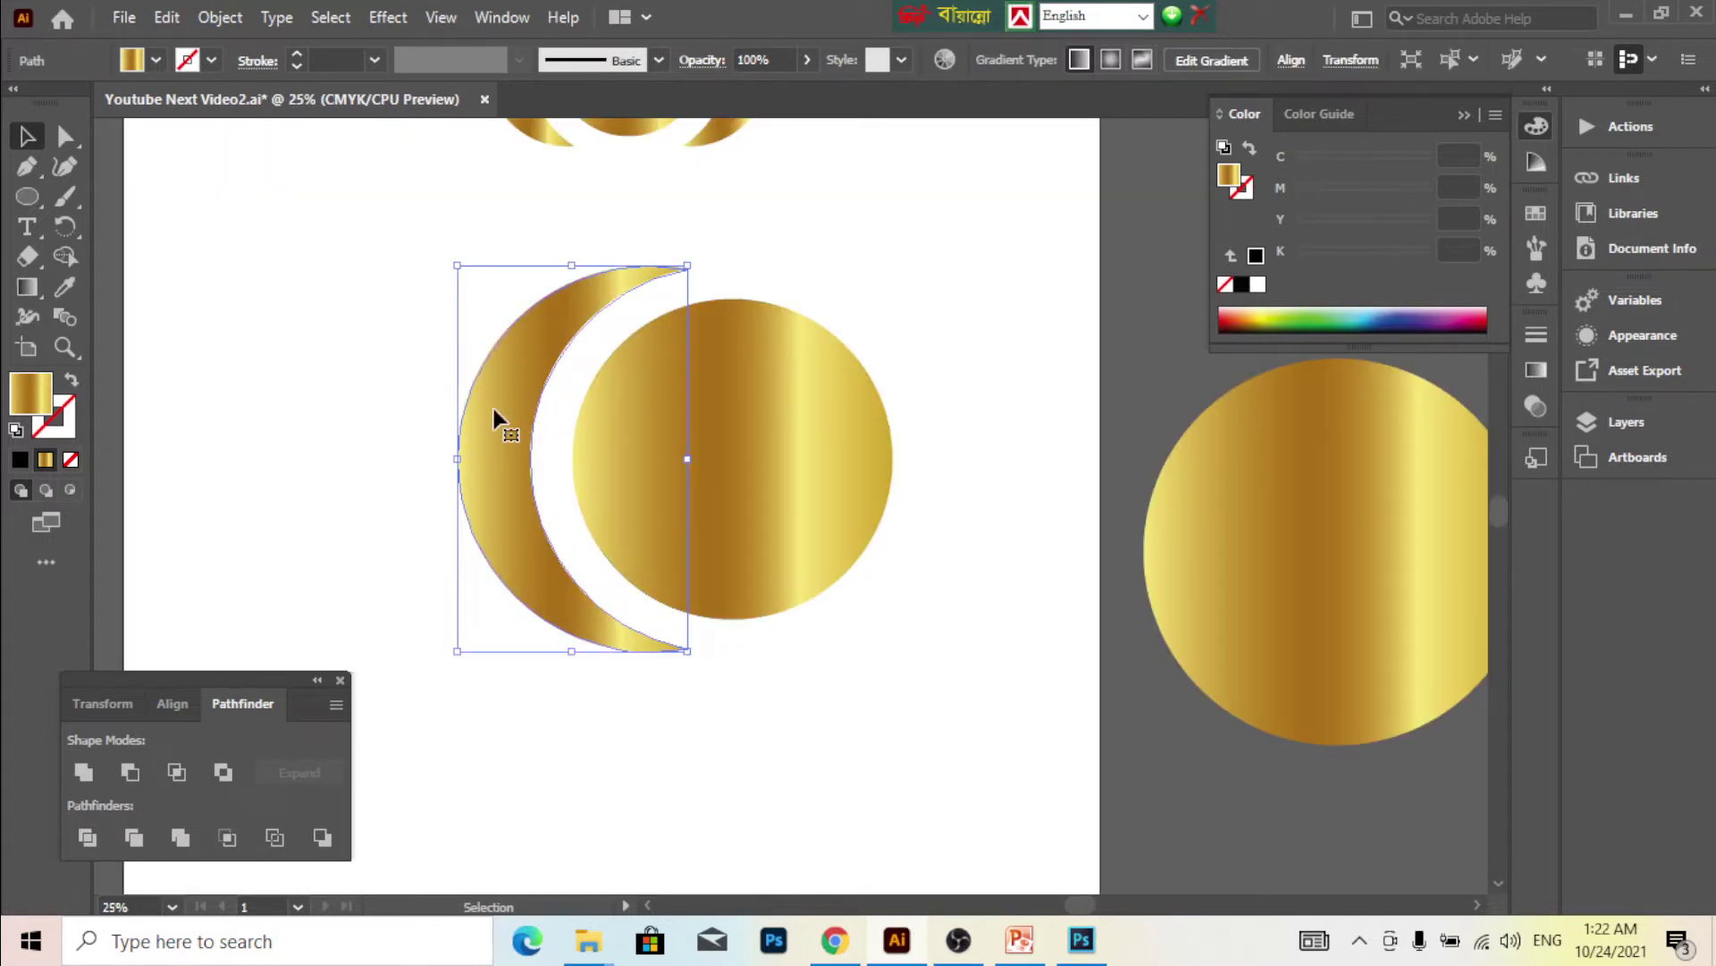
- Reflect a vertical copy of the crescent around its bottom tip and move it right of the circle
left_click(78, 228)
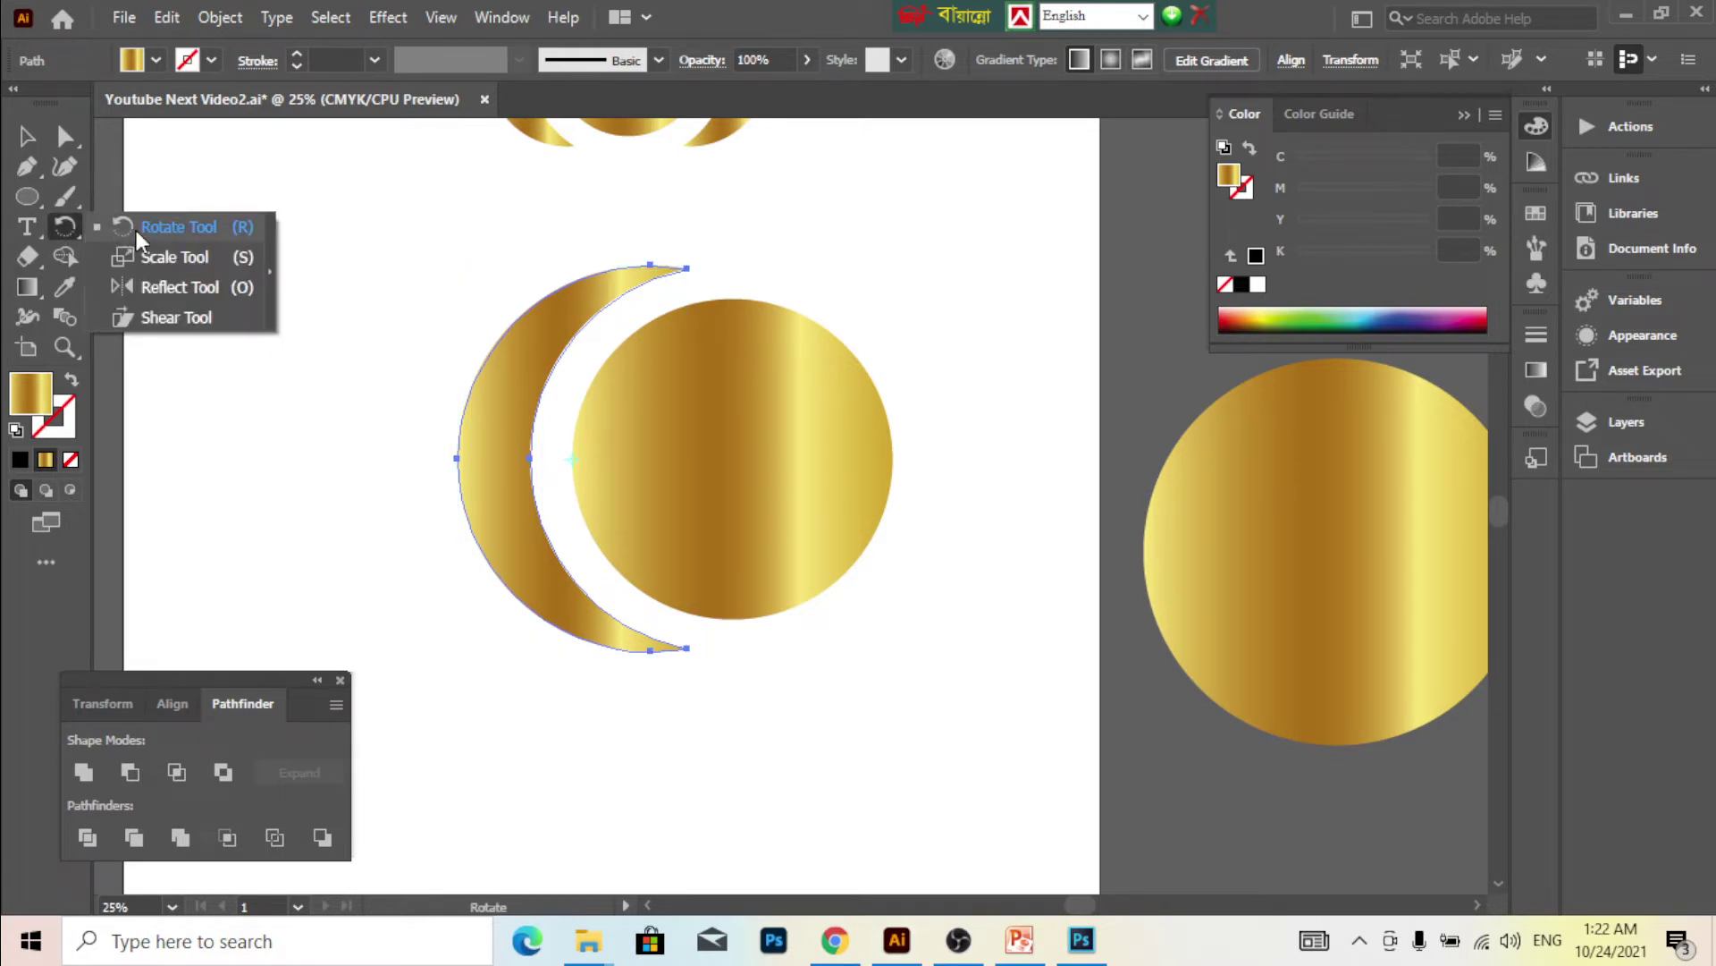
left_click(213, 286)
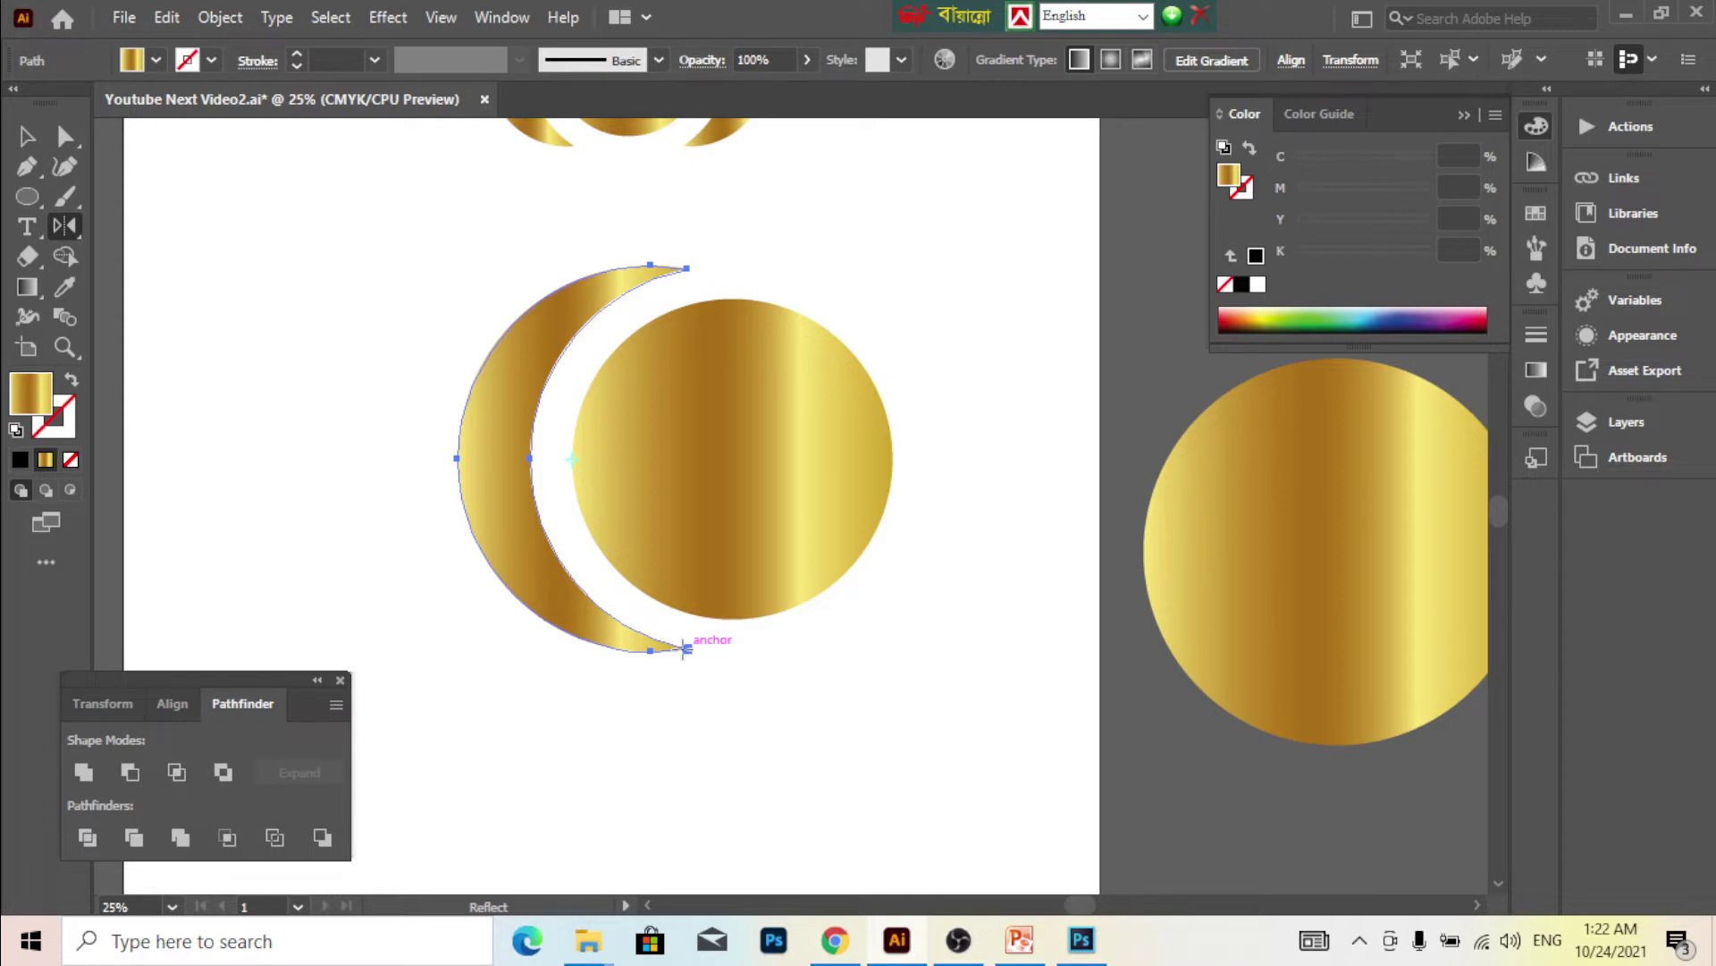
left_click(689, 649, "alt")
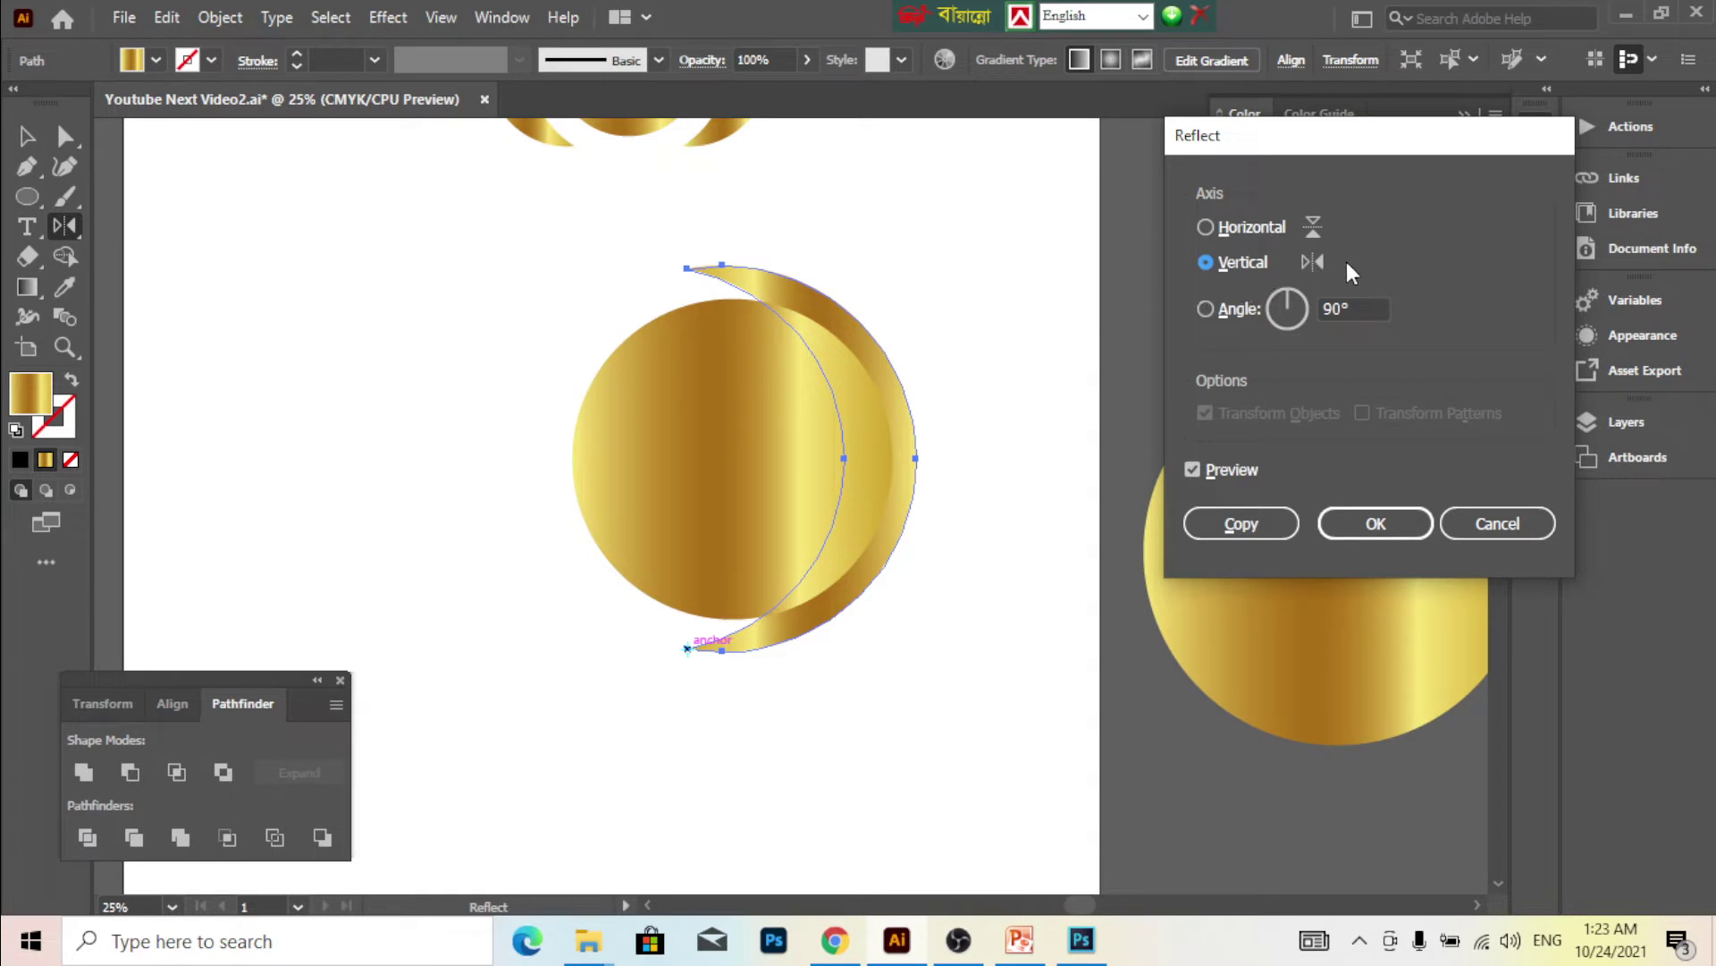
left_click(1240, 523)
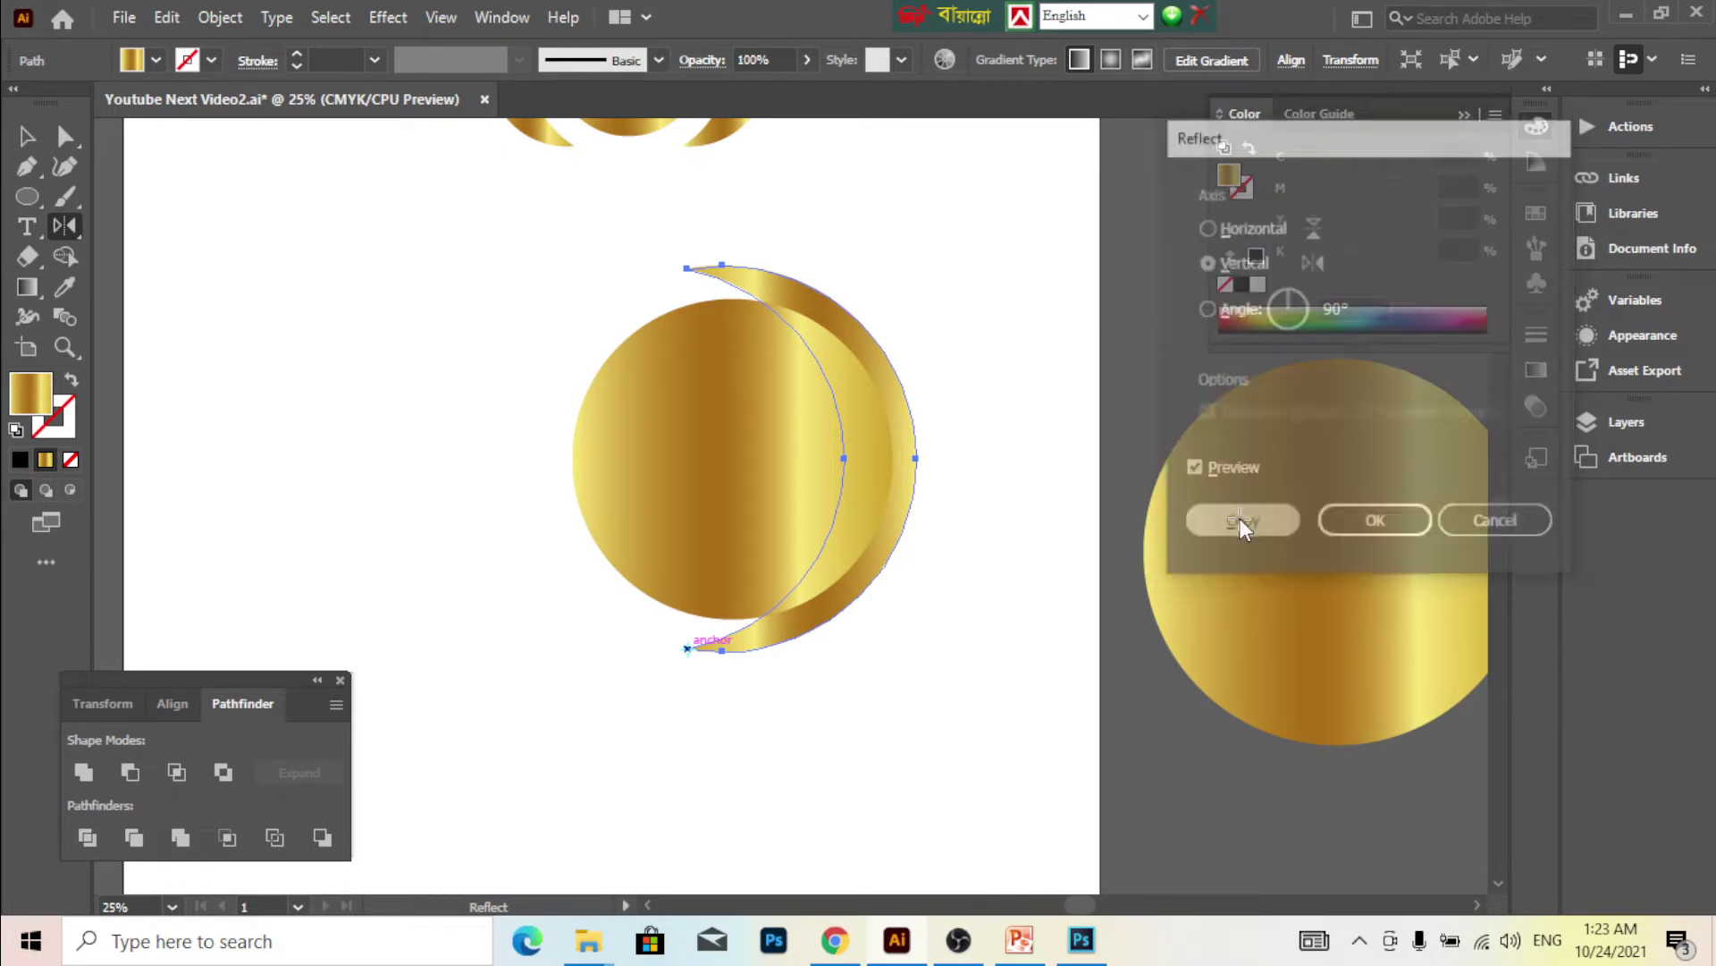
left_click(27, 136)
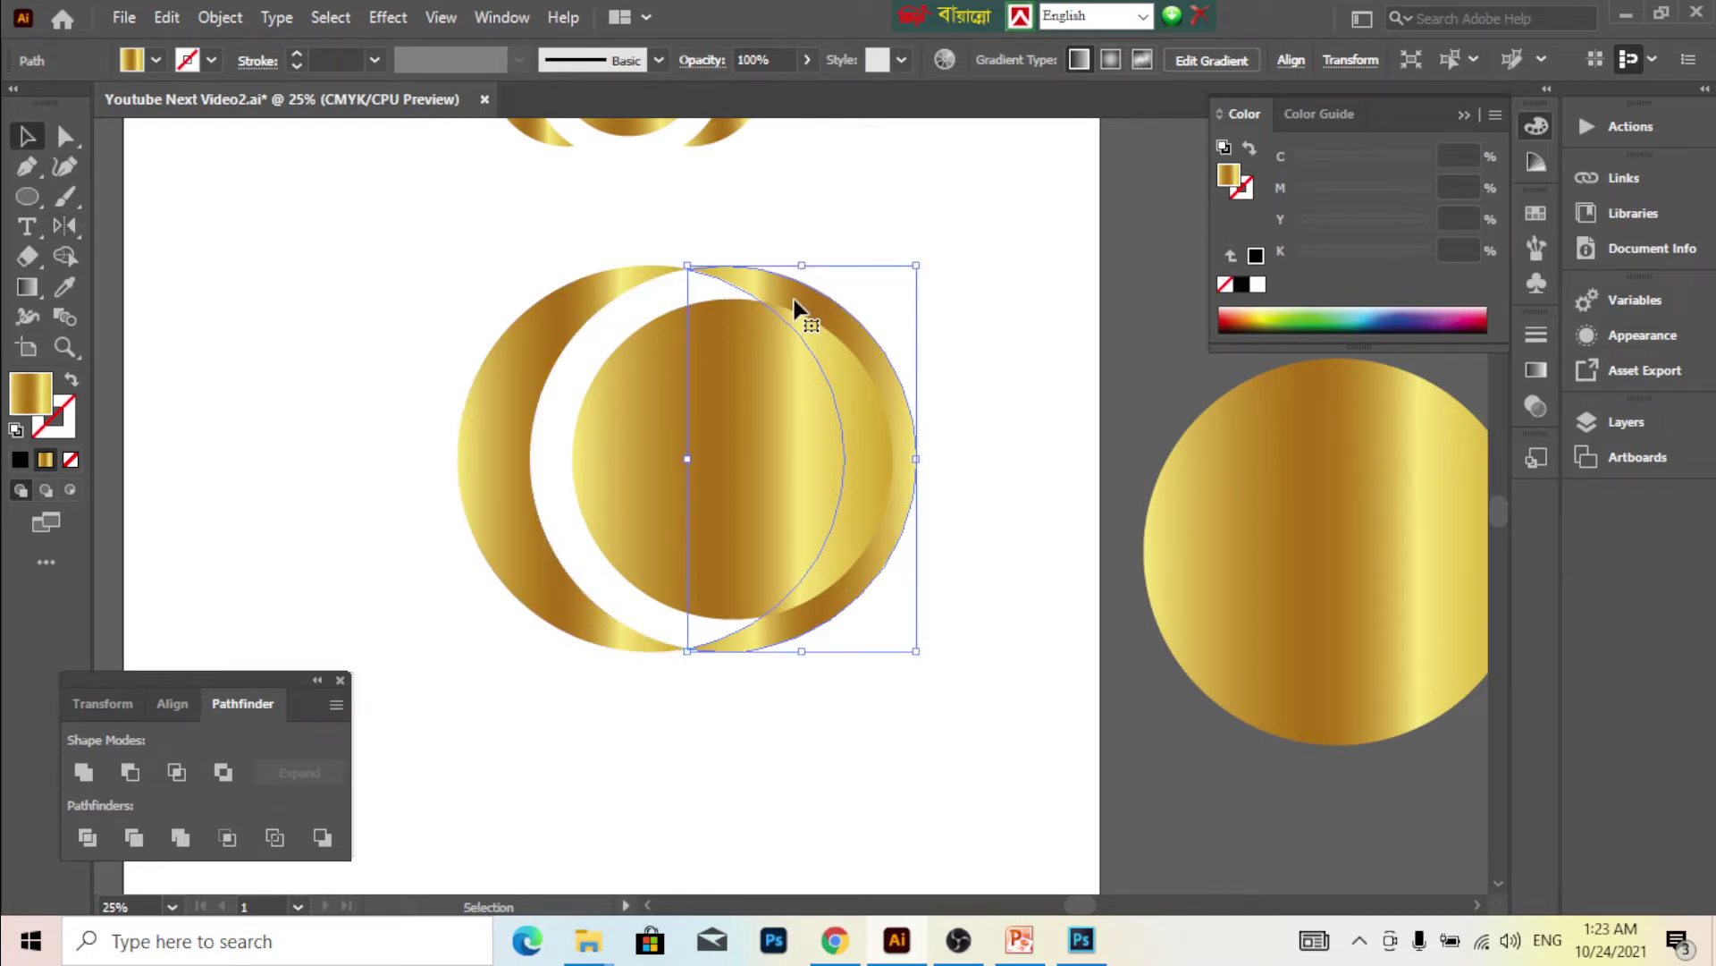
left_click_drag(793, 306, 872, 299)
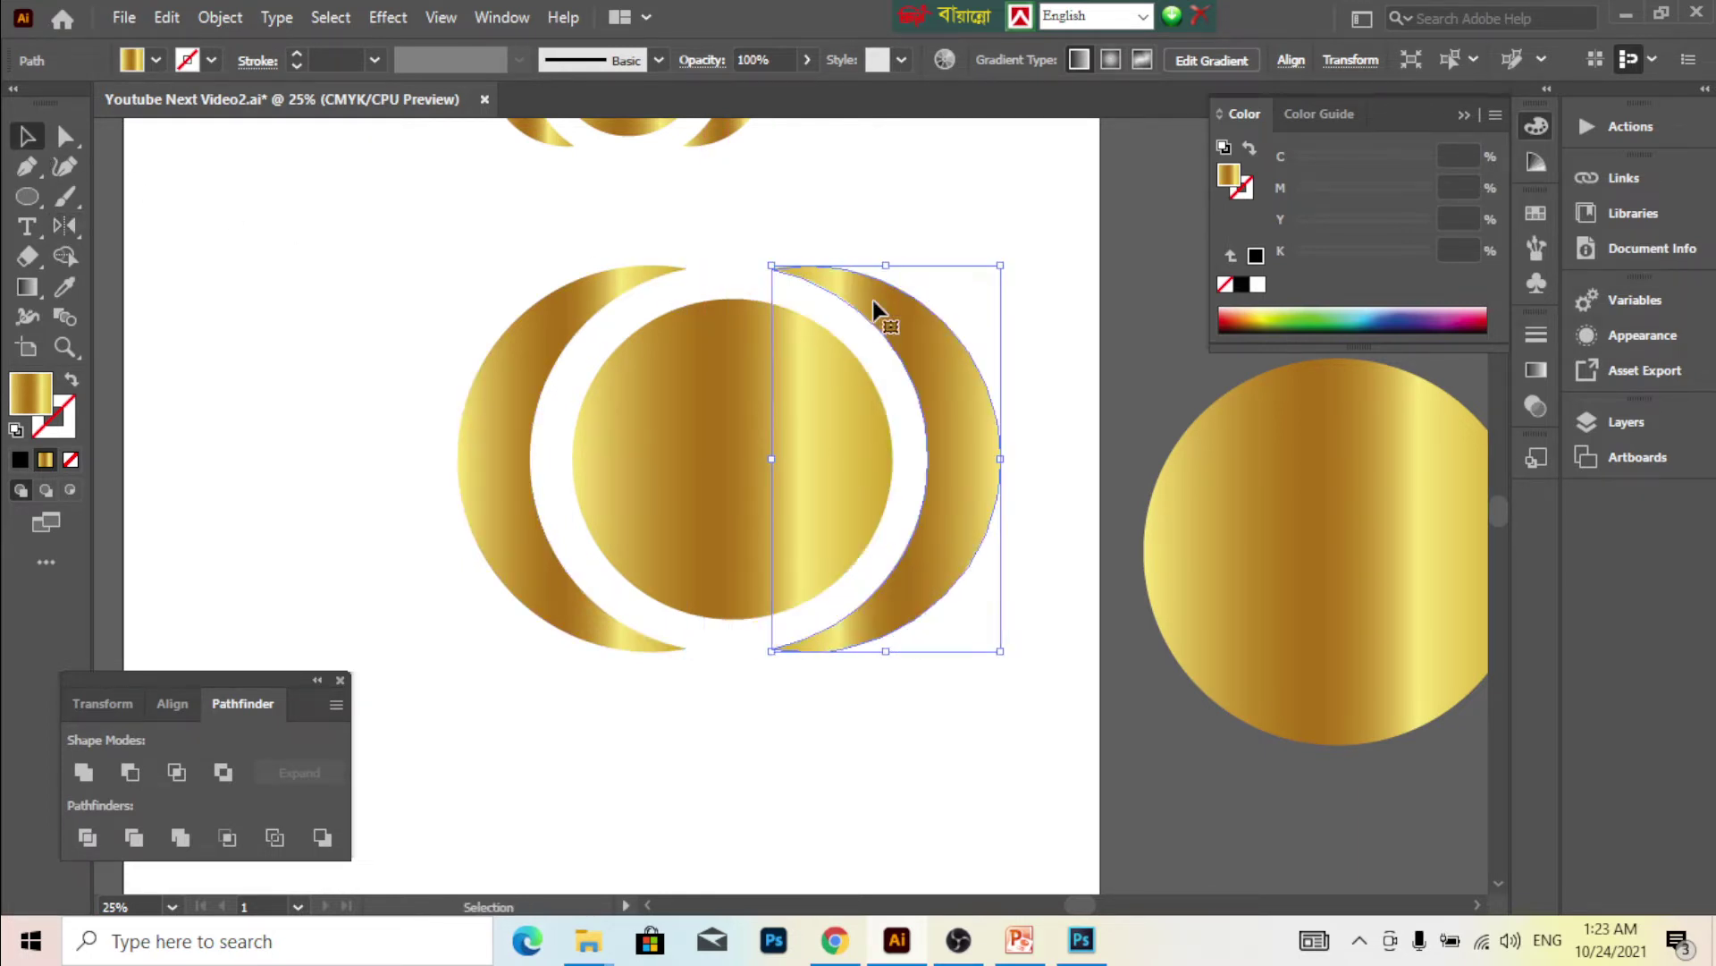
- Group the two crescents, then select them together with the circle
left_click(850, 200)
left_click(758, 404)
left_click(958, 384)
left_click(516, 366, "shift")
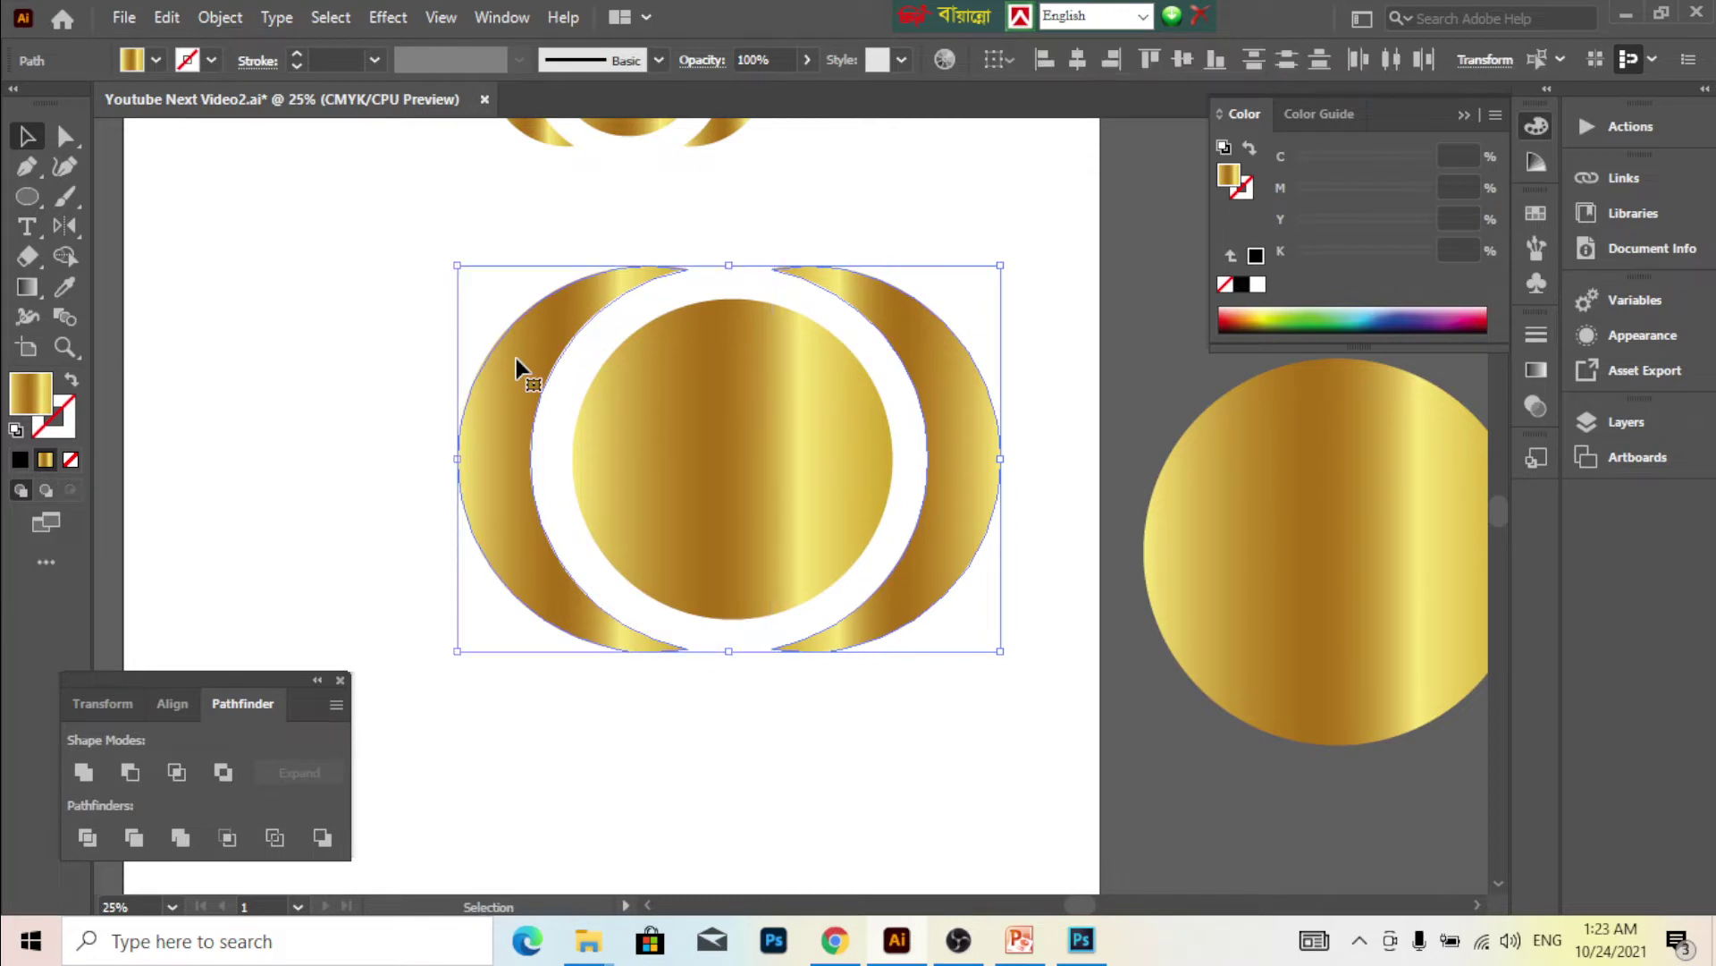
right_click(519, 366)
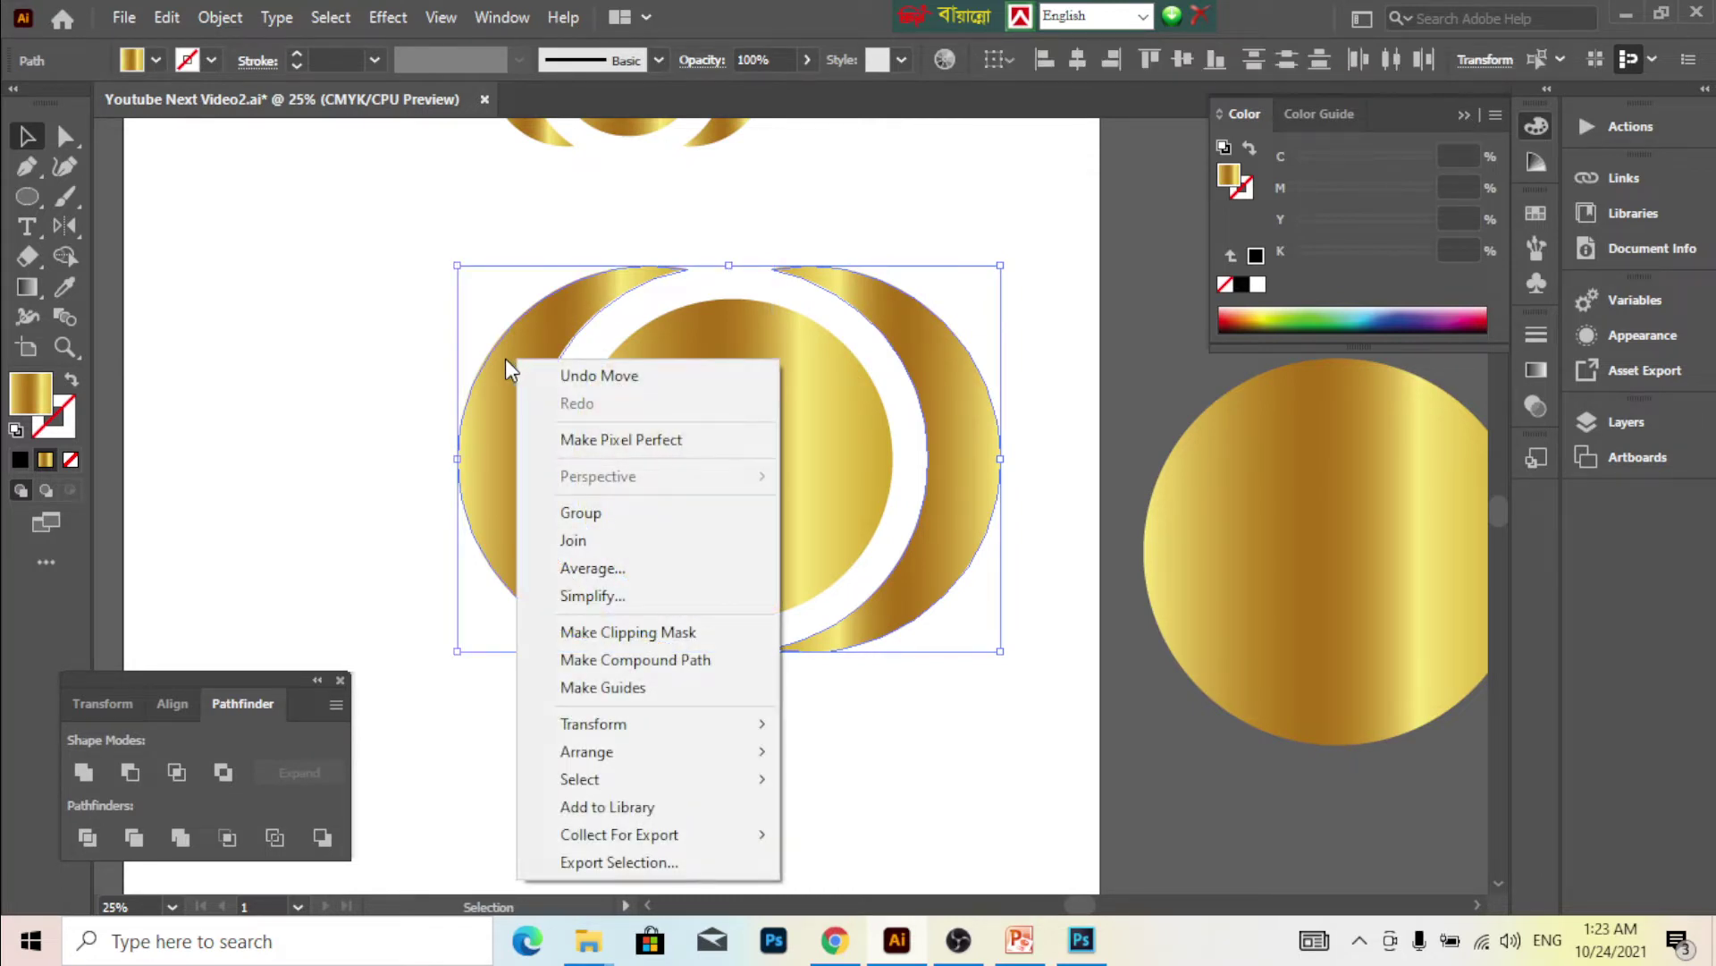
left_click(629, 513)
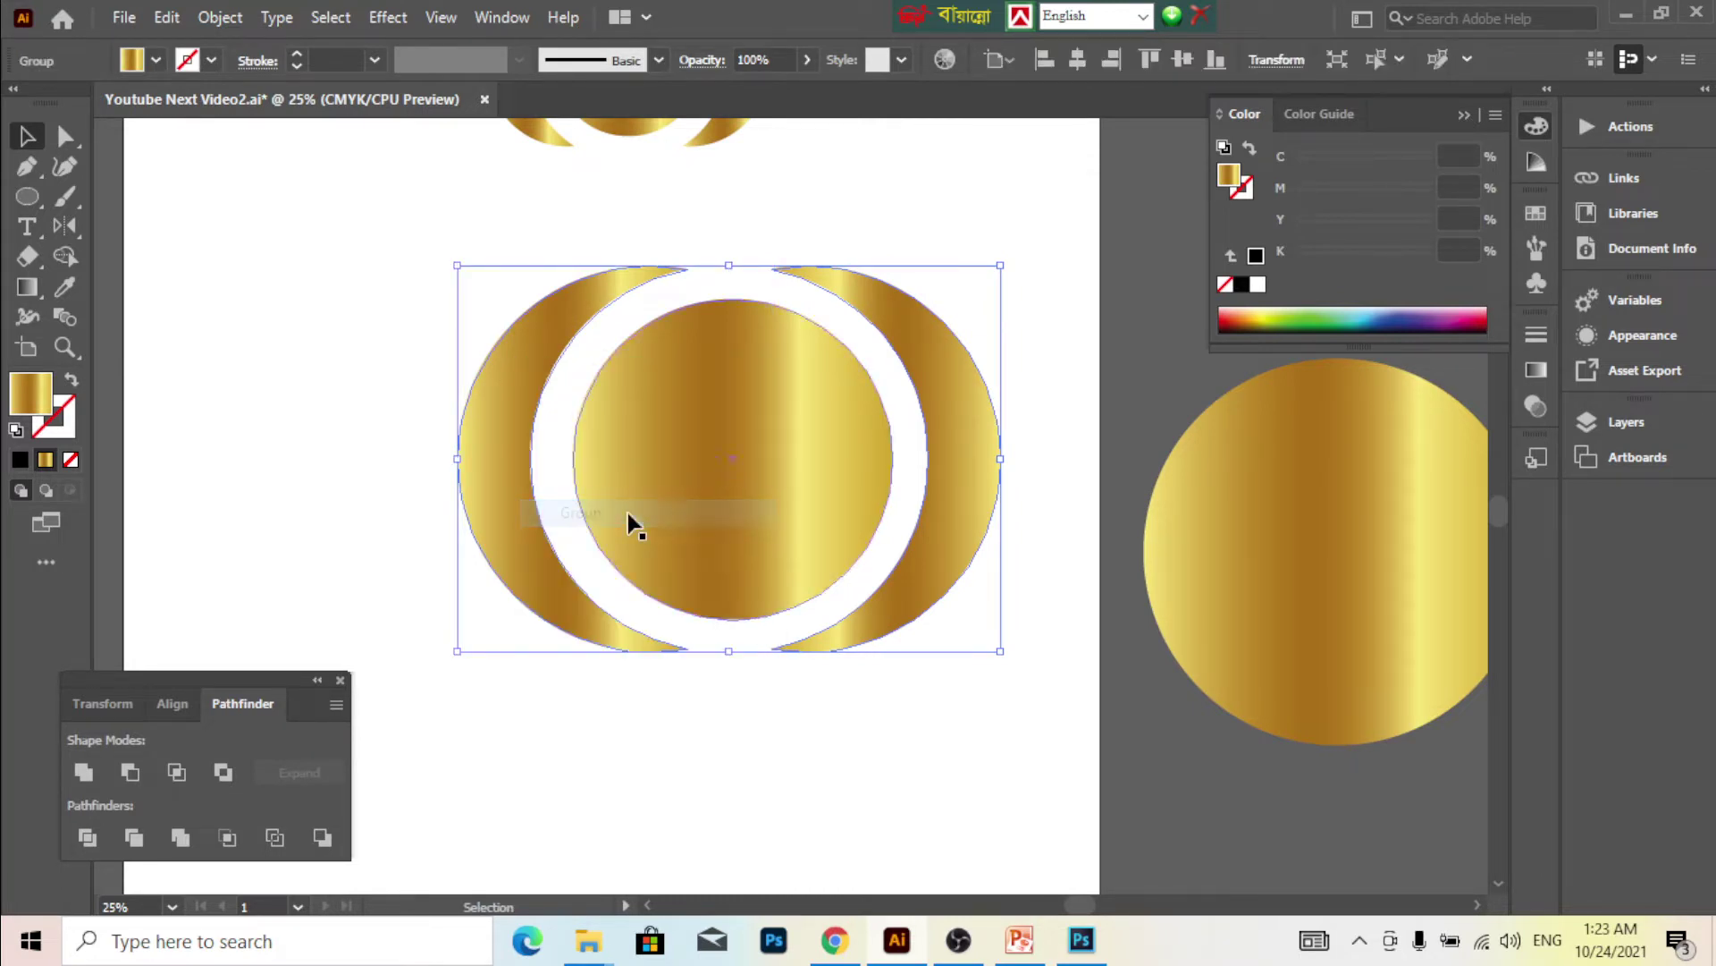
left_click(881, 776)
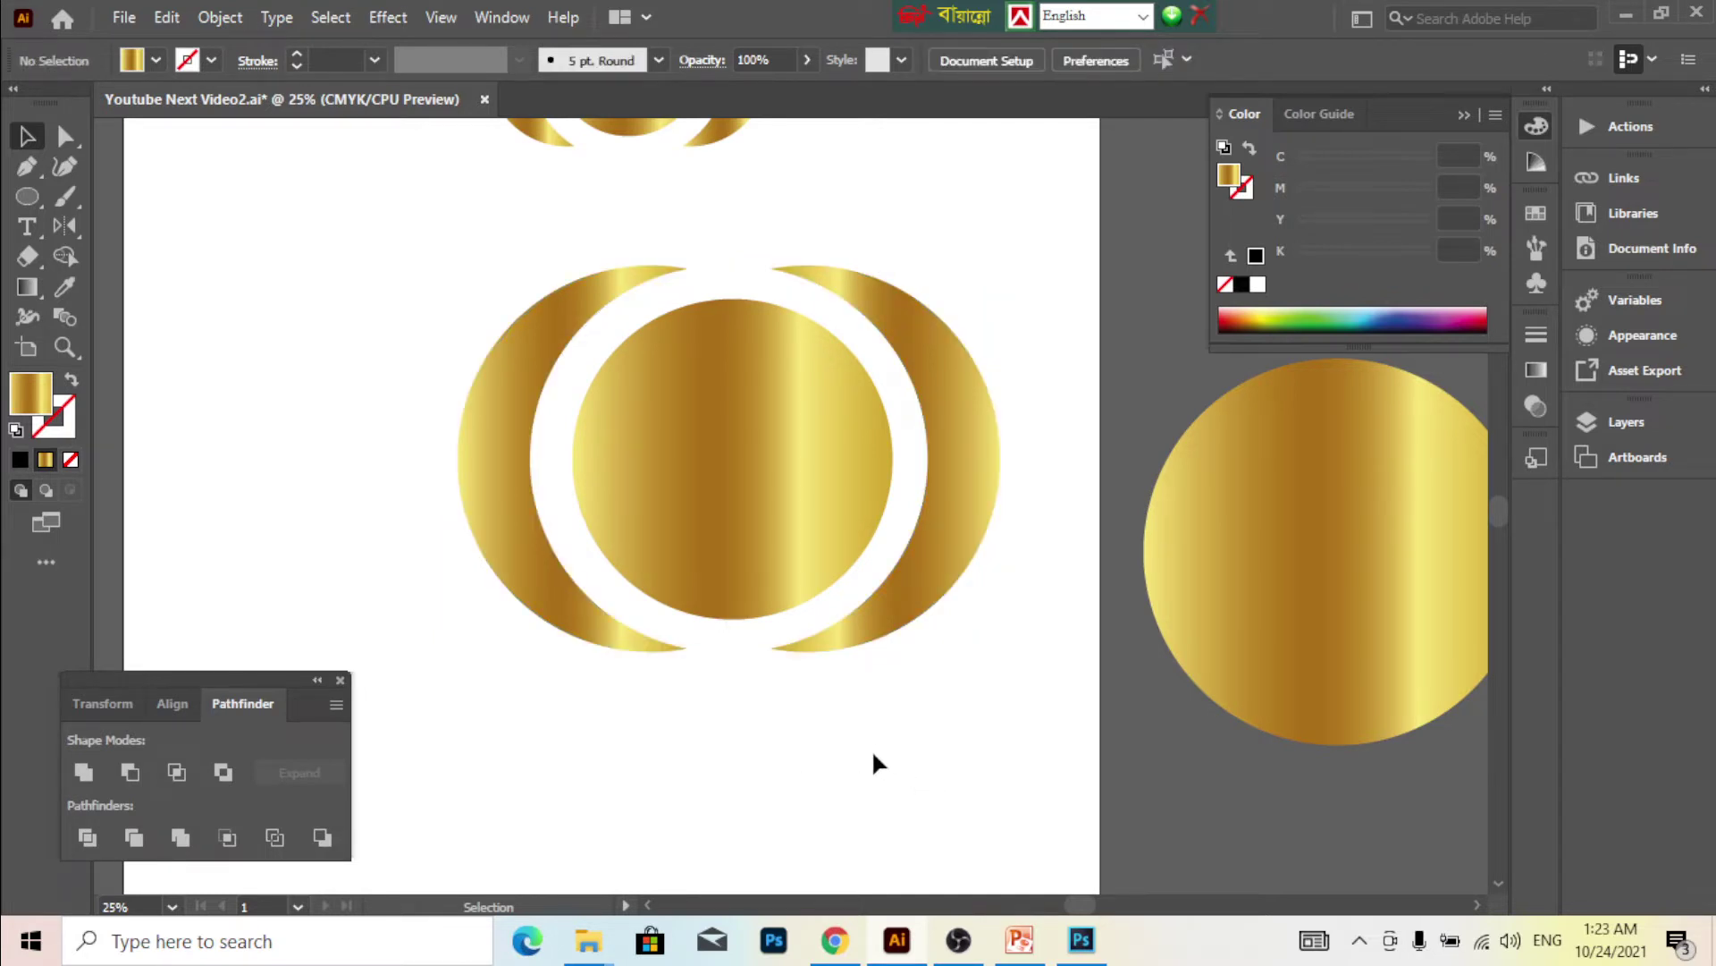
left_click_drag(874, 751, 600, 491)
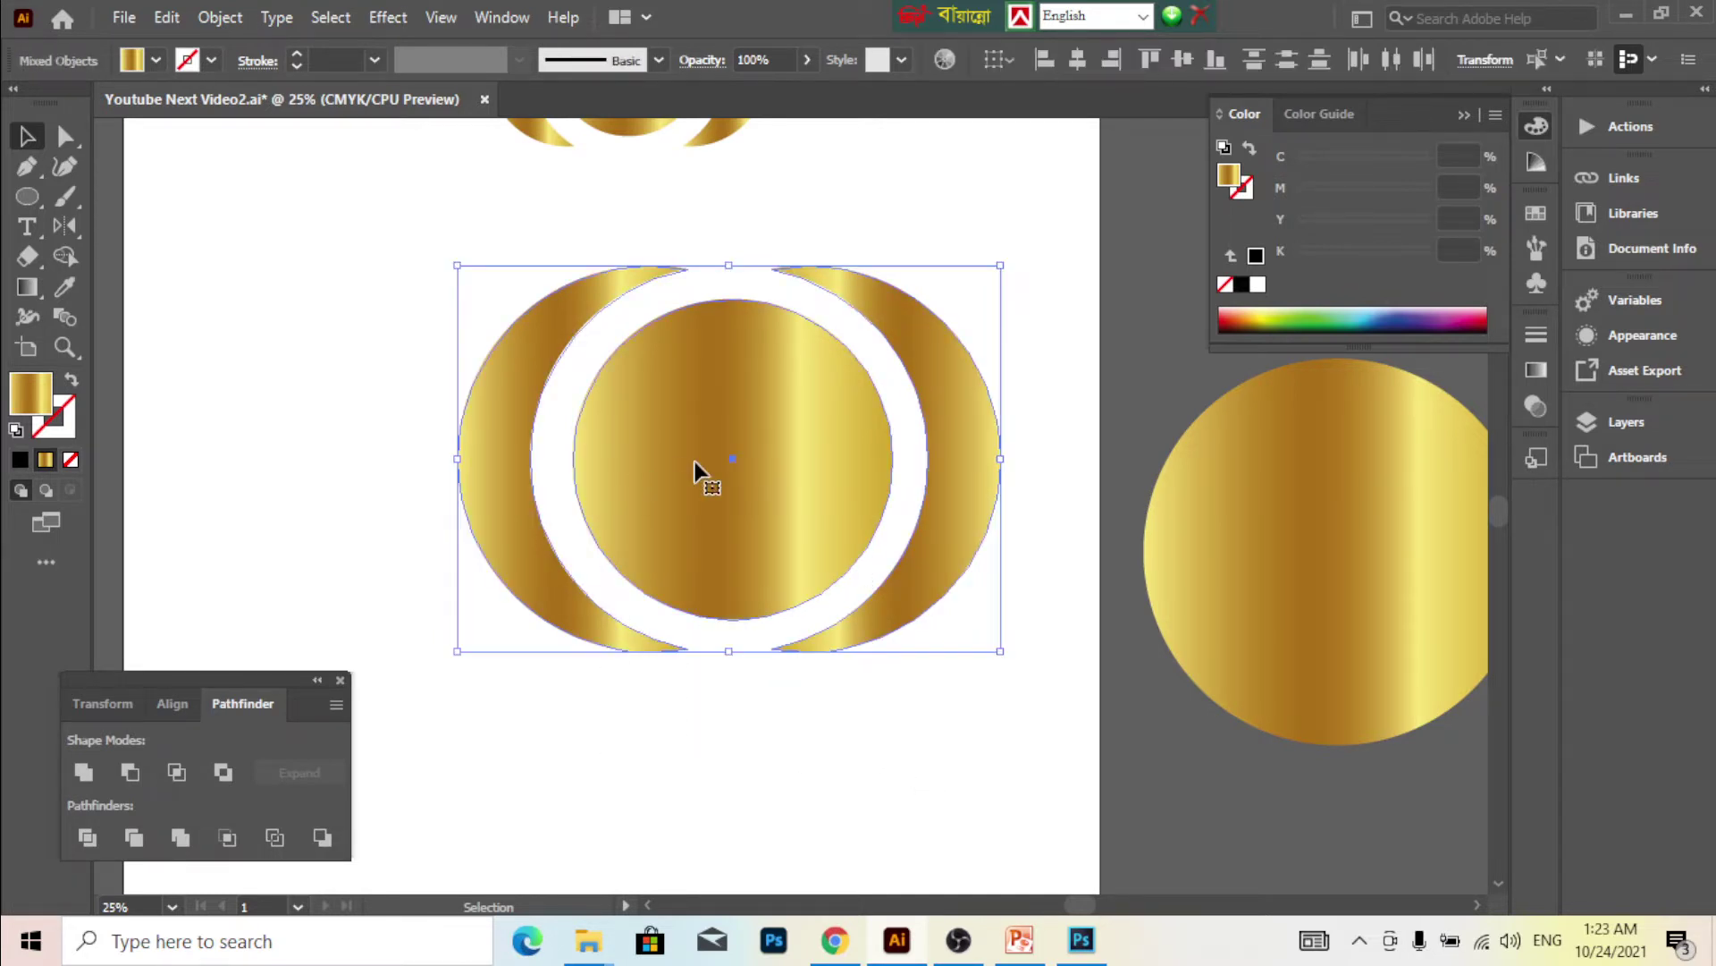
- Horizontally and vertically centre the crescents and inner circle on each other
left_click_drag(721, 476, 644, 492)
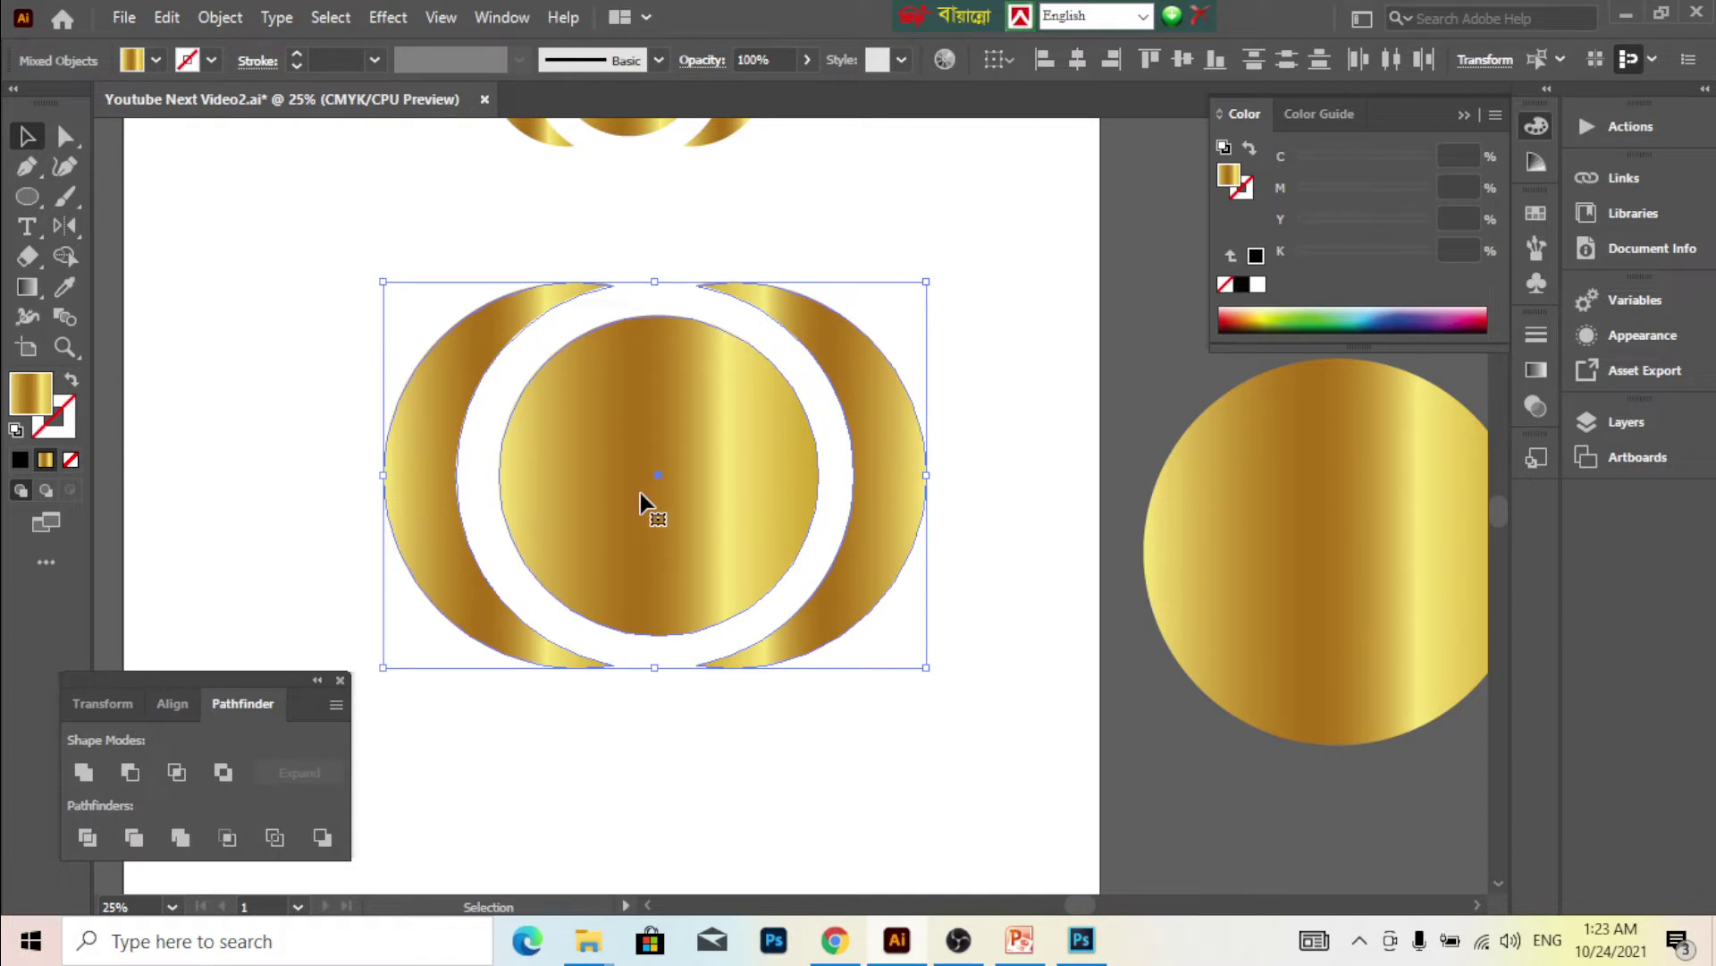
left_click(1076, 59)
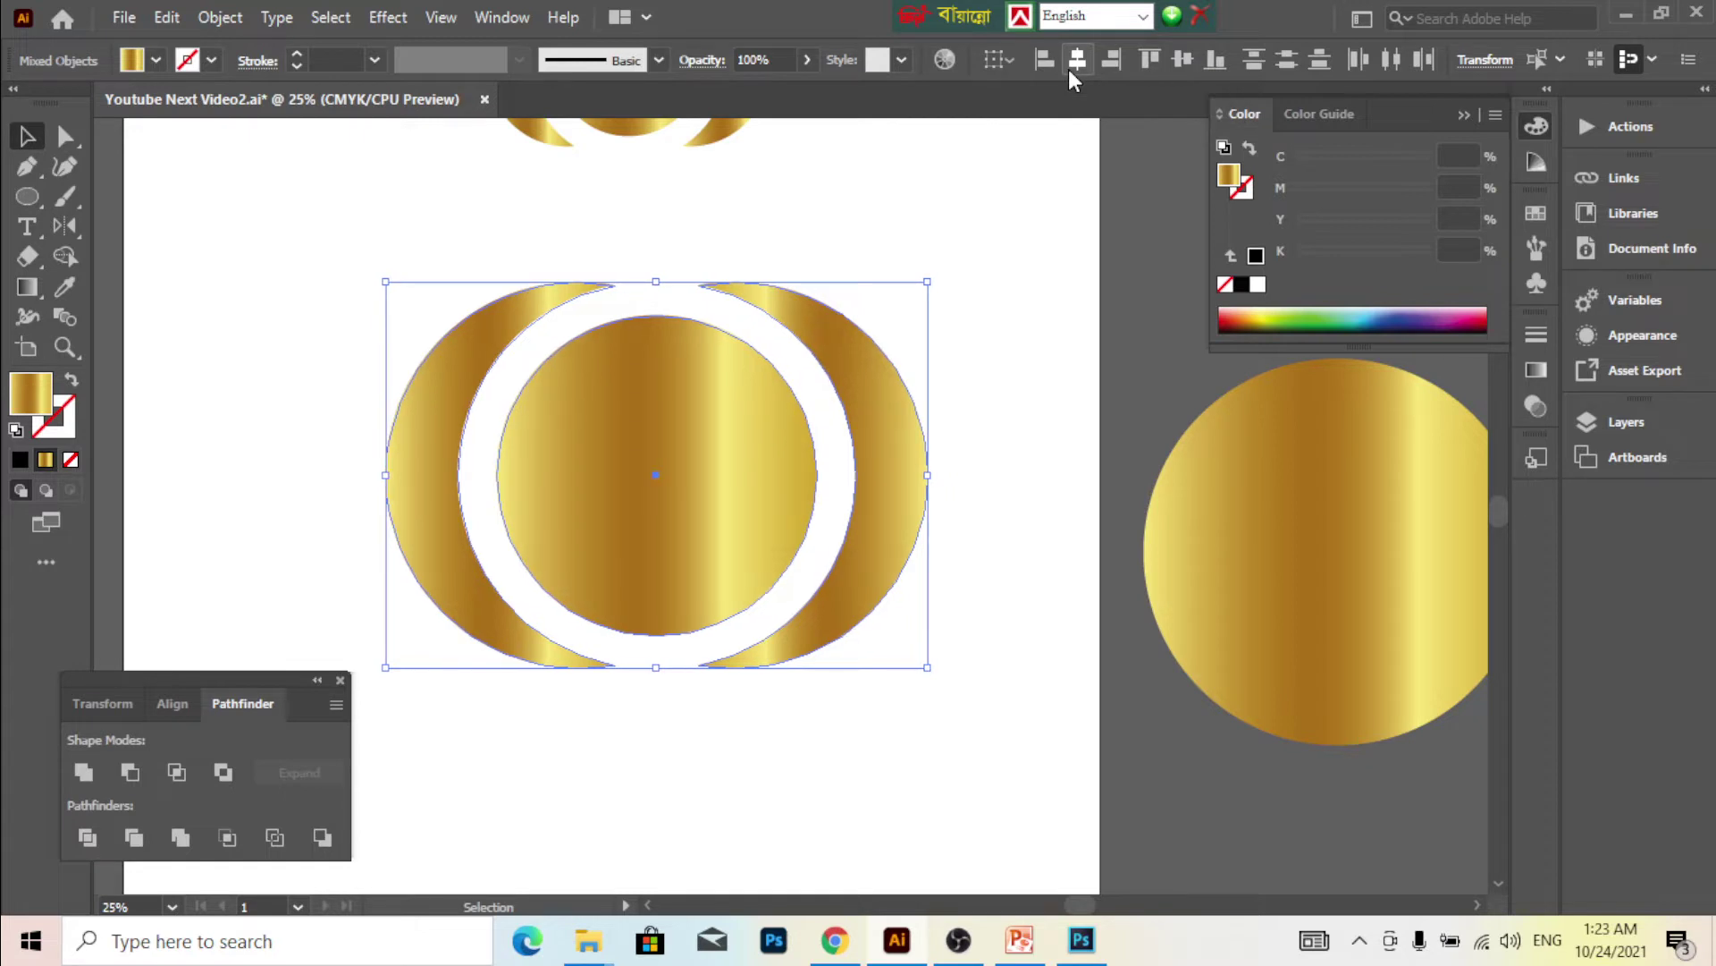
left_click(1179, 58)
left_click(862, 218)
left_click(749, 433)
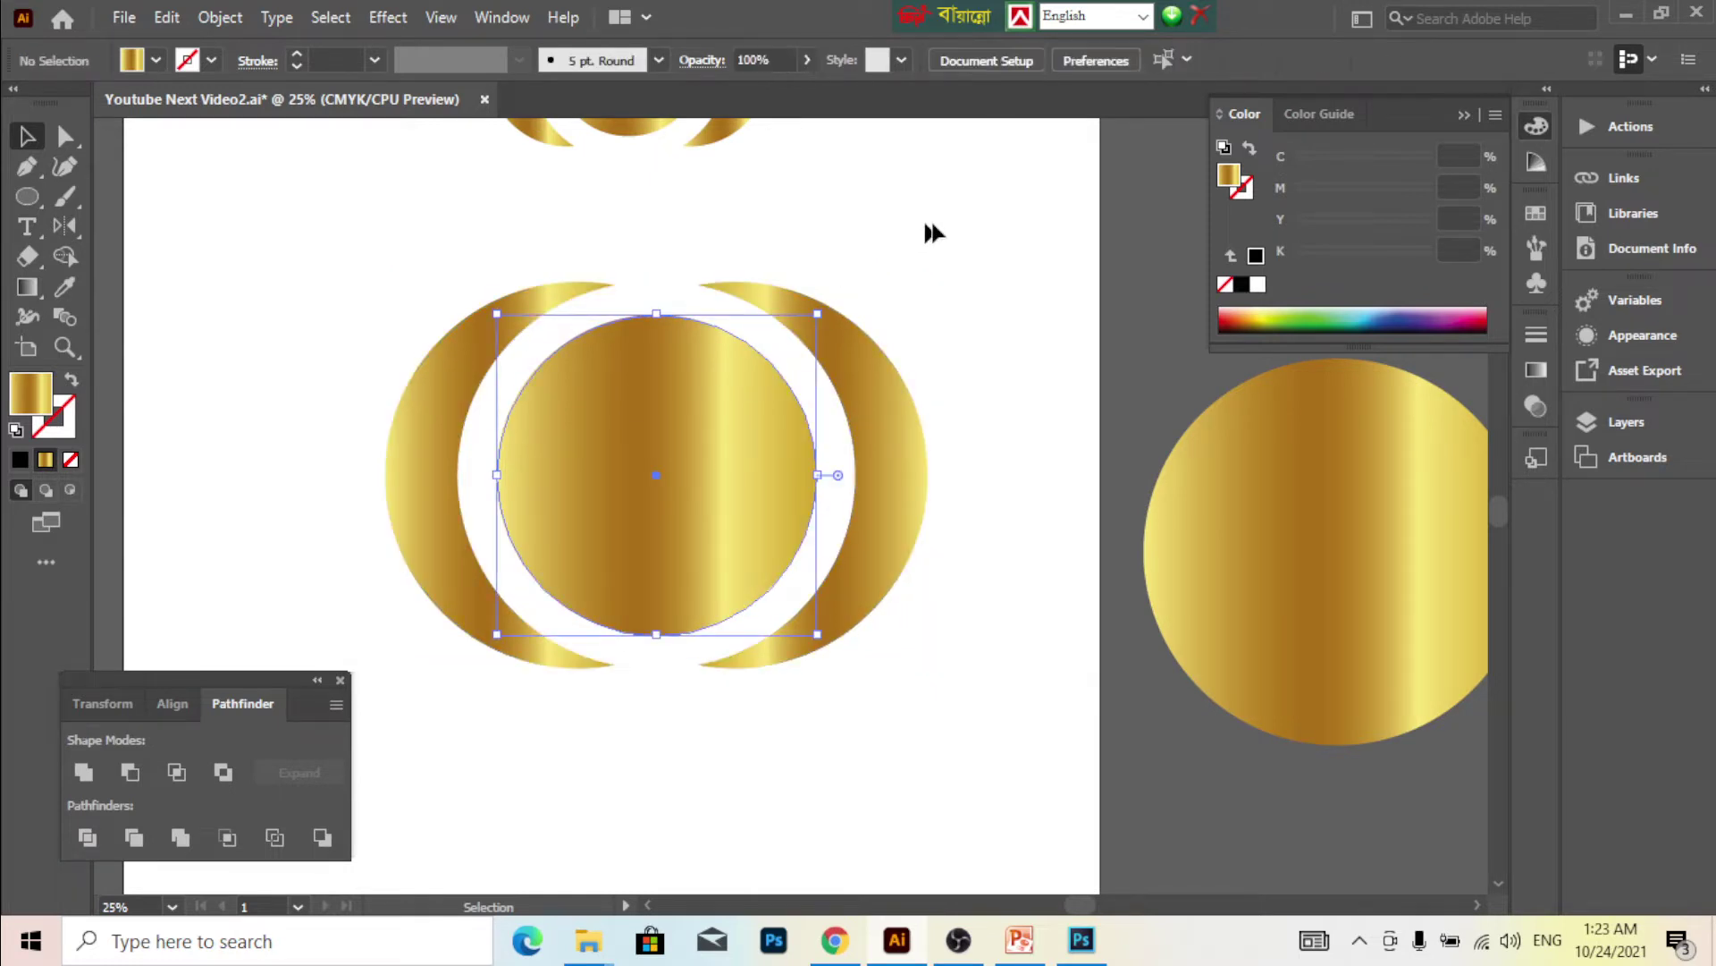
left_click_drag(938, 223, 485, 630)
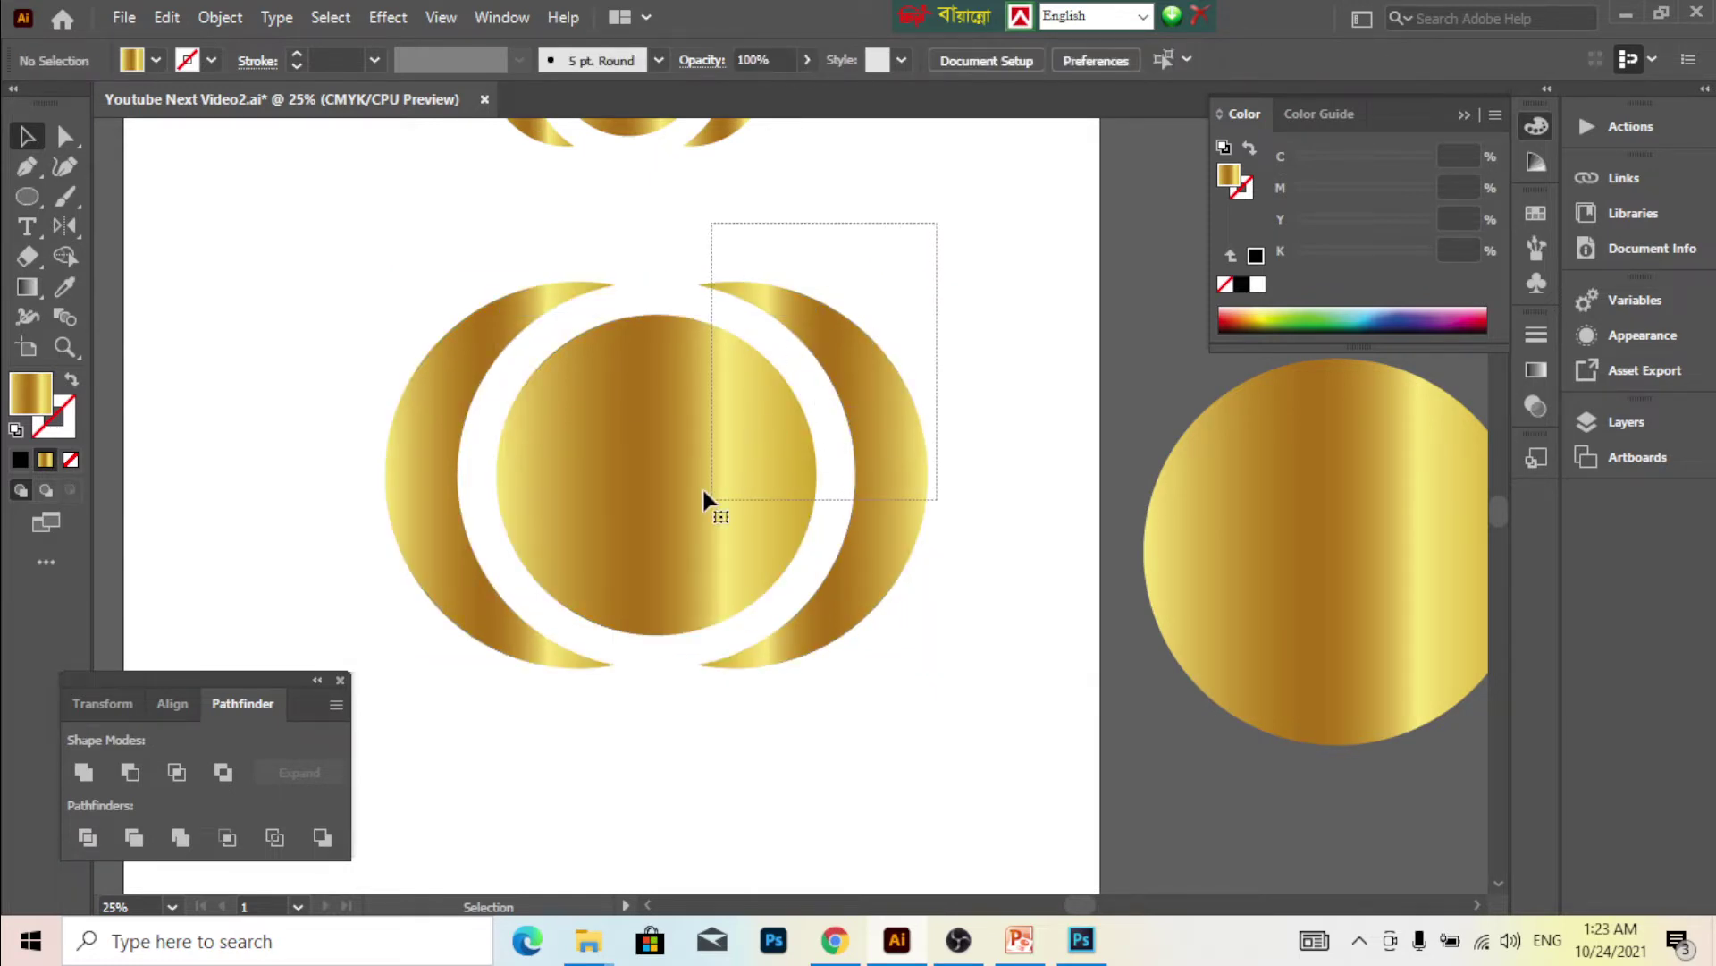
left_click(173, 703)
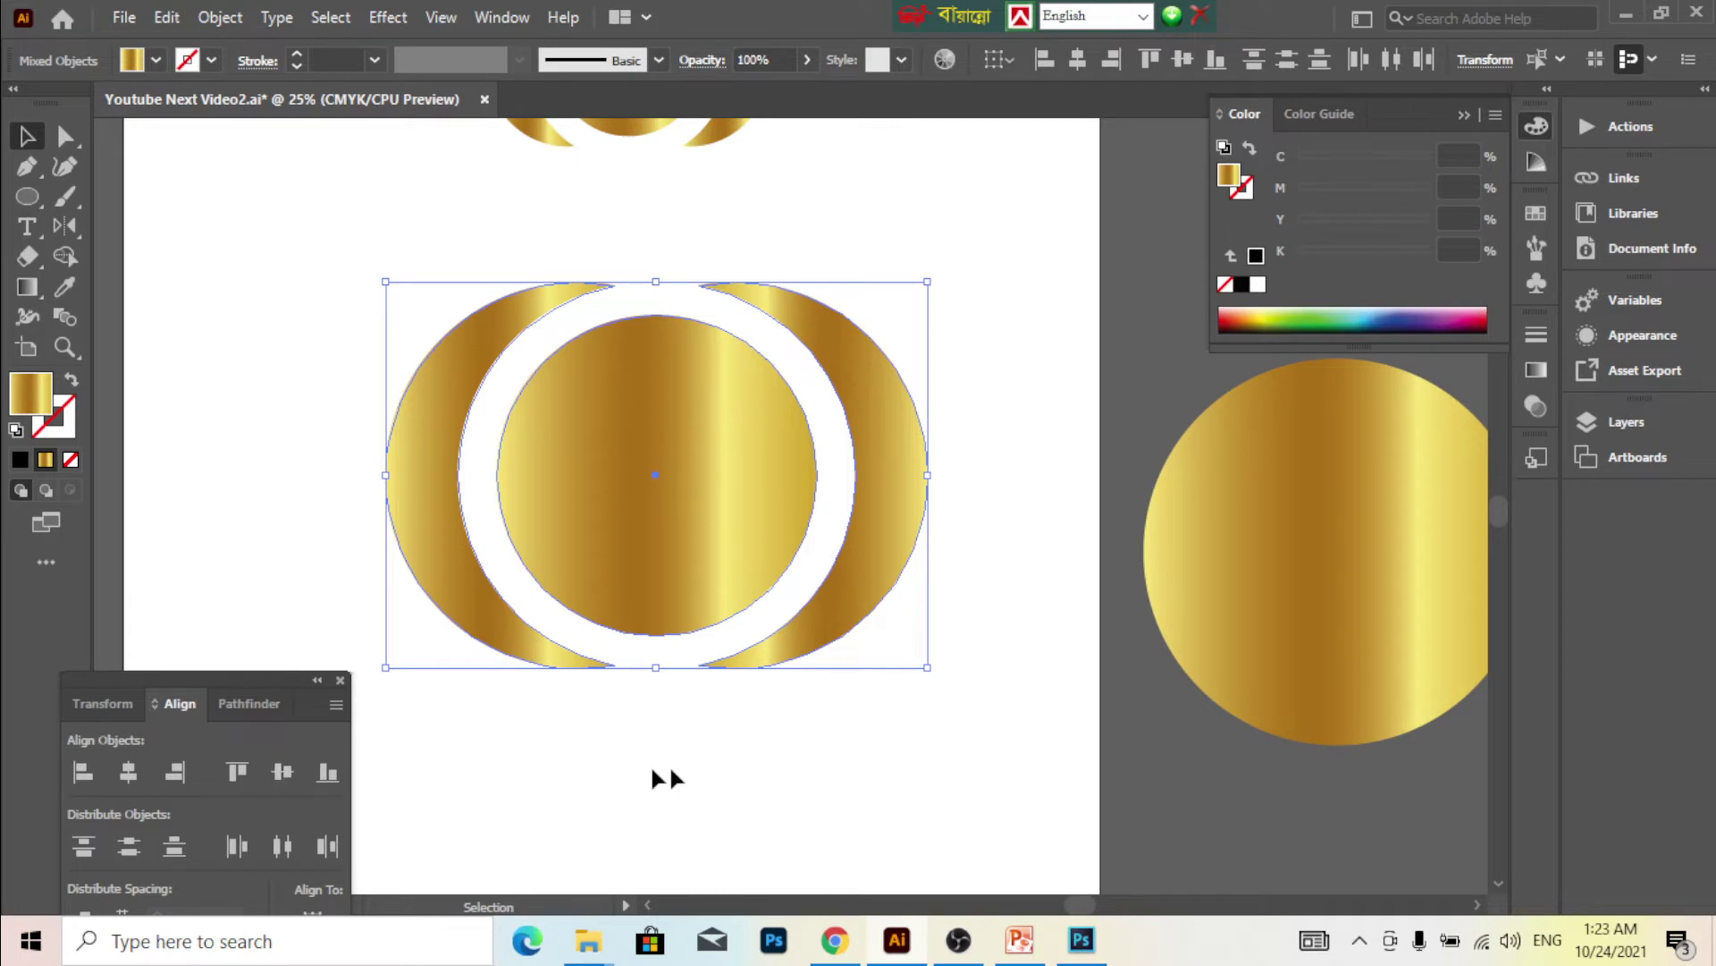
- Shrink the inner gold circle slightly, to about 584.5 px
left_click(873, 751)
left_click(660, 465)
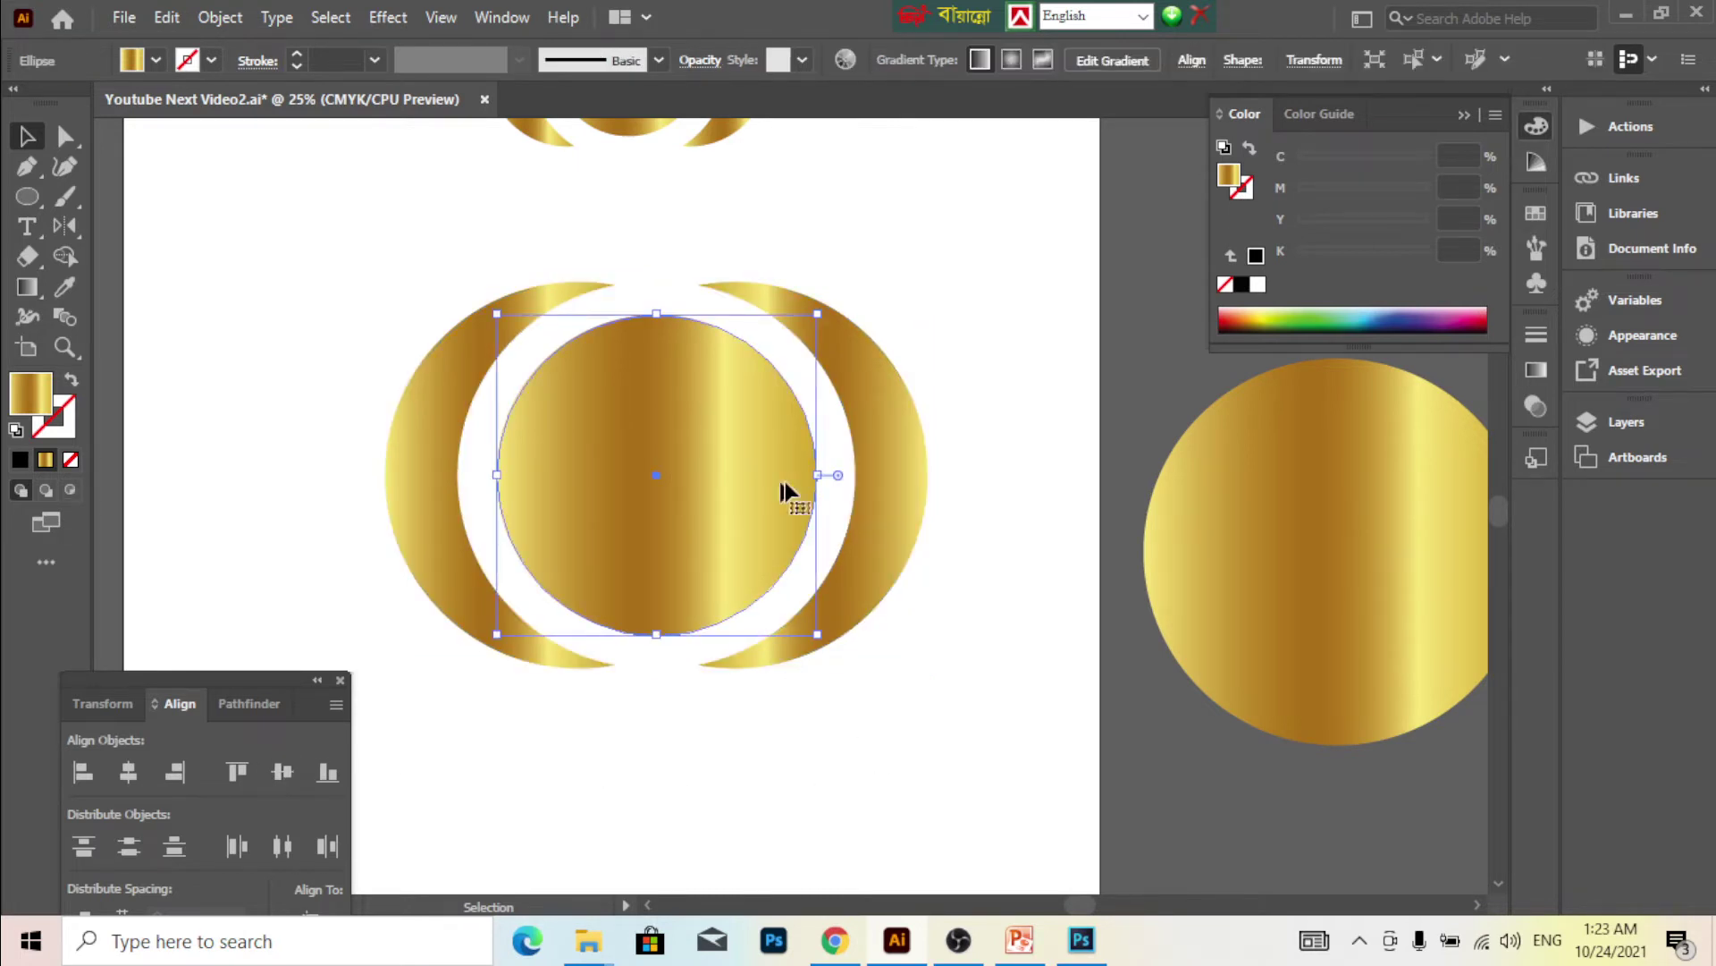
left_click_drag(815, 473, 798, 478)
left_click(954, 218)
- Move the spare gold circle down and right, deleting it and then undoing the deletion
key("ctrl+minus")
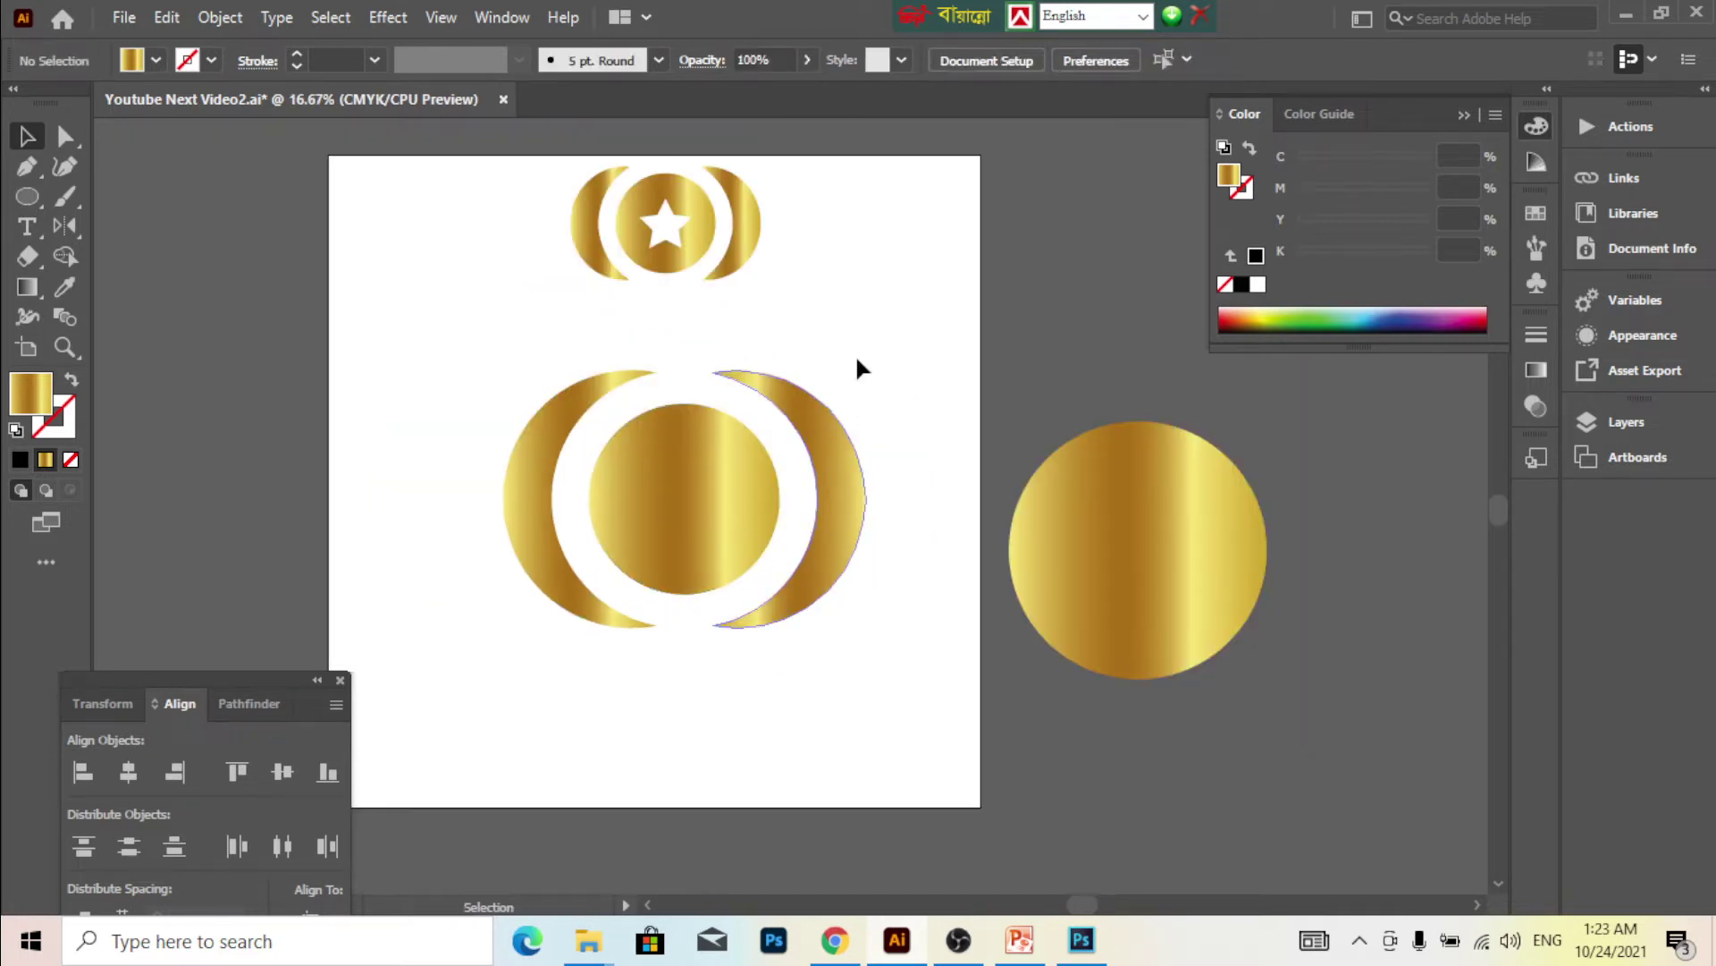
scroll(661, 483, "up", 1)
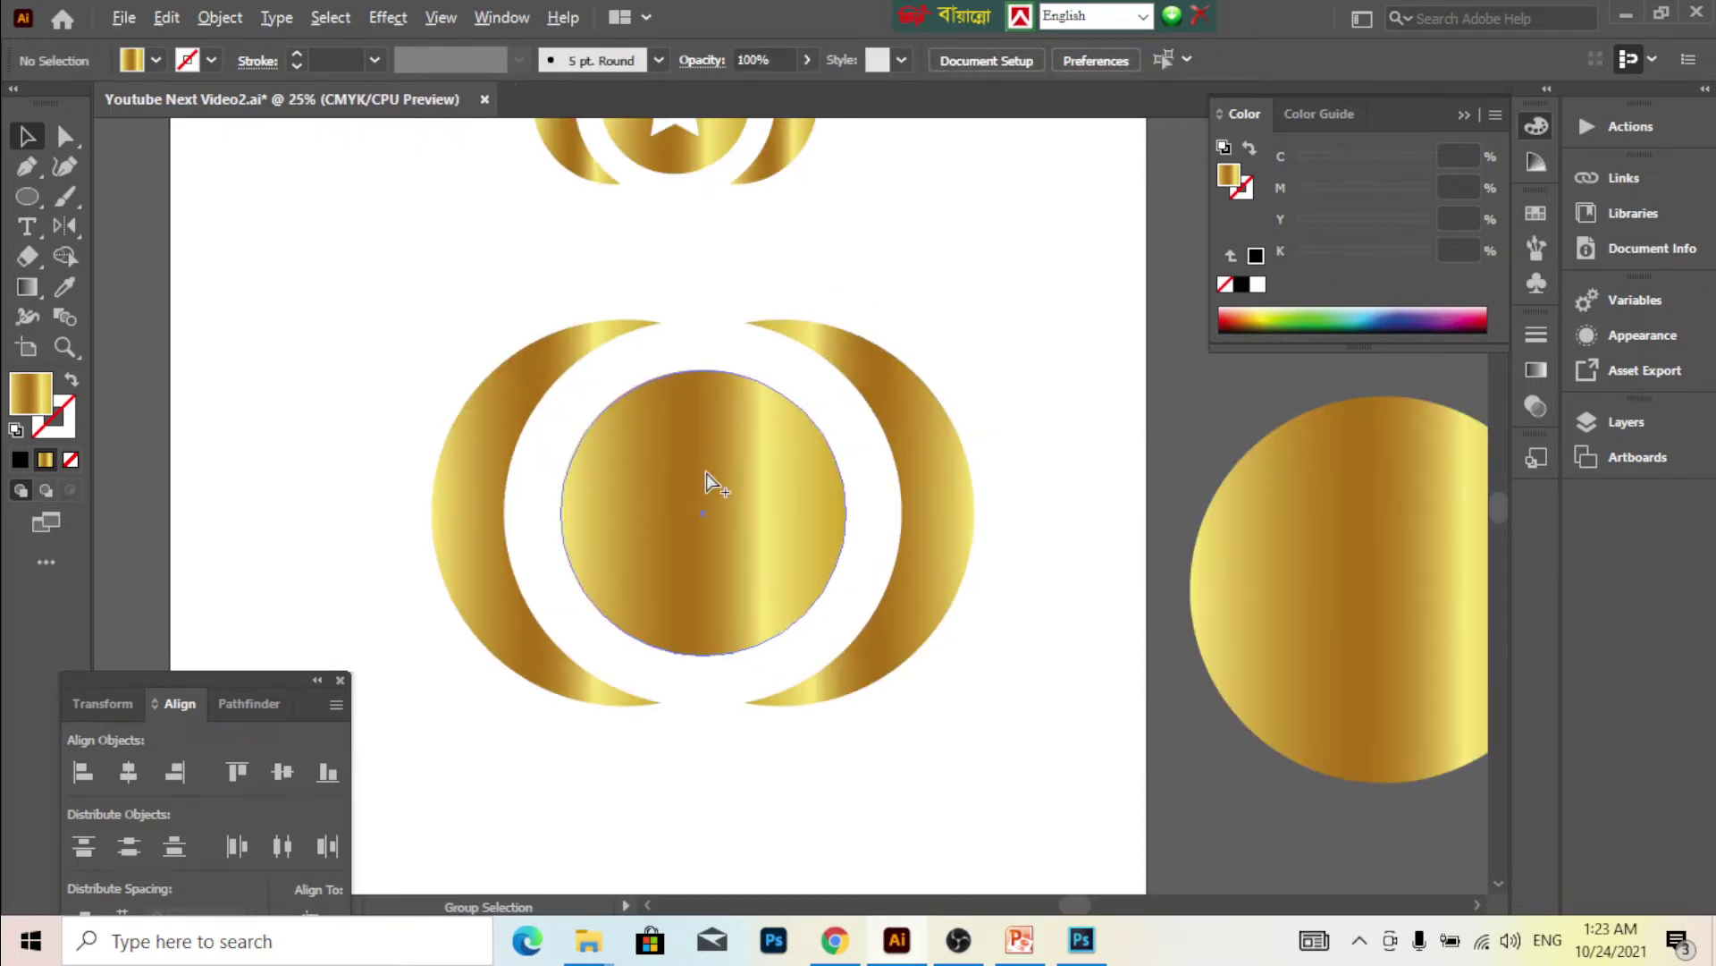
scroll(705, 470, "down", 1)
scroll(705, 470, "down", 2)
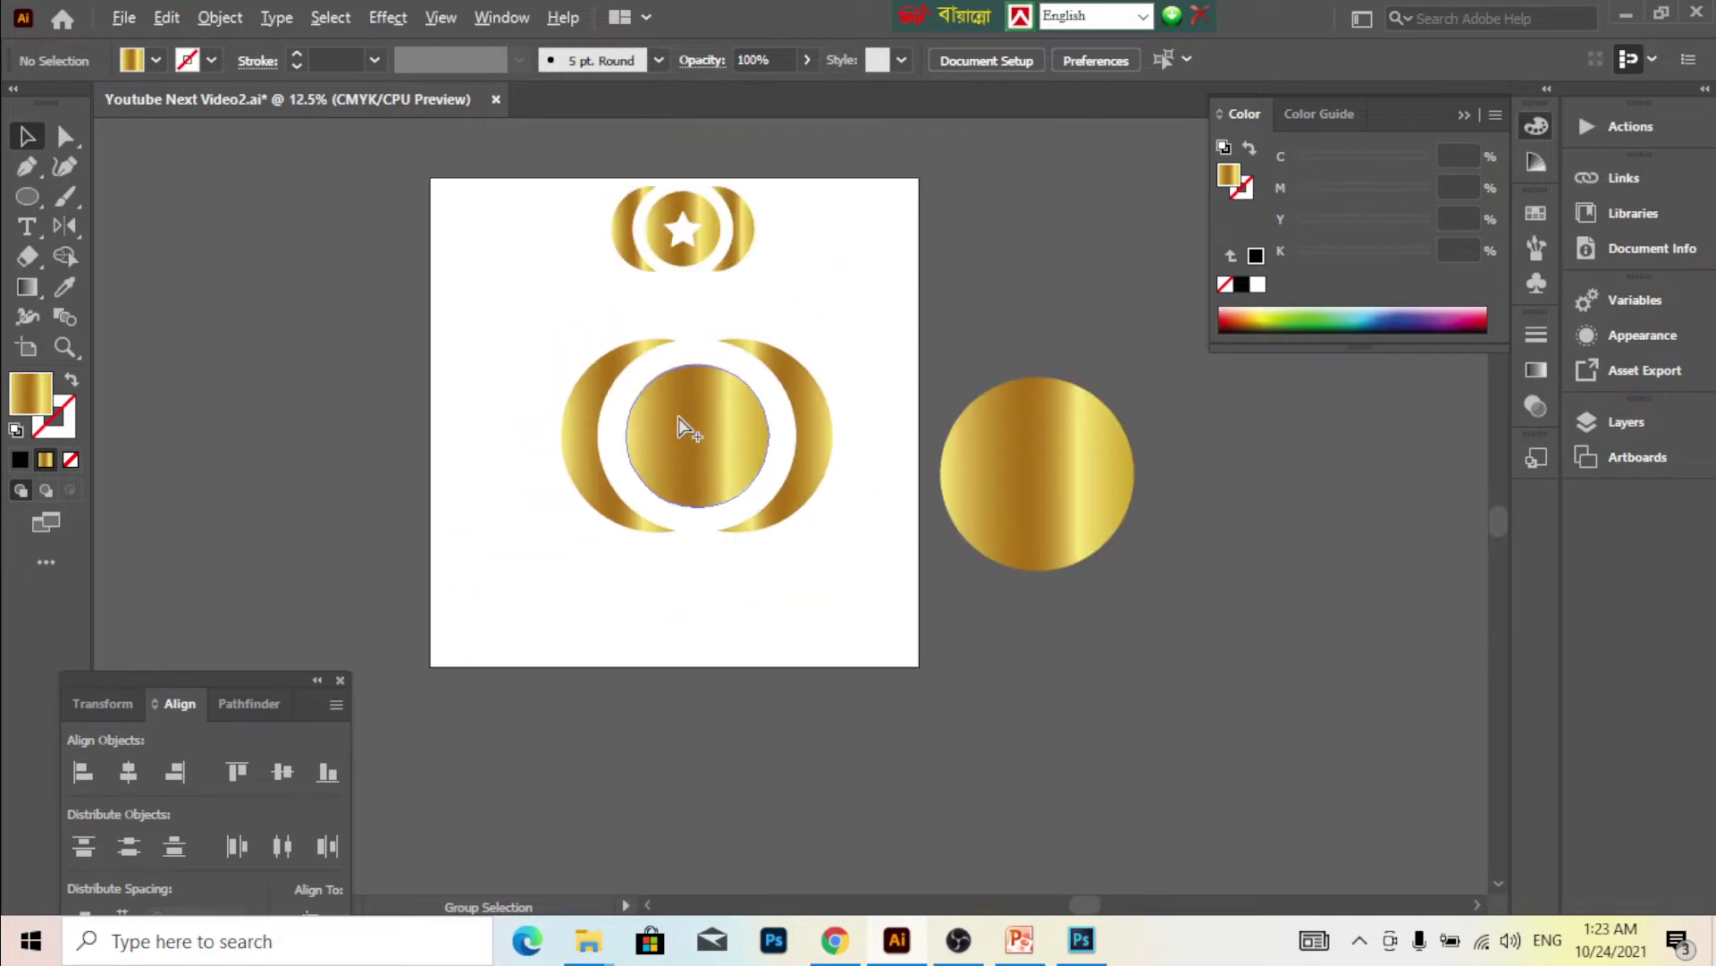
scroll(679, 428, "up", 1)
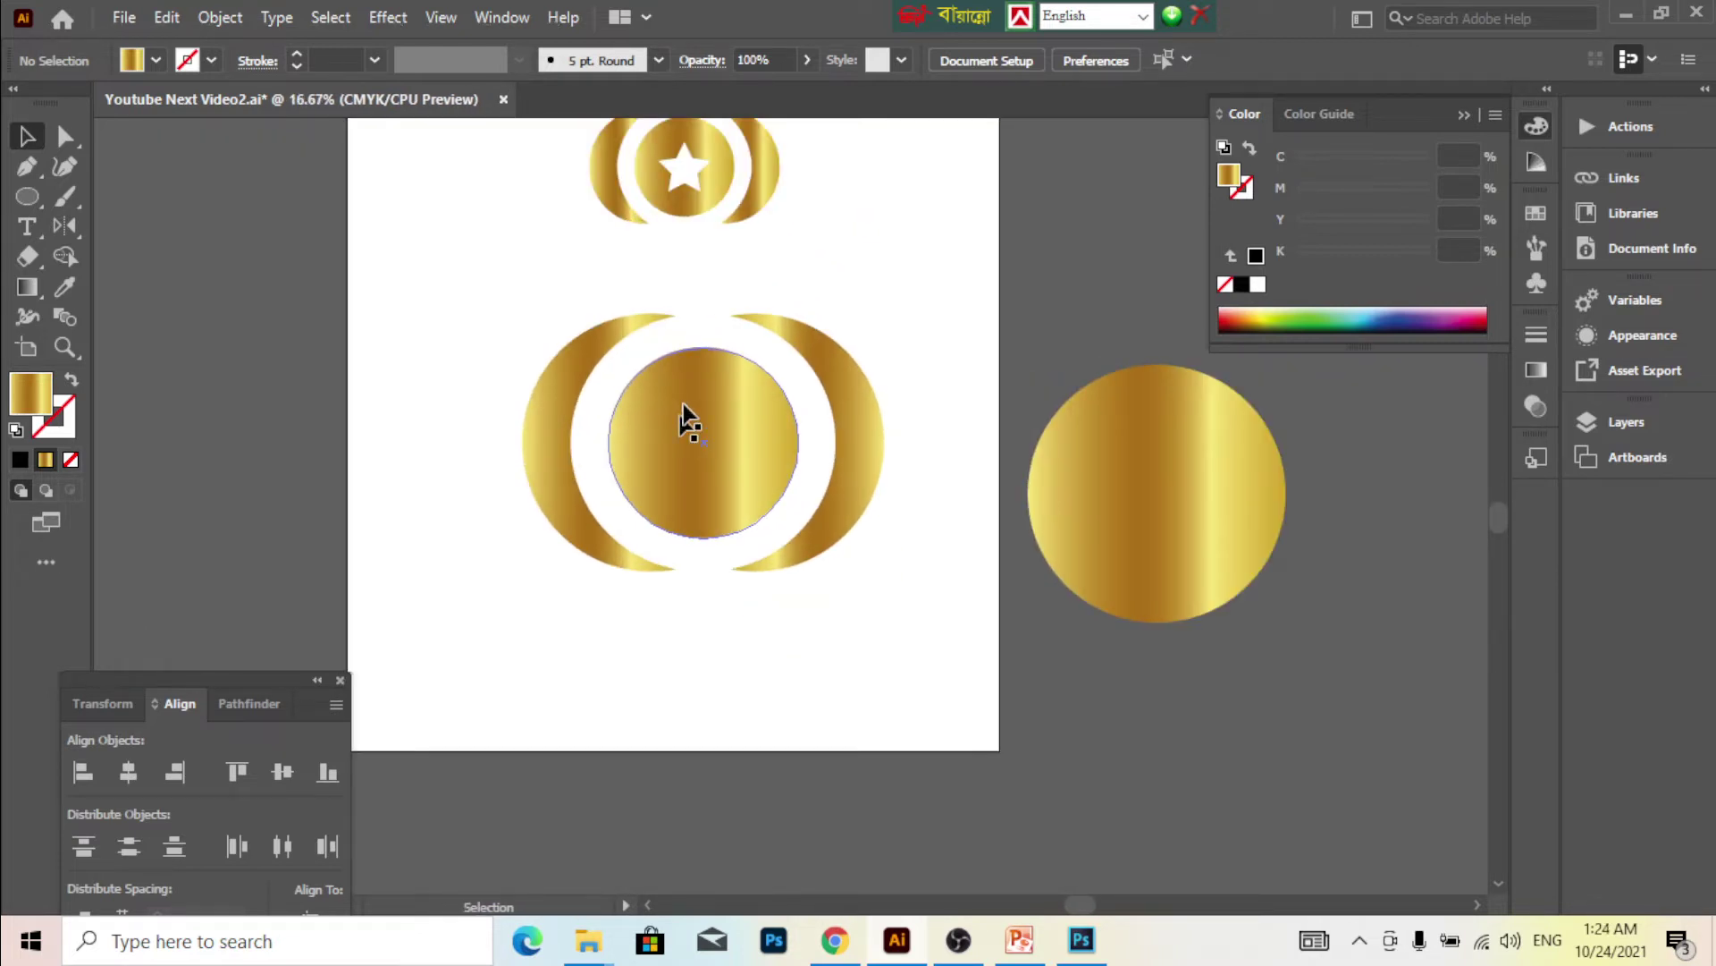
scroll(697, 394, "down", 2)
scroll(697, 395, "up", 2)
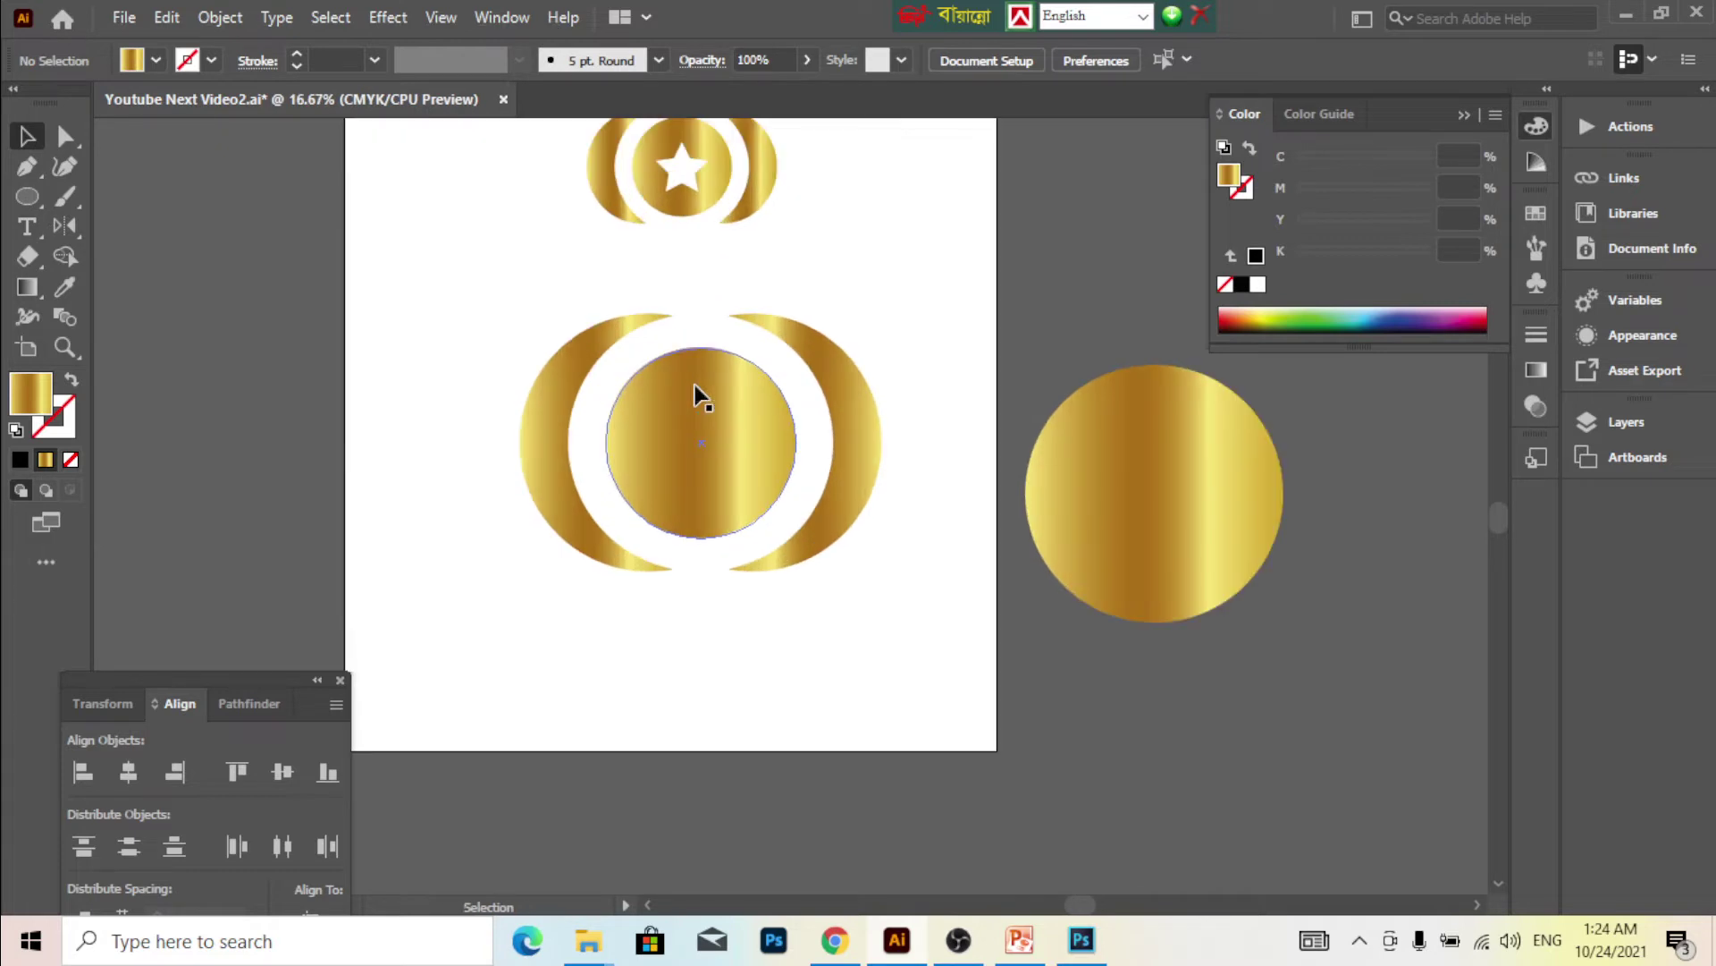
left_click_drag(1154, 493, 1264, 603)
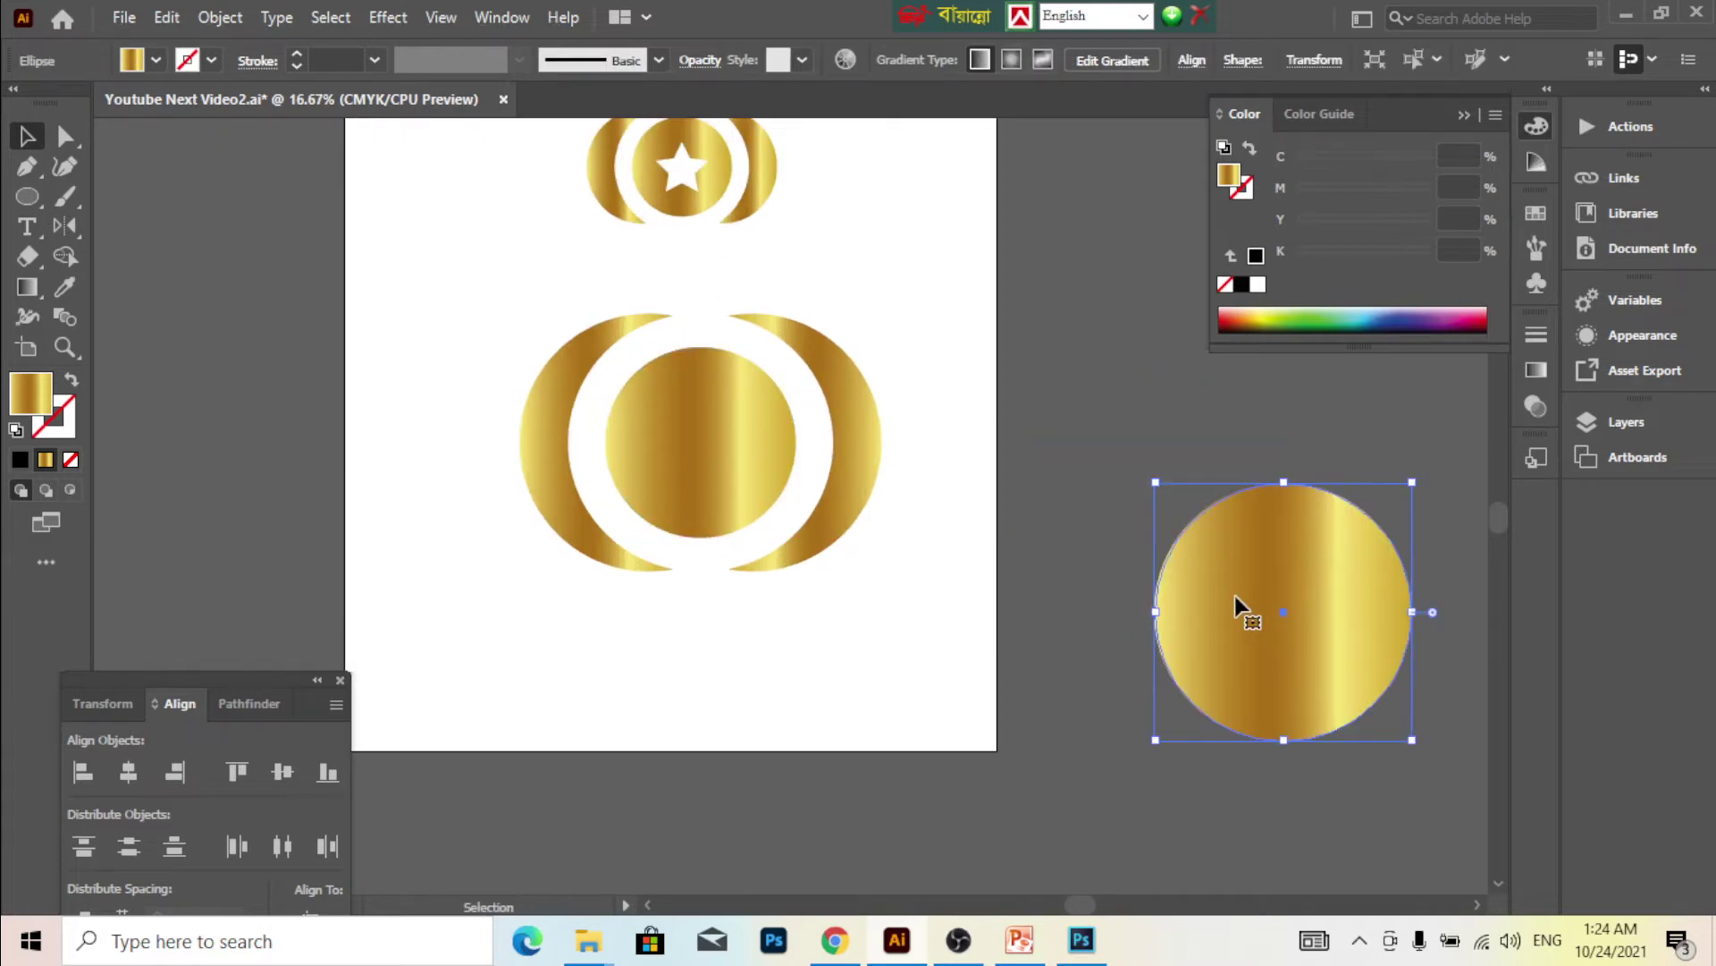
key("Delete")
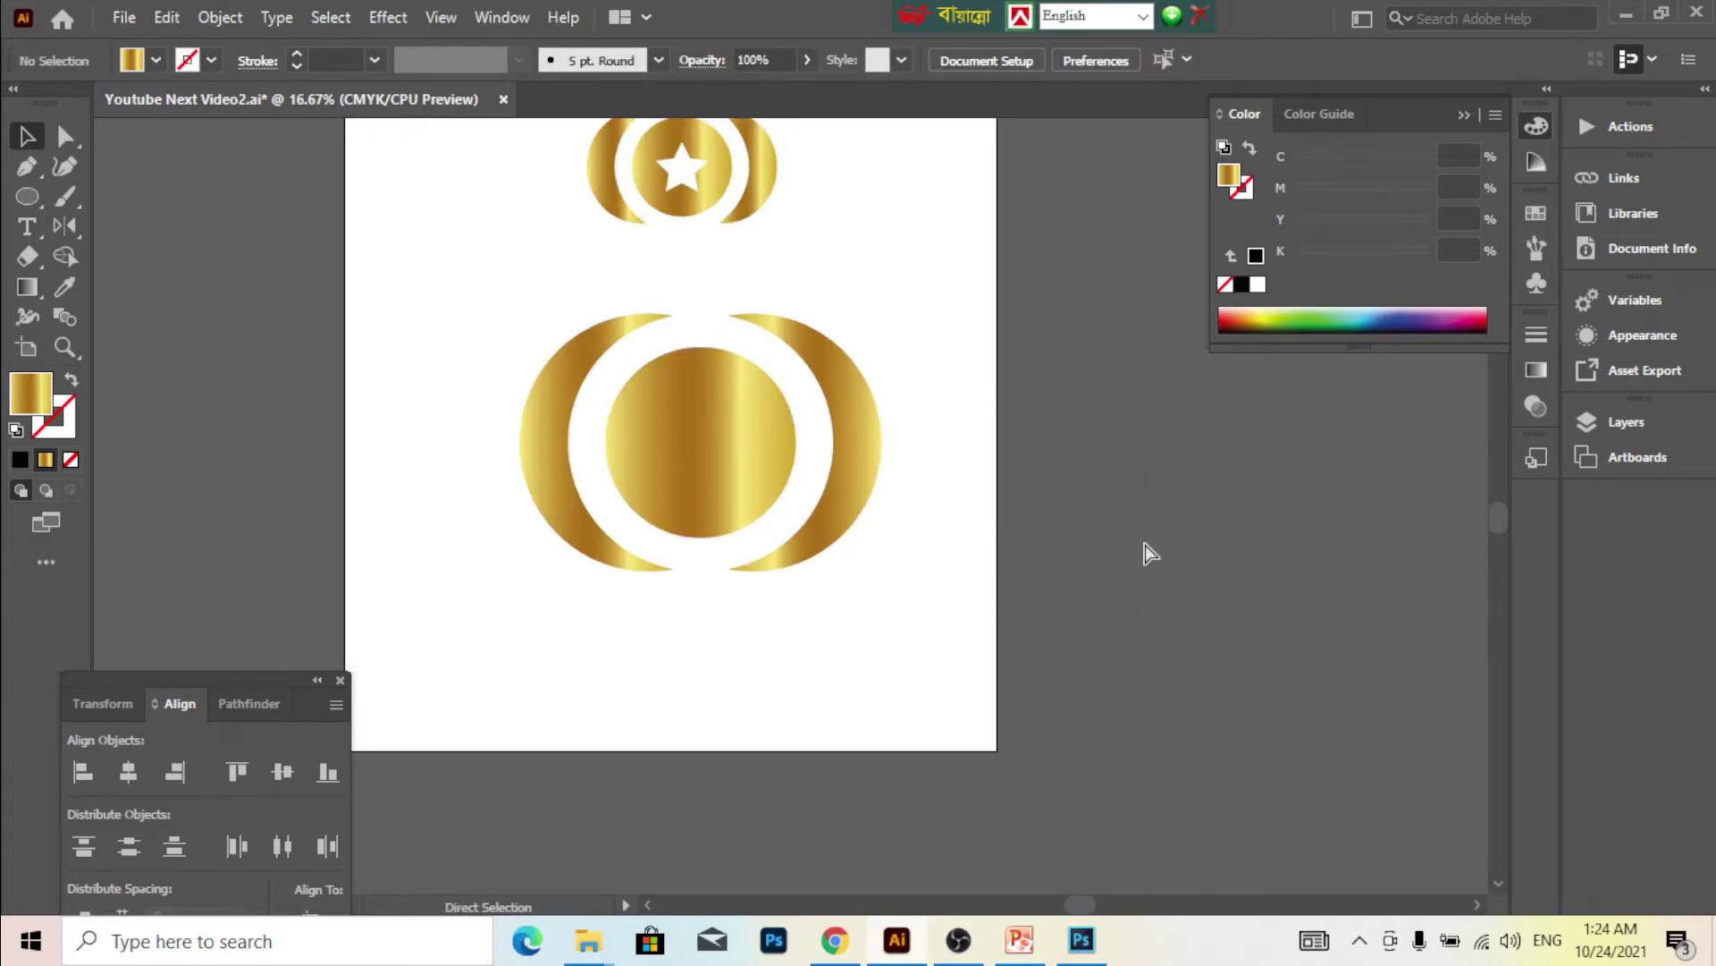
key("ctrl+z")
- Park the spare gold circle on the pasteboard at the artboard's lower right, then reframe the logo
left_click_drag(1322, 663, 1399, 791)
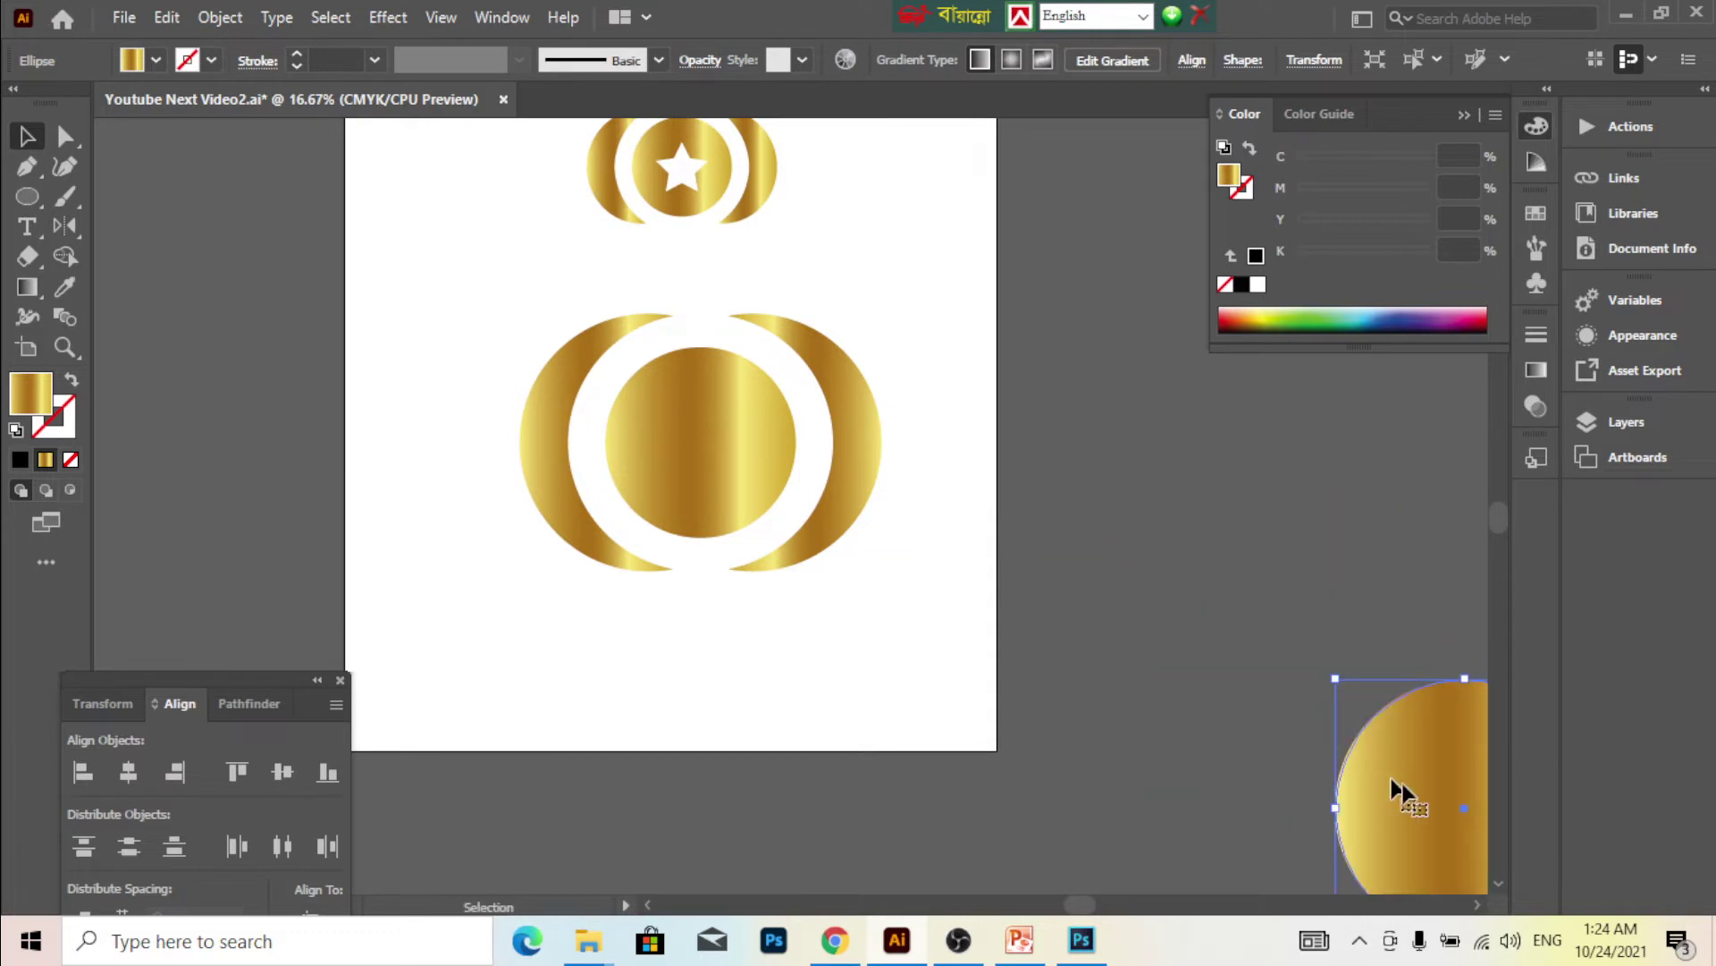
left_click_drag(1403, 661, 830, 535)
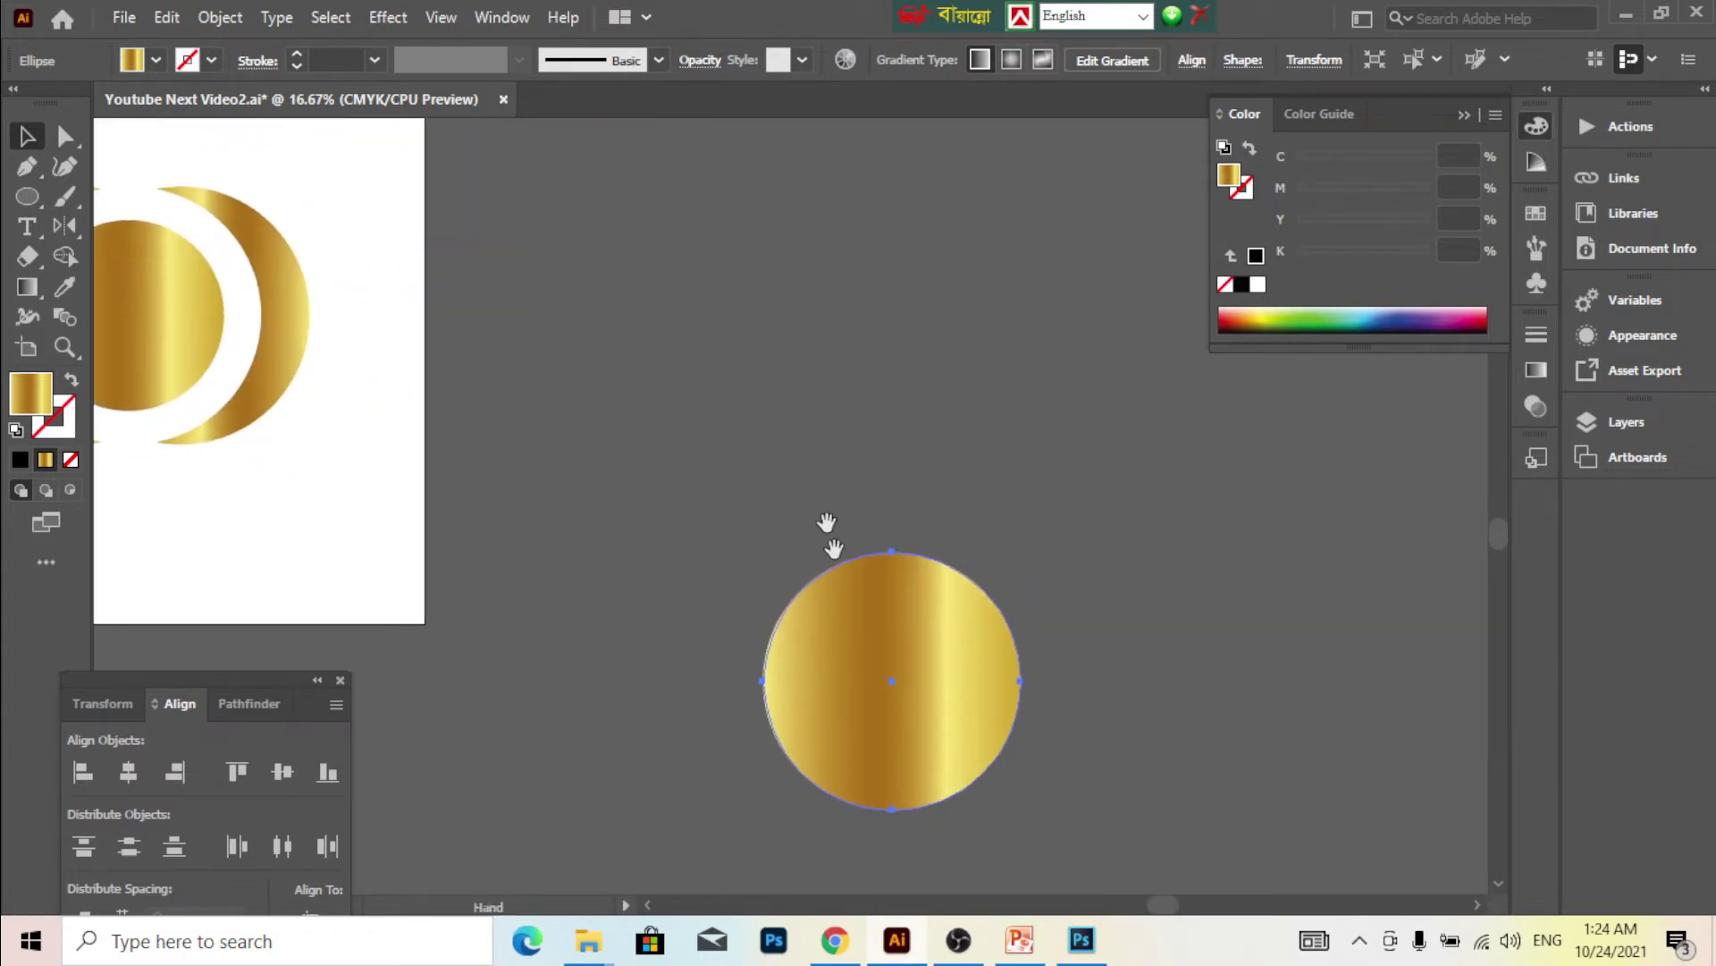
left_click_drag(898, 679, 1310, 712)
left_click(817, 559)
key("ctrl+minus")
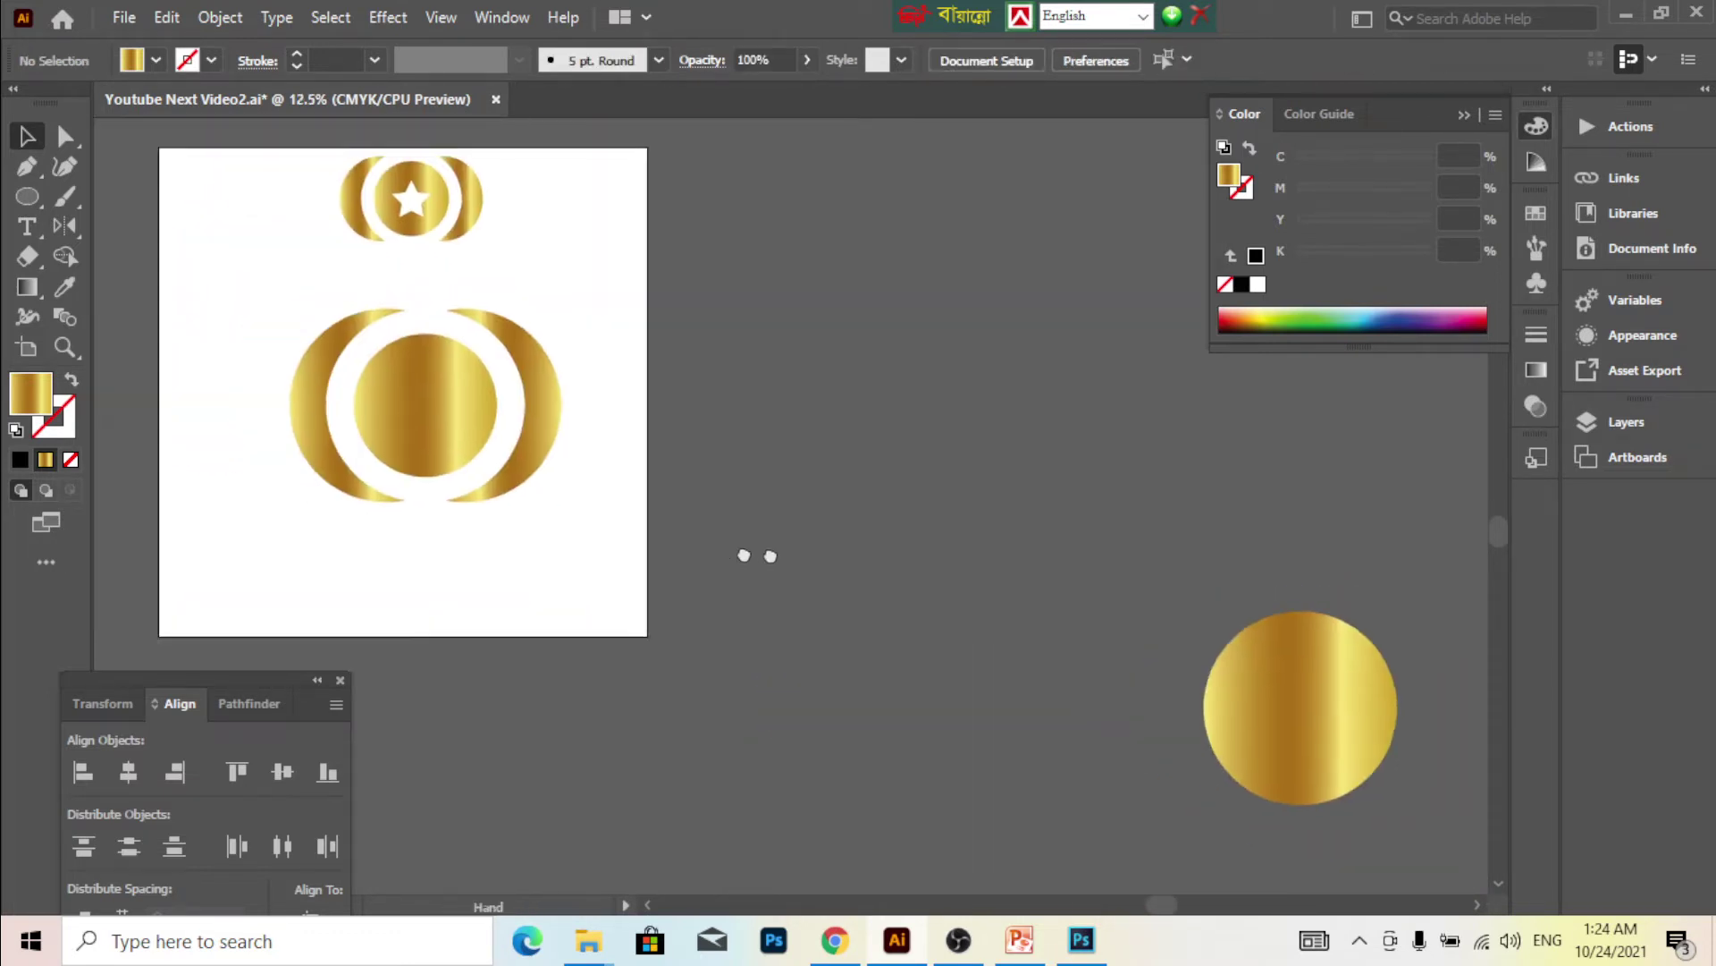
left_click_drag(744, 555, 989, 689)
key("ctrl+plus")
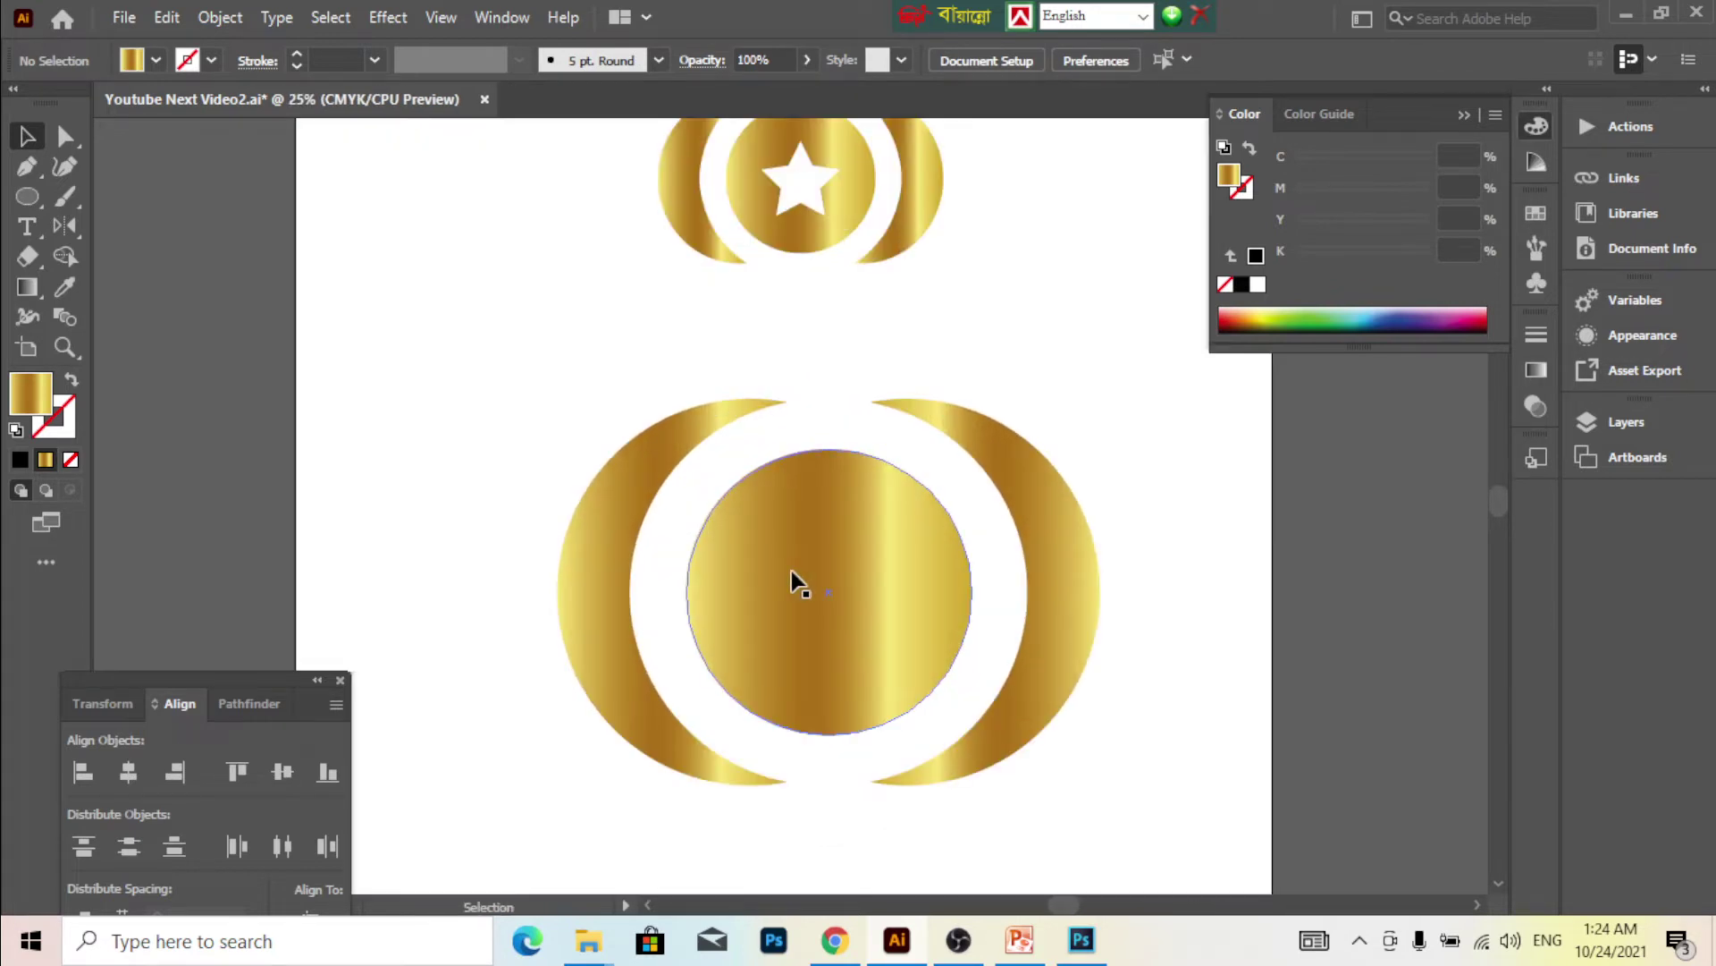
scroll(792, 572, "down", 2)
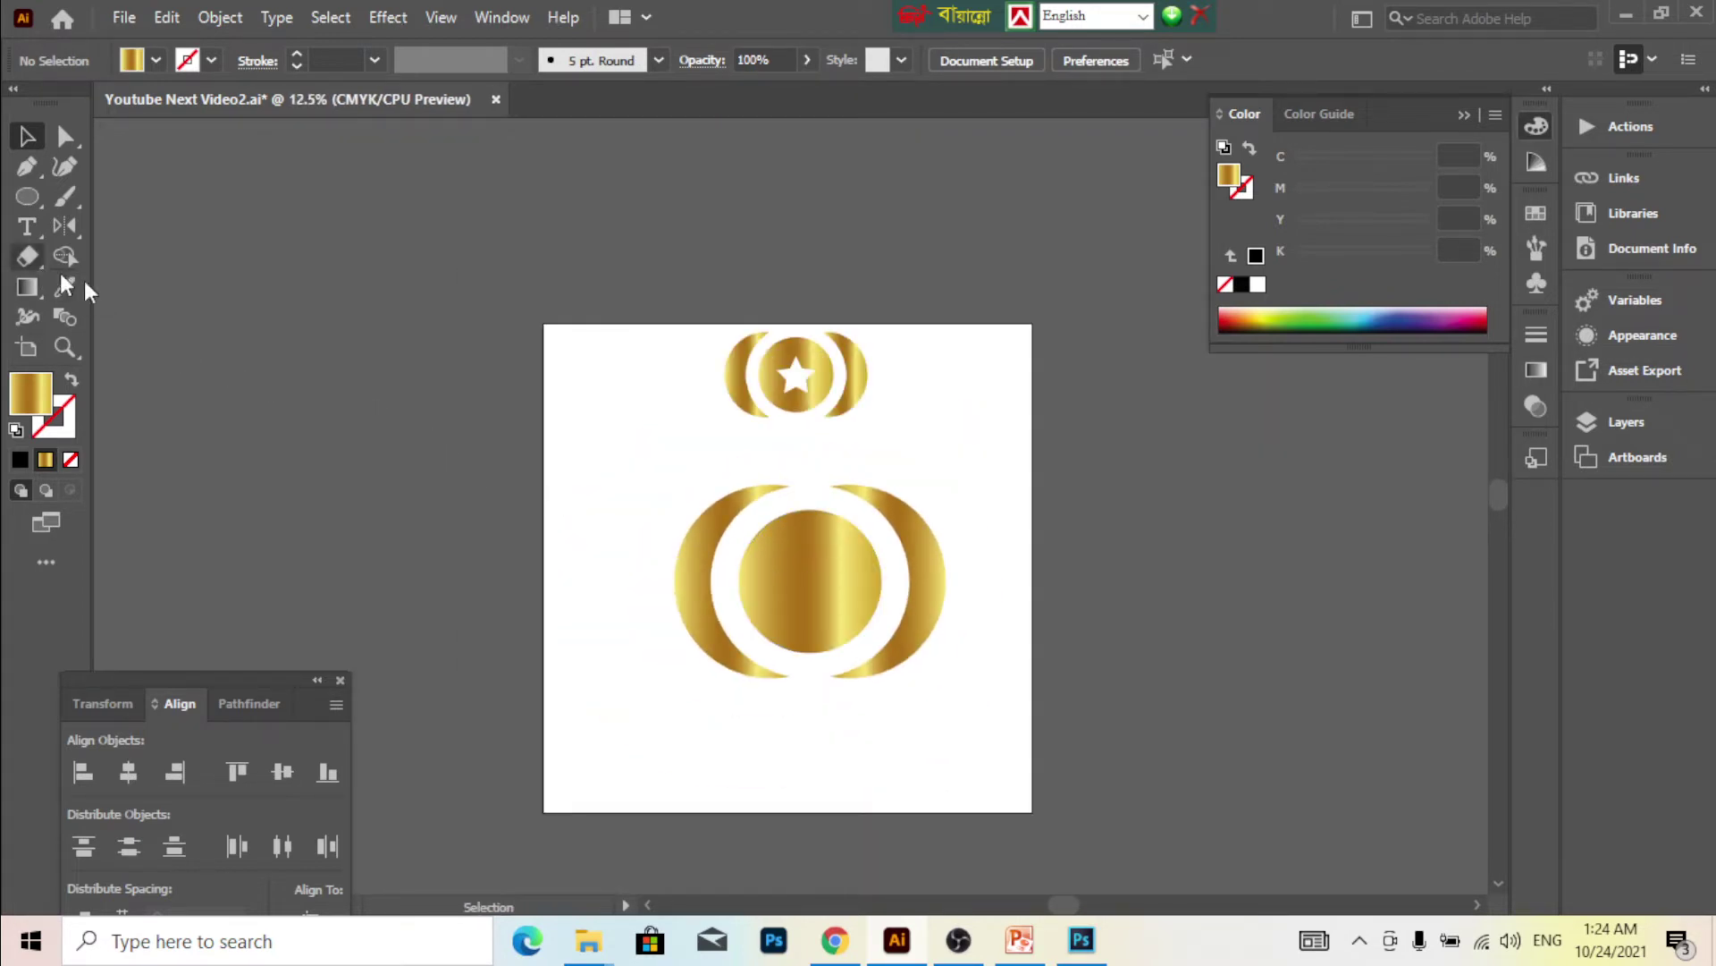
scroll(368, 319, "down", 1)
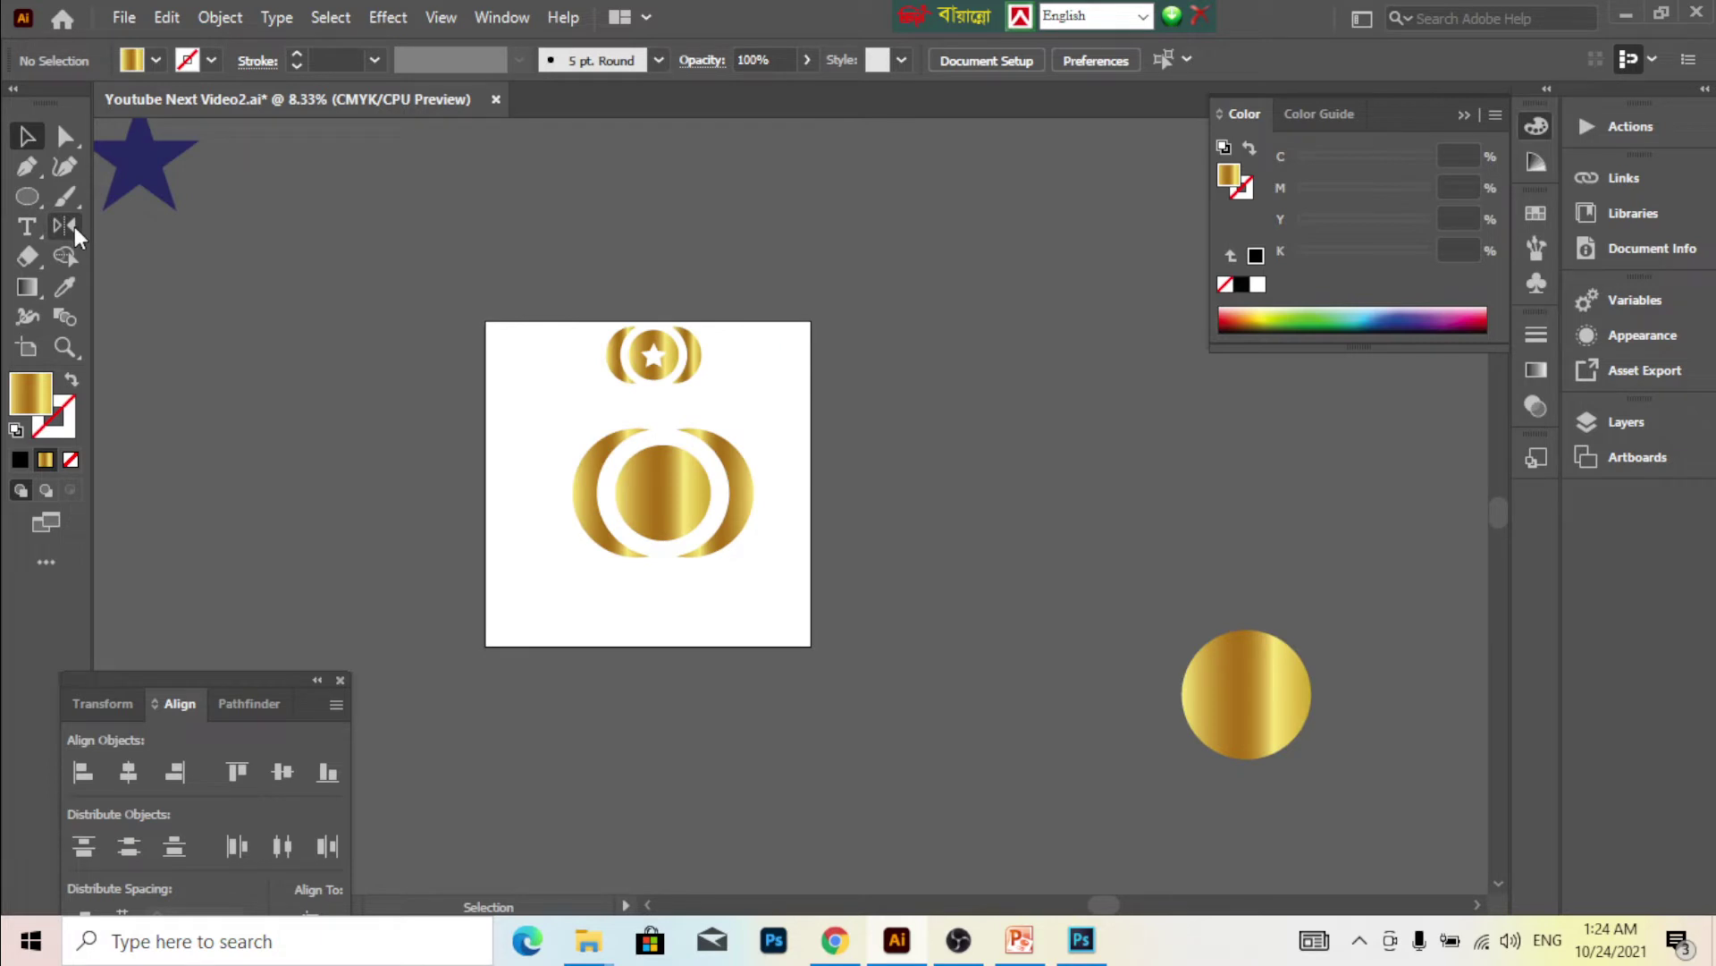
- Draw a five-pointed gold-gradient star in the artboard's upper left with the Star Tool and select it
left_click(27, 197)
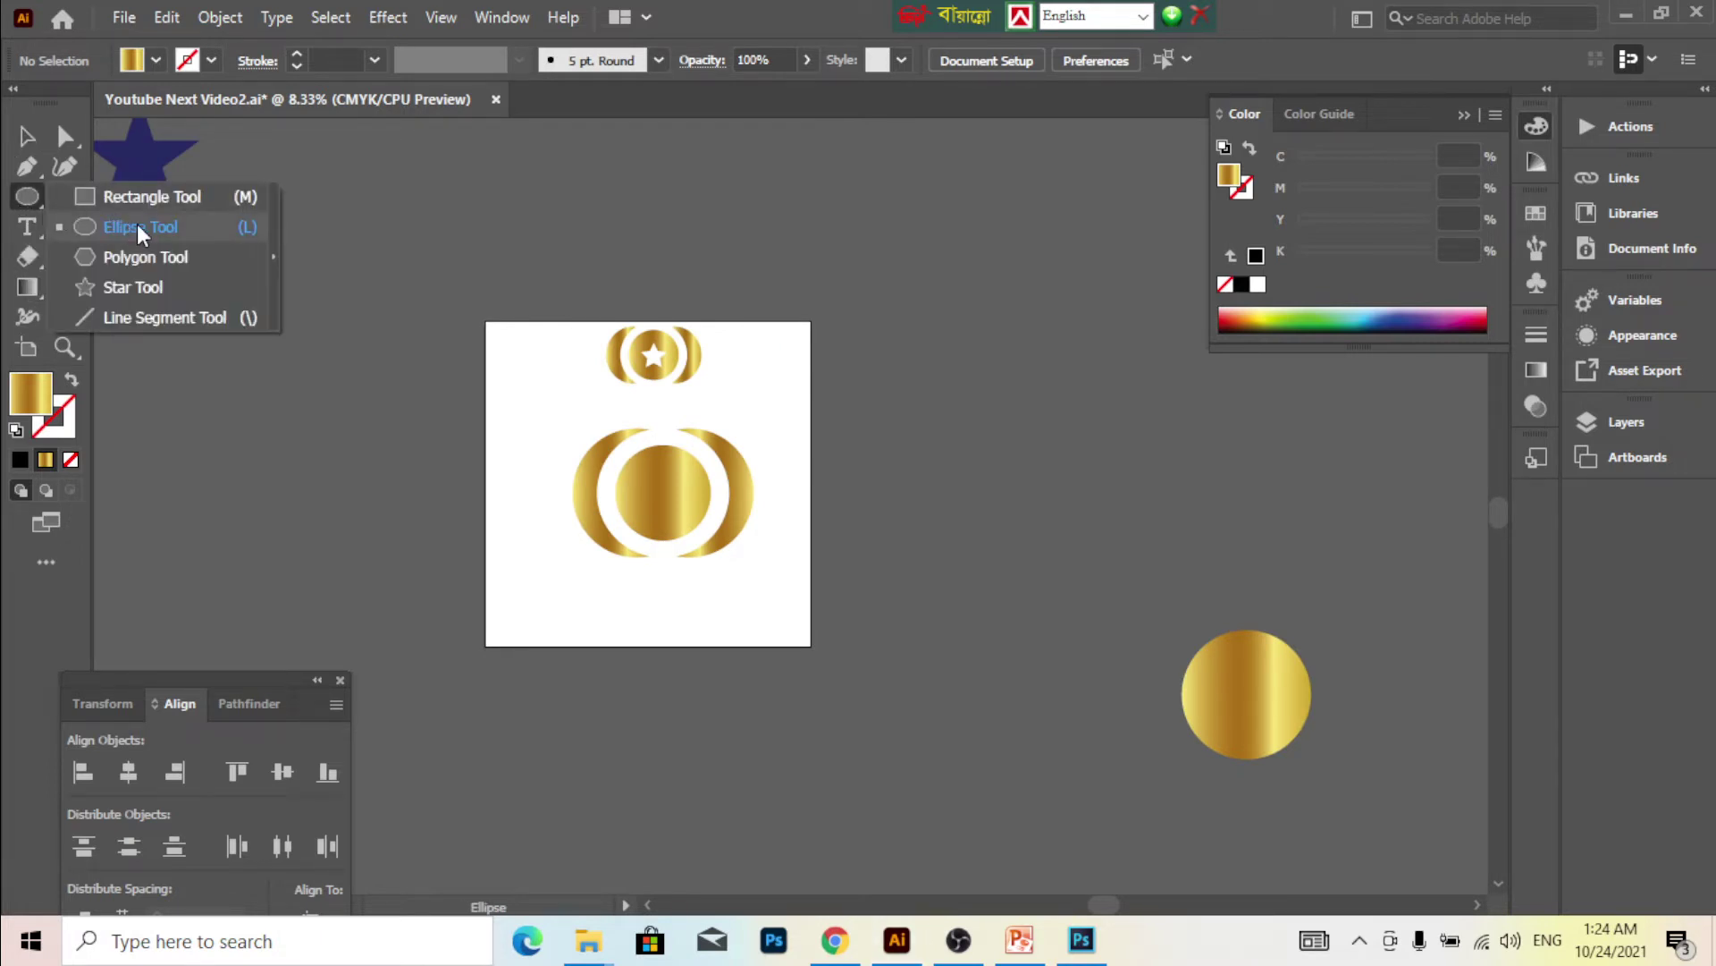
left_click(177, 286)
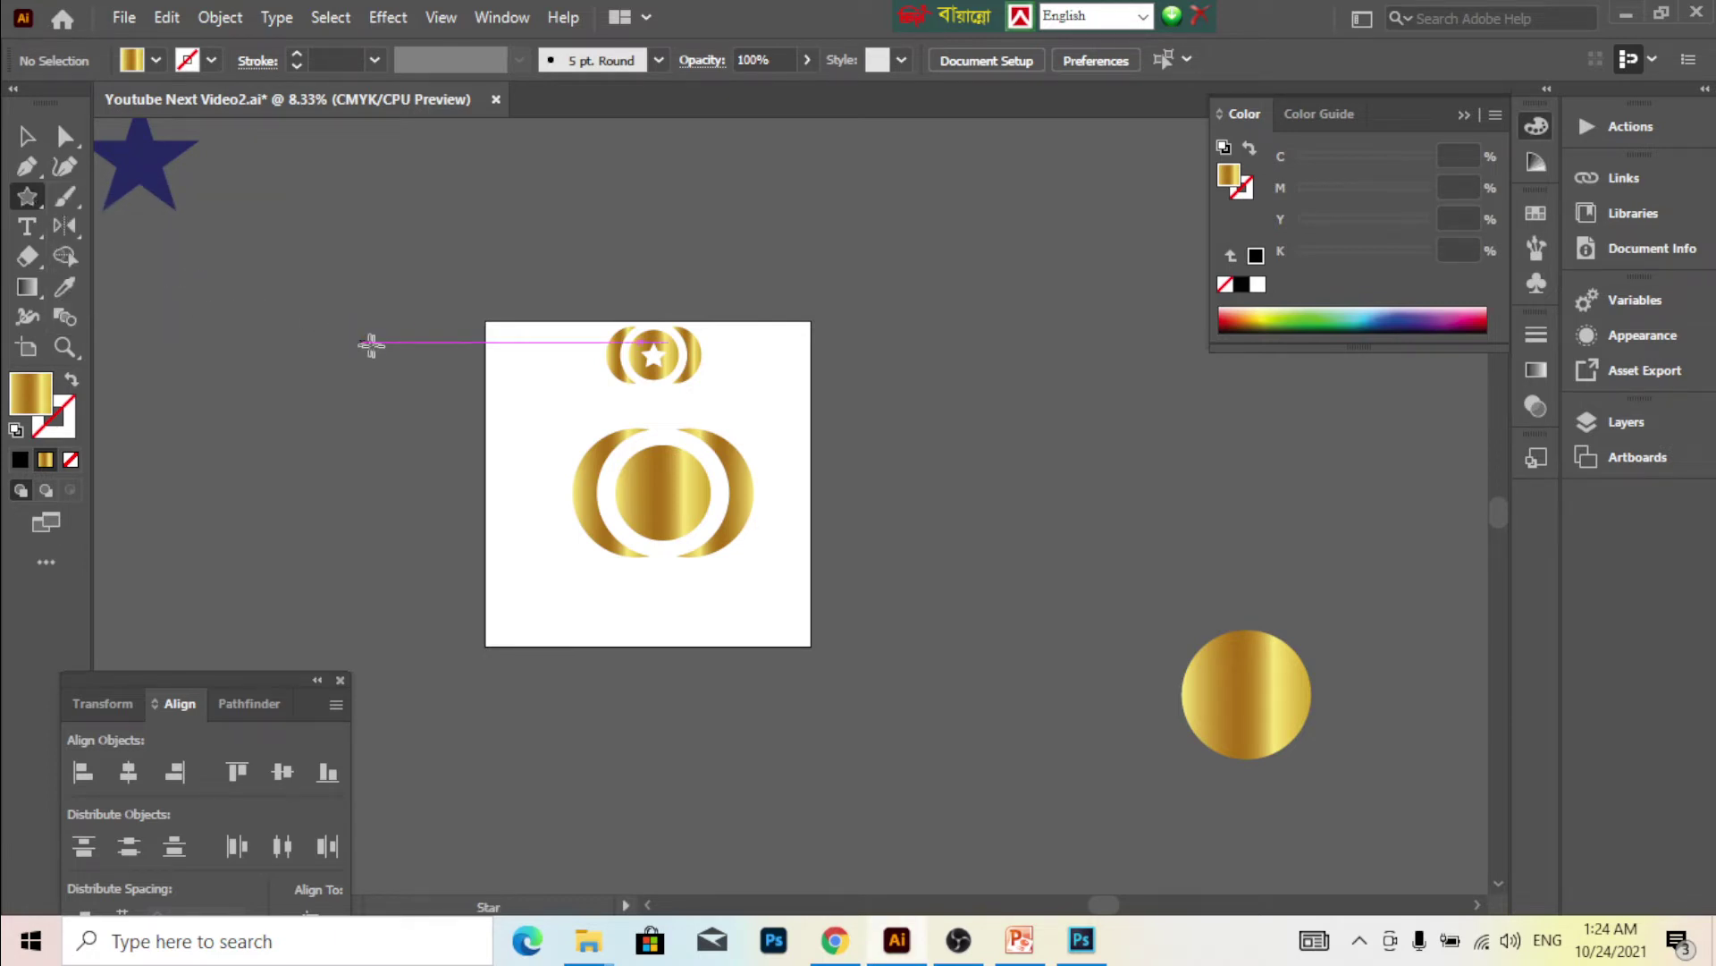
scroll(498, 410, "up", 1)
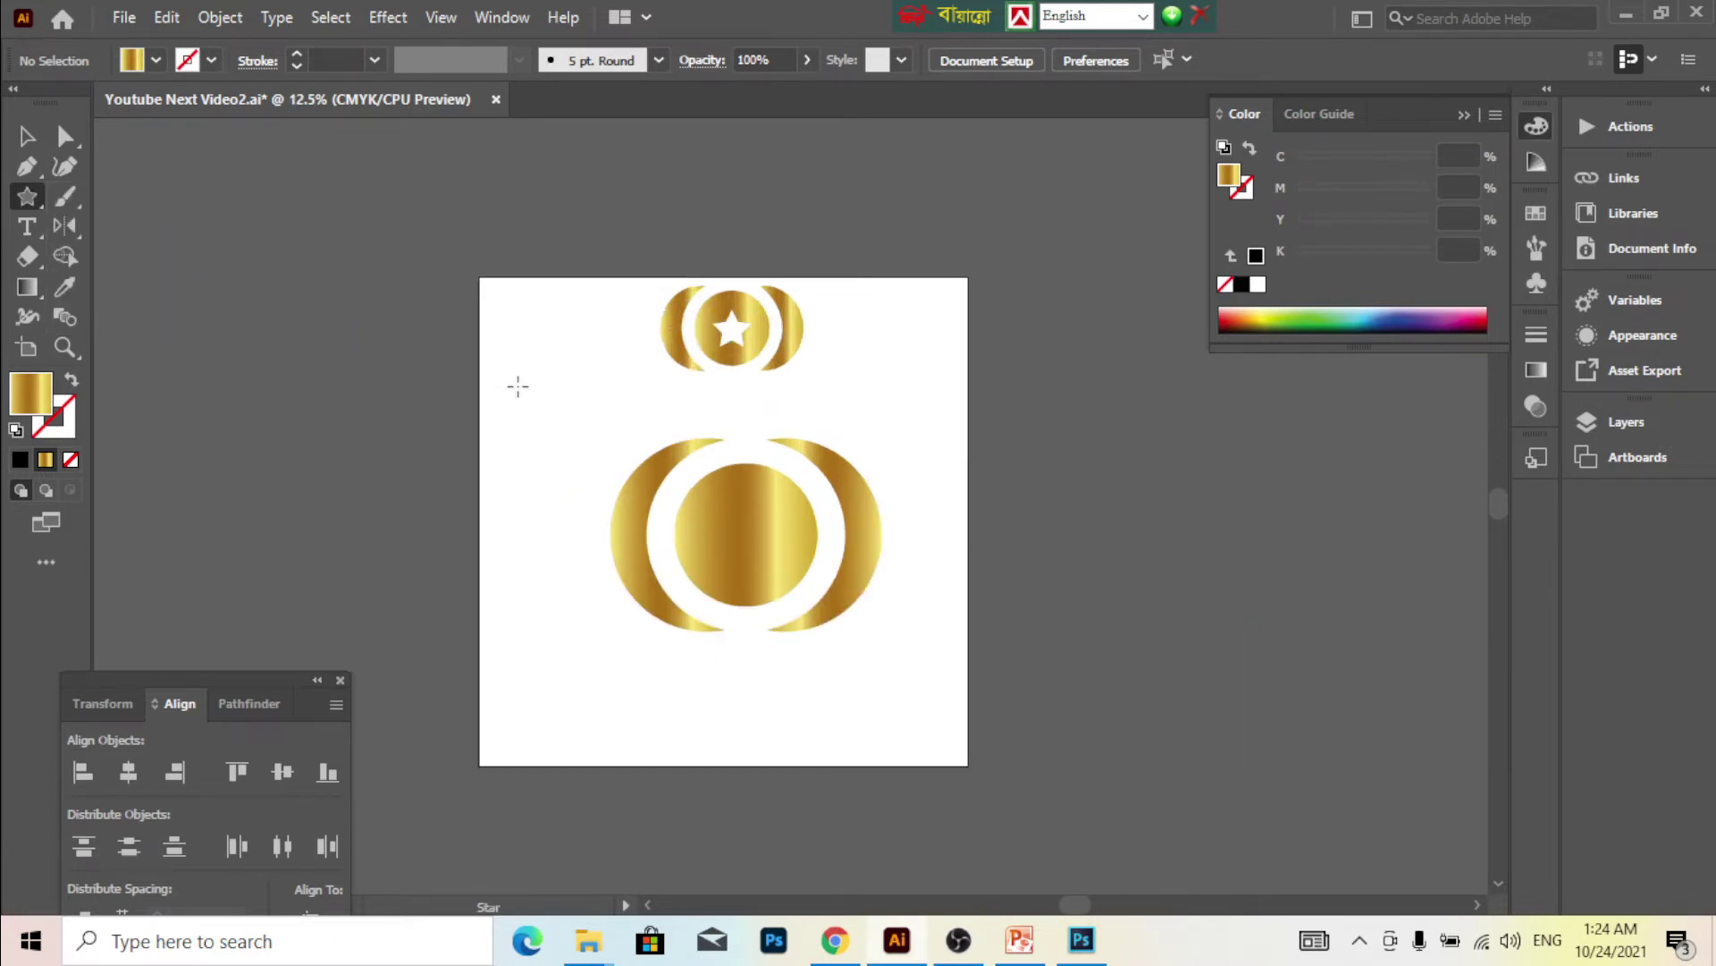
left_click_drag(520, 386, 601, 430)
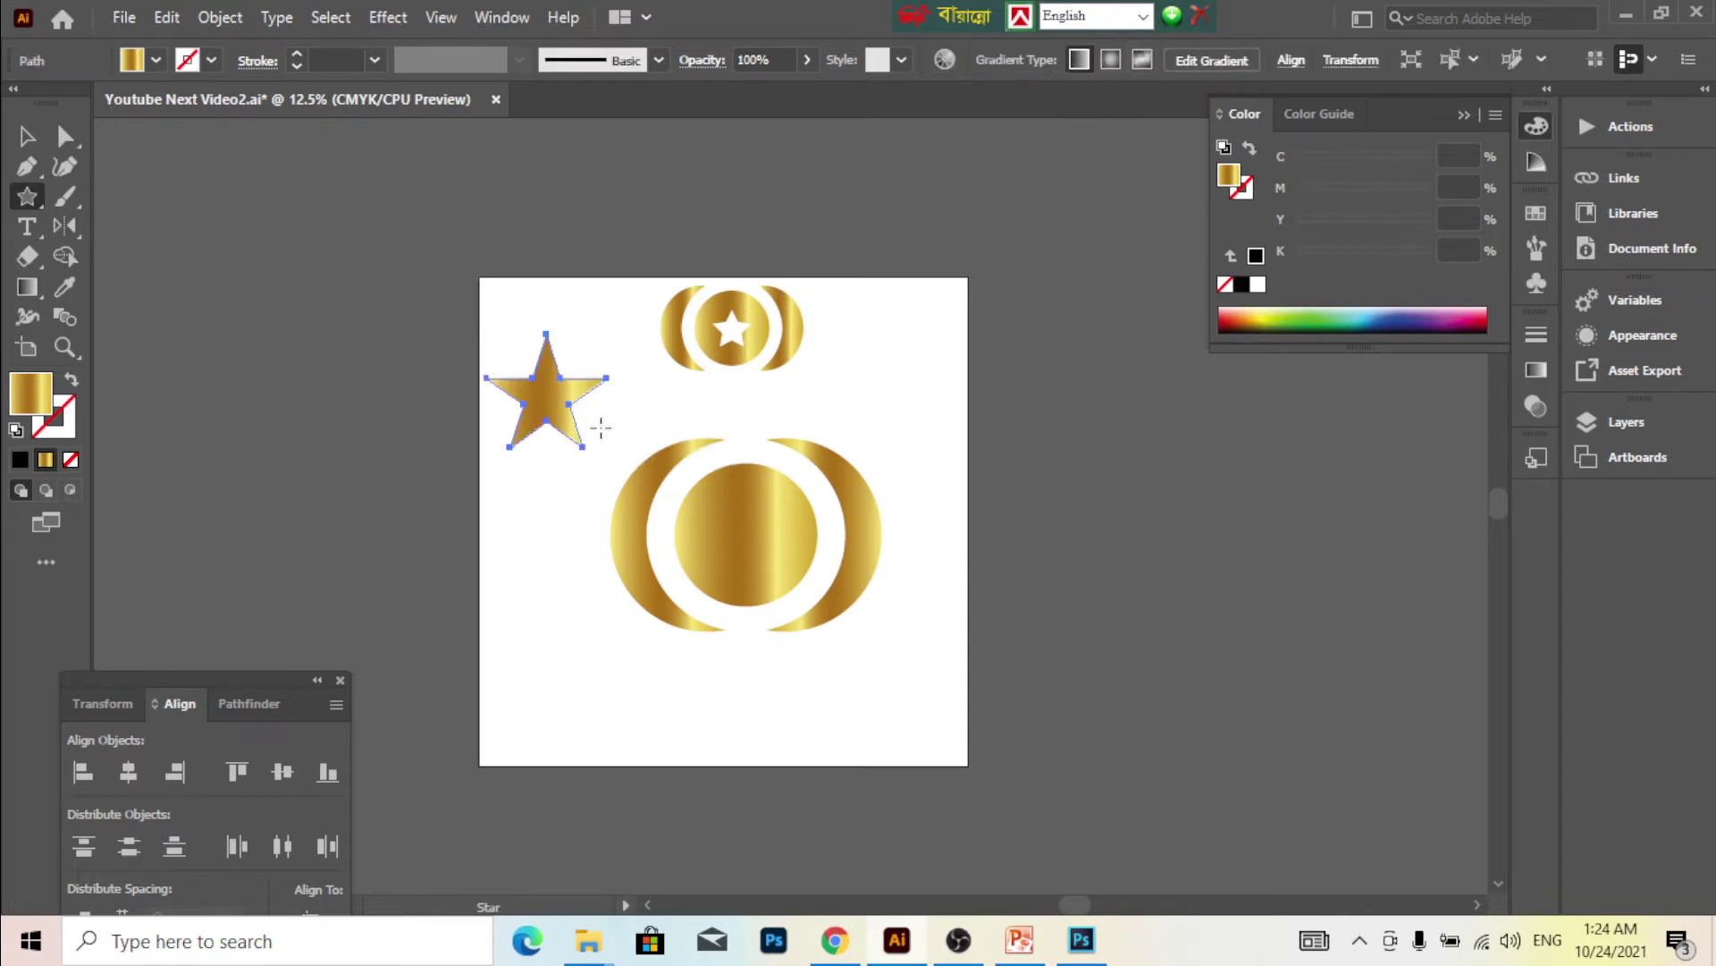
left_click(27, 136)
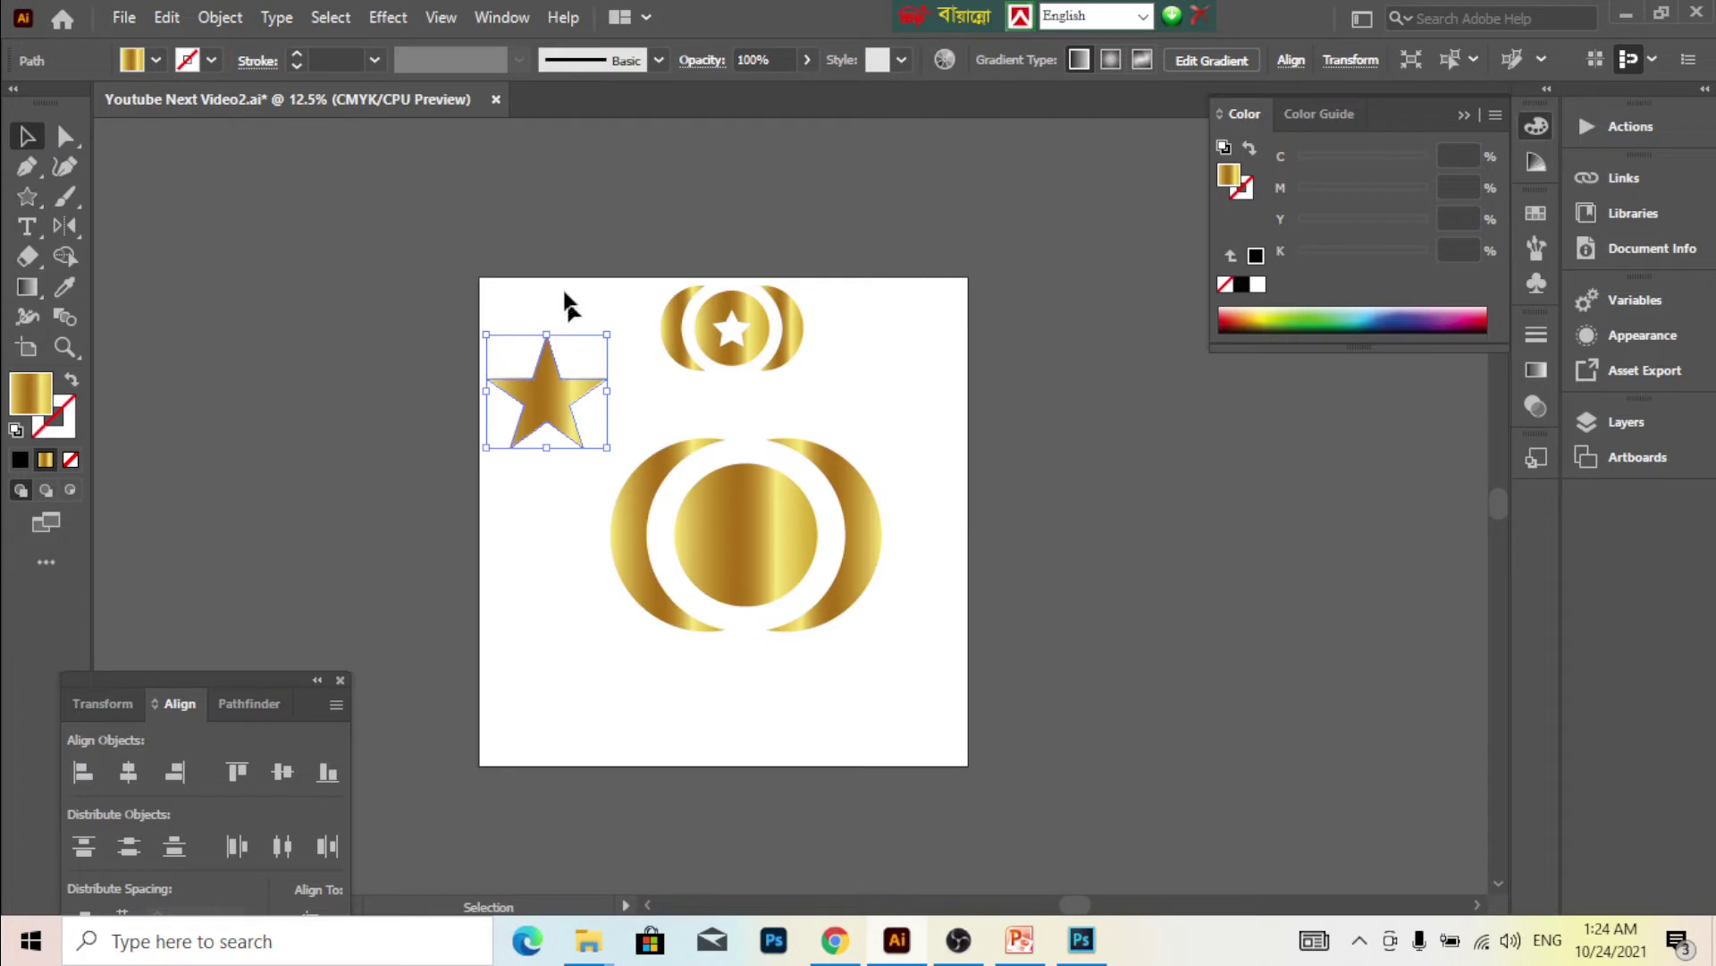
left_click(565, 308)
scroll(547, 432, "up", 2)
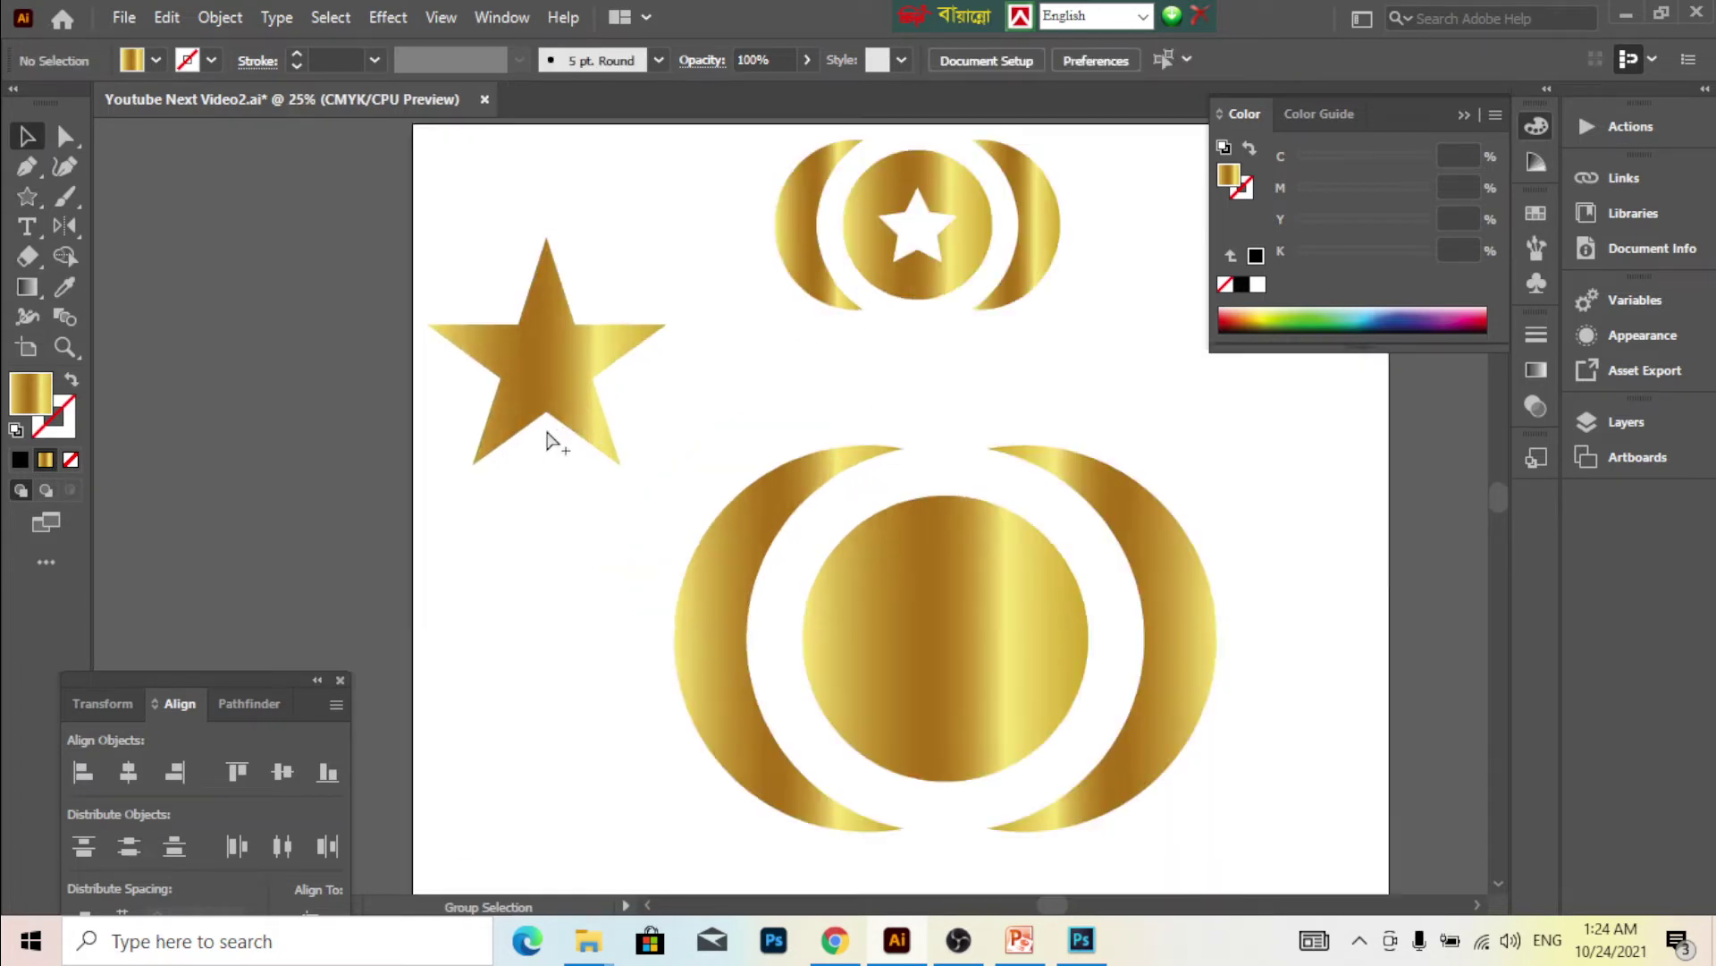
scroll(548, 434, "down", 4)
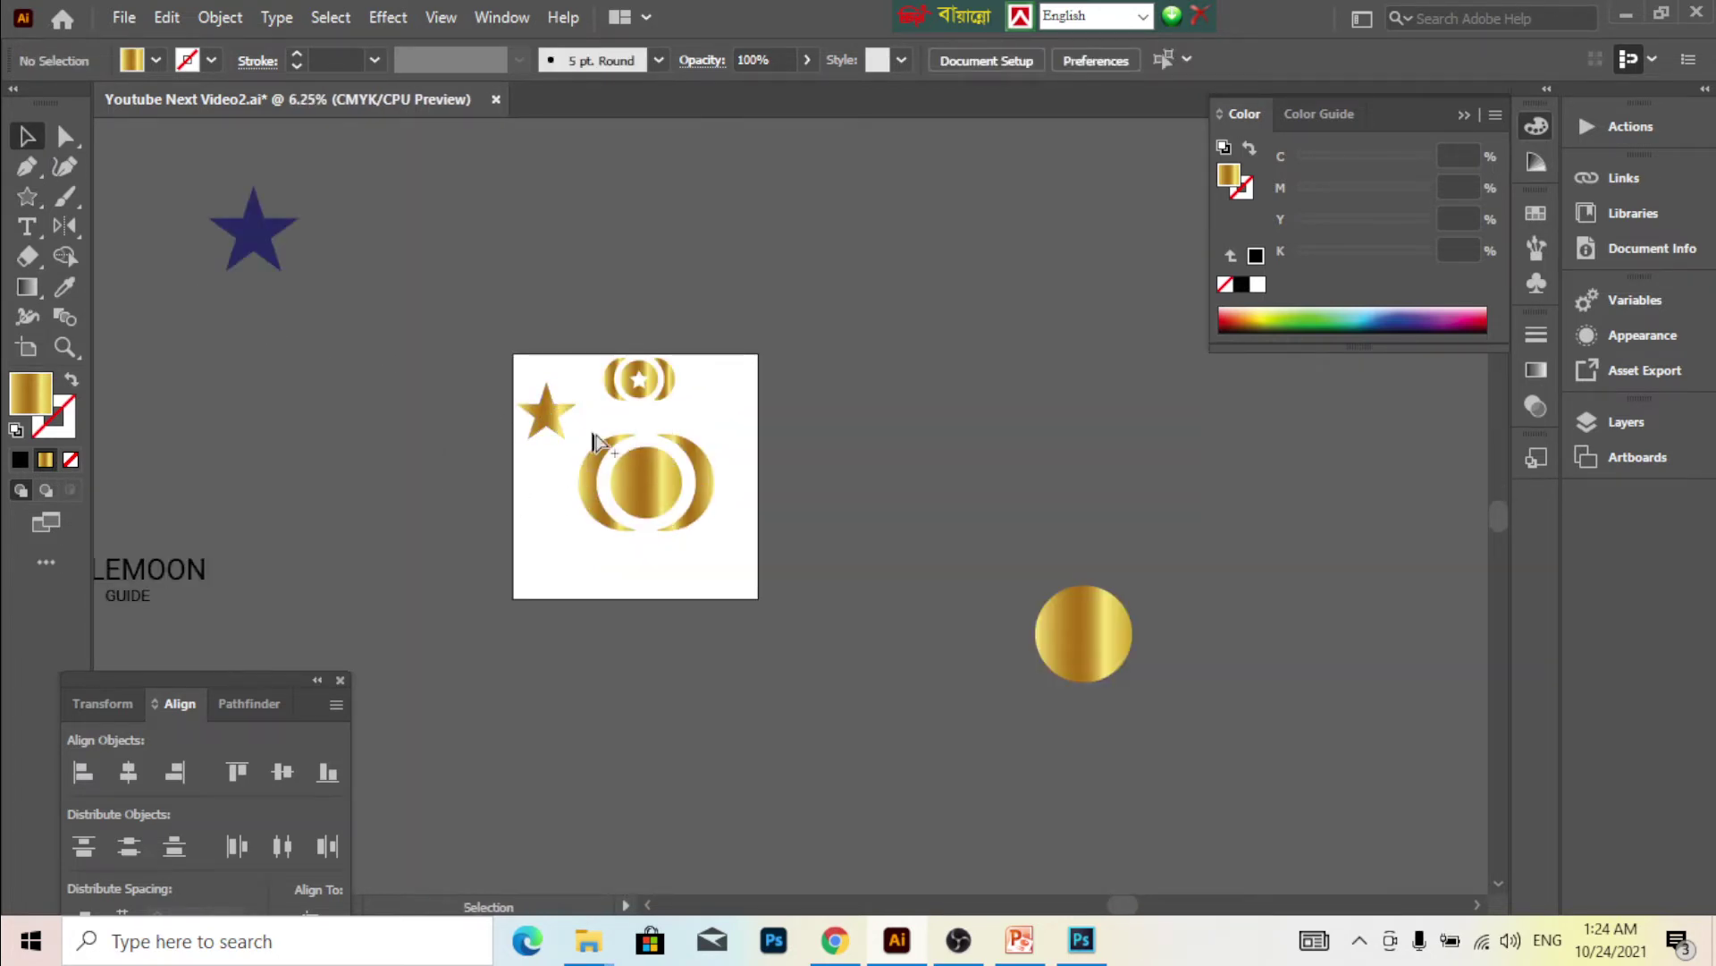
scroll(556, 432, "up", 2)
left_click(479, 382)
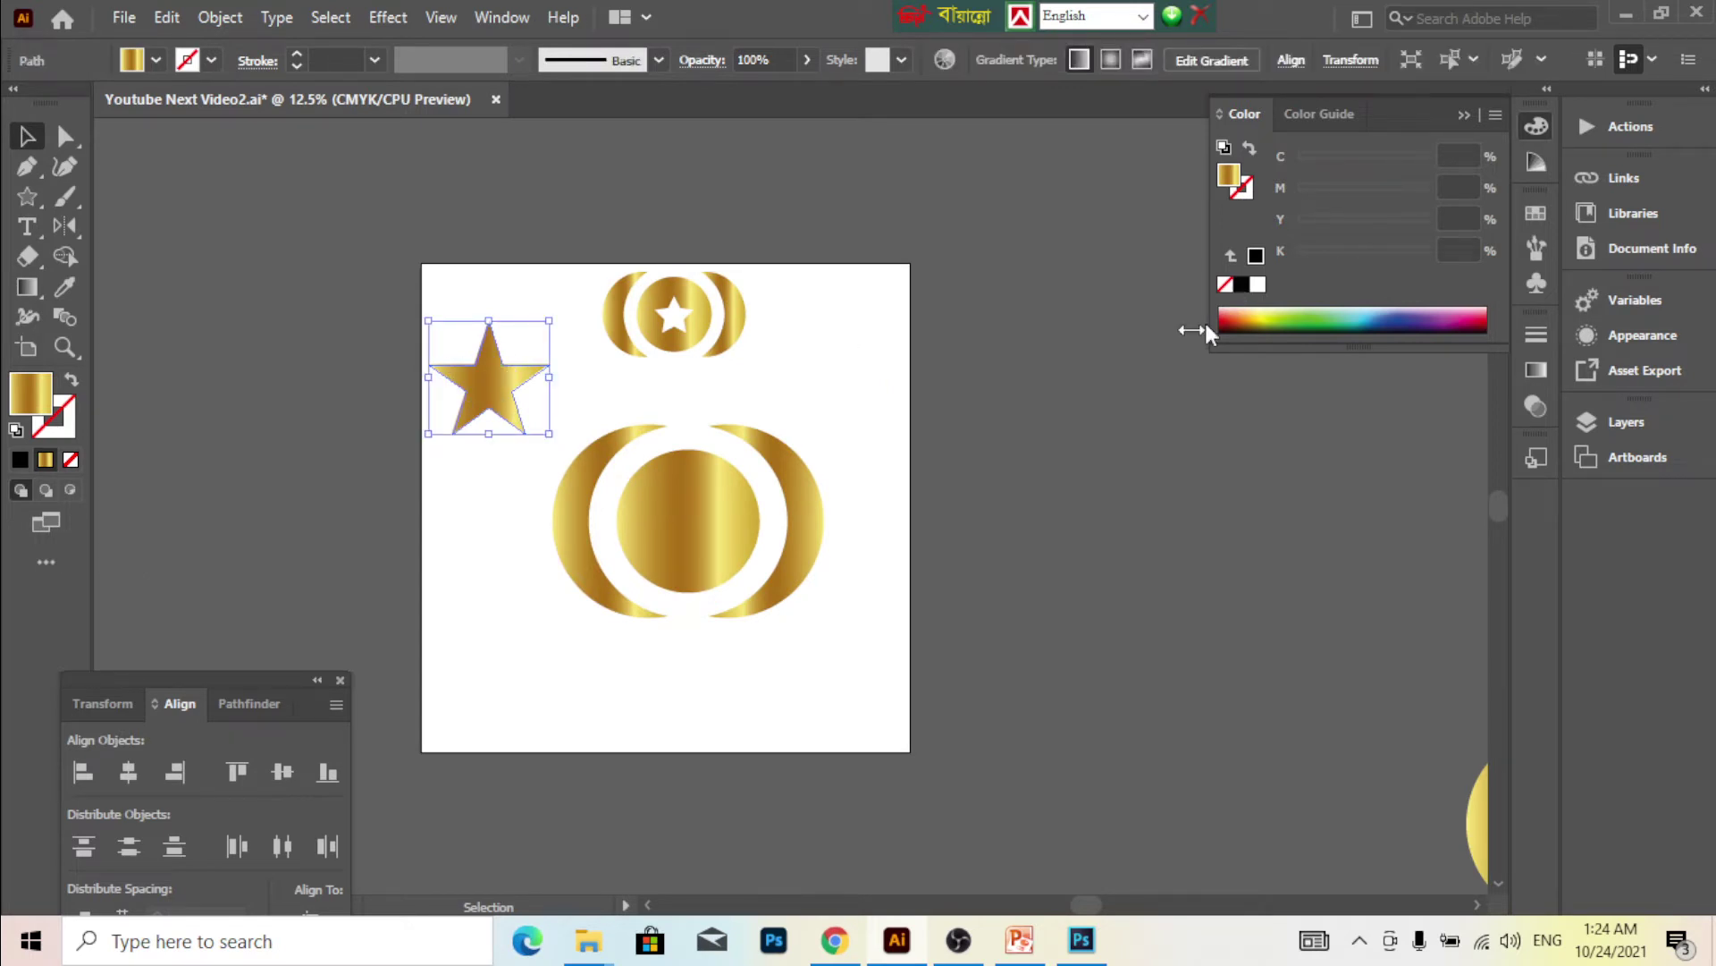
- Give the star a yellow-green fill and move it onto the spare gold circle
left_click(1281, 312)
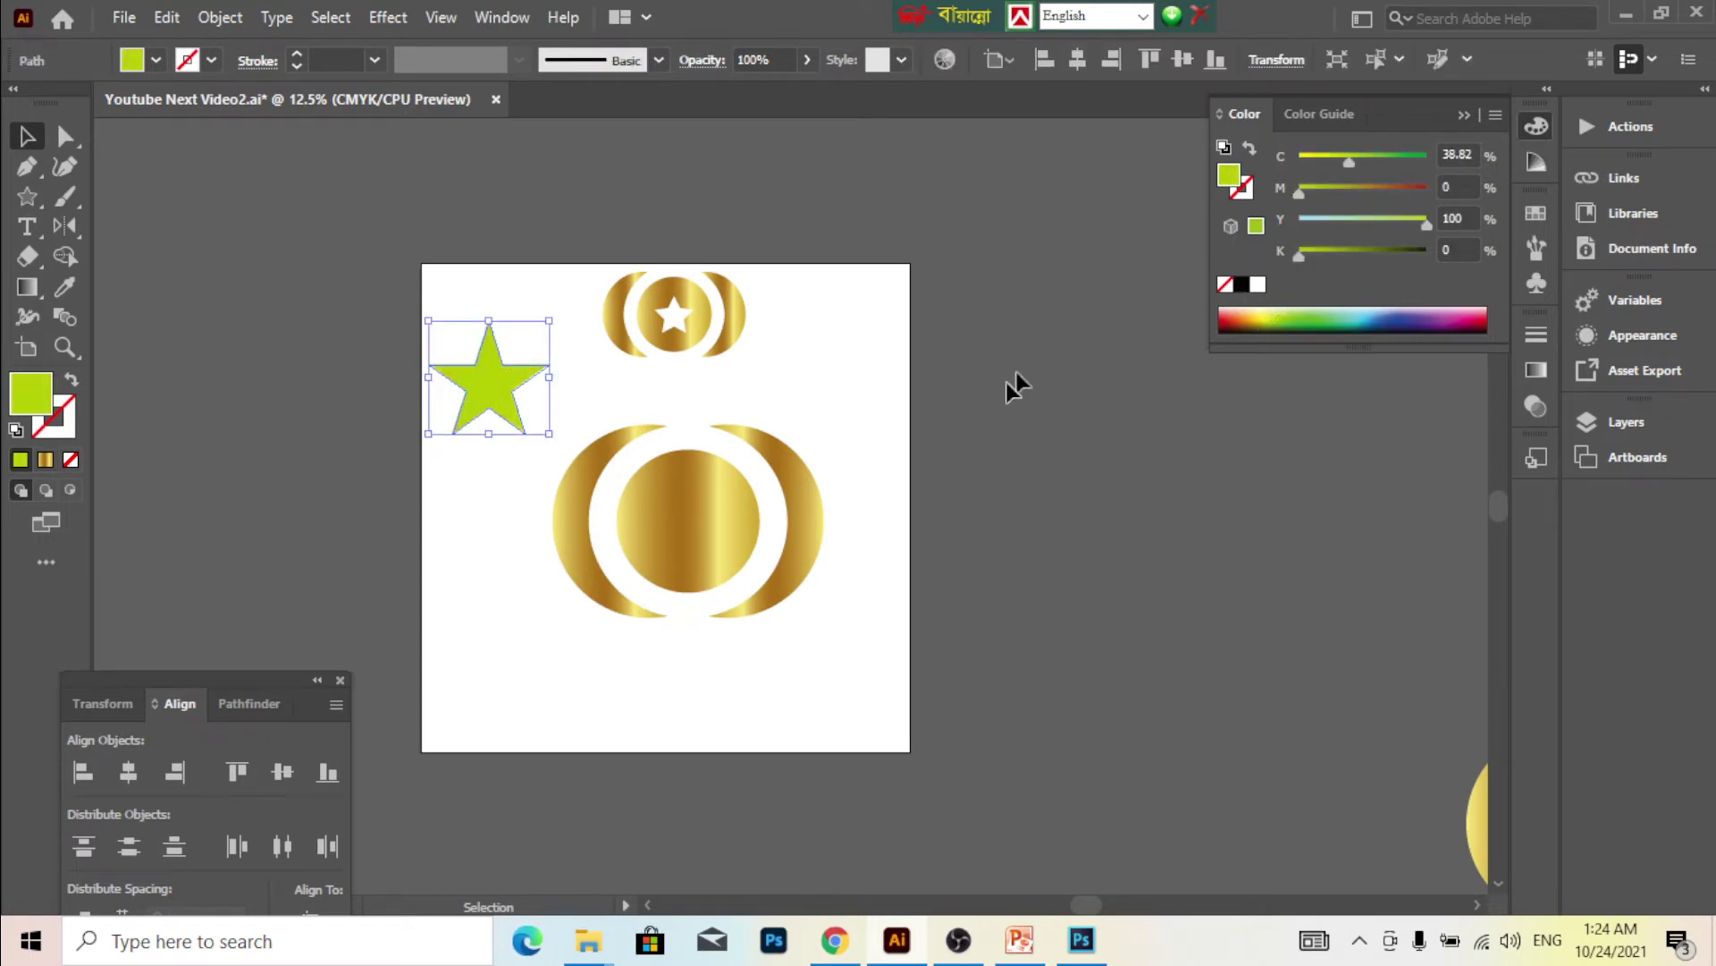
left_click(866, 408)
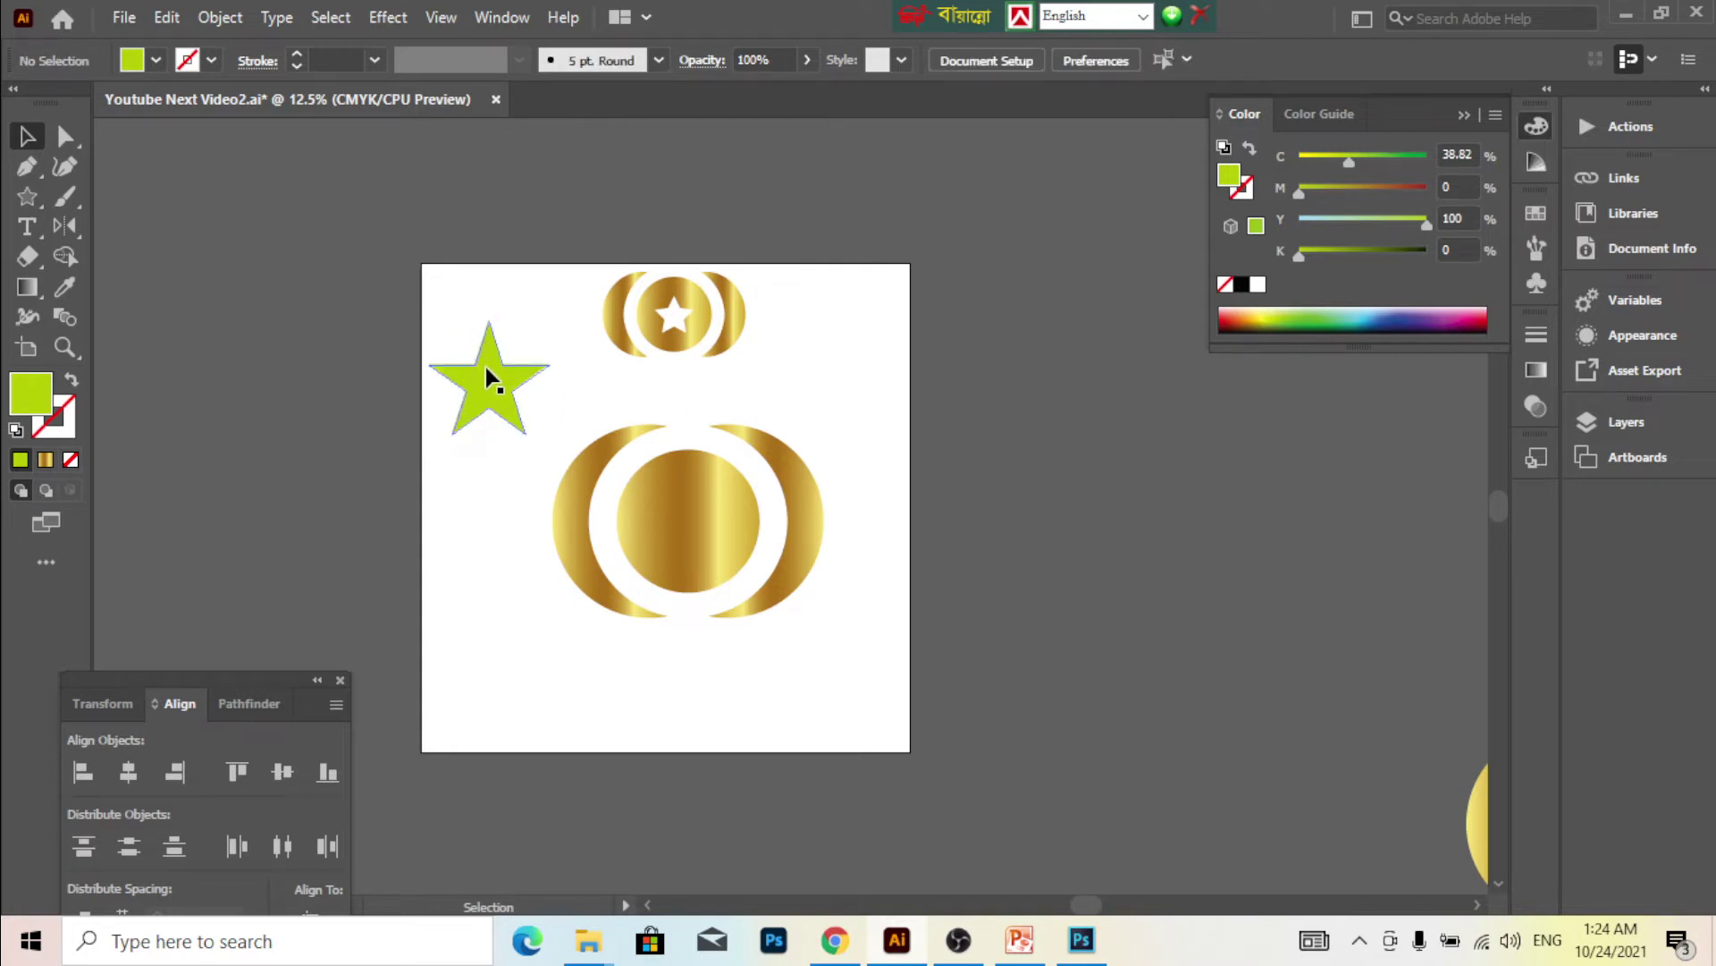
mouse_move(486, 366)
left_mouse_down()
mouse_move(532, 377)
mouse_move(683, 503)
left_mouse_up()
scroll(683, 502, "up", 3)
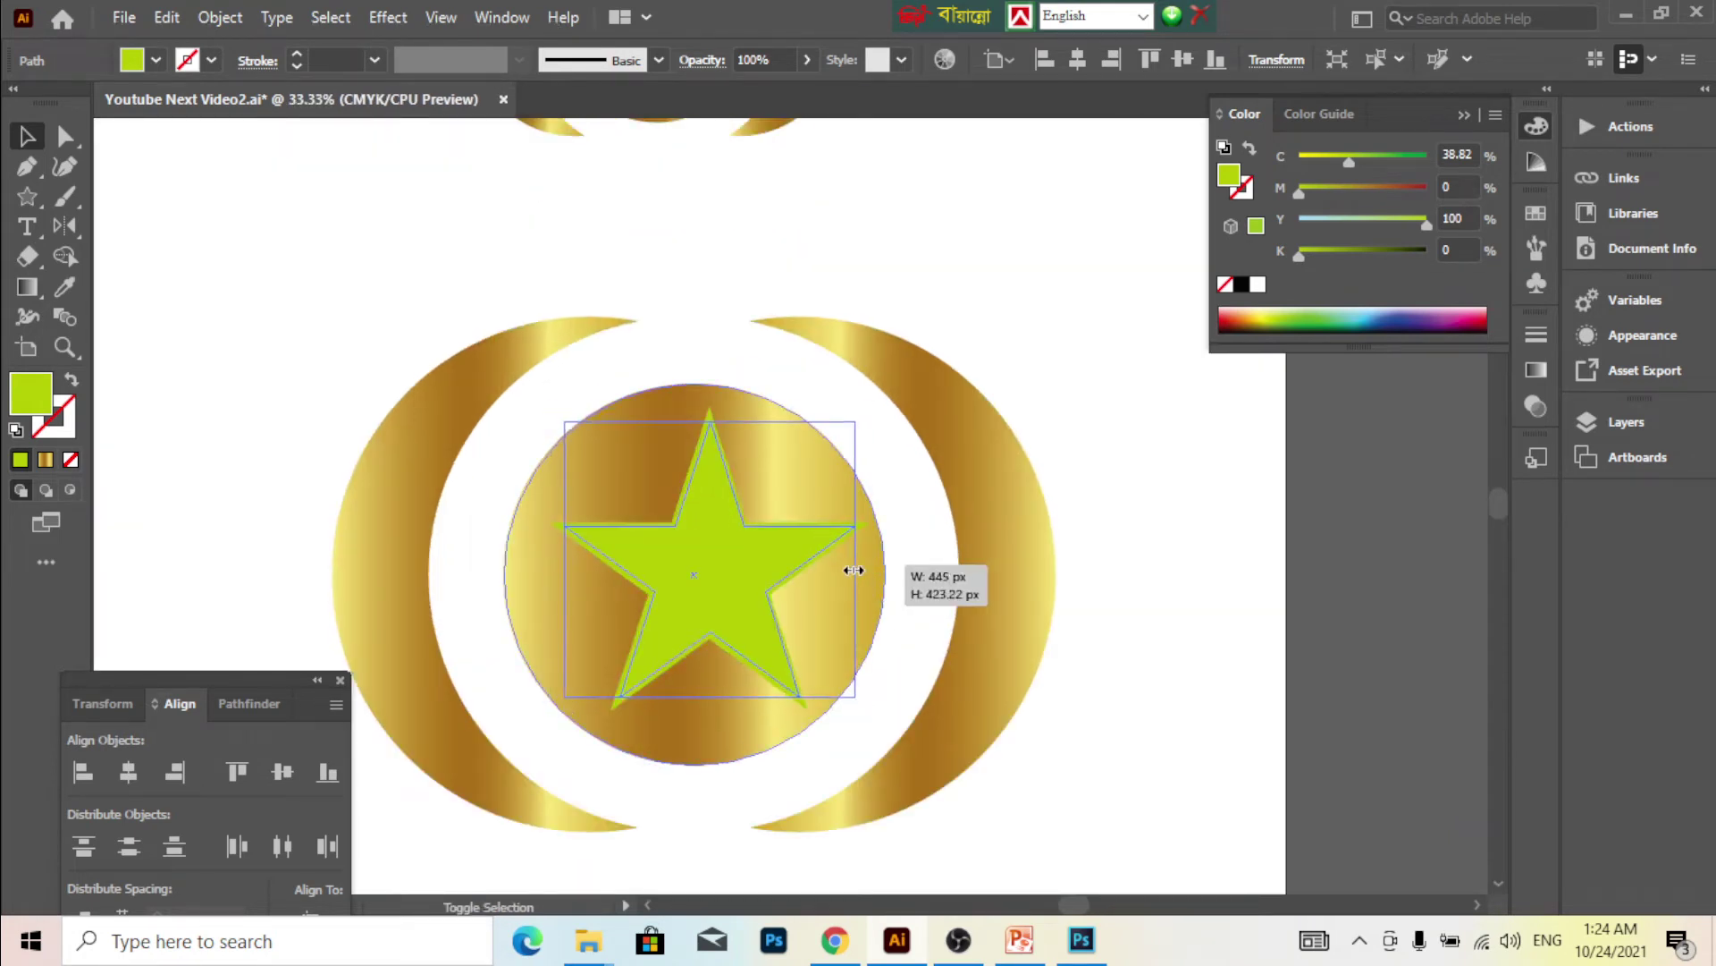
- Shrink the star and centre it on the gold circle horizontally and vertically
left_click_drag(871, 566, 818, 568)
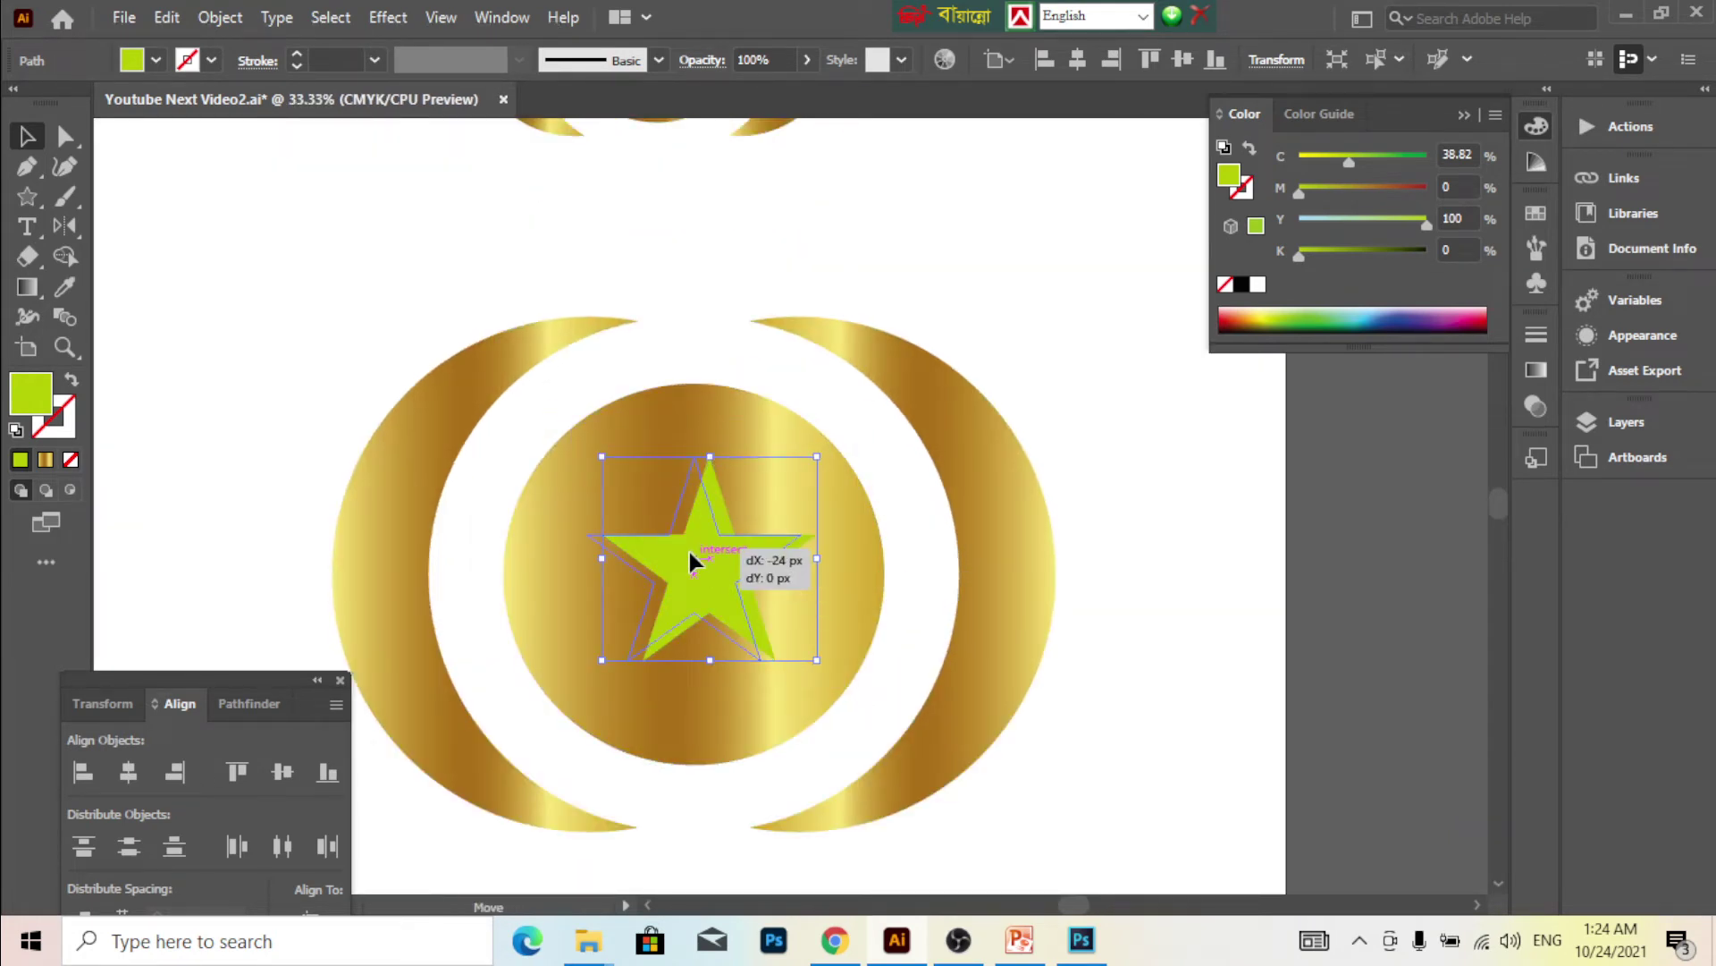
left_click_drag(696, 554, 684, 550)
scroll(686, 551, "down", 1)
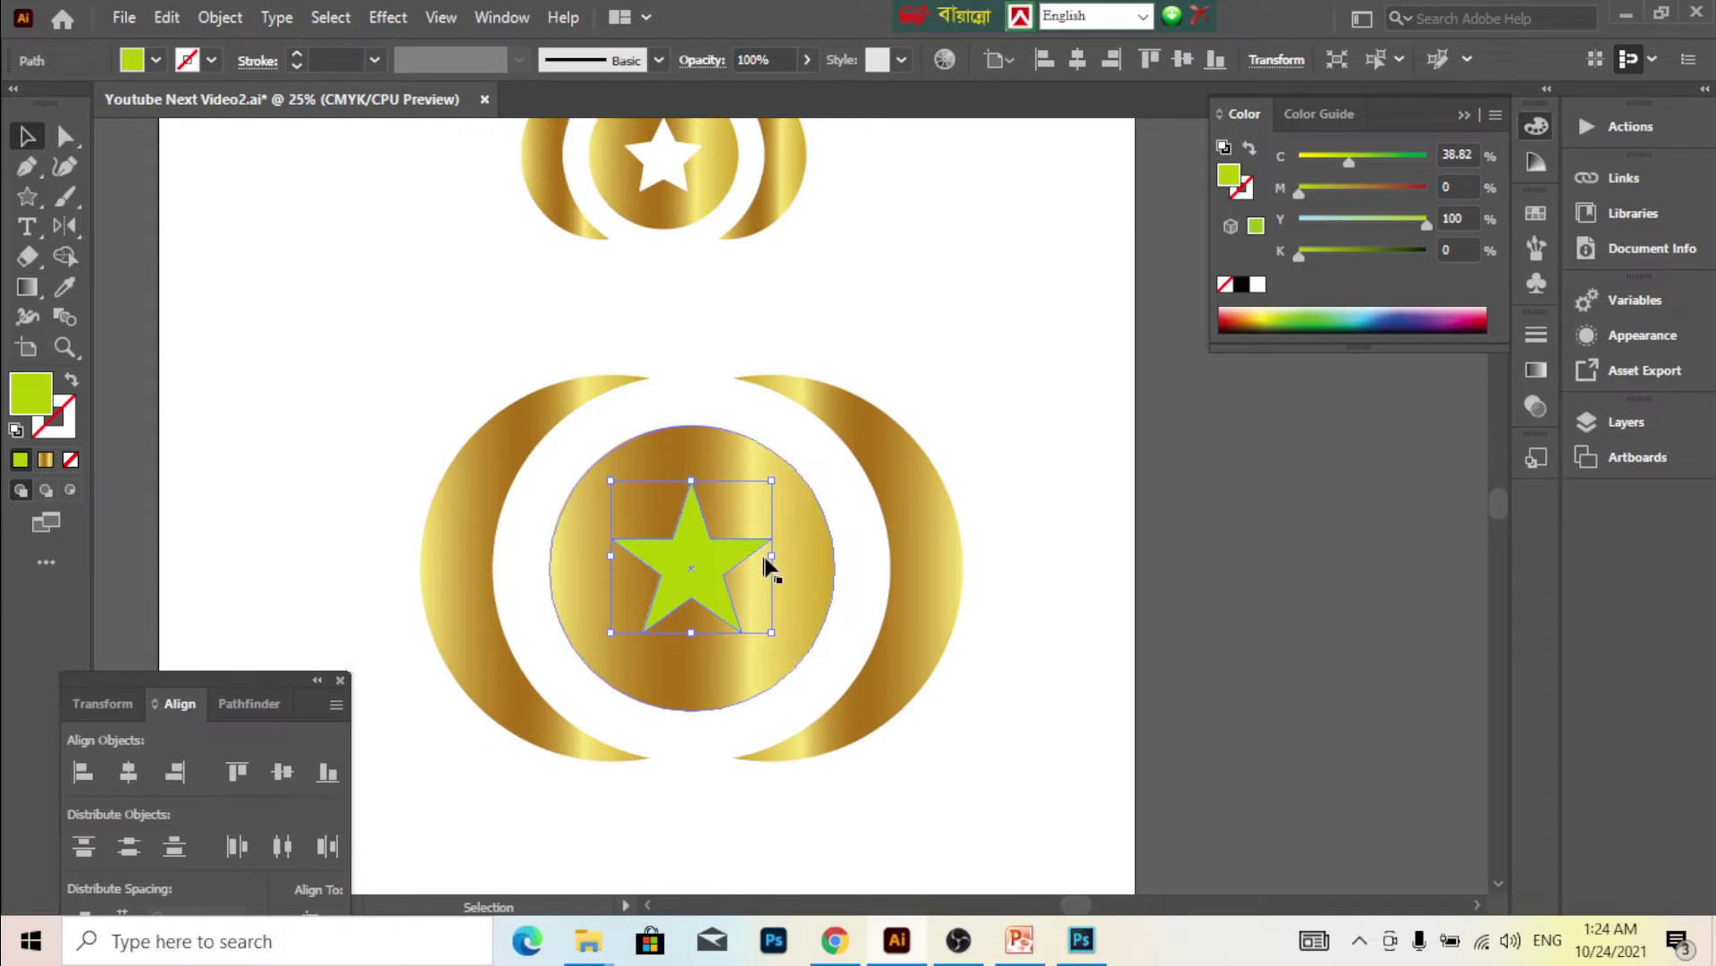
left_click(808, 585, "shift")
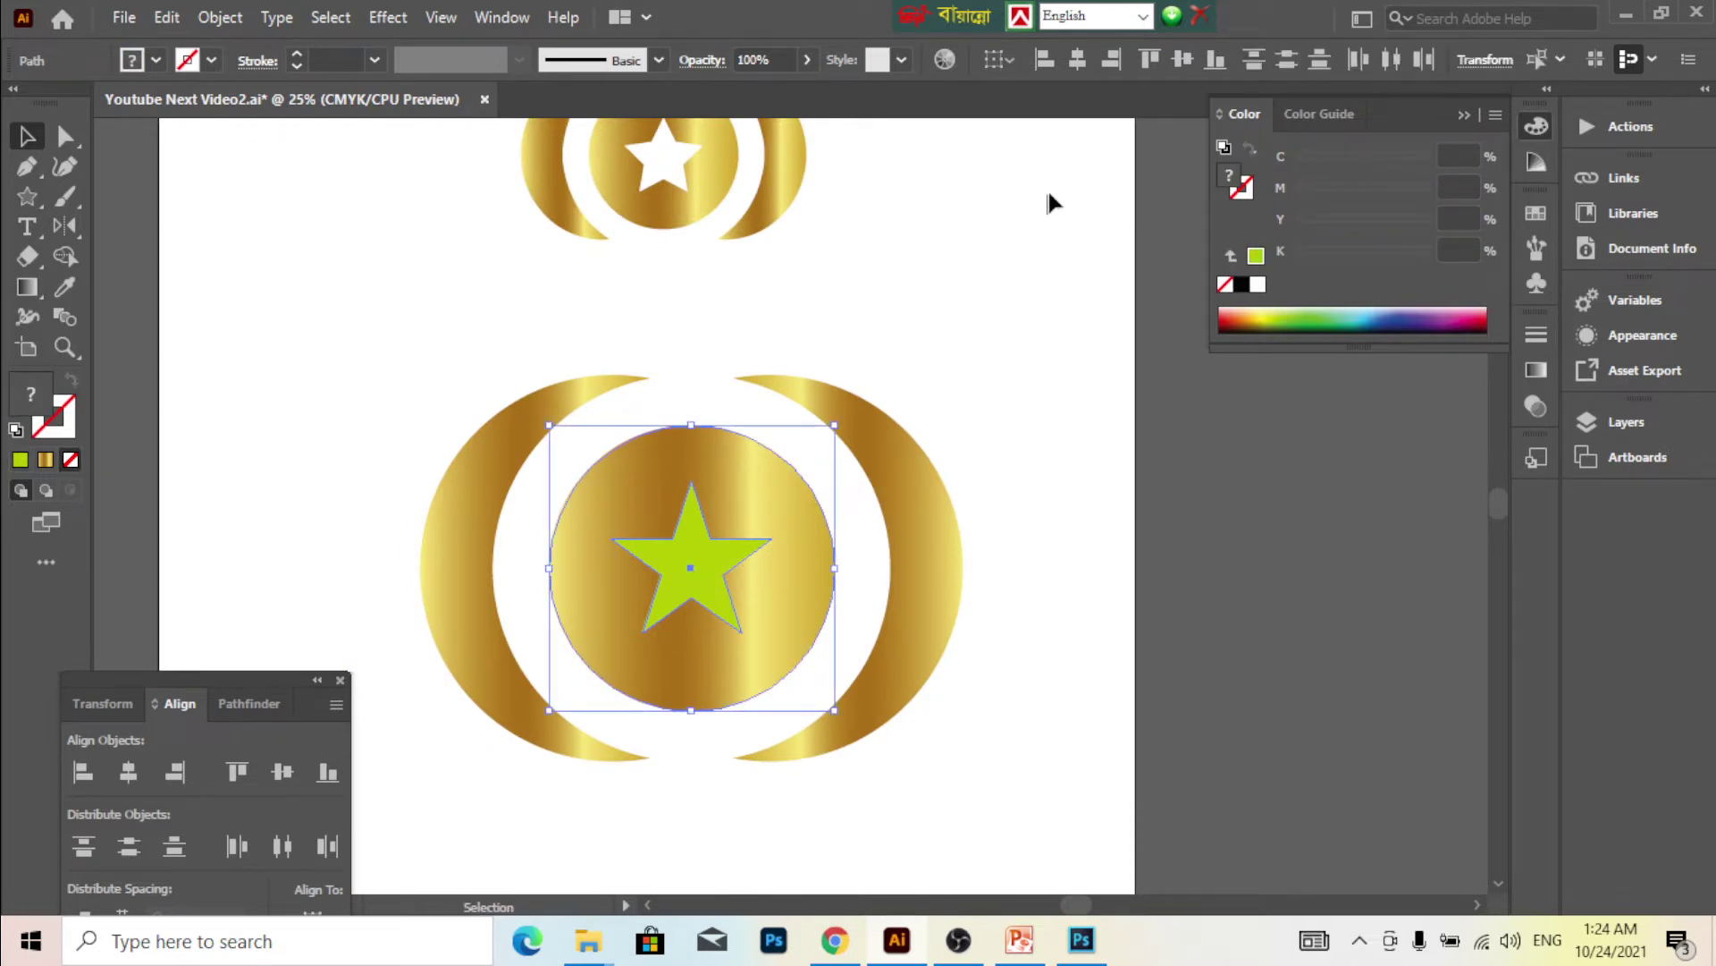
left_click(1078, 61)
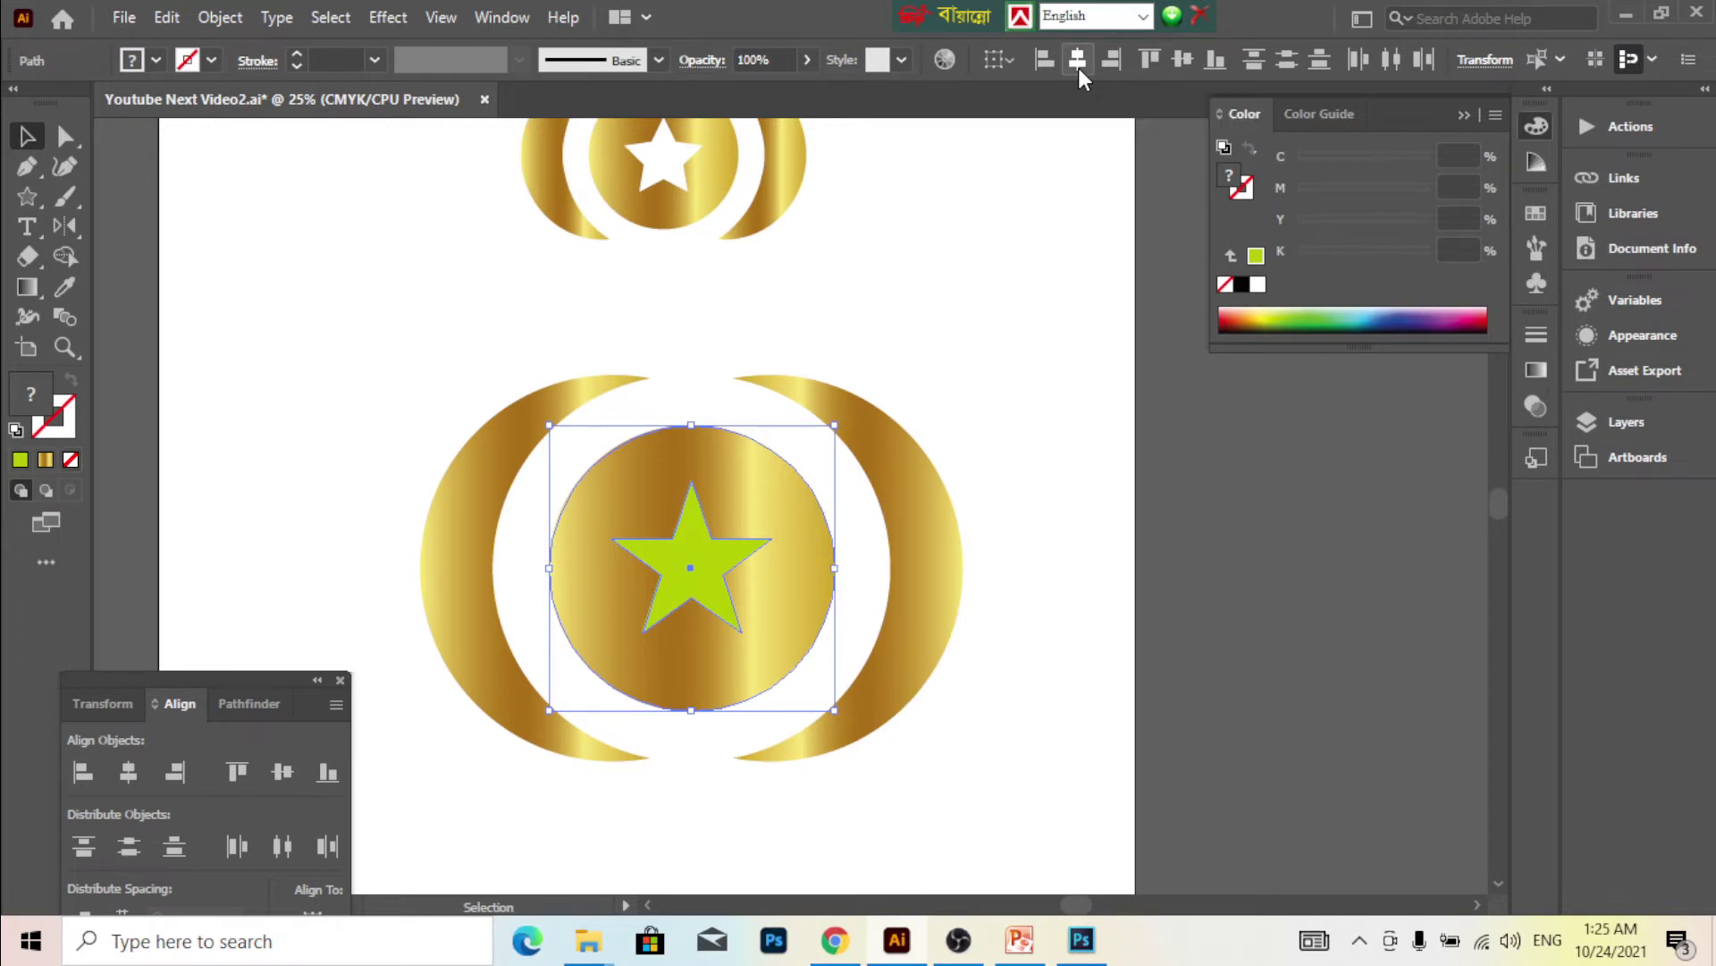
left_click(1177, 62)
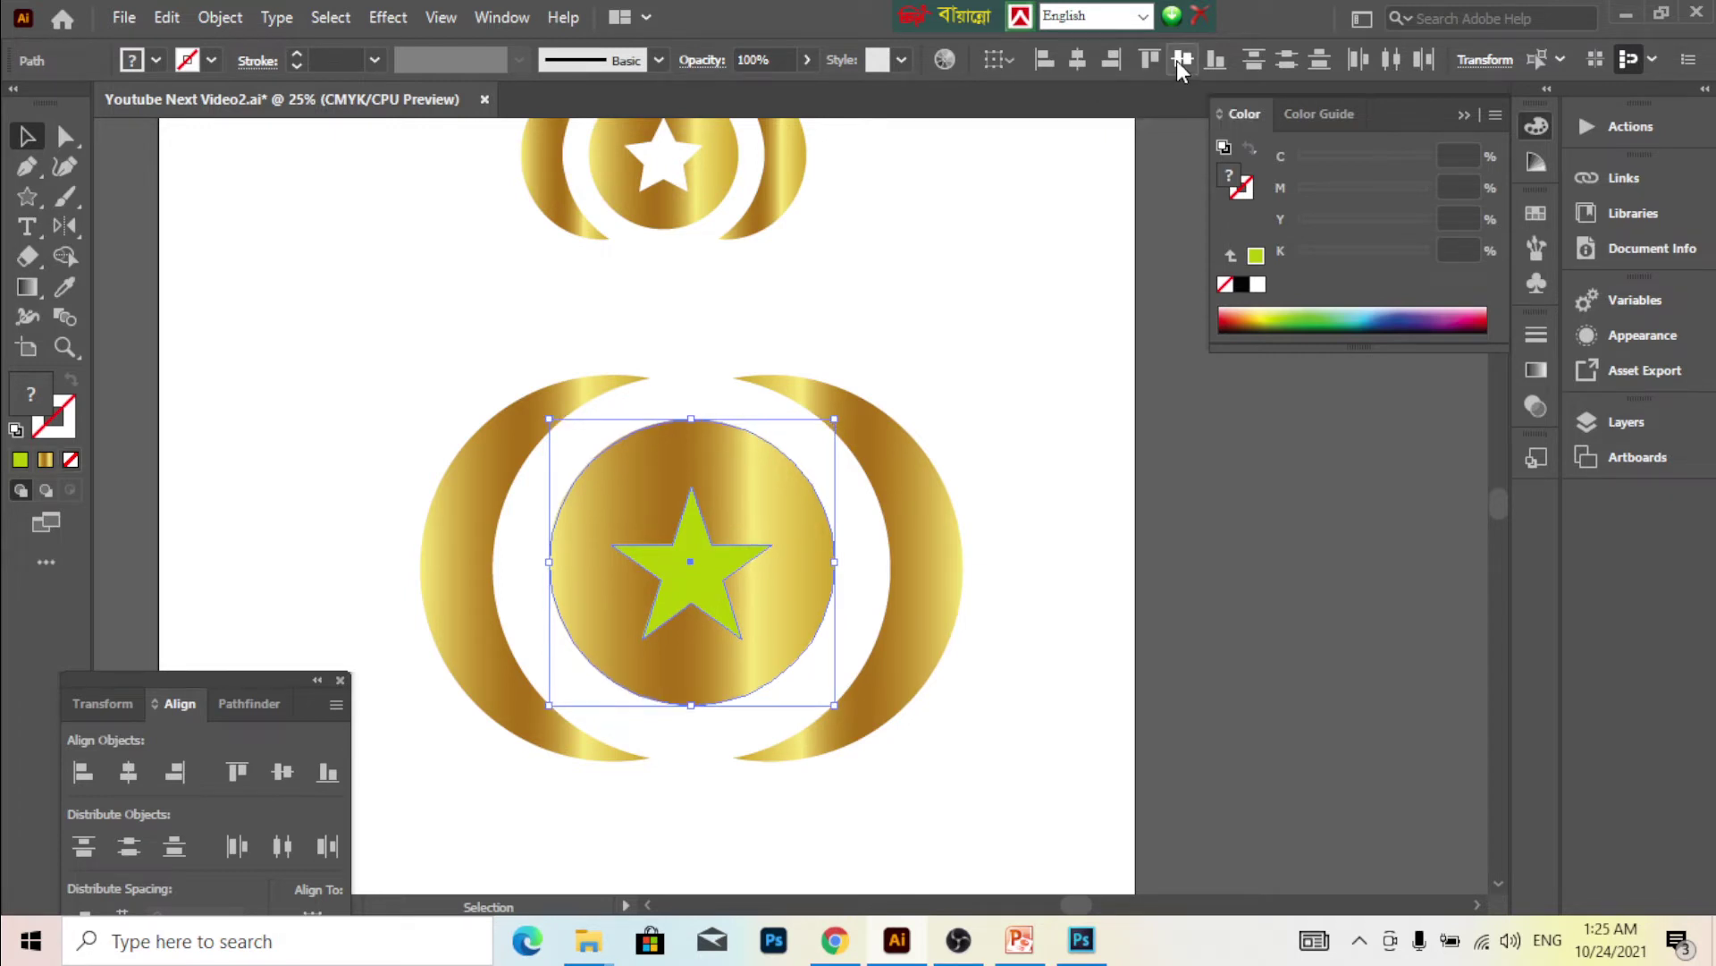
left_click(1087, 428)
- Widen the green star slightly on the gold circle
scroll(787, 633, "down", 1)
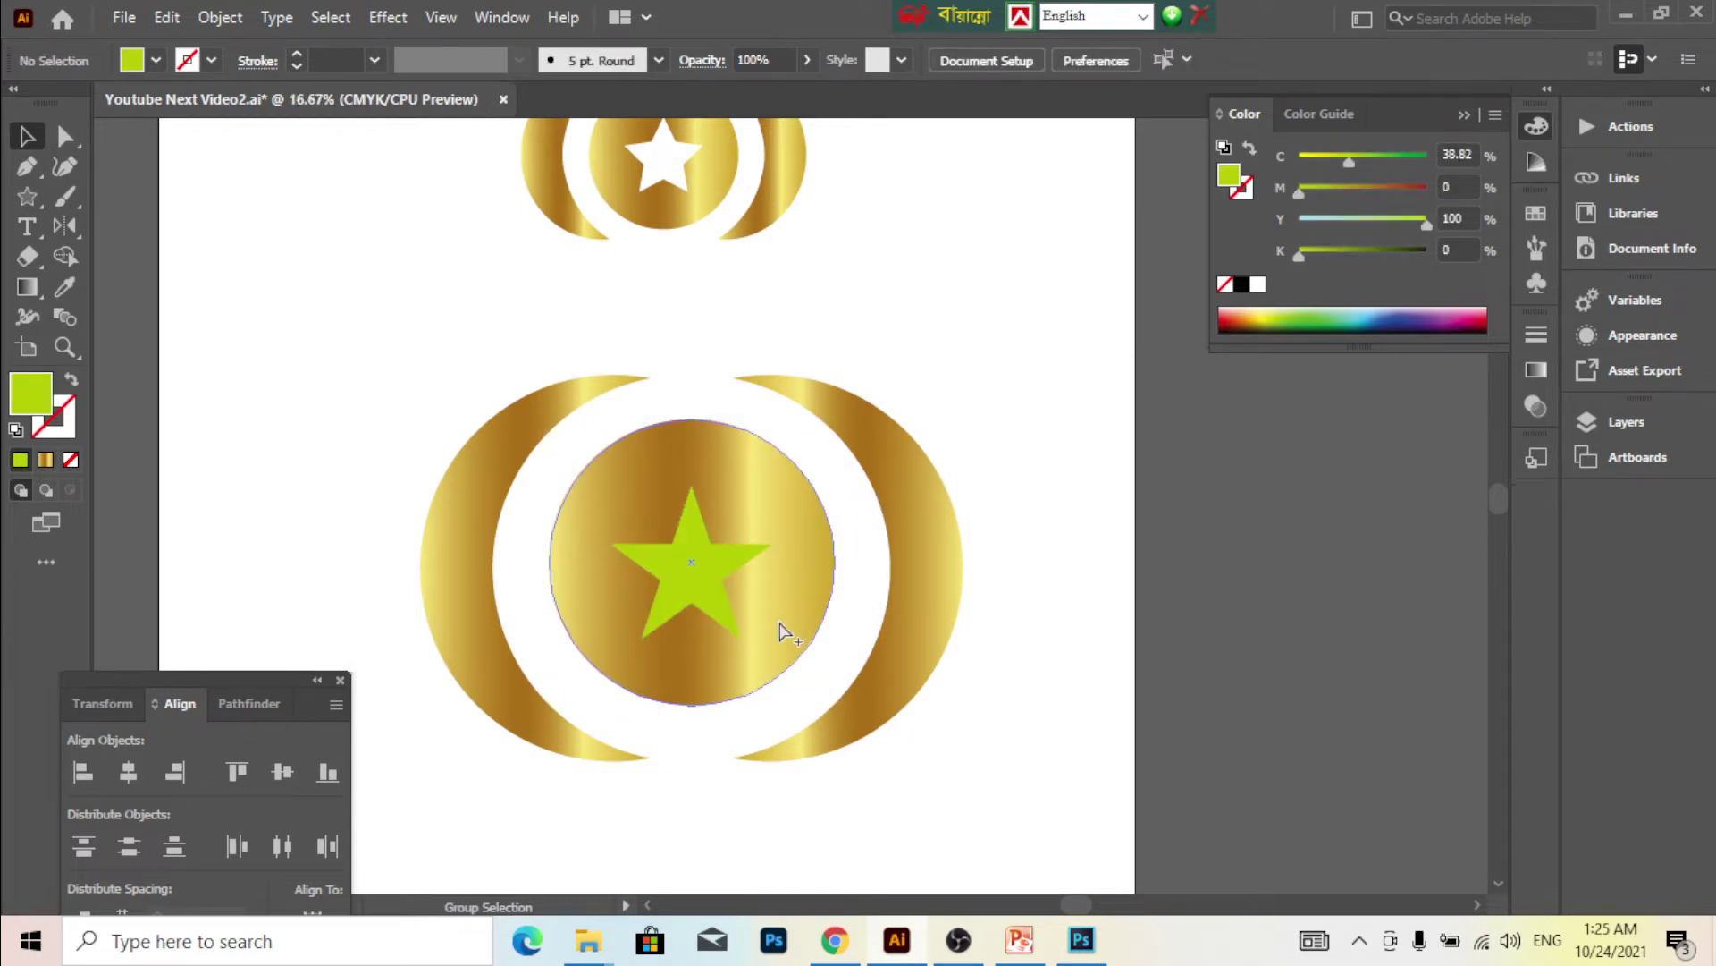
scroll(787, 633, "up", 1)
left_click(783, 600)
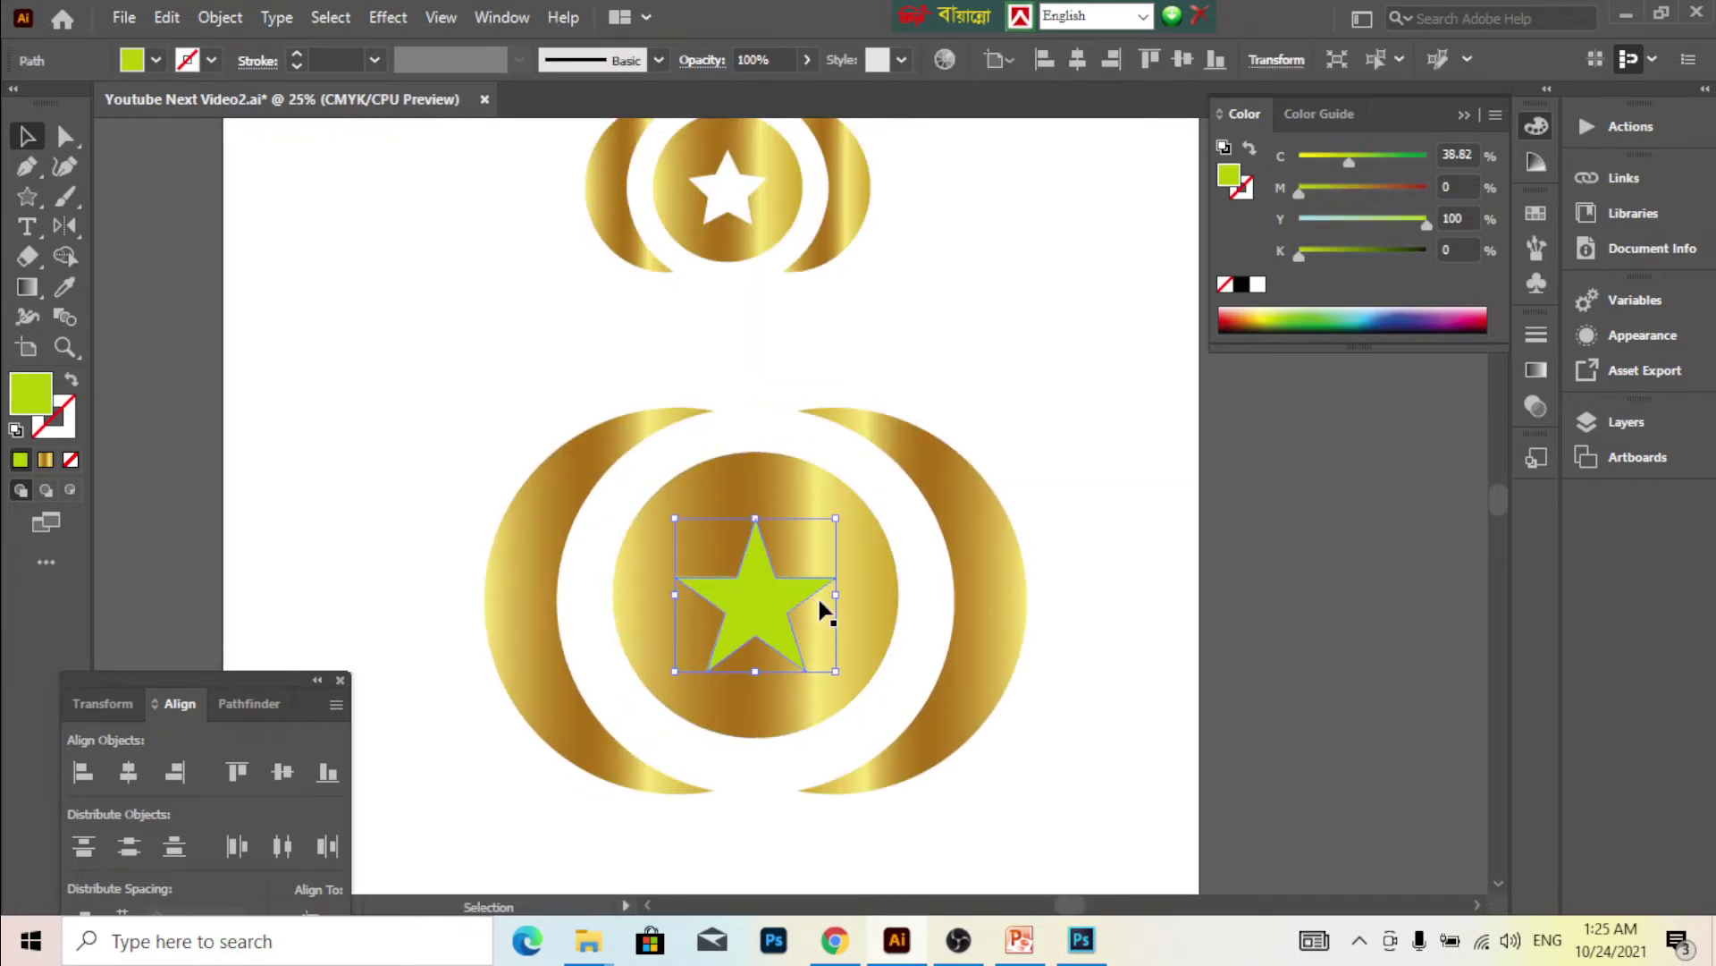
scroll(787, 599, "up", 2)
left_click_drag(893, 600, 922, 600)
left_click(1085, 532)
left_click(1029, 534)
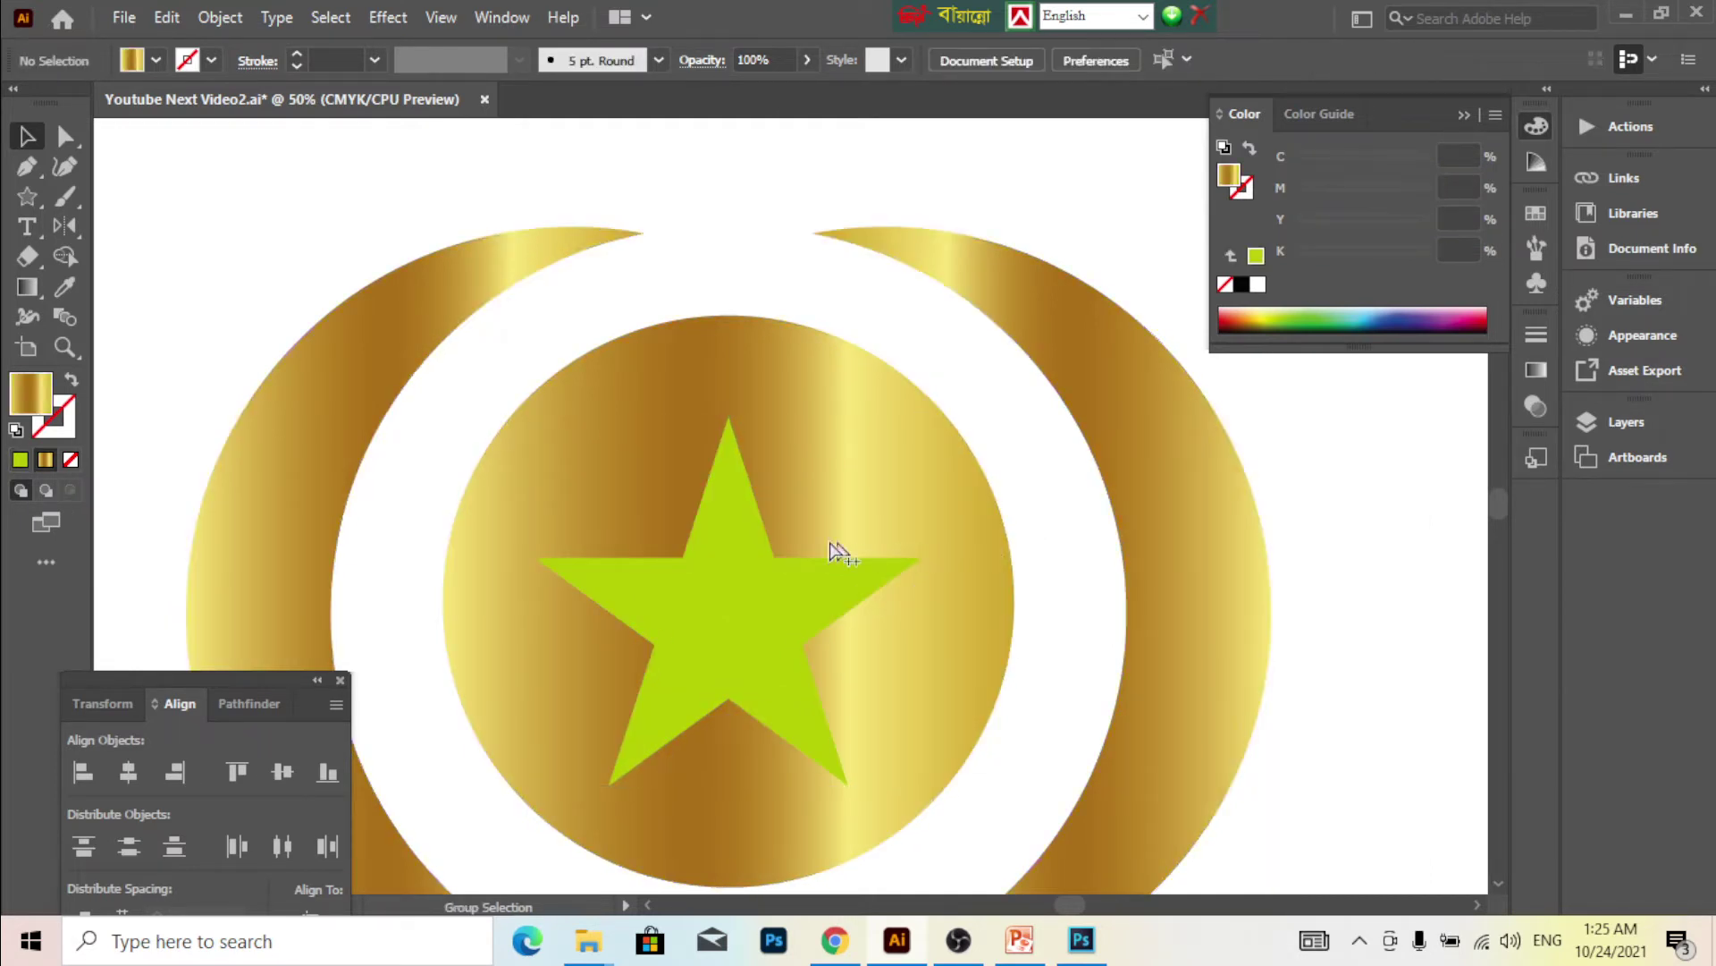
- Check the centred star and leave the gold circle selected
scroll(834, 548, "down", 5)
scroll(804, 605, "down", 2)
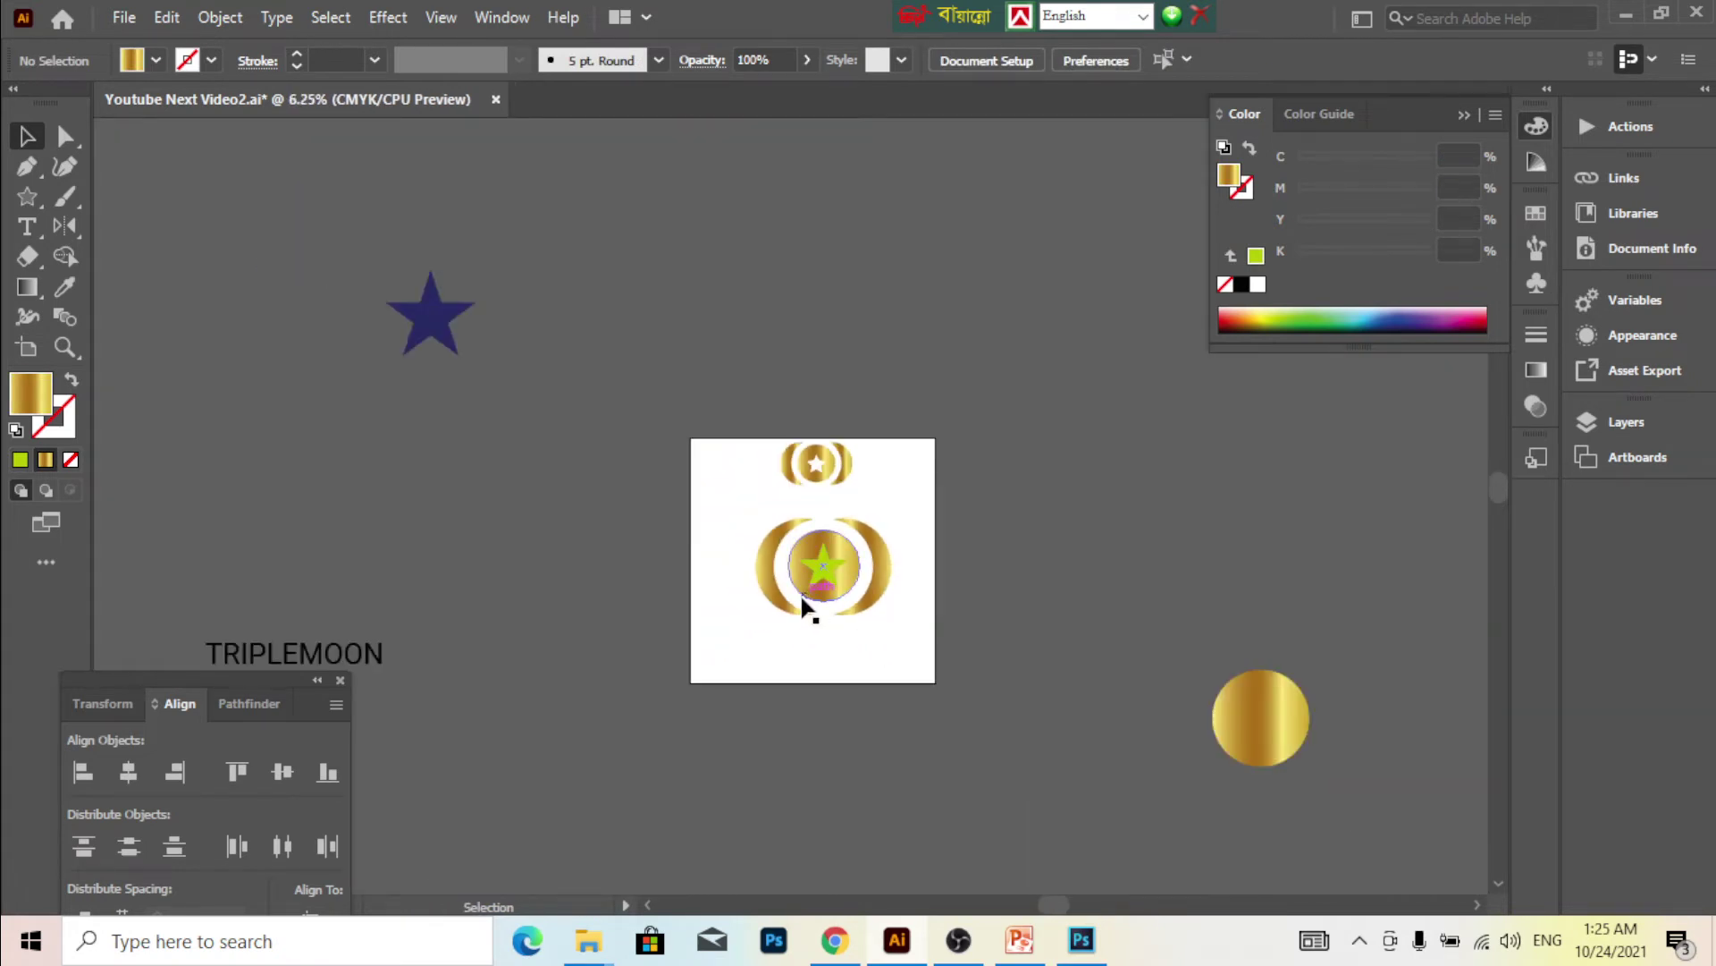
scroll(836, 601, "up", 3)
scroll(836, 605, "up", 2)
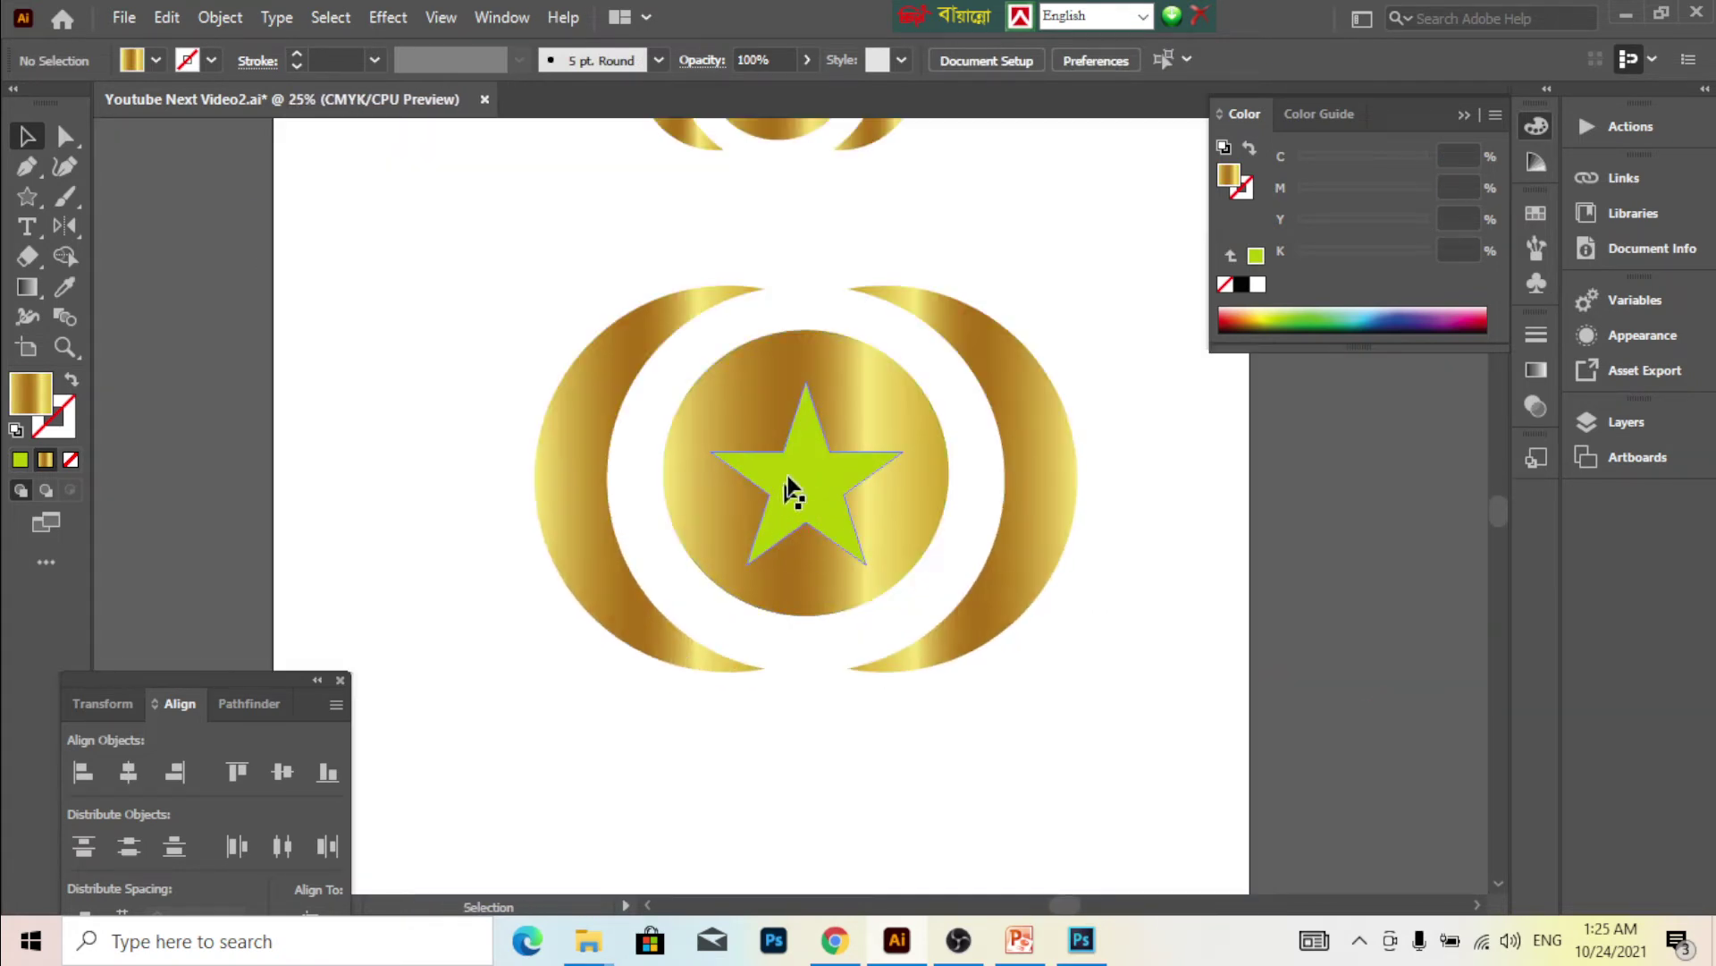
left_click(797, 461)
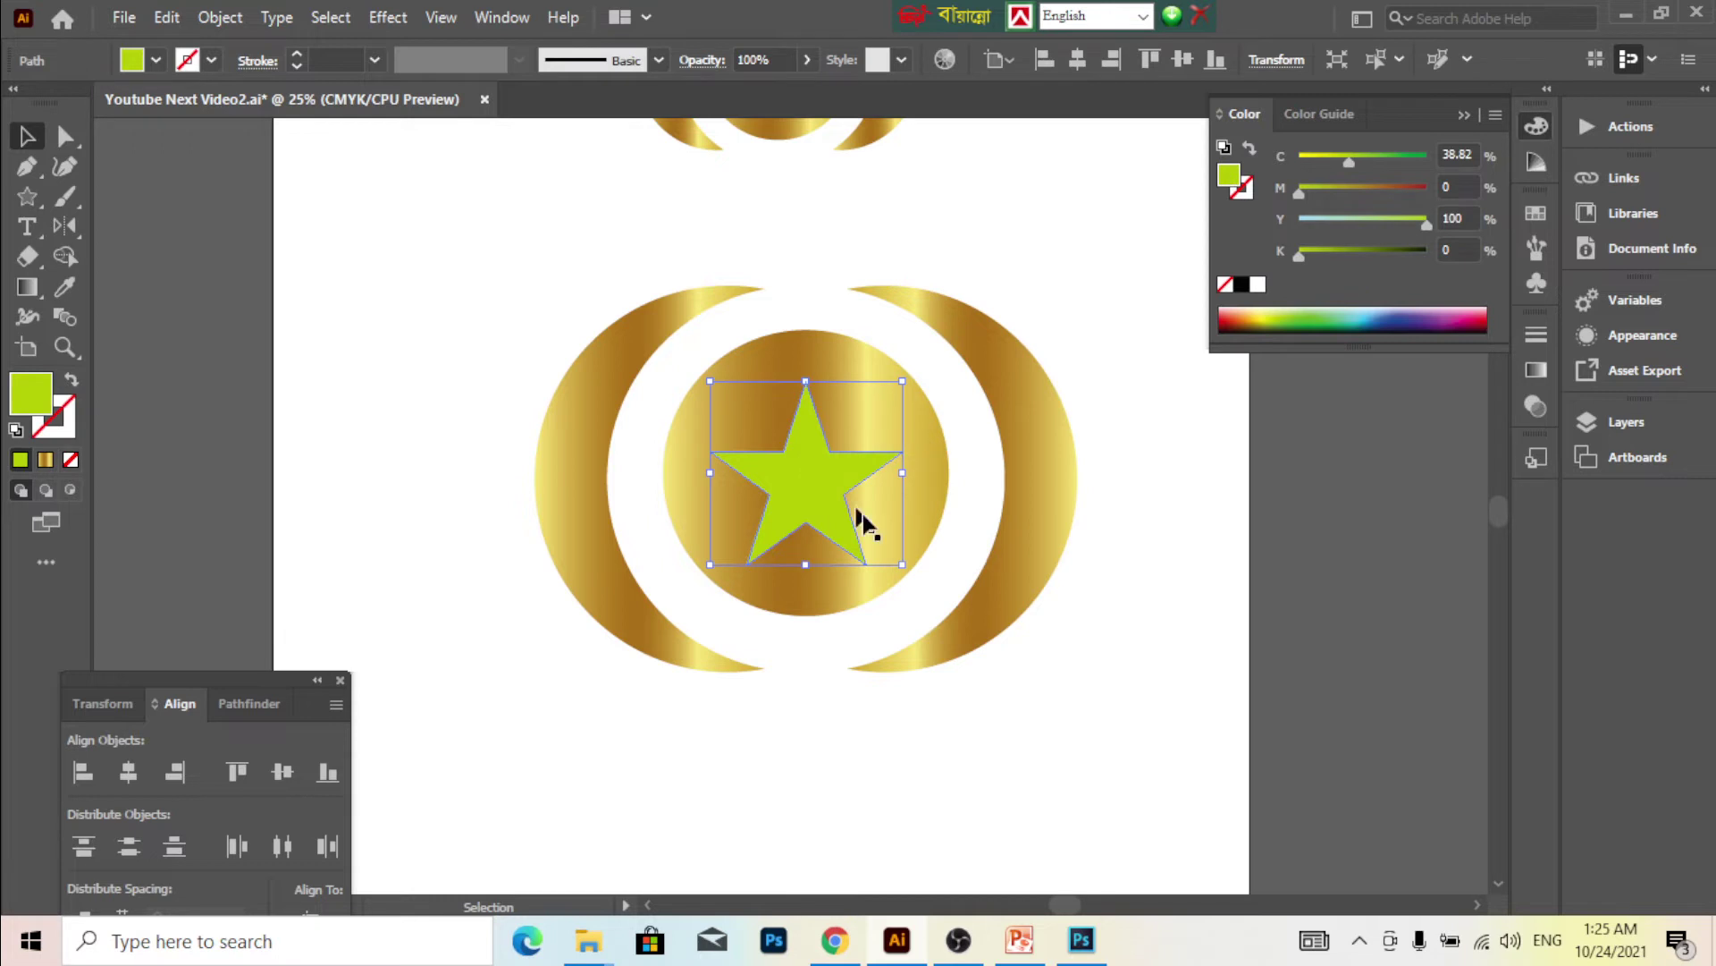
left_click(994, 524)
scroll(994, 518, "up", 2)
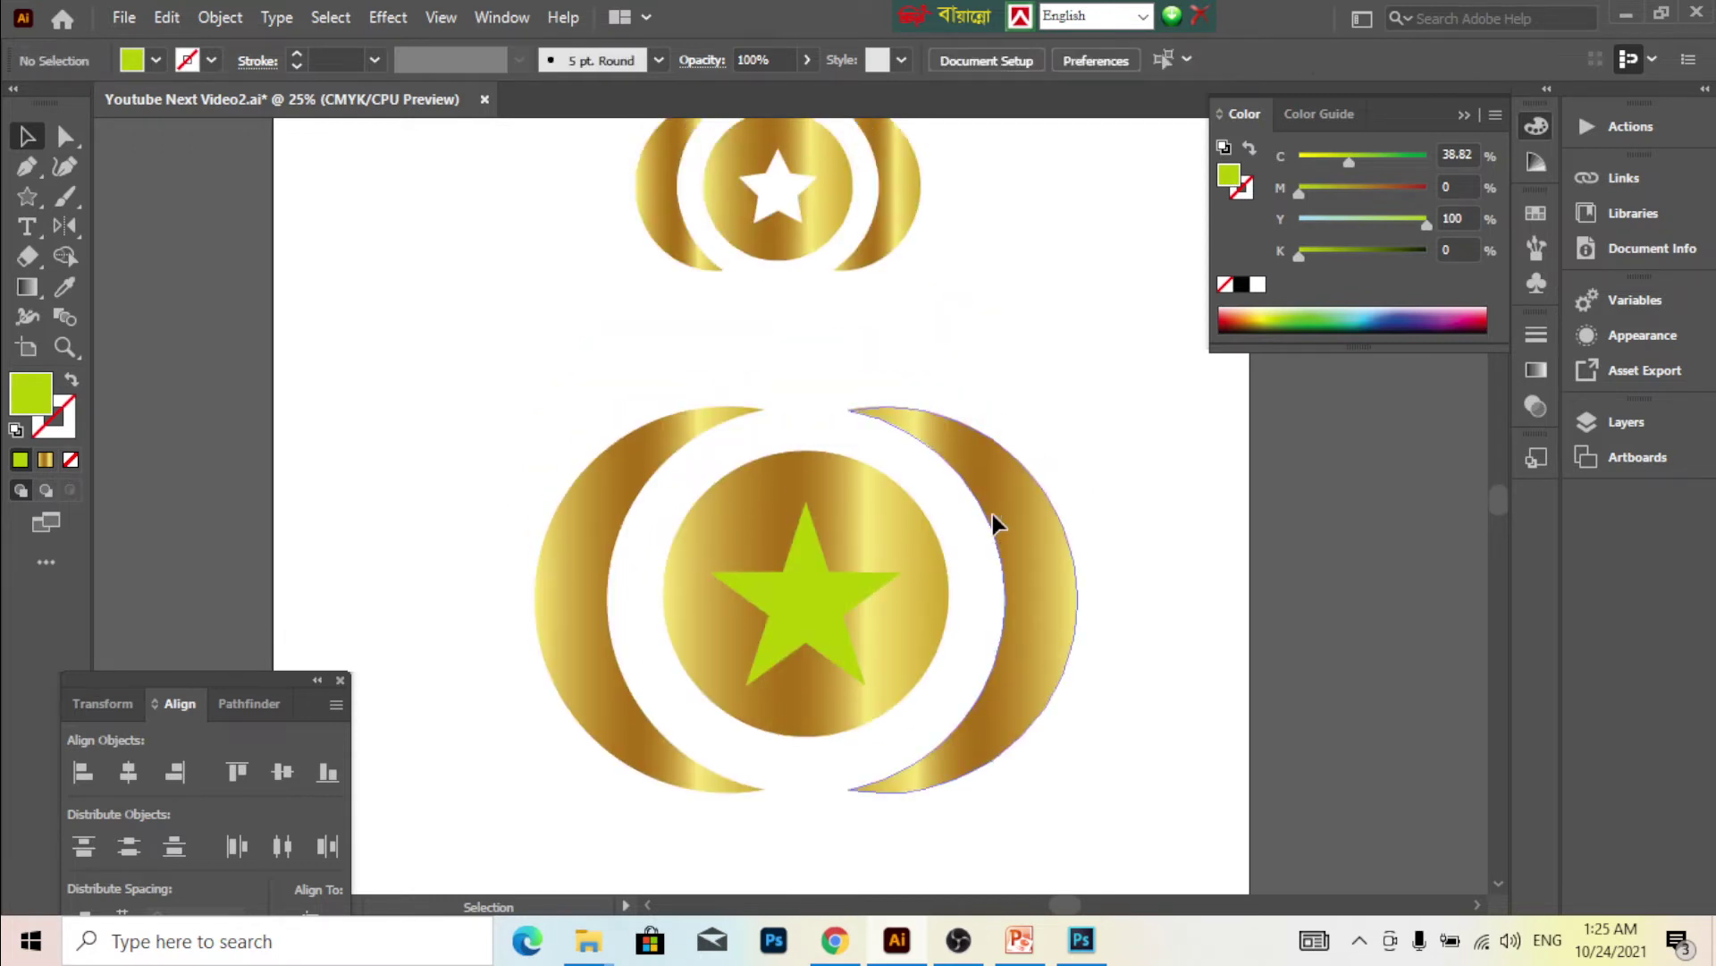
scroll(992, 523, "down", 2)
scroll(805, 537, "down", 1, "alt")
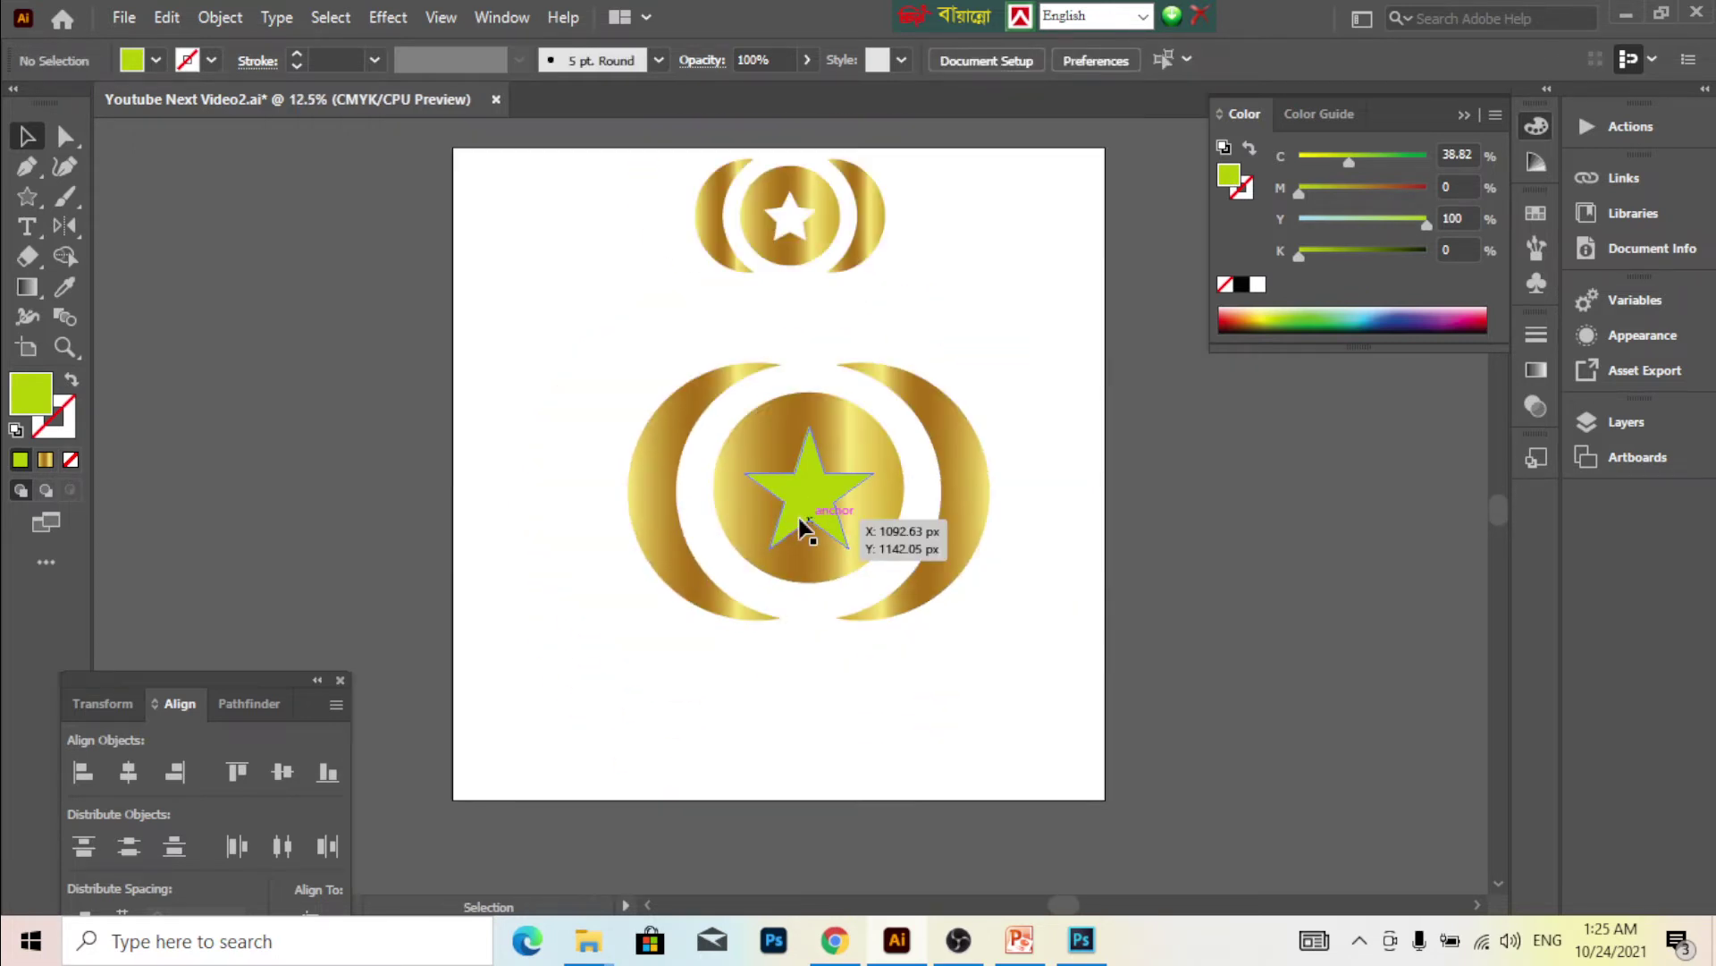
scroll(805, 528, "up", 2, "alt")
left_click(863, 424)
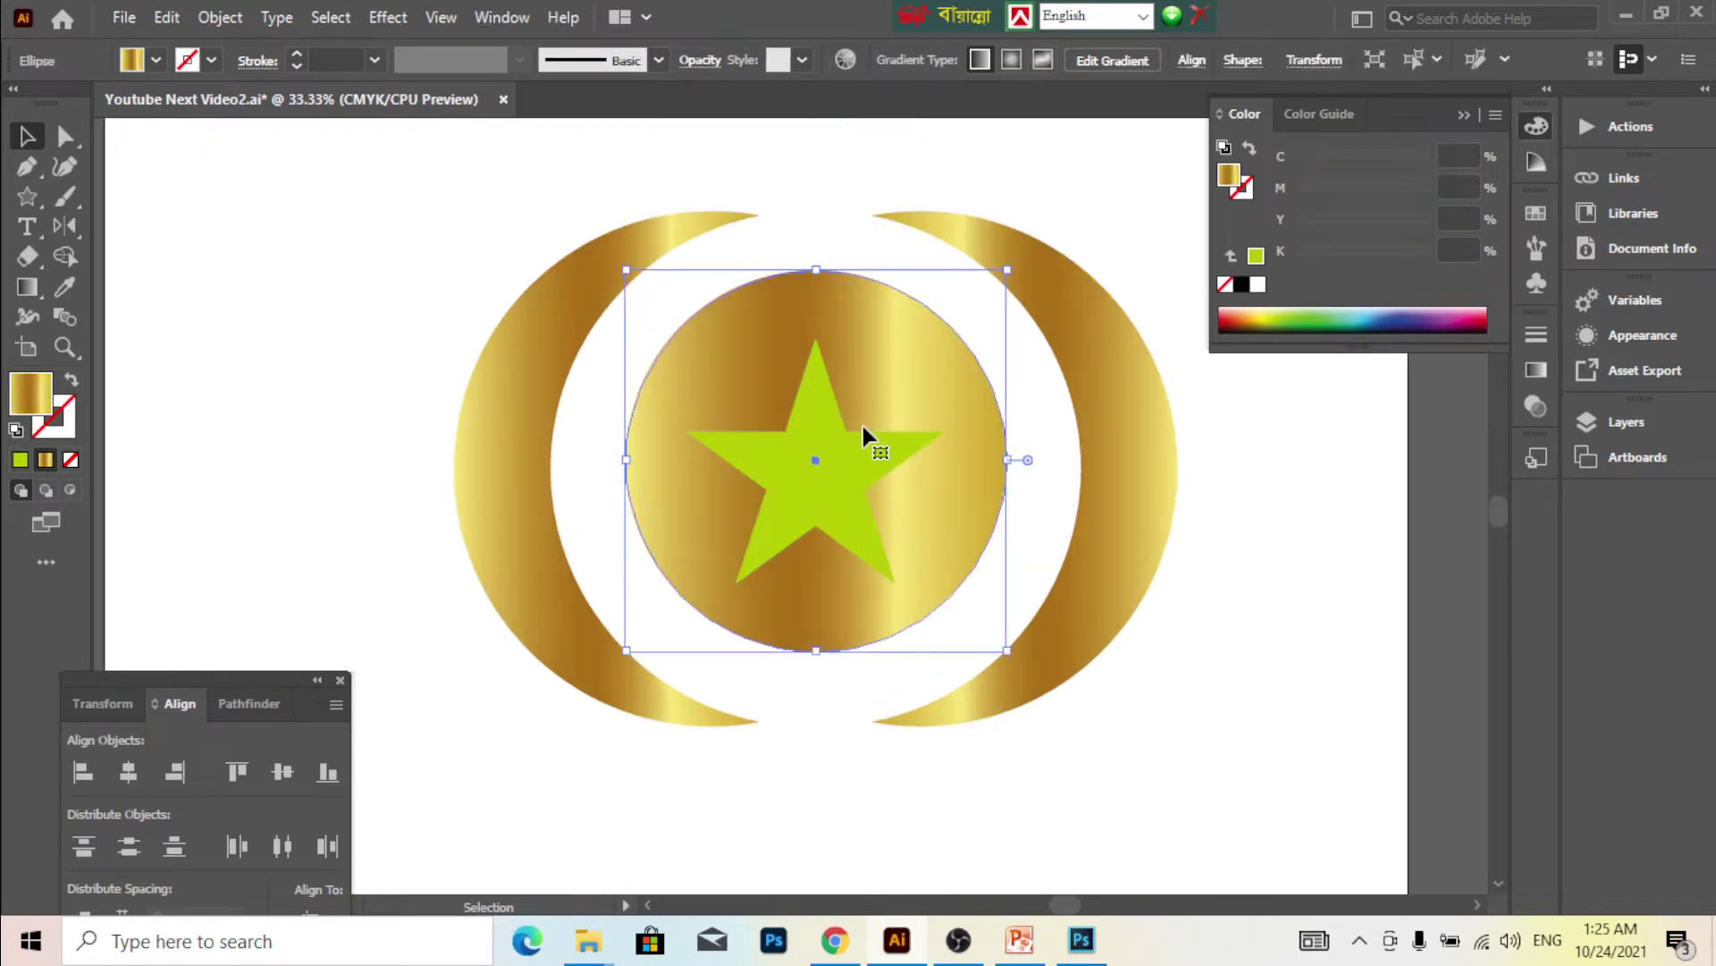
scroll(849, 451, "up", 2, "alt")
scroll(832, 469, "up", 1, "alt")
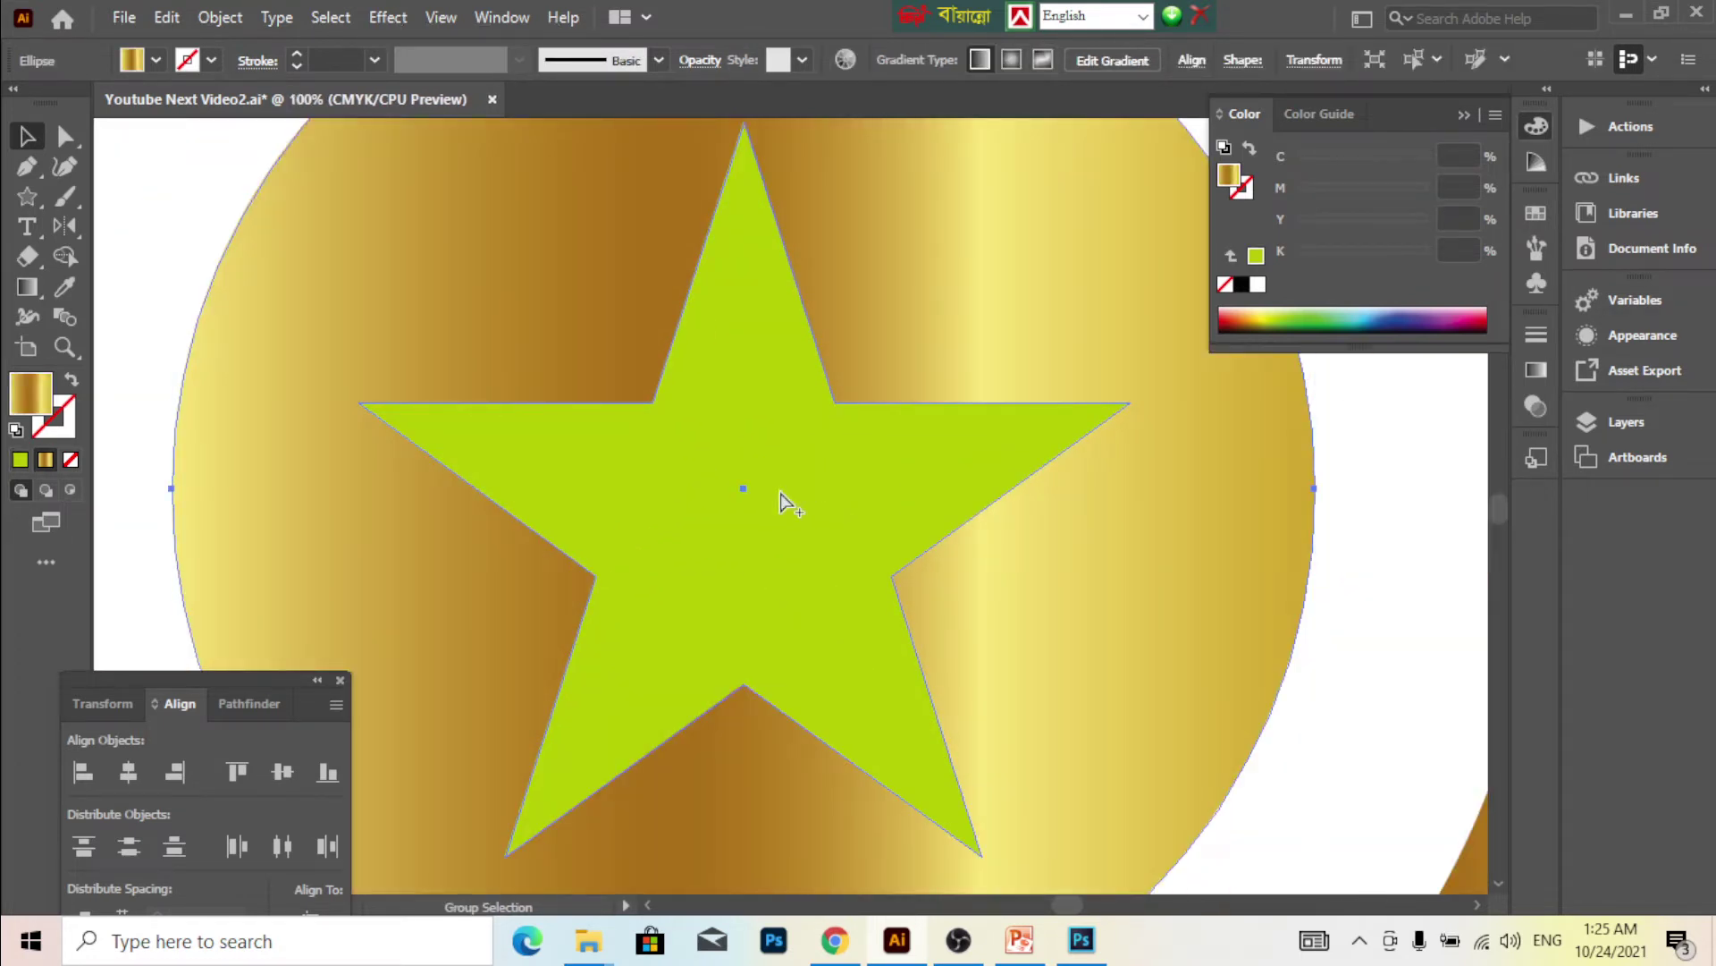
scroll(784, 501, "down", 2, "alt")
scroll(784, 501, "down", 1, "alt")
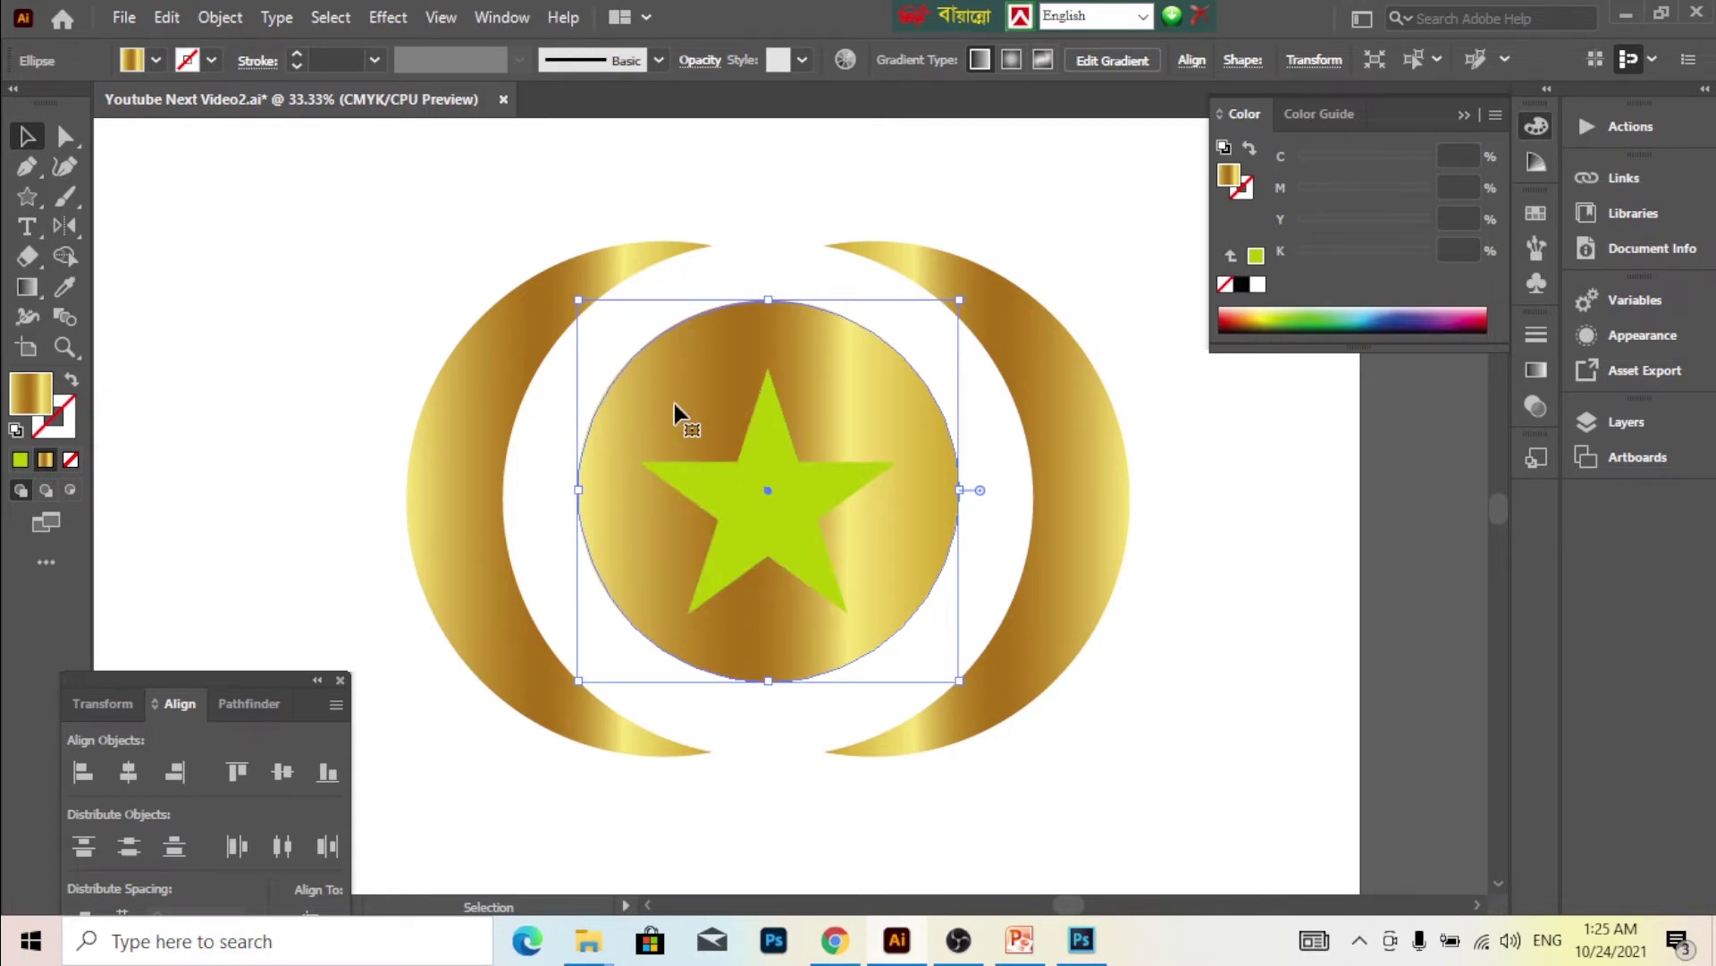
- Subtract the star from the gold circle with Pathfinder Minus Front, leaving a star-shaped hole
left_click(762, 617, "shift")
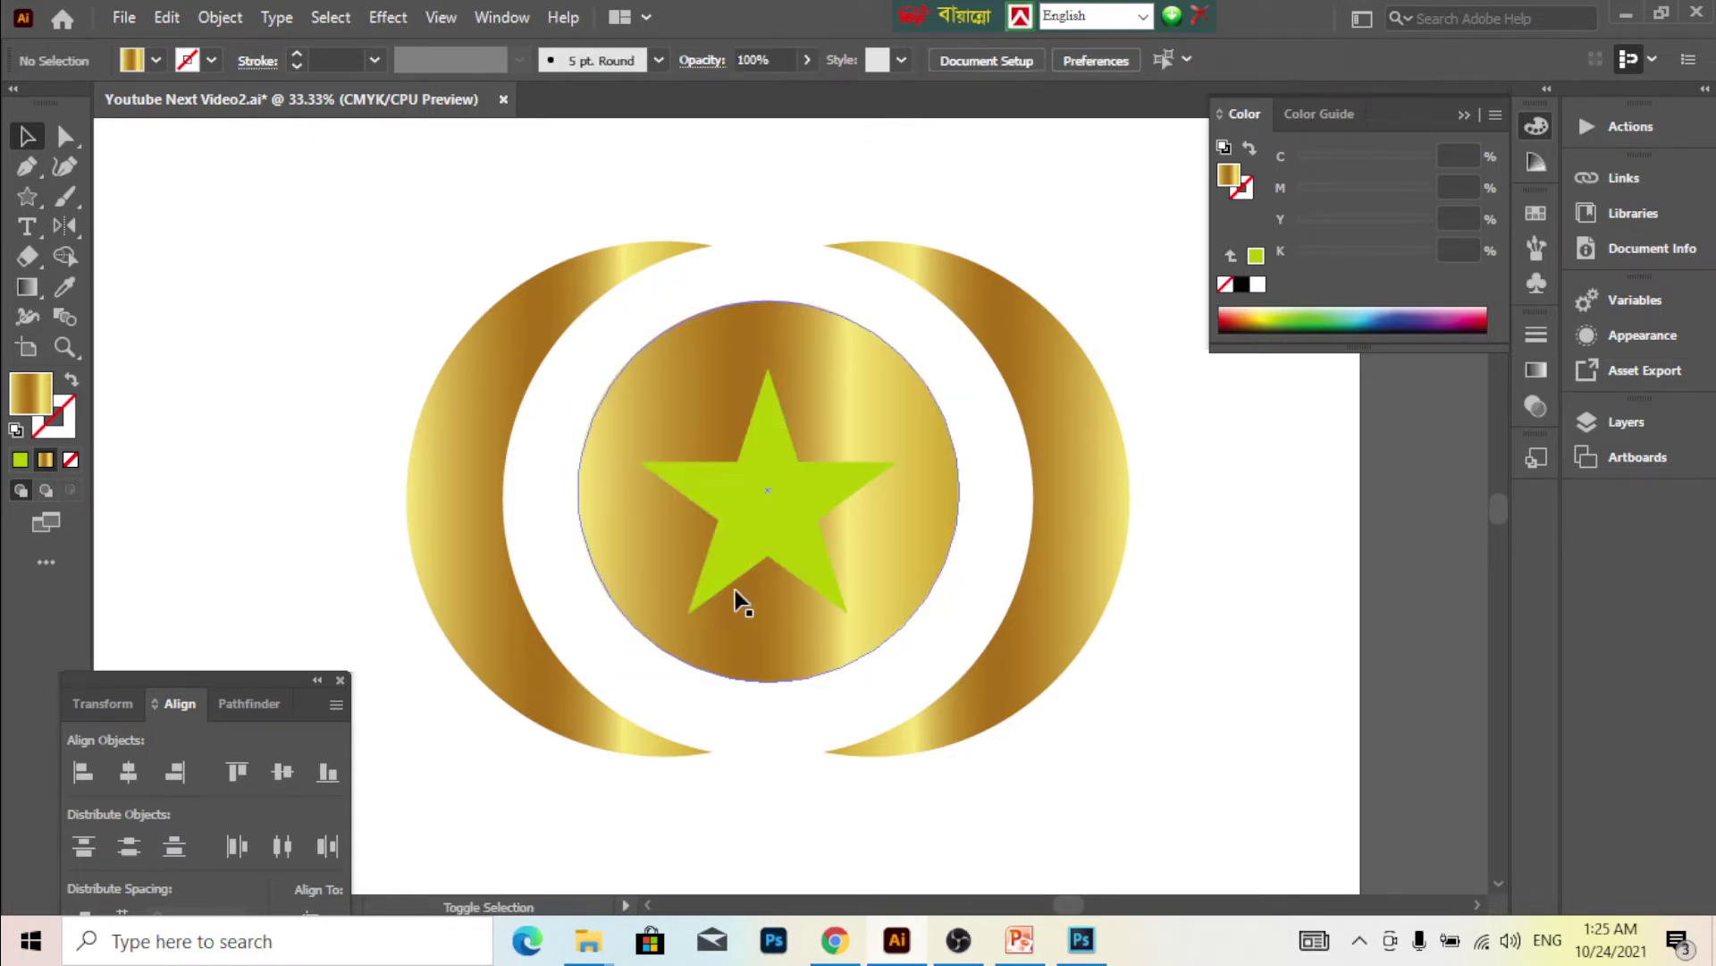
left_click(735, 593, "shift")
left_click(729, 499, "shift")
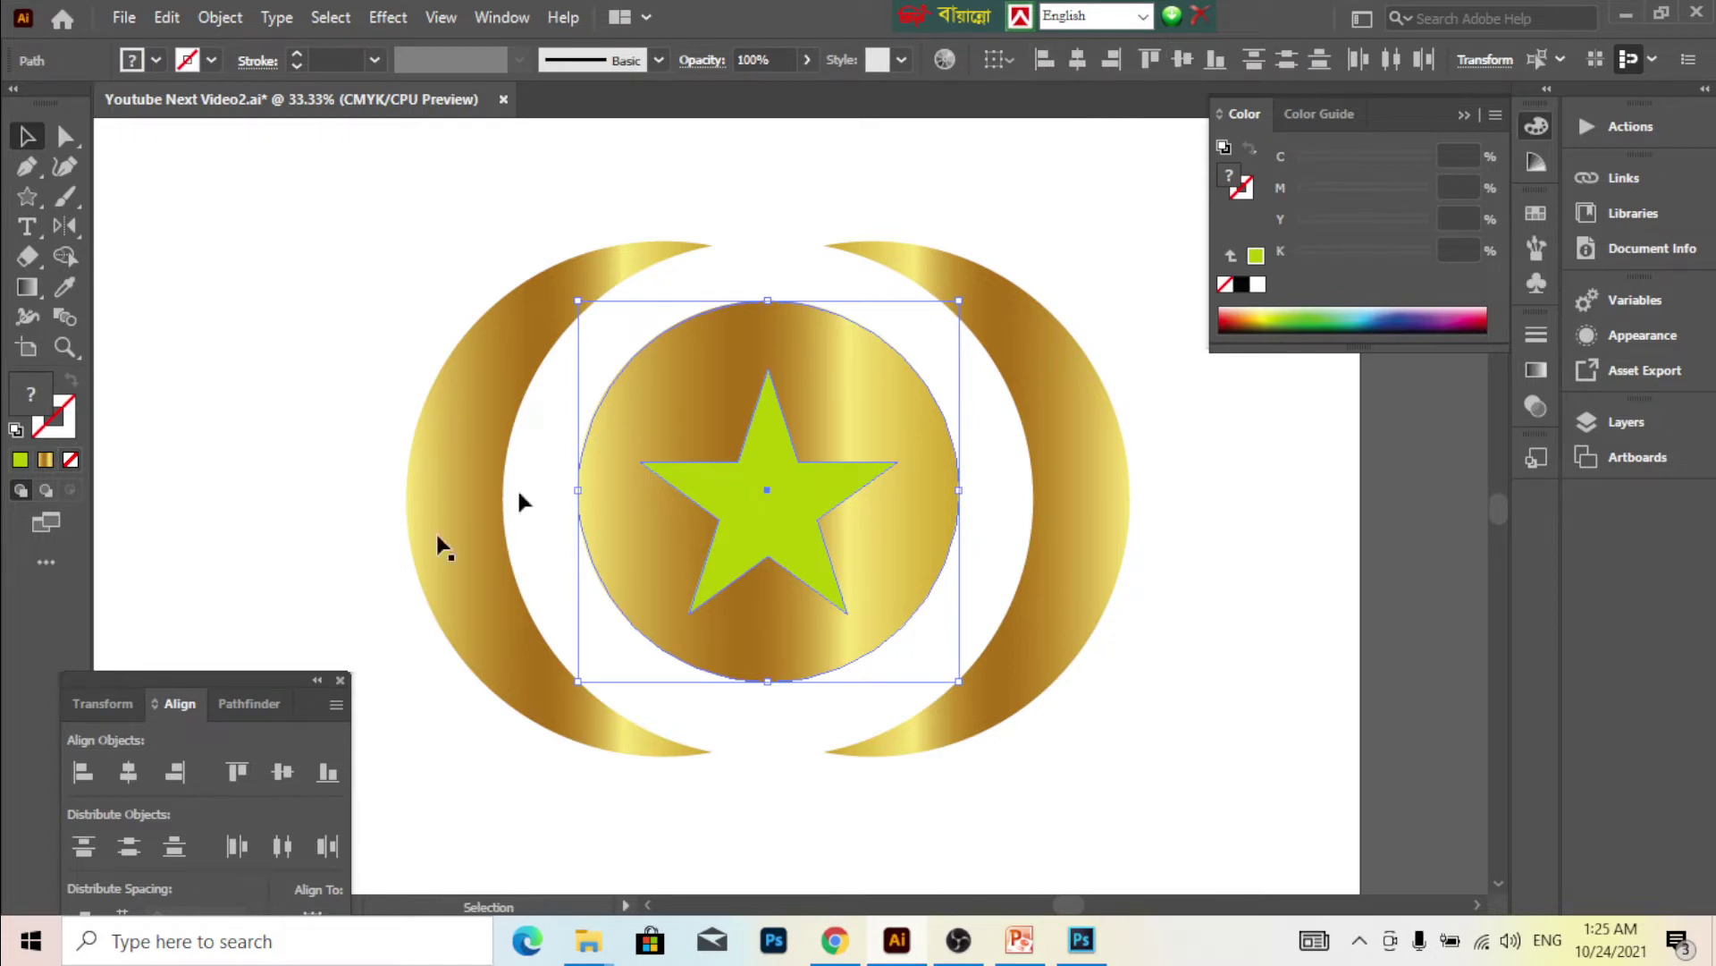
left_click(262, 707)
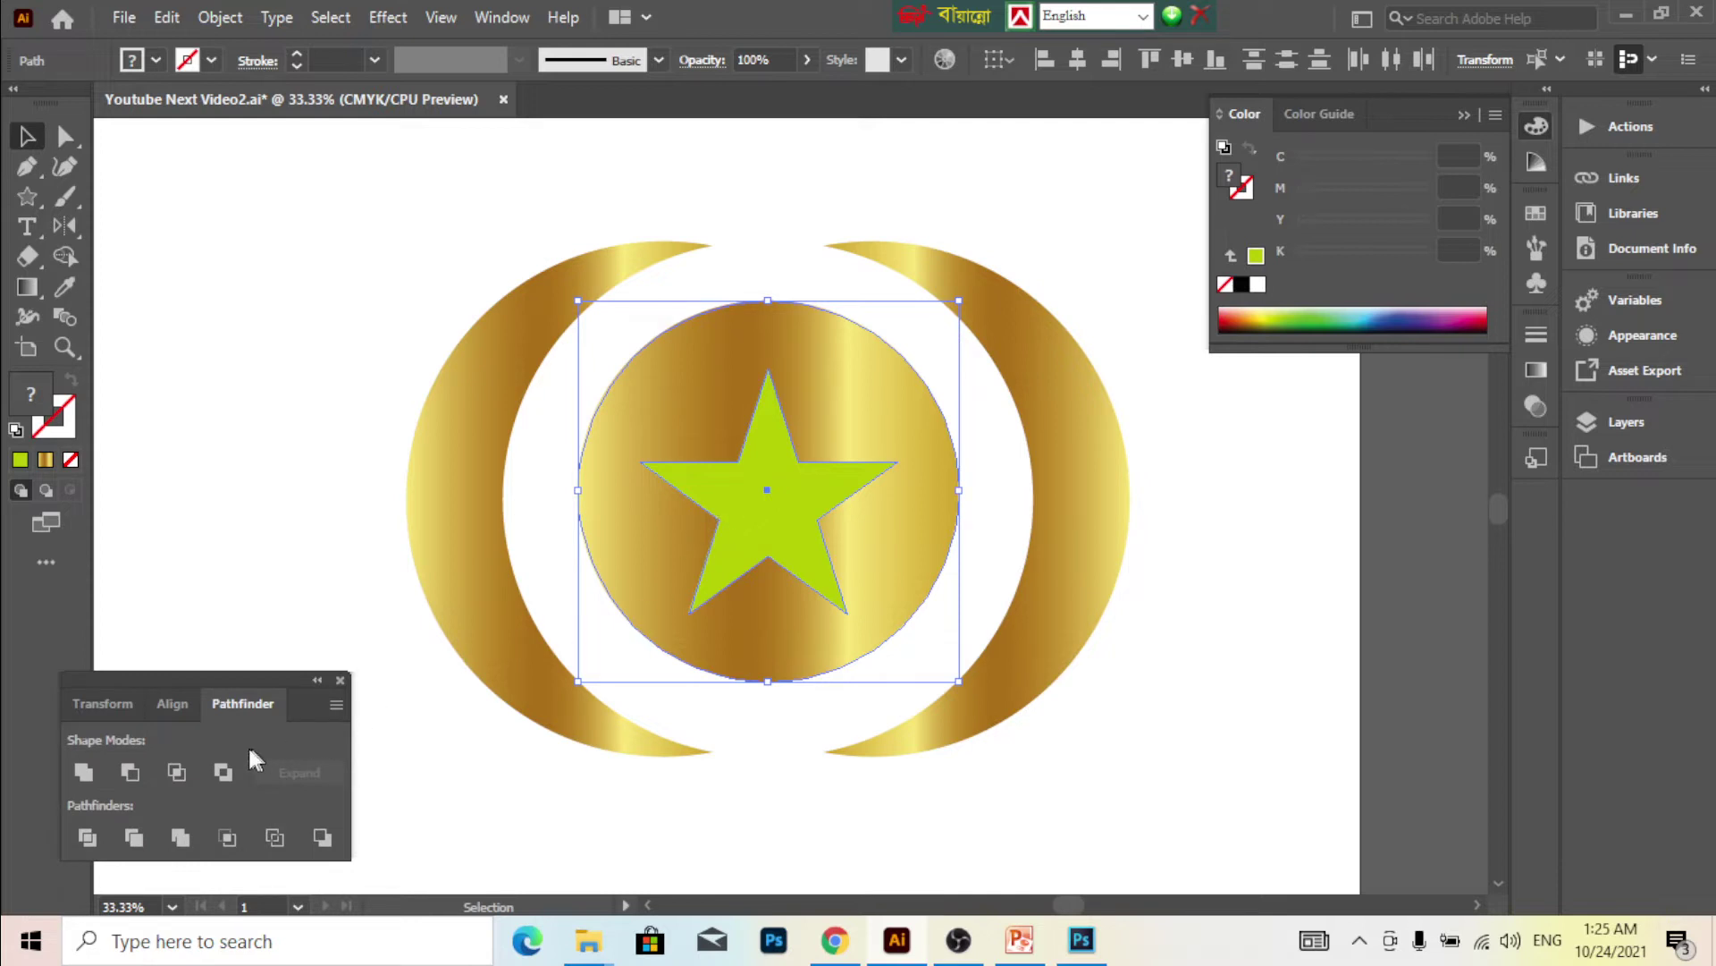
left_click(131, 772)
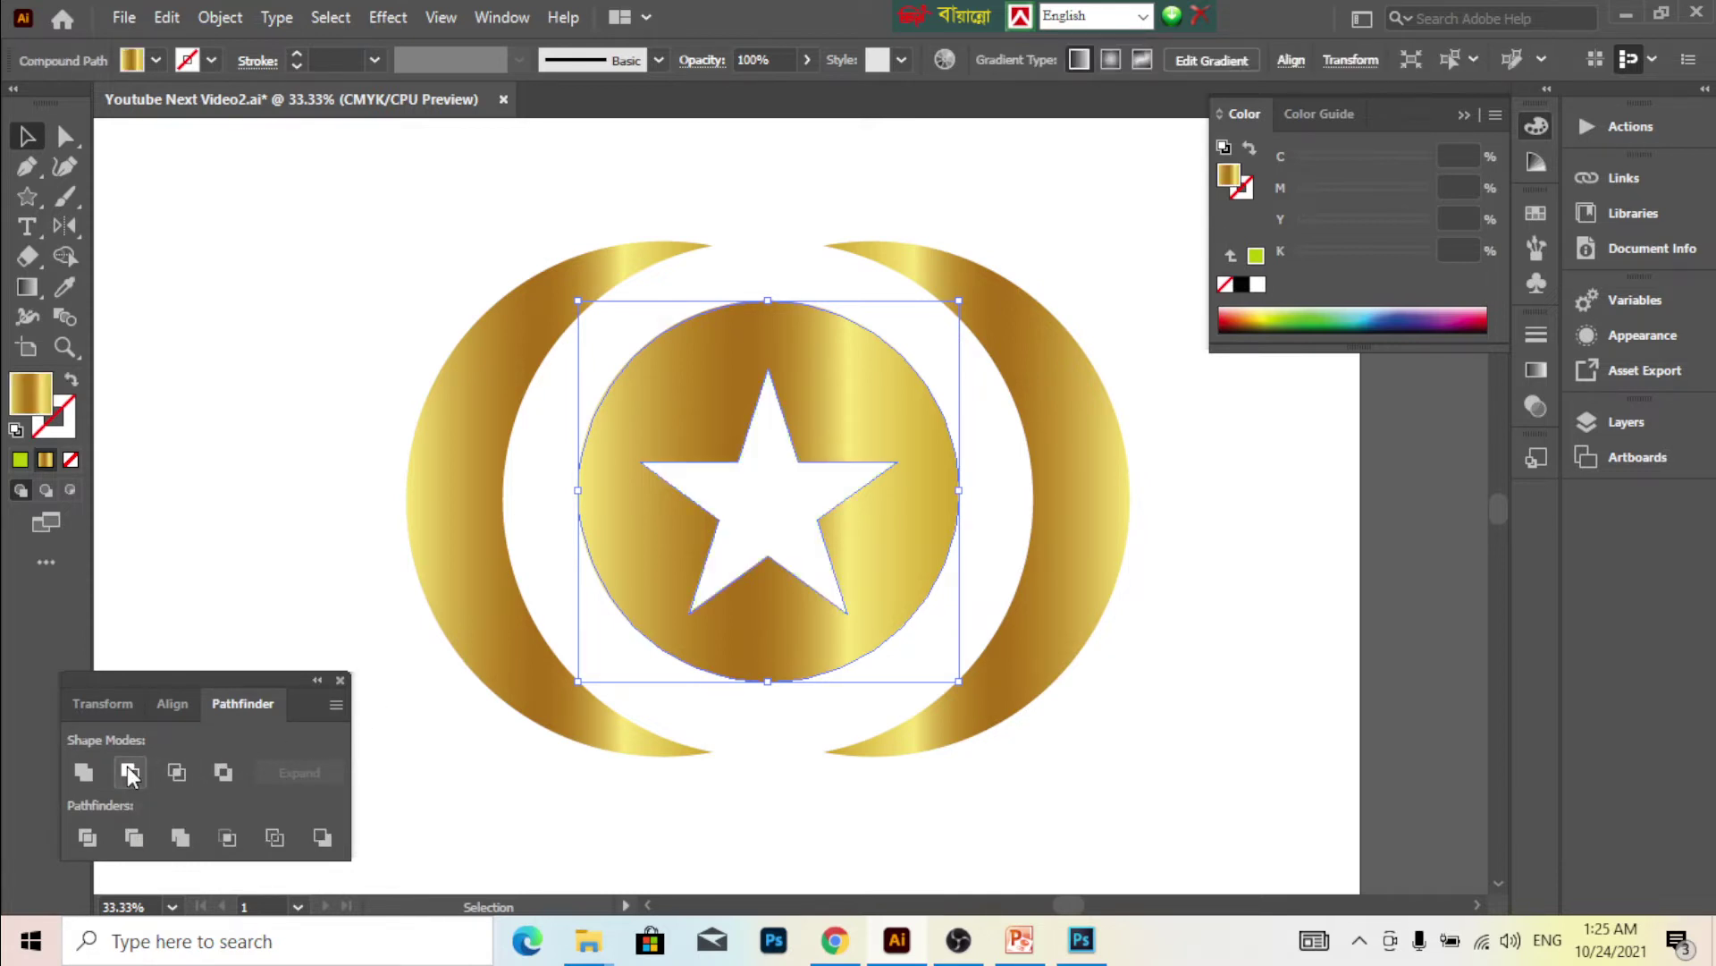
left_click(283, 334)
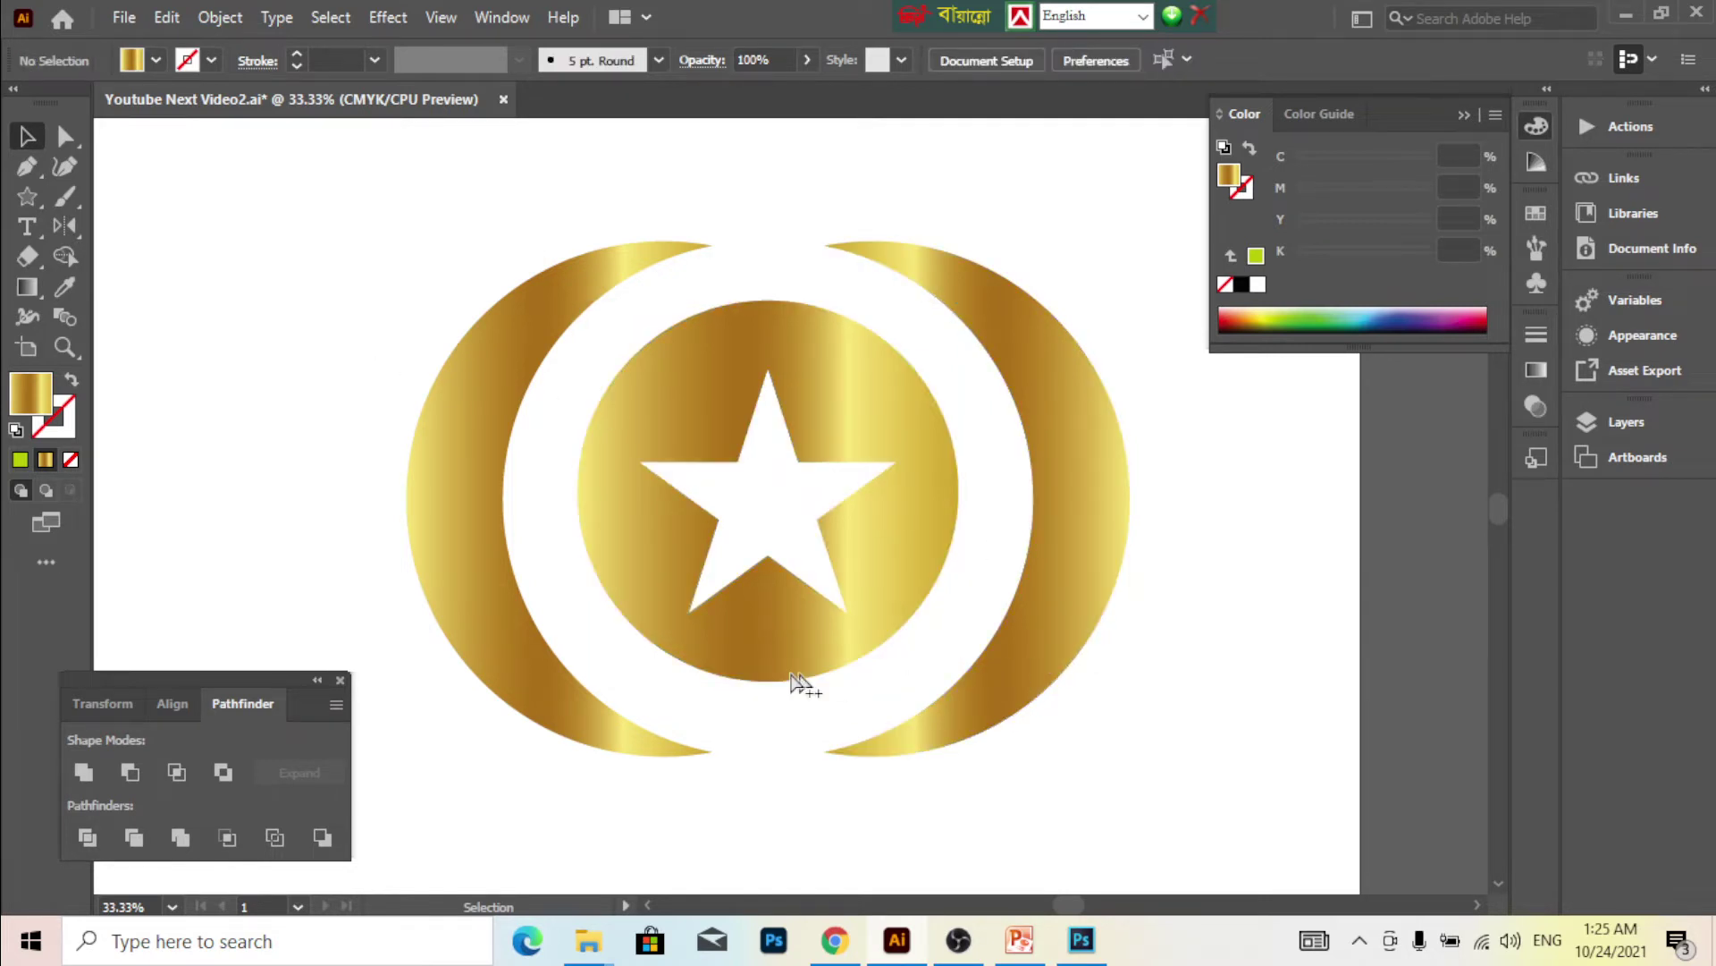
scroll(778, 677, "down", 2)
scroll(780, 625, "up", 2)
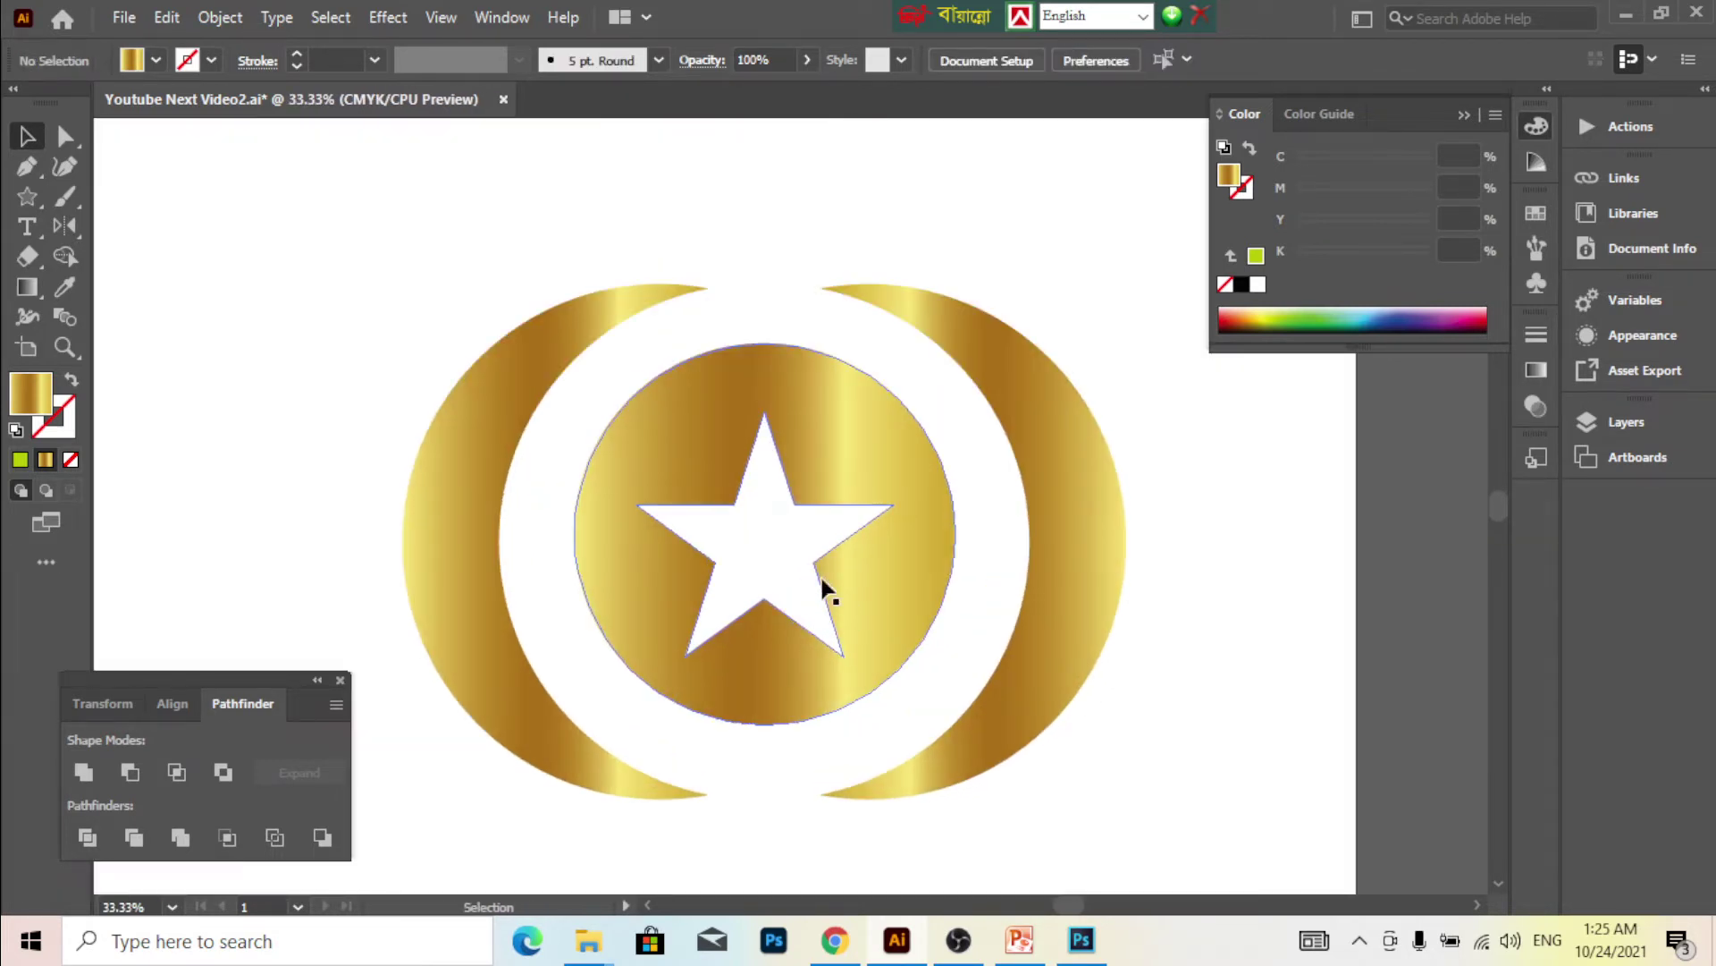
scroll(813, 581, "up", 3)
scroll(805, 626, "up", 2)
scroll(804, 682, "down", 4)
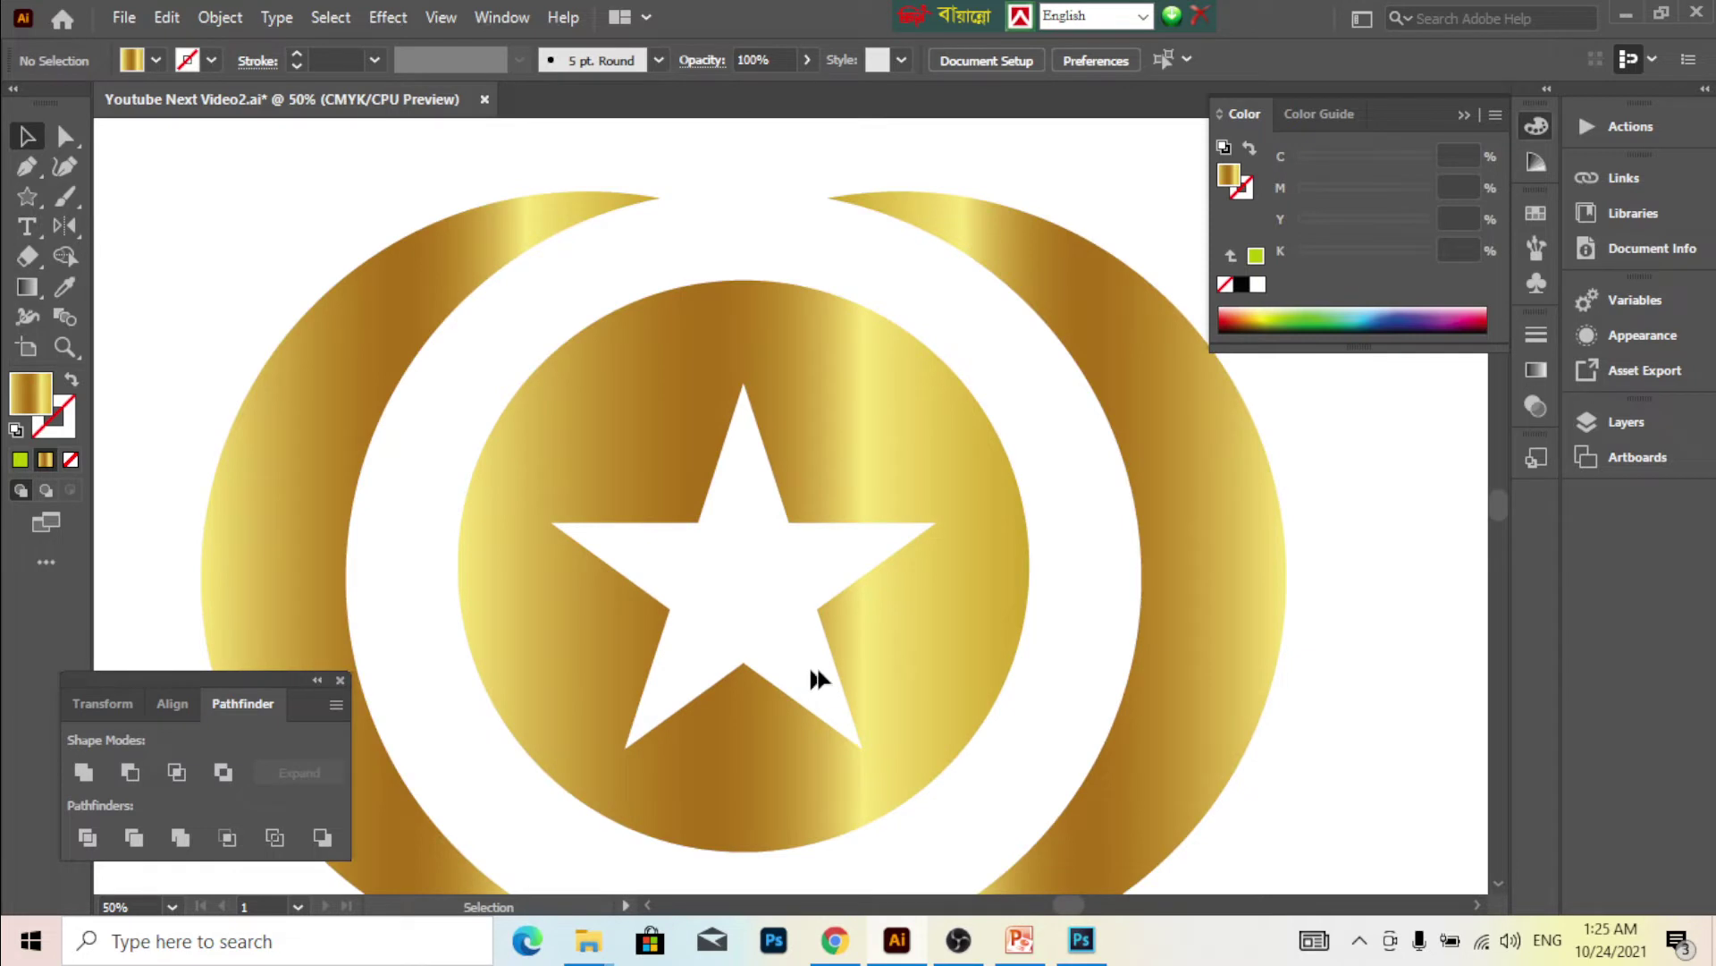
scroll(804, 666, "down", 1)
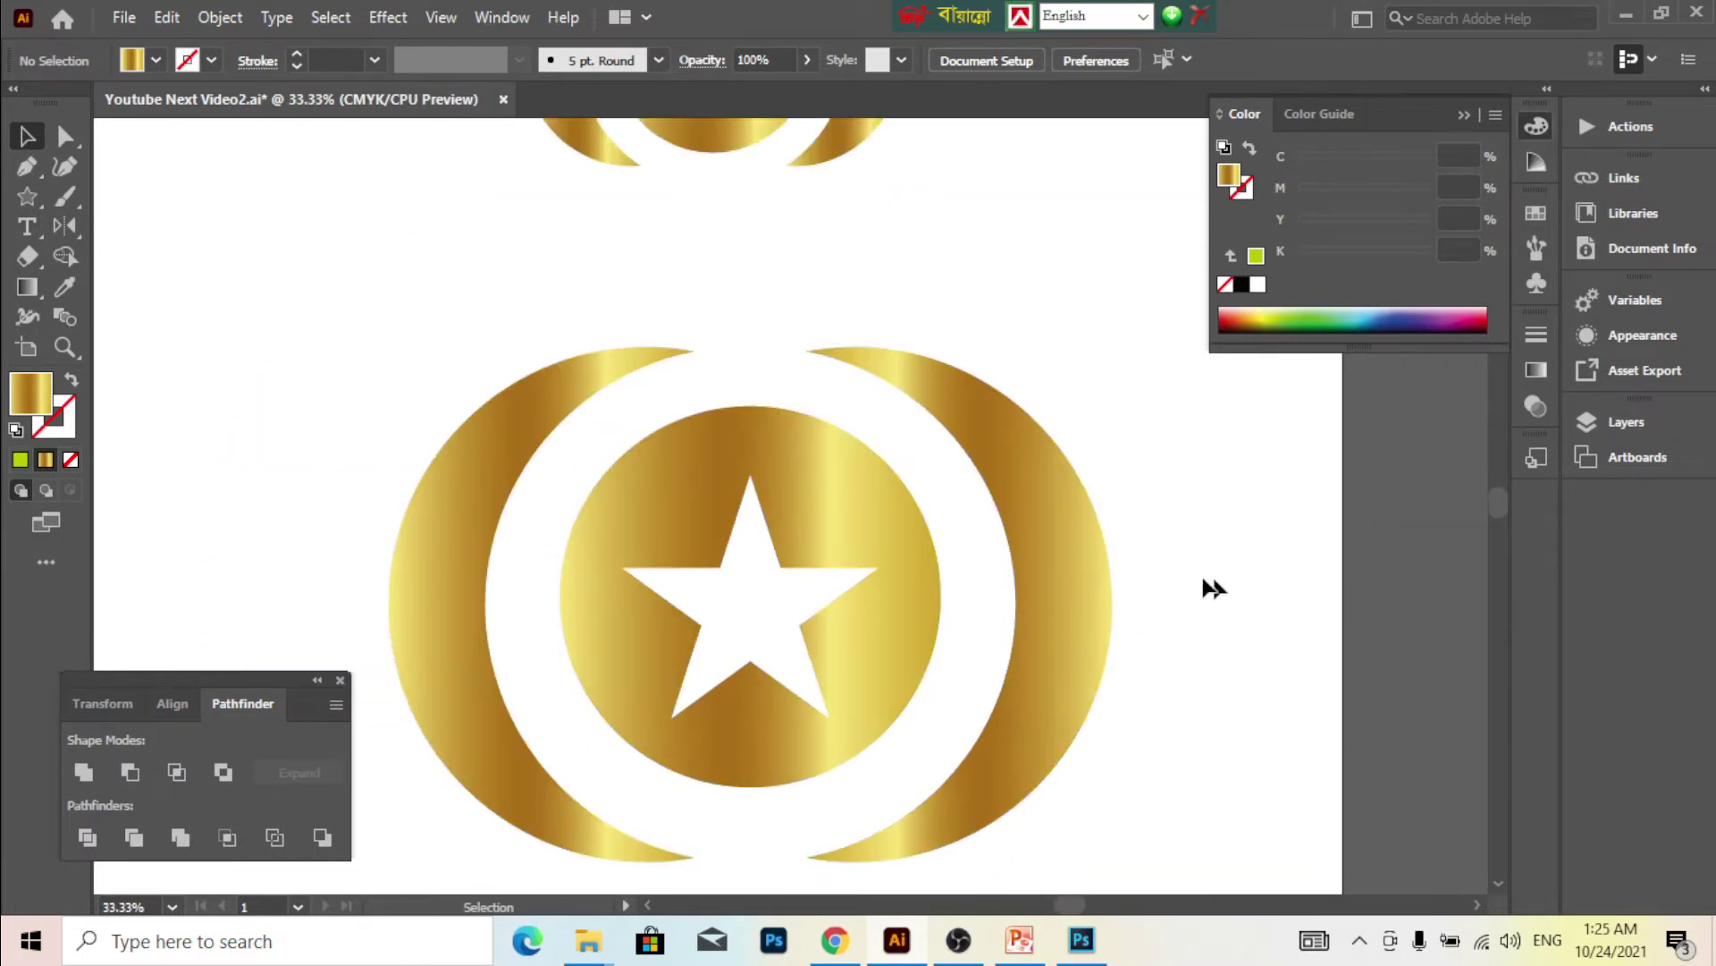
scroll(818, 554, "down", 1)
- Group the star-holed circle and outer gold rings into one large emblem
left_click(840, 499)
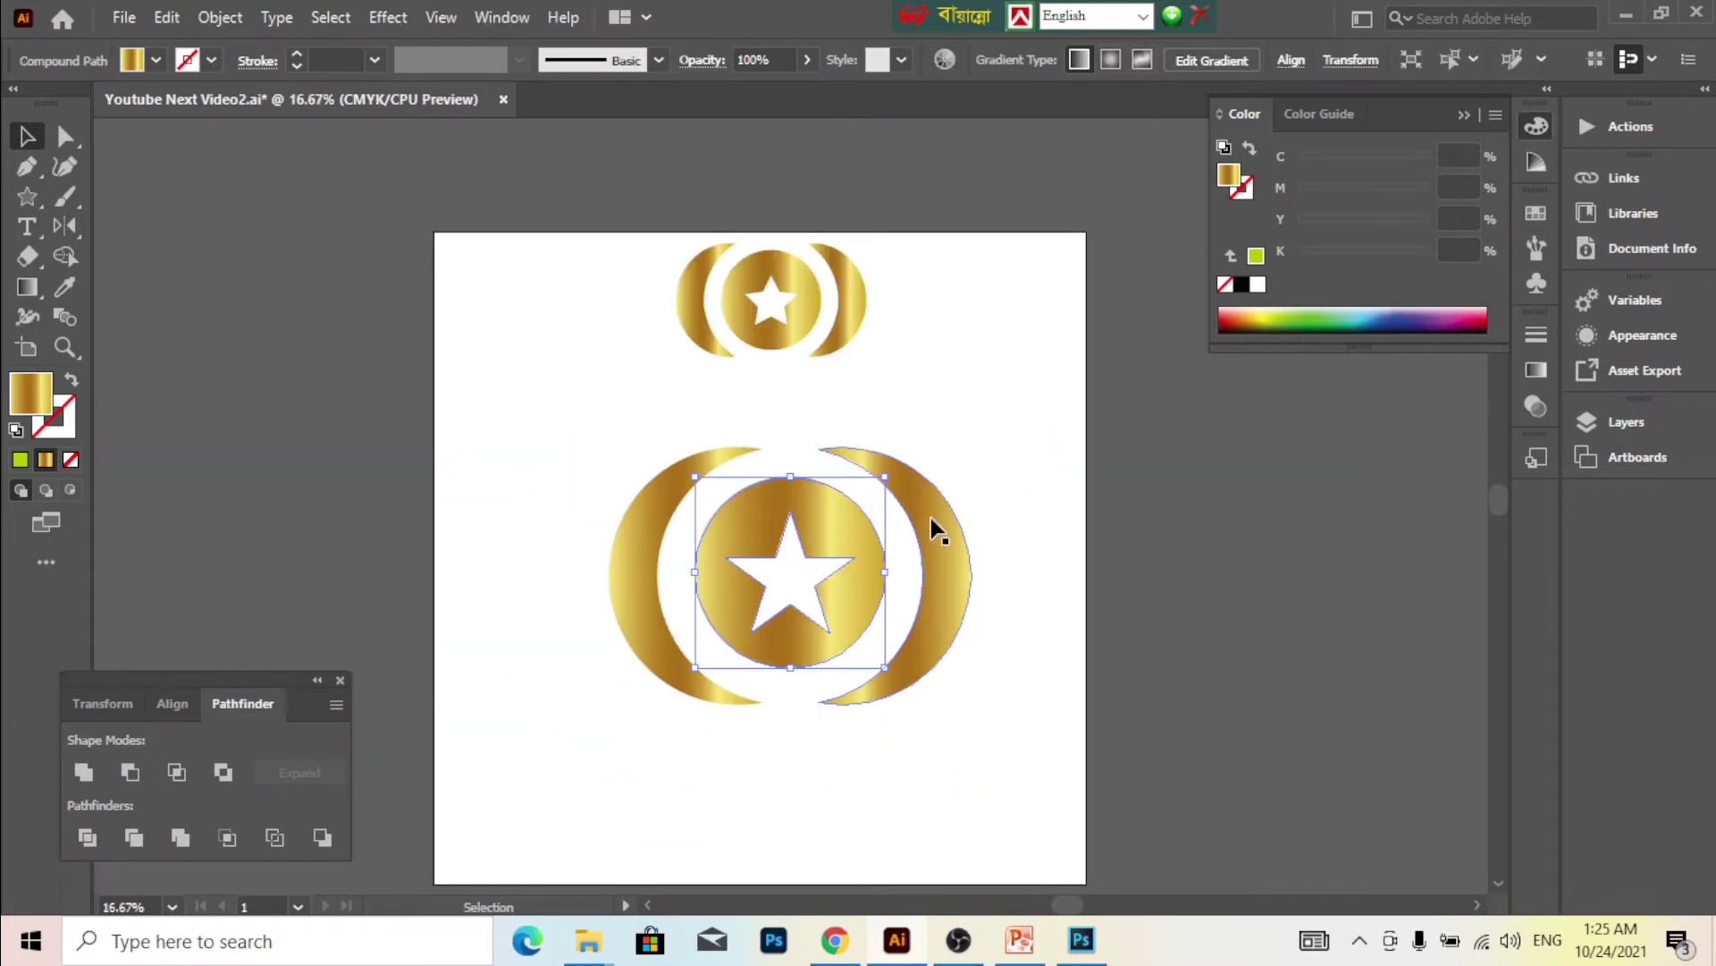
left_click(824, 523, "shift")
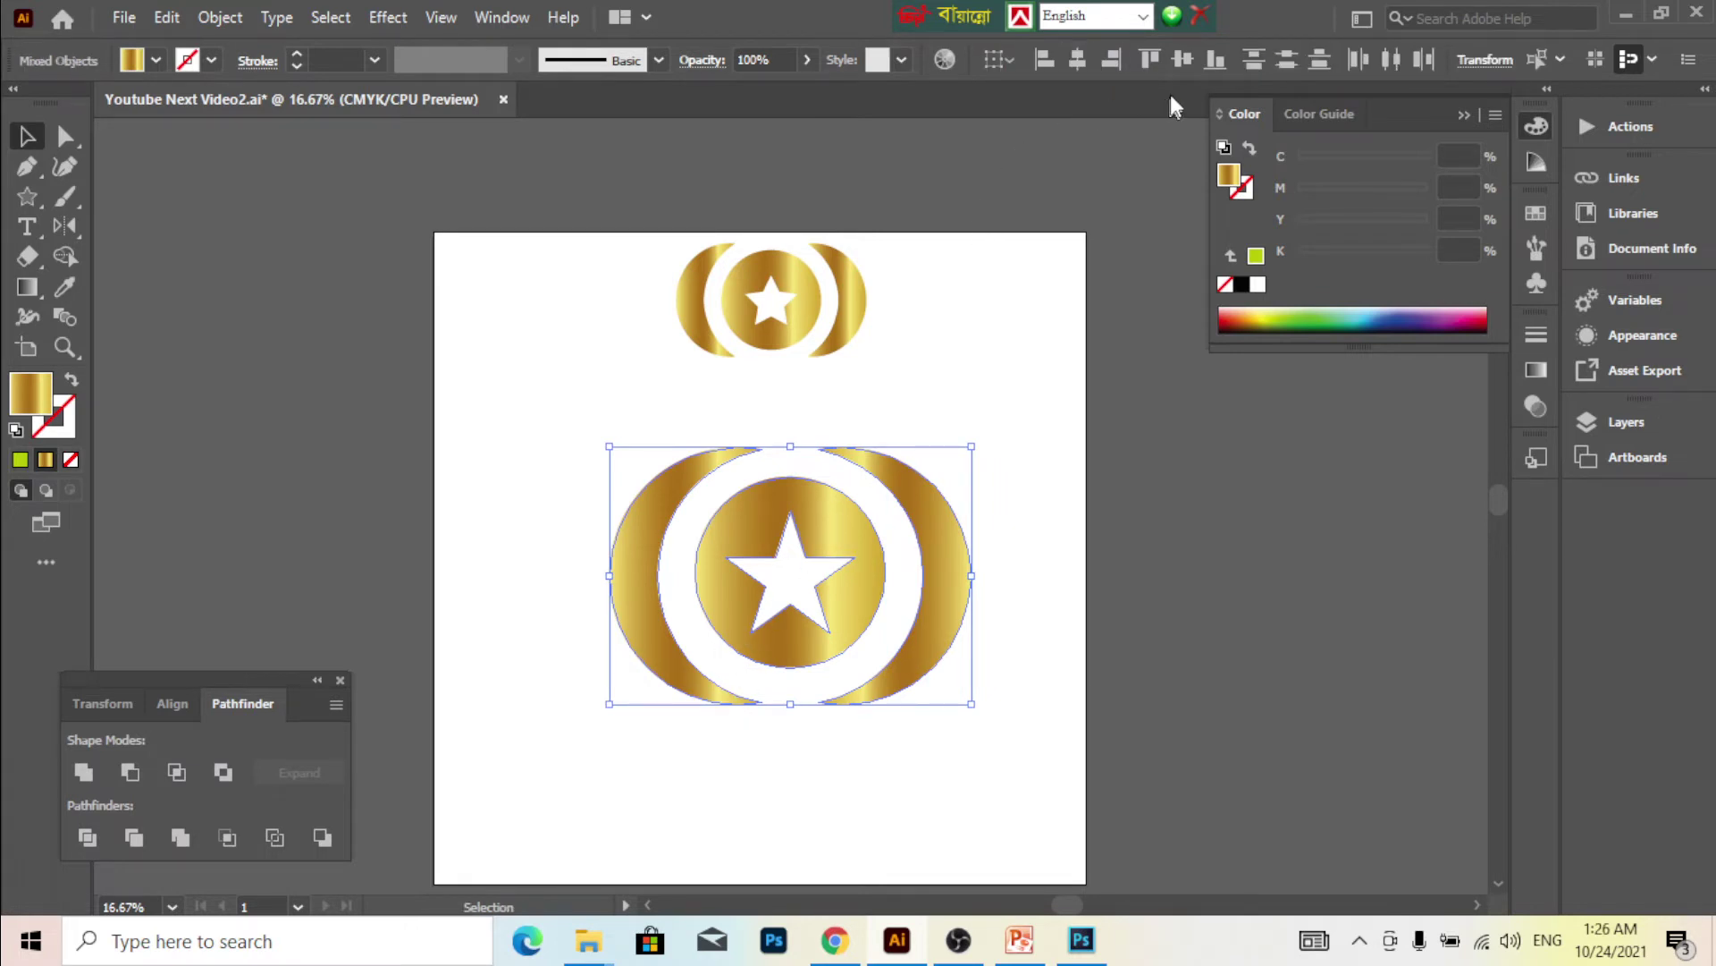
left_click(966, 346)
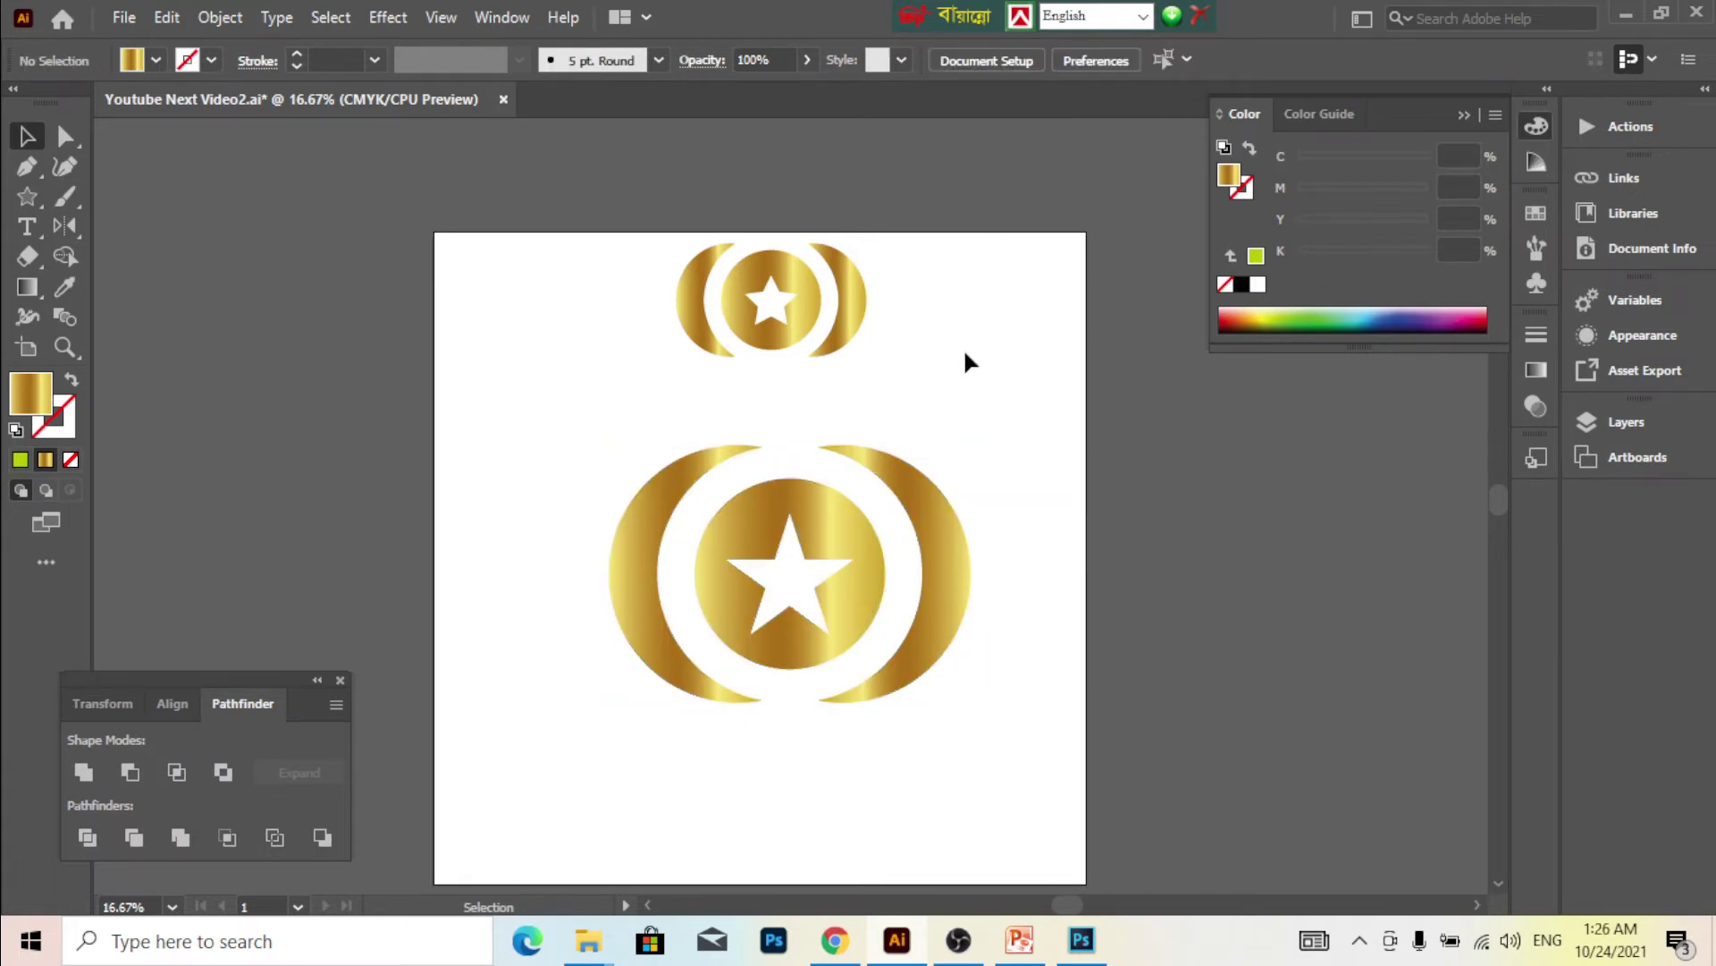
left_click_drag(1008, 766, 666, 559)
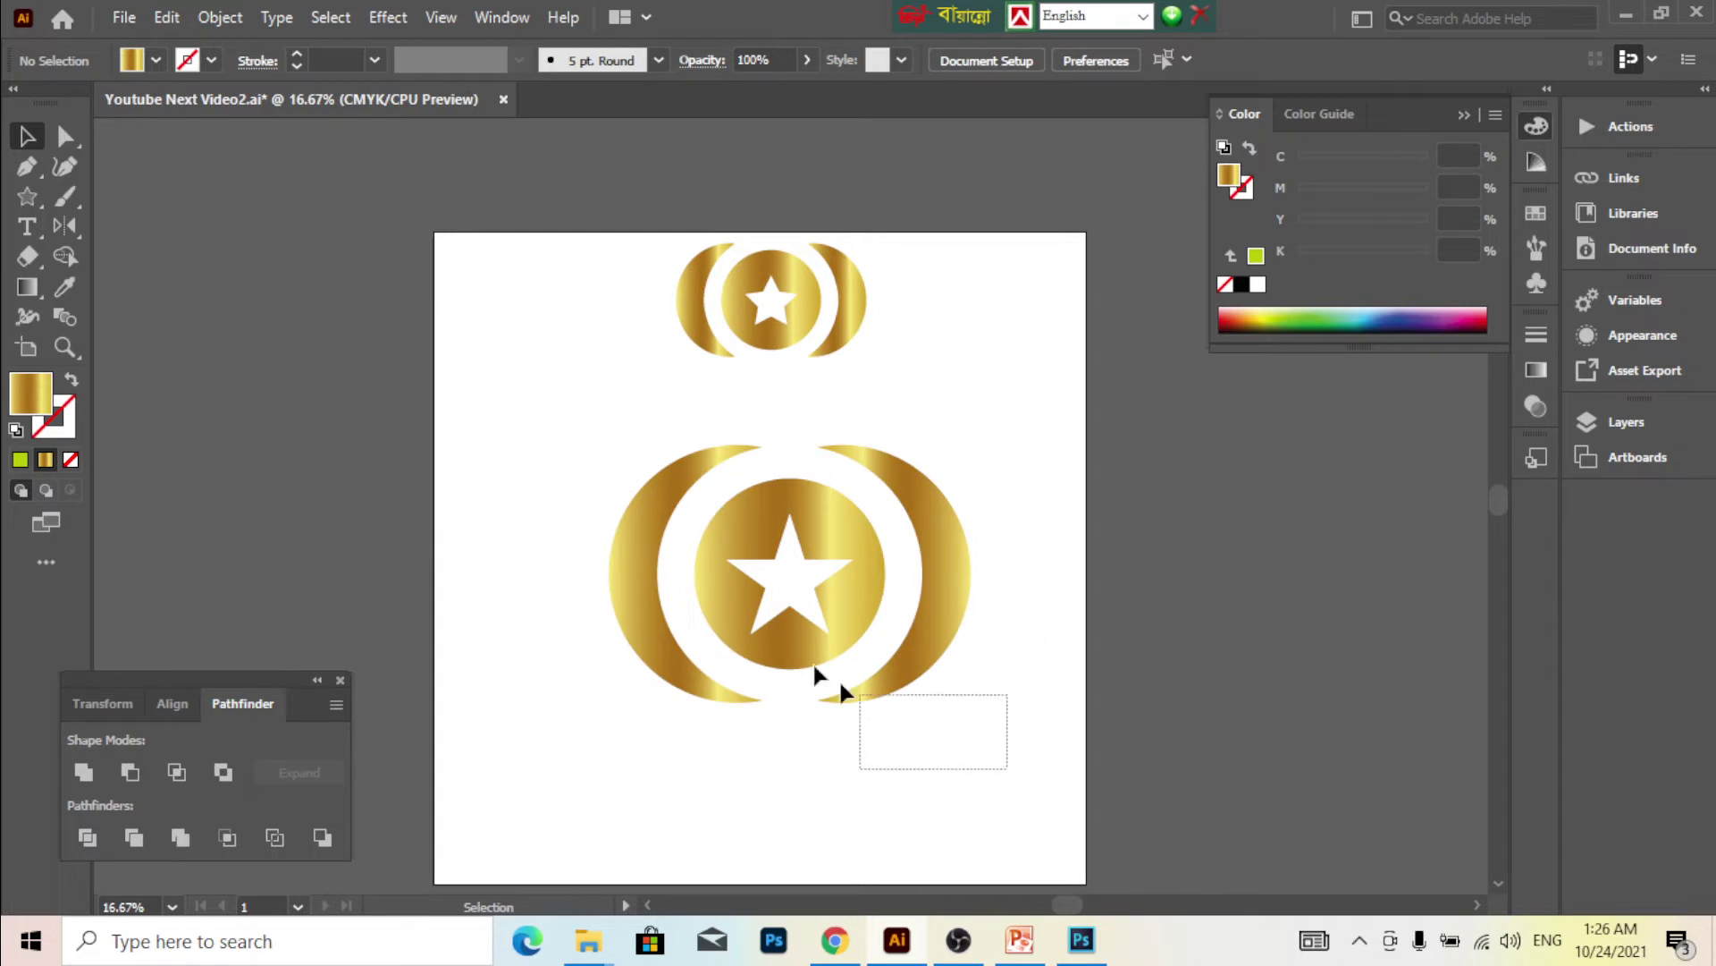
right_click(736, 522)
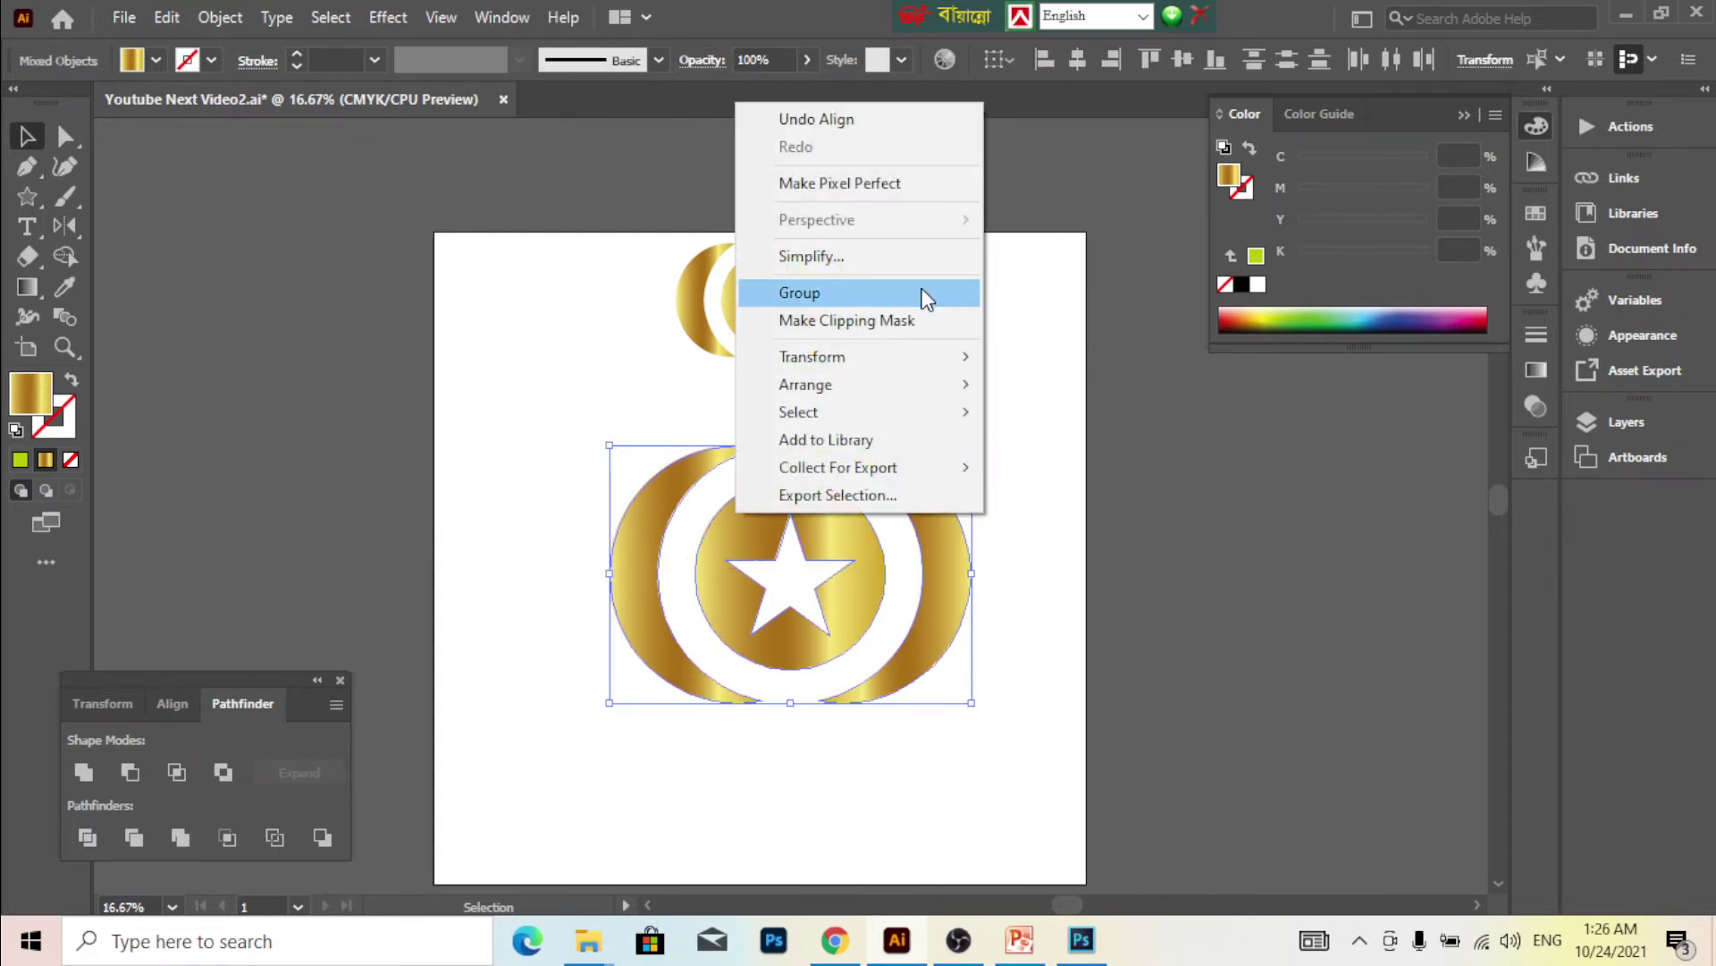
left_click(885, 291)
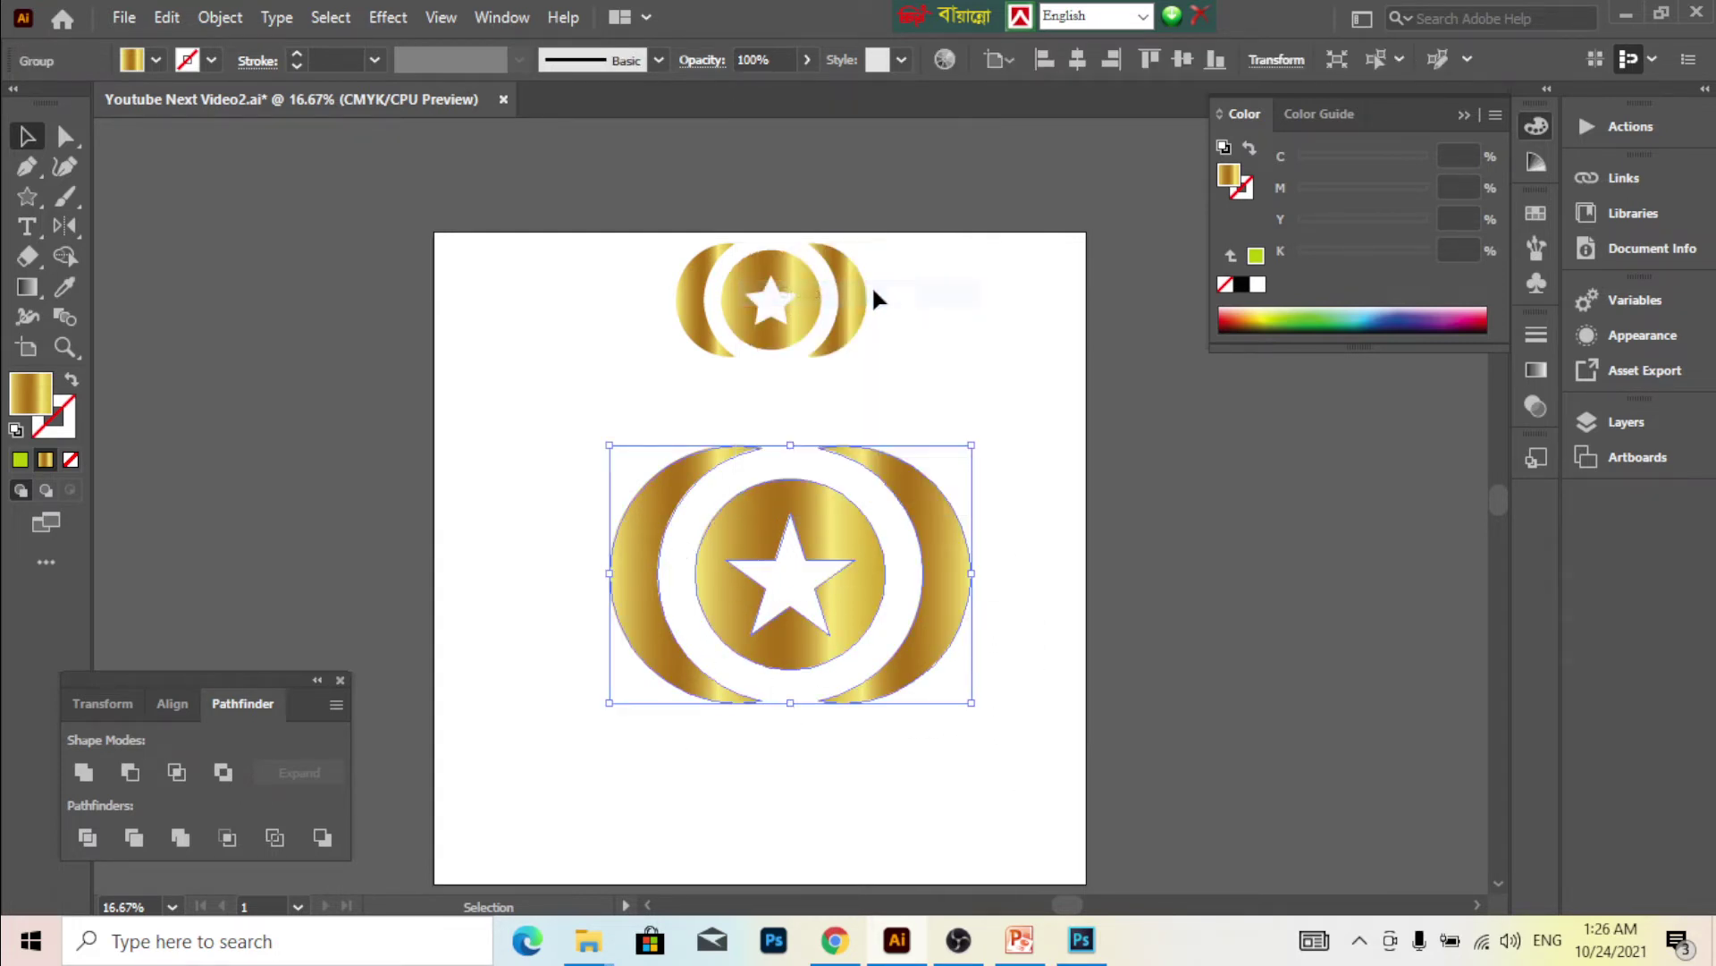
- Move the small emblem to the upper-left pasteboard and the large emblem to the artboard top
left_click(820, 308)
left_click_drag(820, 308, 164, 159)
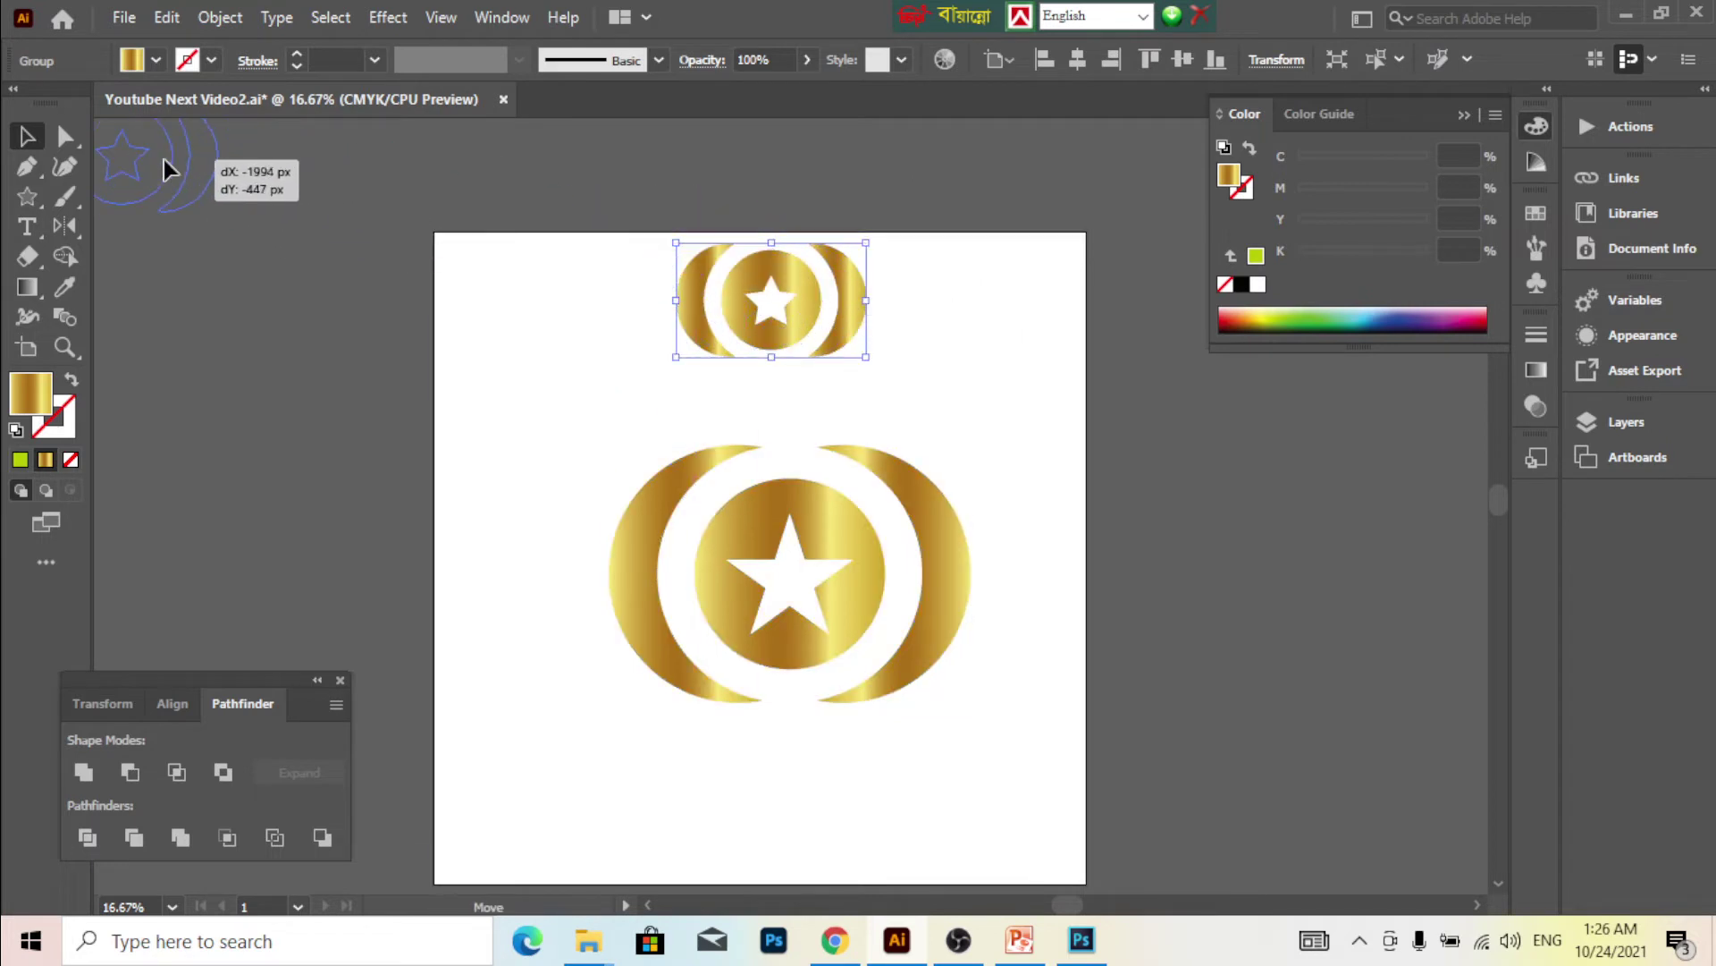
left_click(537, 384)
left_click_drag(854, 535, 791, 369)
left_click(663, 486)
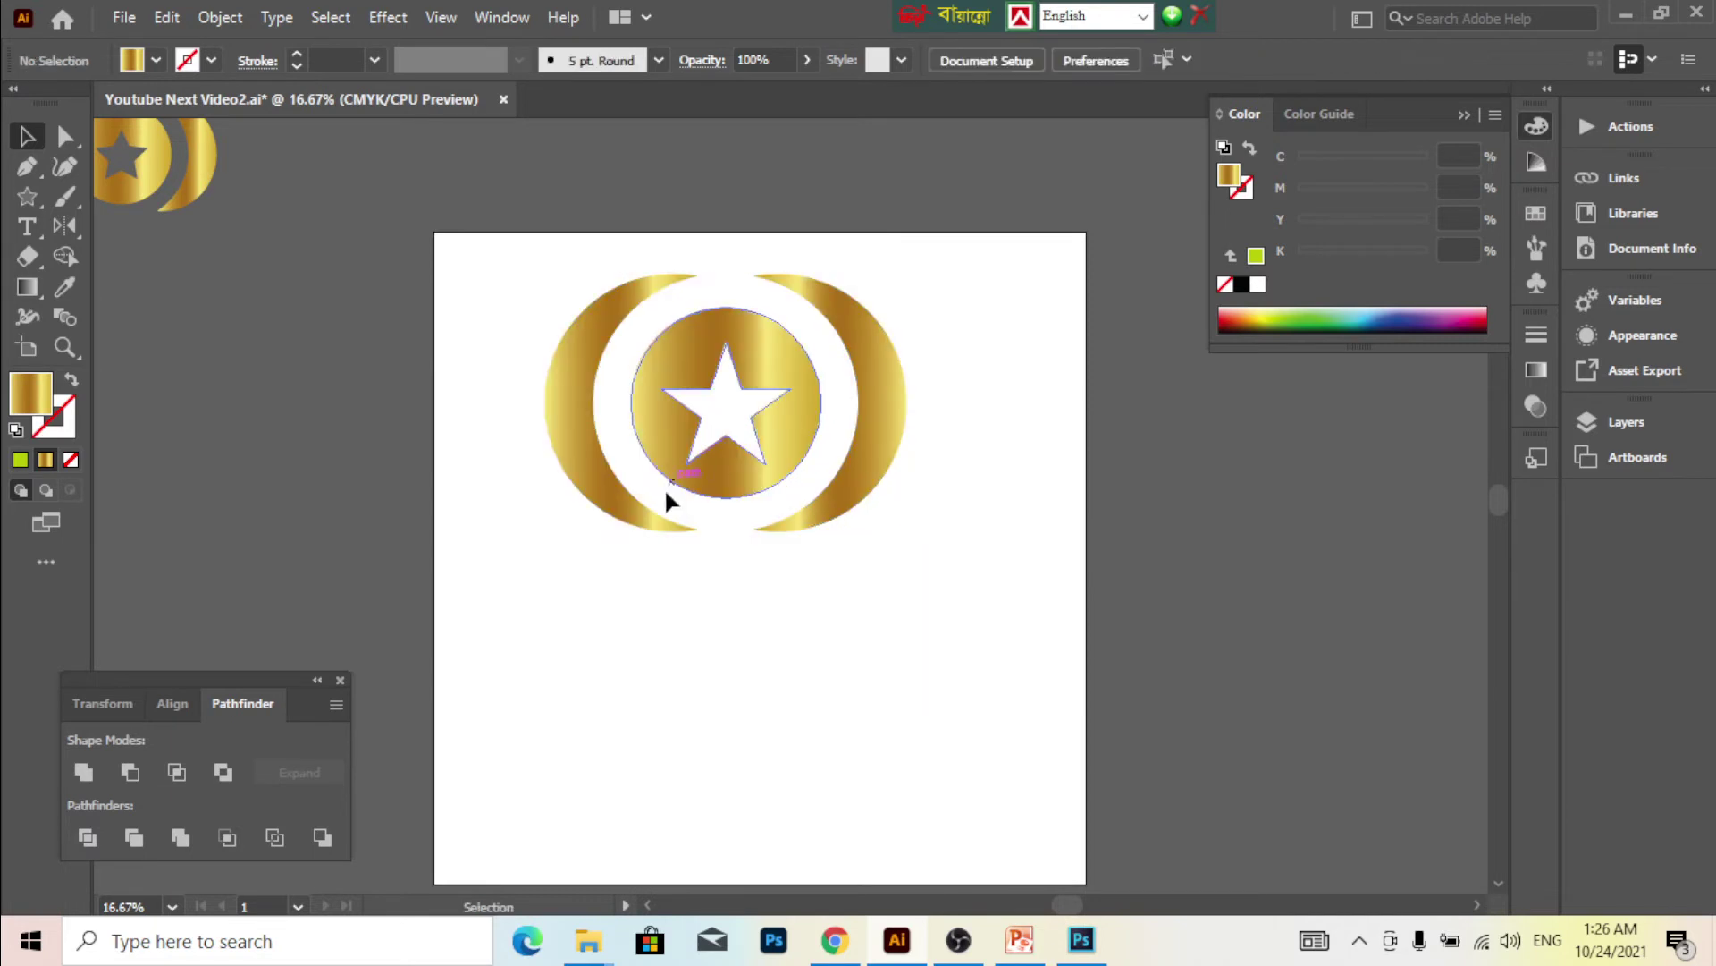
scroll(667, 490, "down", 1)
scroll(667, 490, "down", 2)
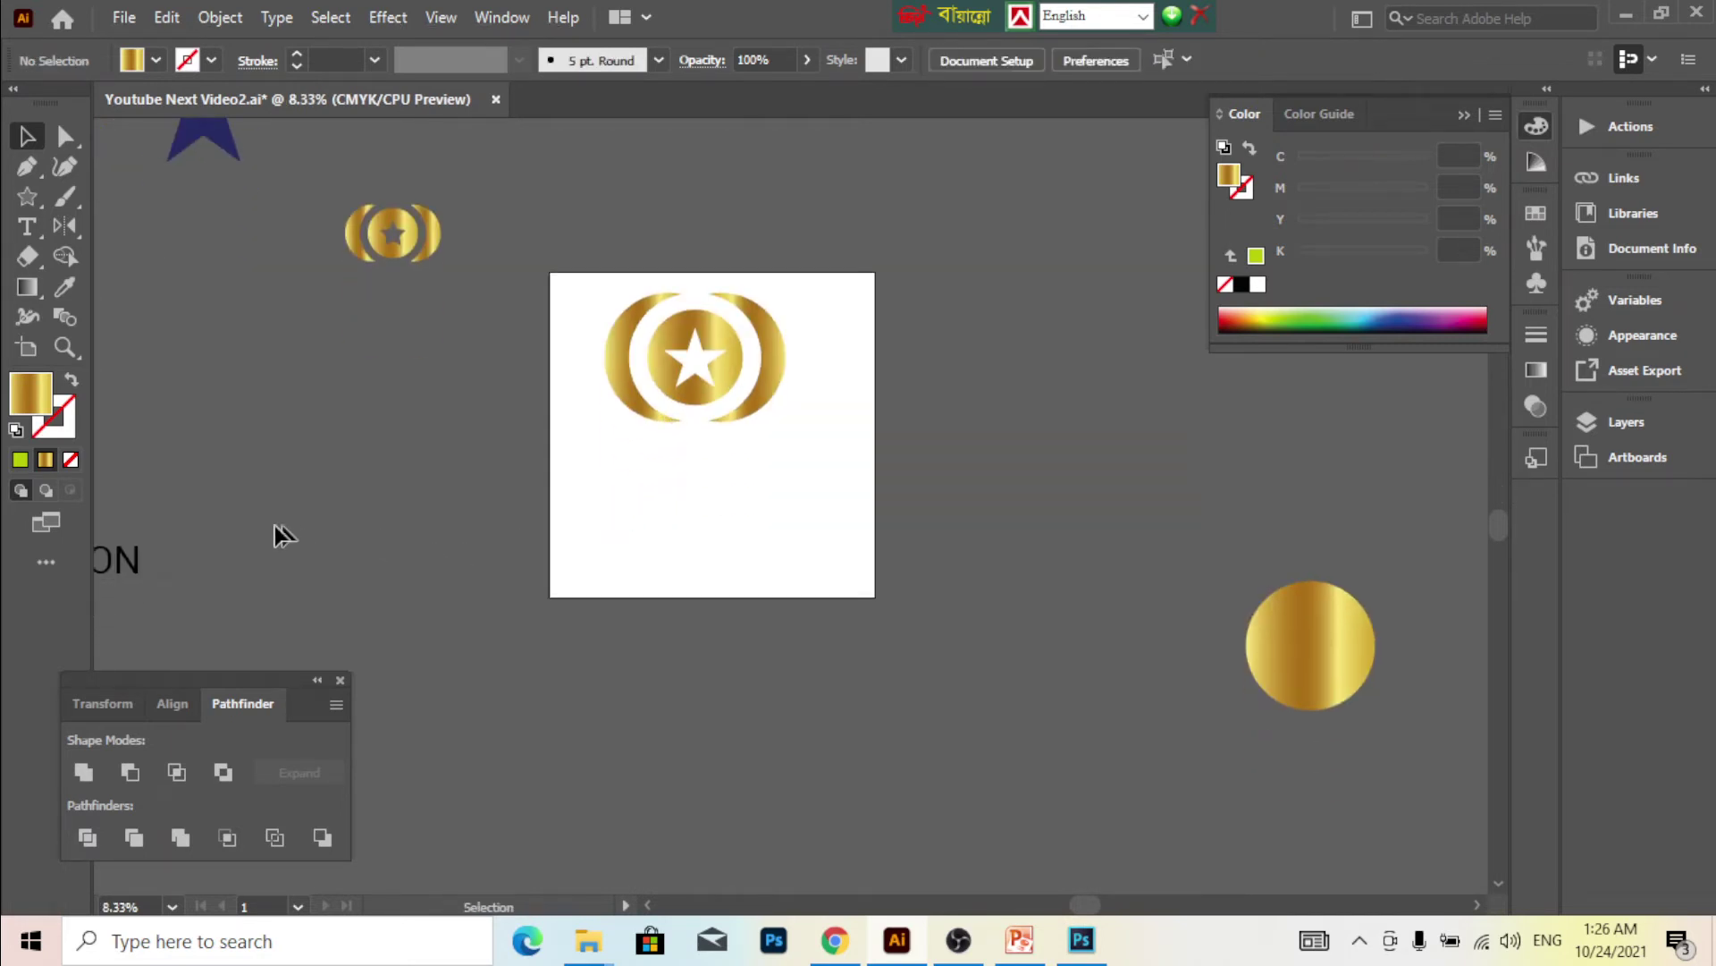
scroll(232, 535, "down", 1)
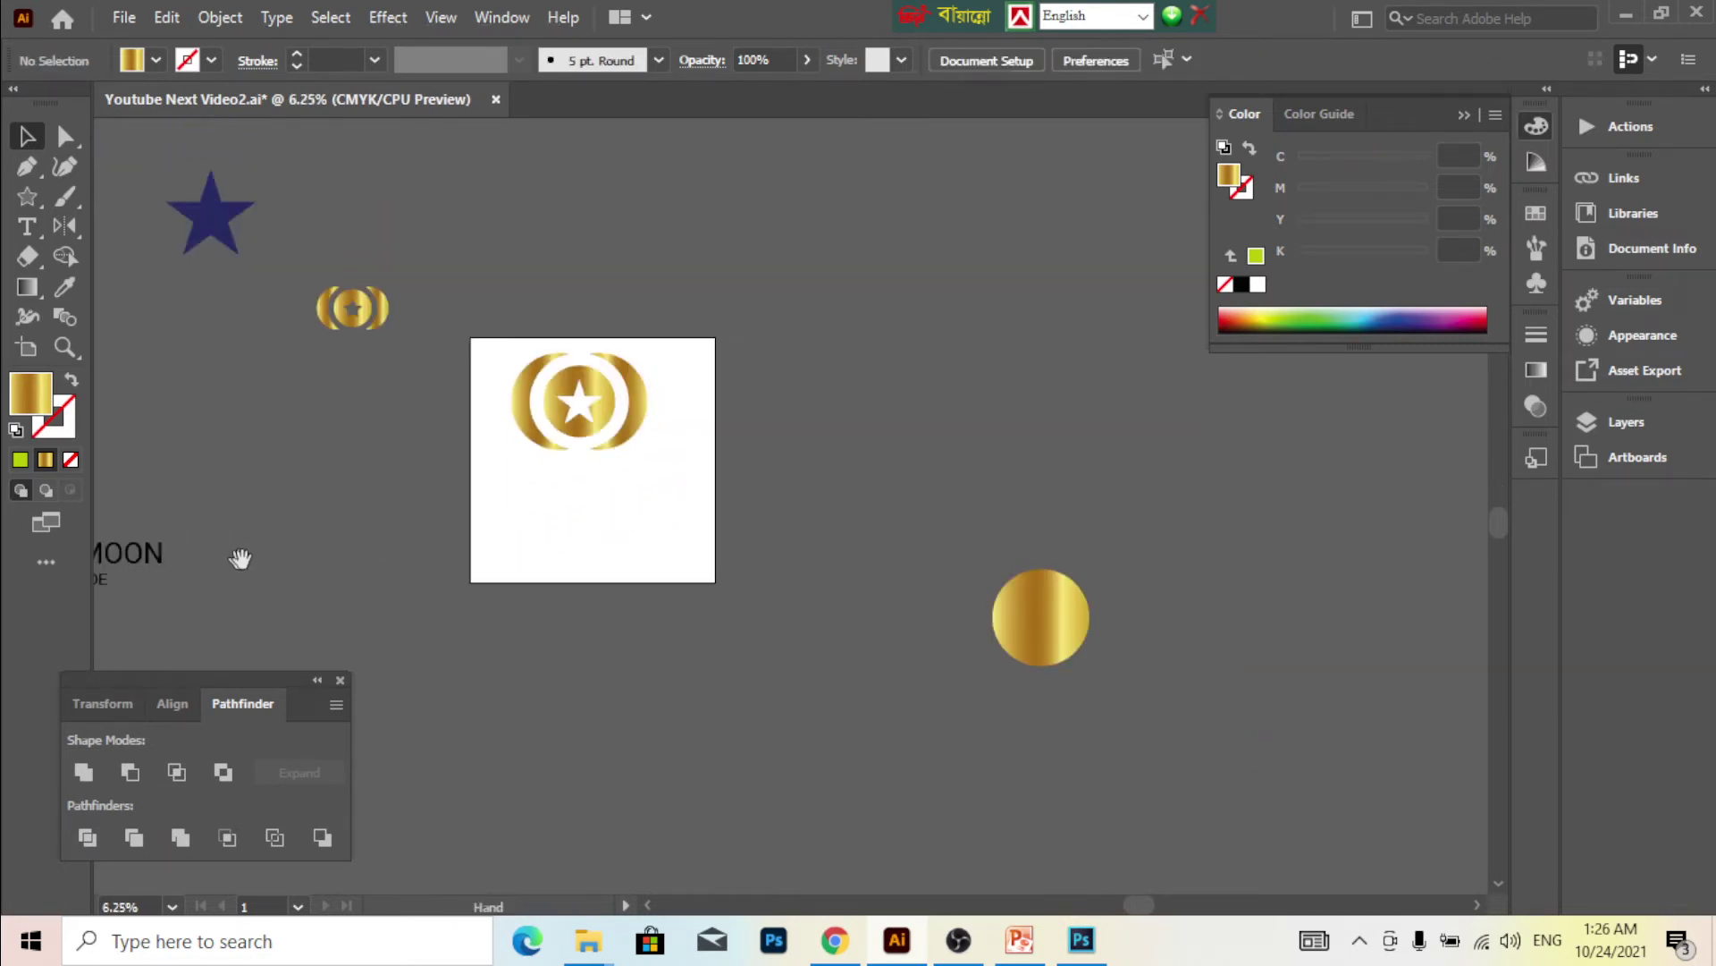
left_click_drag(237, 558, 524, 559)
- Select the TRIPLEMOON and GUIDE text, undoing an accidental move of TRIPLEMOON
mouse_move(464, 639)
left_mouse_down()
mouse_move(304, 511)
mouse_move(841, 512)
left_mouse_up()
left_click(863, 523)
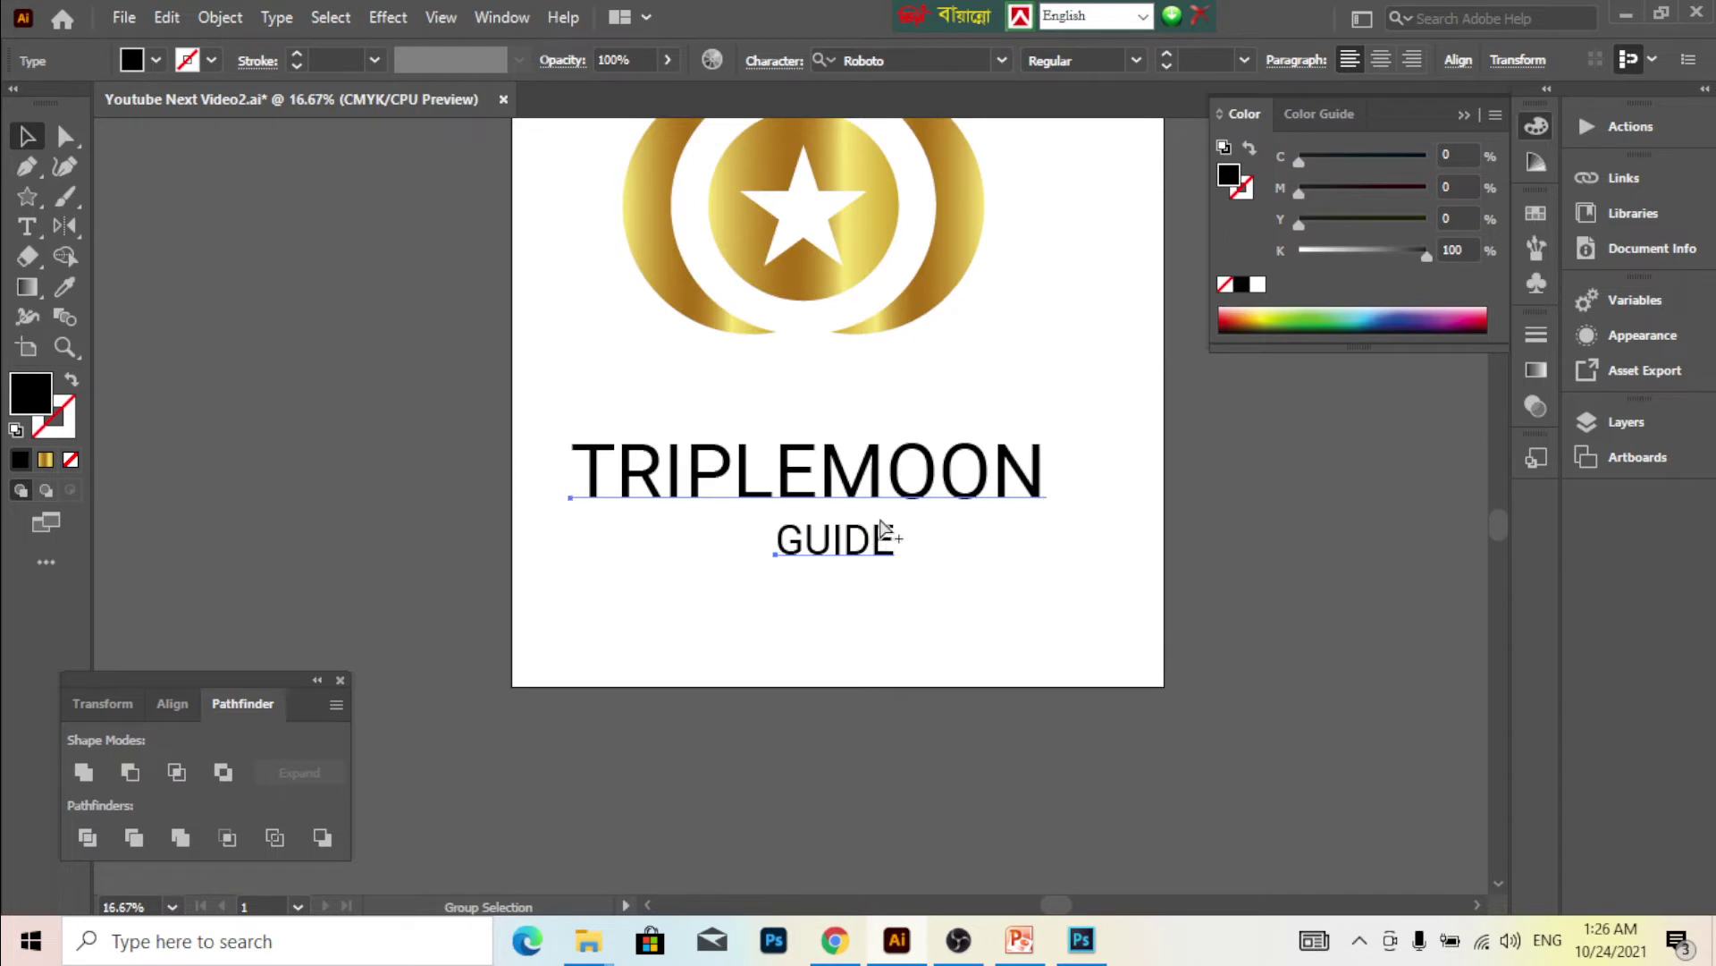
scroll(863, 523, "up", 1)
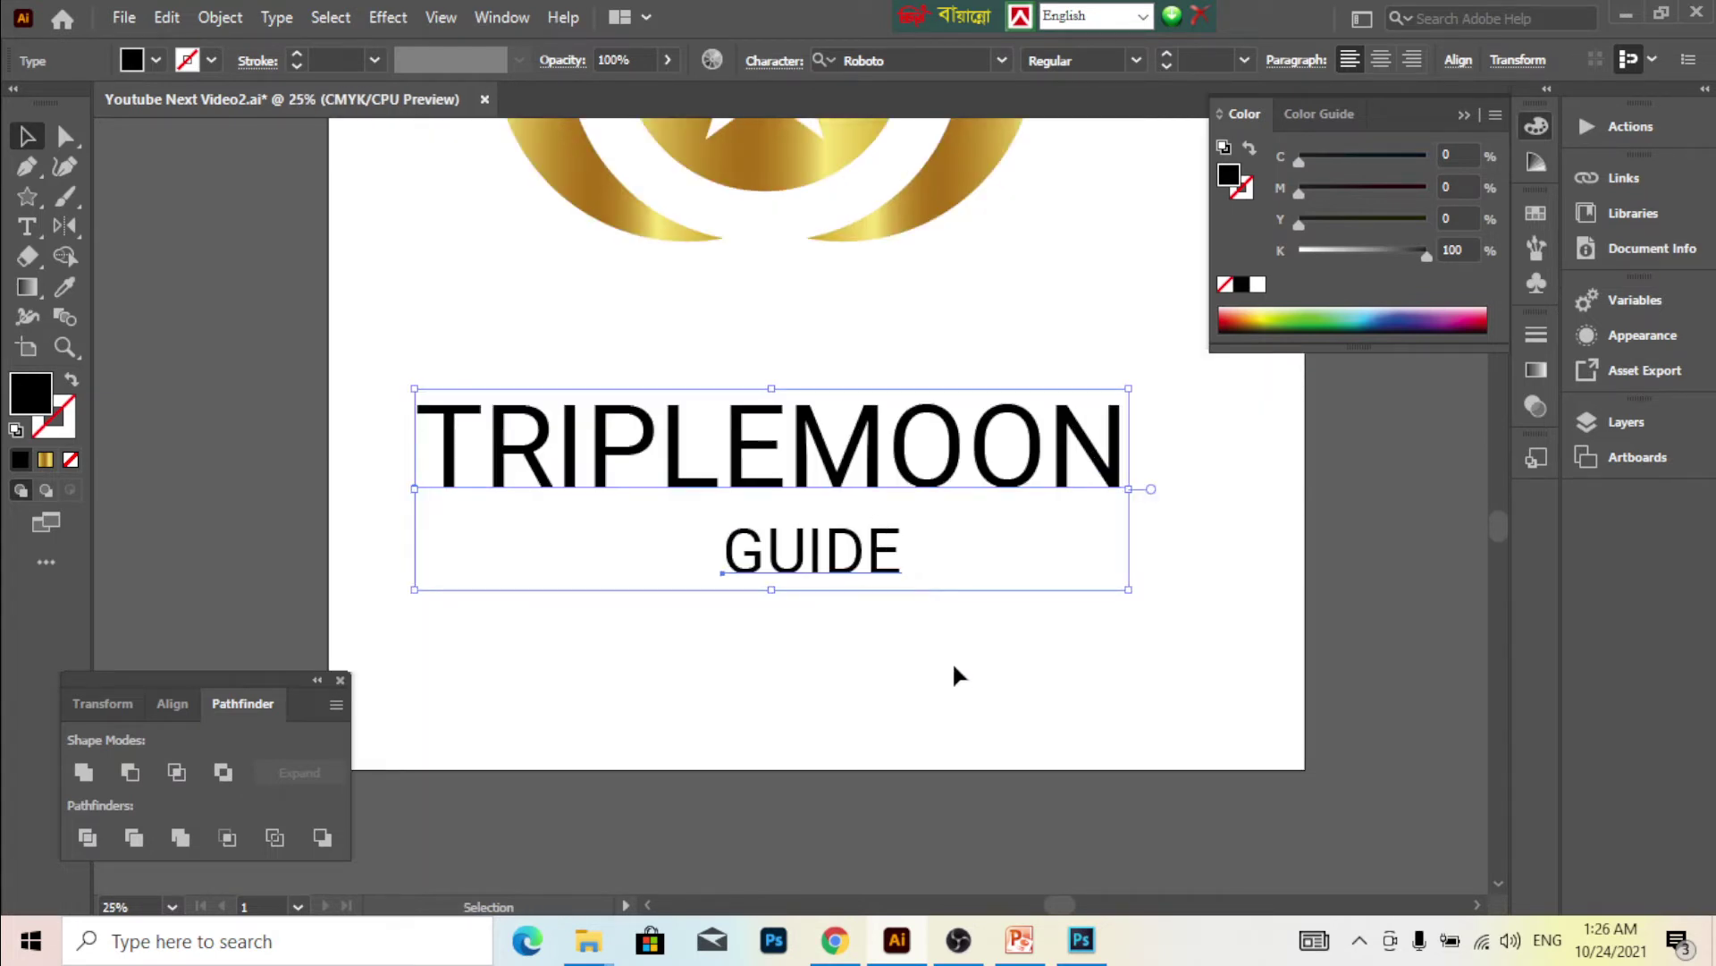
left_click_drag(953, 665, 872, 688)
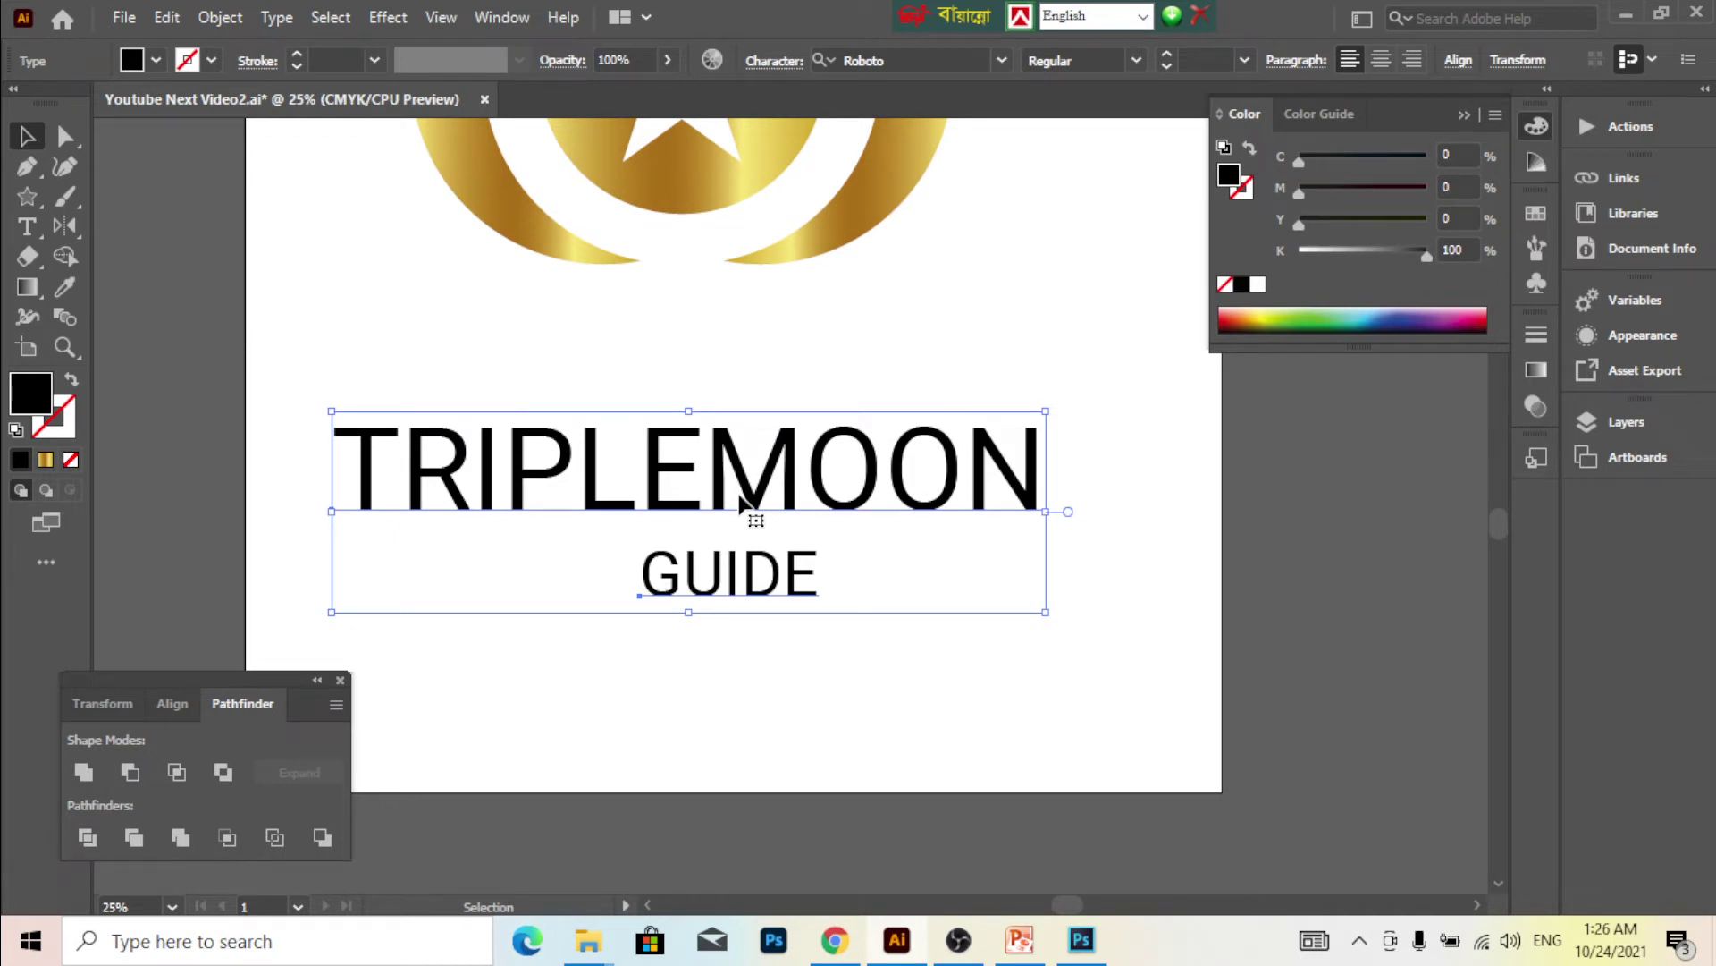
left_click(880, 671)
left_click_drag(685, 473, 695, 451)
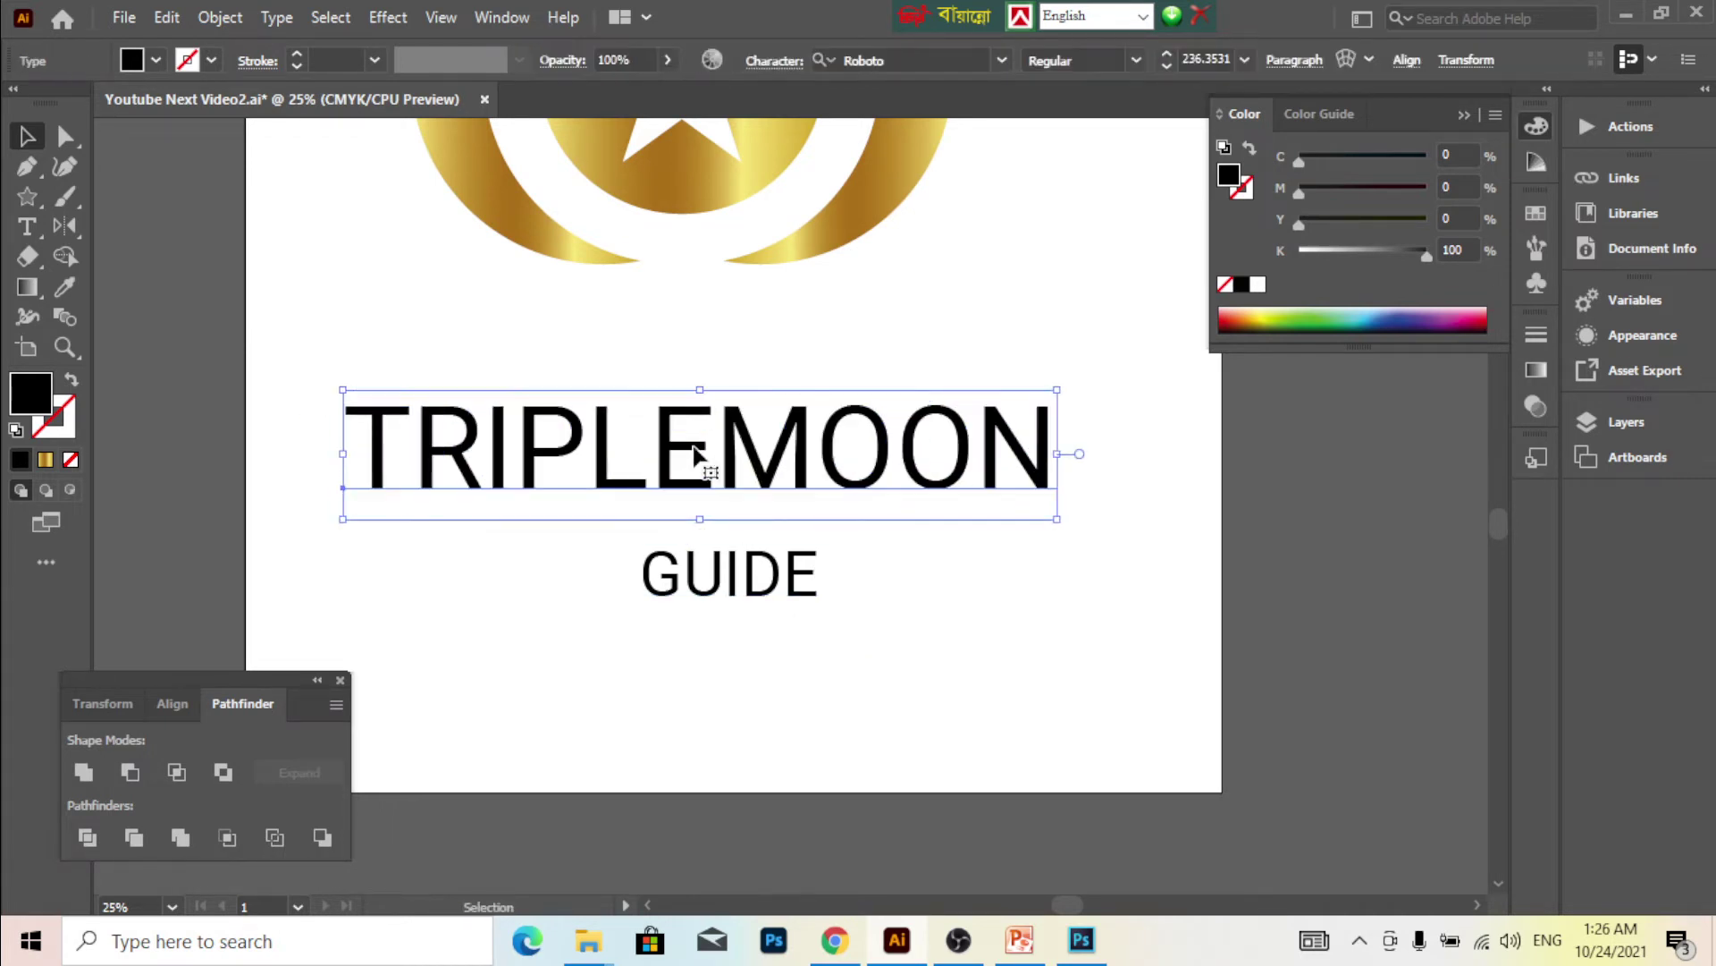
key("ctrl+z")
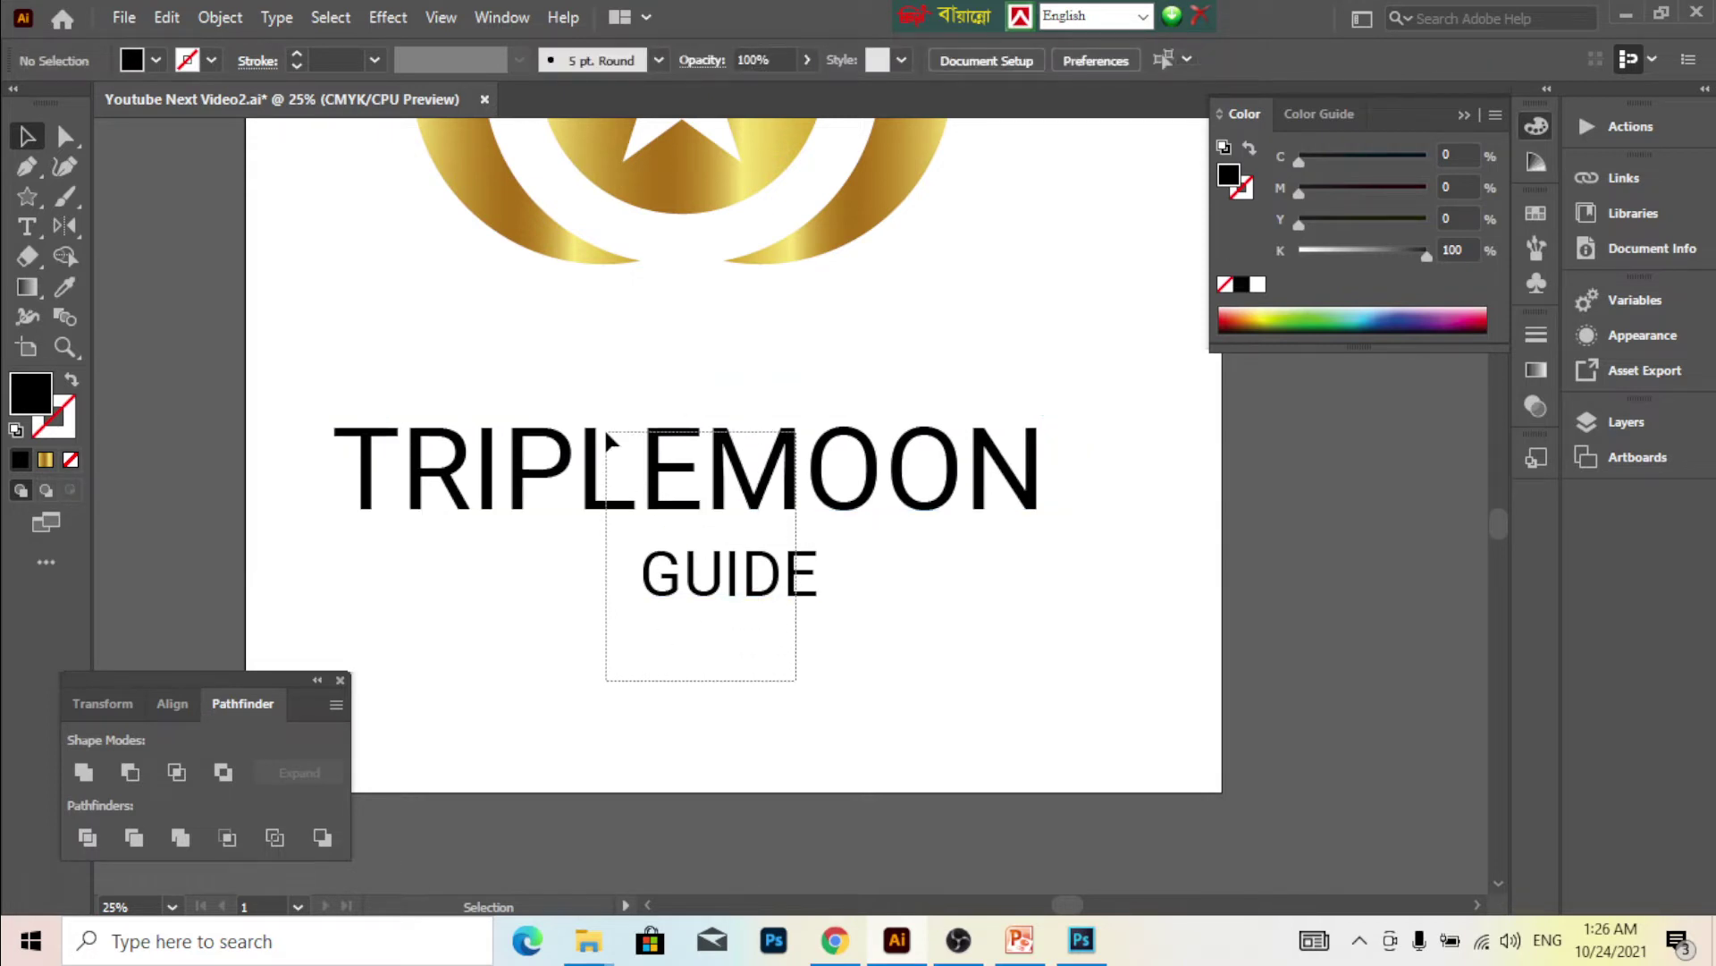
left_click_drag(793, 676, 603, 482)
- Set the letters TRIPLE in TRIPLEMOON to Roboto Bold
double_click(668, 494)
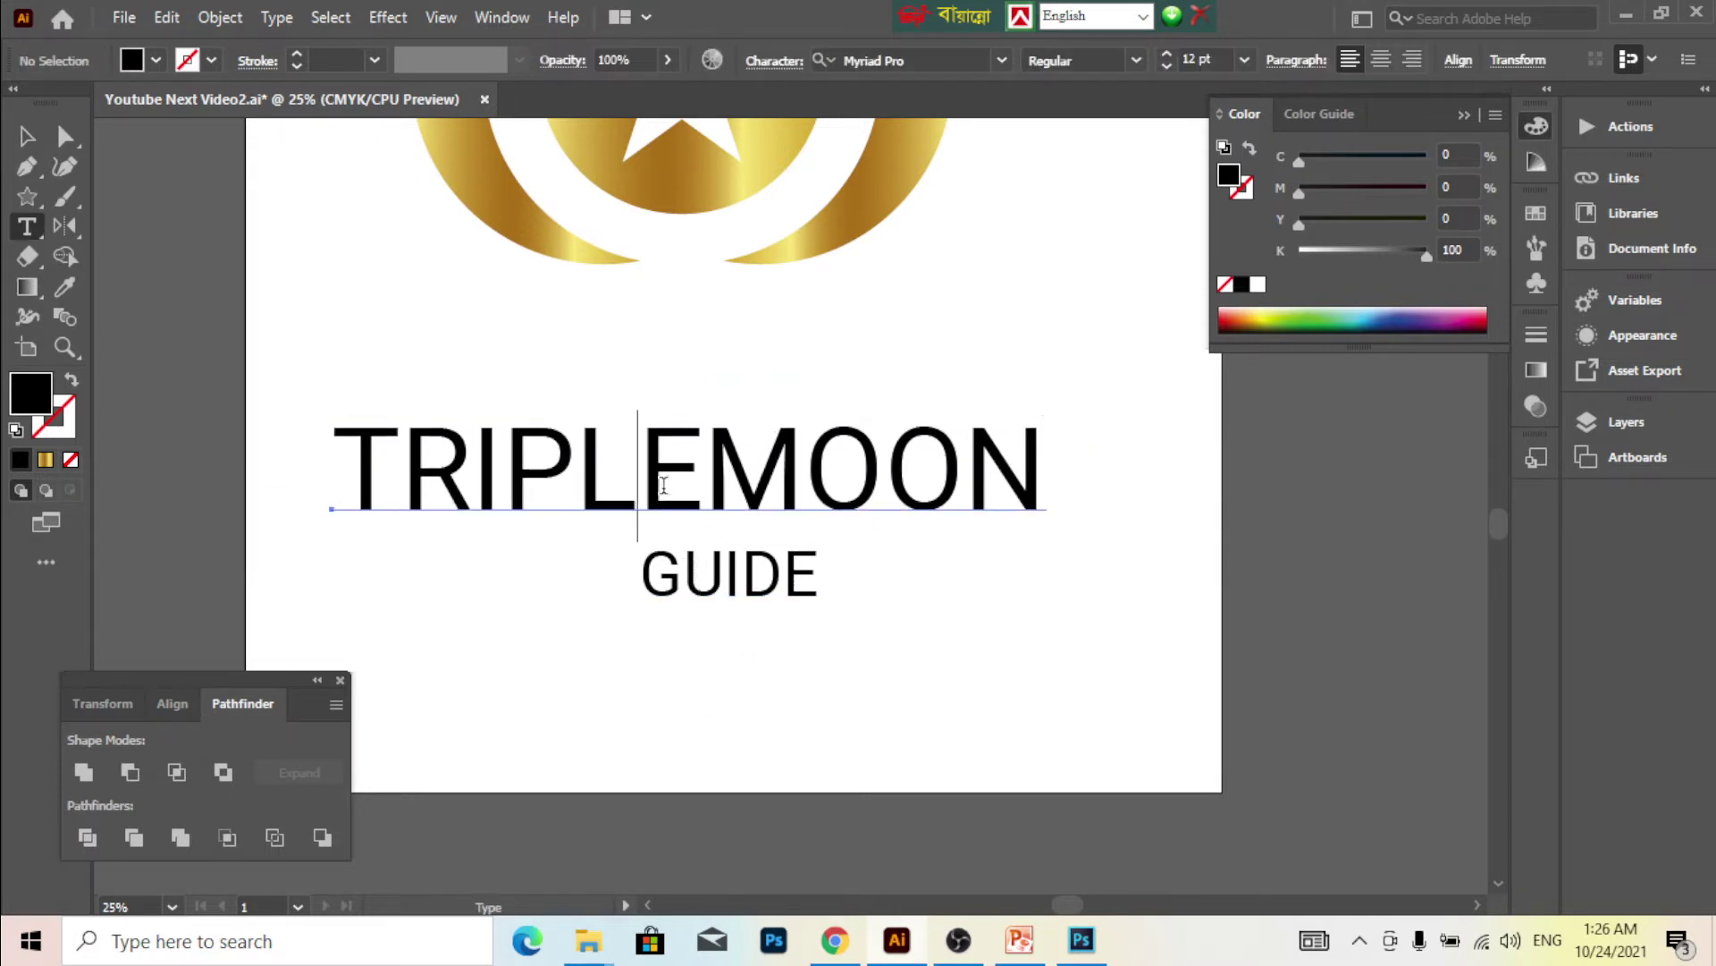
left_click_drag(690, 486, 291, 421)
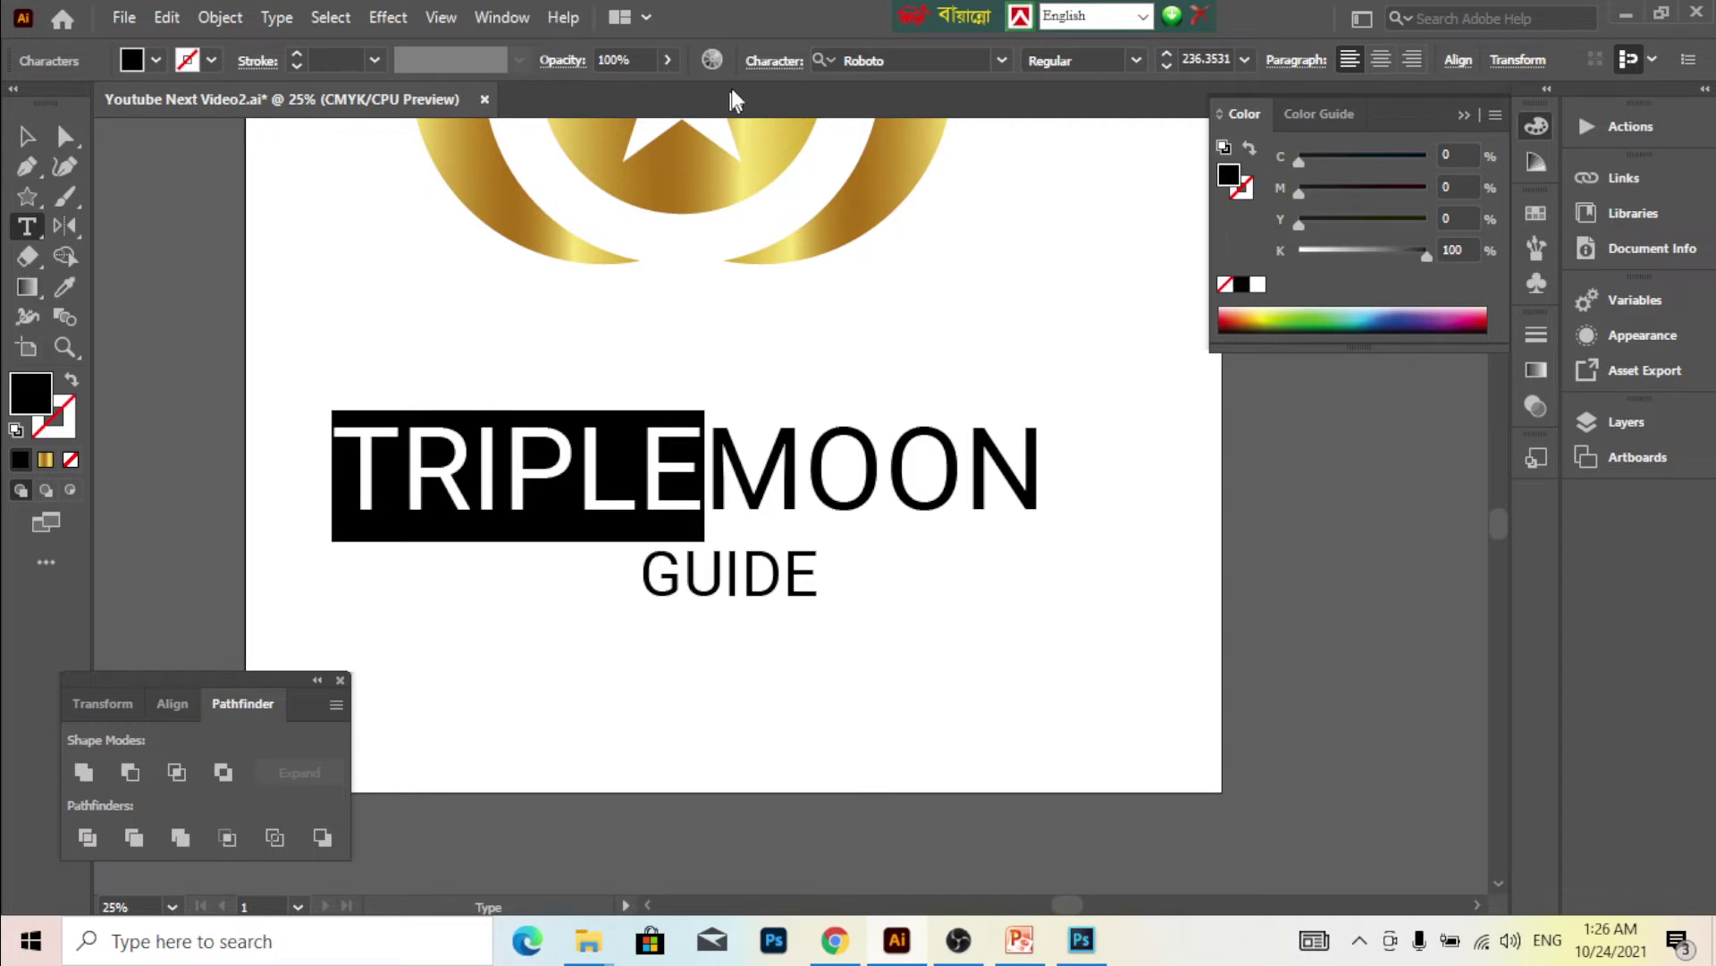
left_click(1002, 60)
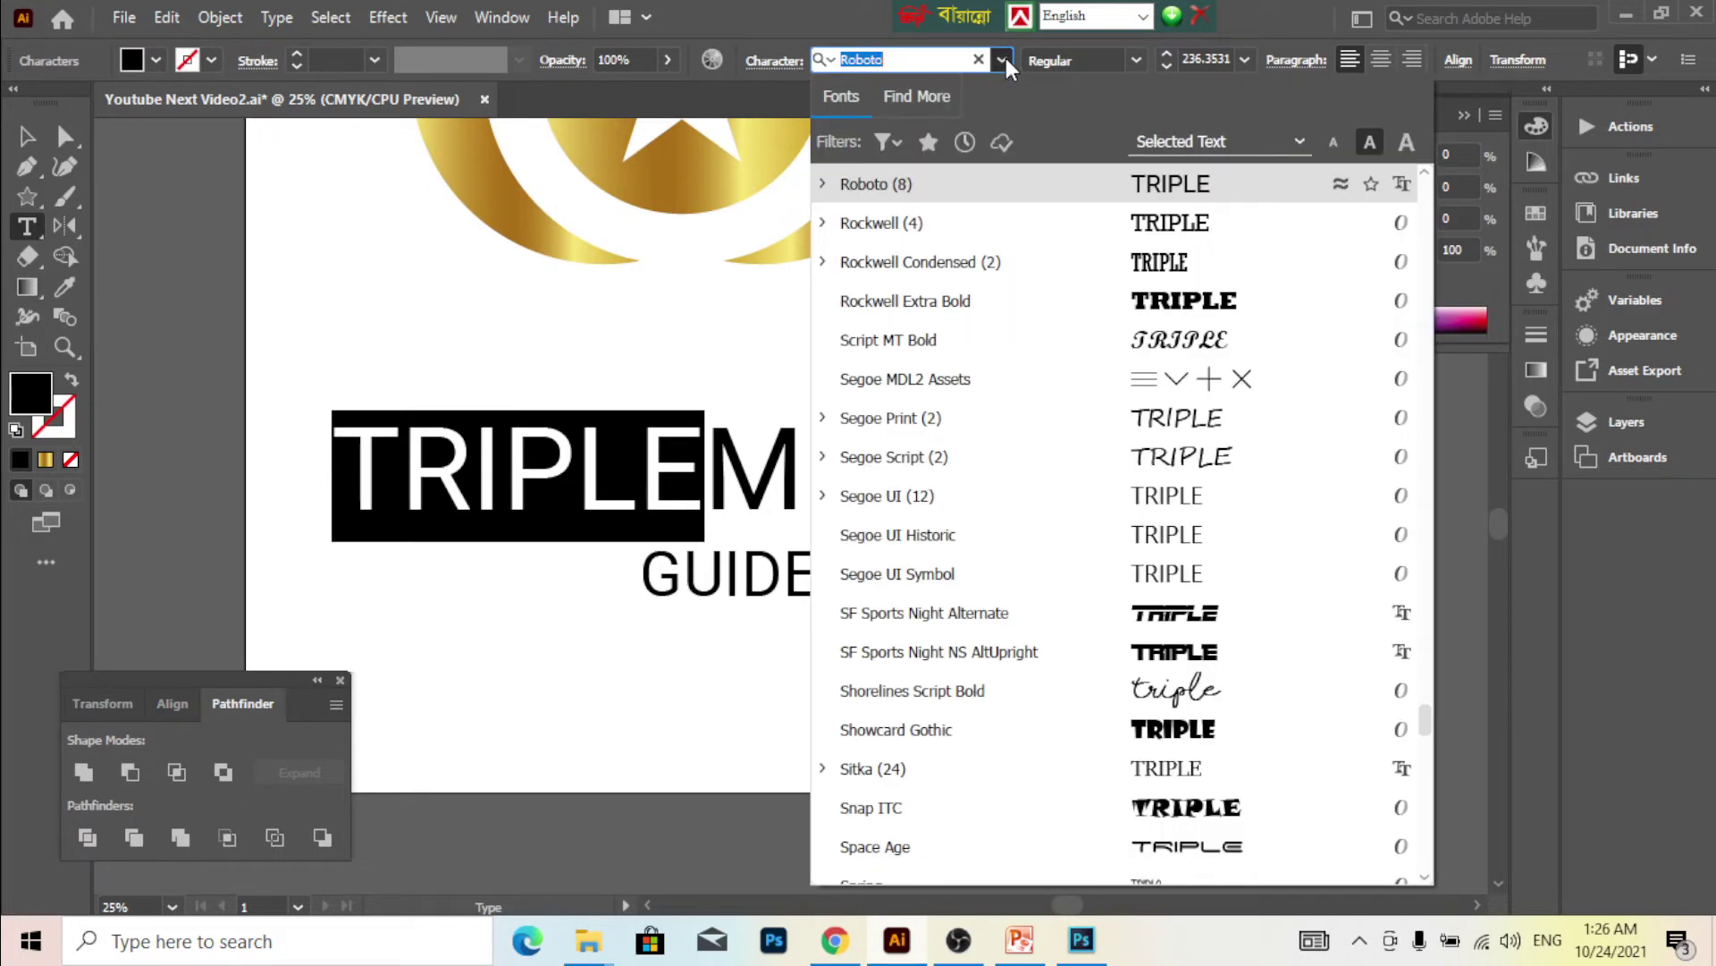
left_click(1003, 60)
left_click(1136, 61)
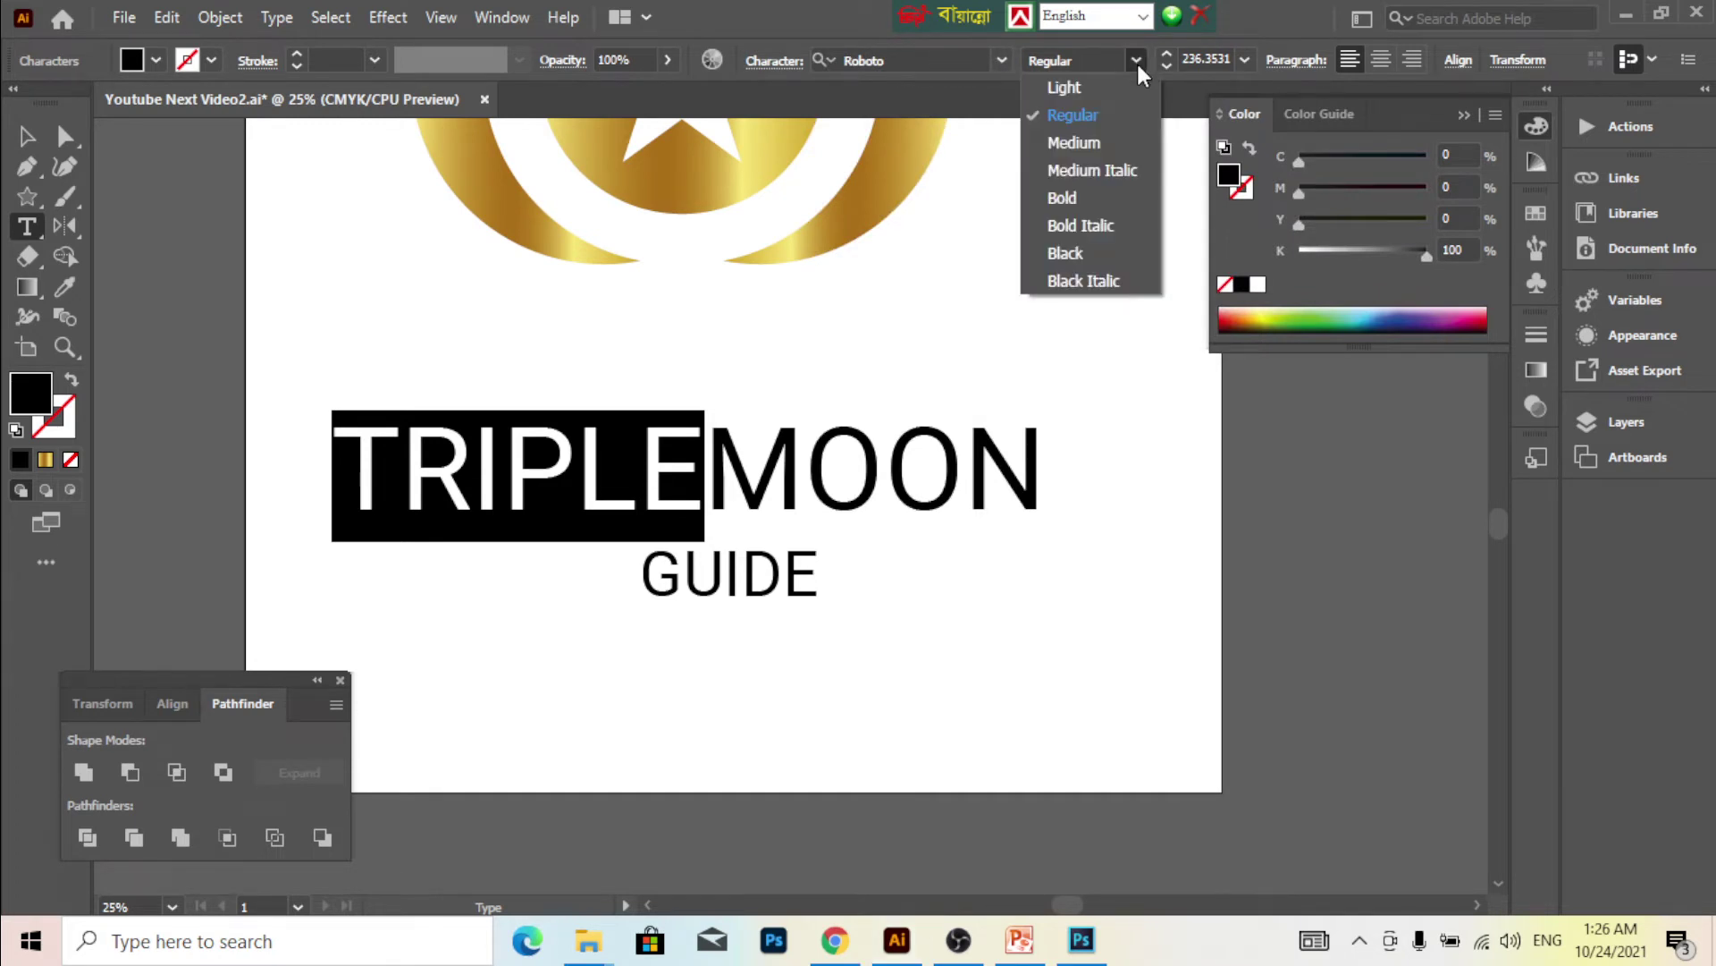
left_click(1086, 197)
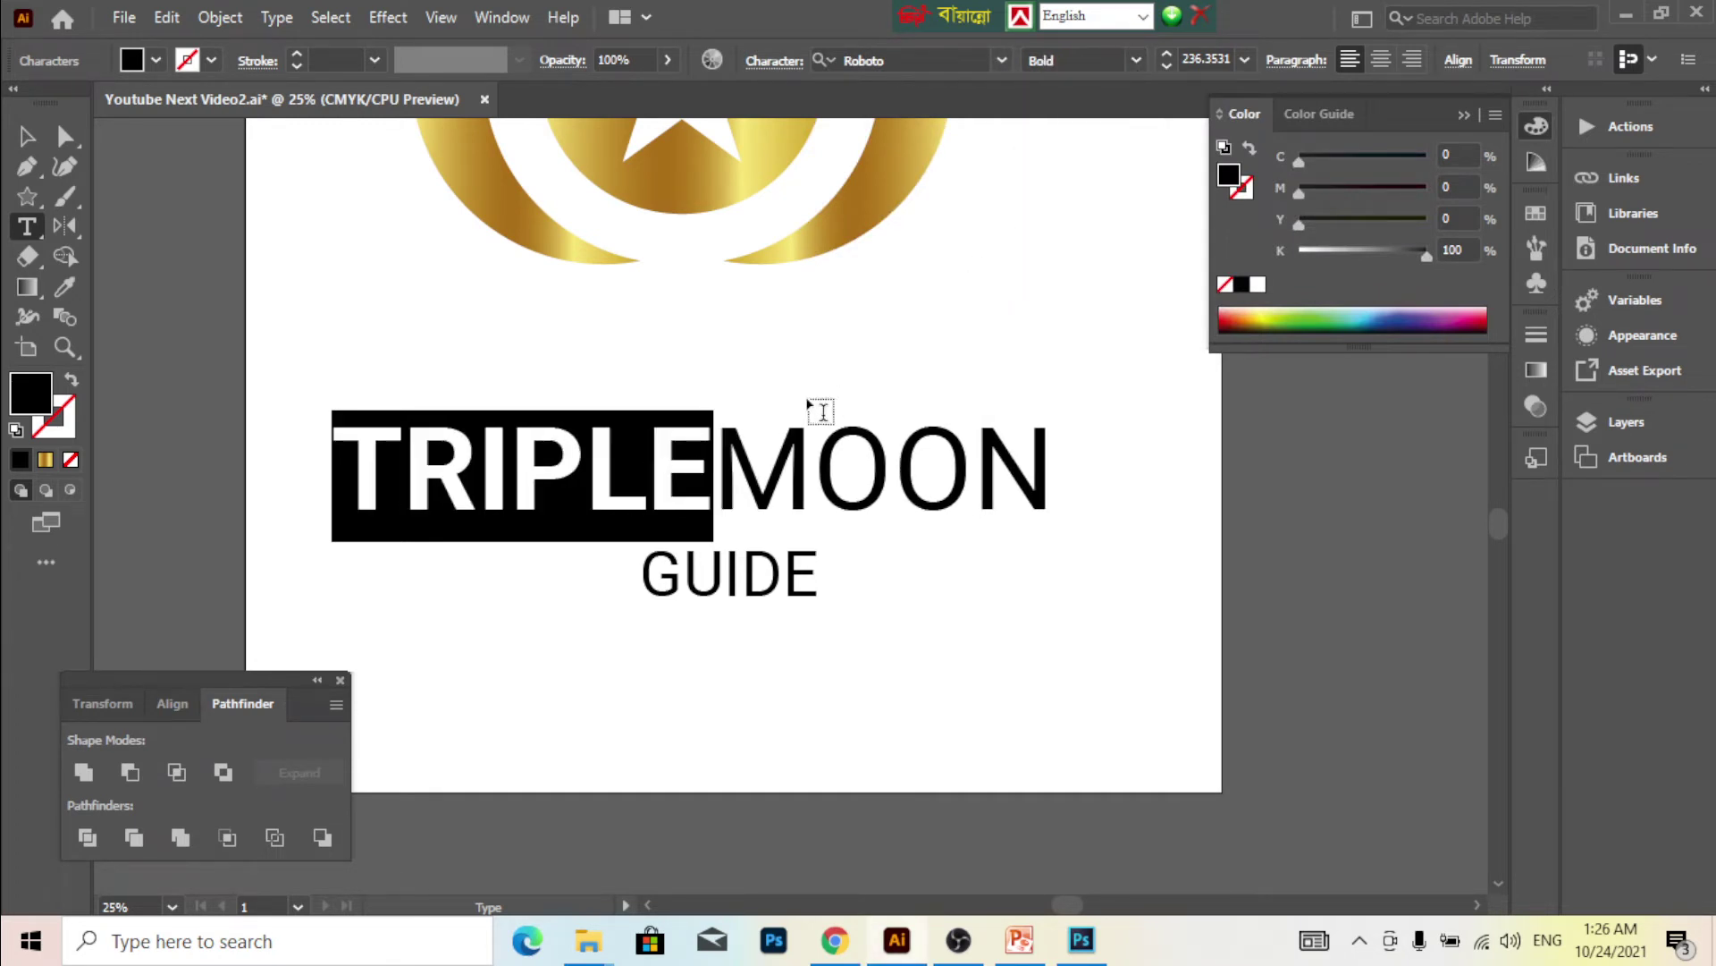
key("Right")
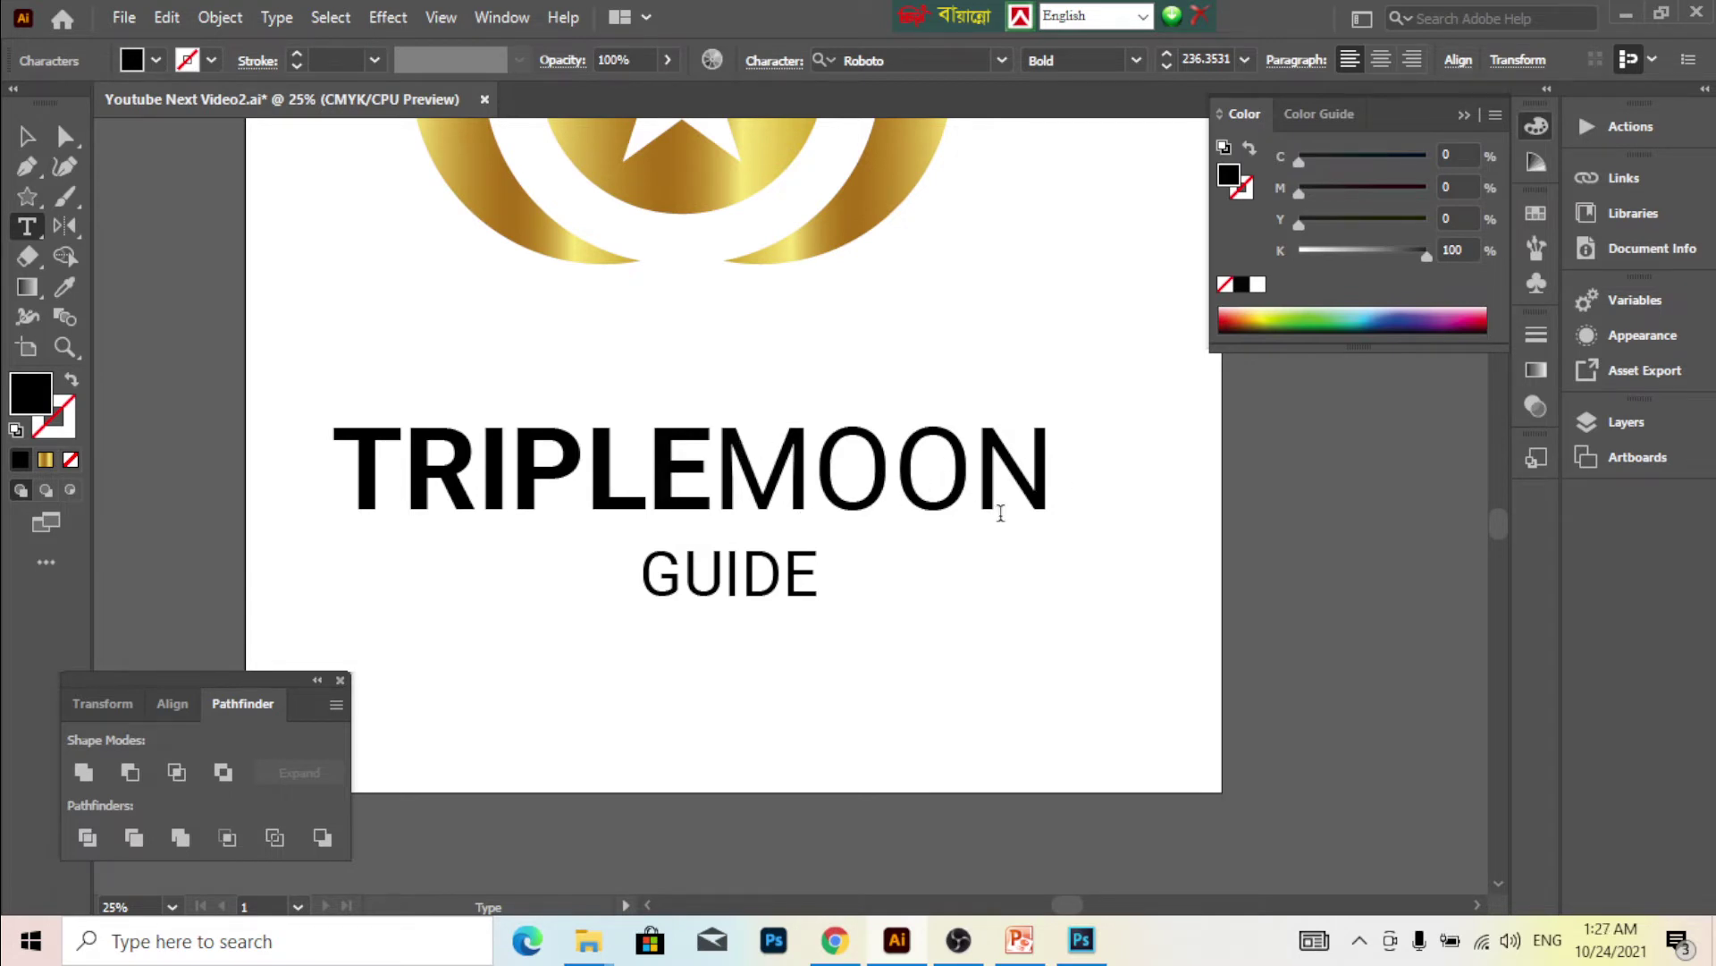
- Save the document and nudge the GUIDE text into position
left_click(27, 137)
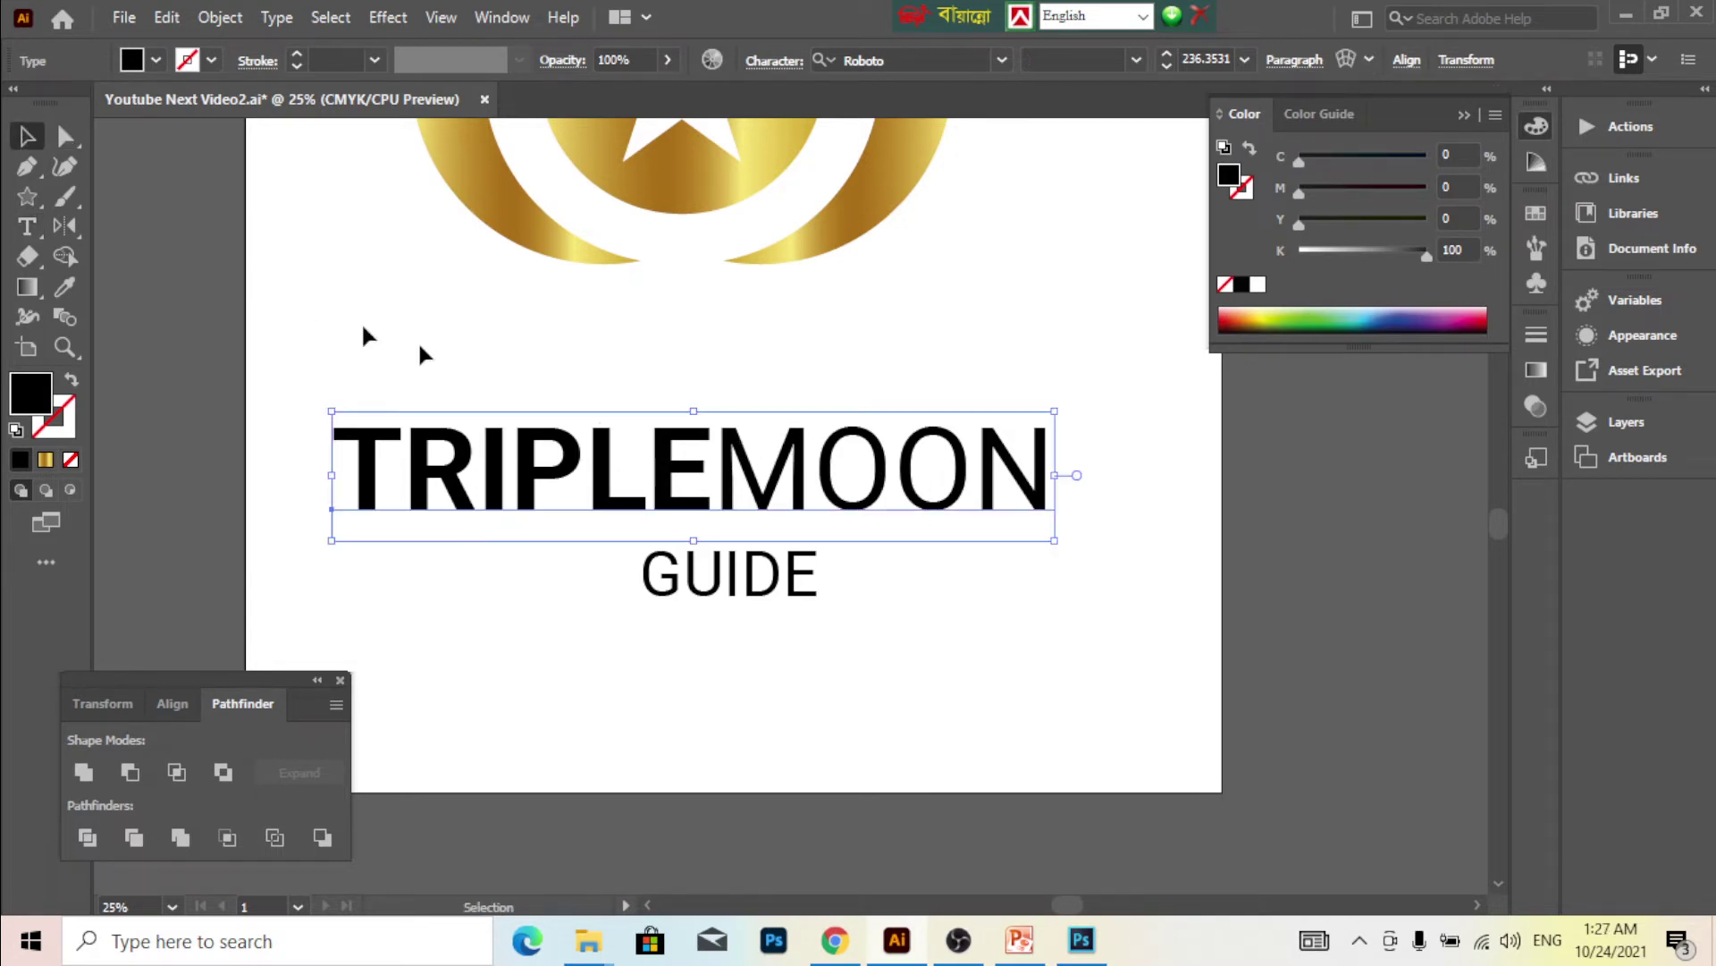
left_click(801, 382)
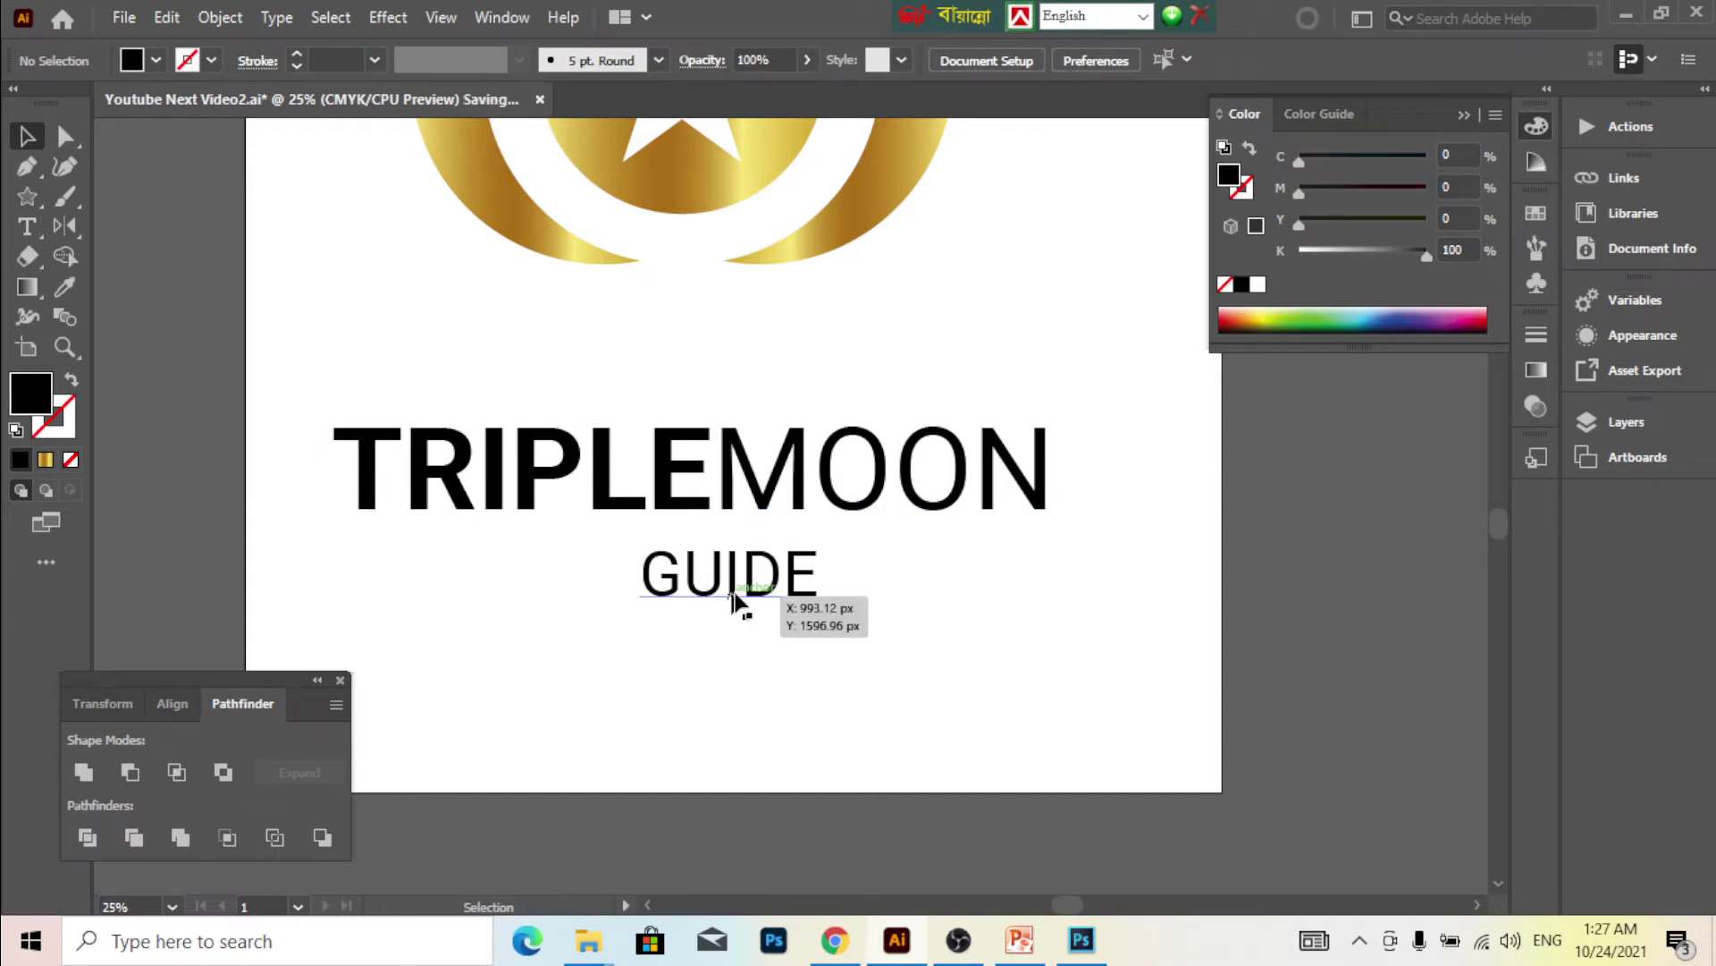
key("ctrl+s")
scroll(702, 601, "up", 1)
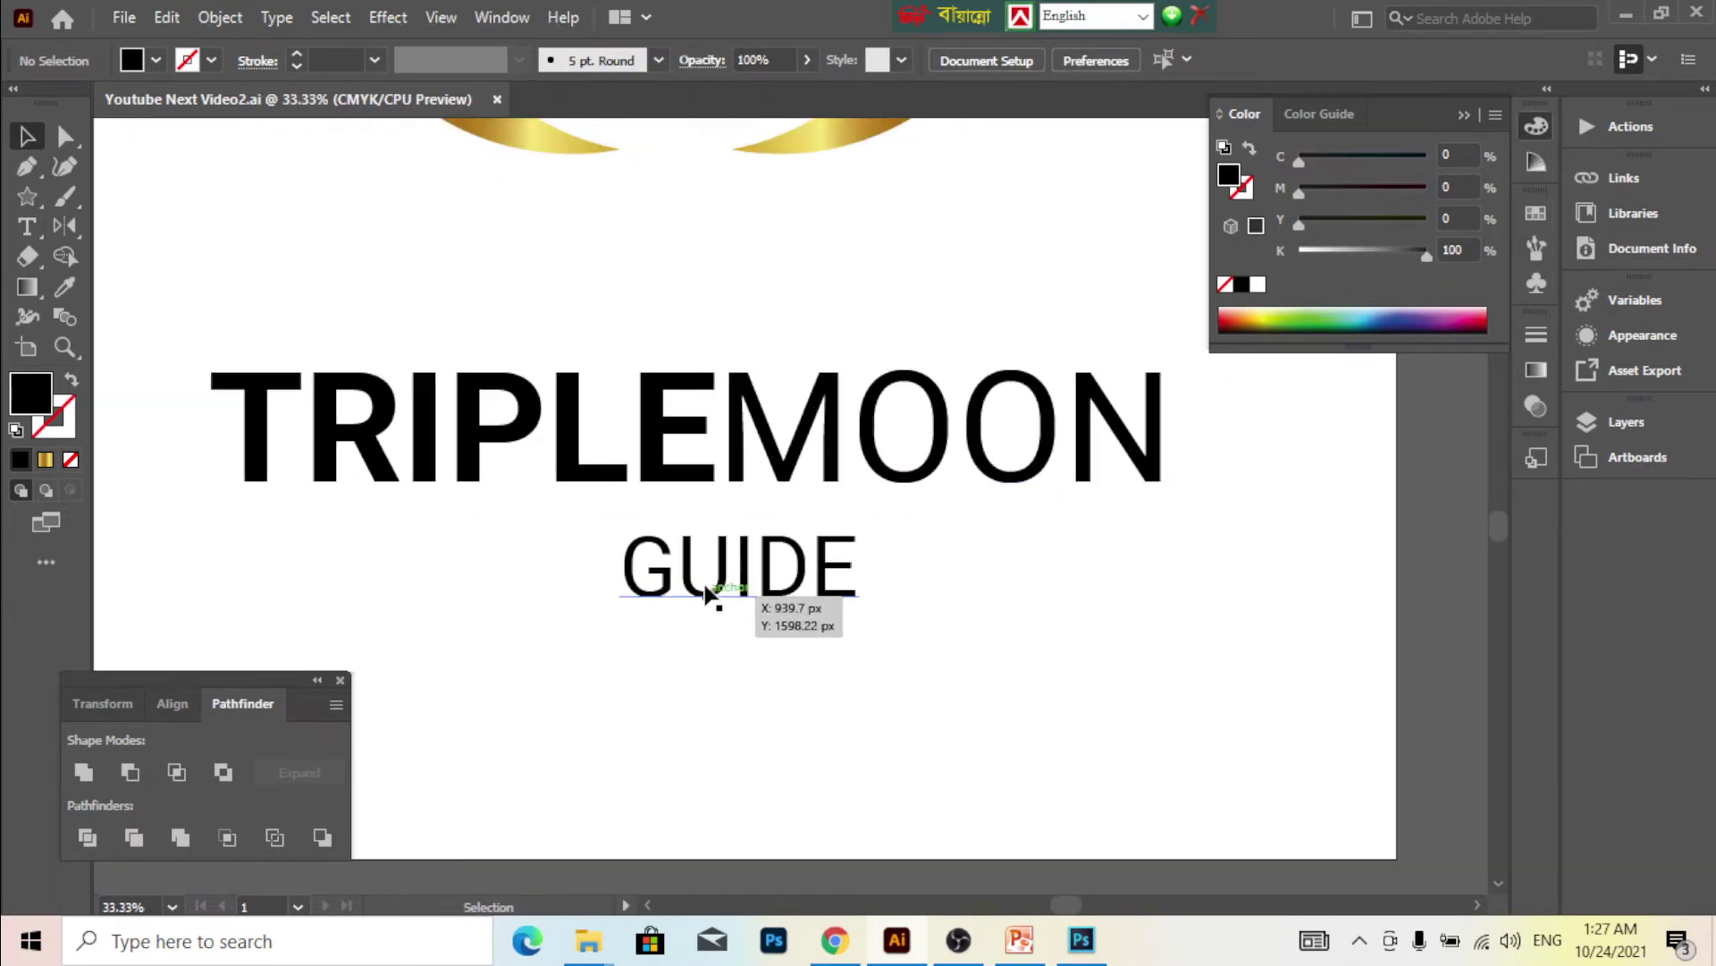
left_click(708, 585)
left_click(797, 569)
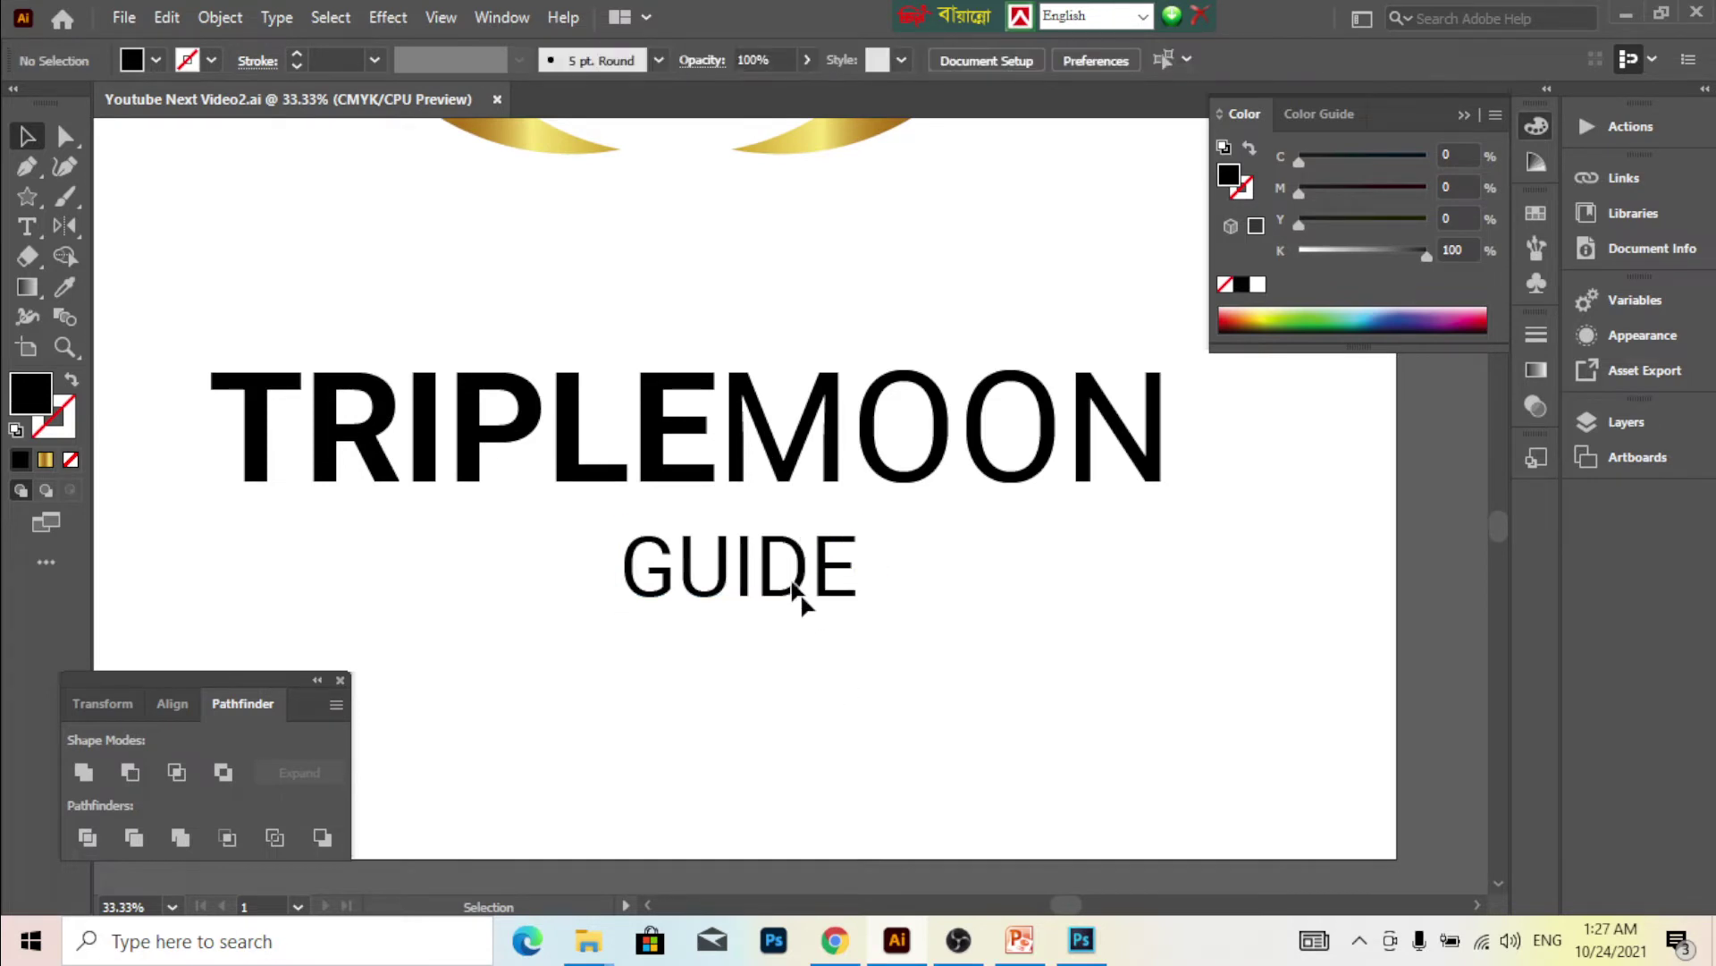
scroll(684, 572, "up", 1)
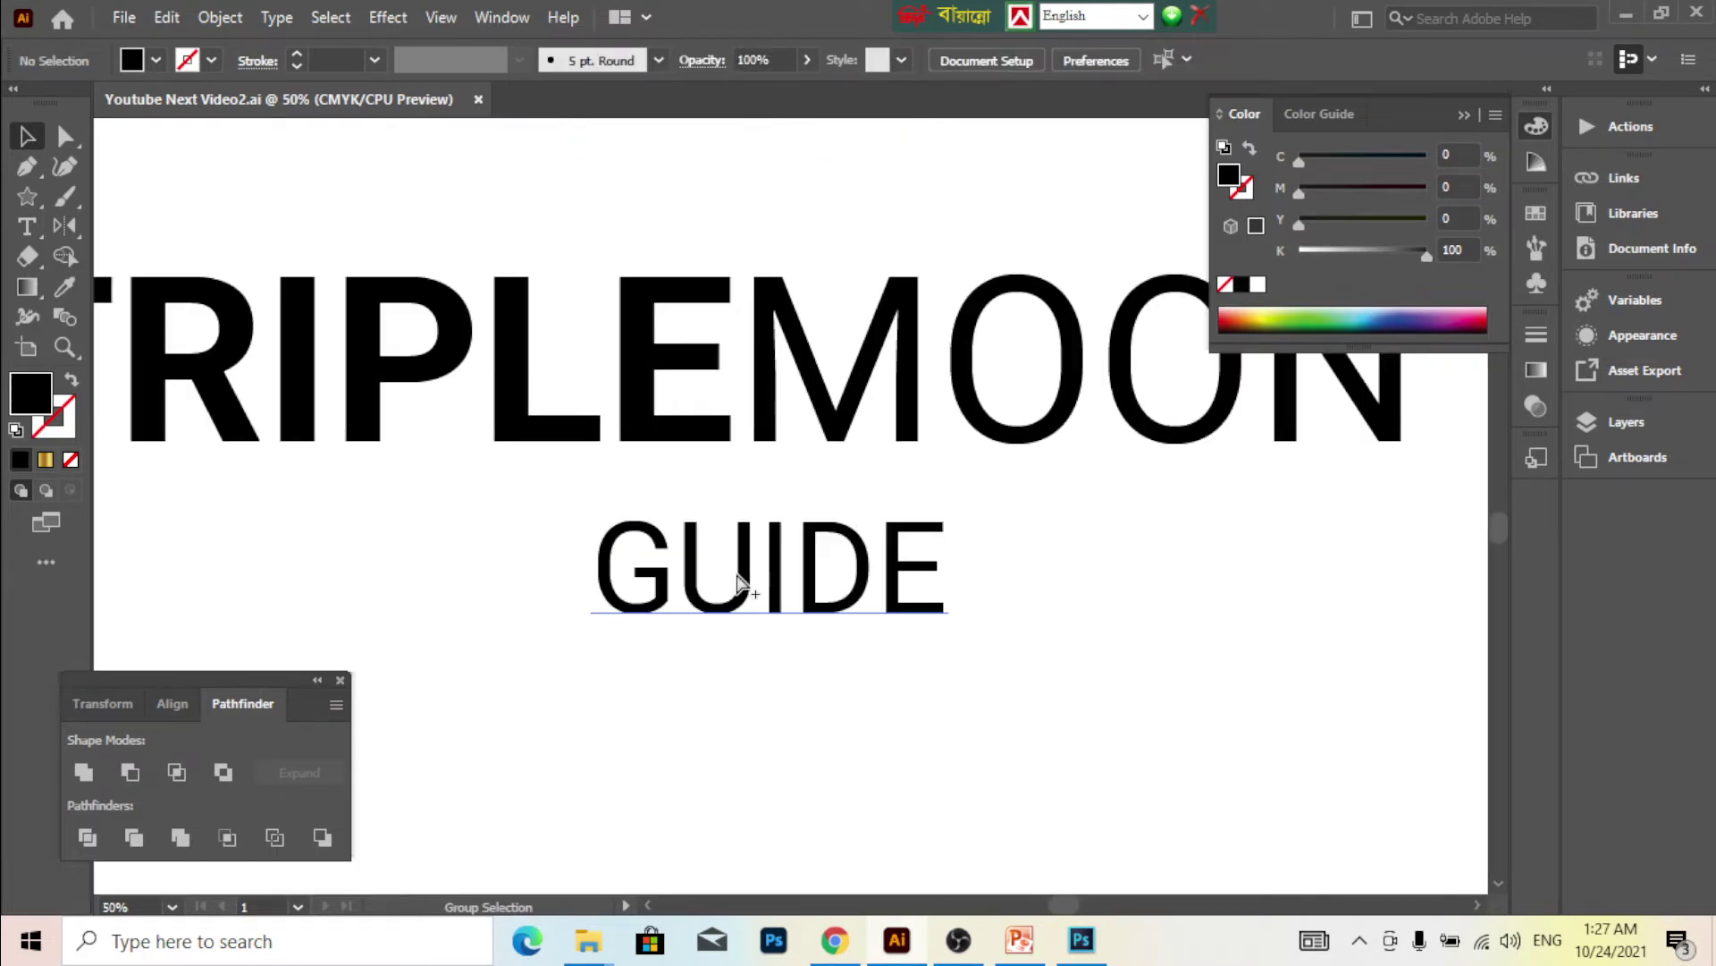
scroll(739, 583, "down", 1)
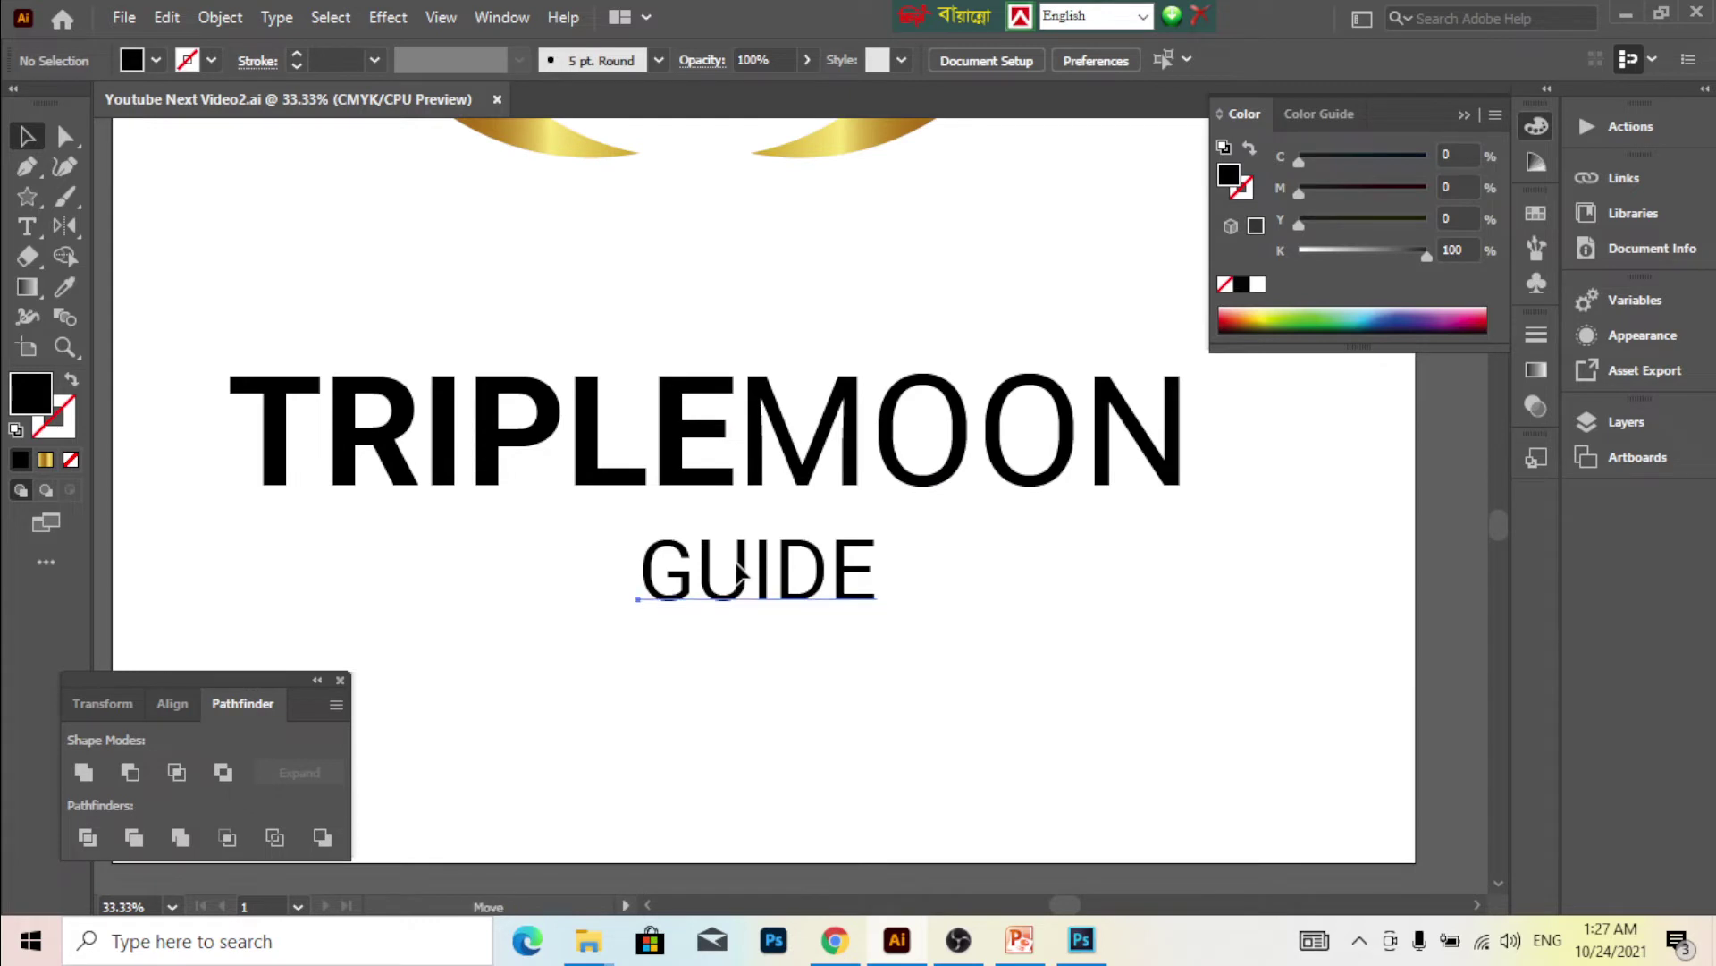
left_click_drag(739, 583, 738, 581)
- Try expanding the TRIPLEMOON and GUIDE text with Object > Expand
left_click_drag(955, 694, 613, 411)
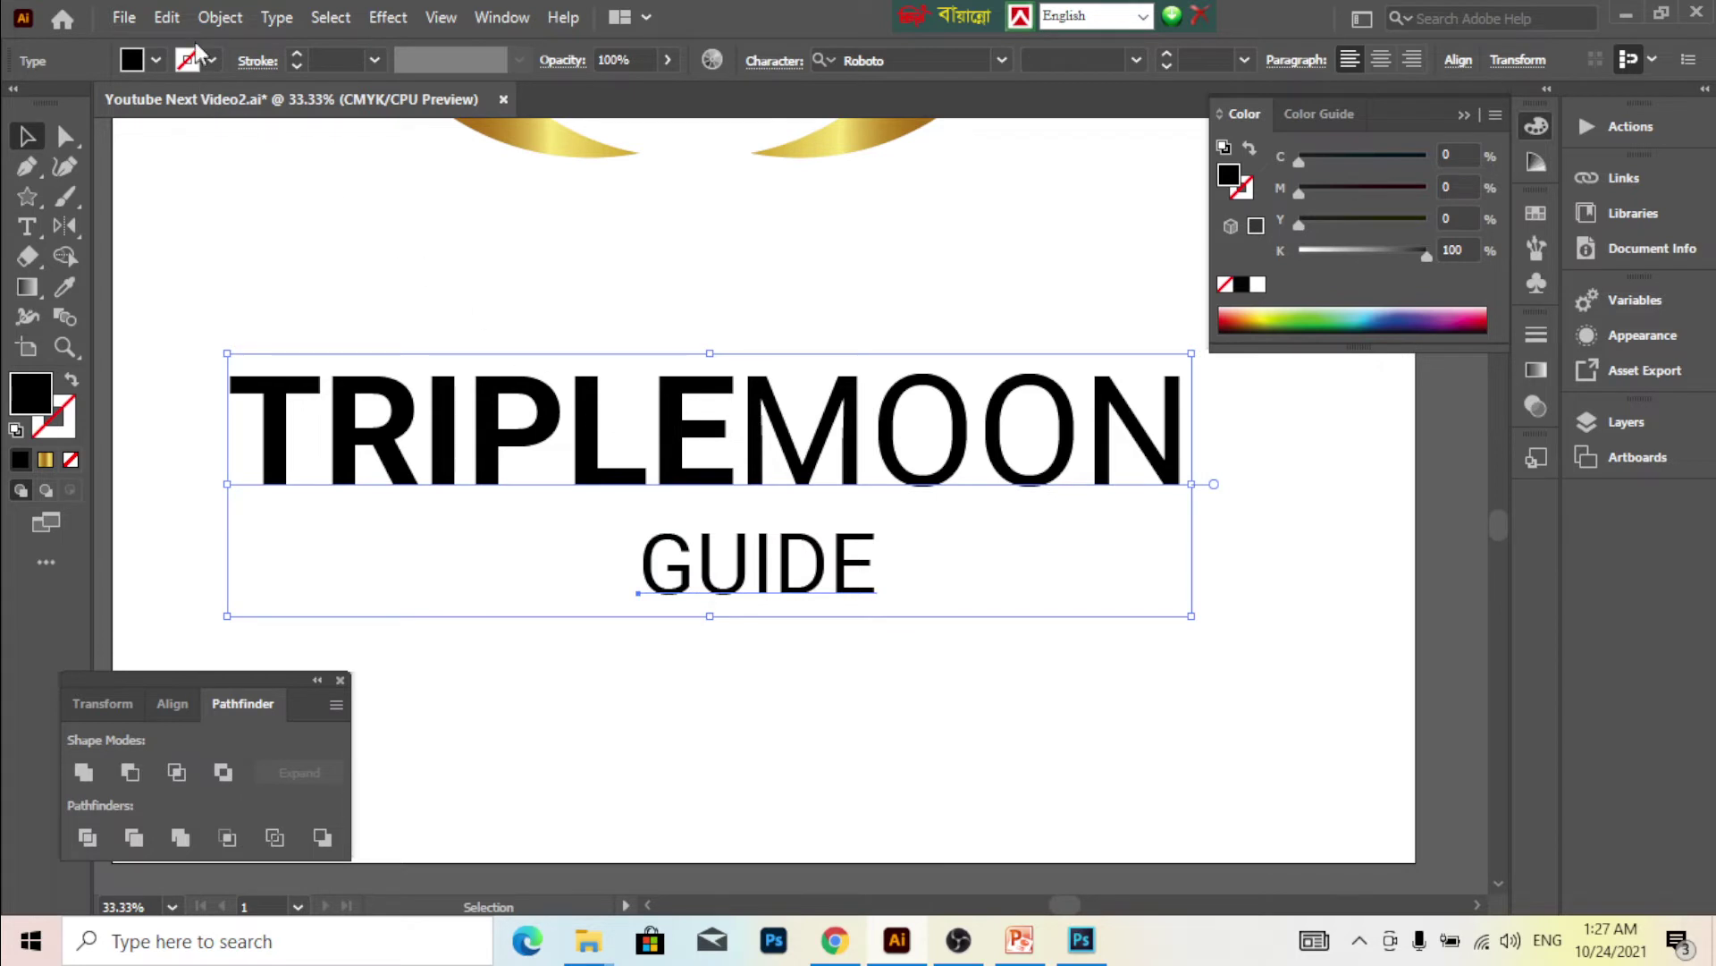
left_click(219, 18)
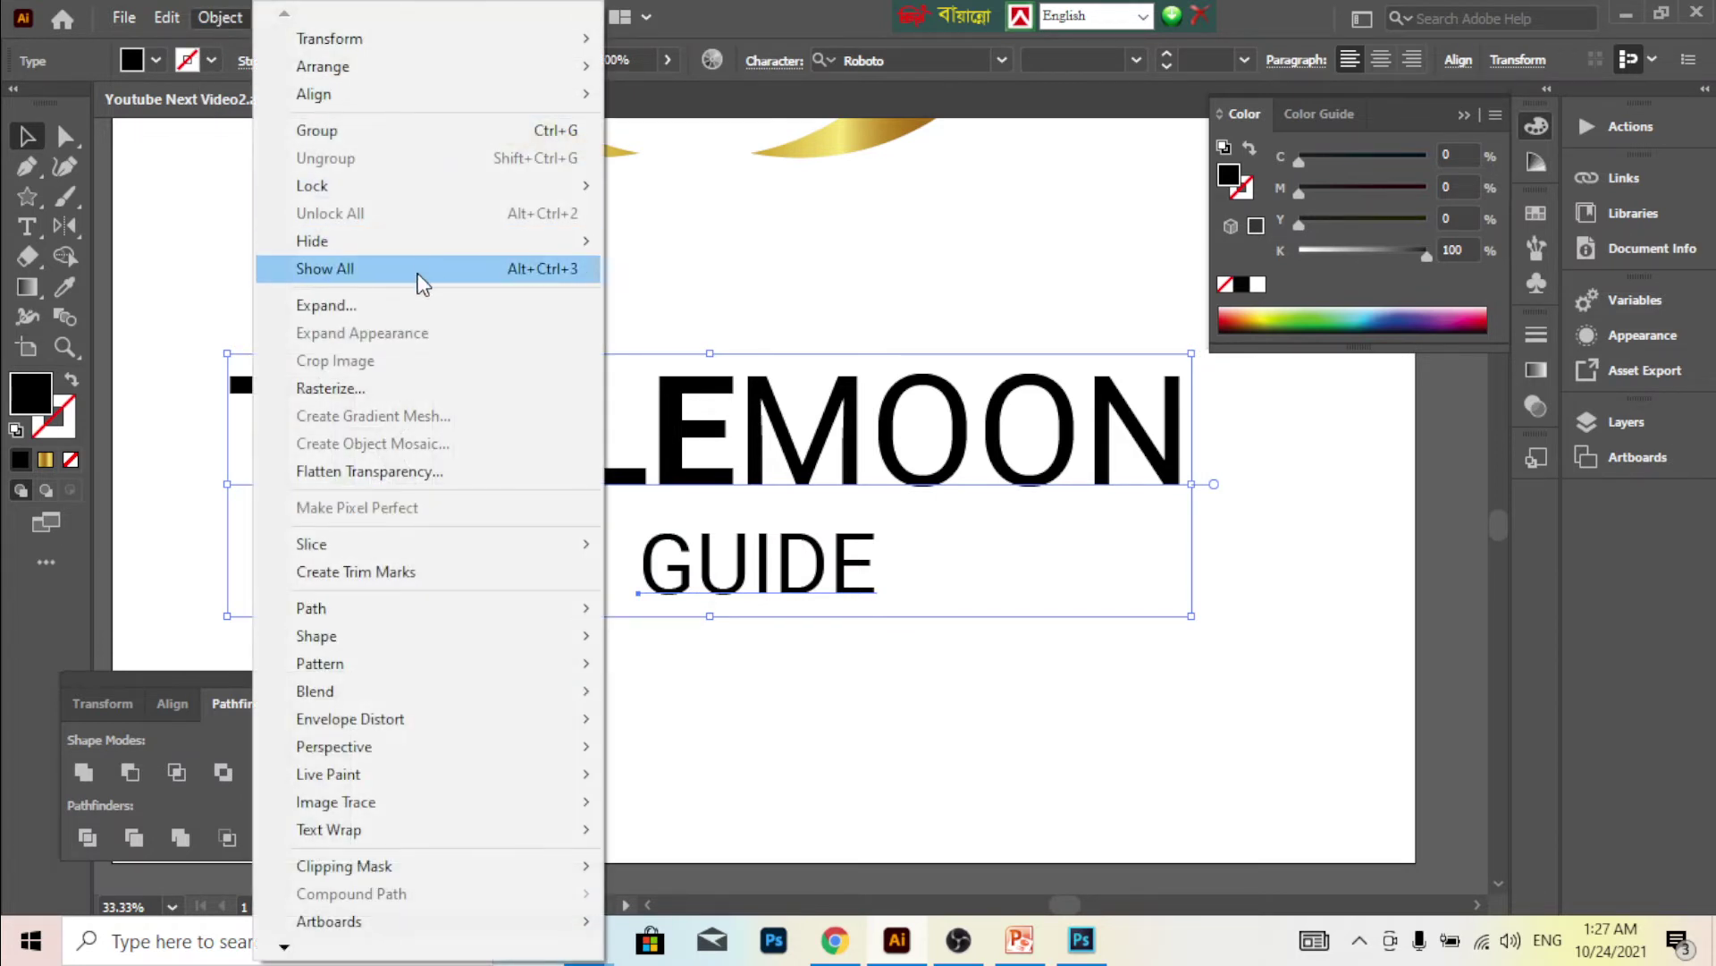
left_click(421, 307)
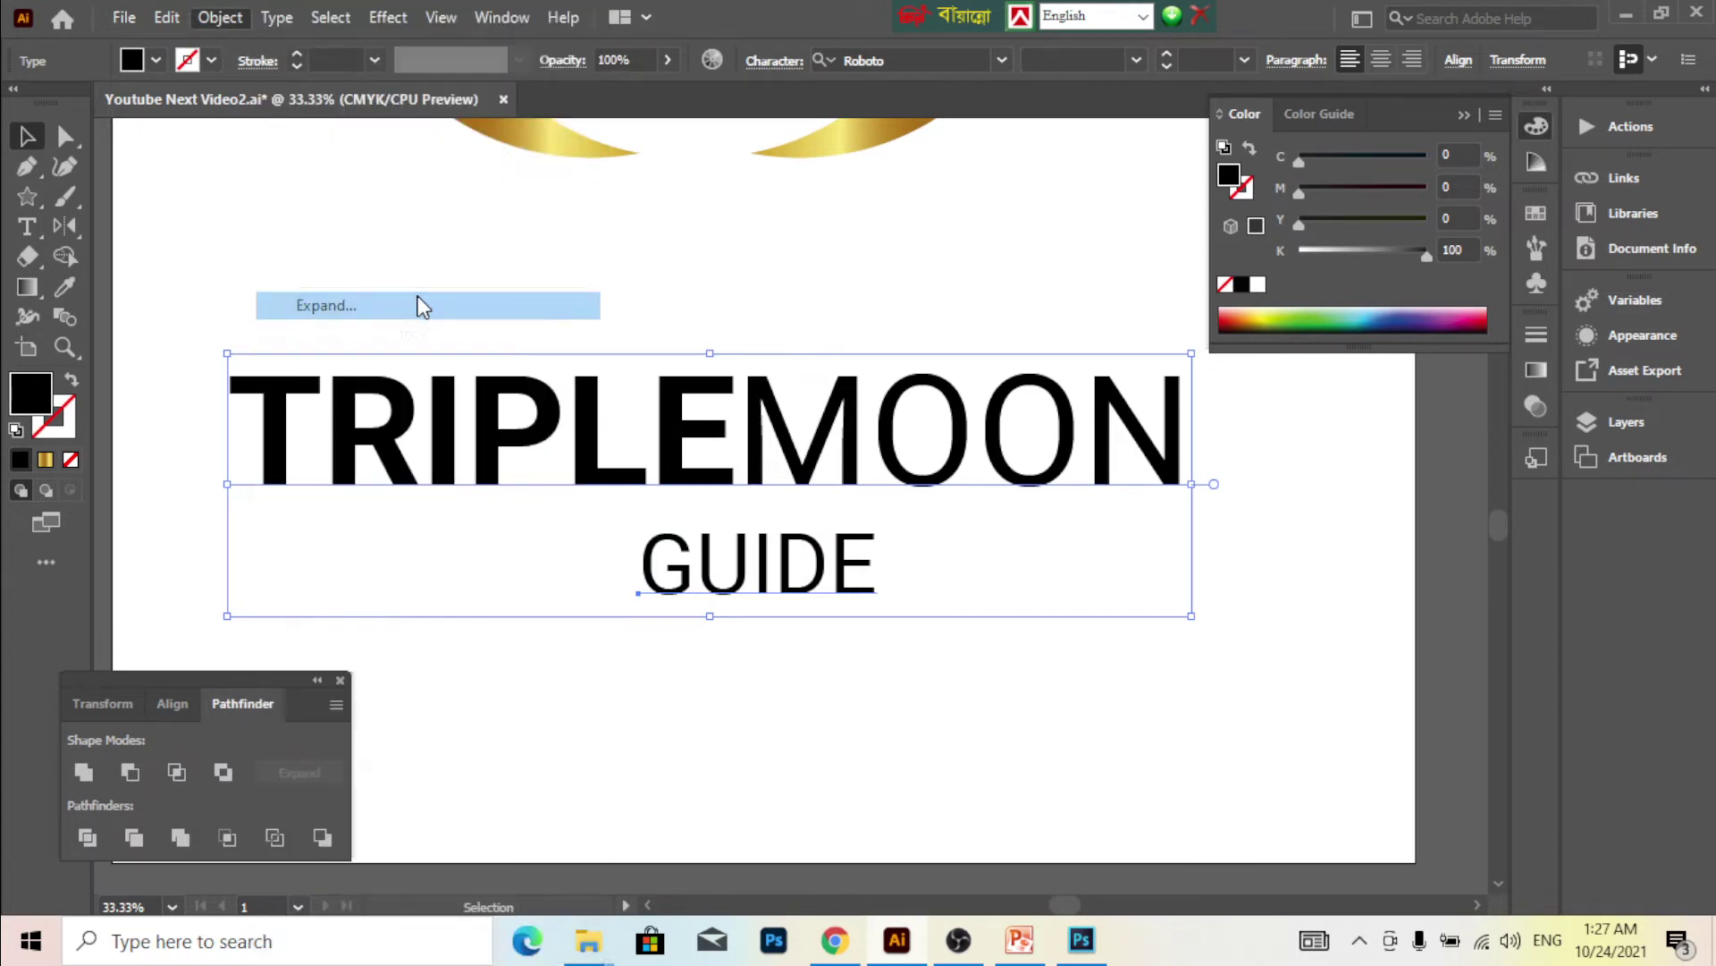
left_click(783, 615)
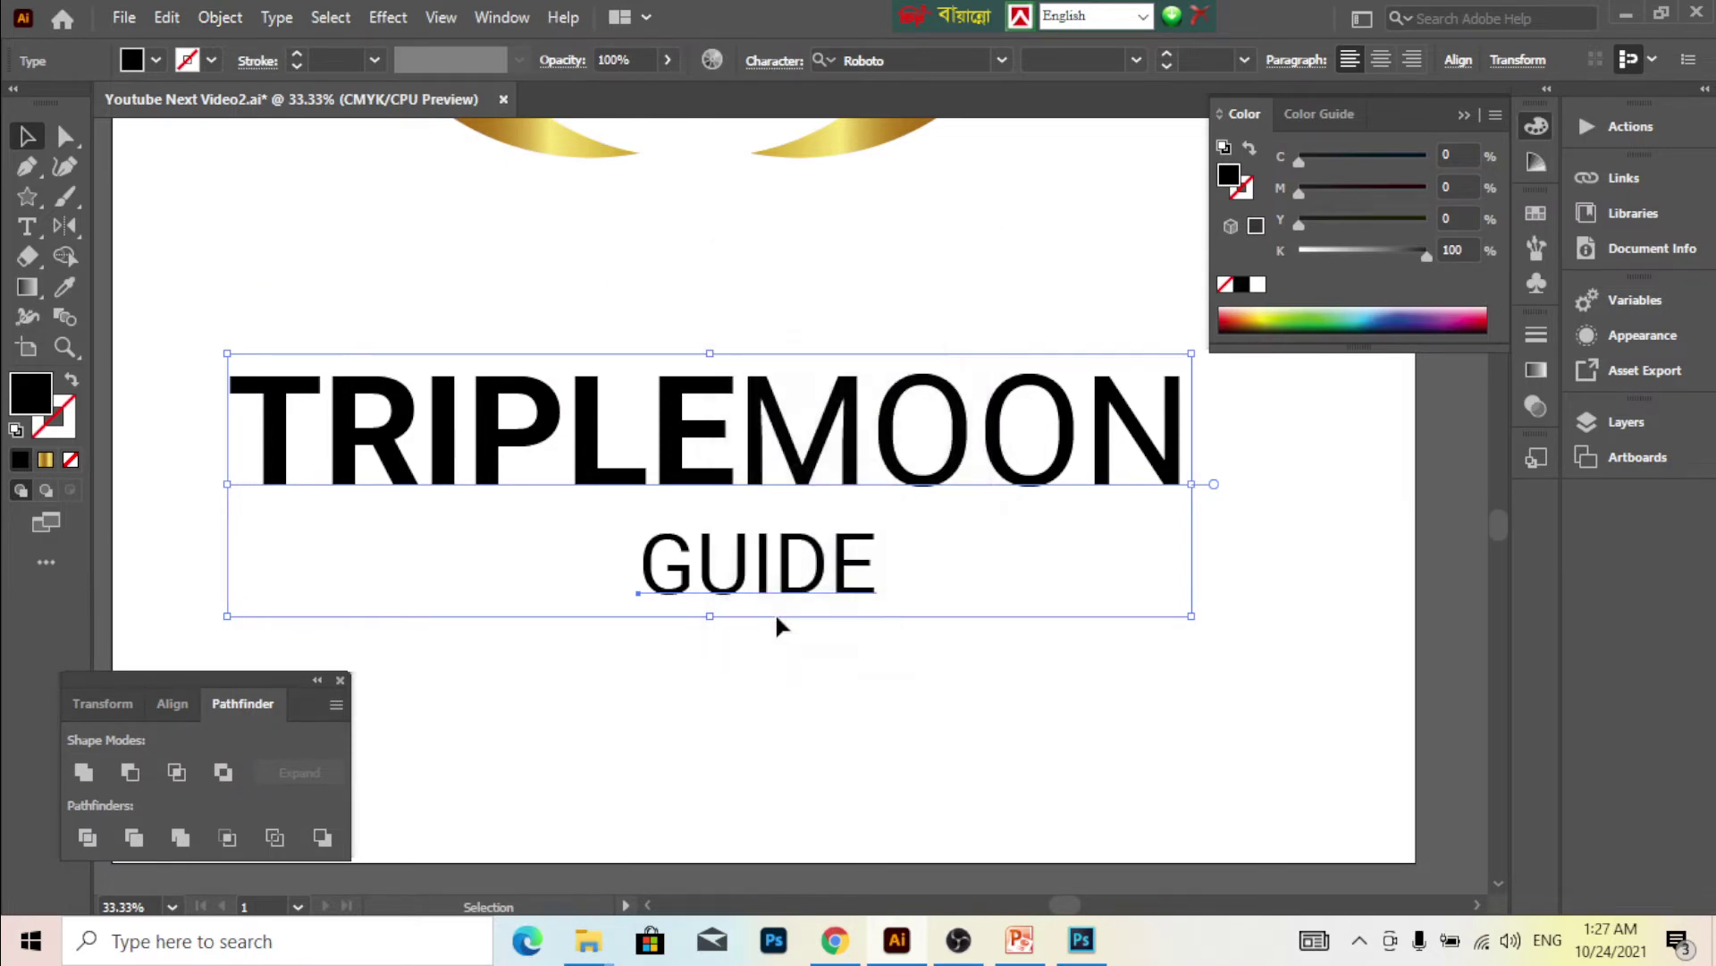
right_click(666, 431)
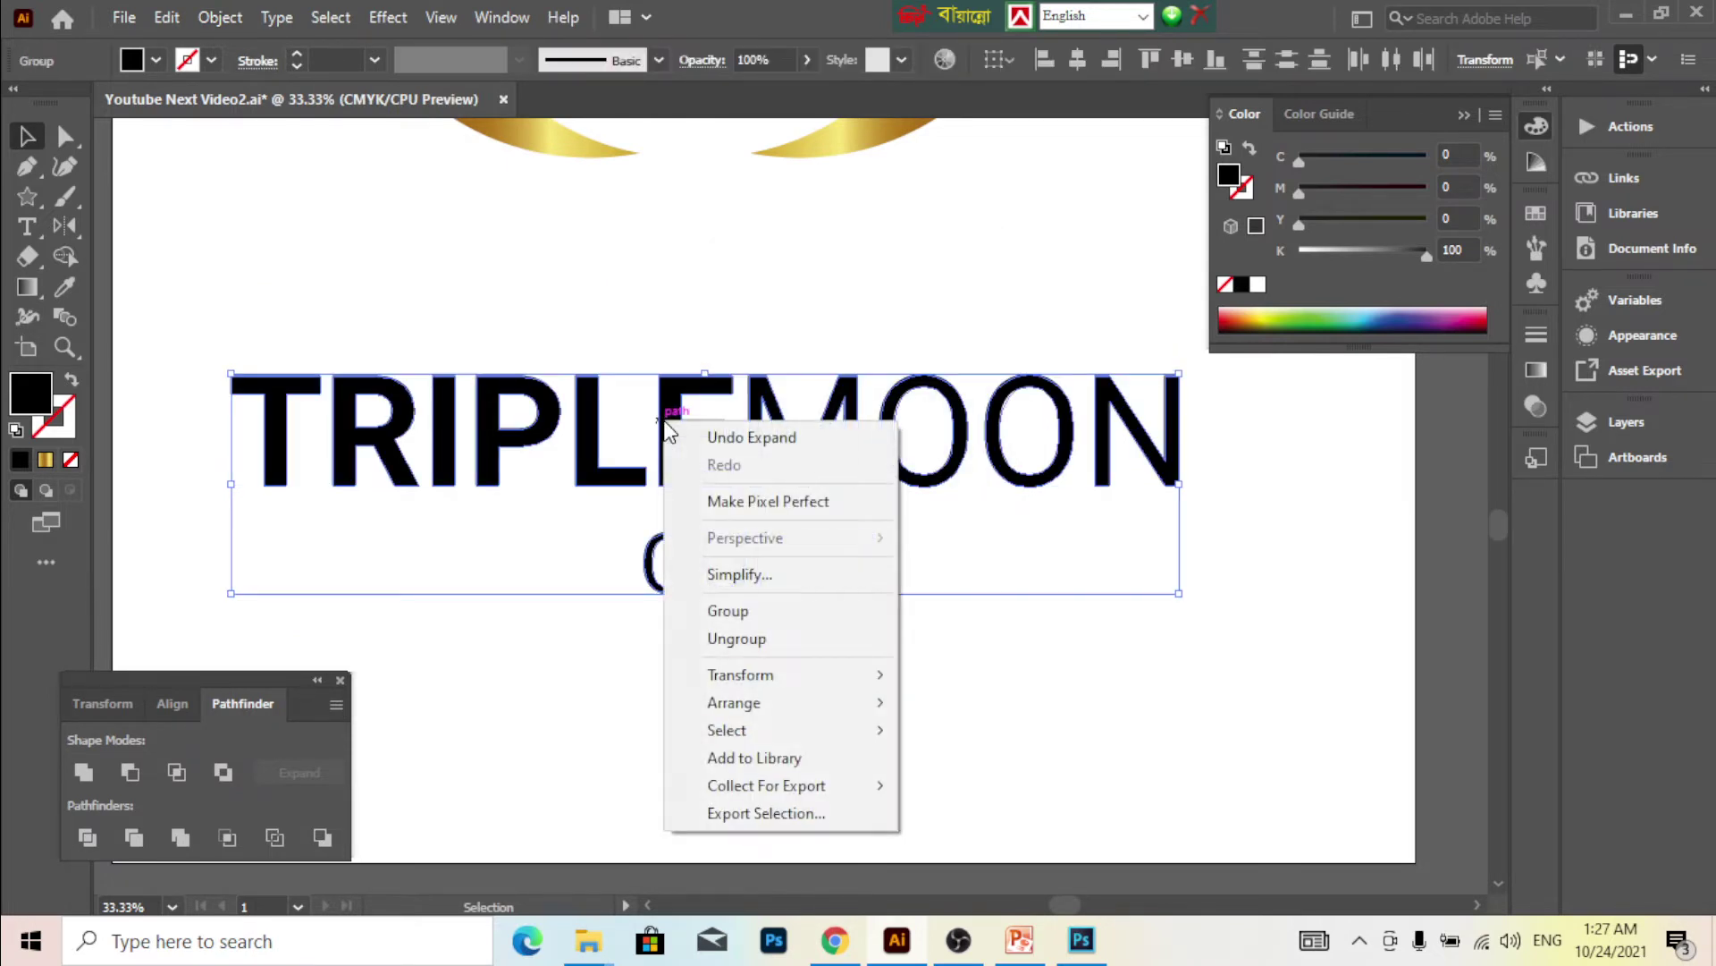
left_click(787, 637)
left_click(1060, 677)
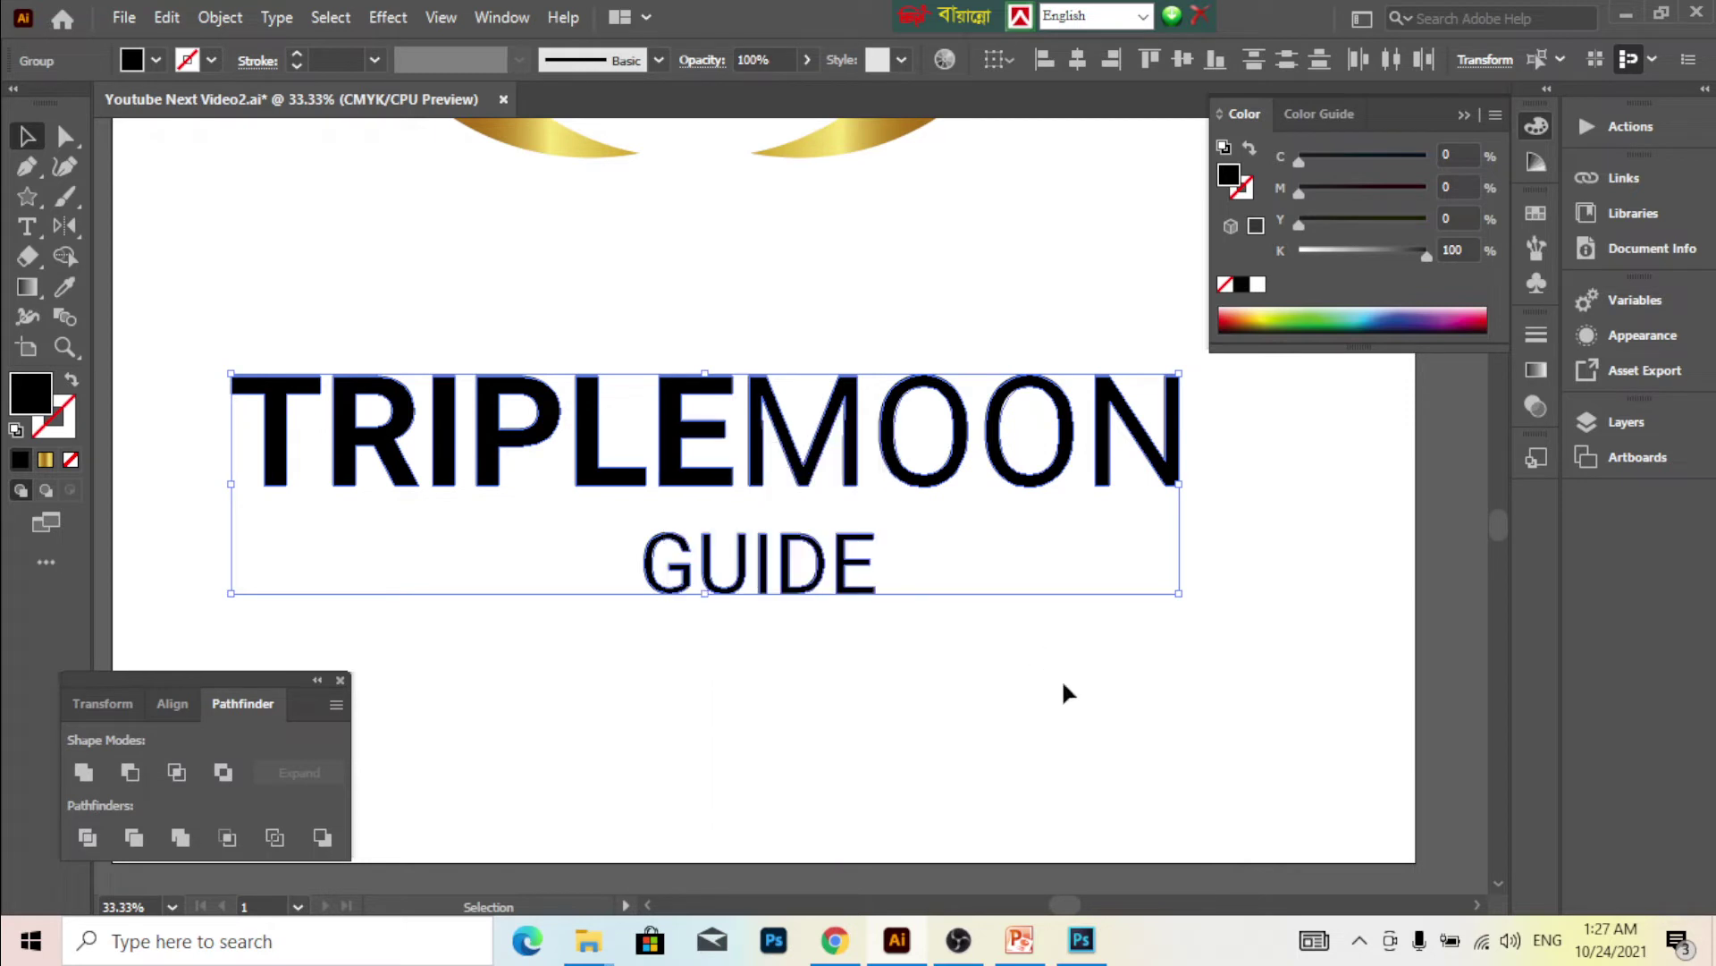
key("ctrl+a")
- Convert both title texts to outlines and centre them horizontally
mouse_move(890, 744)
left_mouse_down()
mouse_move(617, 443)
mouse_move(635, 438)
left_mouse_up()
right_click(662, 447)
mouse_move(746, 502)
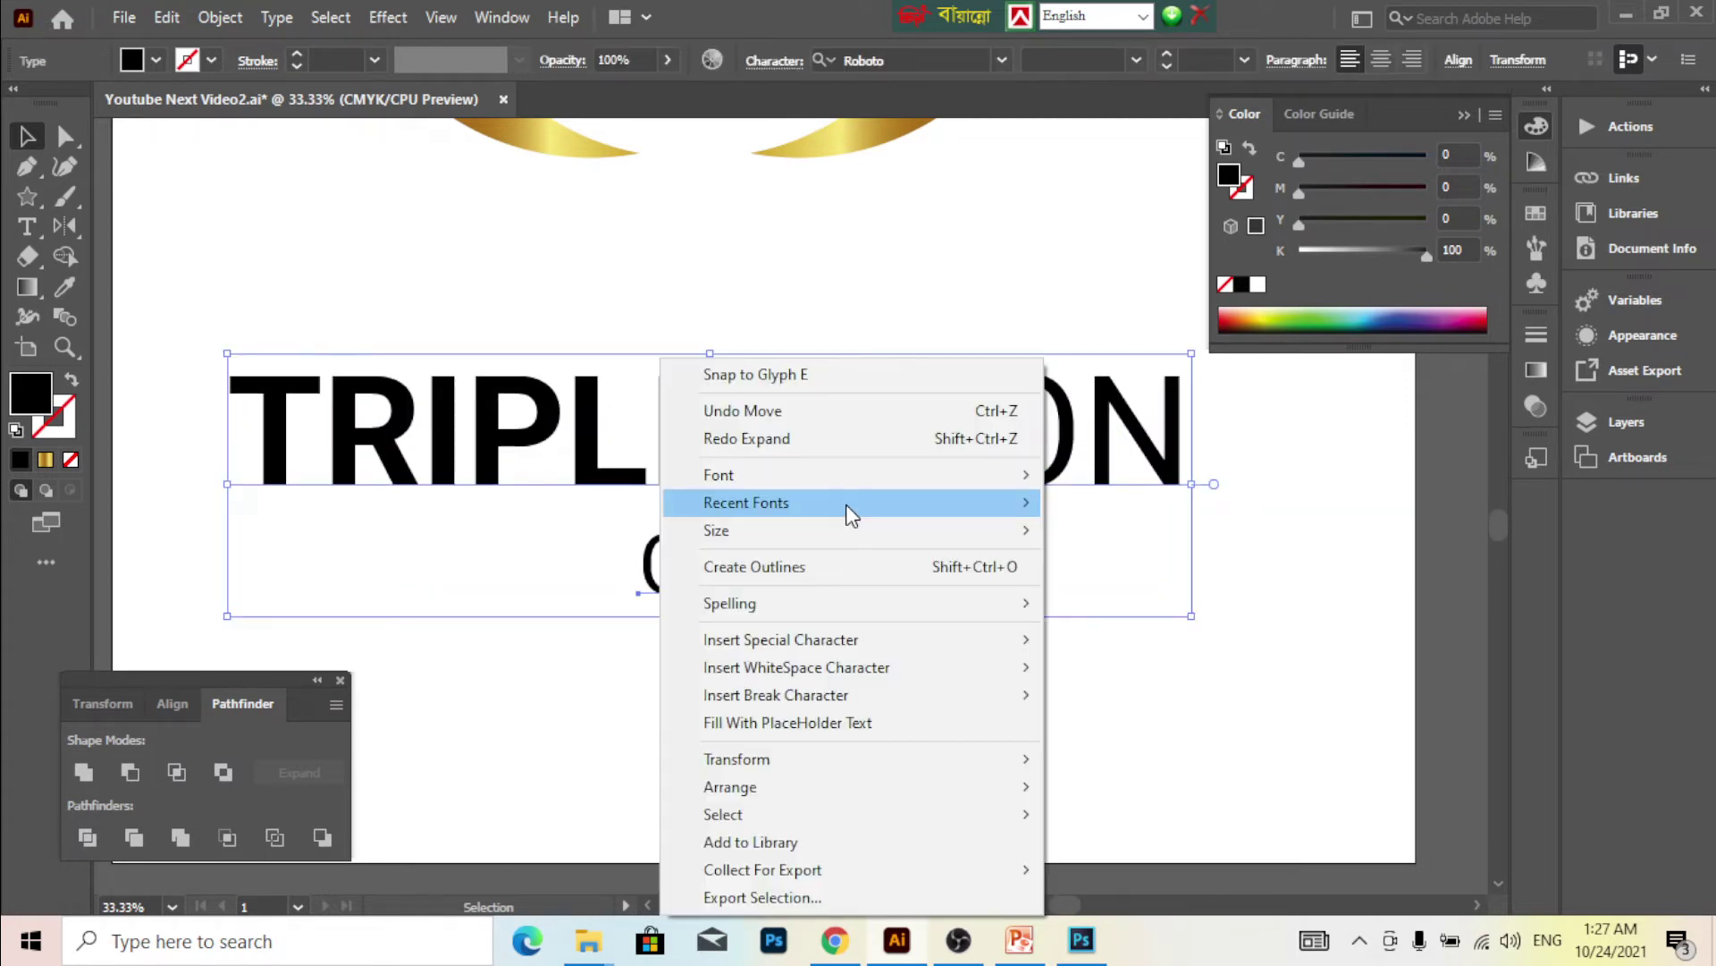
left_click(835, 567)
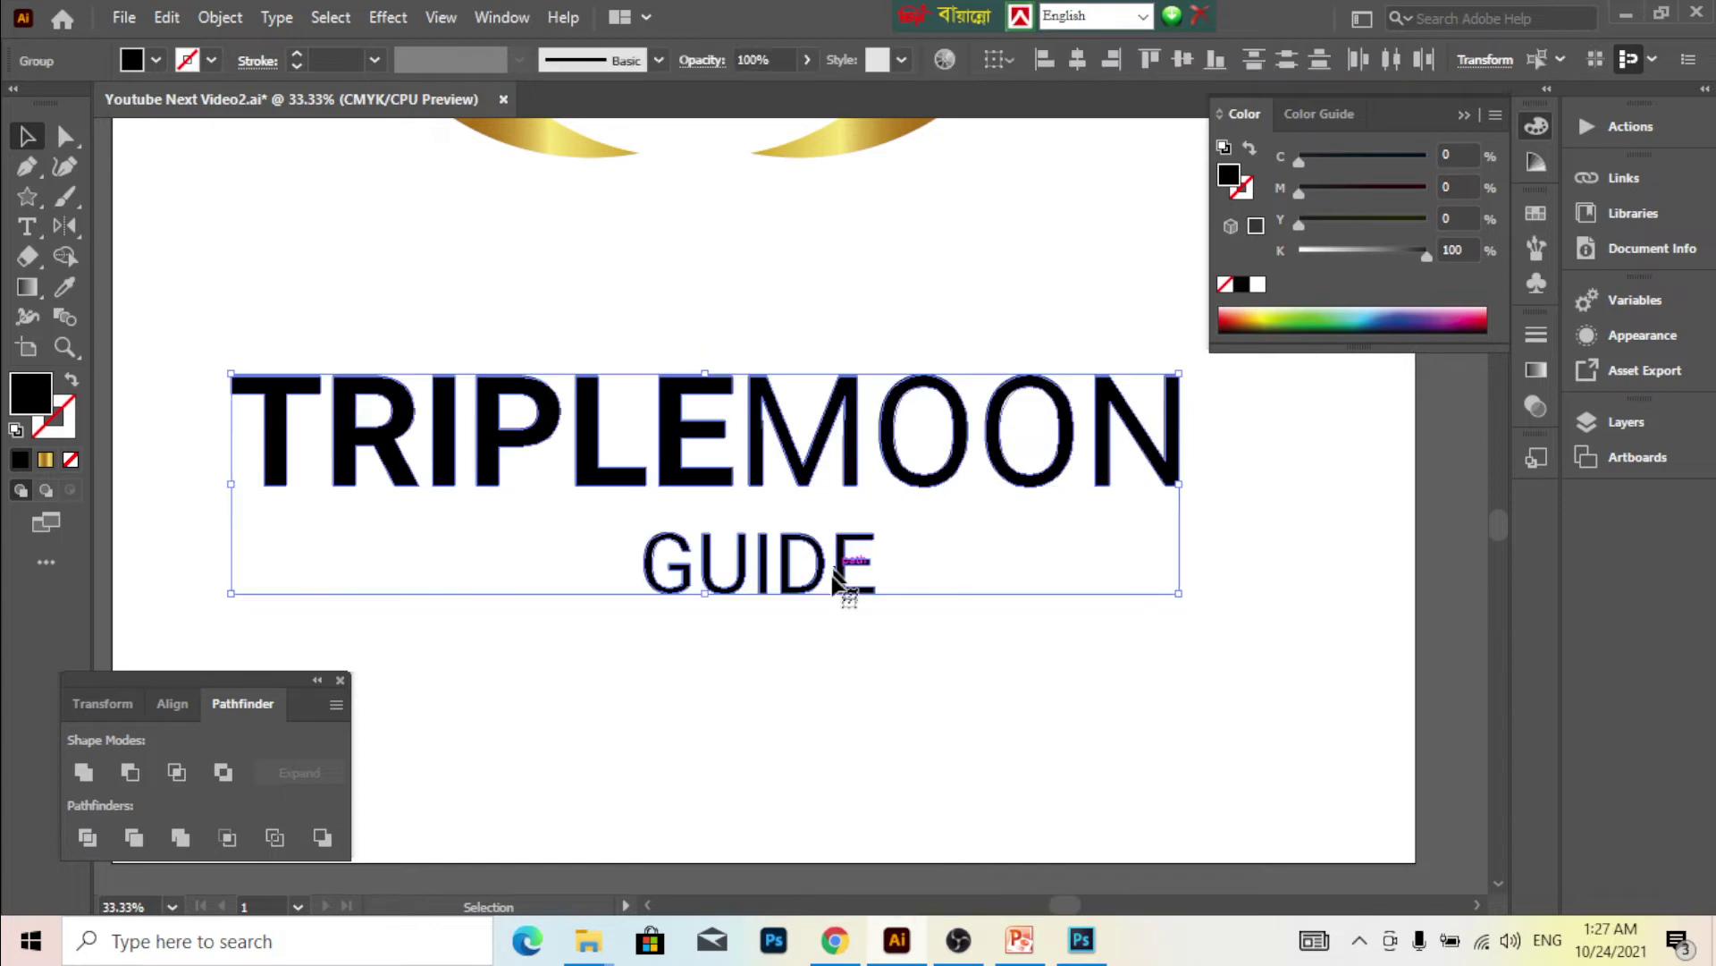
left_click(855, 723)
left_click_drag(862, 760, 610, 432)
left_click(1076, 61)
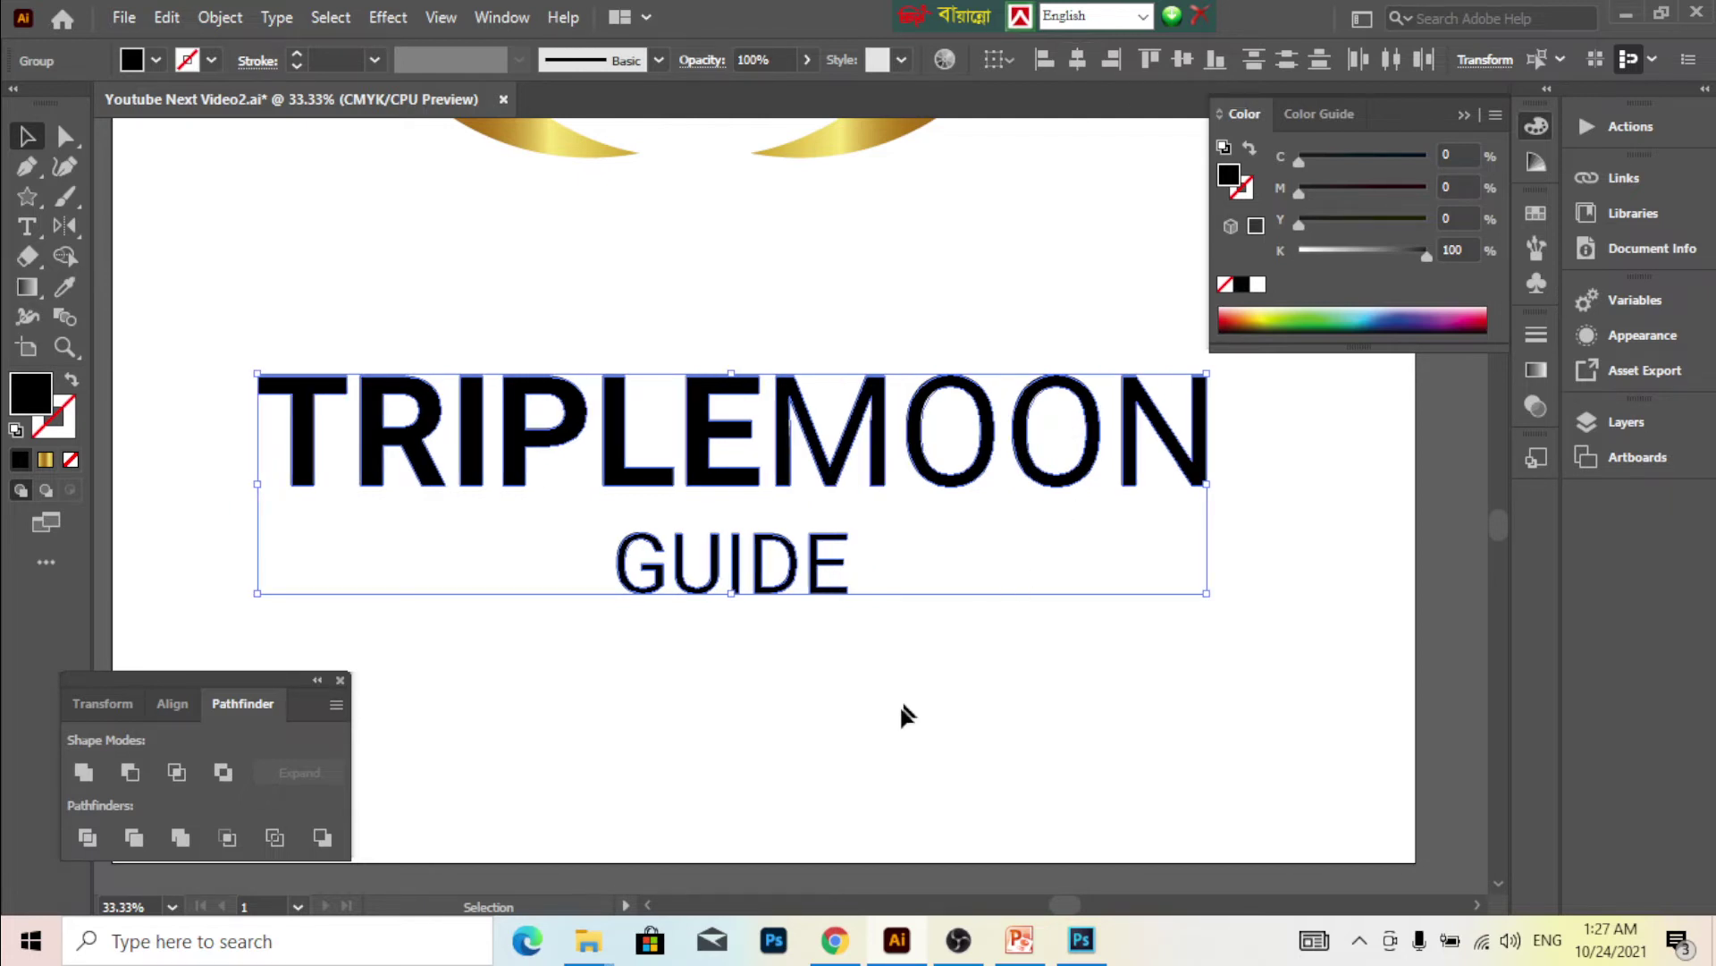
left_click(827, 657)
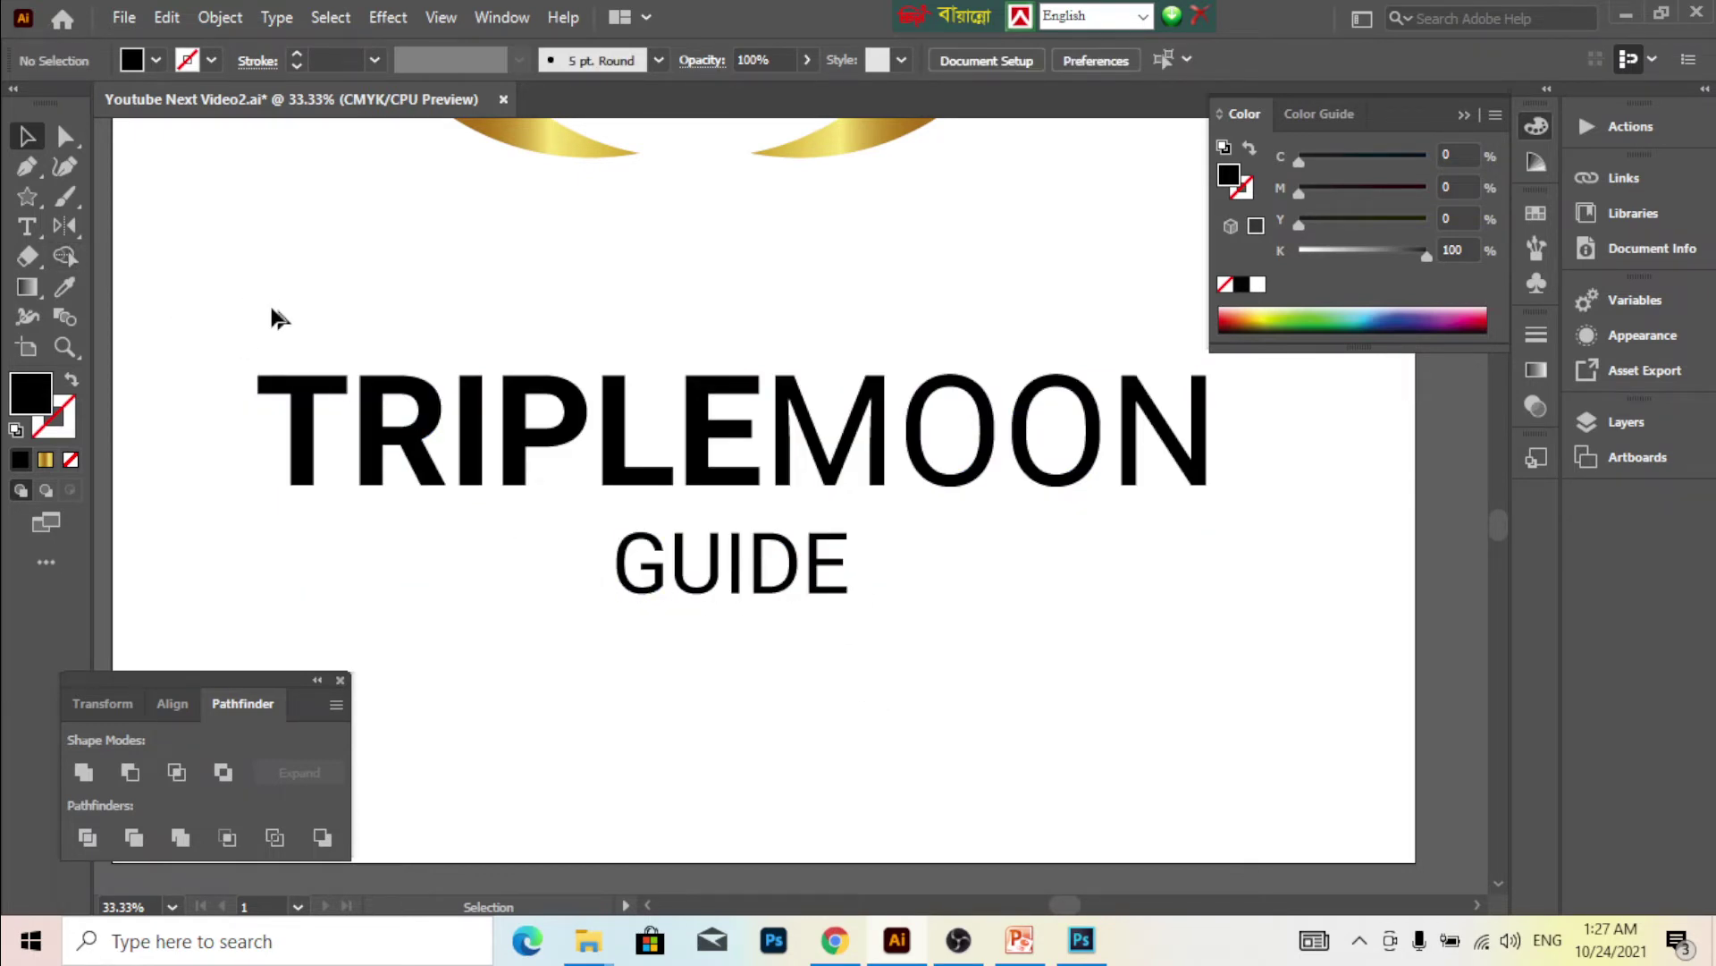
left_click(27, 197)
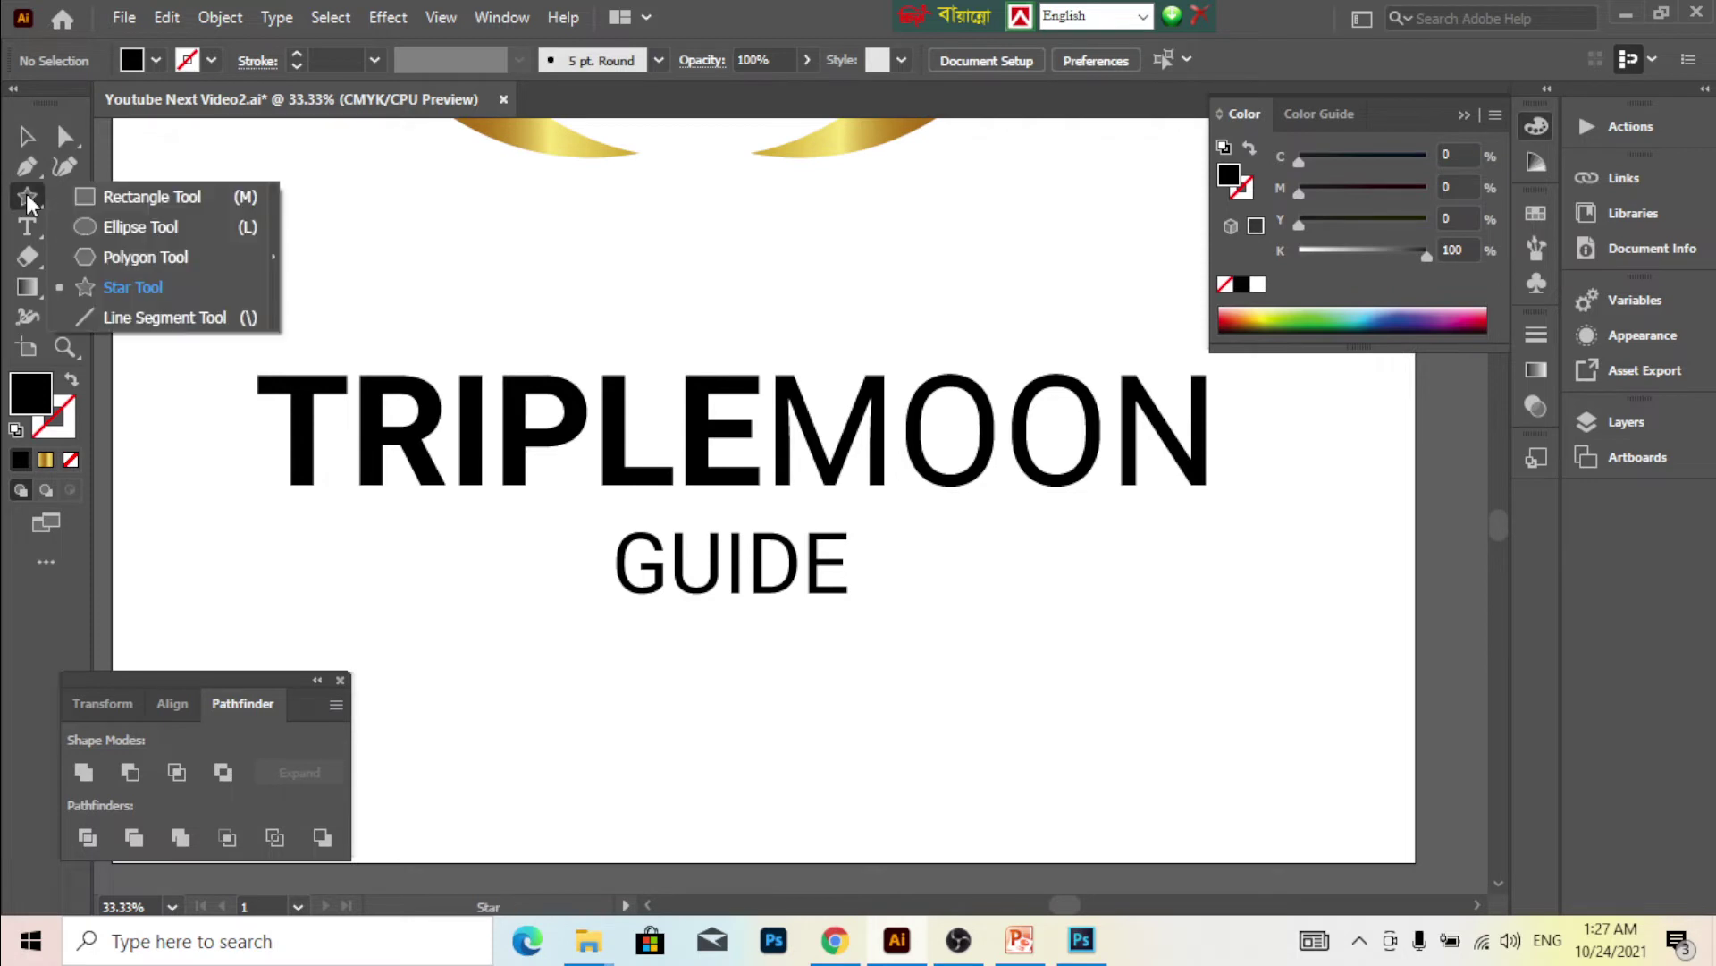
- Draw a thin rectangle under TRIPLEMOON and stretch it to the N's right edge
left_click(123, 202)
scroll(465, 550, "down", 1)
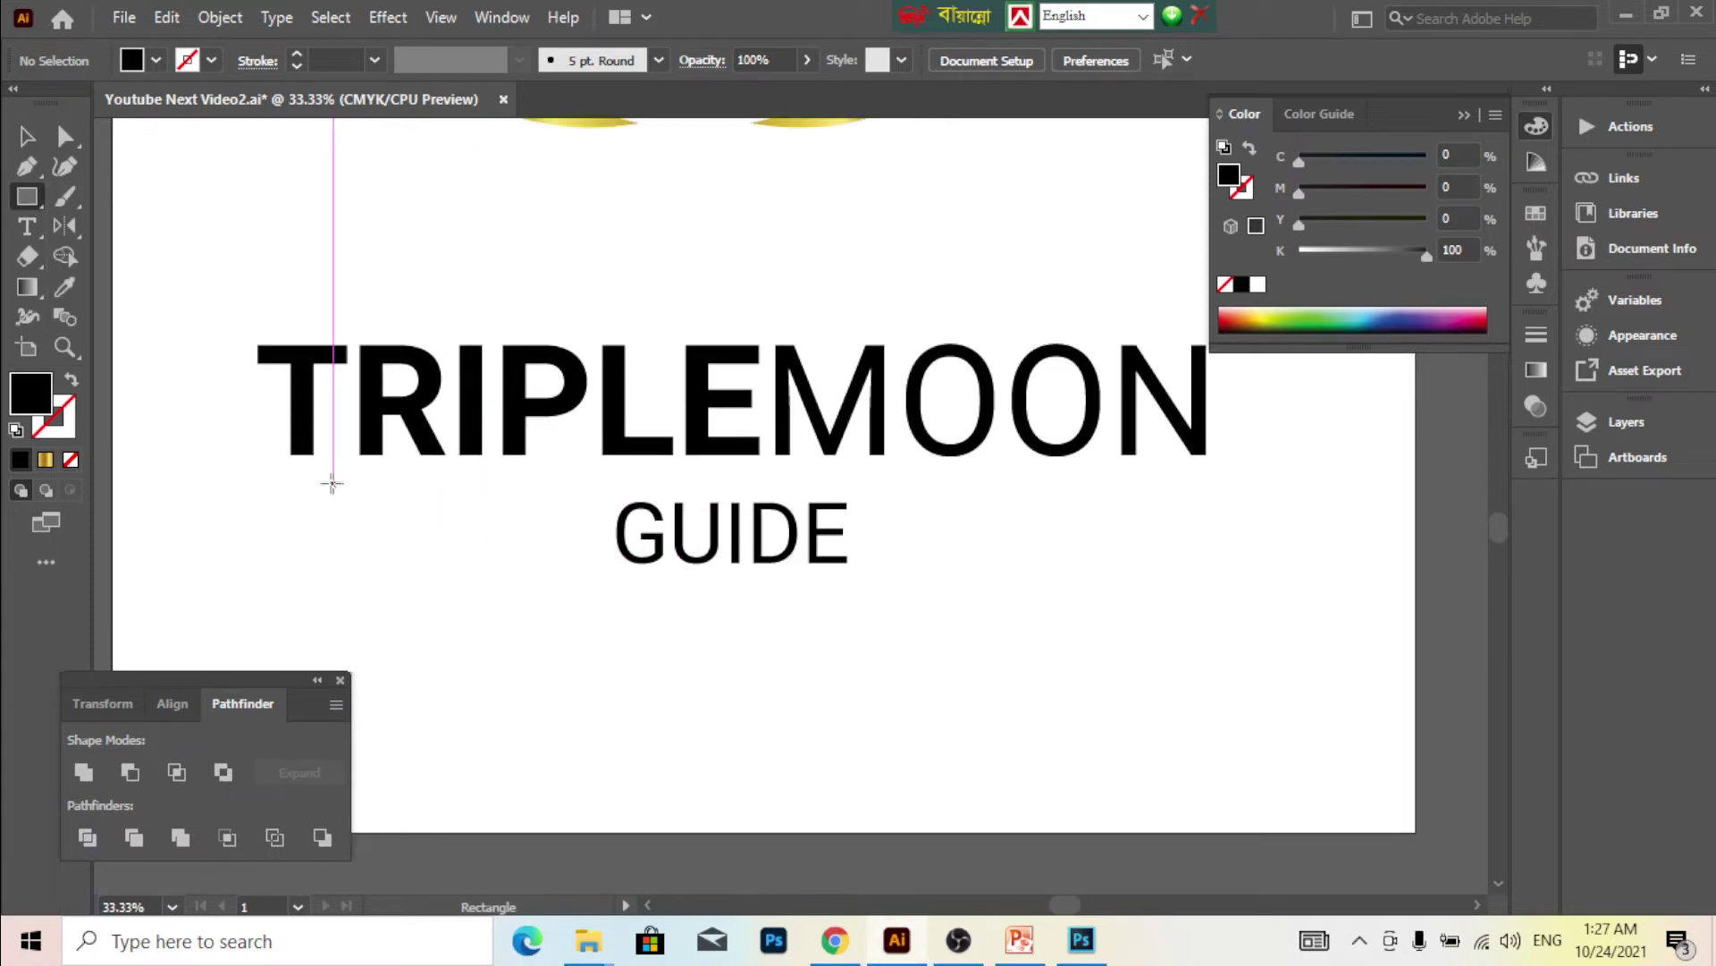
scroll(299, 490, "up", 1)
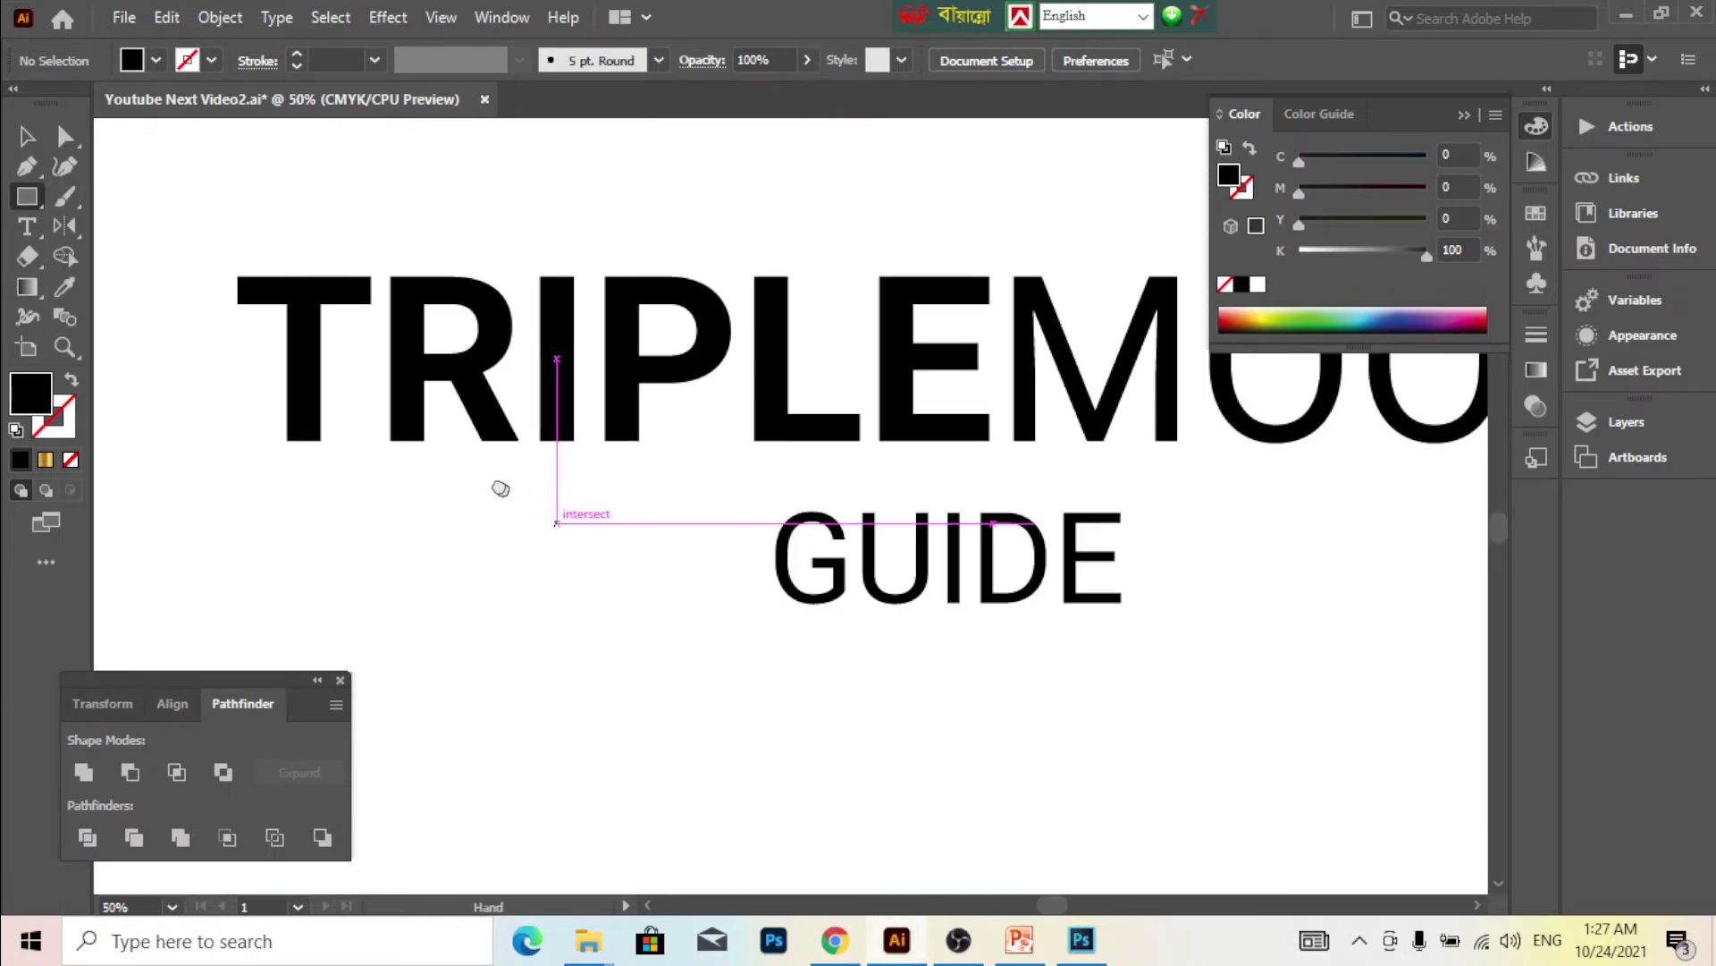
left_click_drag(520, 456, 367, 470)
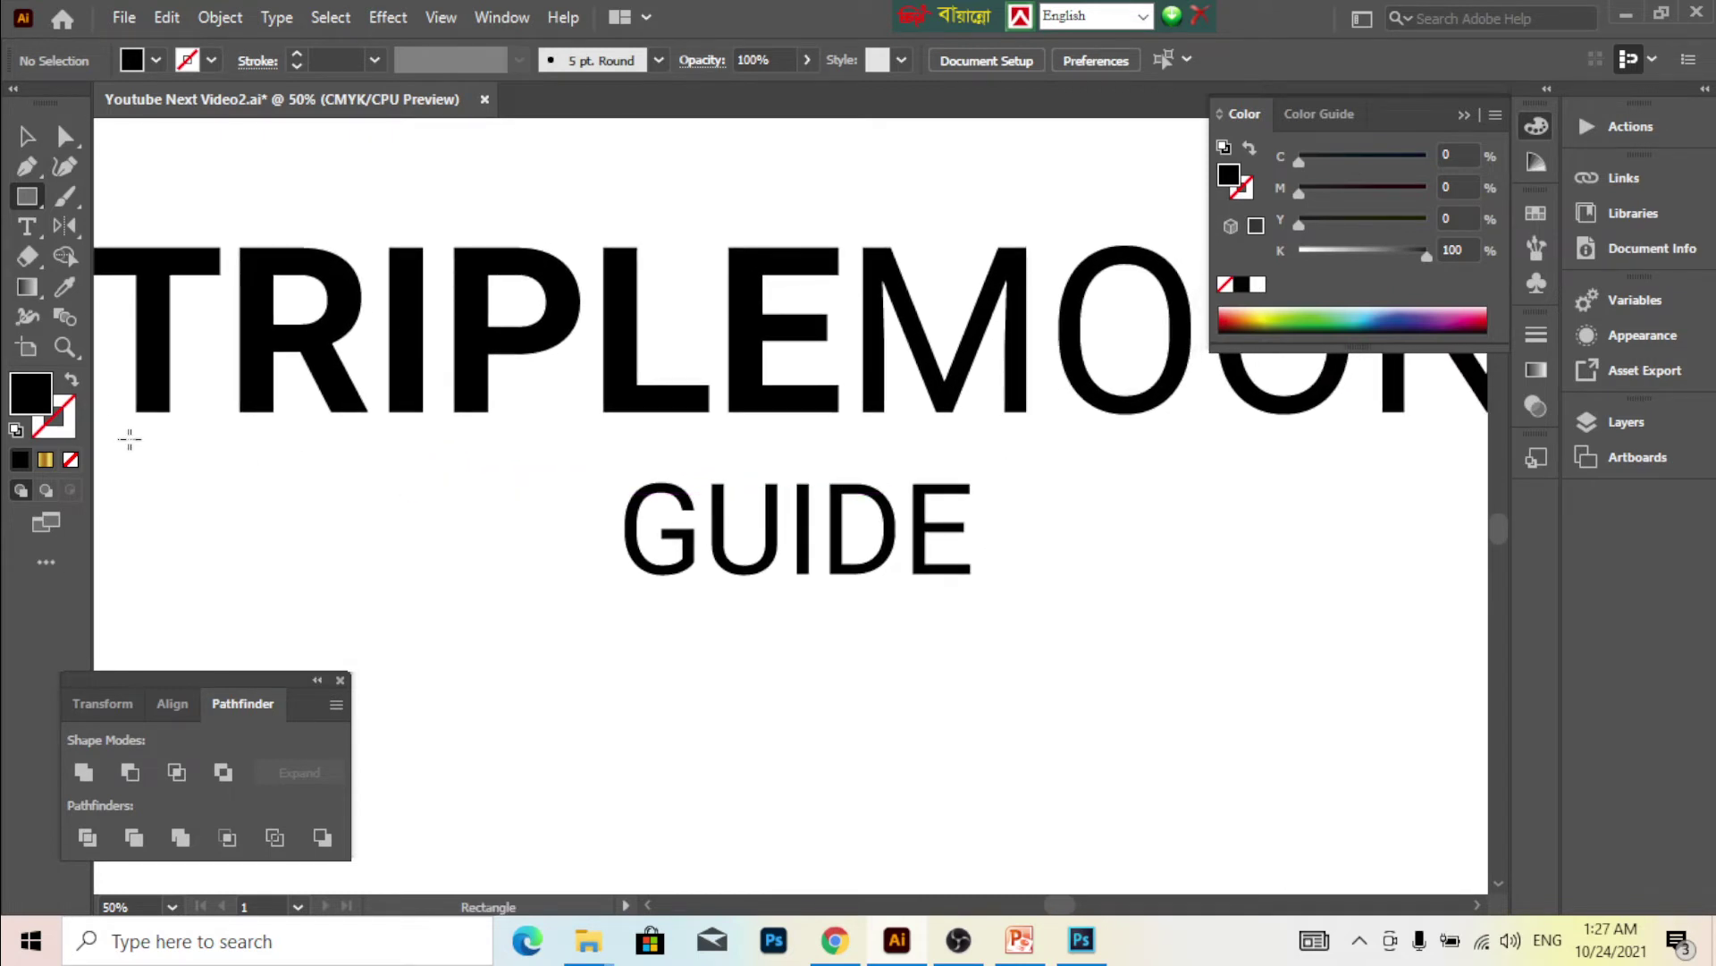
left_click_drag(134, 426, 1407, 439)
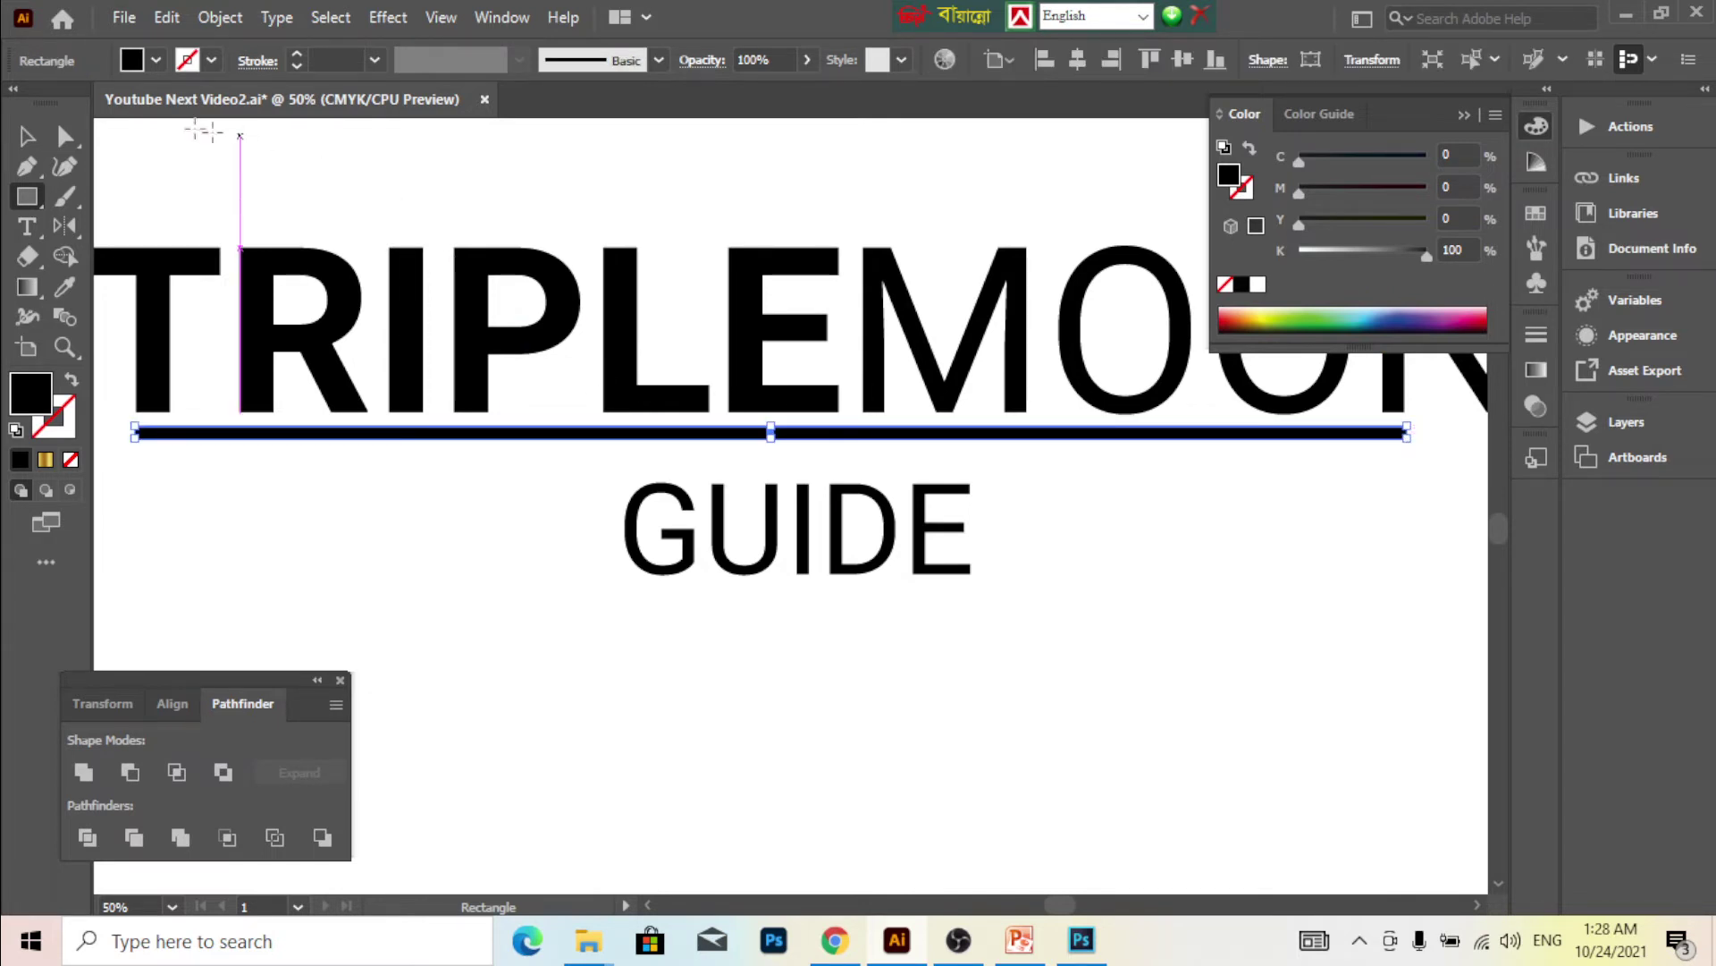
left_click(27, 136)
scroll(858, 429, "right", 2)
scroll(894, 456, "right", 5)
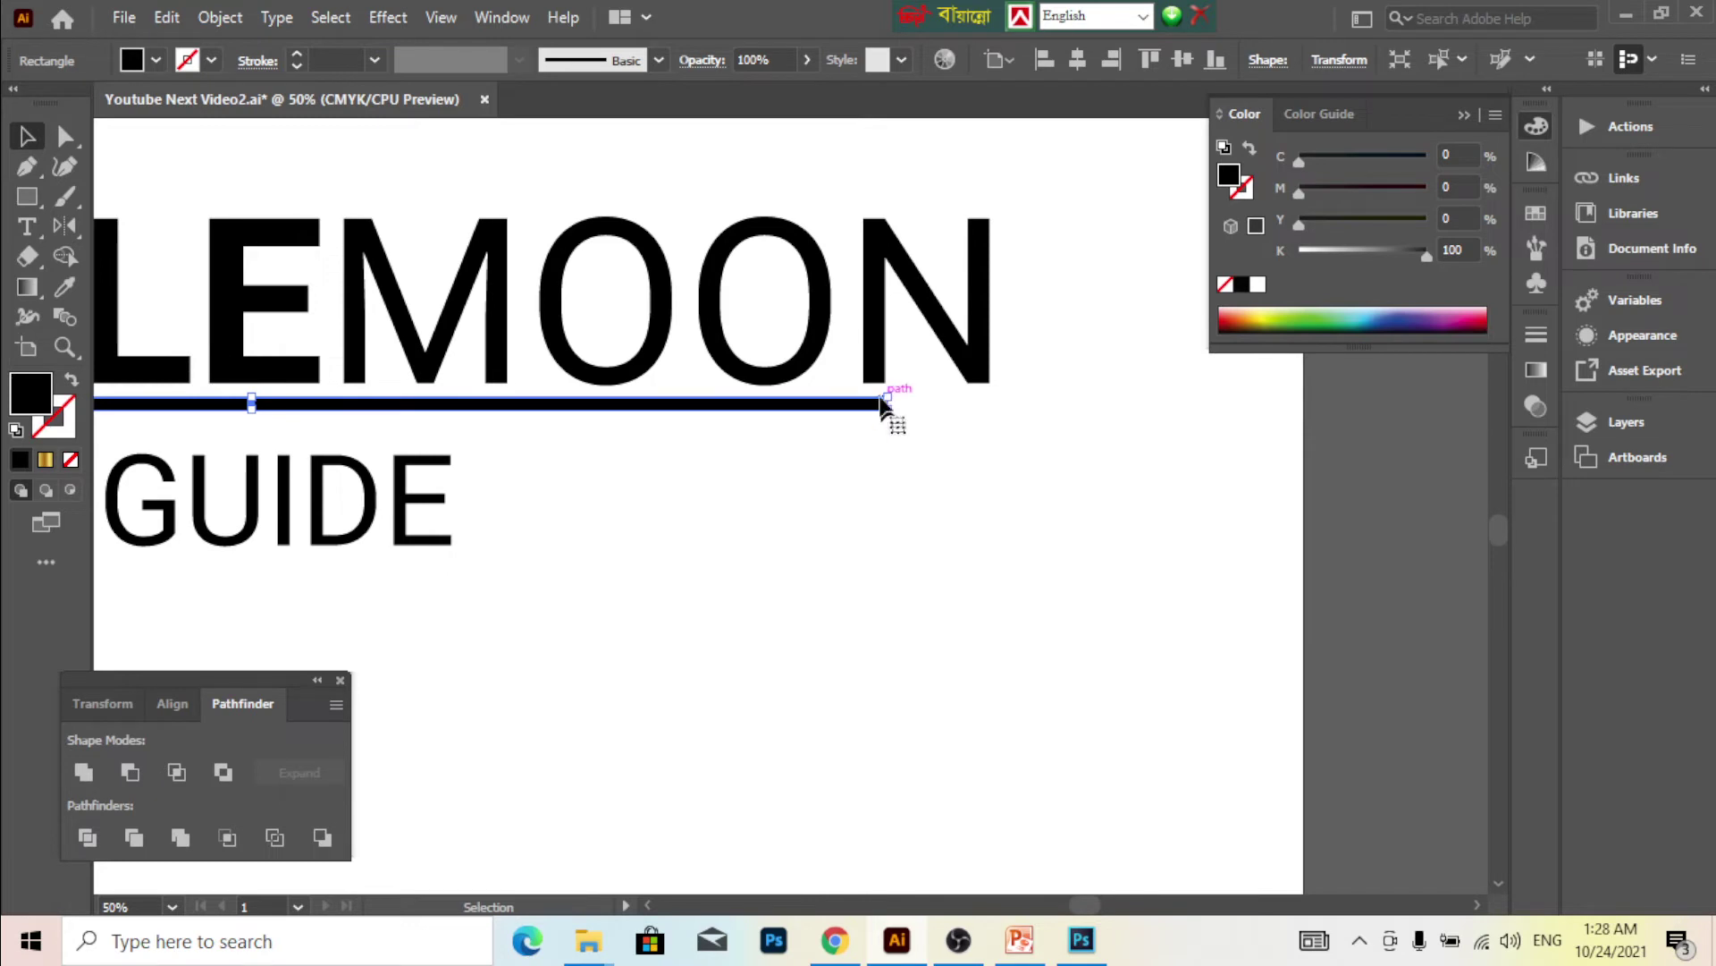
scroll(951, 421, "up", 1)
scroll(950, 421, "up", 1)
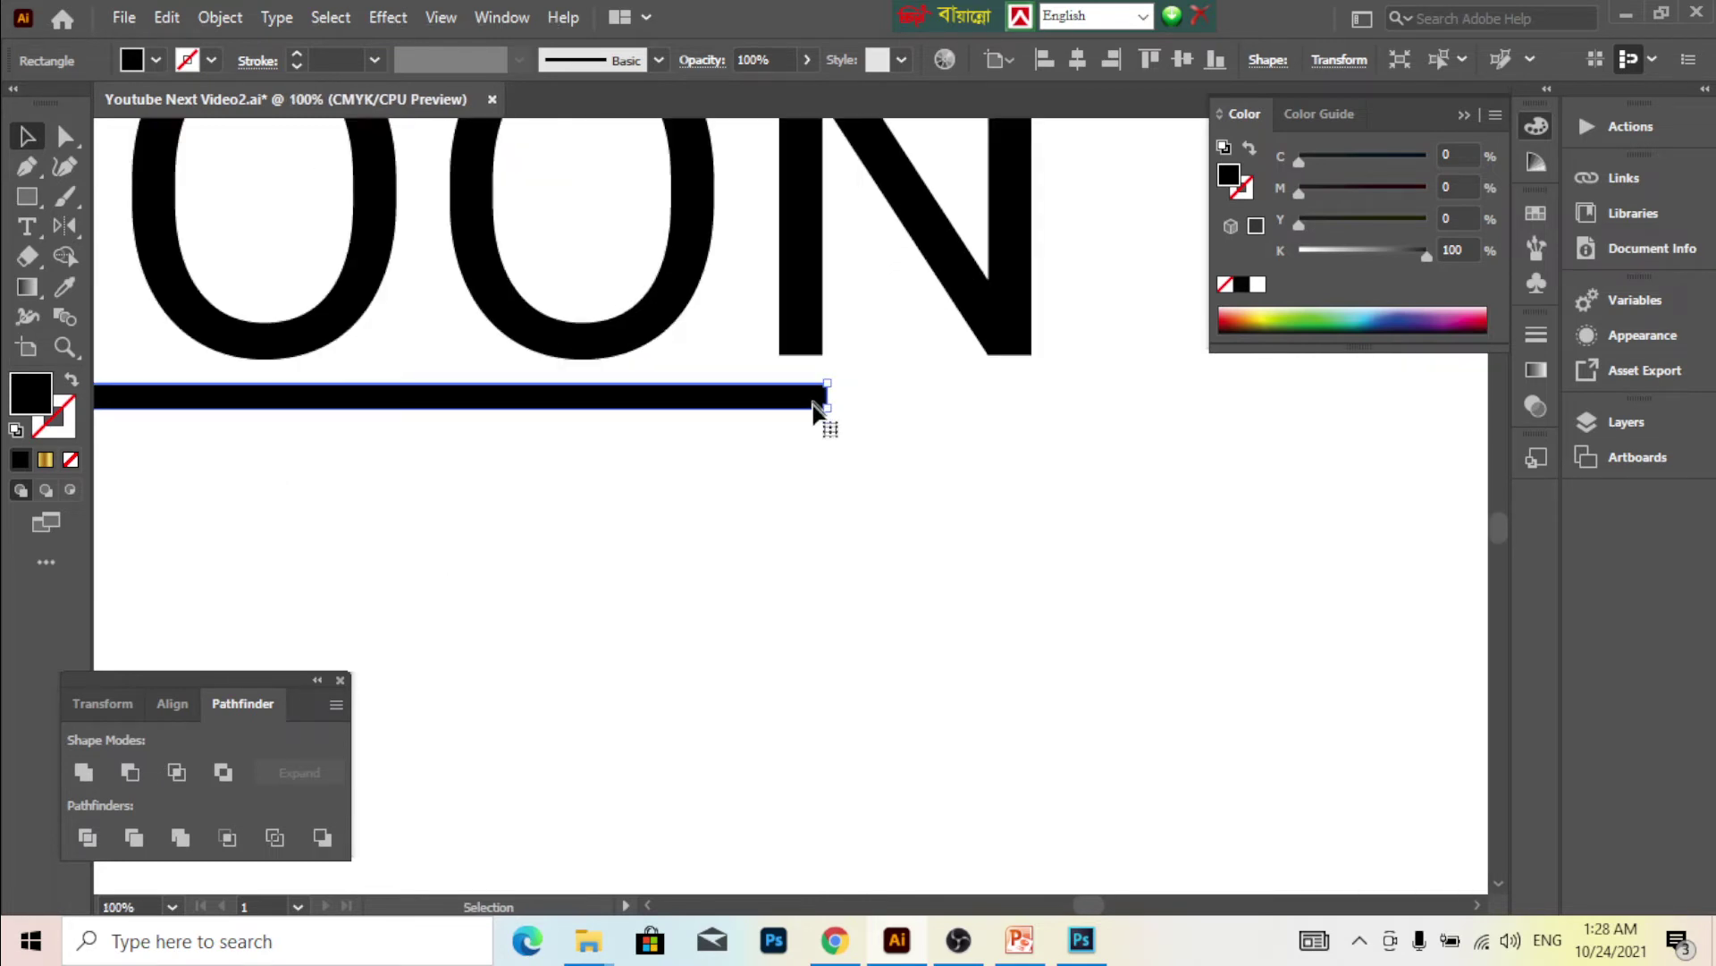
left_click_drag(827, 407, 1030, 408)
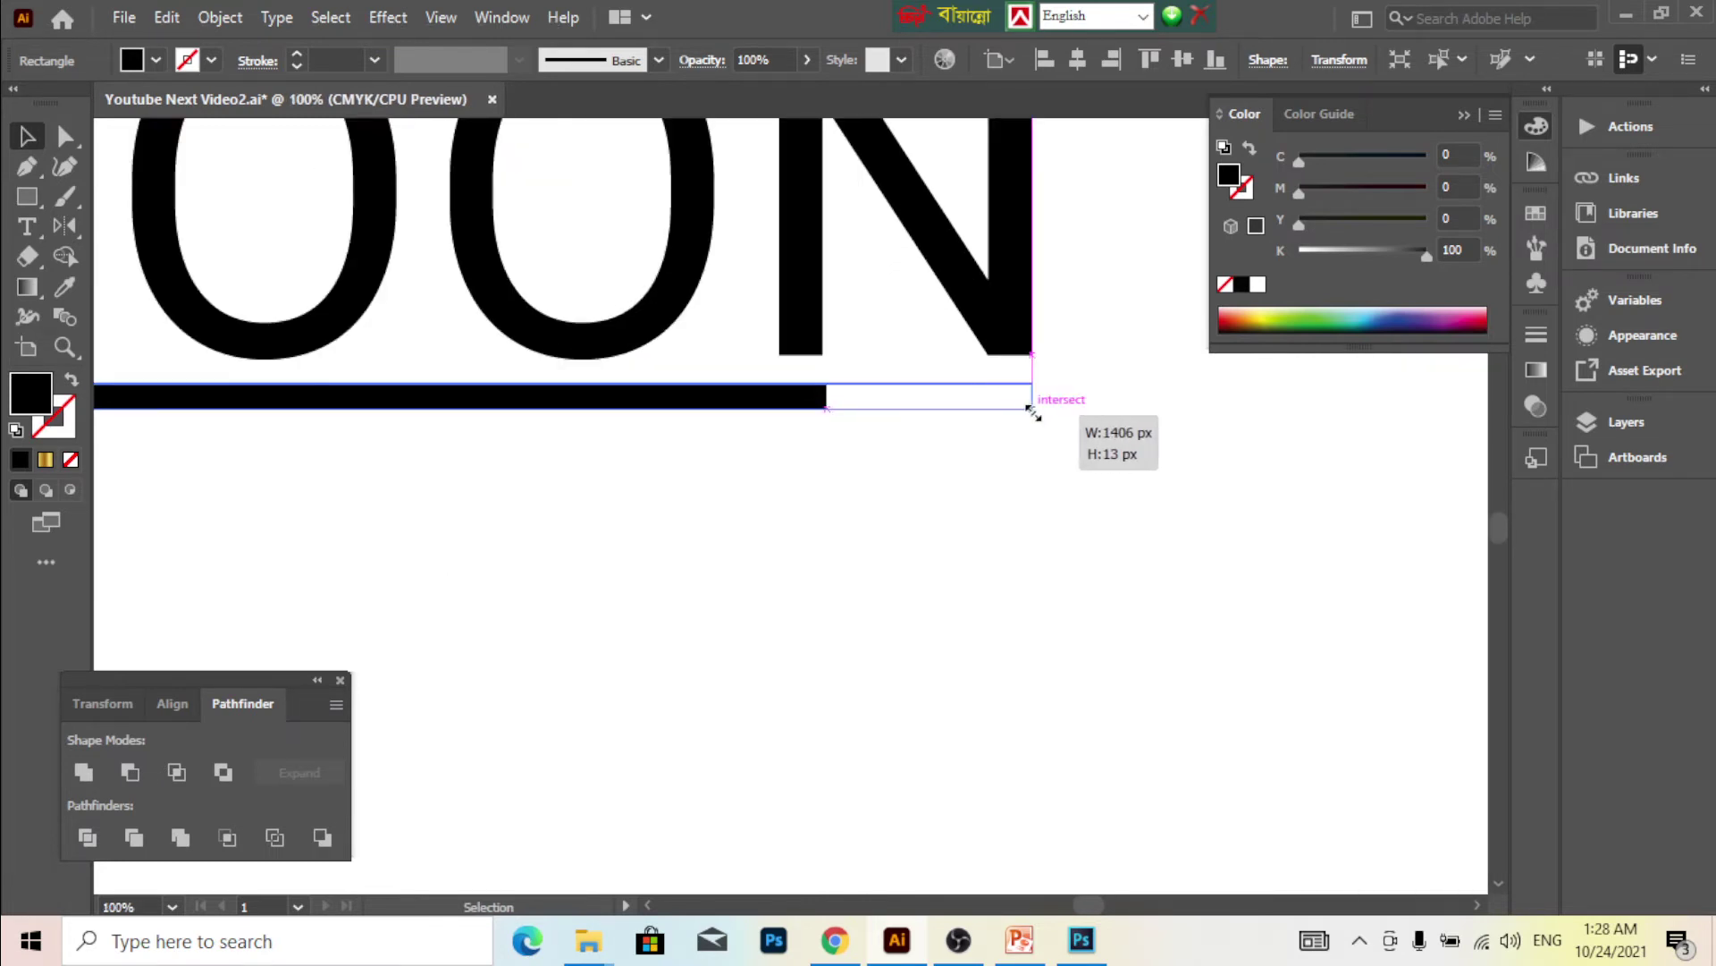
left_click(962, 491)
scroll(962, 491, "down", 3)
- Move GUIDE up closer to the TRIPLEMOON underline
left_click_drag(898, 502, 1028, 528)
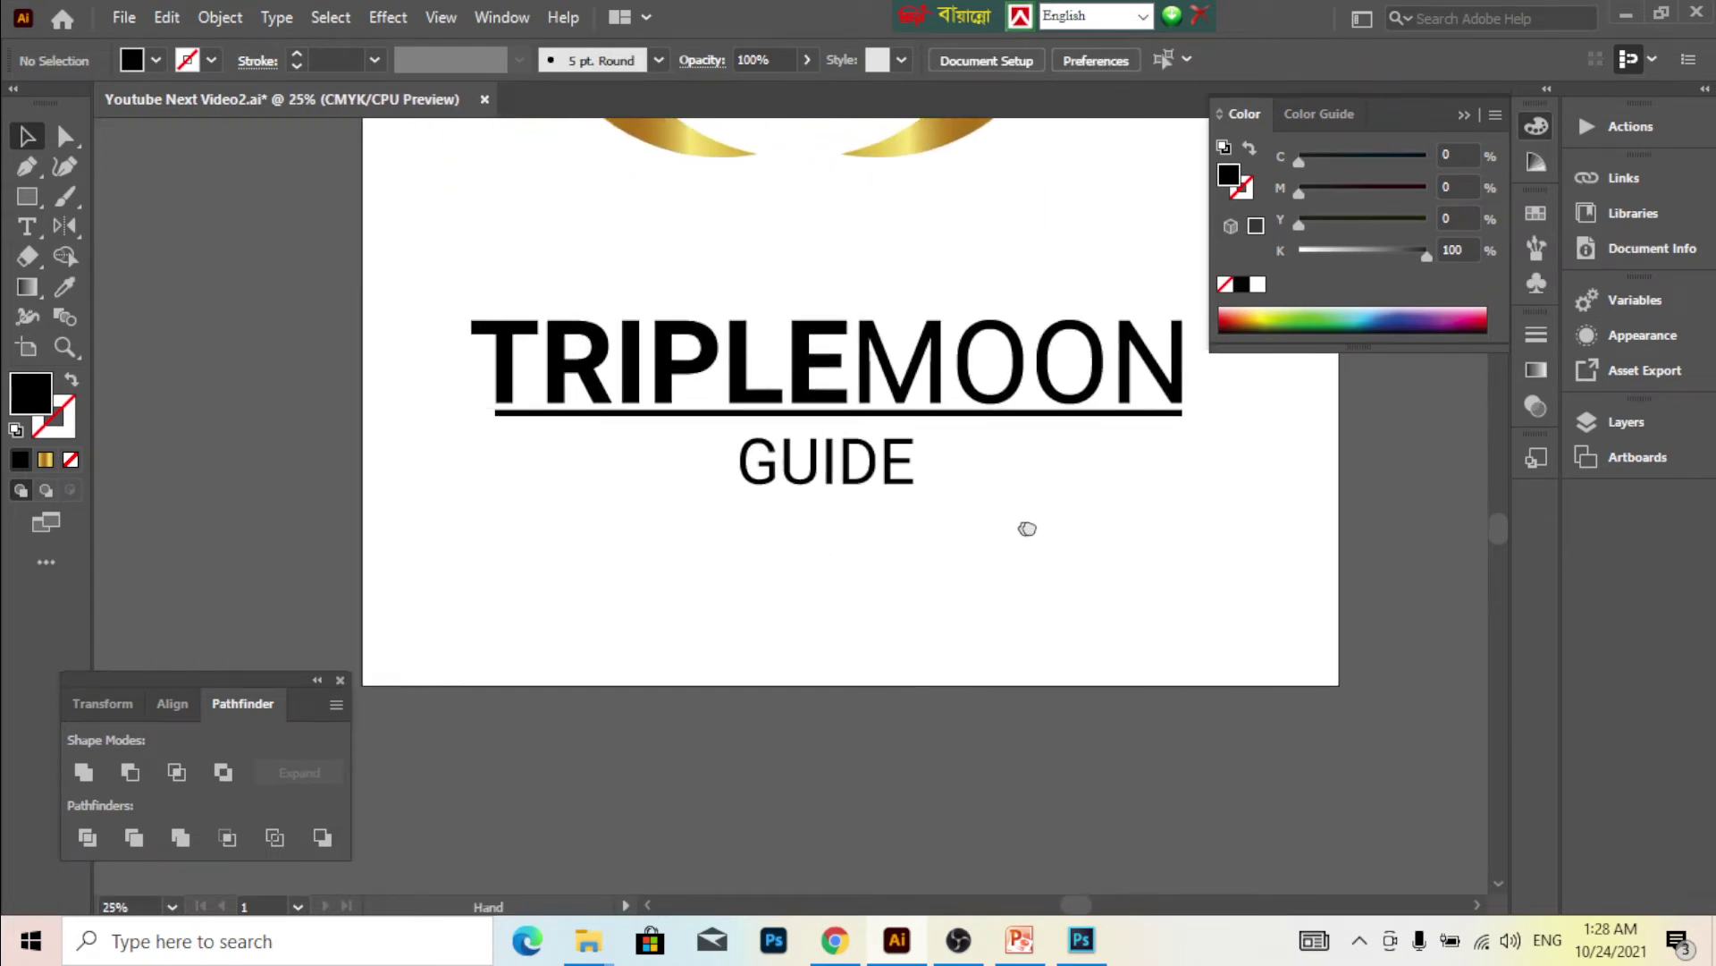
scroll(897, 458, "down", 1)
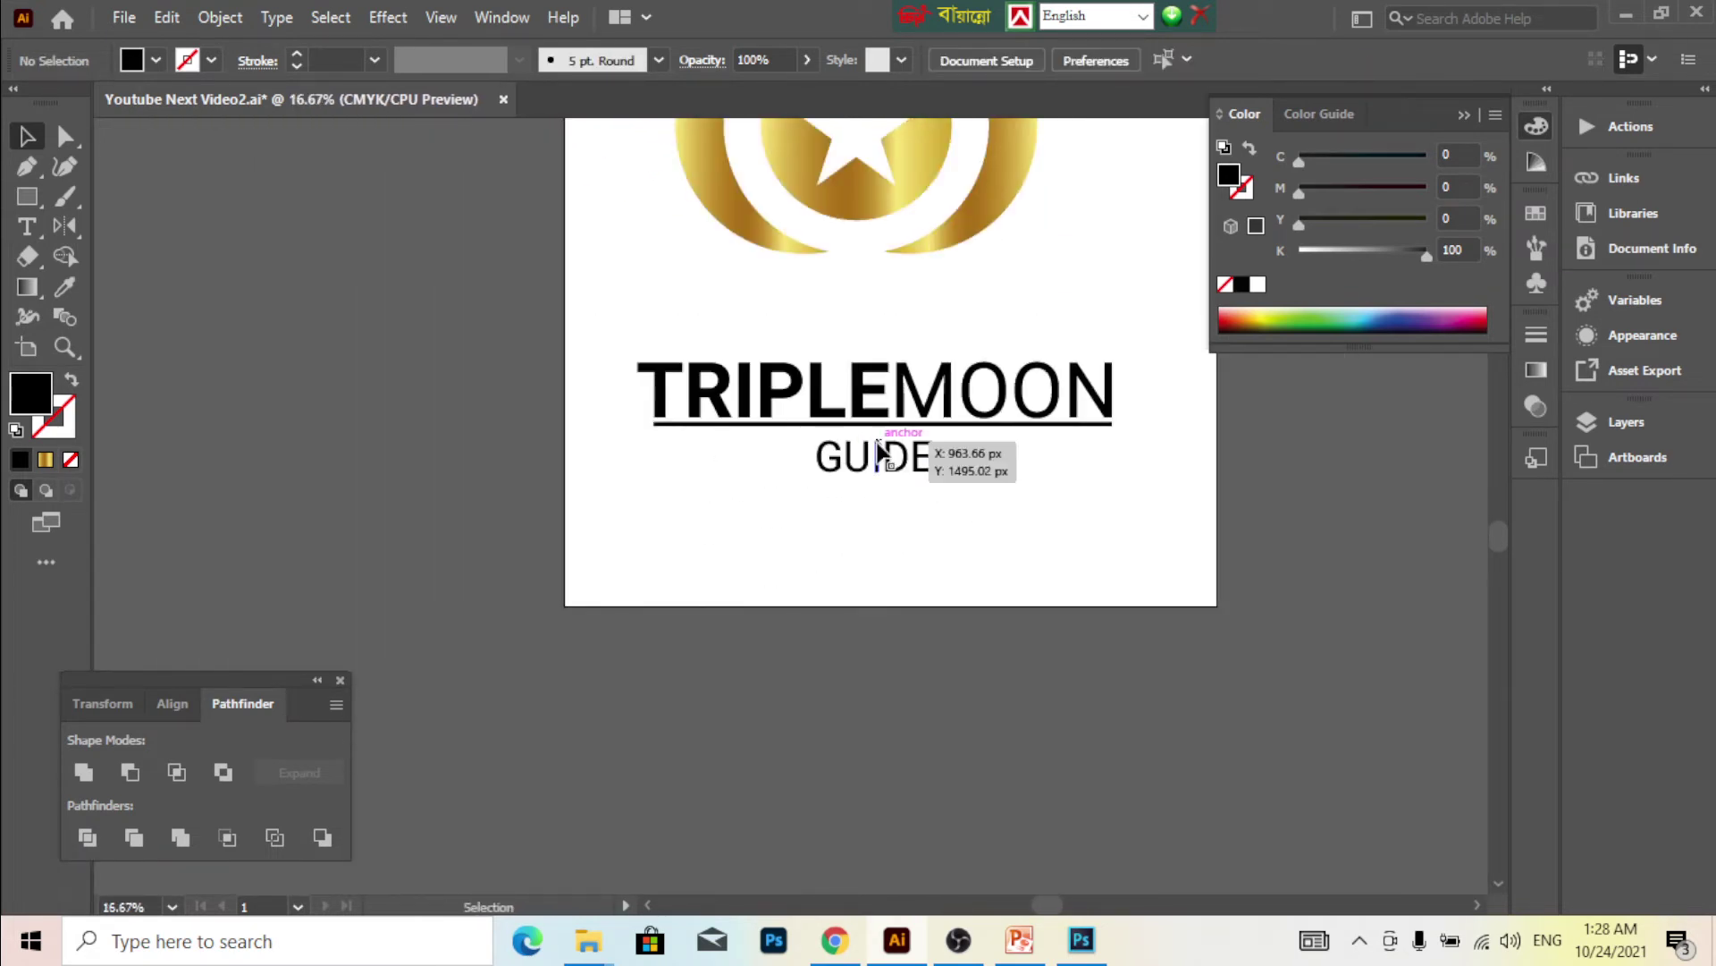
scroll(894, 456, "up", 1)
scroll(903, 470, "up", 1)
scroll(915, 487, "up", 1)
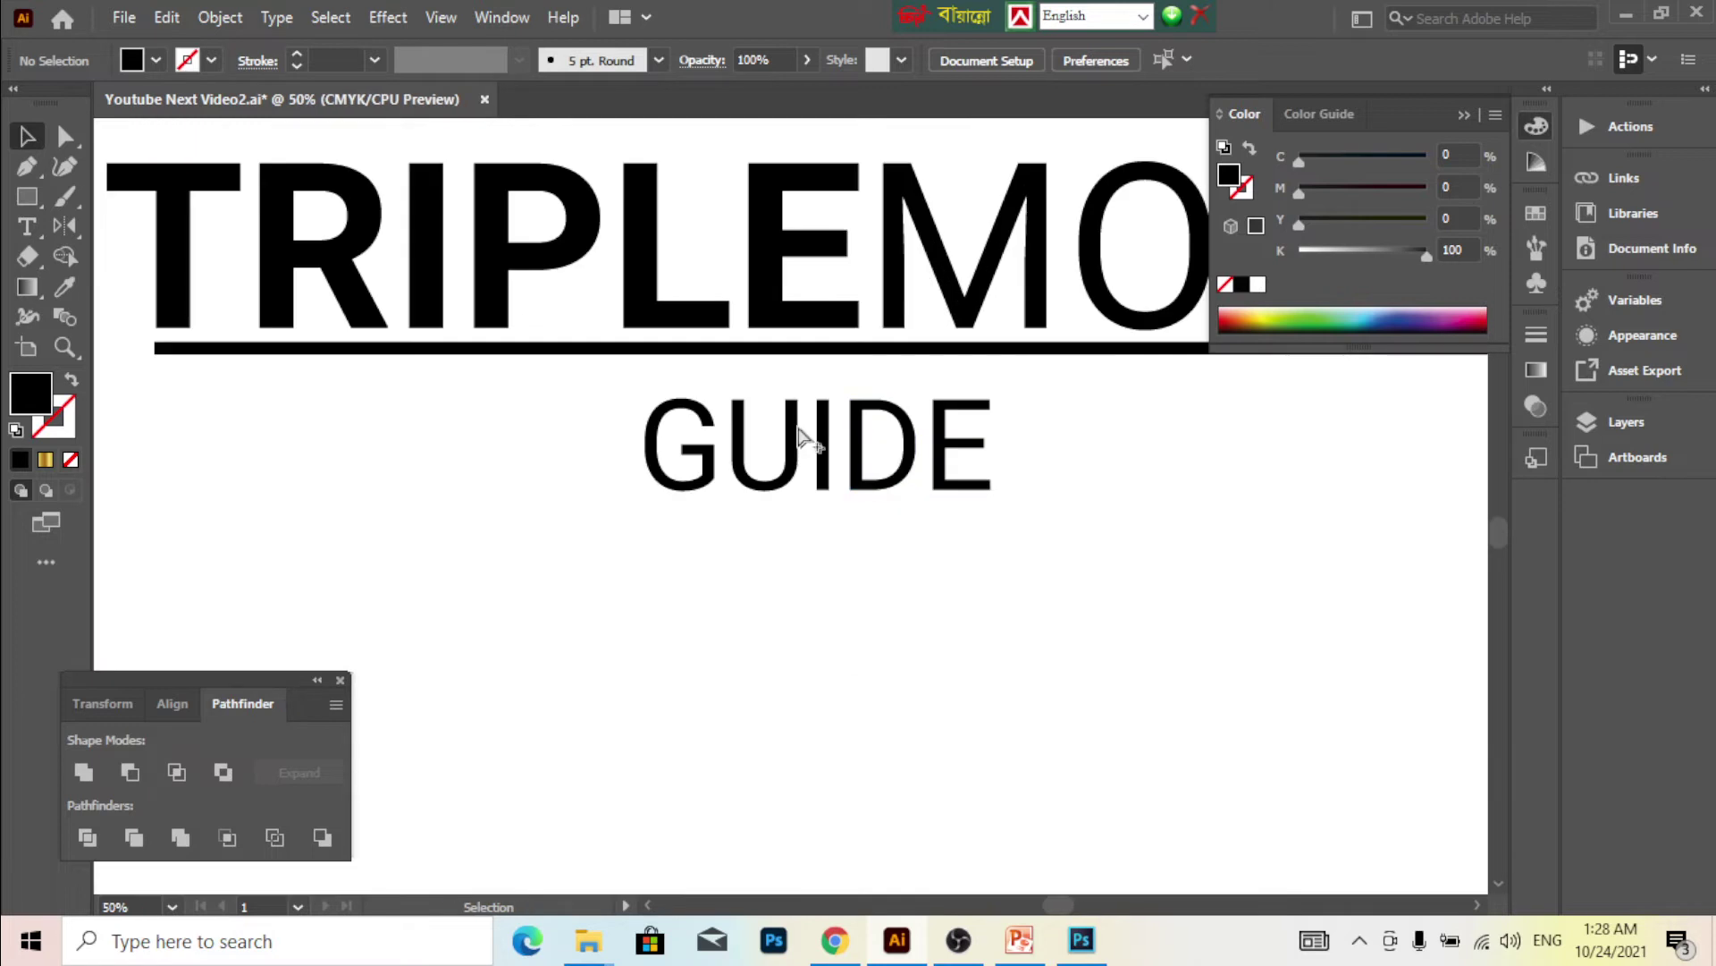
scroll(813, 442, "up", 1)
left_click(820, 457)
left_click_drag(821, 458, 835, 434)
left_click(831, 634)
scroll(809, 577, "down", 3)
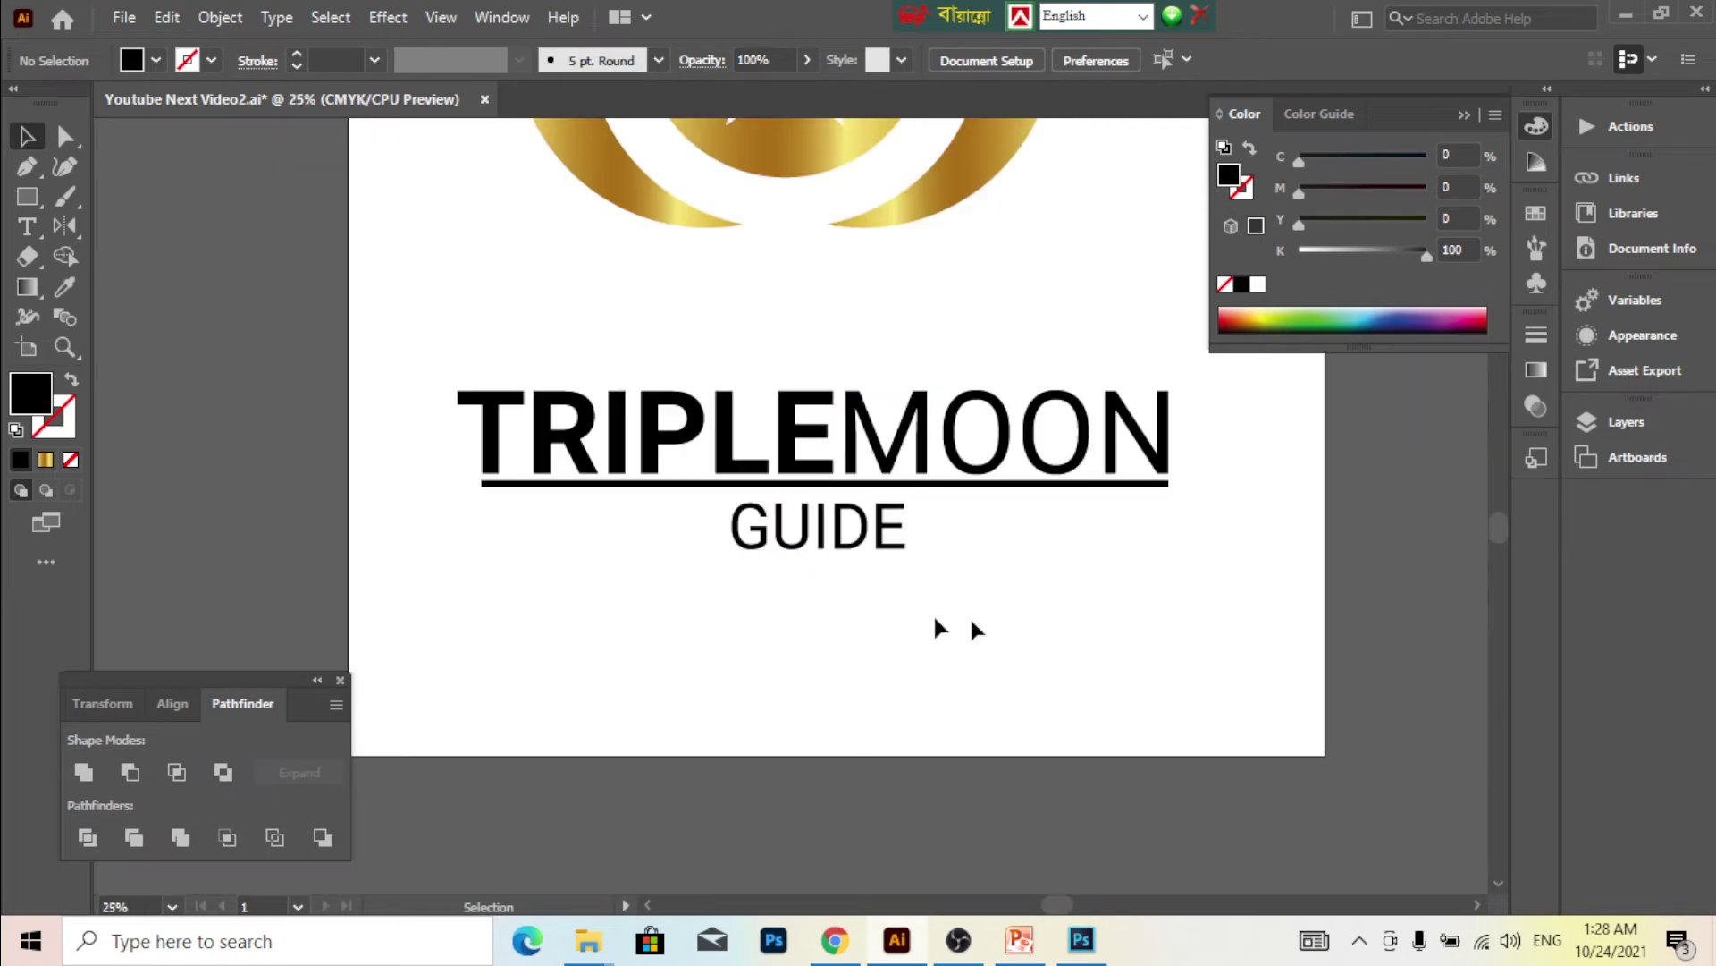
- Group TRIPLEMOON with its underline and horizontally centre GUIDE beneath it
left_click_drag(1207, 545, 1051, 396)
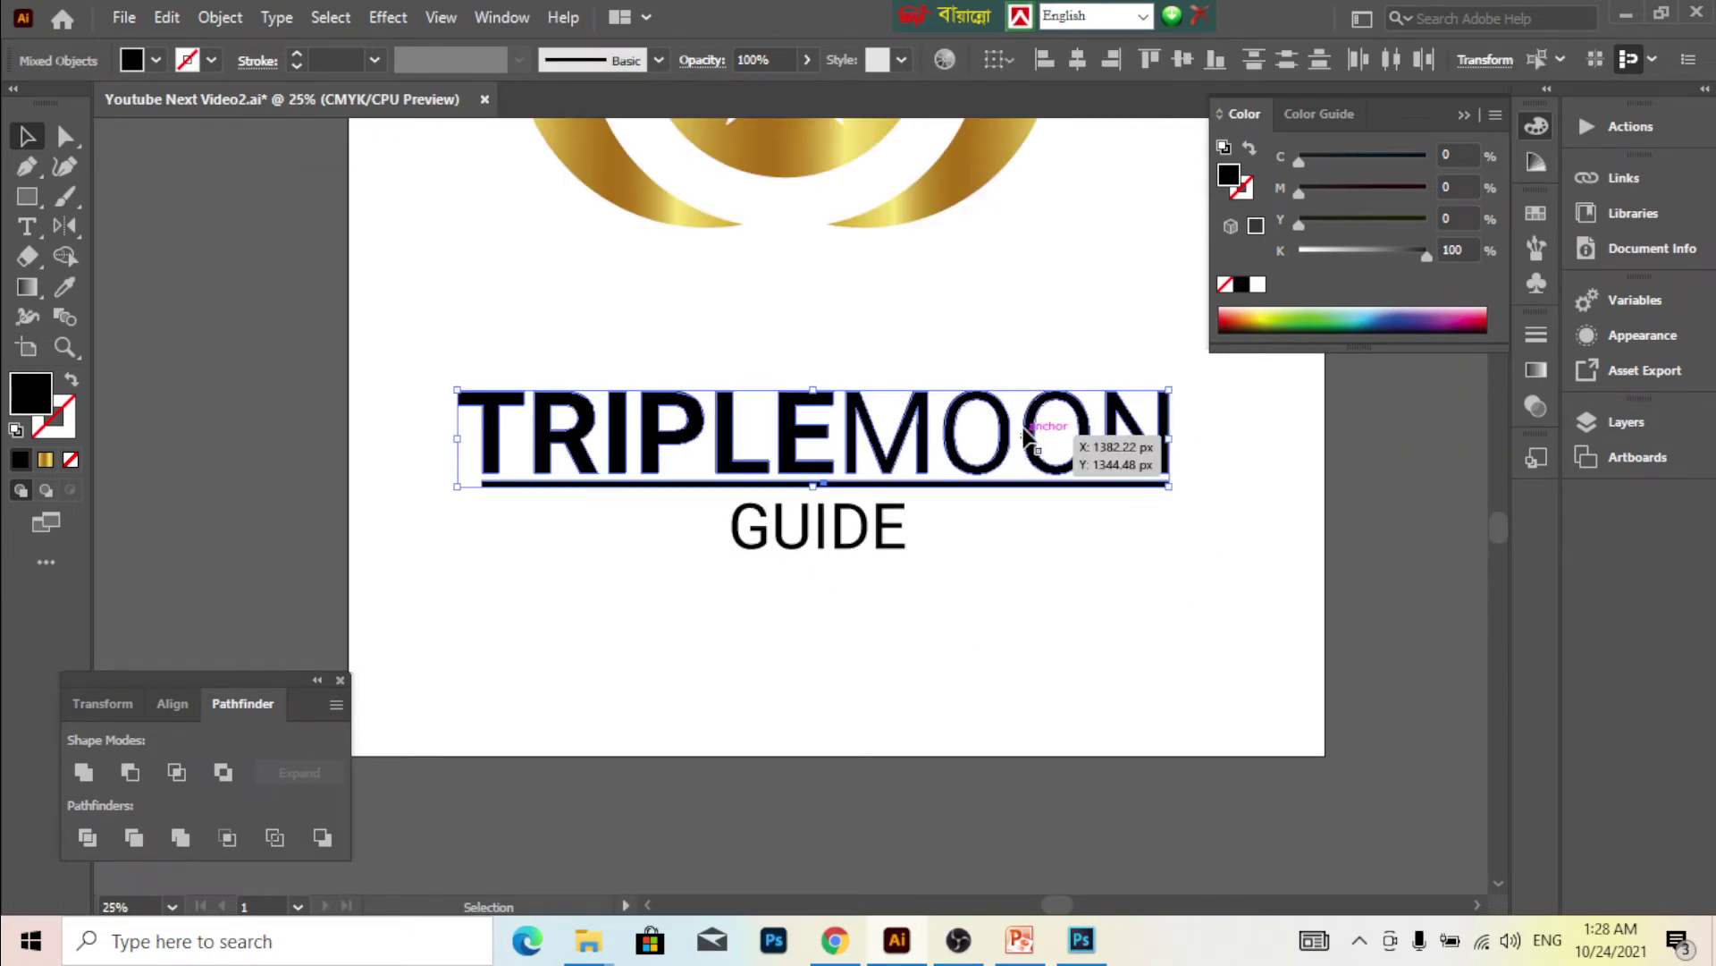
right_click(1026, 431)
left_click(1092, 617)
left_click_drag(892, 643, 733, 433)
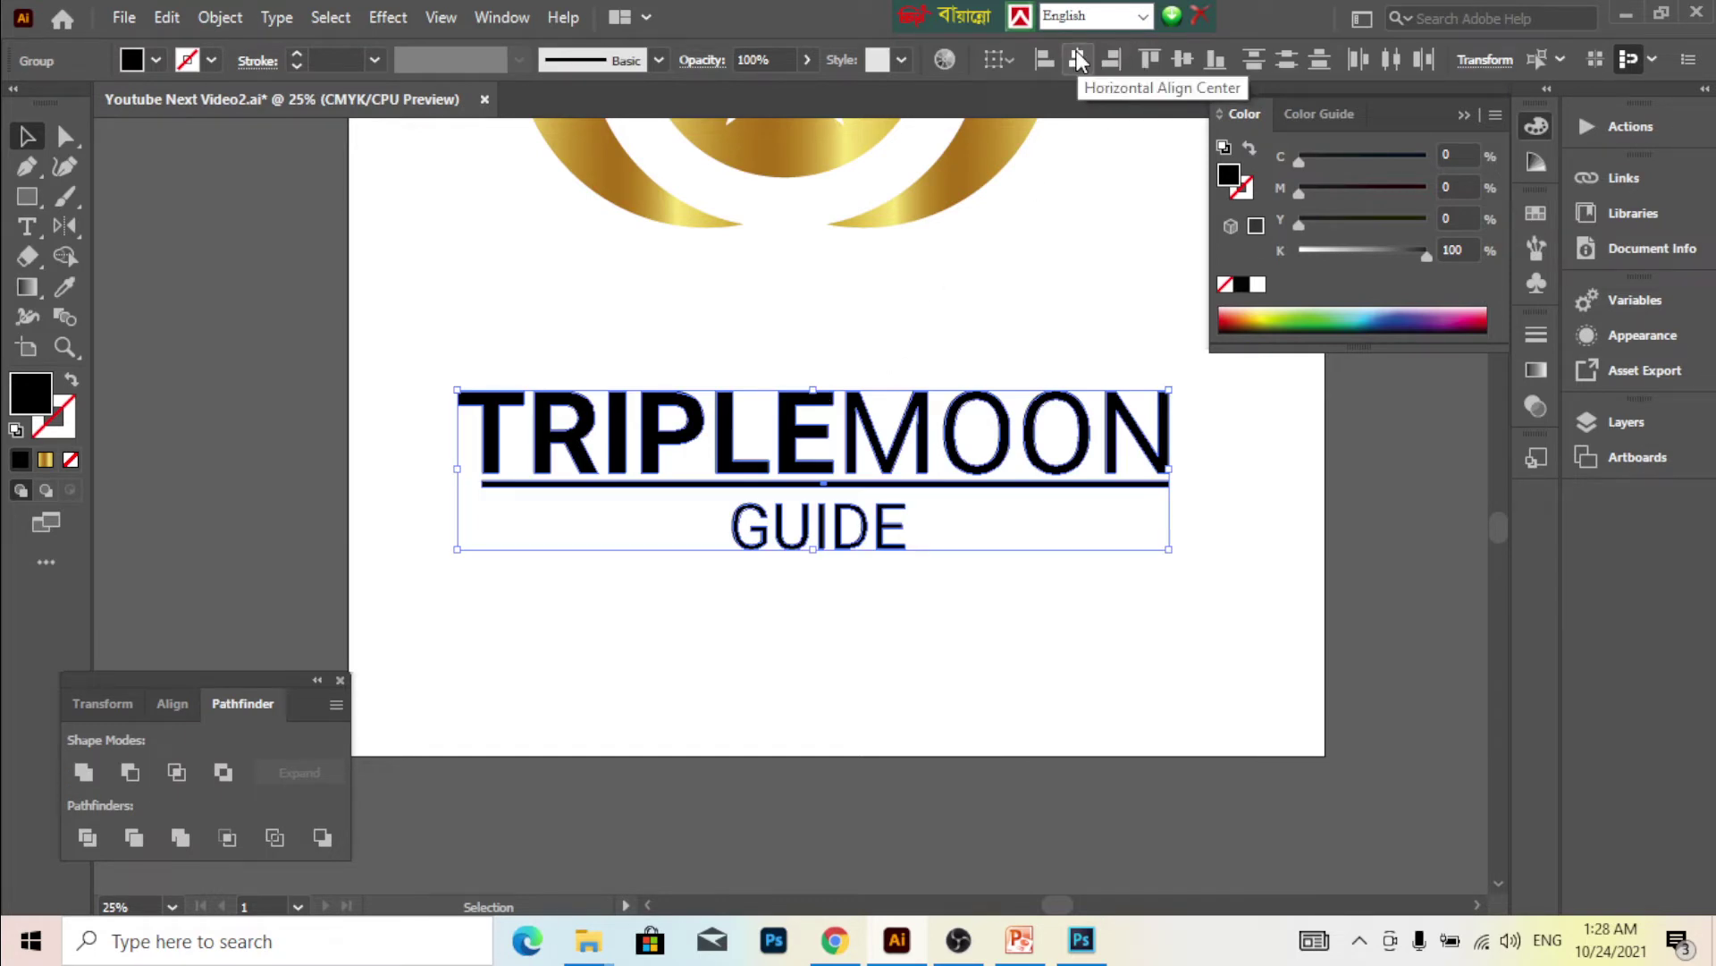
left_click(1079, 60)
left_click(894, 649)
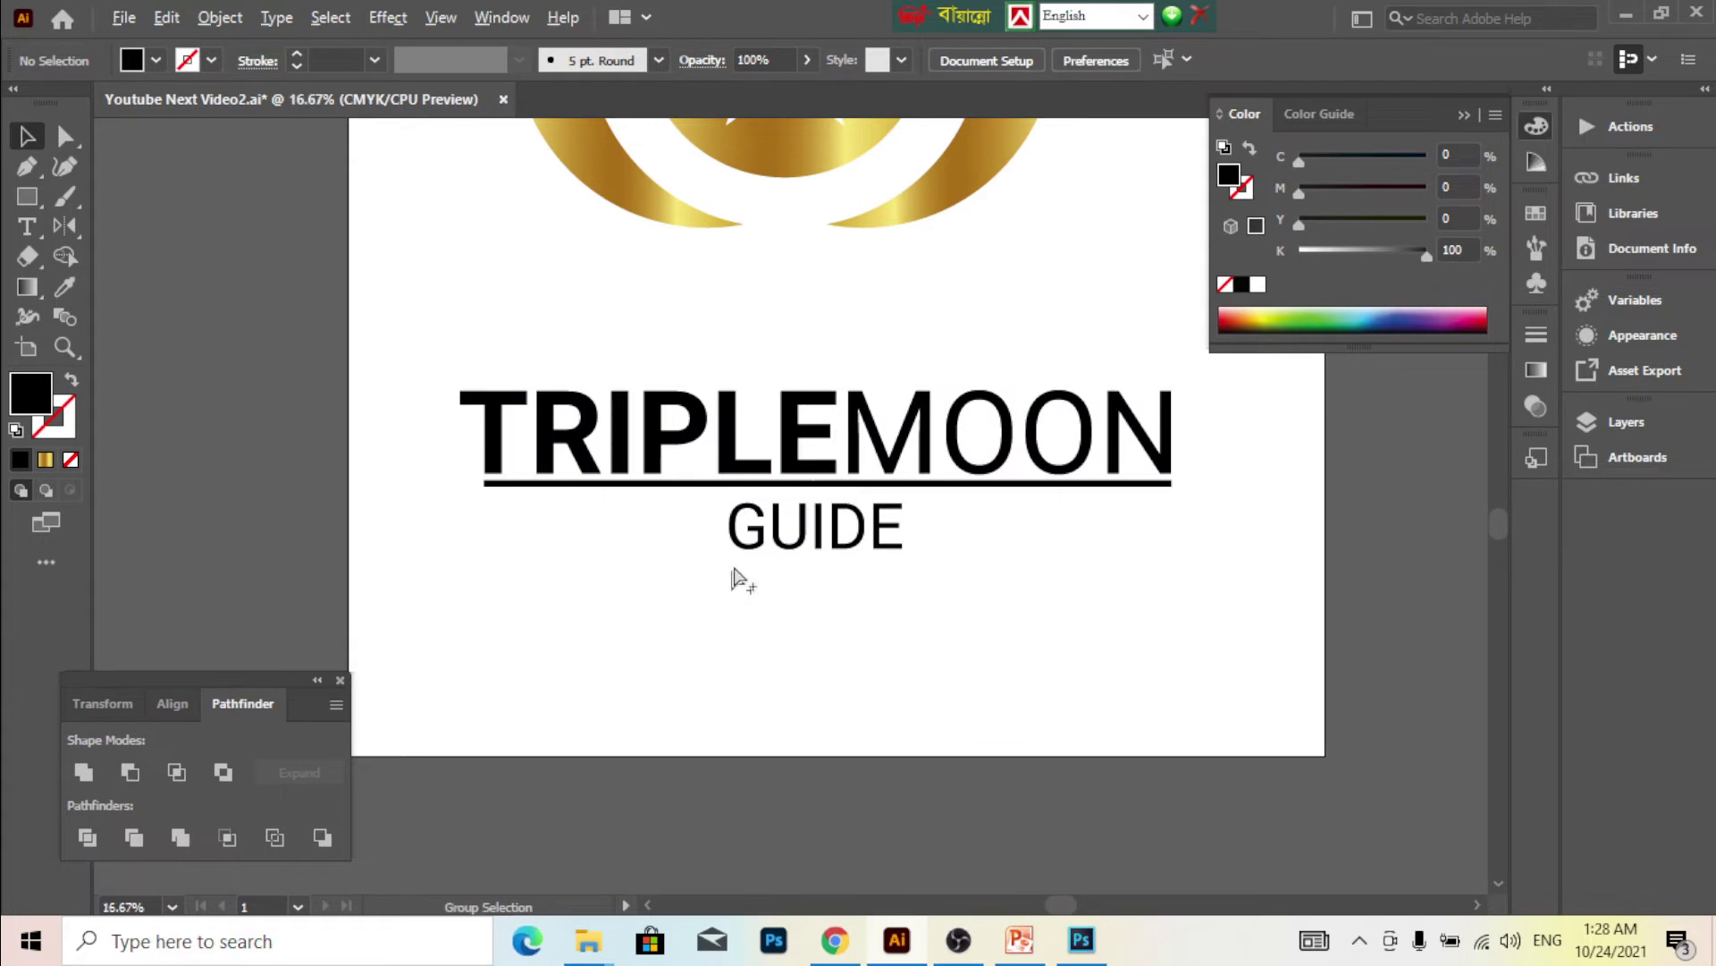
left_click_drag(882, 594, 643, 430)
scroll(673, 438, "up", 1)
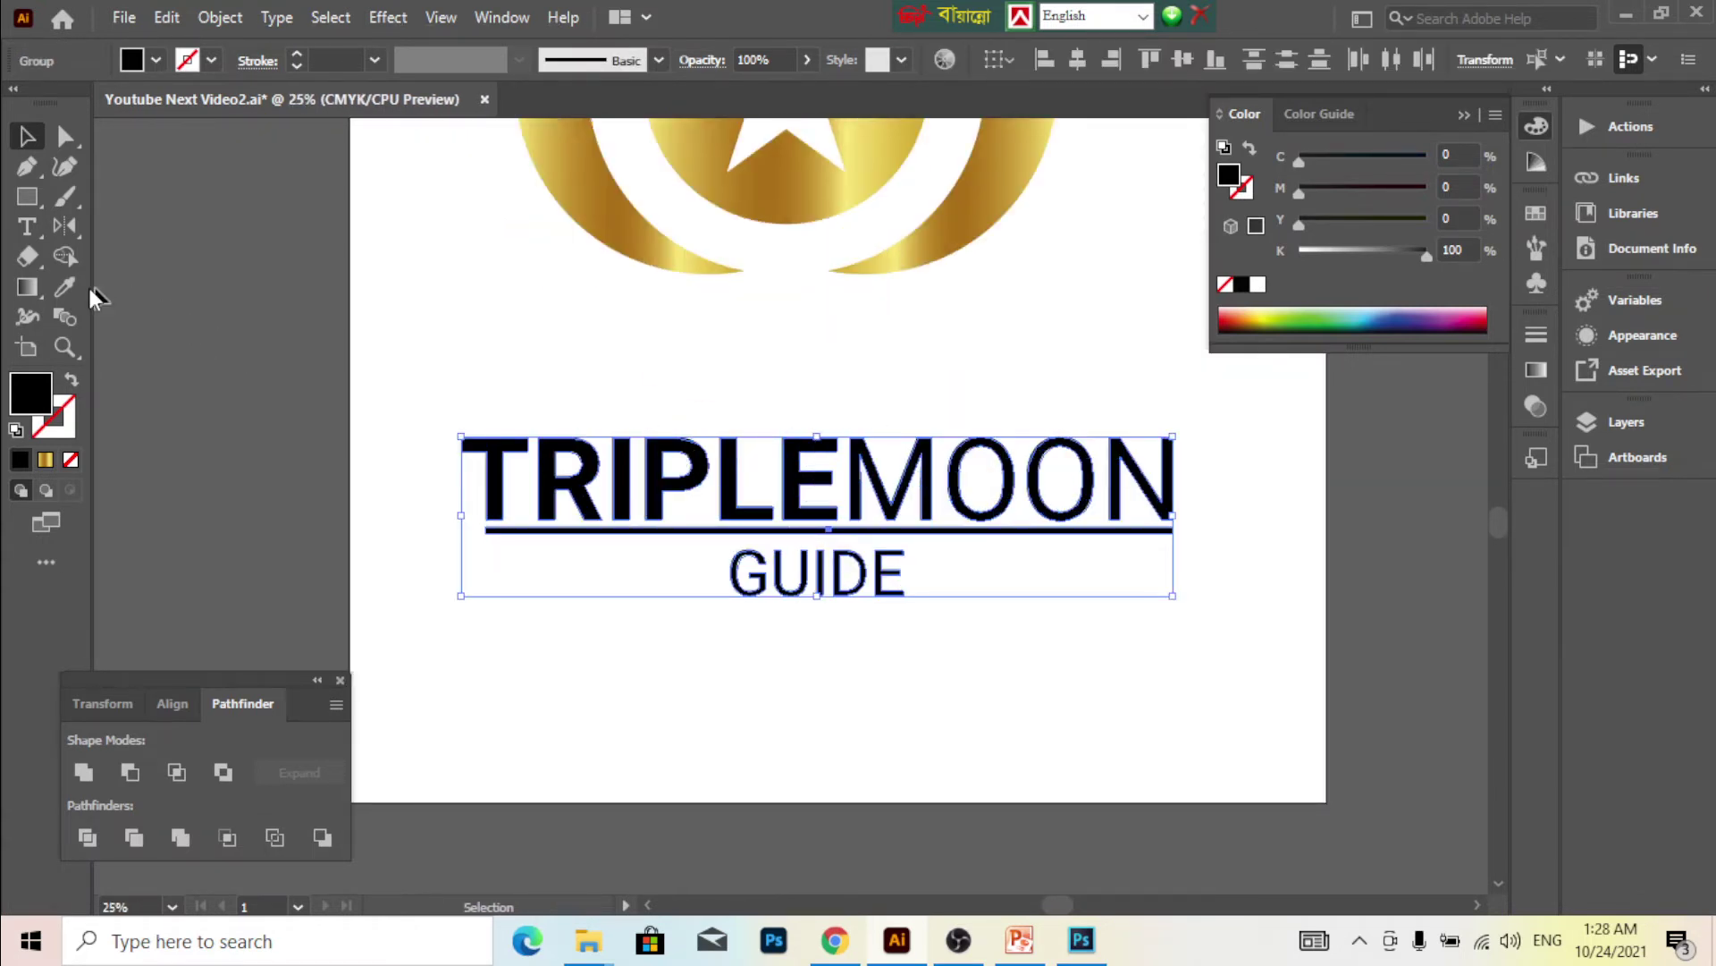
- Apply the moons' gold gradient to the TRIPLEMOON GUIDE text with the Eyedropper
left_click(64, 286)
scroll(658, 345, "up", 1)
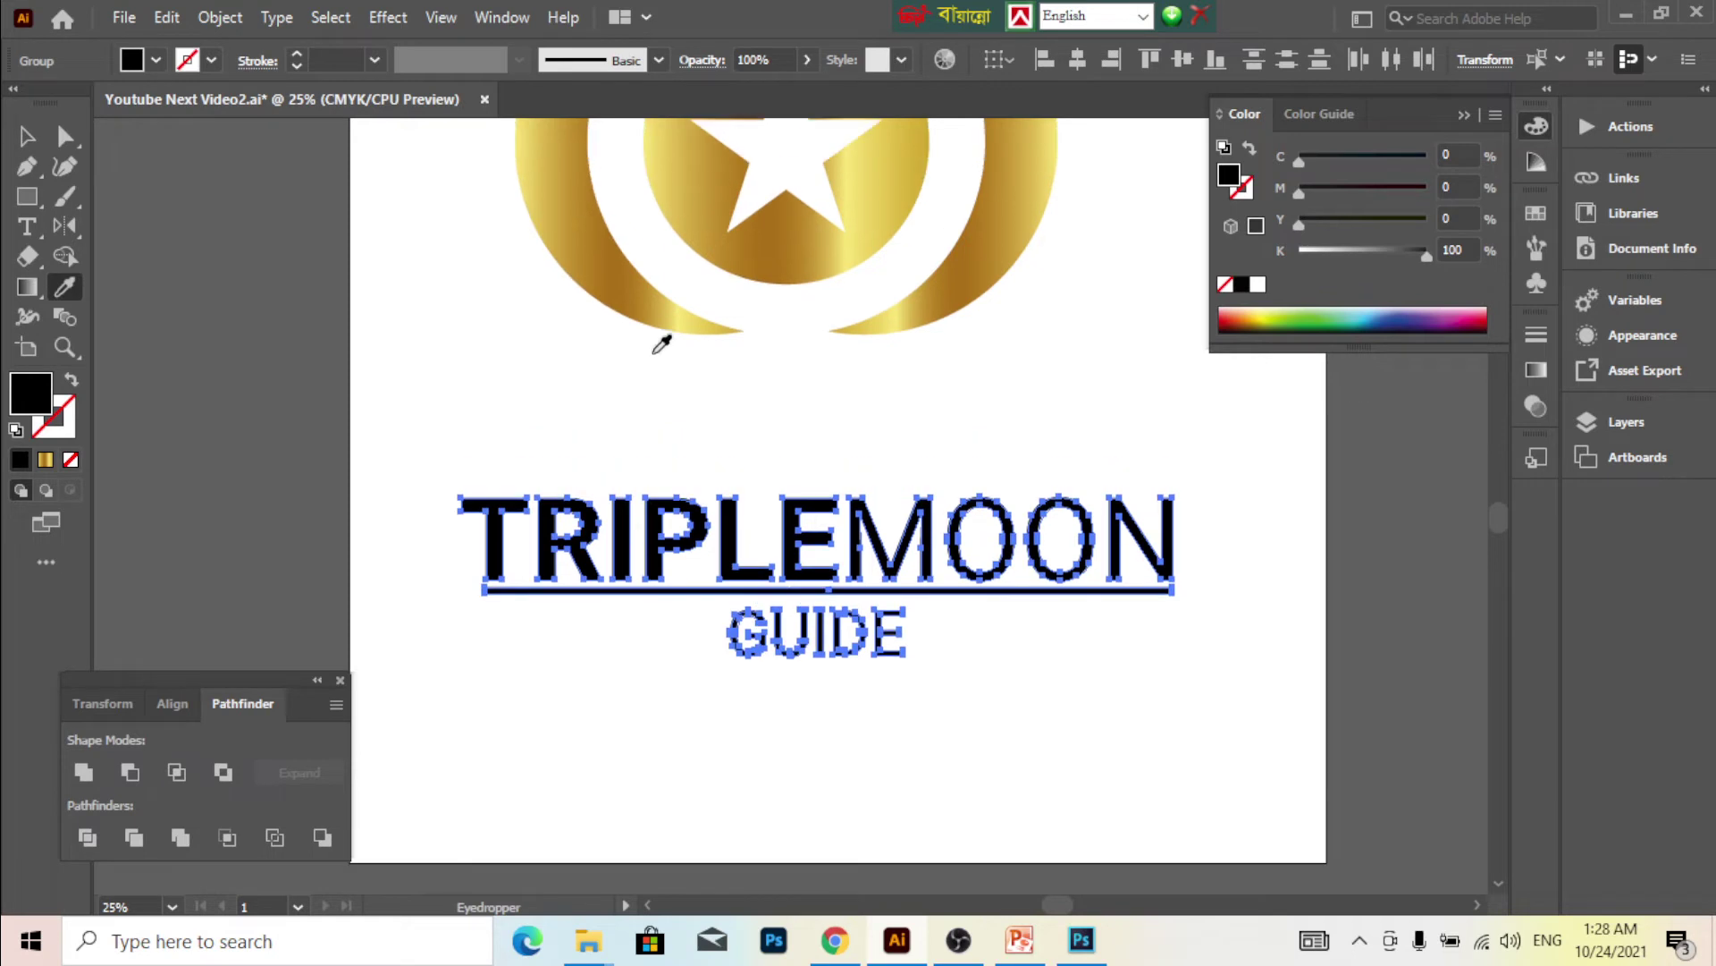
left_click(590, 246)
key("v")
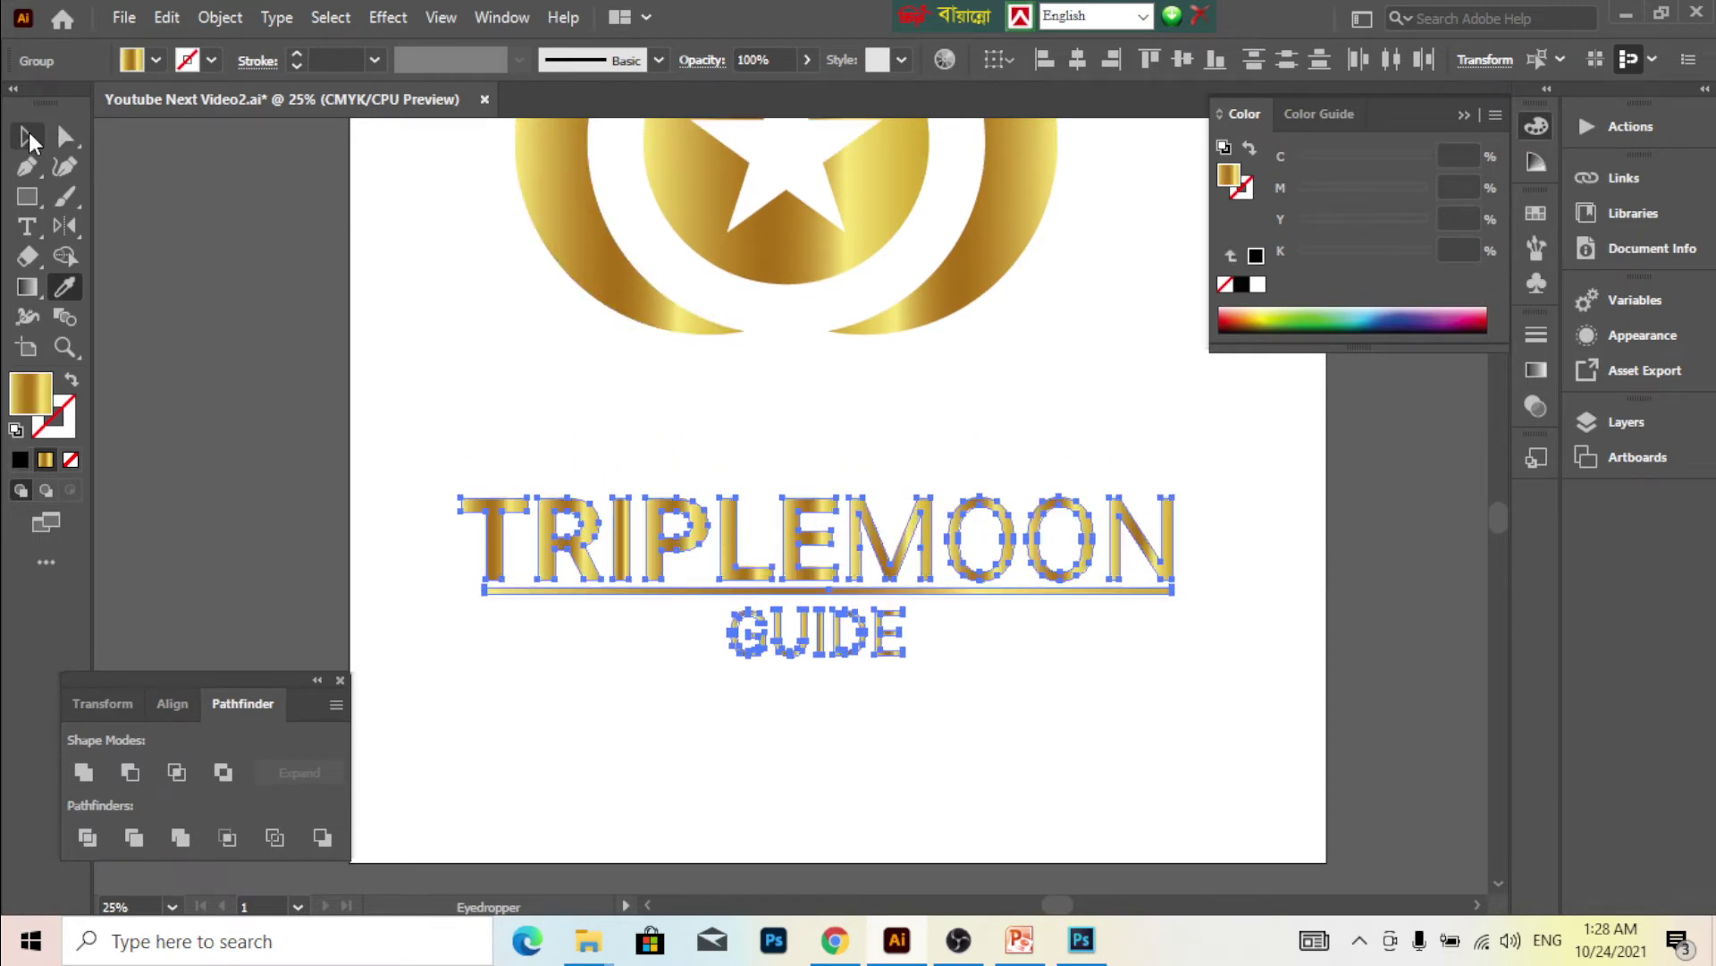
- Marquee-select the gold TRIPLEMOON GUIDE text and group it into one object
left_click(453, 302)
left_click_drag(970, 740, 707, 511)
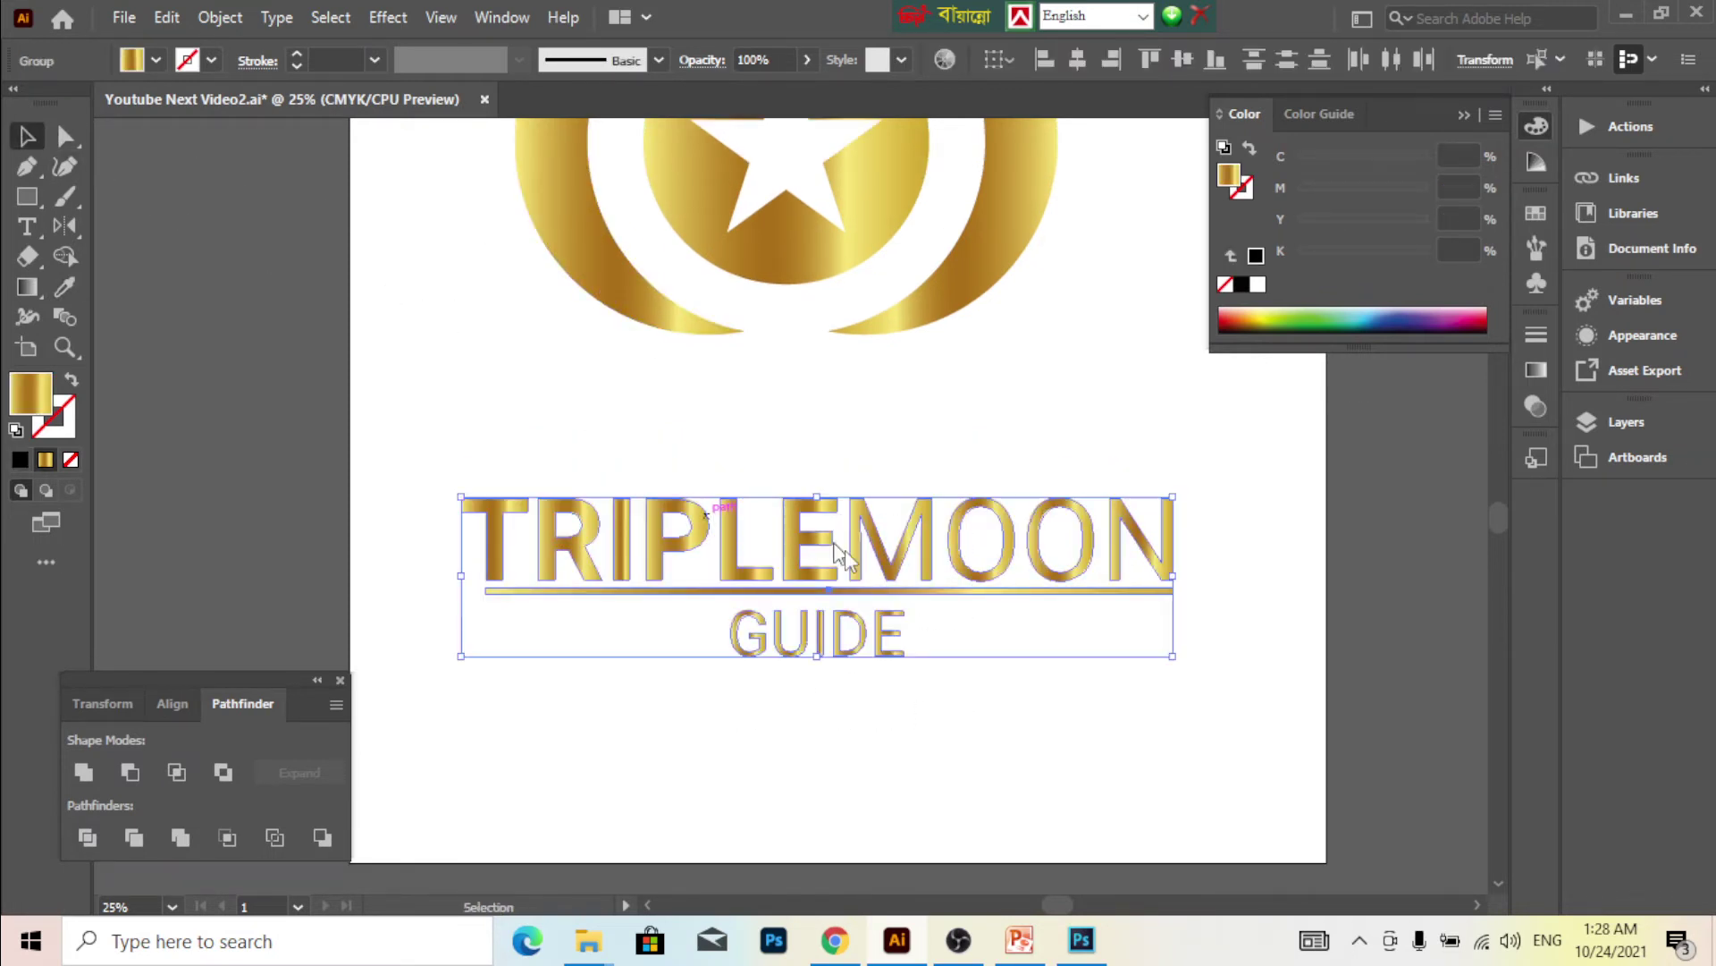
right_click(783, 528)
left_click(845, 308)
- Select the moon-and-star emblem above the text
left_click(984, 697)
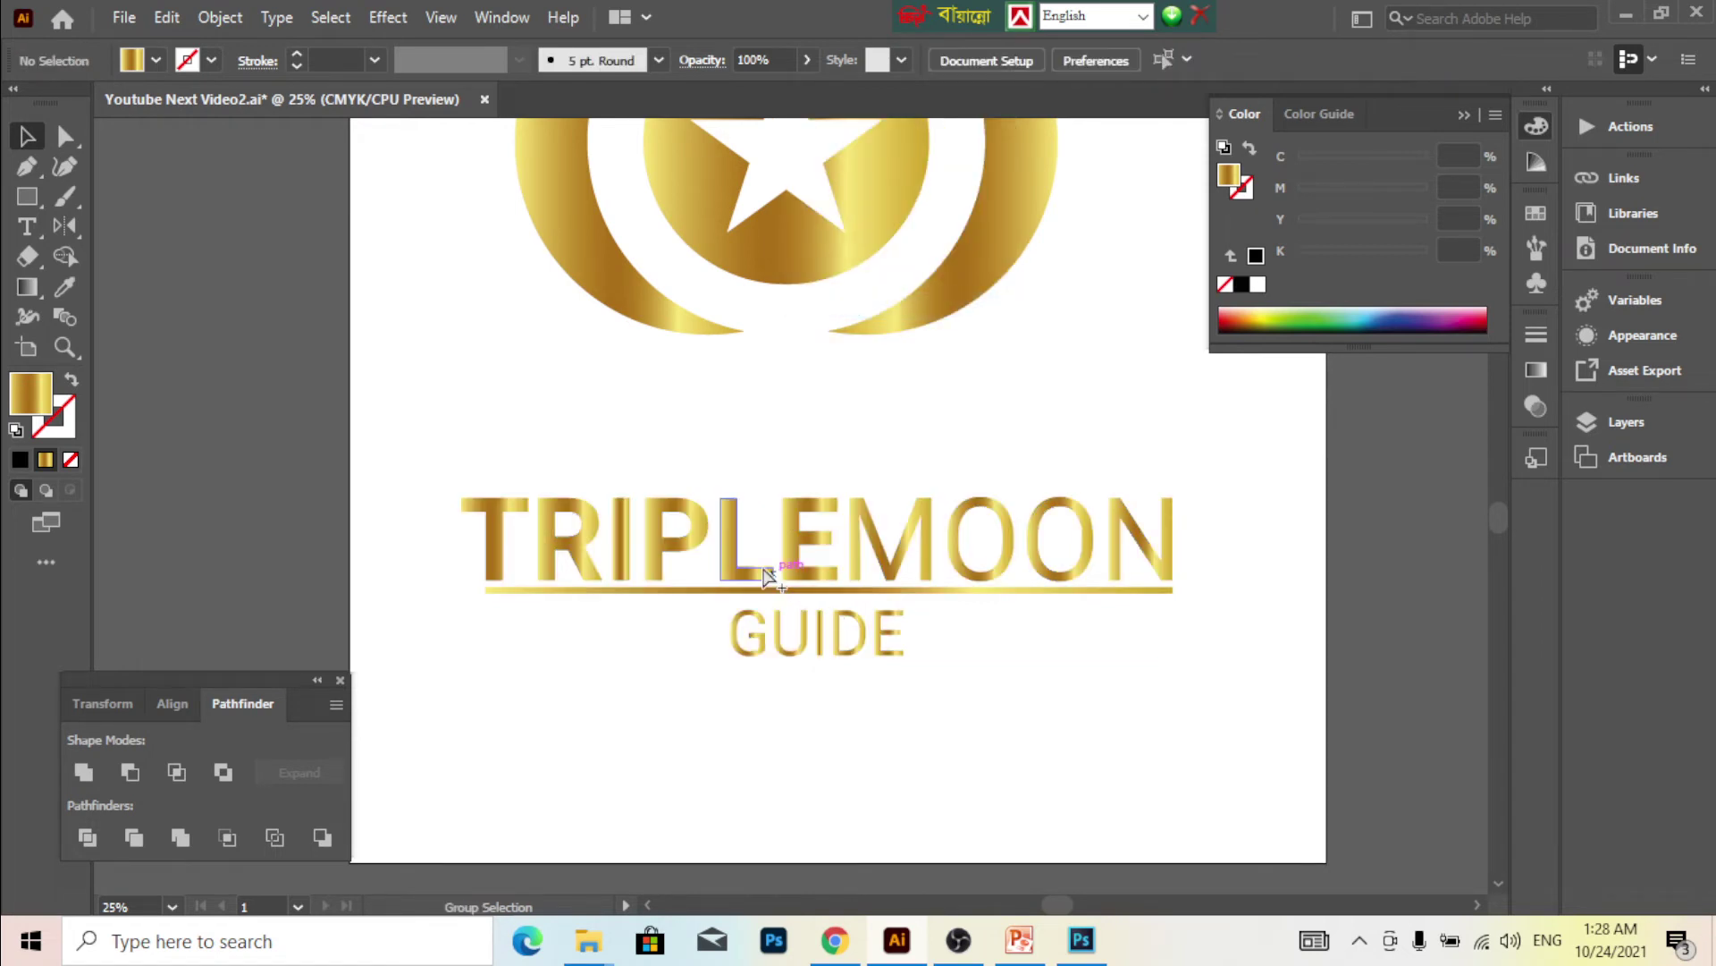
scroll(766, 575, "down", 1)
left_click(854, 261)
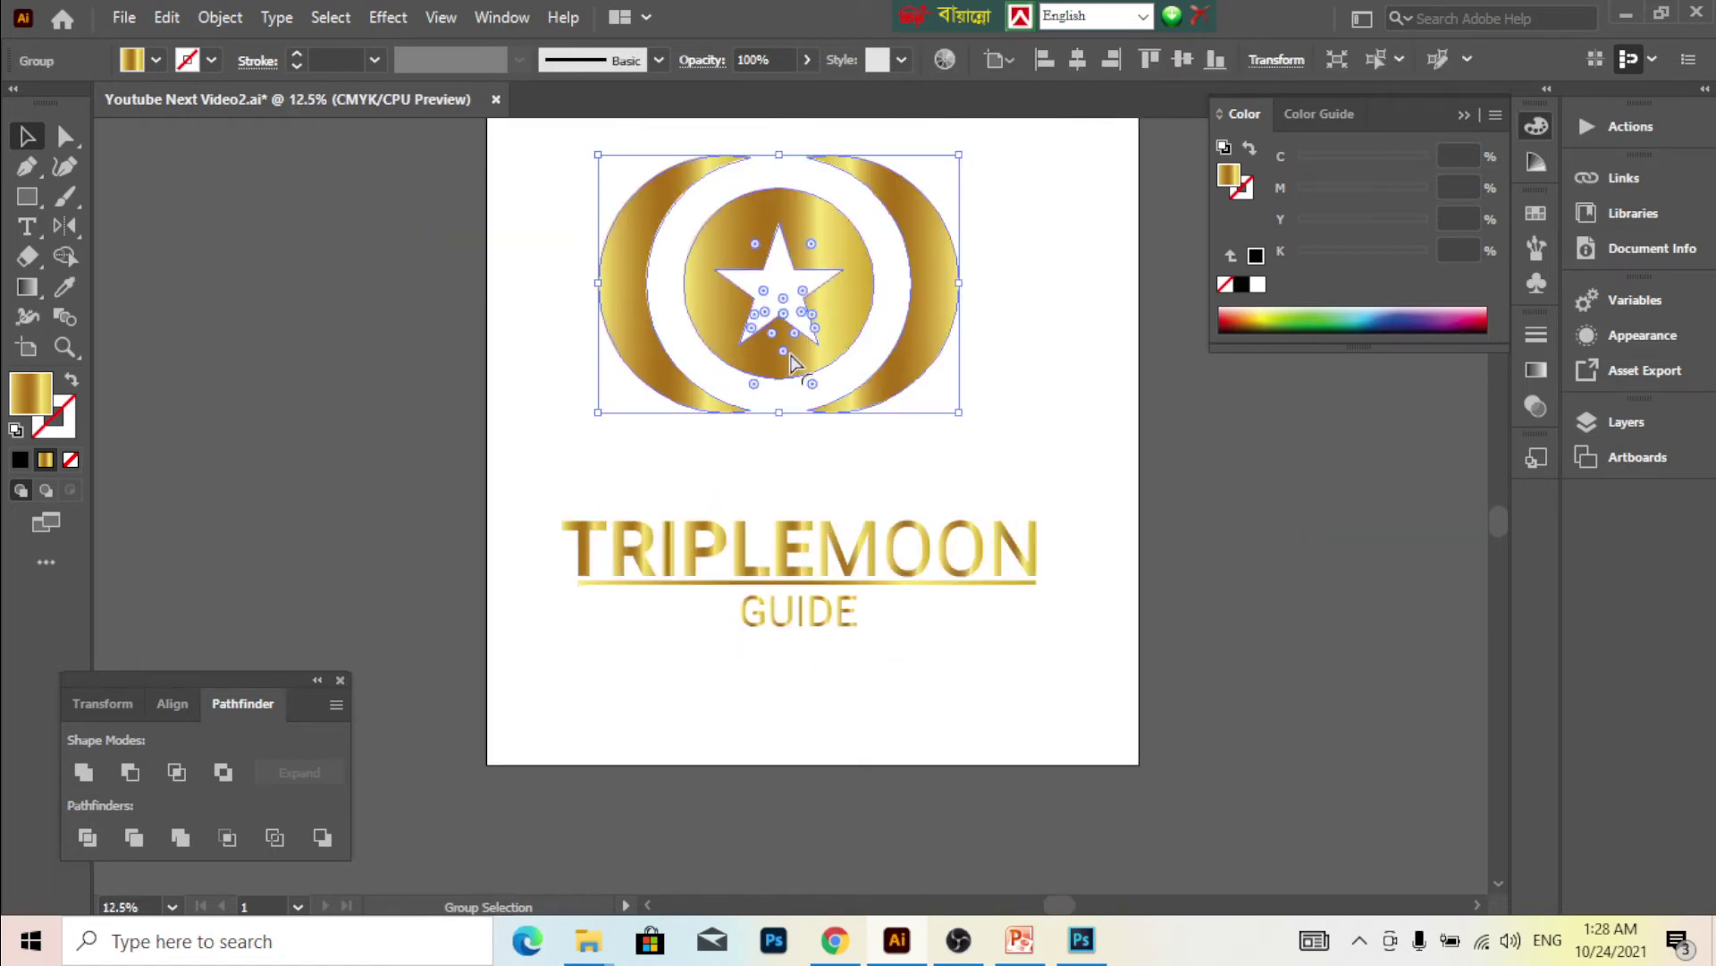
scroll(819, 358, "down", 2)
scroll(836, 492, "up", 1)
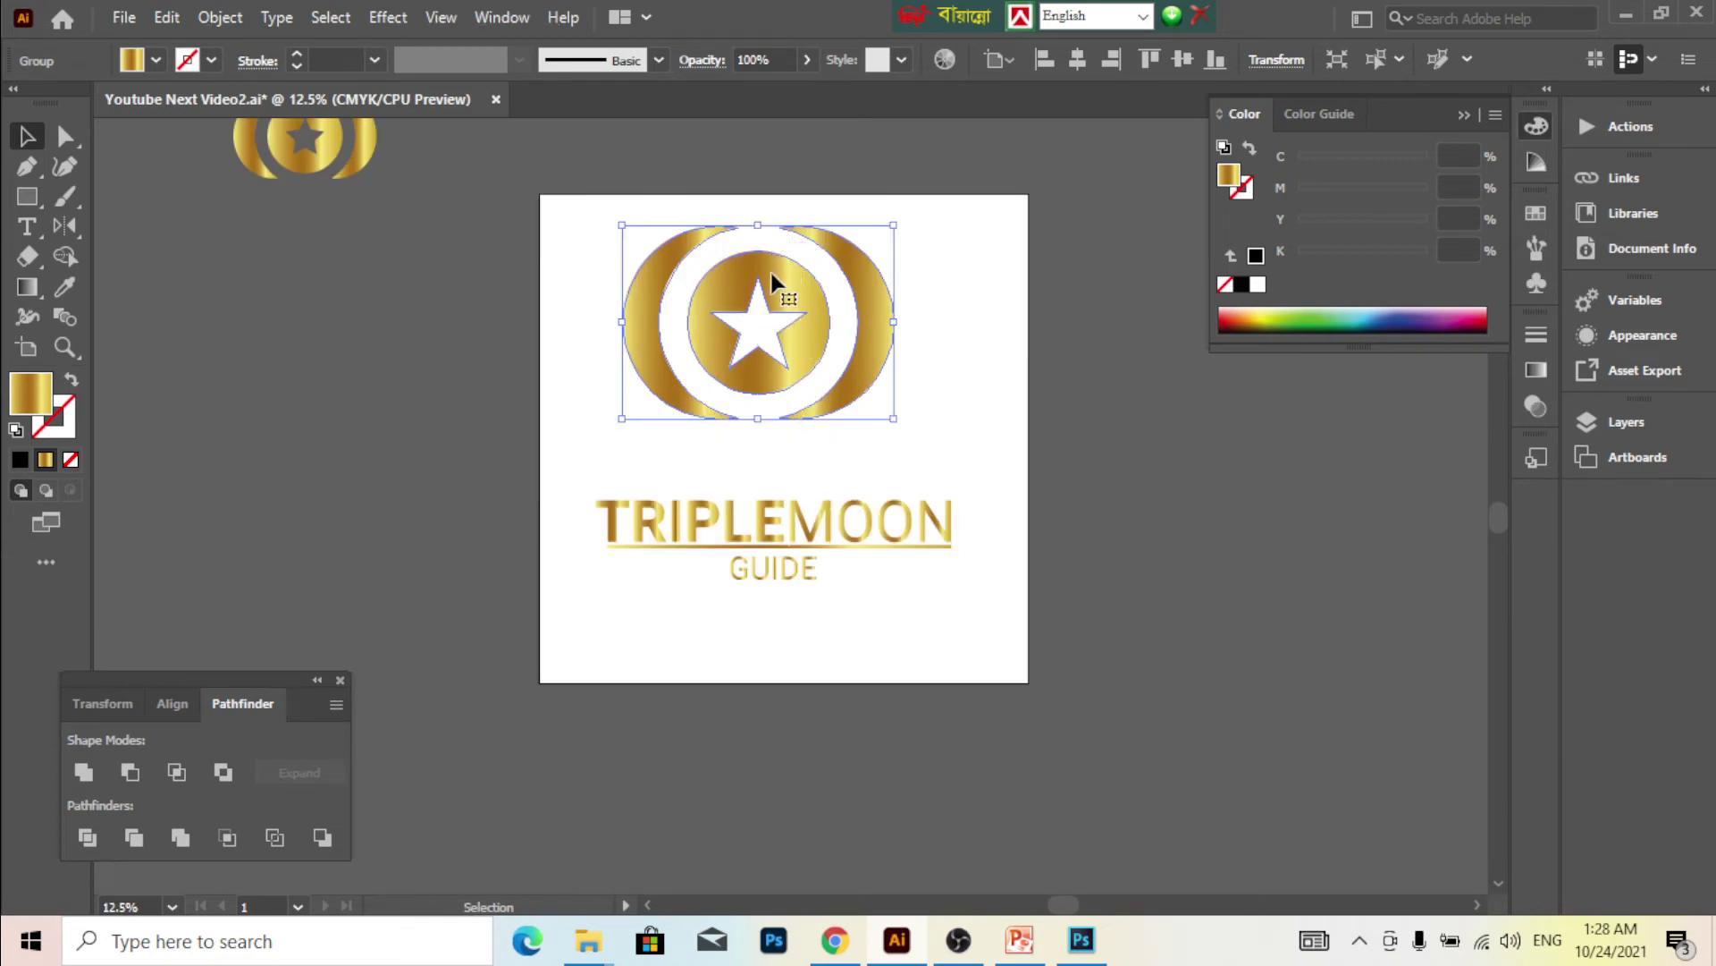
- Move the moon emblem down and centre it with the text
left_click_drag(776, 286, 800, 304)
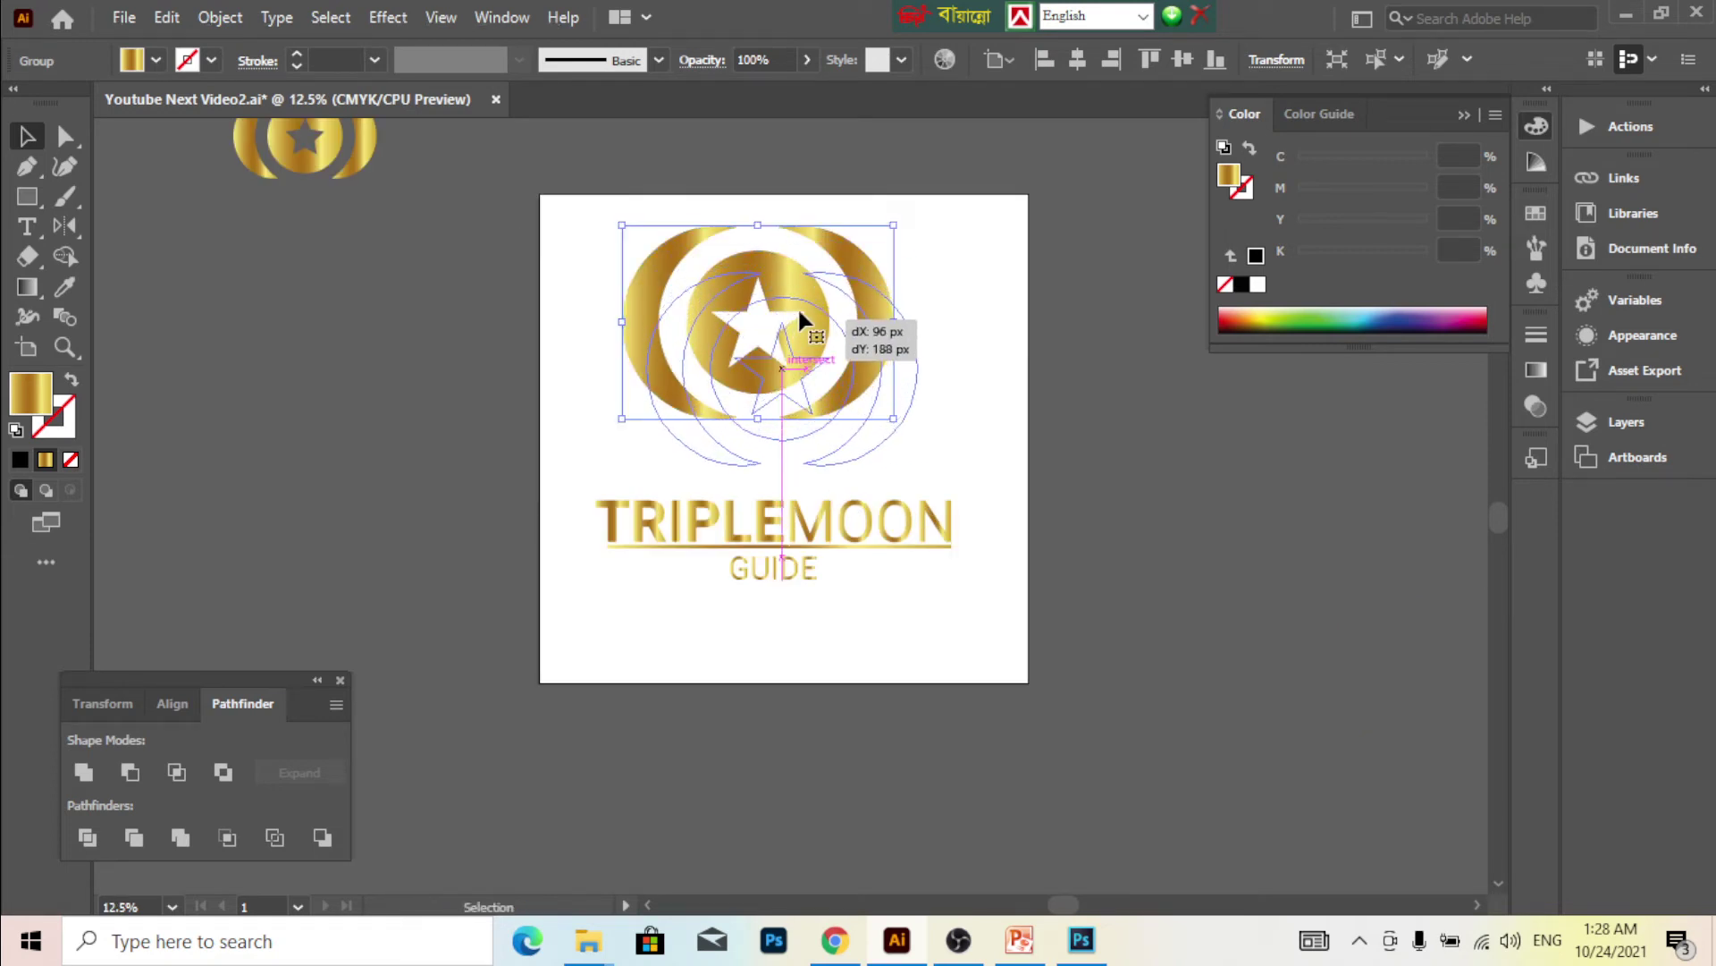
left_click_drag(833, 211, 772, 661)
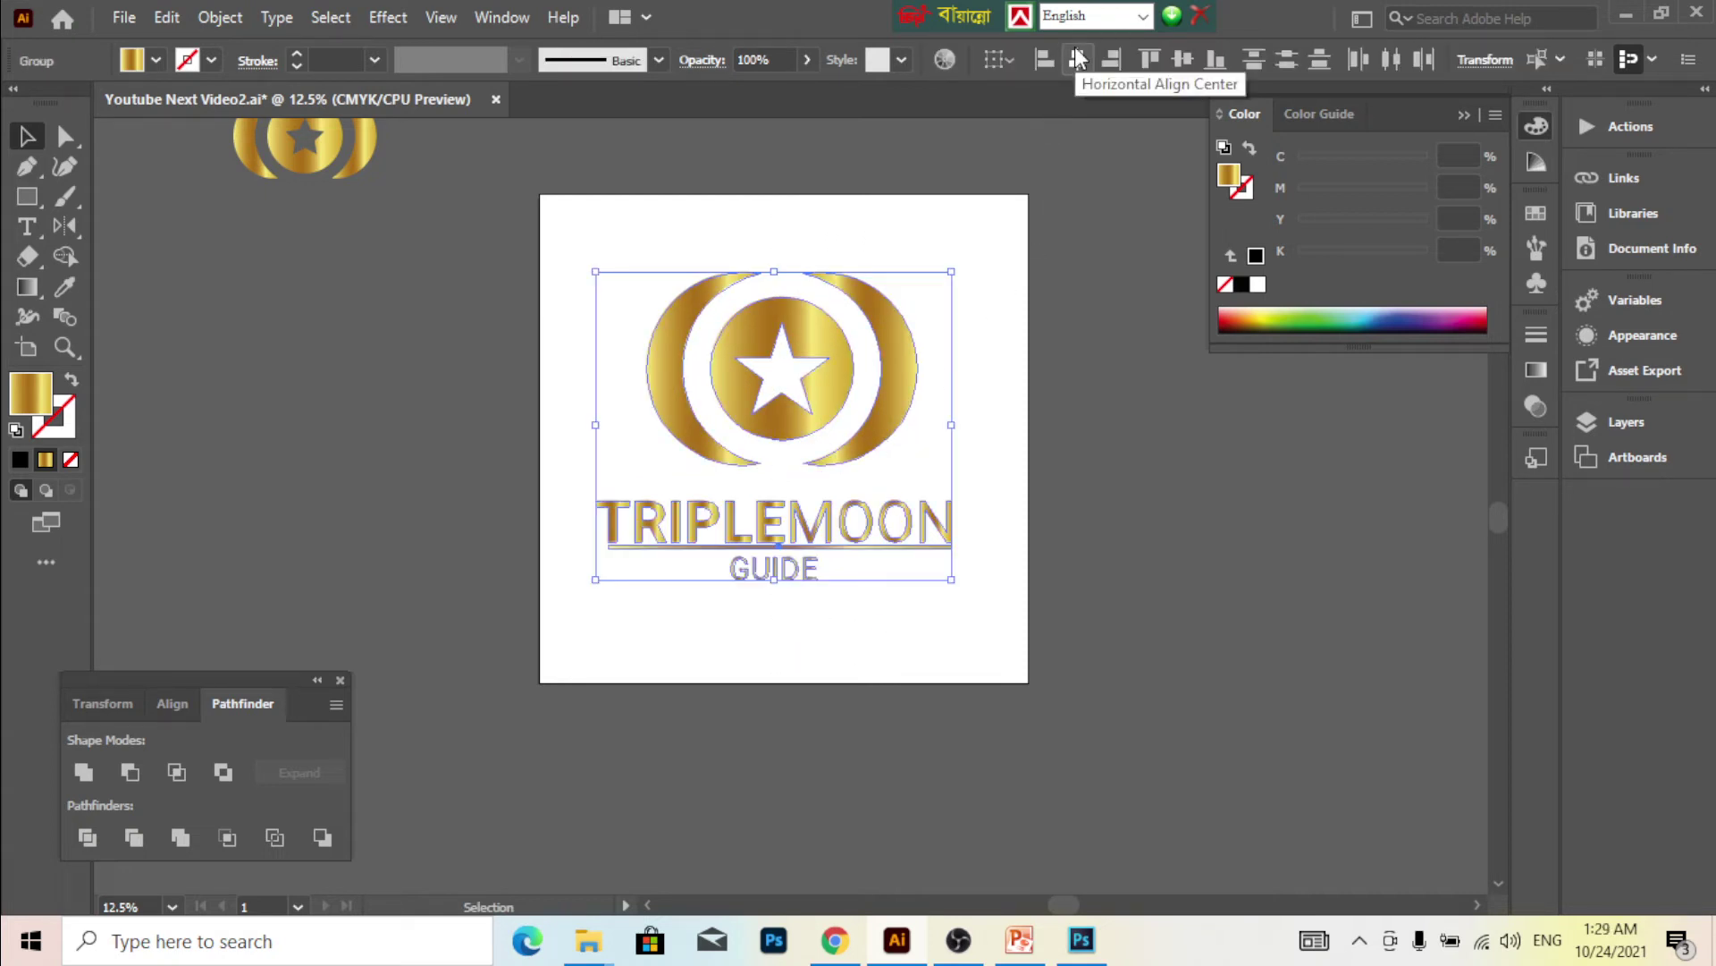
left_click(1079, 59)
left_click(1008, 559)
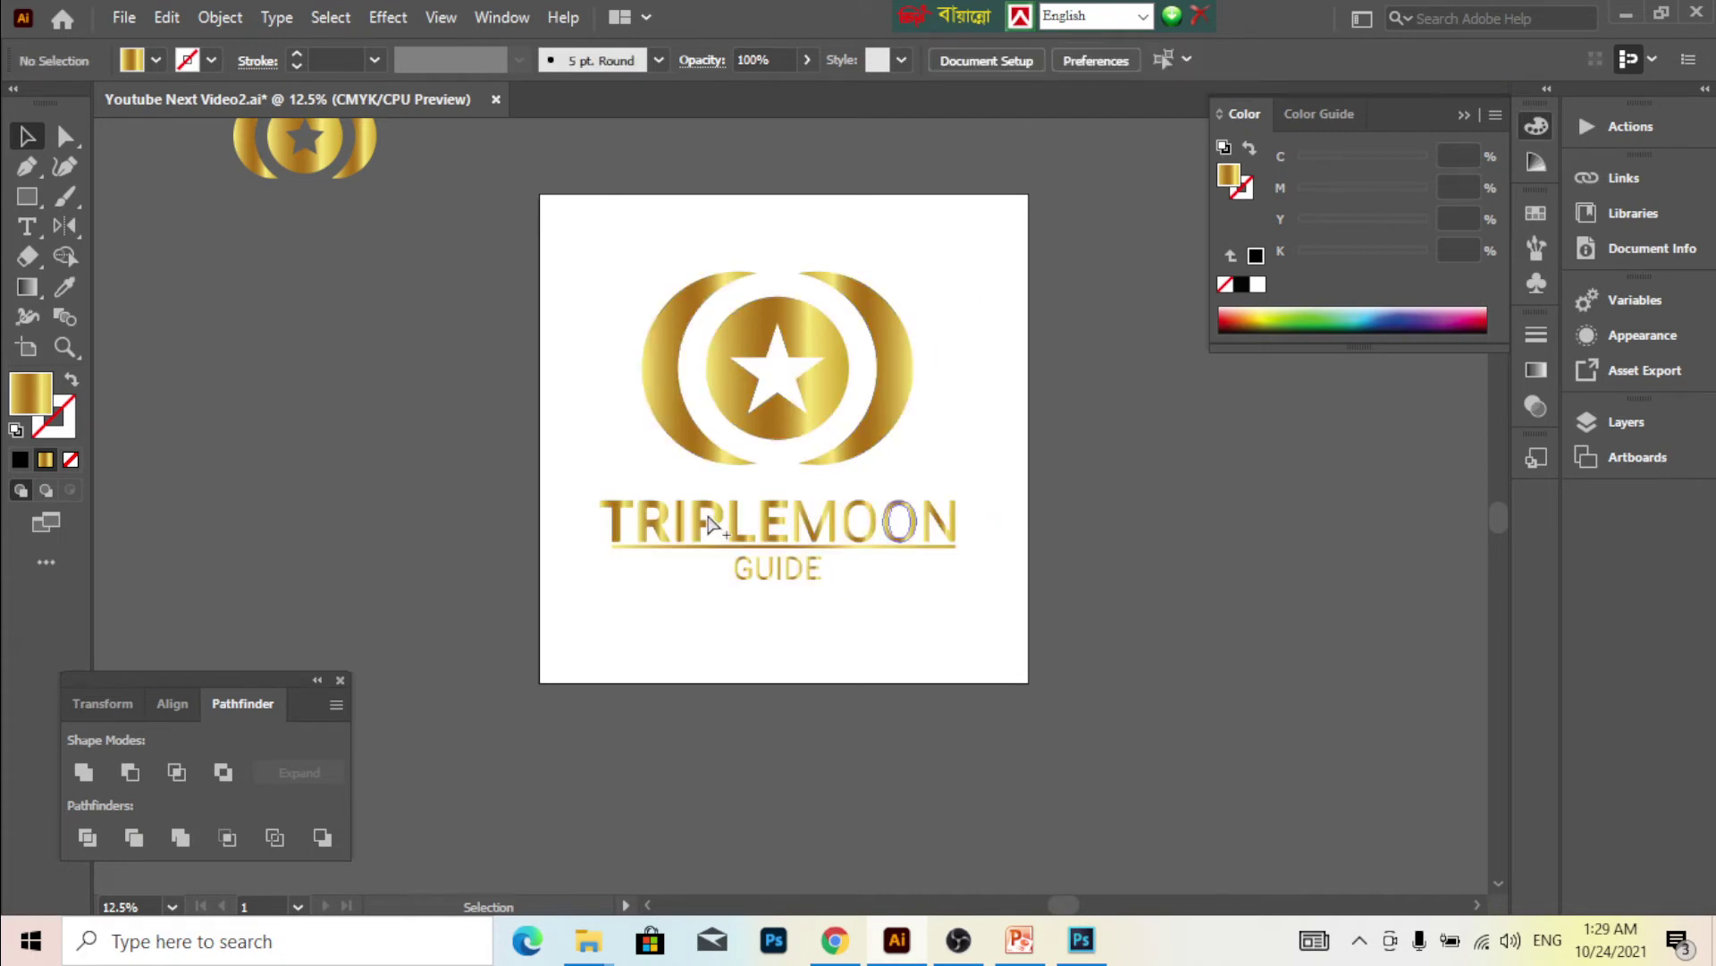
- Enlarge the moon-and-star emblem evenly and nudge it down toward the text
scroll(839, 511, "down", 3)
scroll(830, 492, "up", 1)
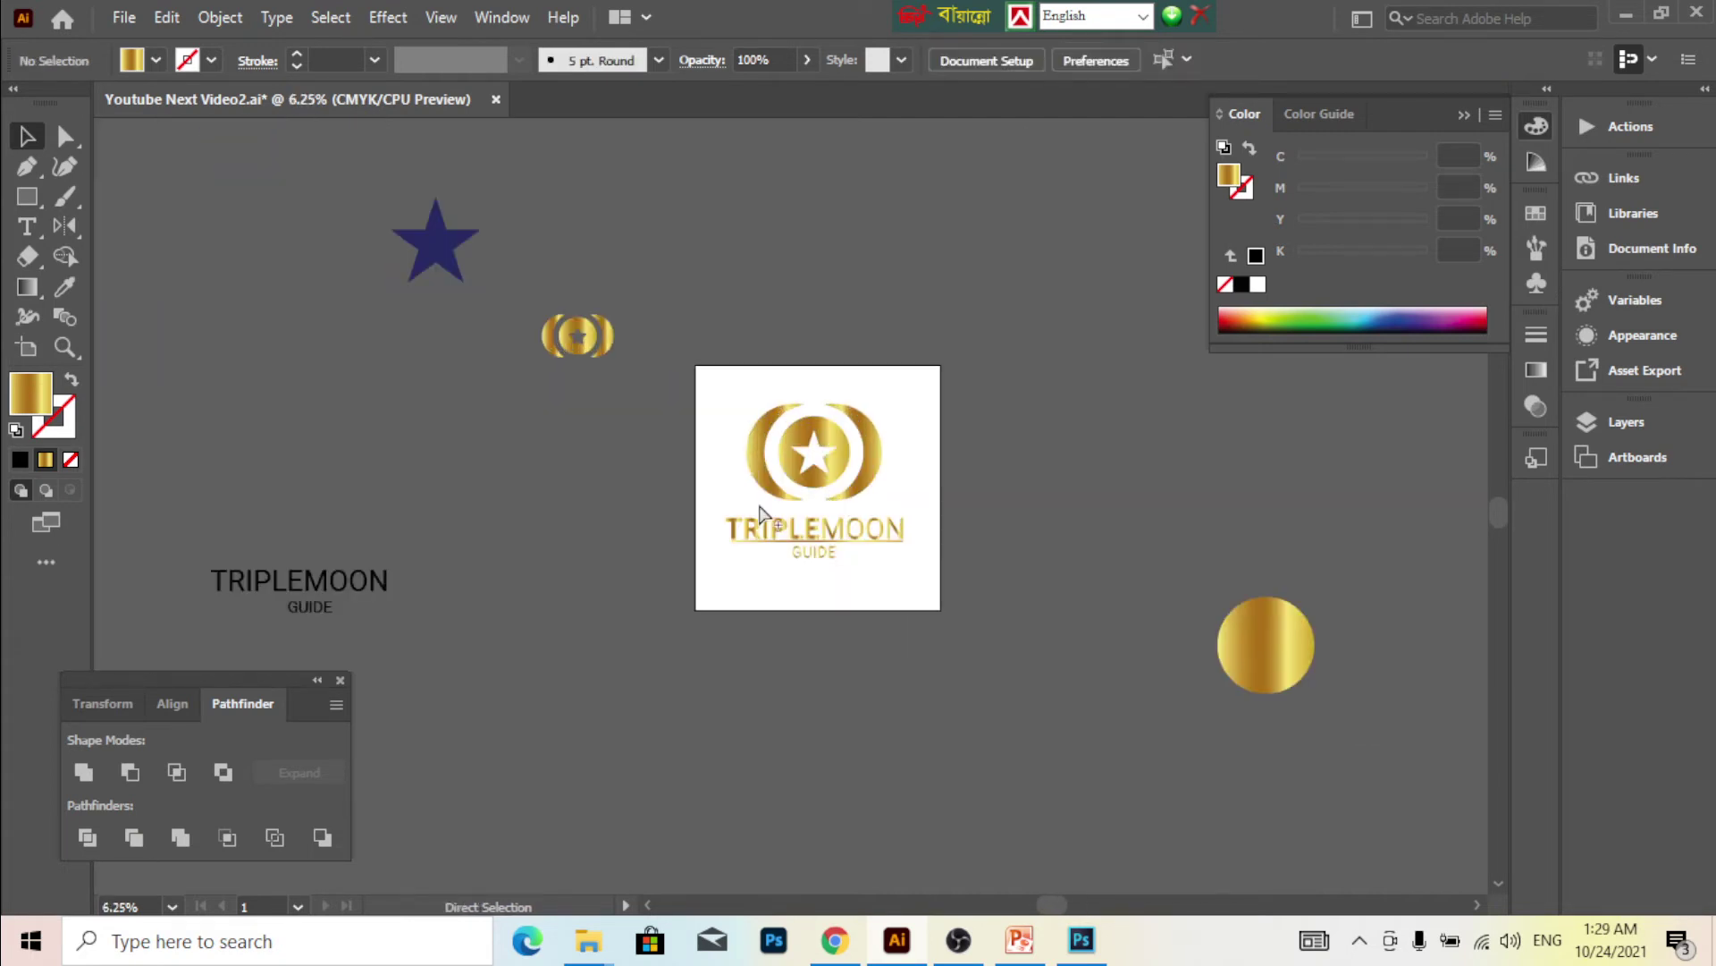
scroll(760, 512, "down", 1)
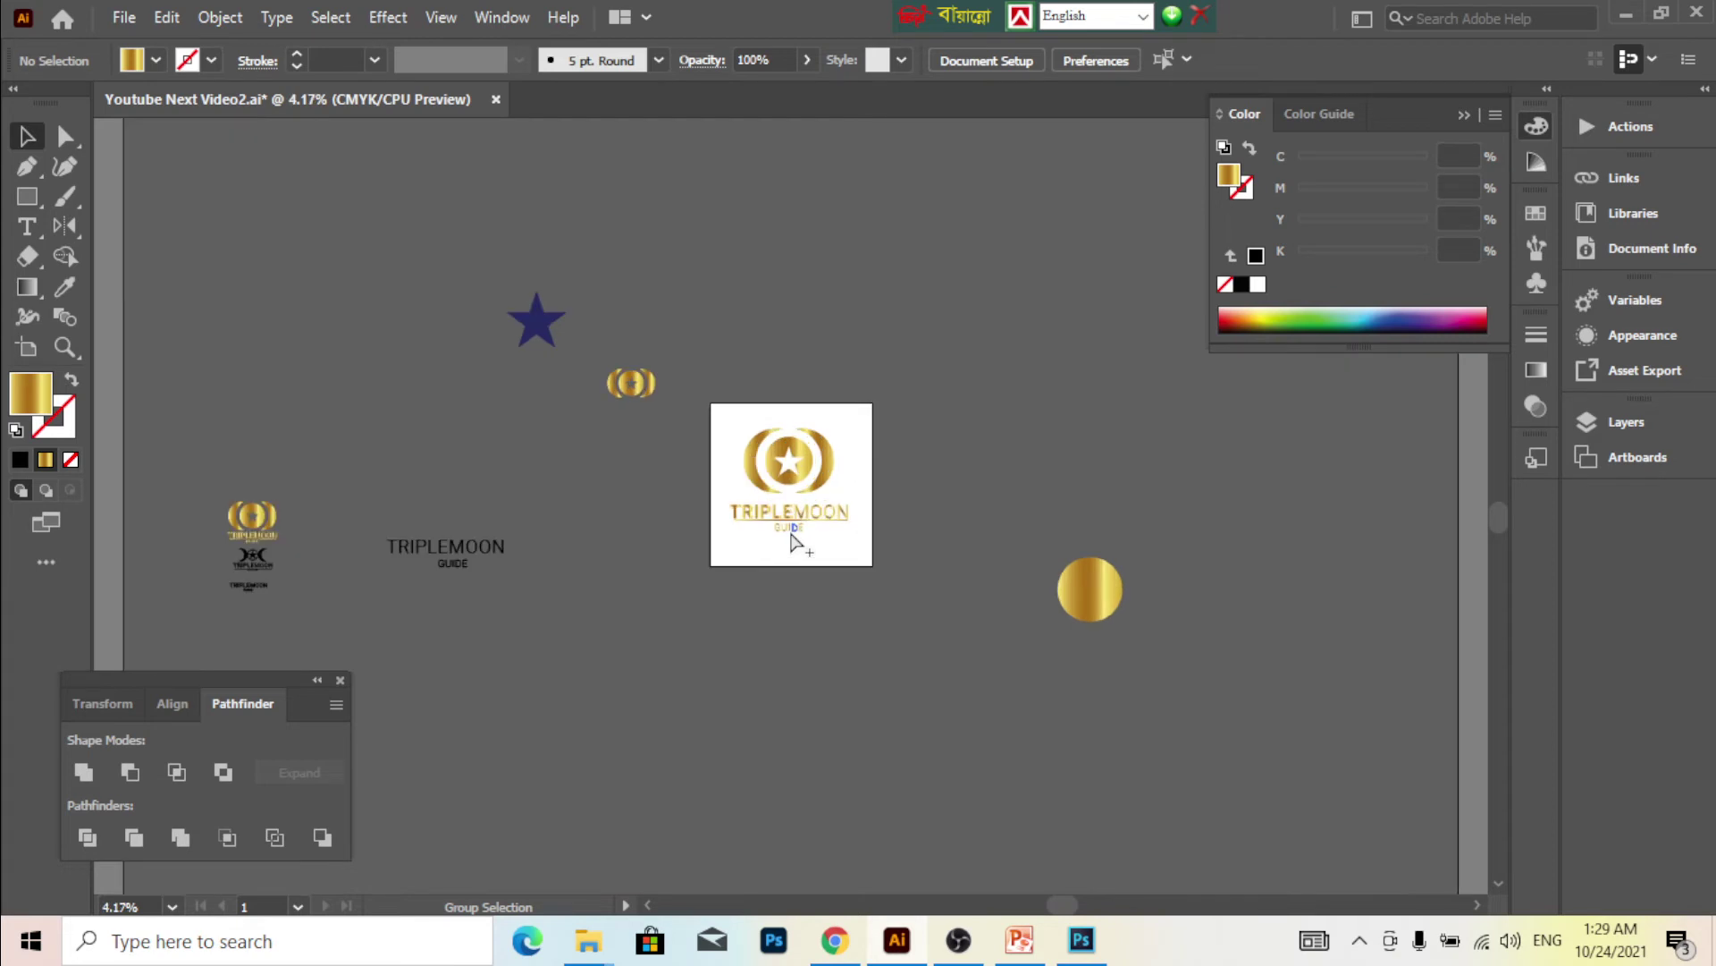
scroll(787, 483, "up", 1)
scroll(791, 375, "up", 2)
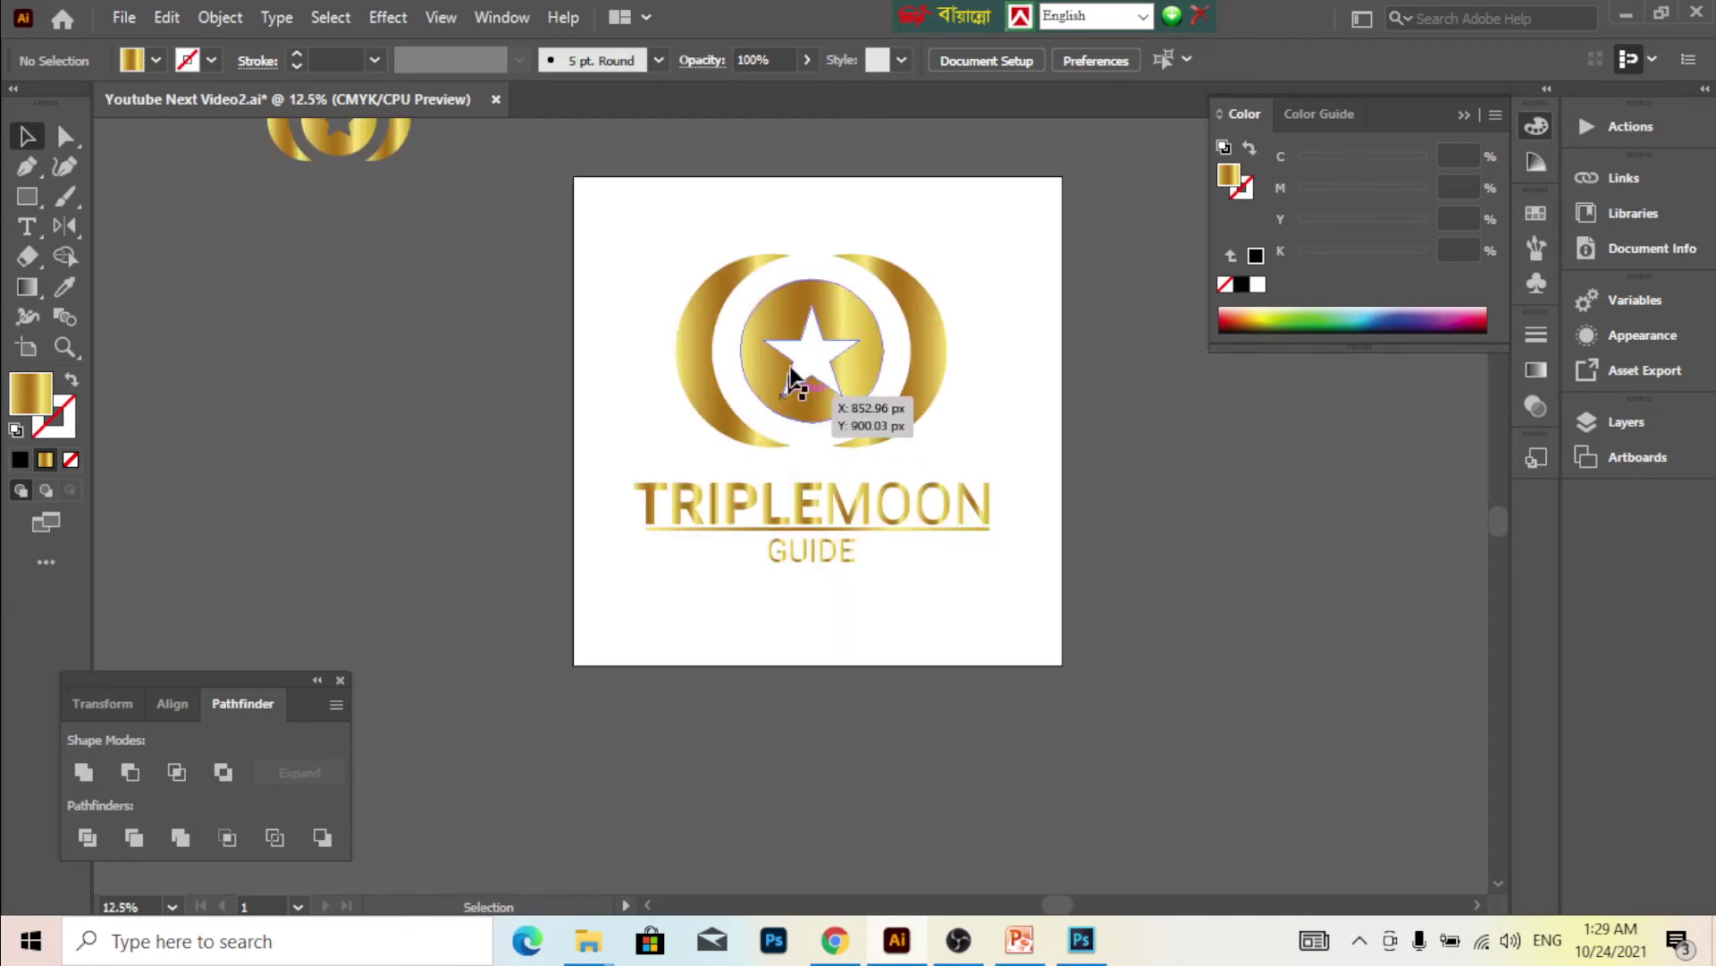
left_click(813, 313)
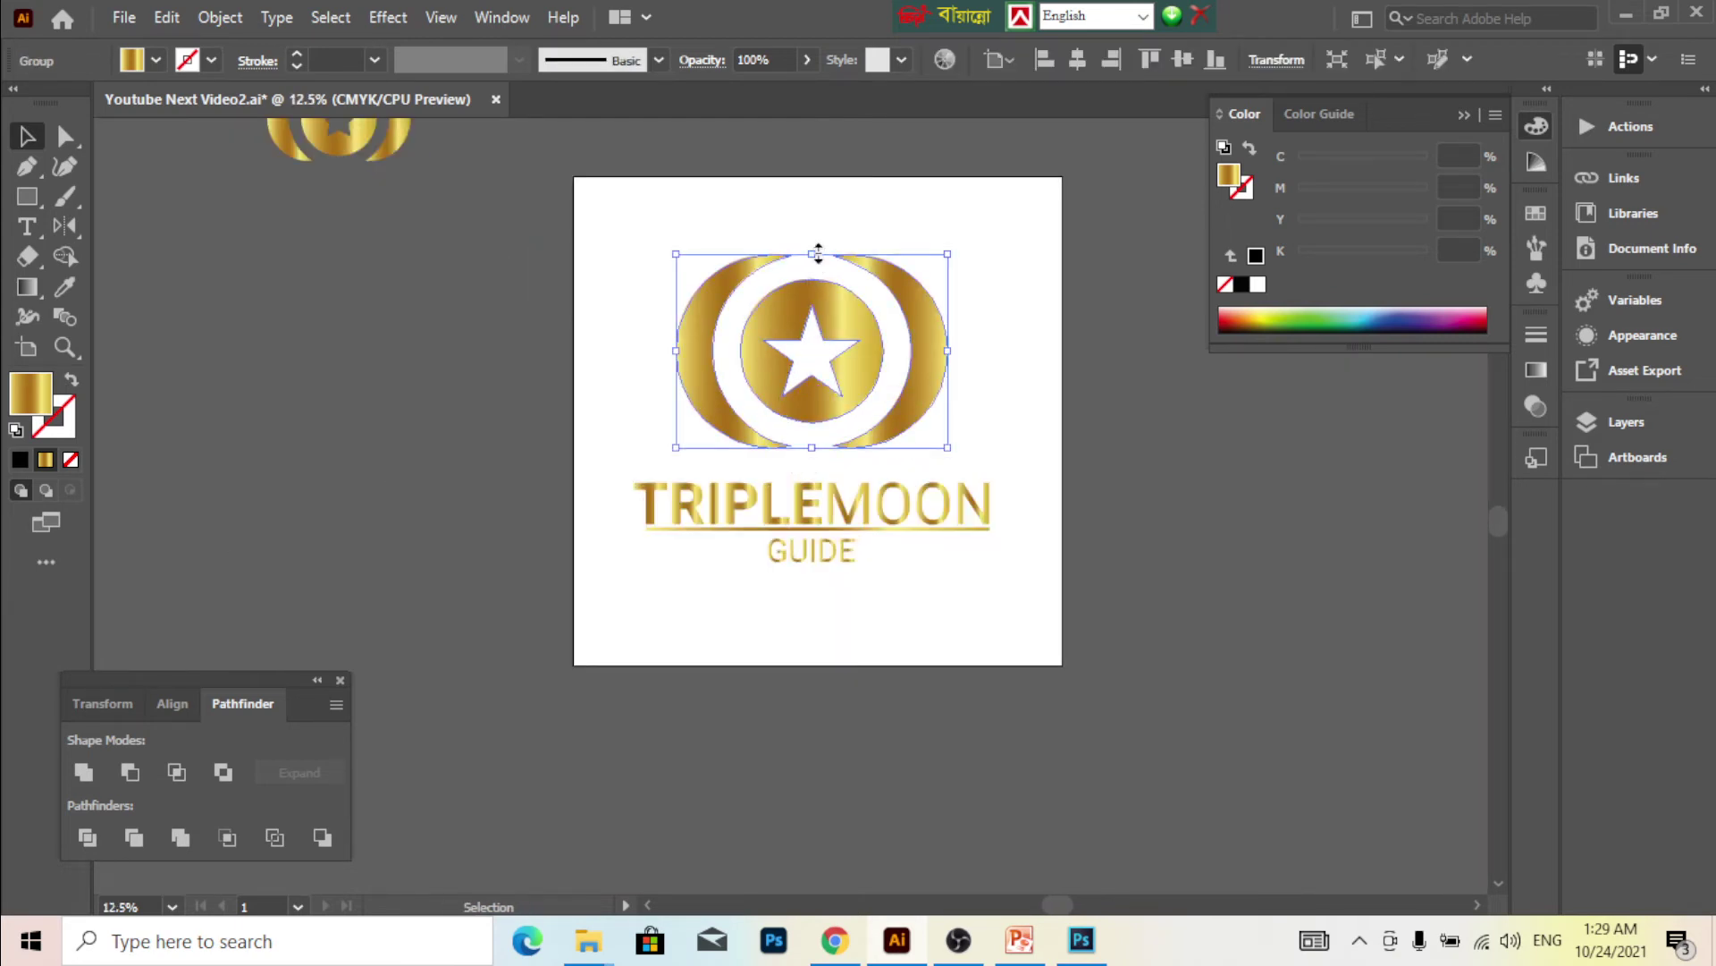
left_click_drag(818, 254, 815, 216)
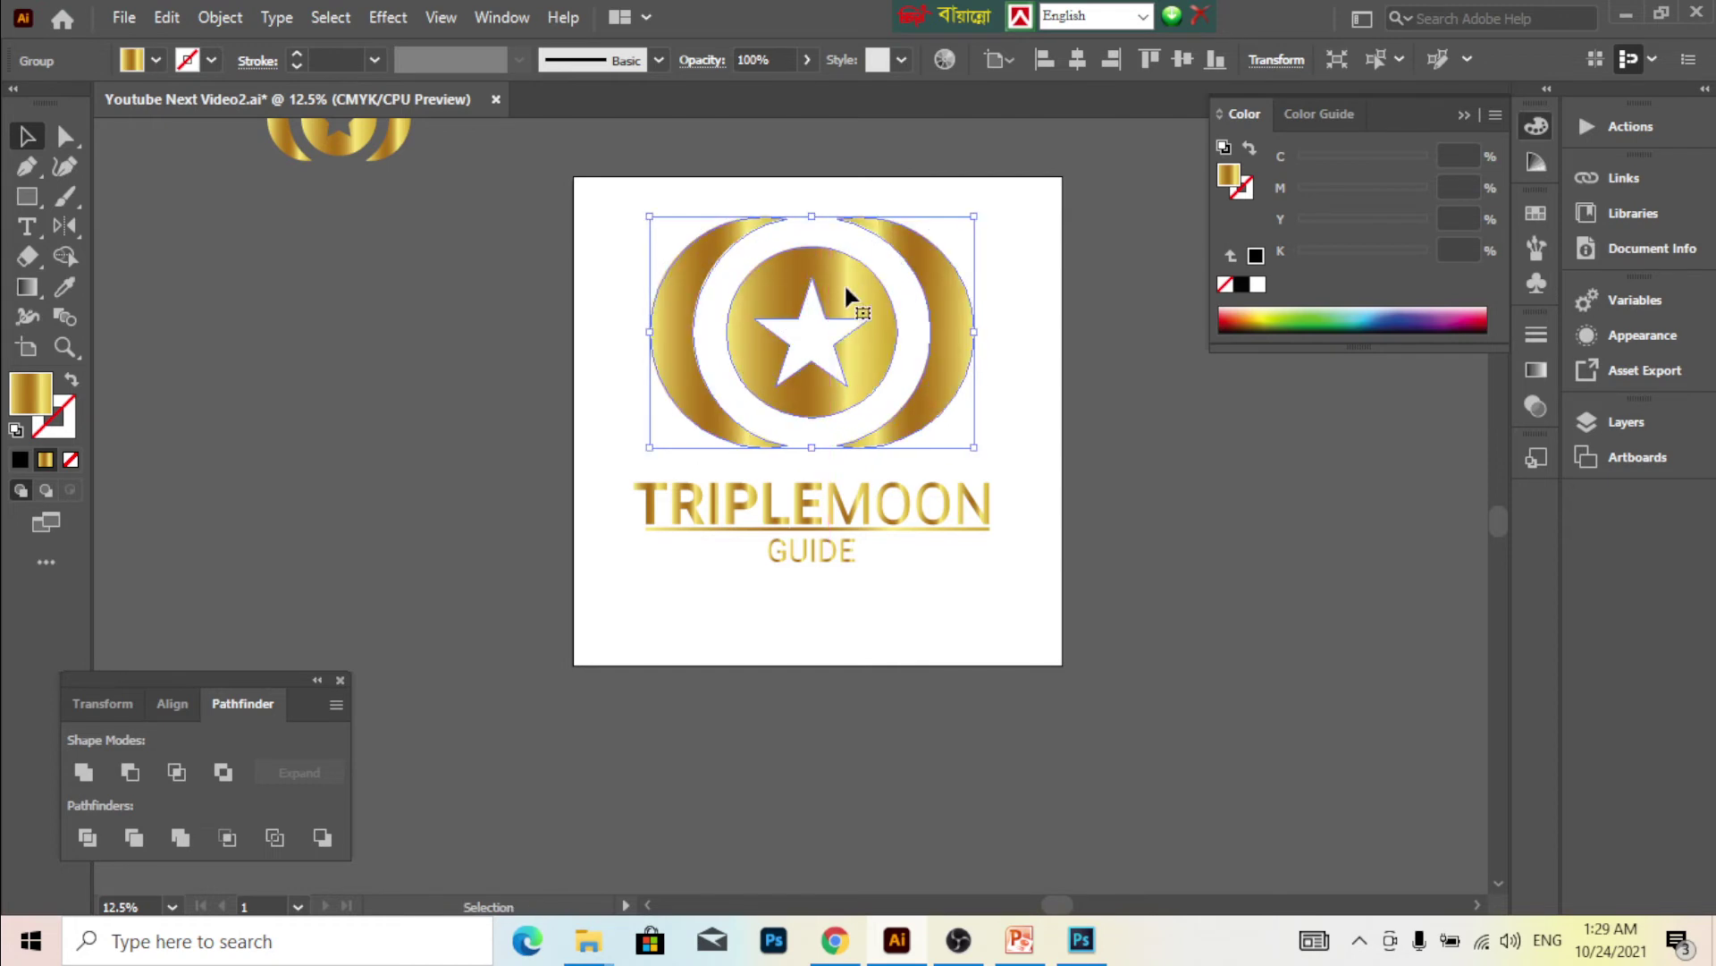
left_click_drag(844, 281, 844, 294)
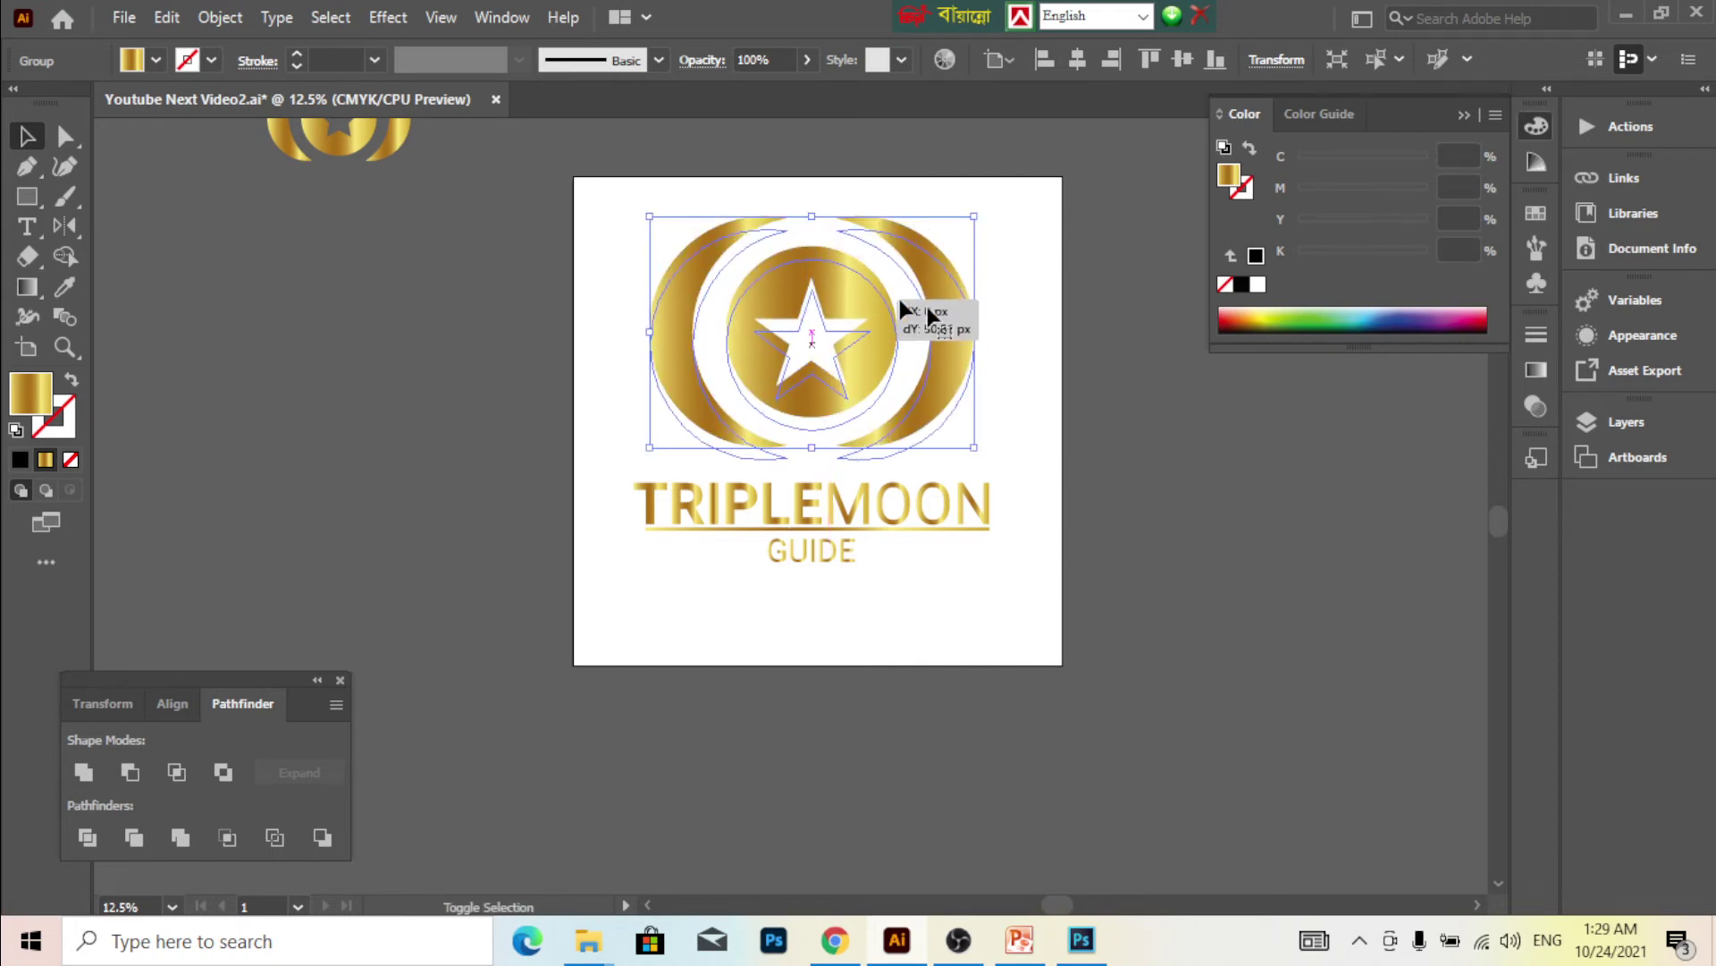
left_click(1070, 401)
scroll(793, 505, "down", 1, "alt")
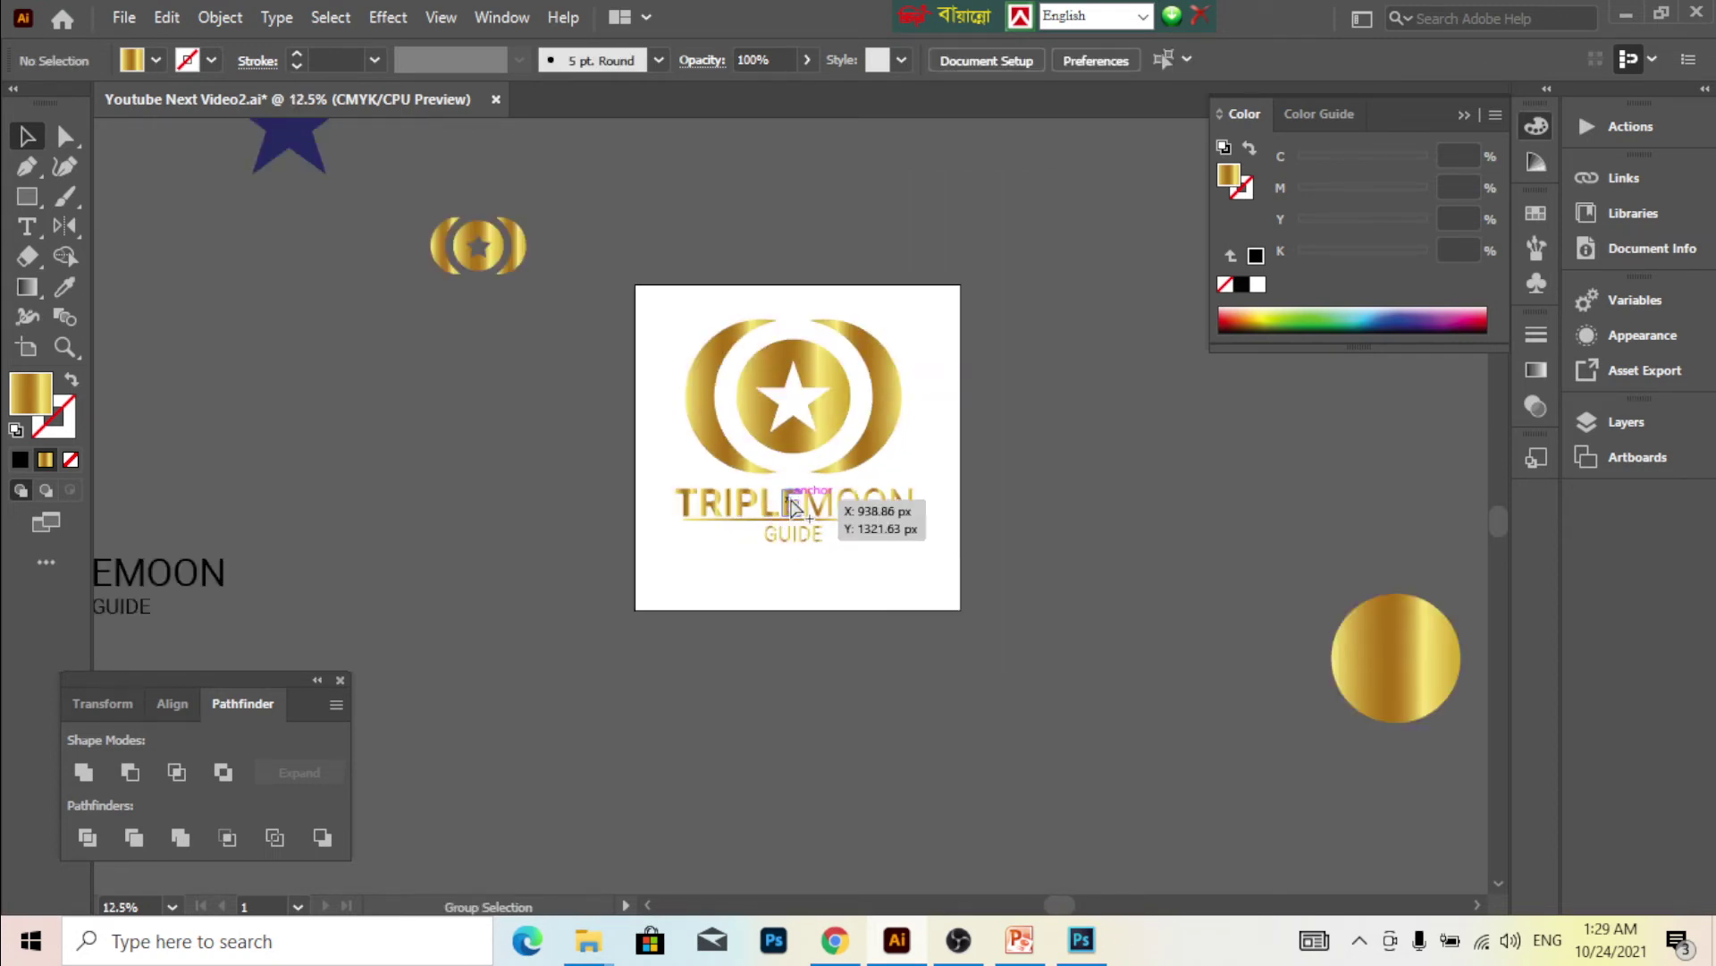
scroll(793, 505, "up", 1, "alt")
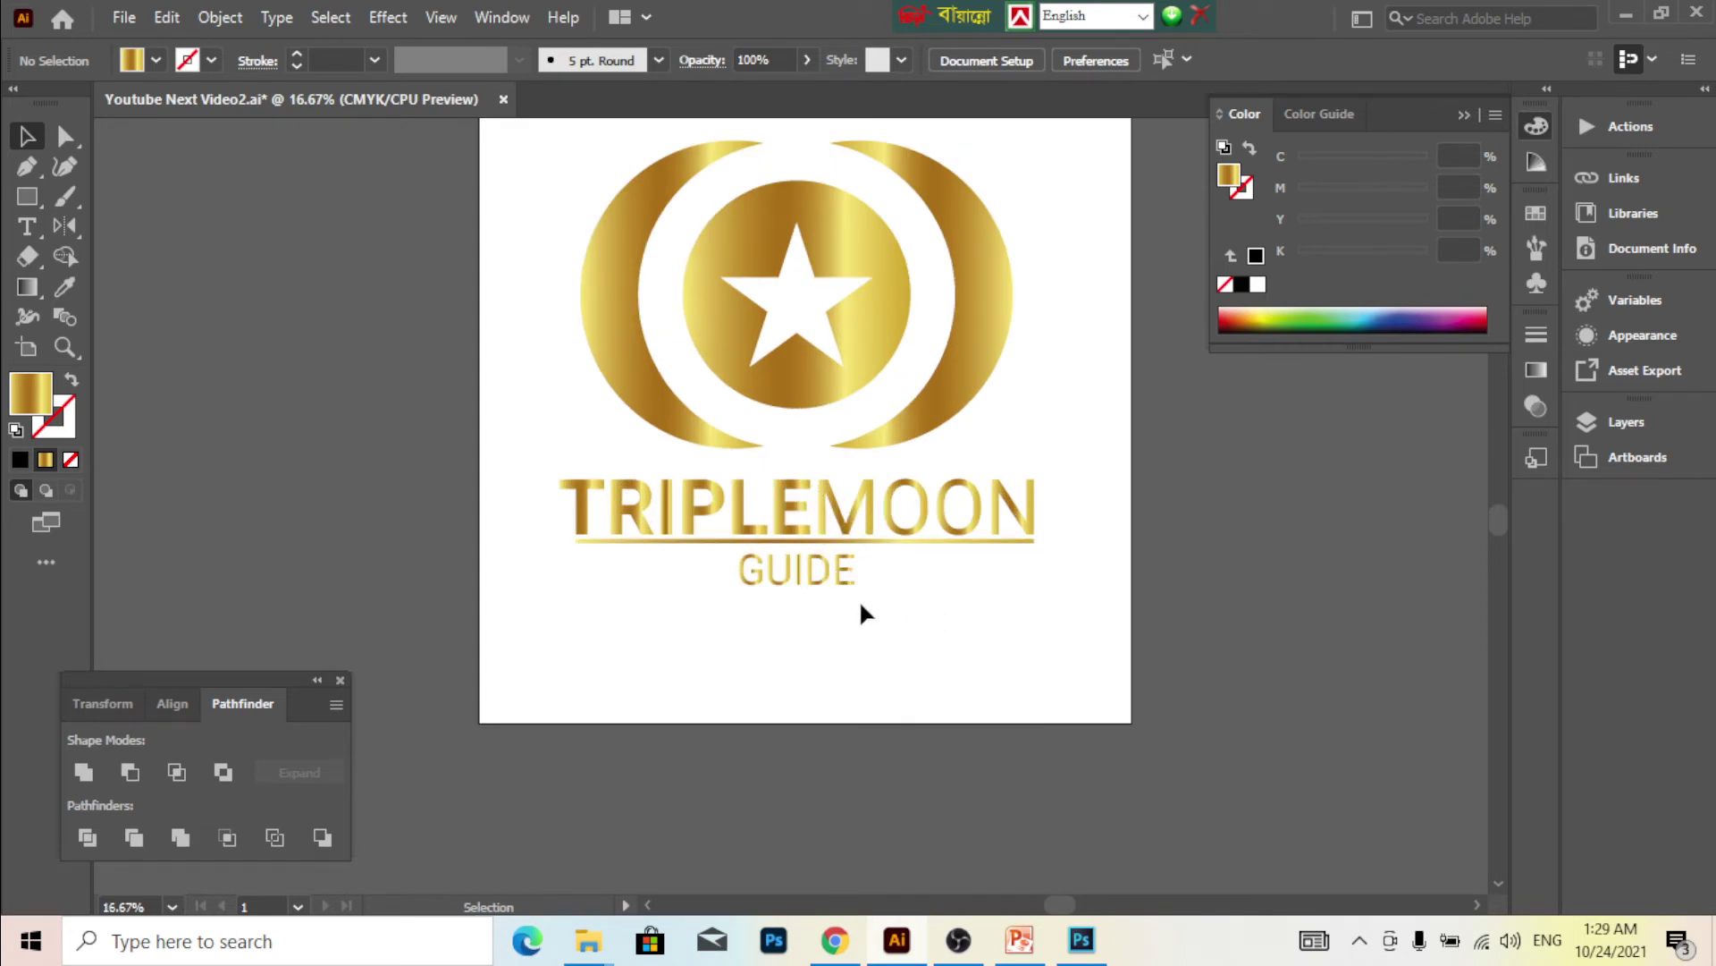
- Nudge the emblem slightly right and down, and the wordmark slightly down
left_click(815, 223)
left_click(1008, 690)
left_click_drag(1007, 690, 695, 408)
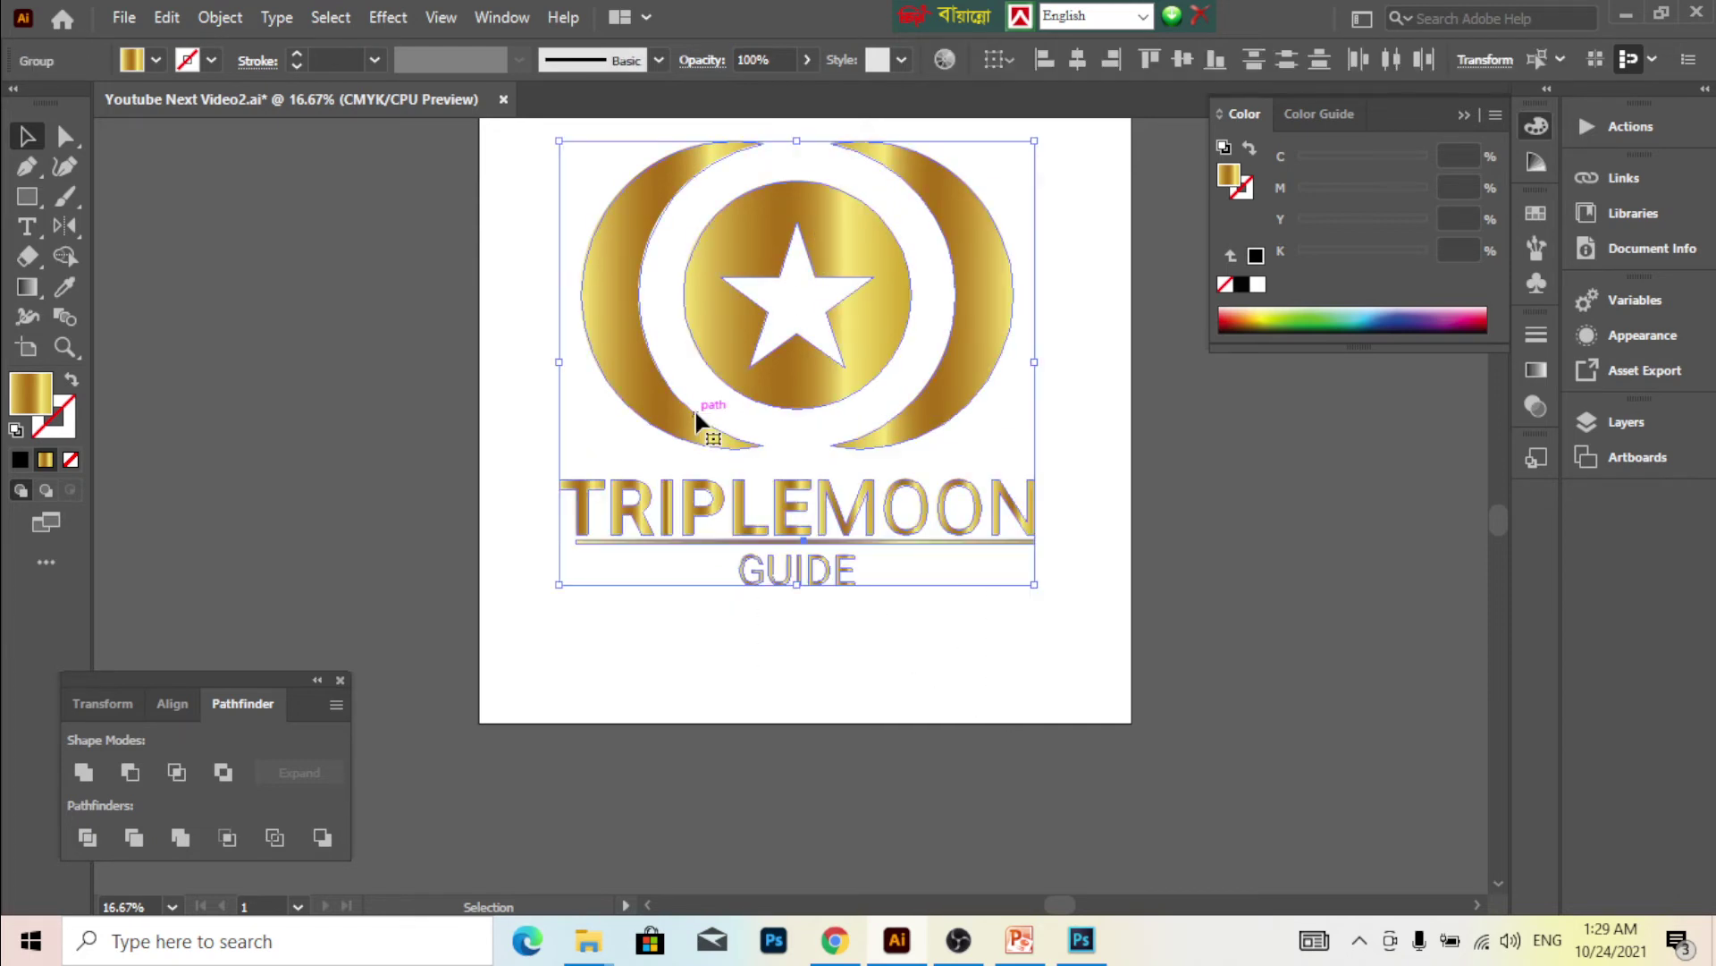
right_click(712, 297)
left_click(1087, 488)
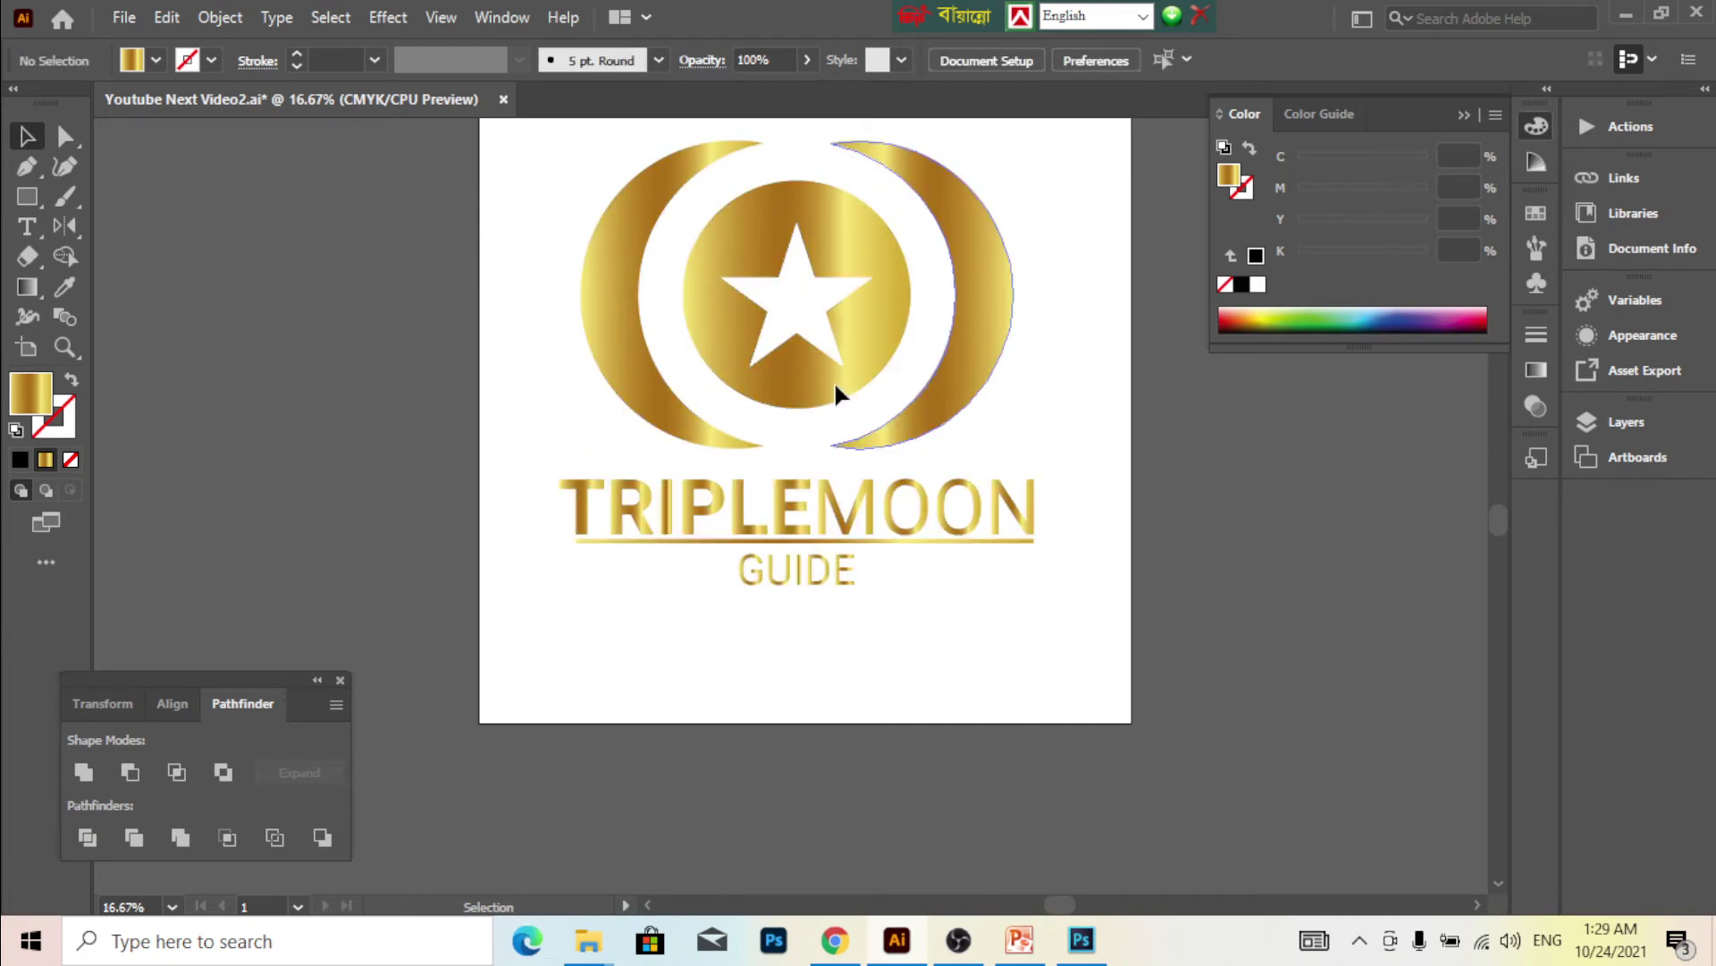
scroll(805, 384, "up", 1)
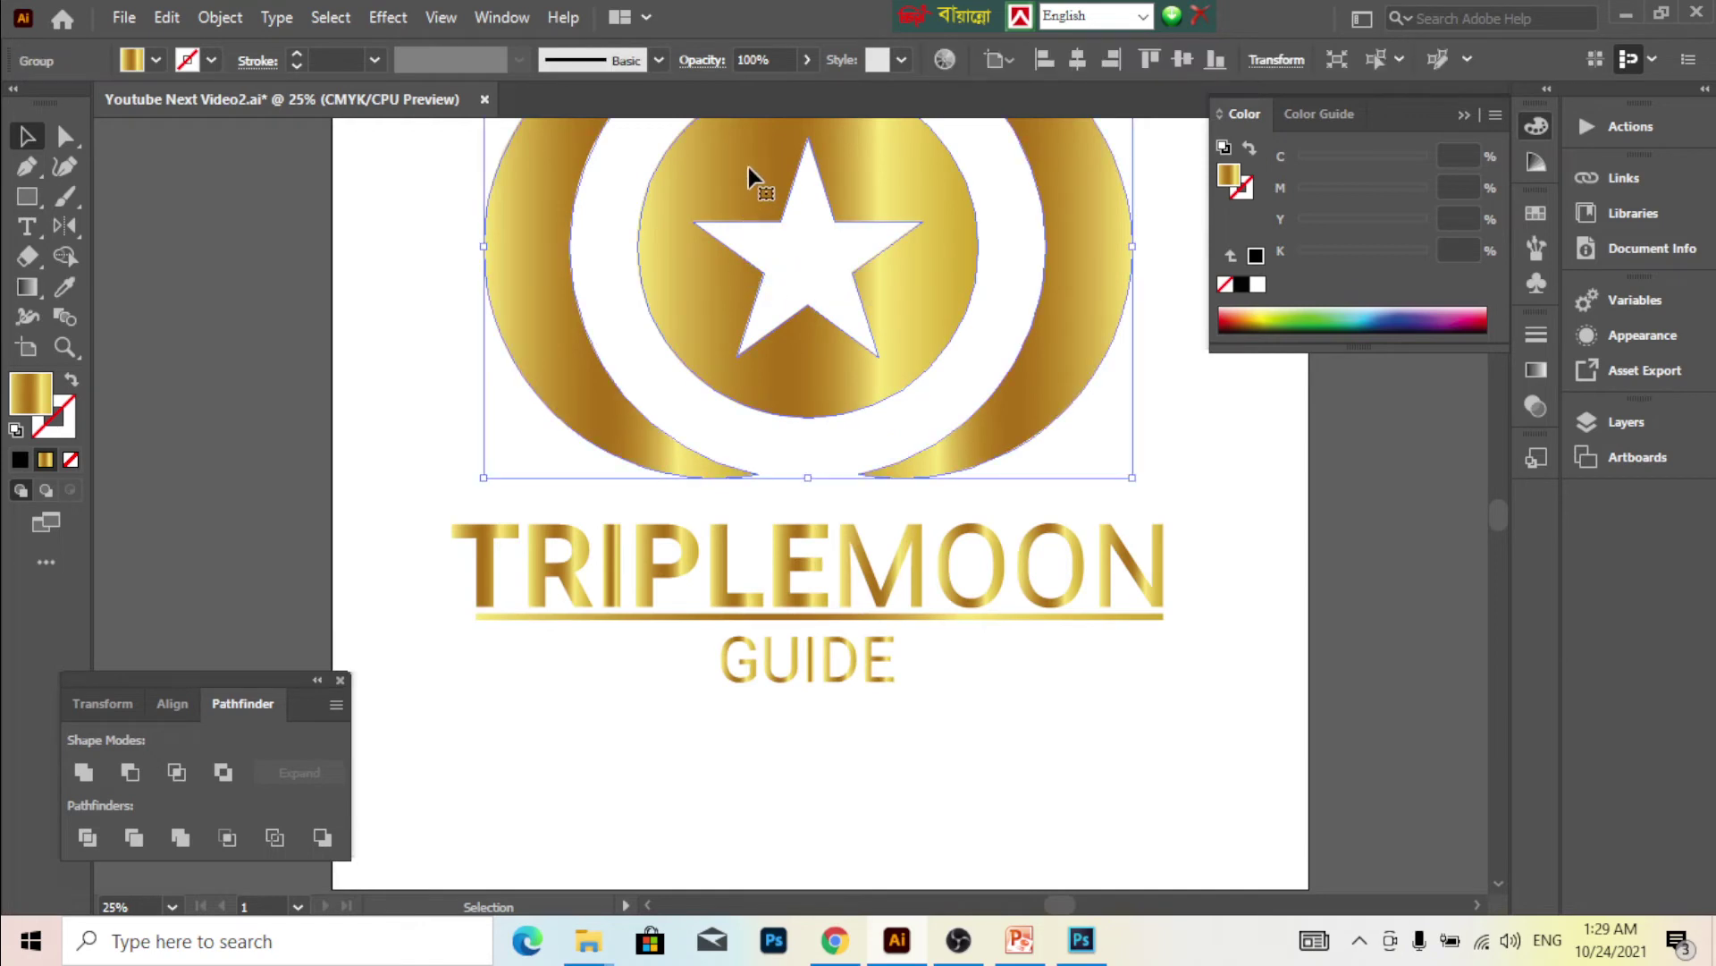
left_click_drag(753, 172, 768, 187)
left_click_drag(921, 615, 922, 620)
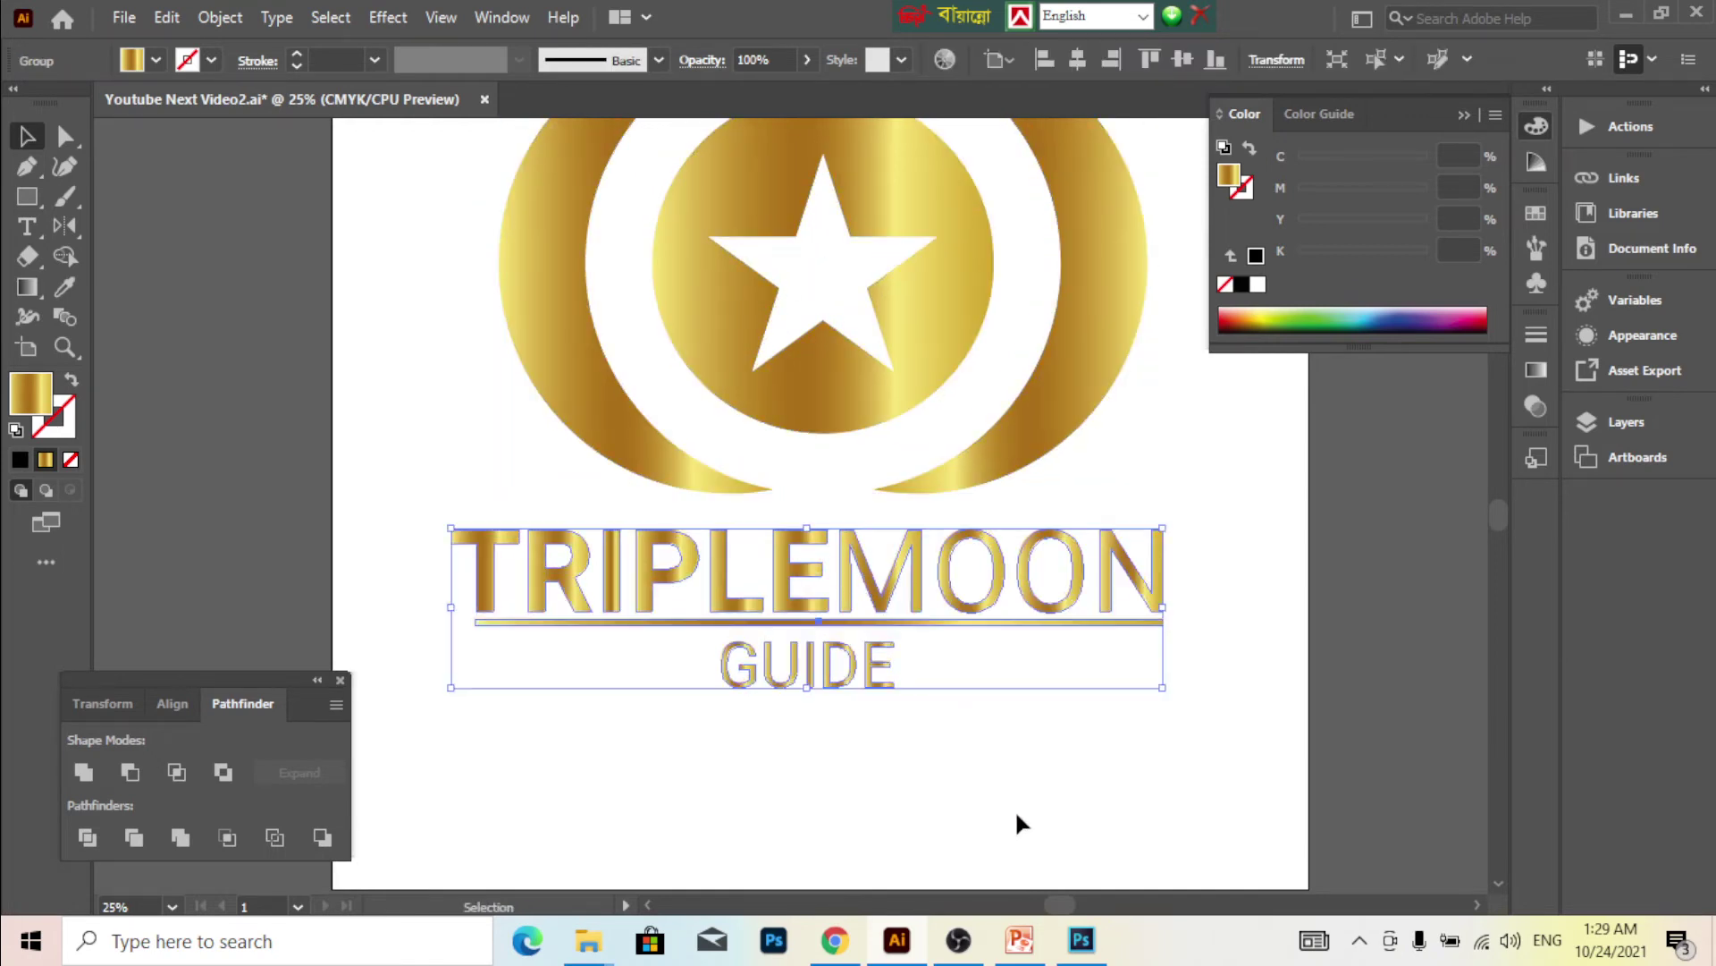
left_click(978, 715)
- Centre the emblem and wordmark horizontally, then zoom out to the whole artboard
left_click_drag(993, 849, 652, 337)
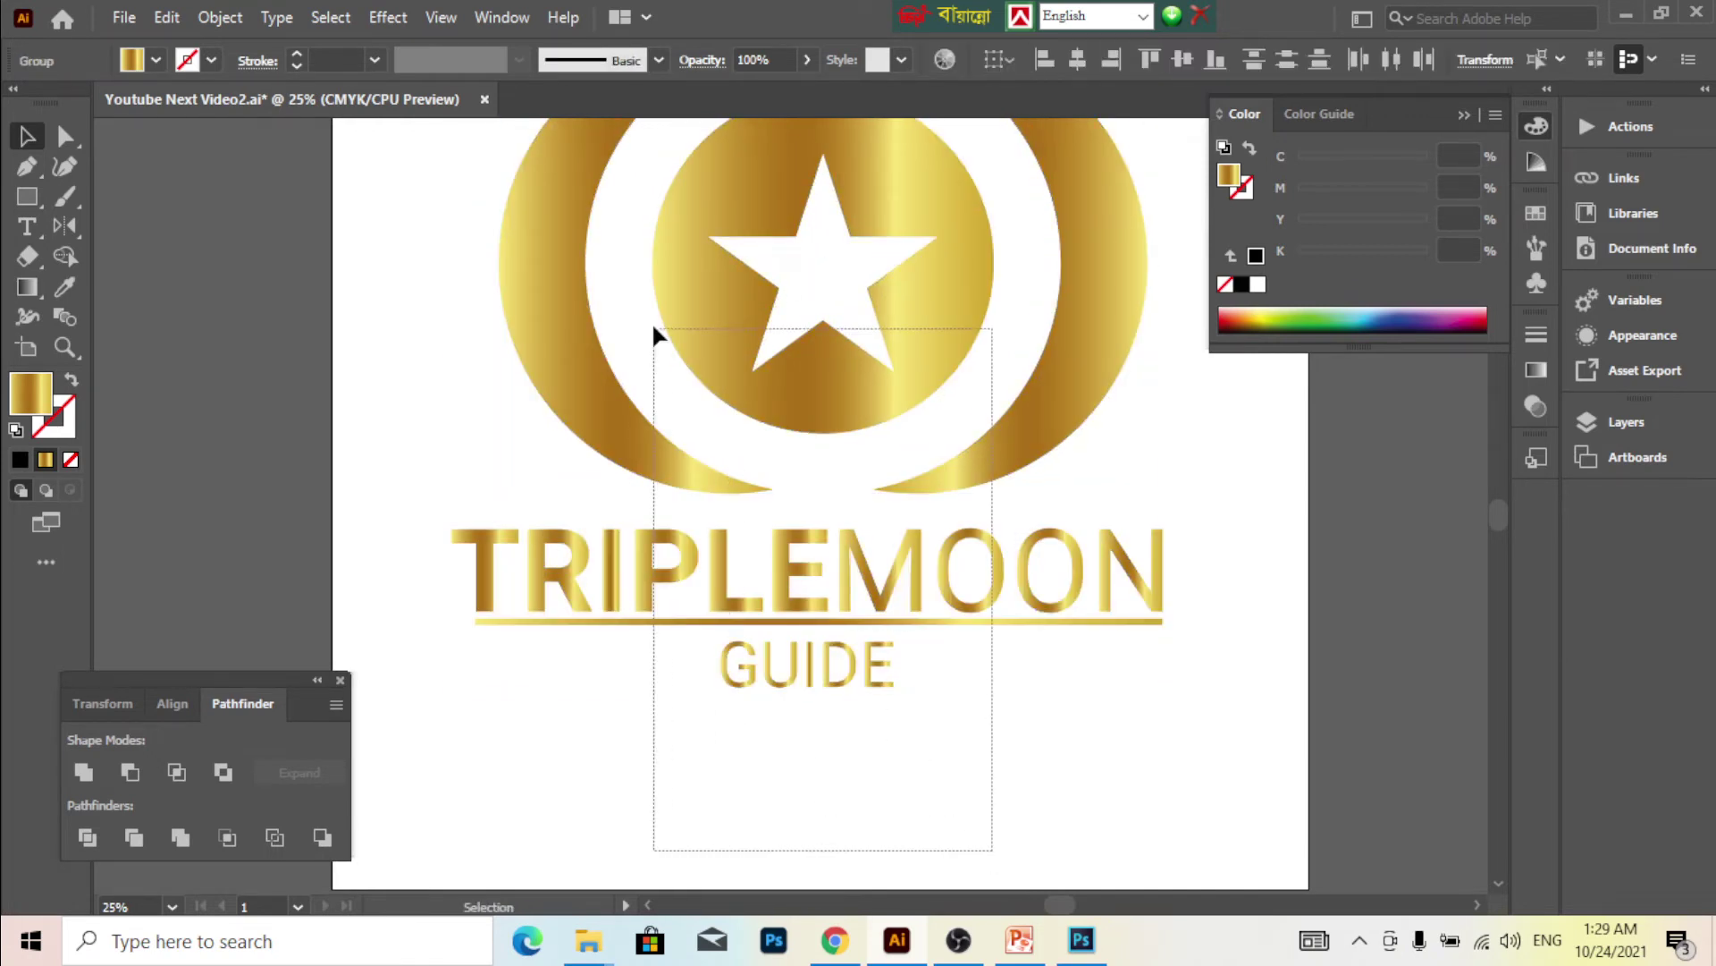
left_click(1078, 62)
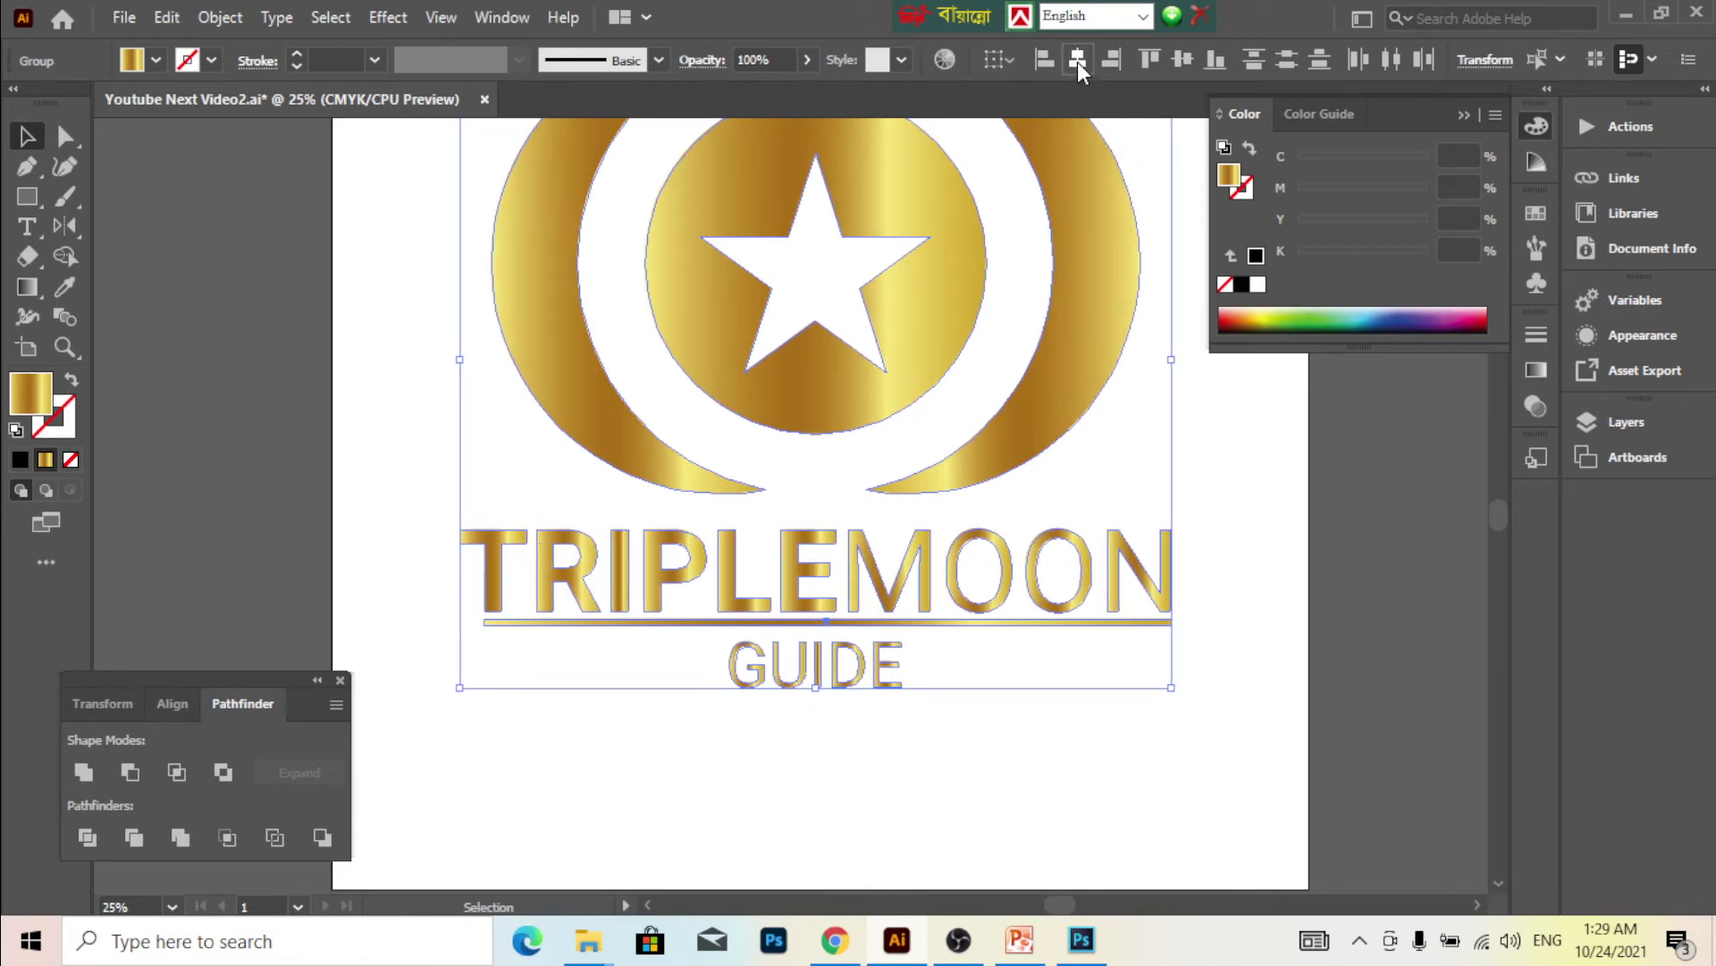
left_click(1315, 615)
key("ctrl+minus")
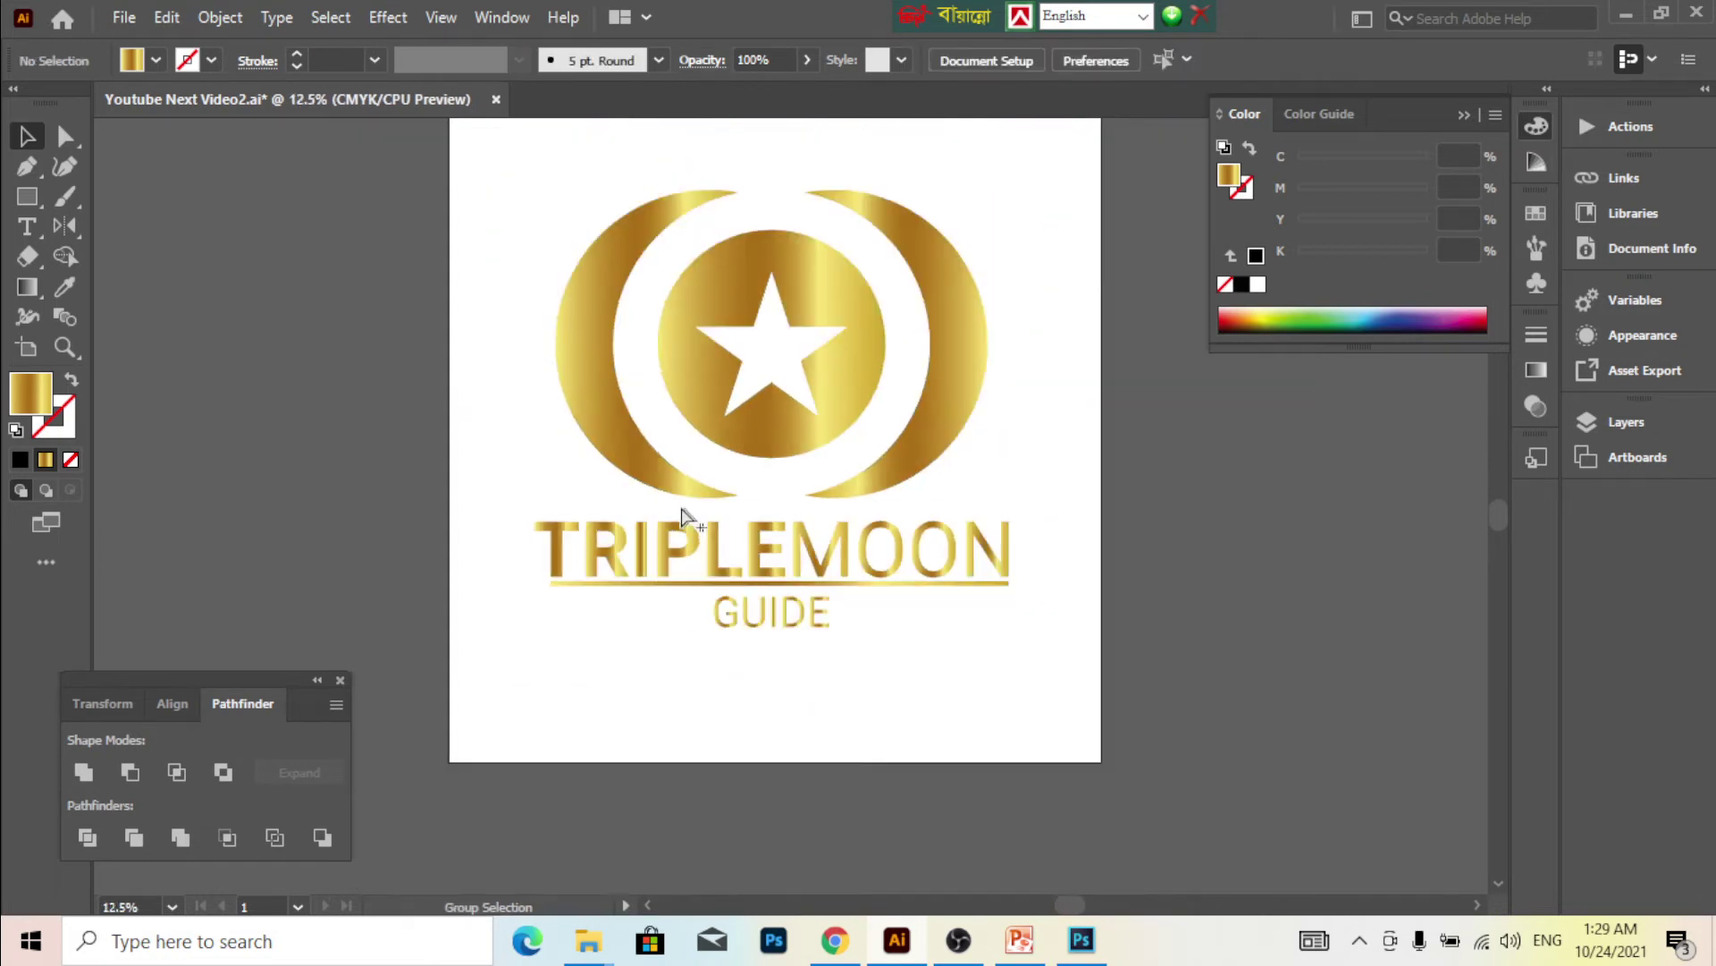
key("ctrl+minus")
left_click(801, 353)
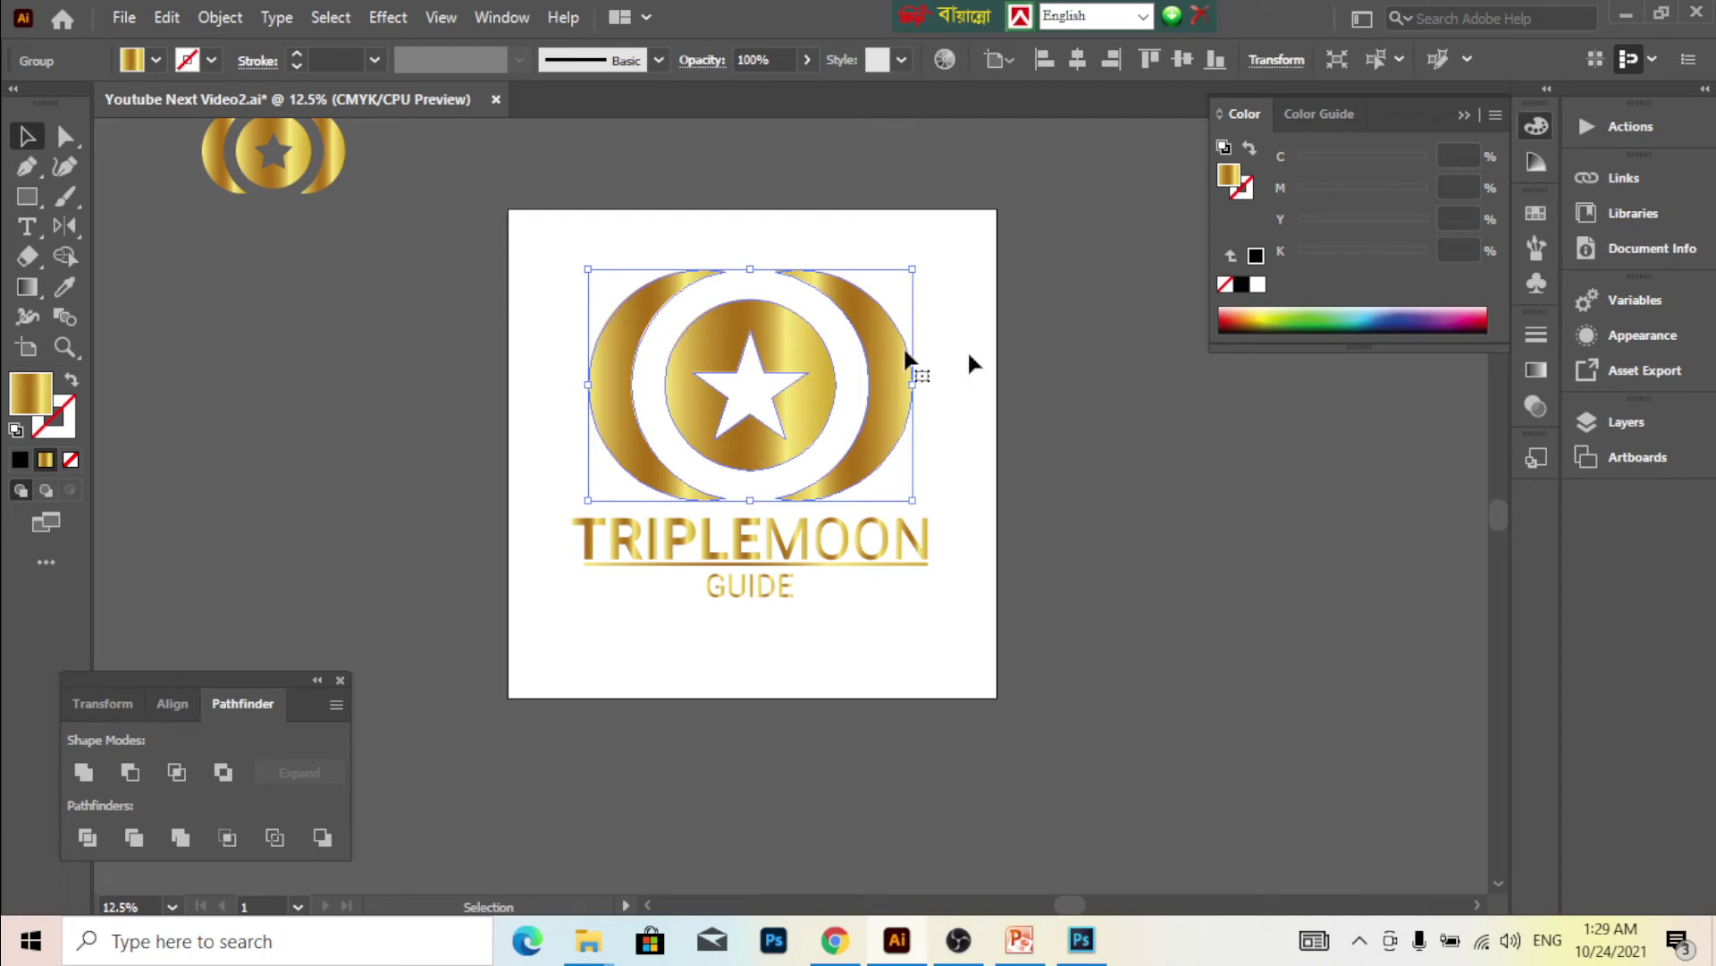
left_click(1033, 368)
- Group the emblem and wordmark into one logo object
left_click_drag(912, 659, 593, 367)
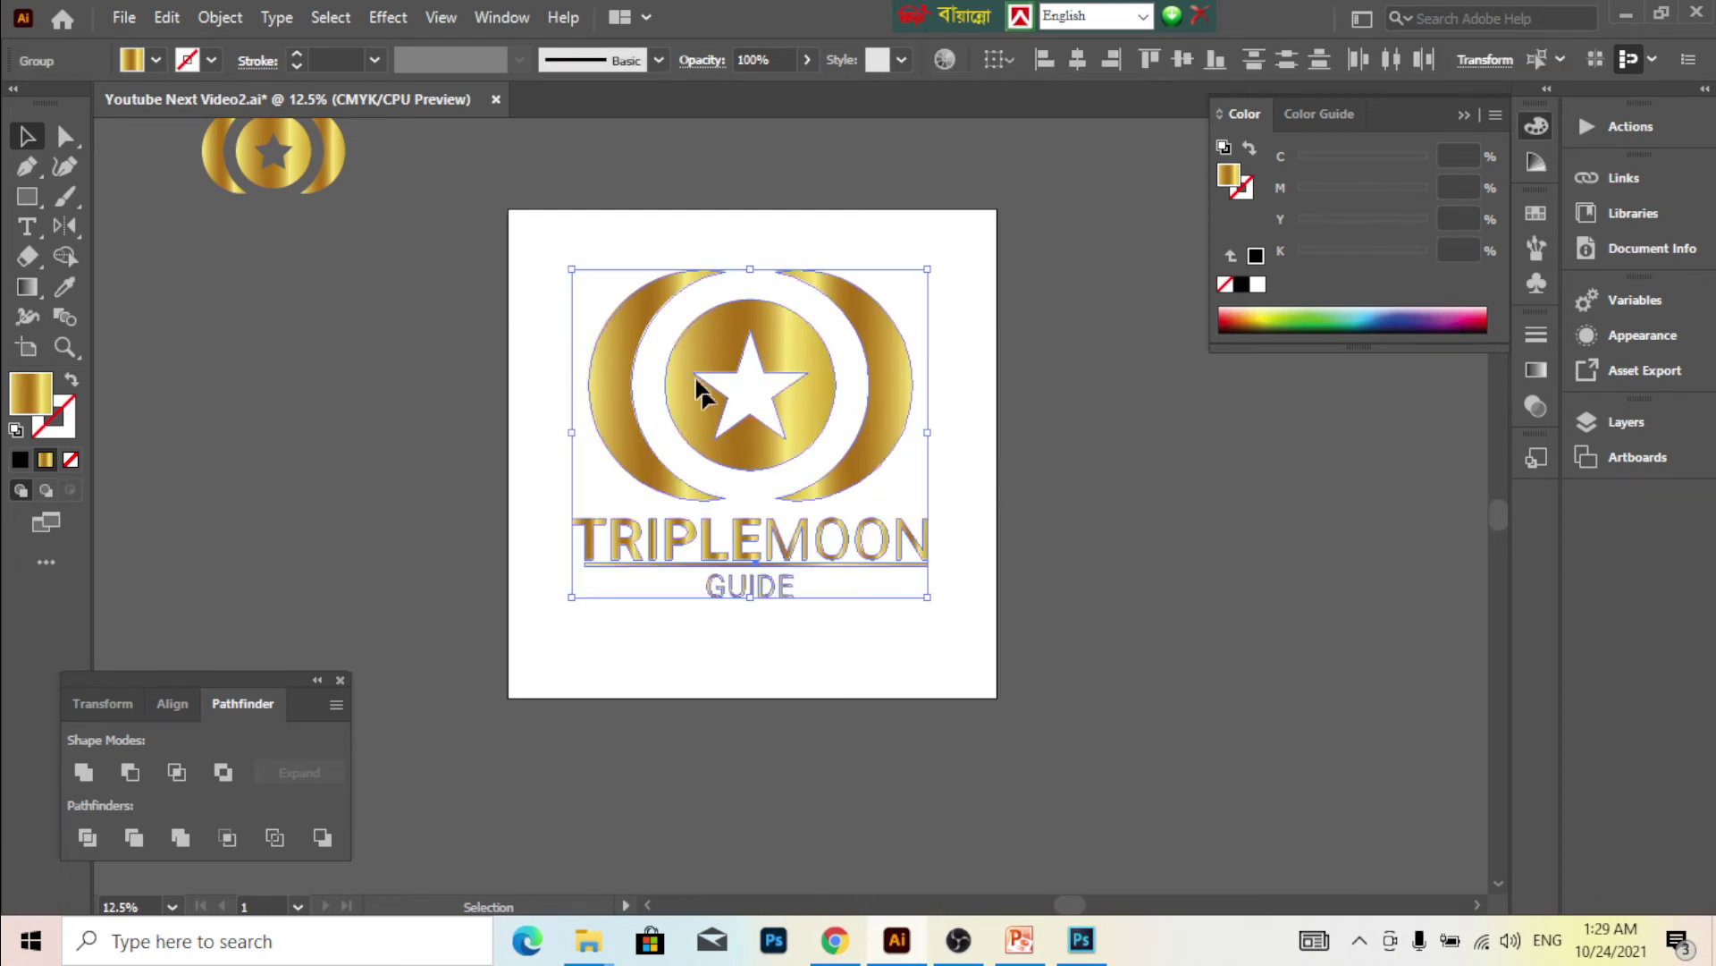
right_click(688, 358)
left_click(783, 549)
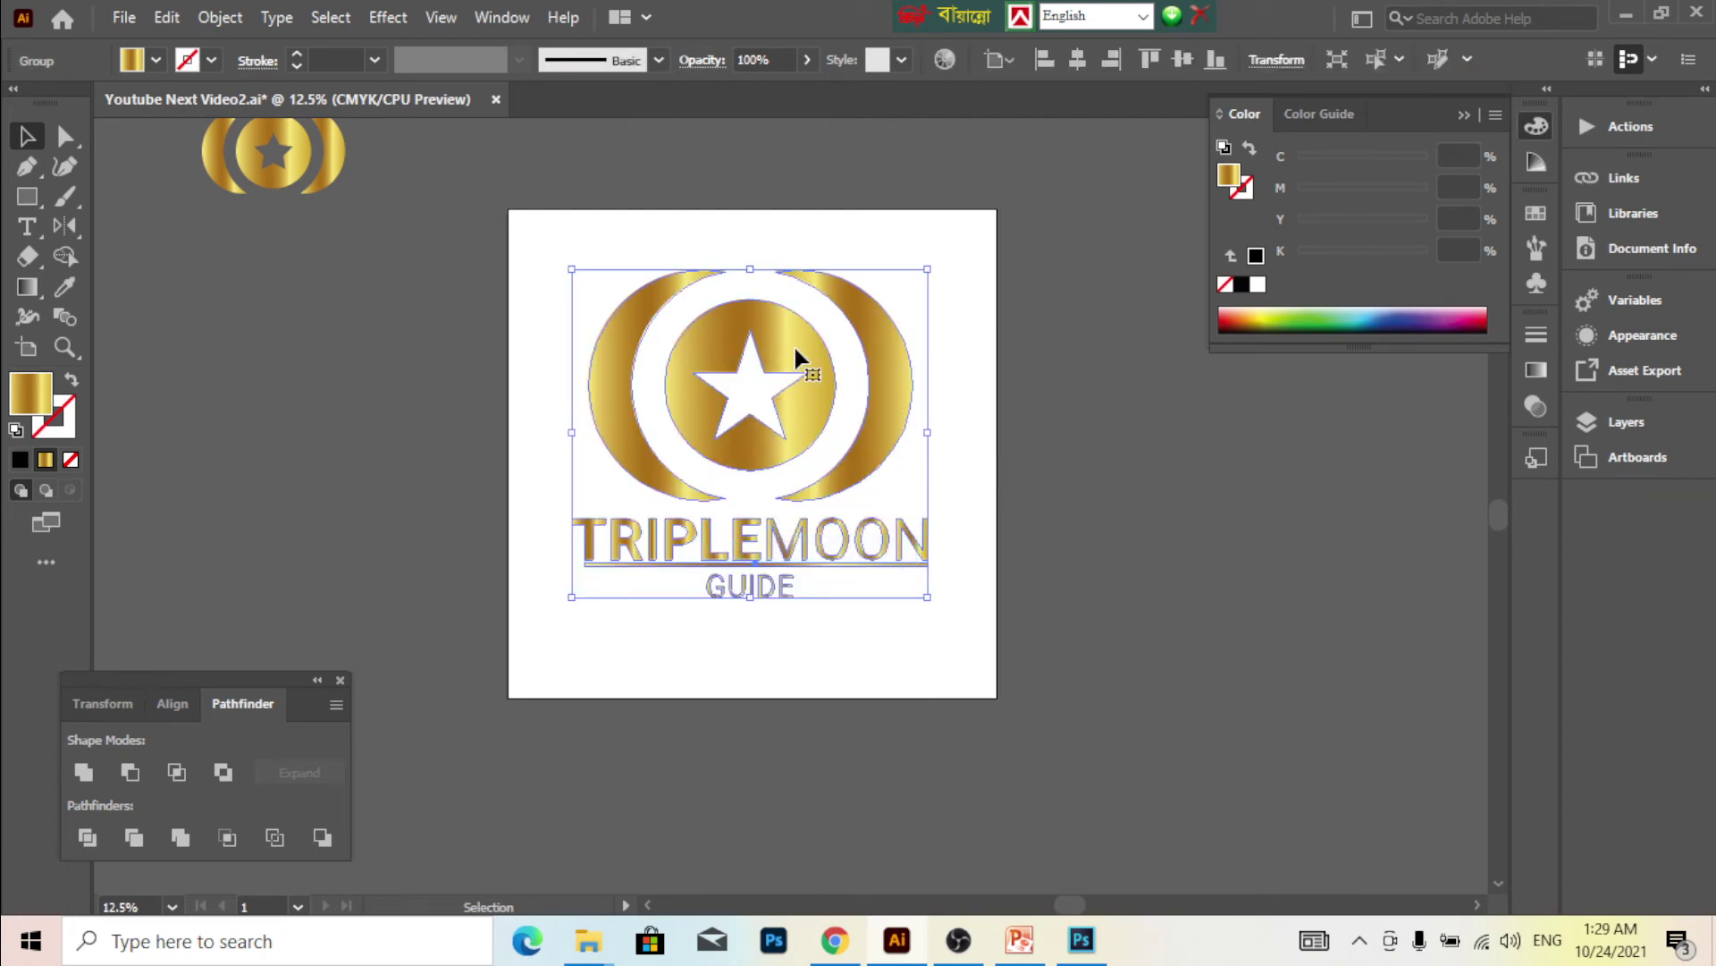
- Expand the logo's gradient fill into 255 separate objects
left_click(219, 17)
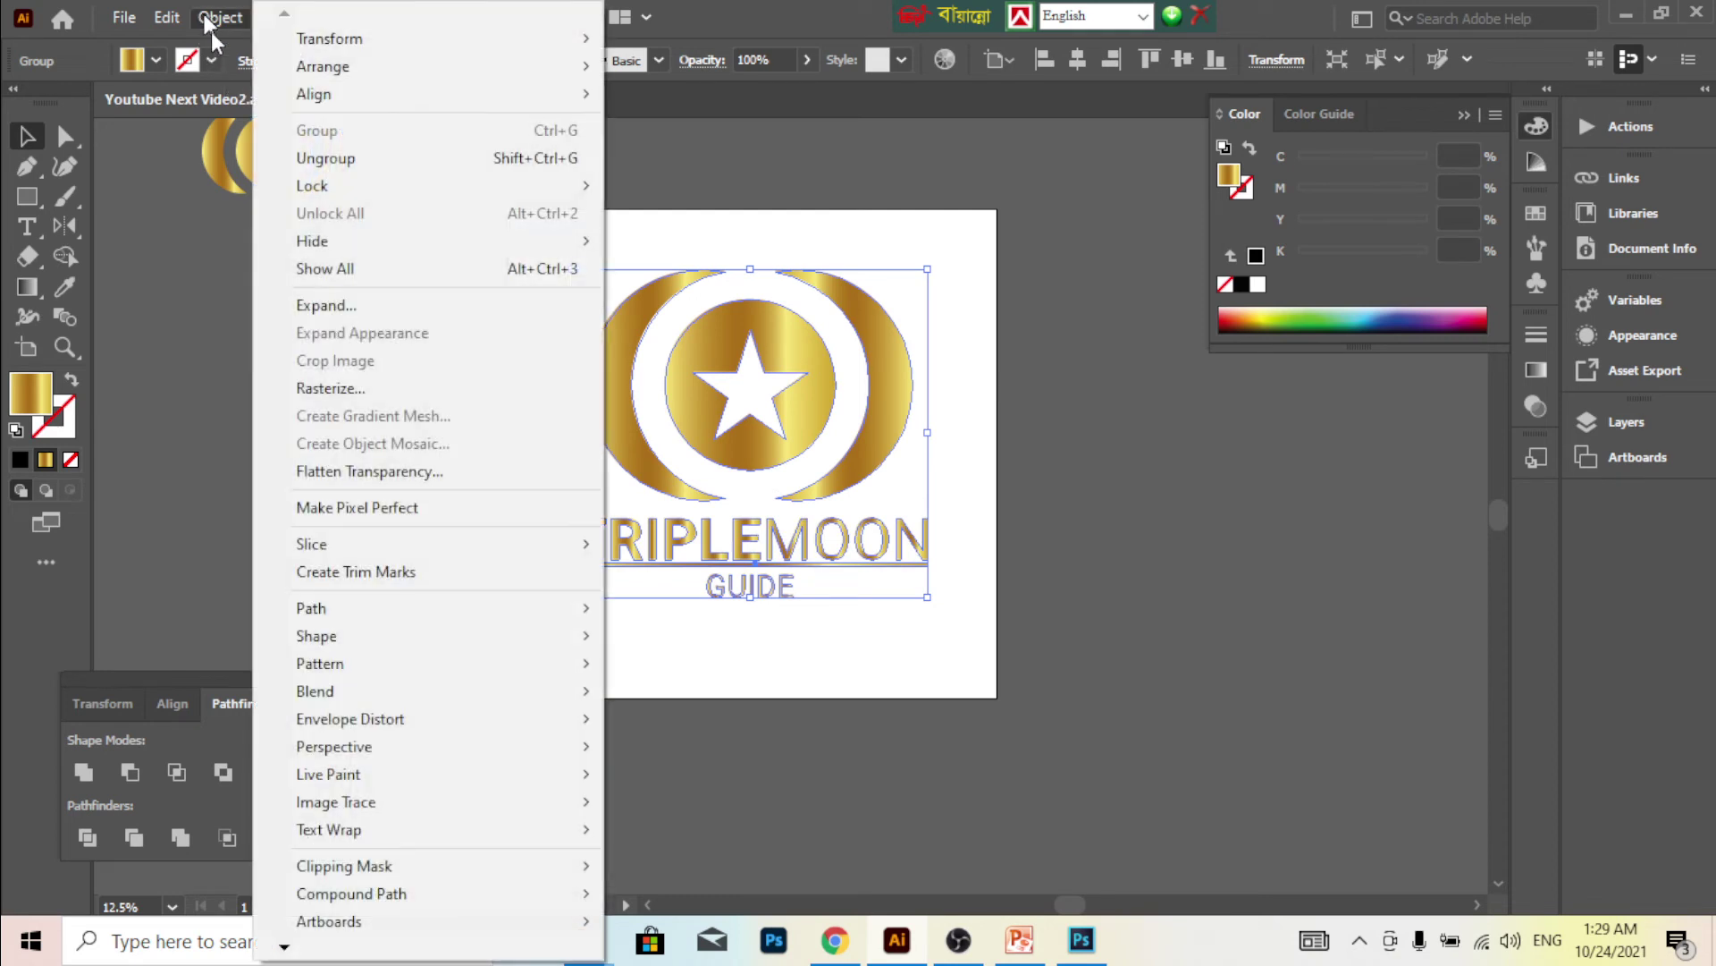
left_click(395, 306)
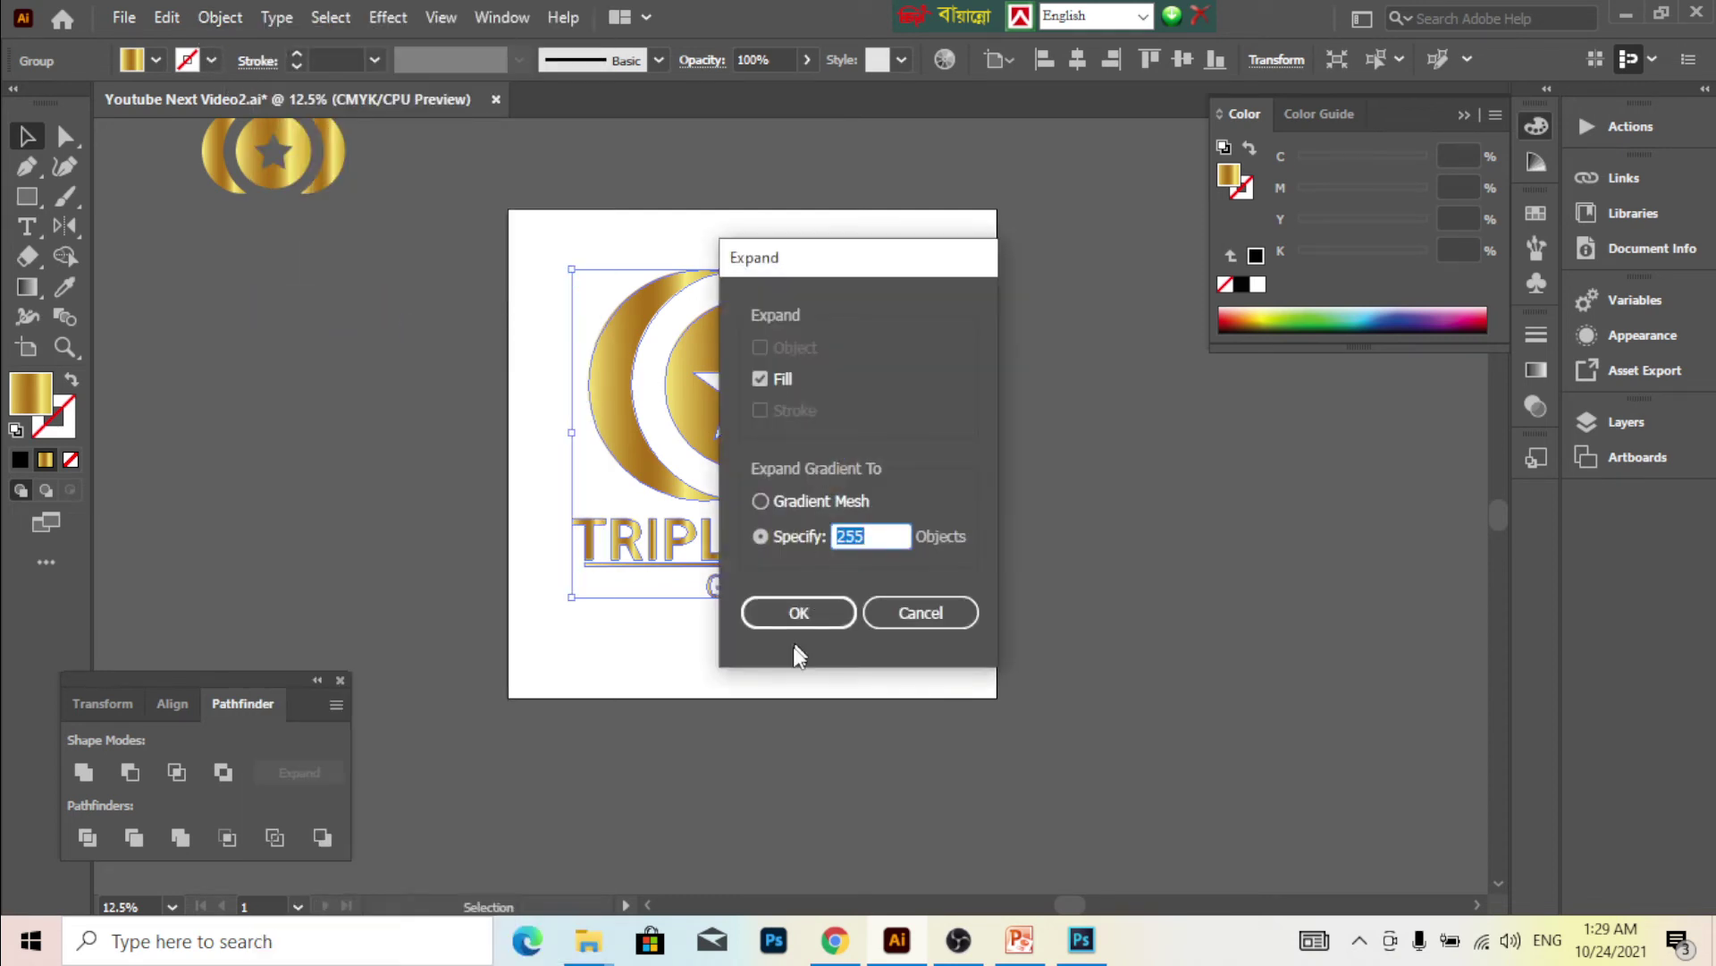
left_click(776, 611)
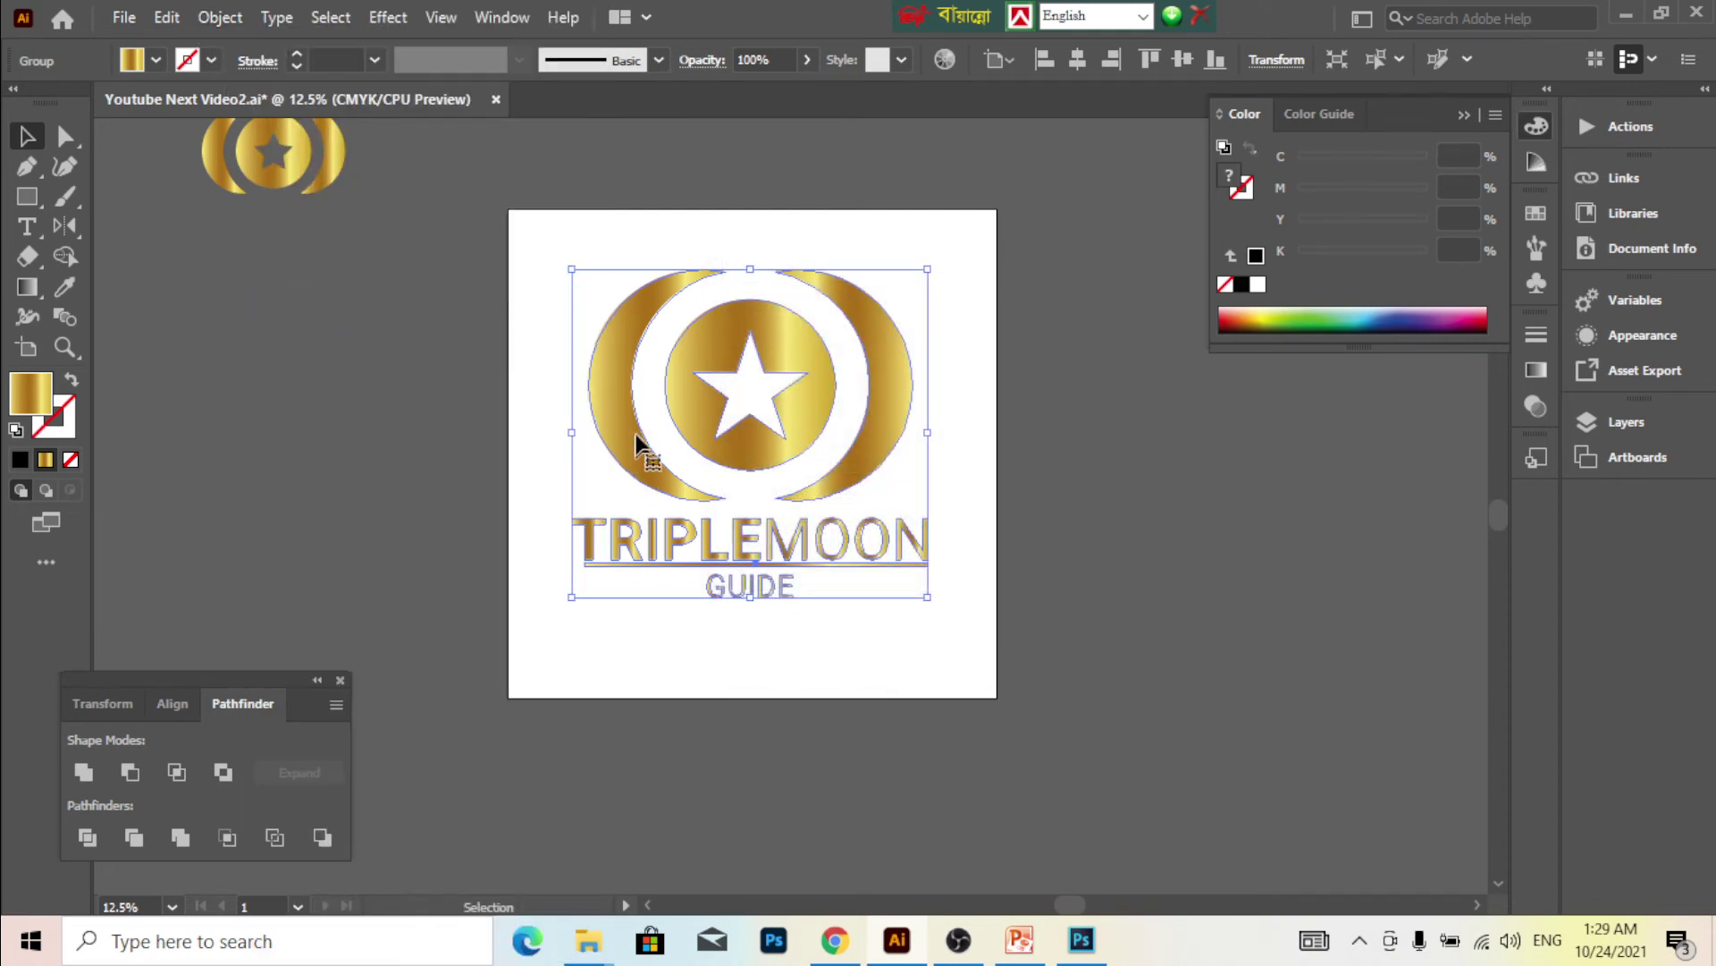
scroll(681, 338, "up", 1)
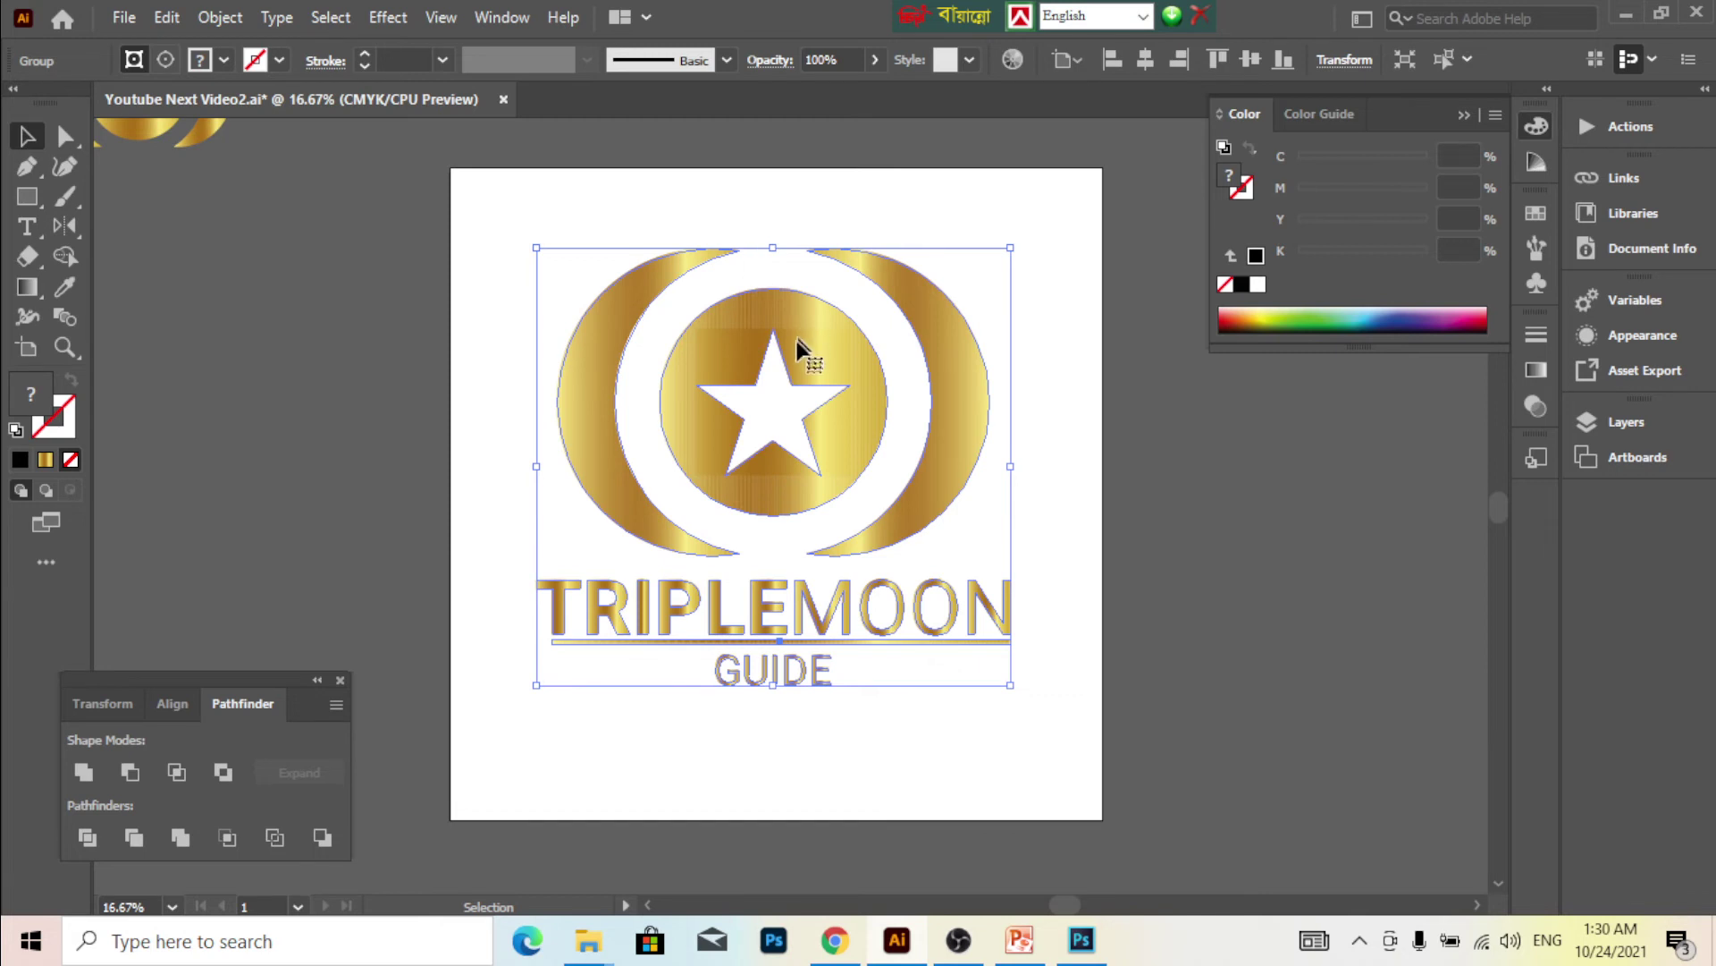
- Shift the expanded logo right and down, then go to the Photoshop shop facade mockup
mouse_move(793, 358)
left_mouse_down()
mouse_move(817, 370)
mouse_move(808, 386)
left_mouse_up()
key("a")
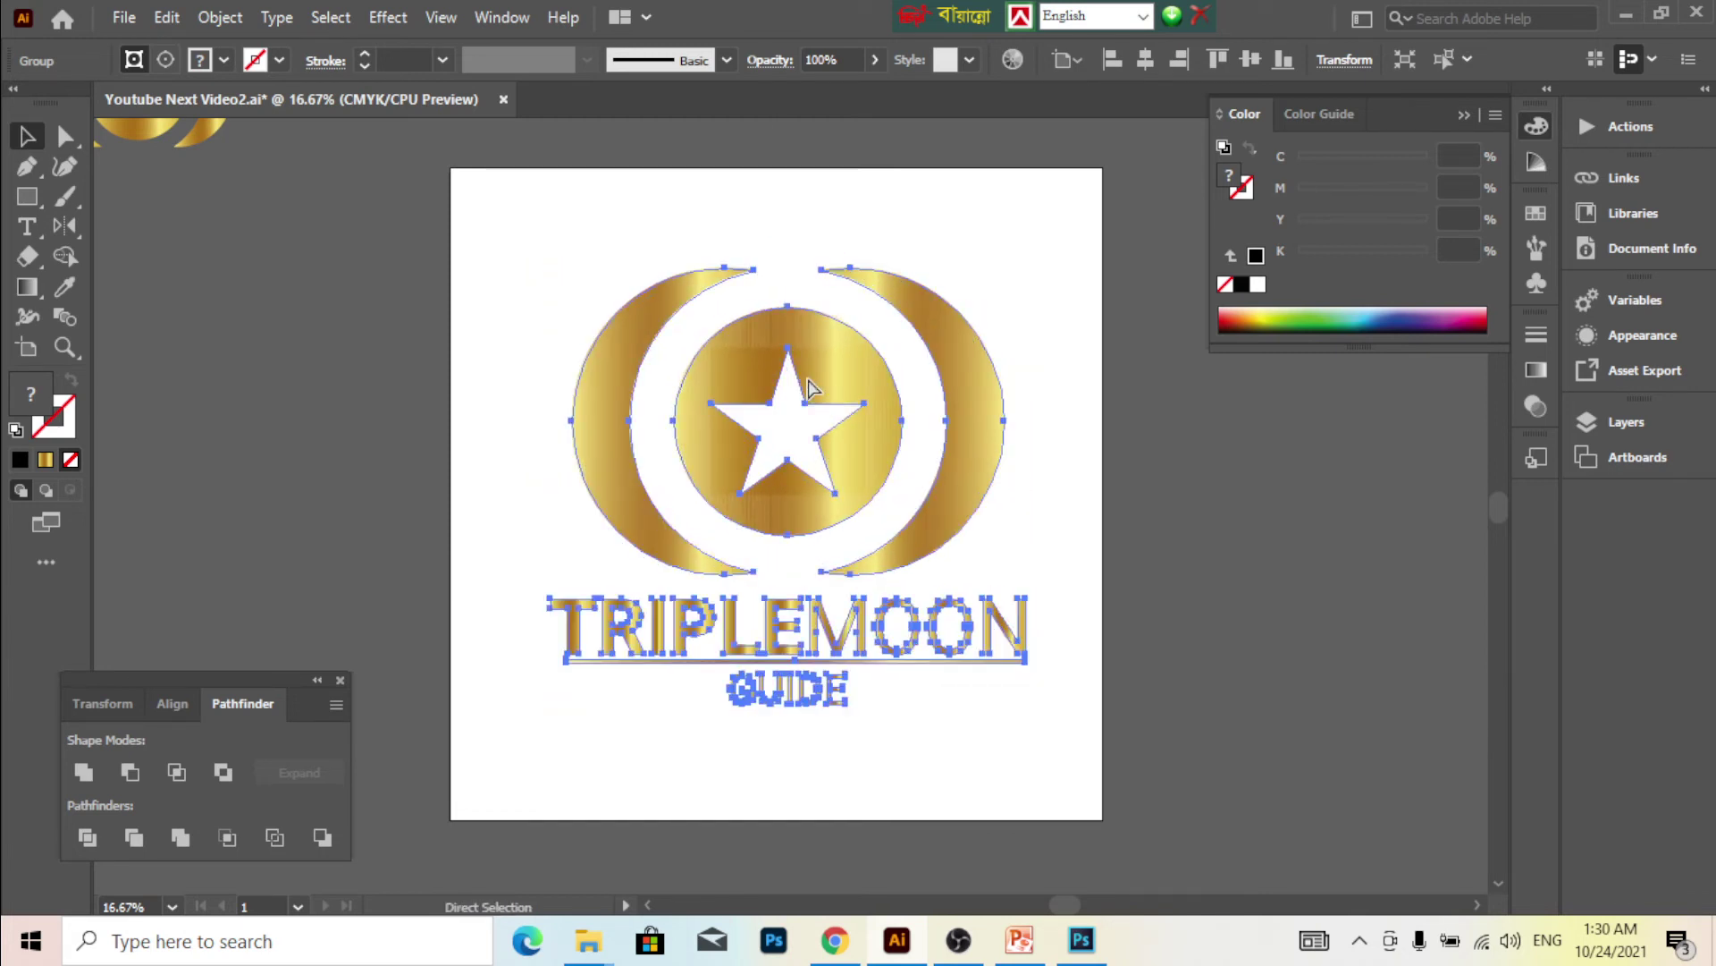
key("v")
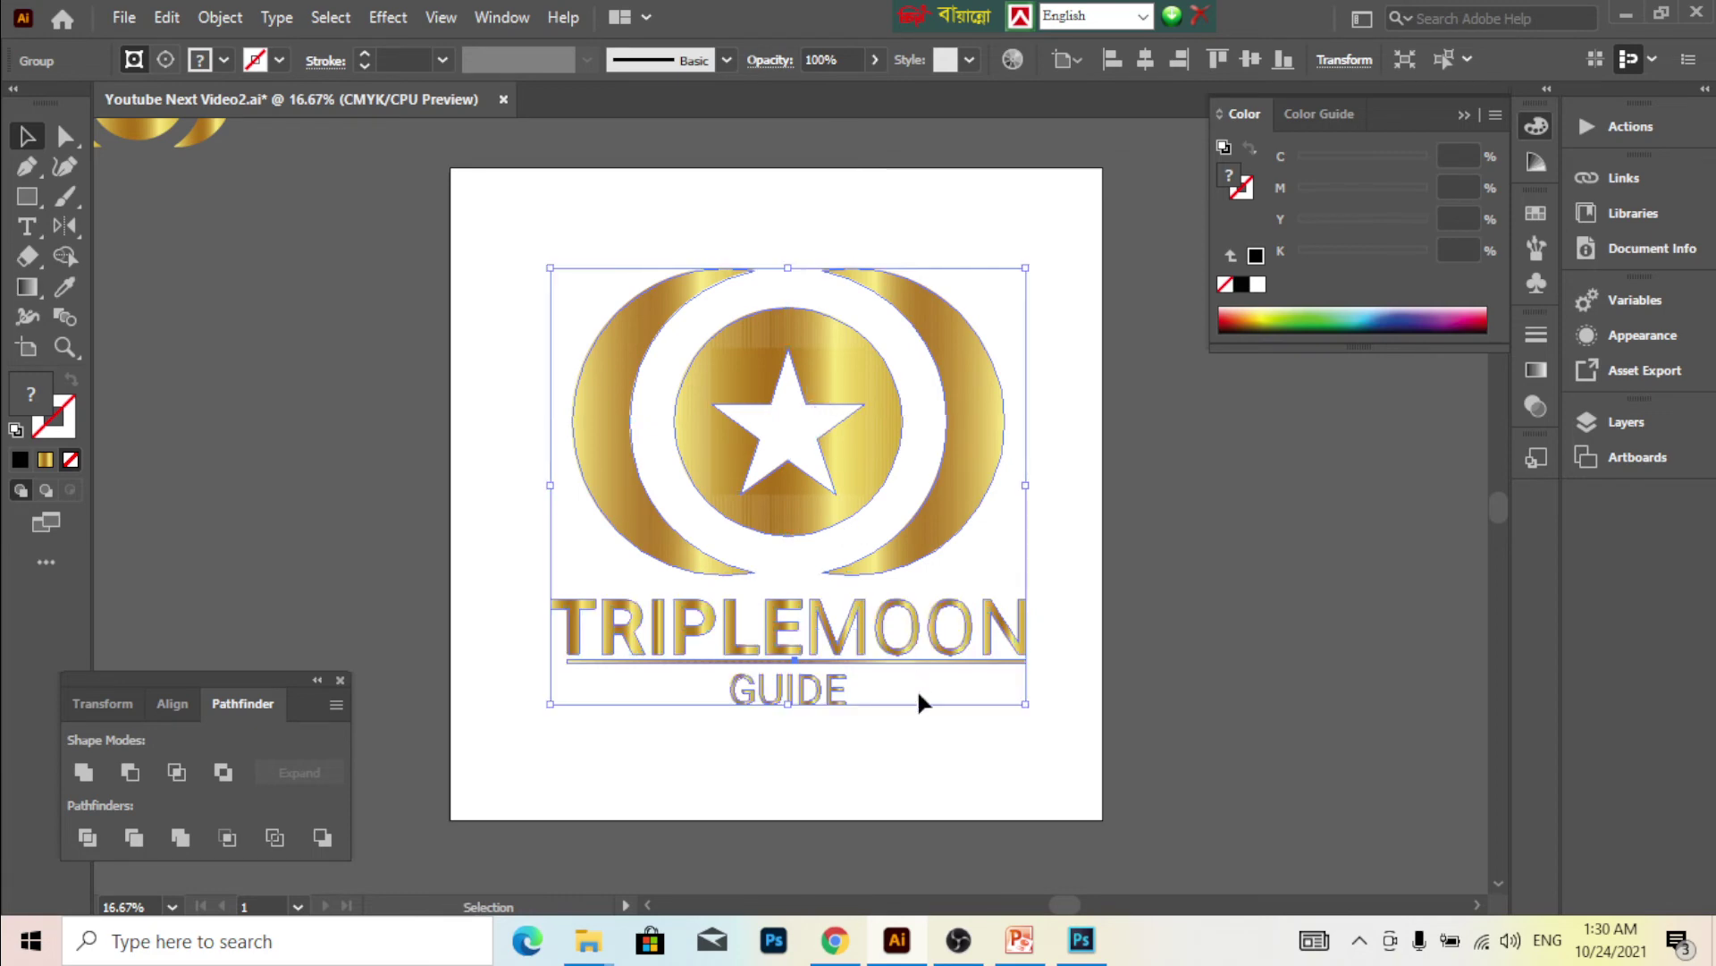
left_click(1099, 950)
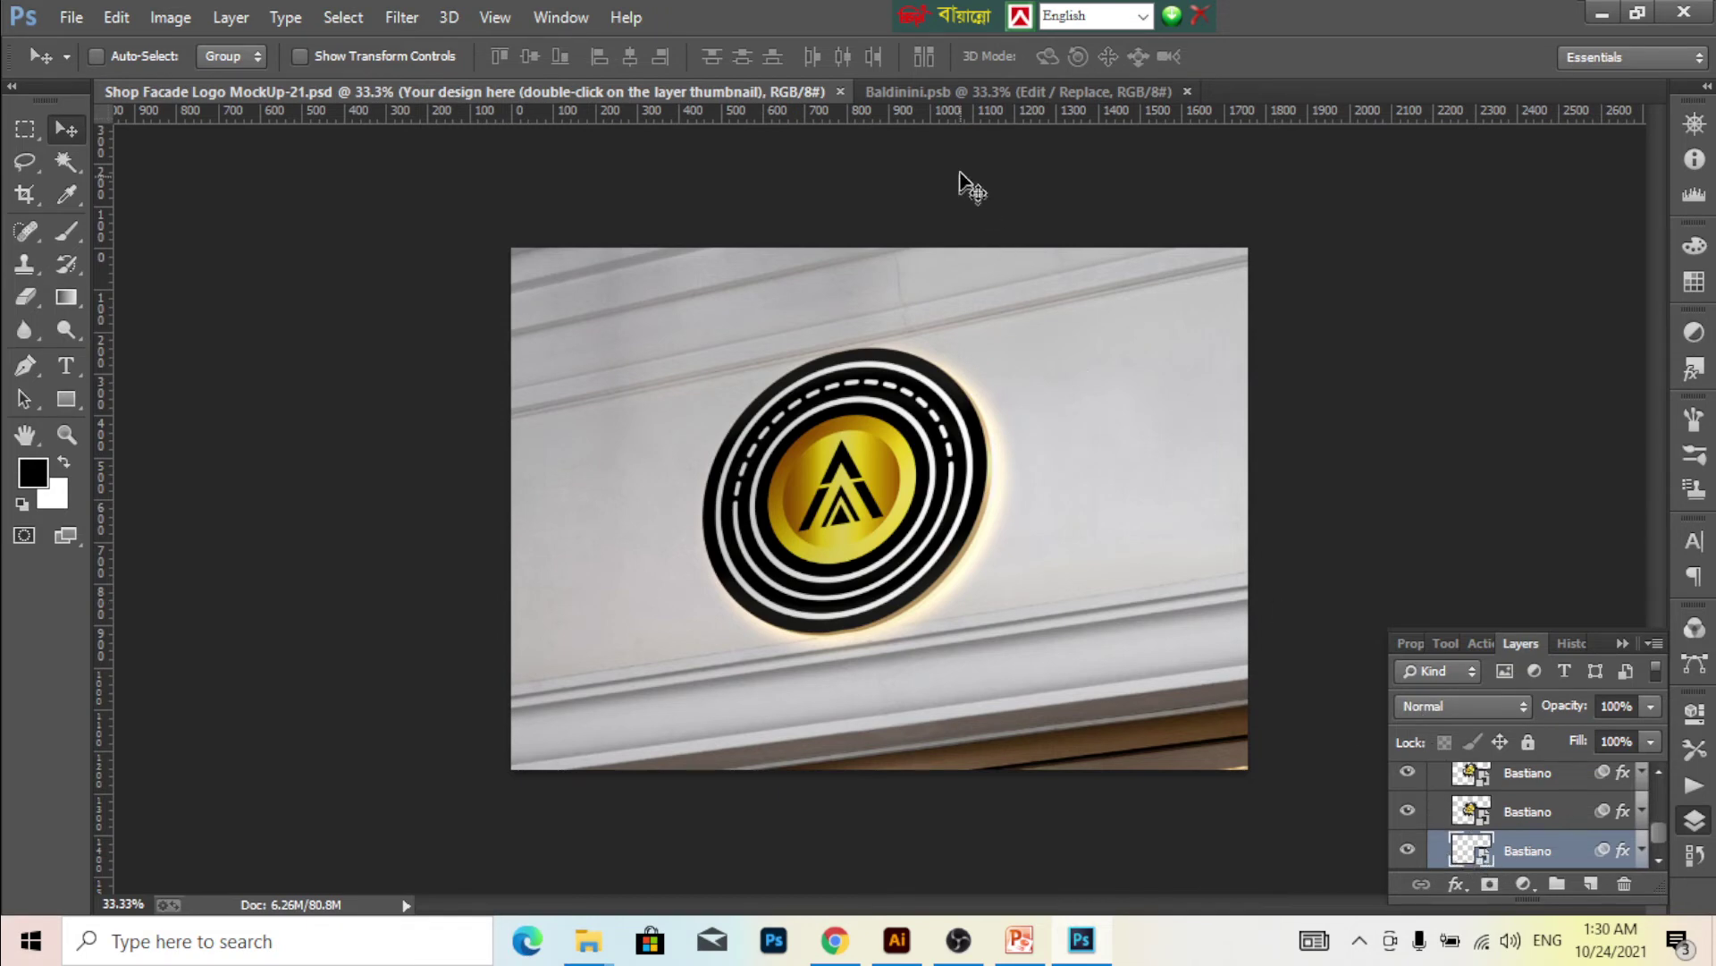
- Open the Baldinini.psb tab showing the empty canvas with its Edit / Replace layer
left_click(942, 92)
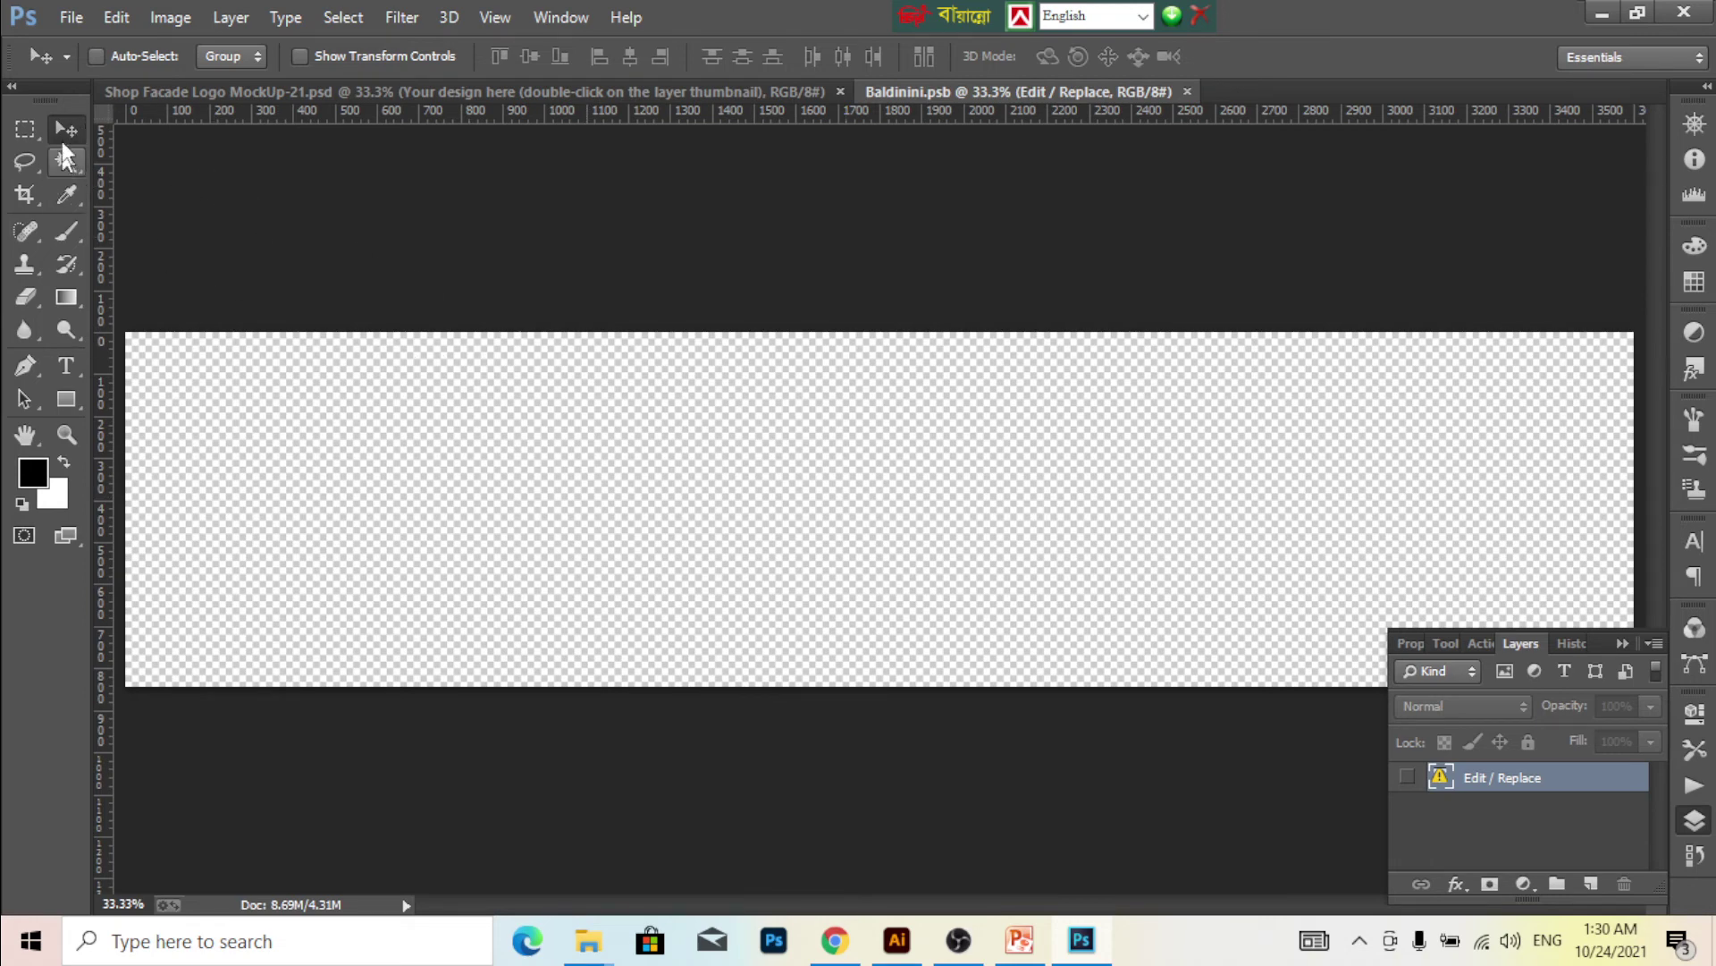
- Nudge the Illustrator logo slightly down, then check the Baldinini.psb canvas in Photoshop
left_click(896, 943)
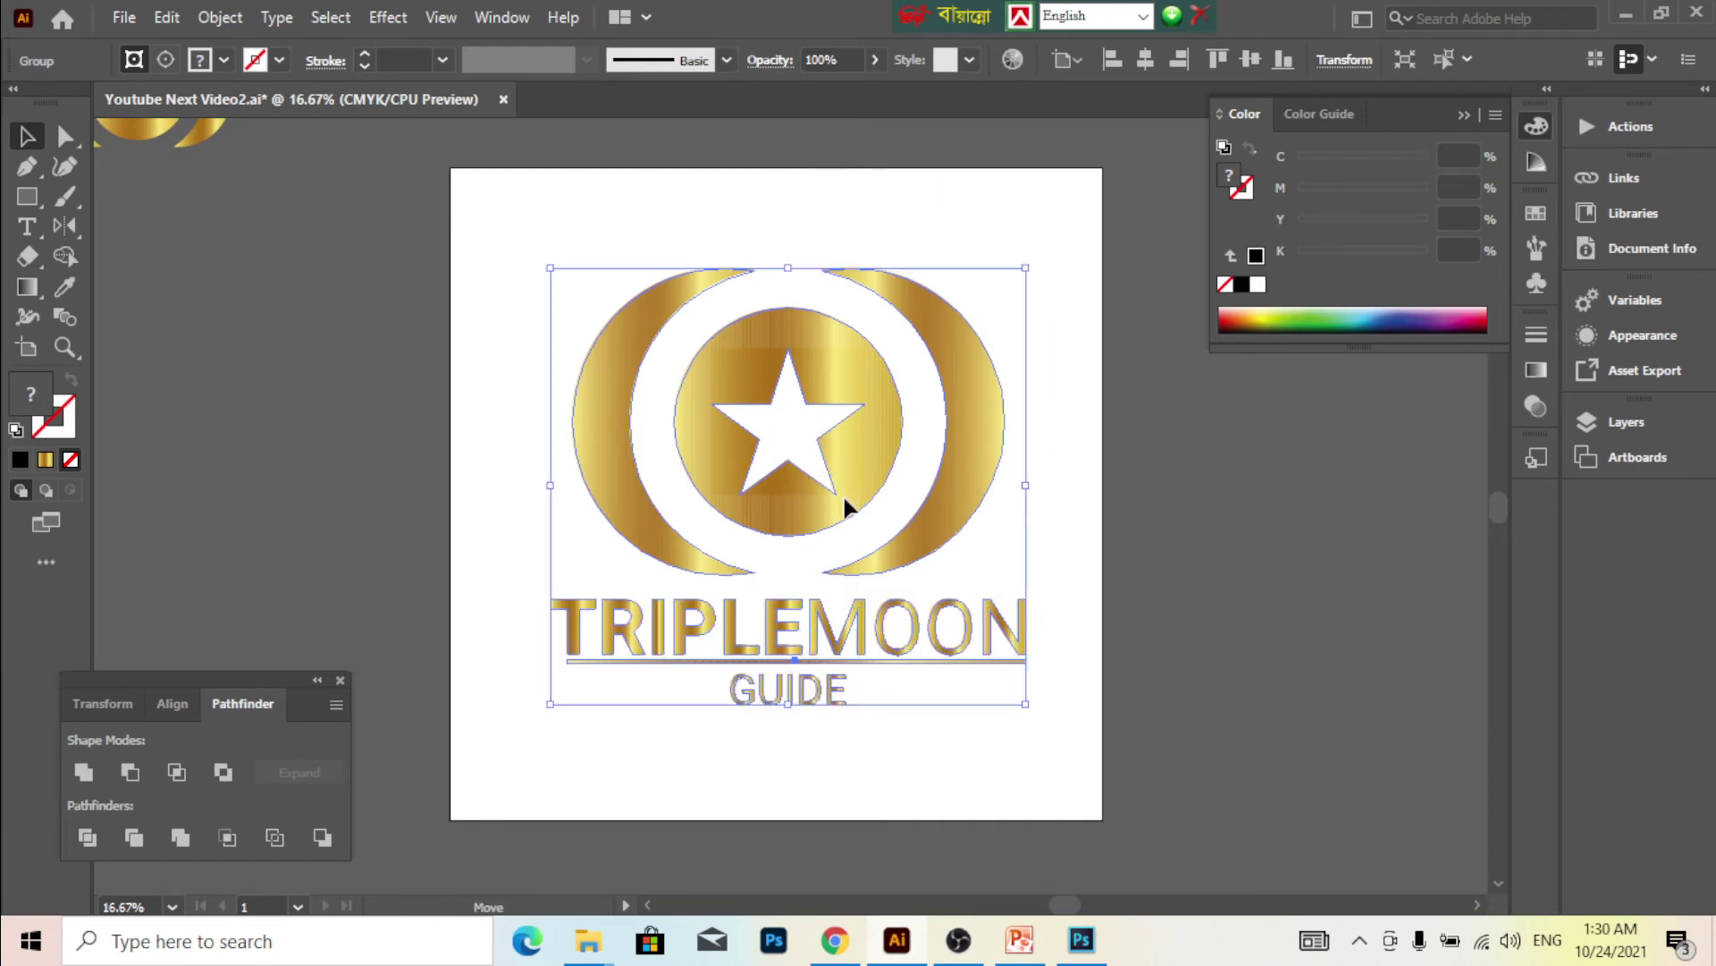
left_click_drag(824, 479, 824, 502)
key("a")
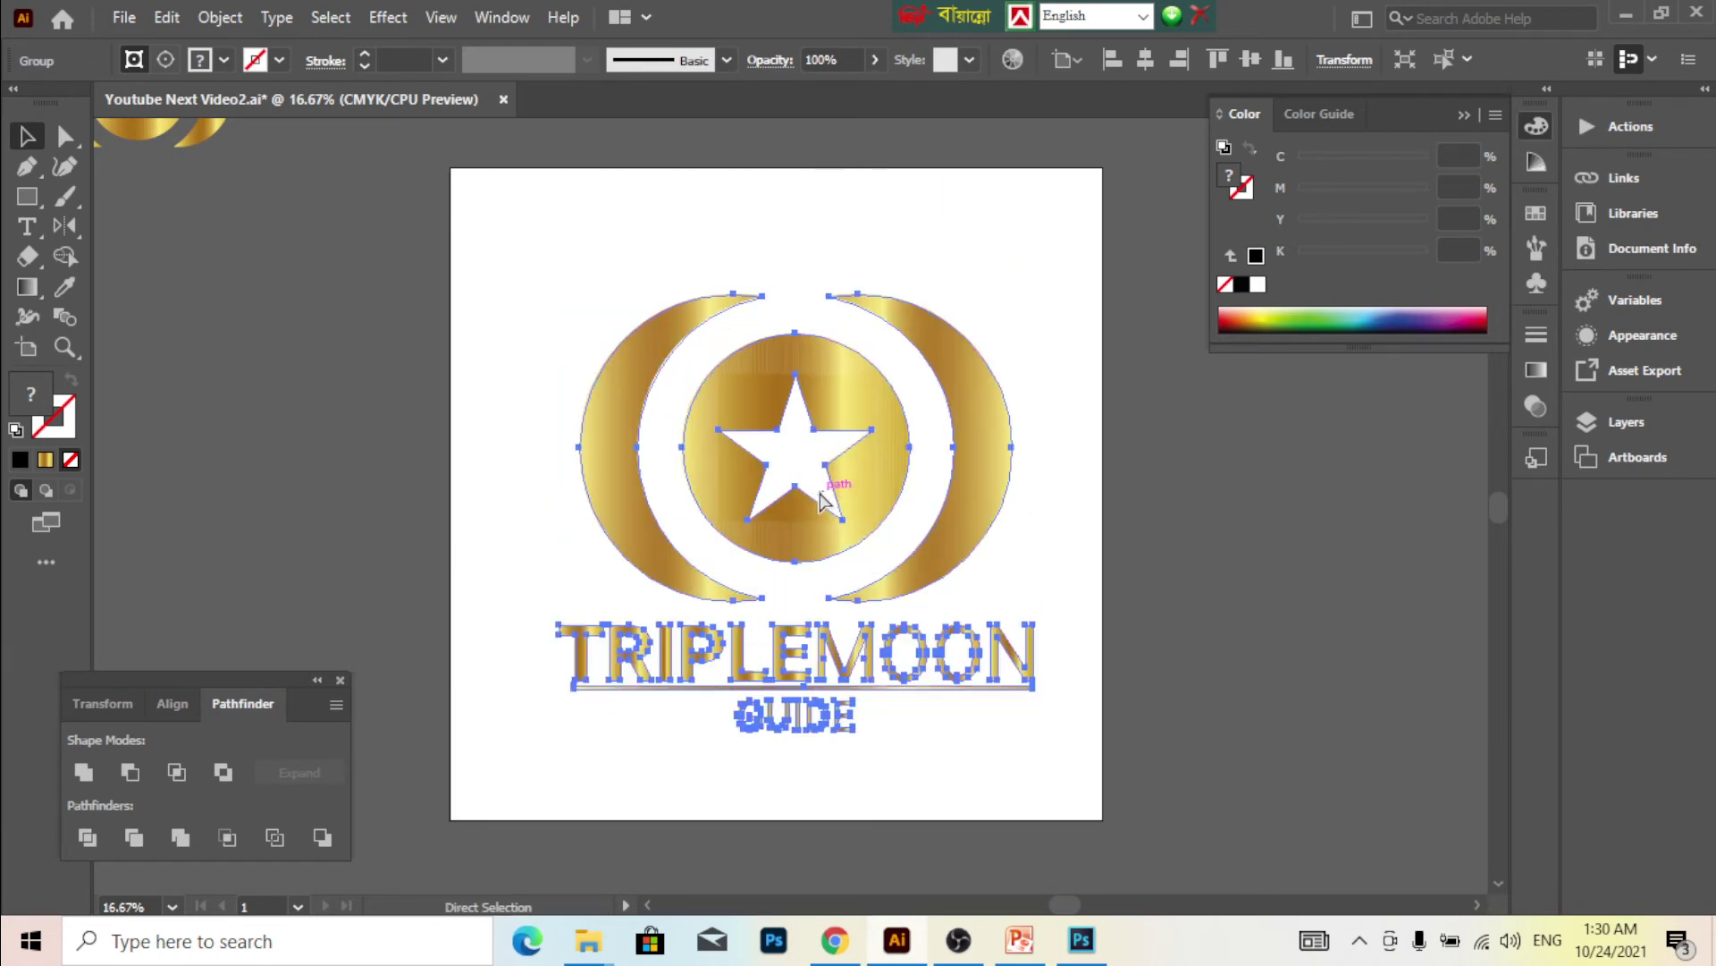
key("v")
left_click(1081, 939)
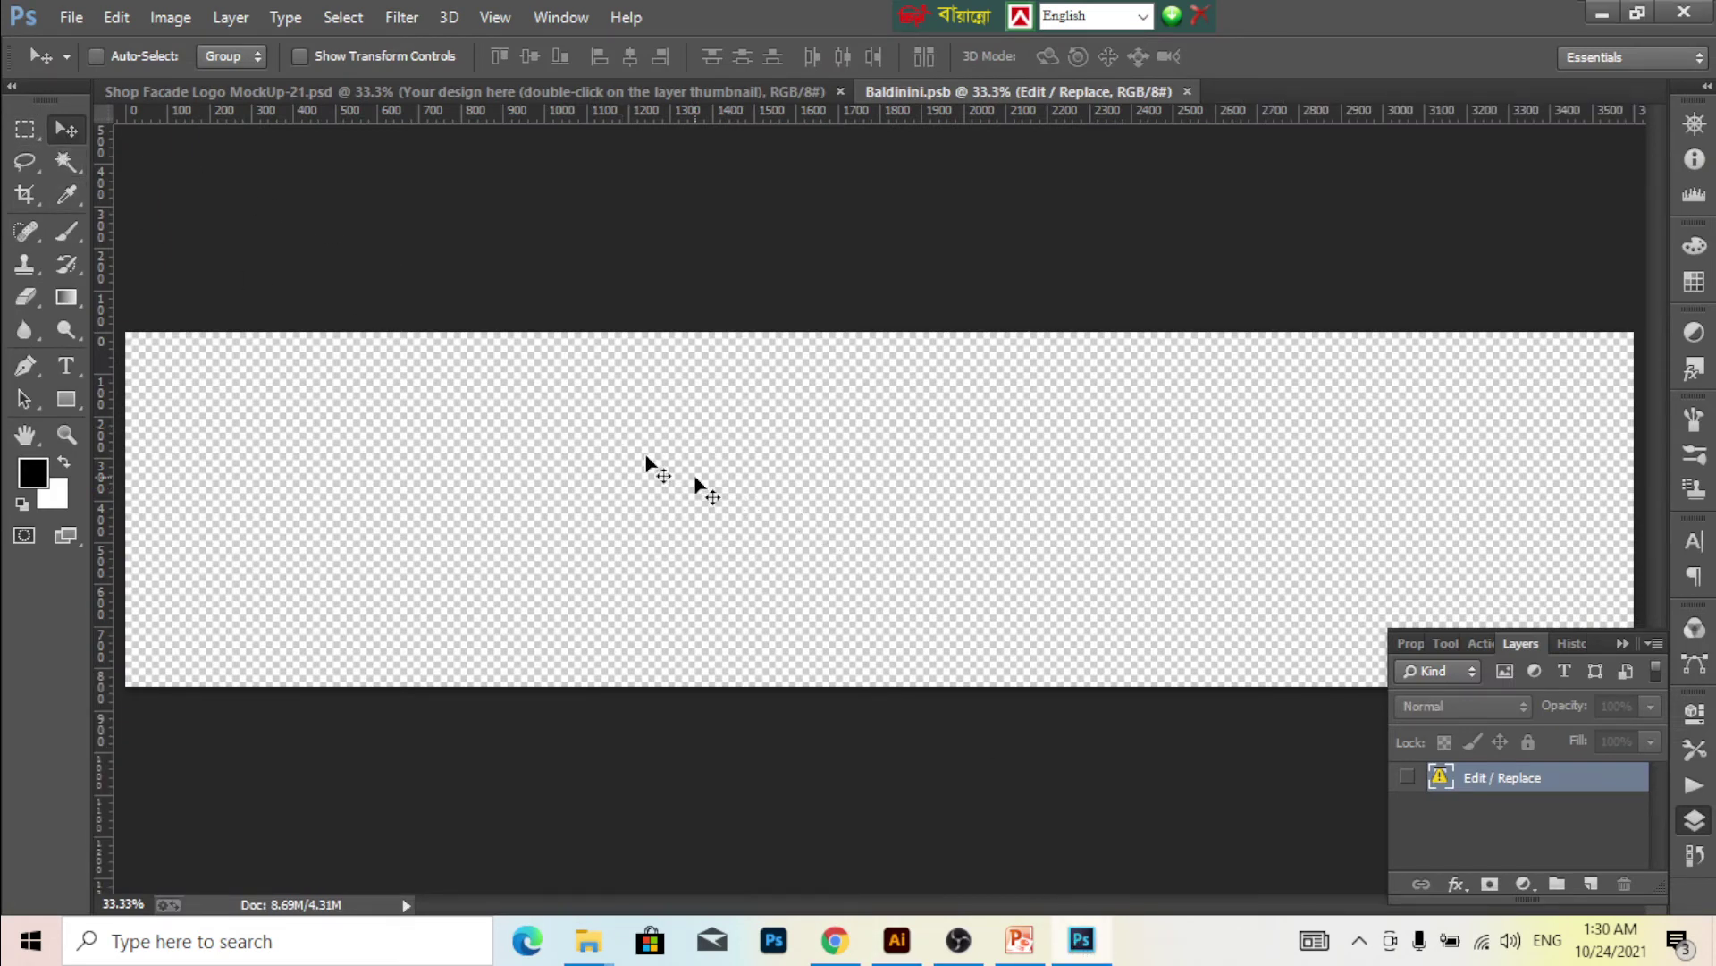
- Back in Illustrator, drag the logo below the artwork and then back to its spot
left_click(897, 938)
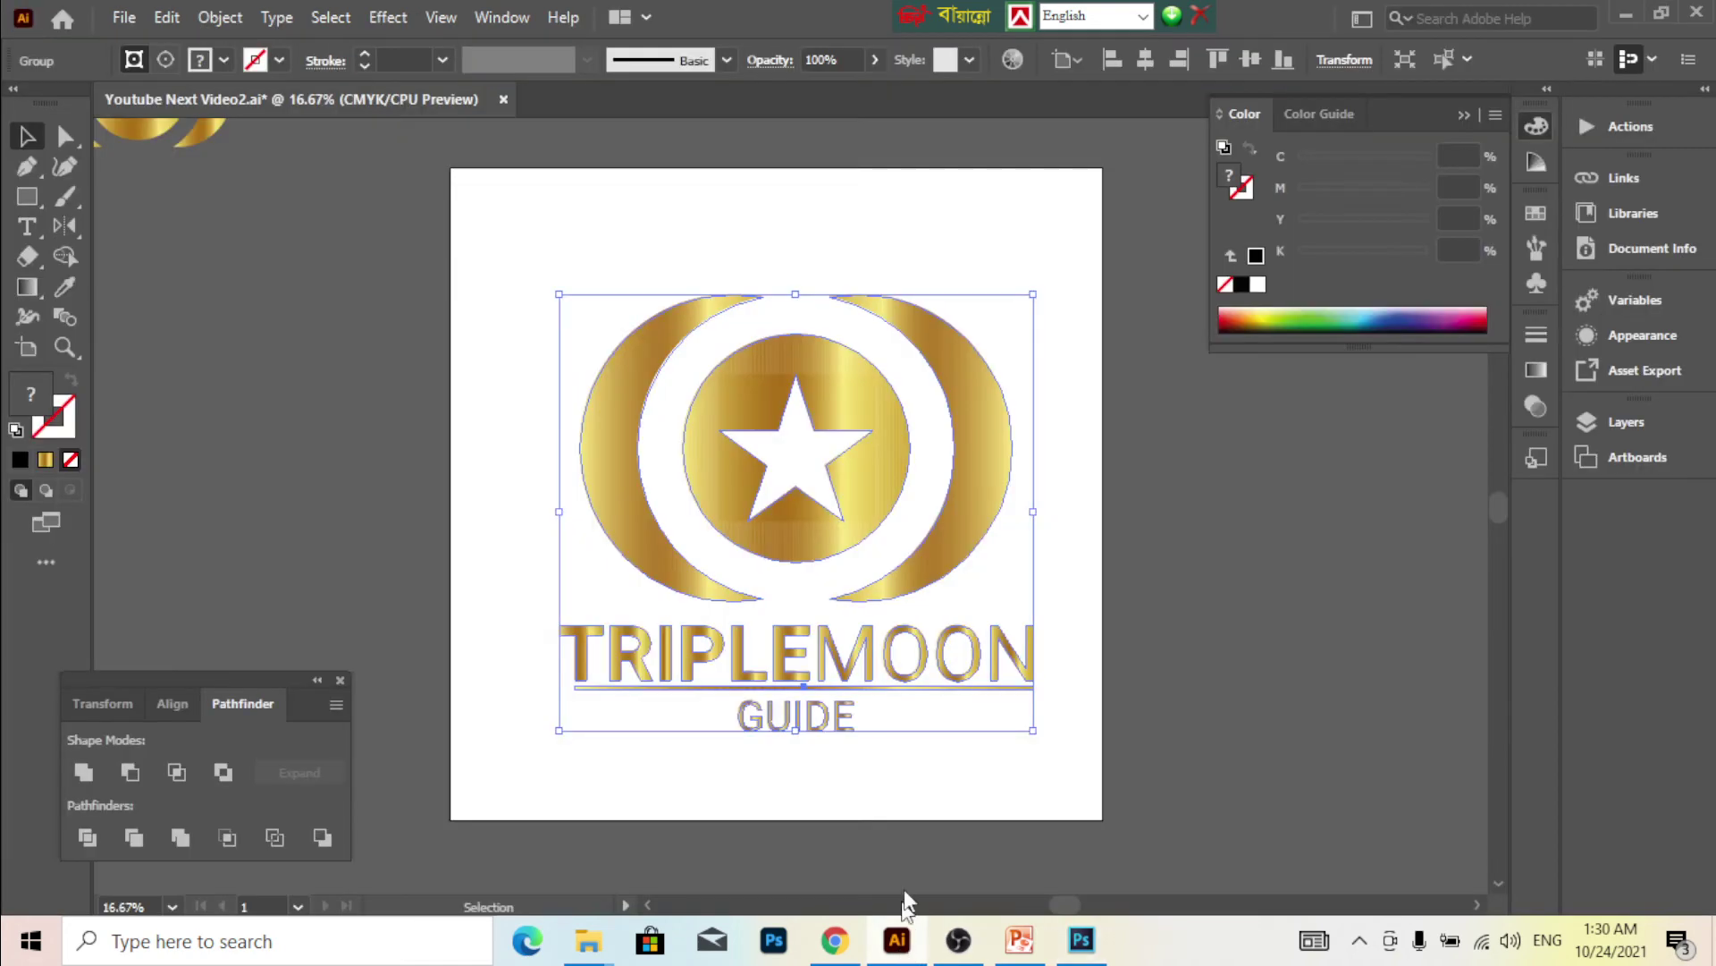
left_click_drag(856, 452, 904, 872)
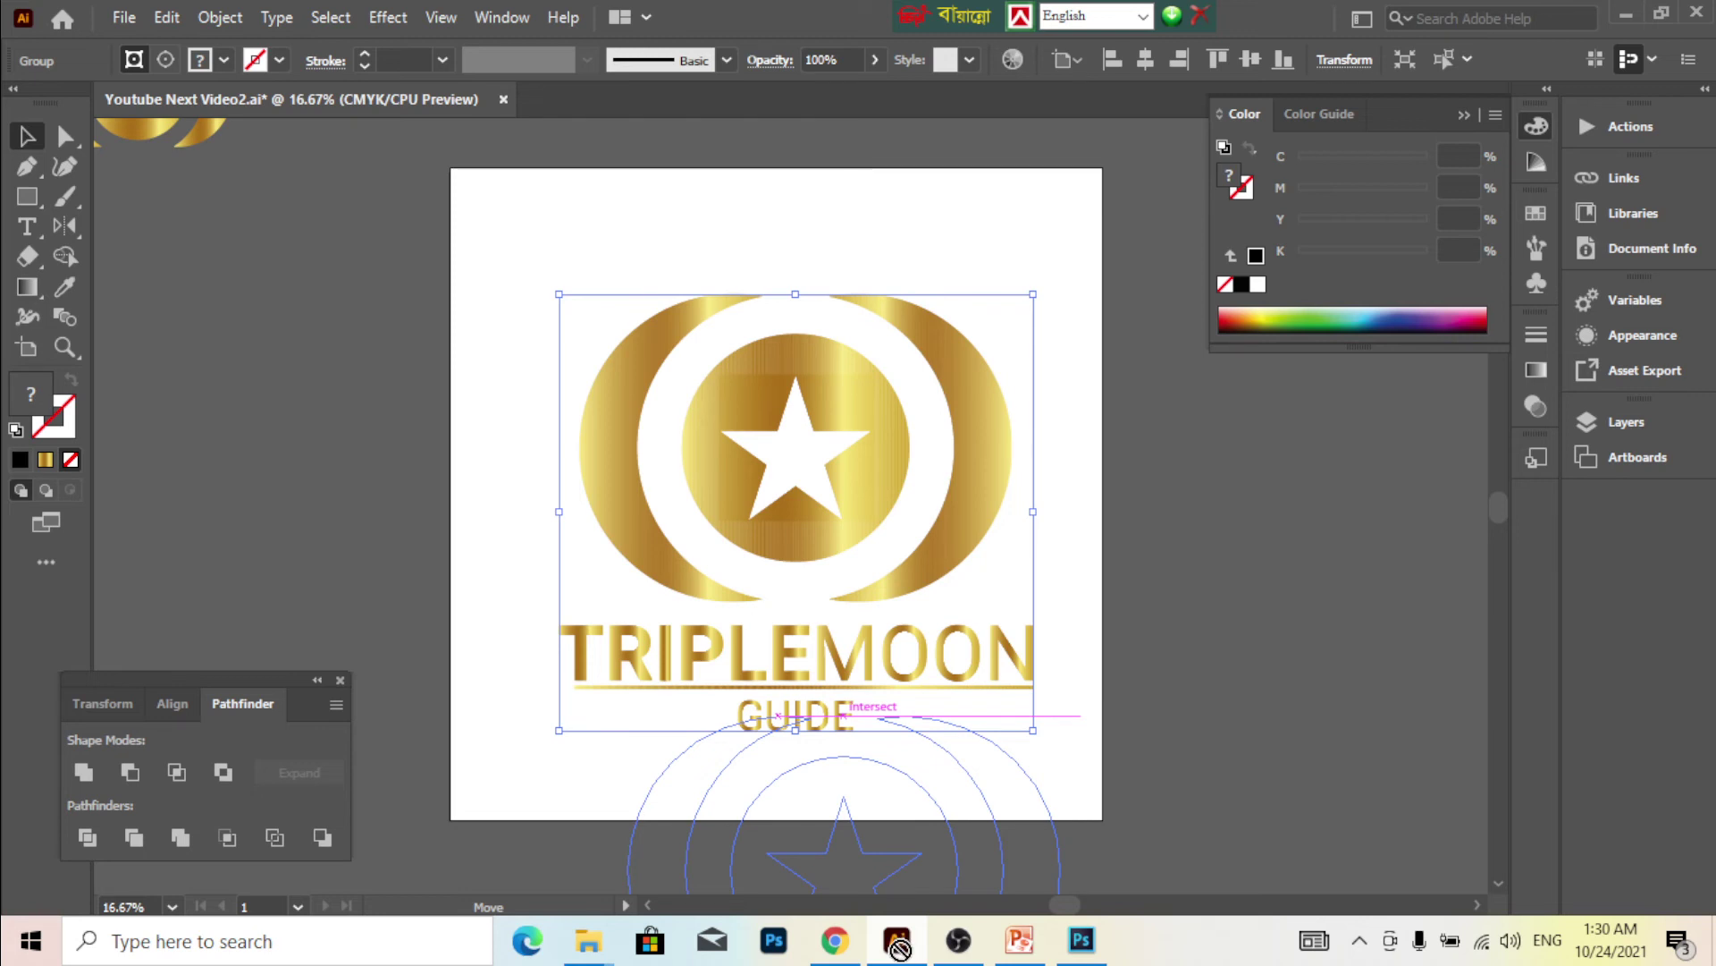
mouse_move(899, 946)
left_mouse_down()
mouse_move(813, 496)
mouse_move(889, 876)
mouse_move(1025, 835)
mouse_move(874, 505)
mouse_move(163, 121)
left_mouse_up()
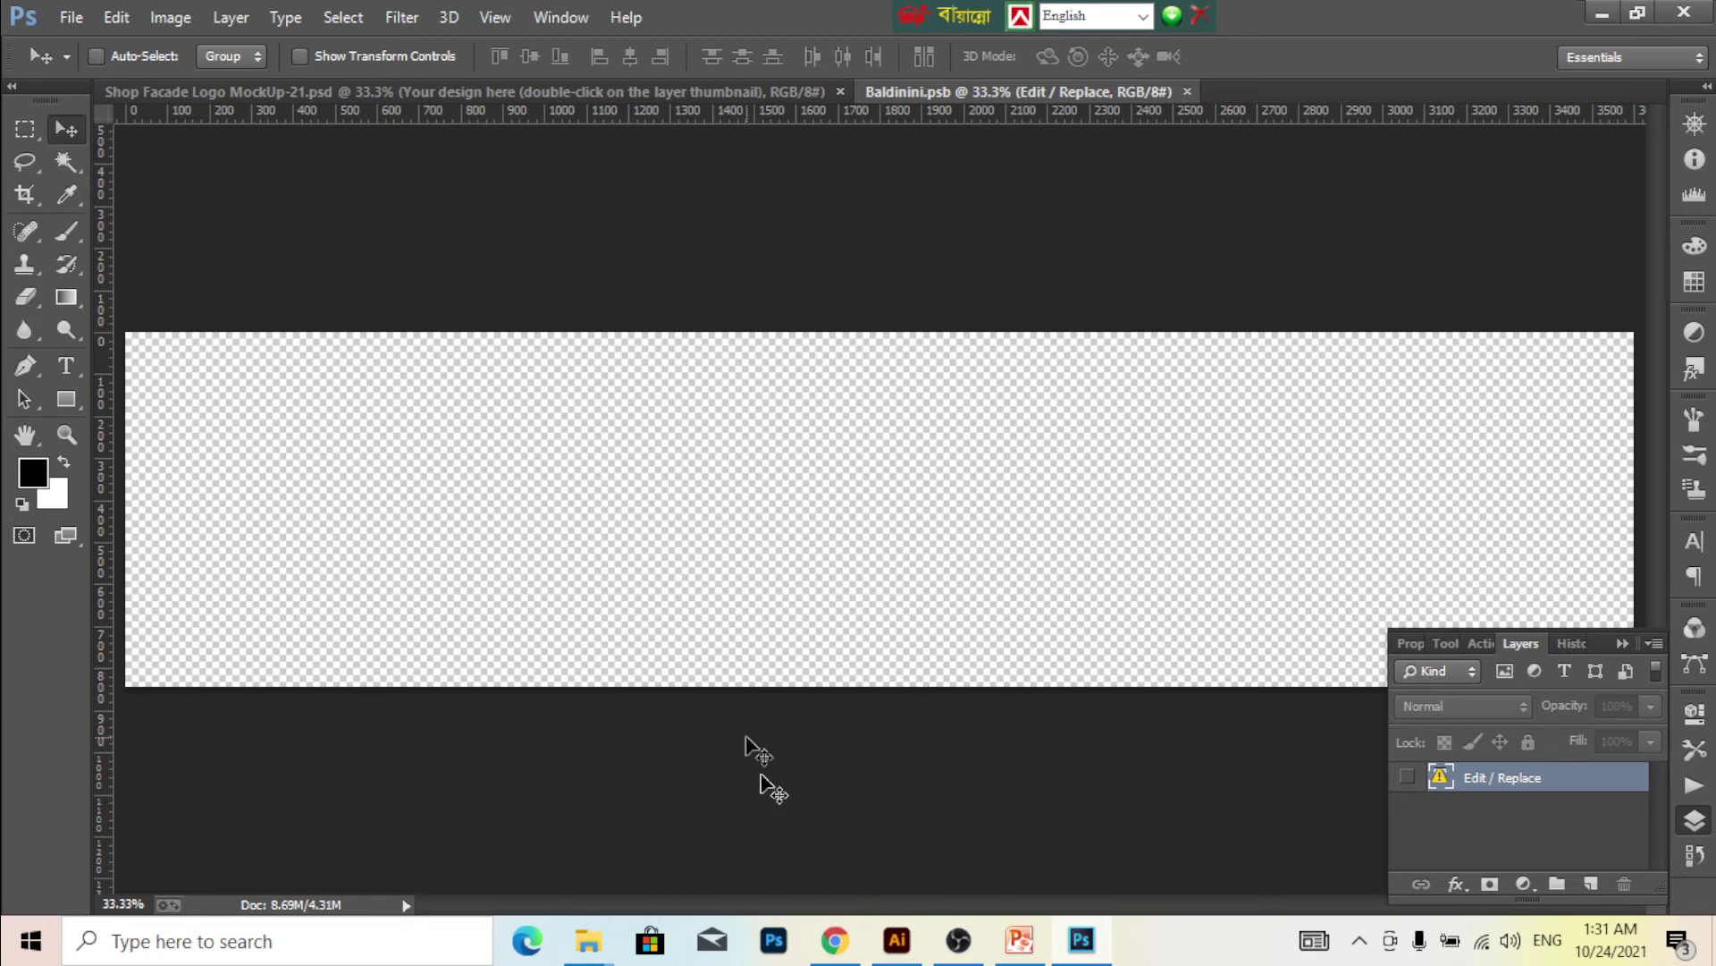
- Paste the logo into Baldinini.psb as a vector smart object and commit it
key("ctrl+v")
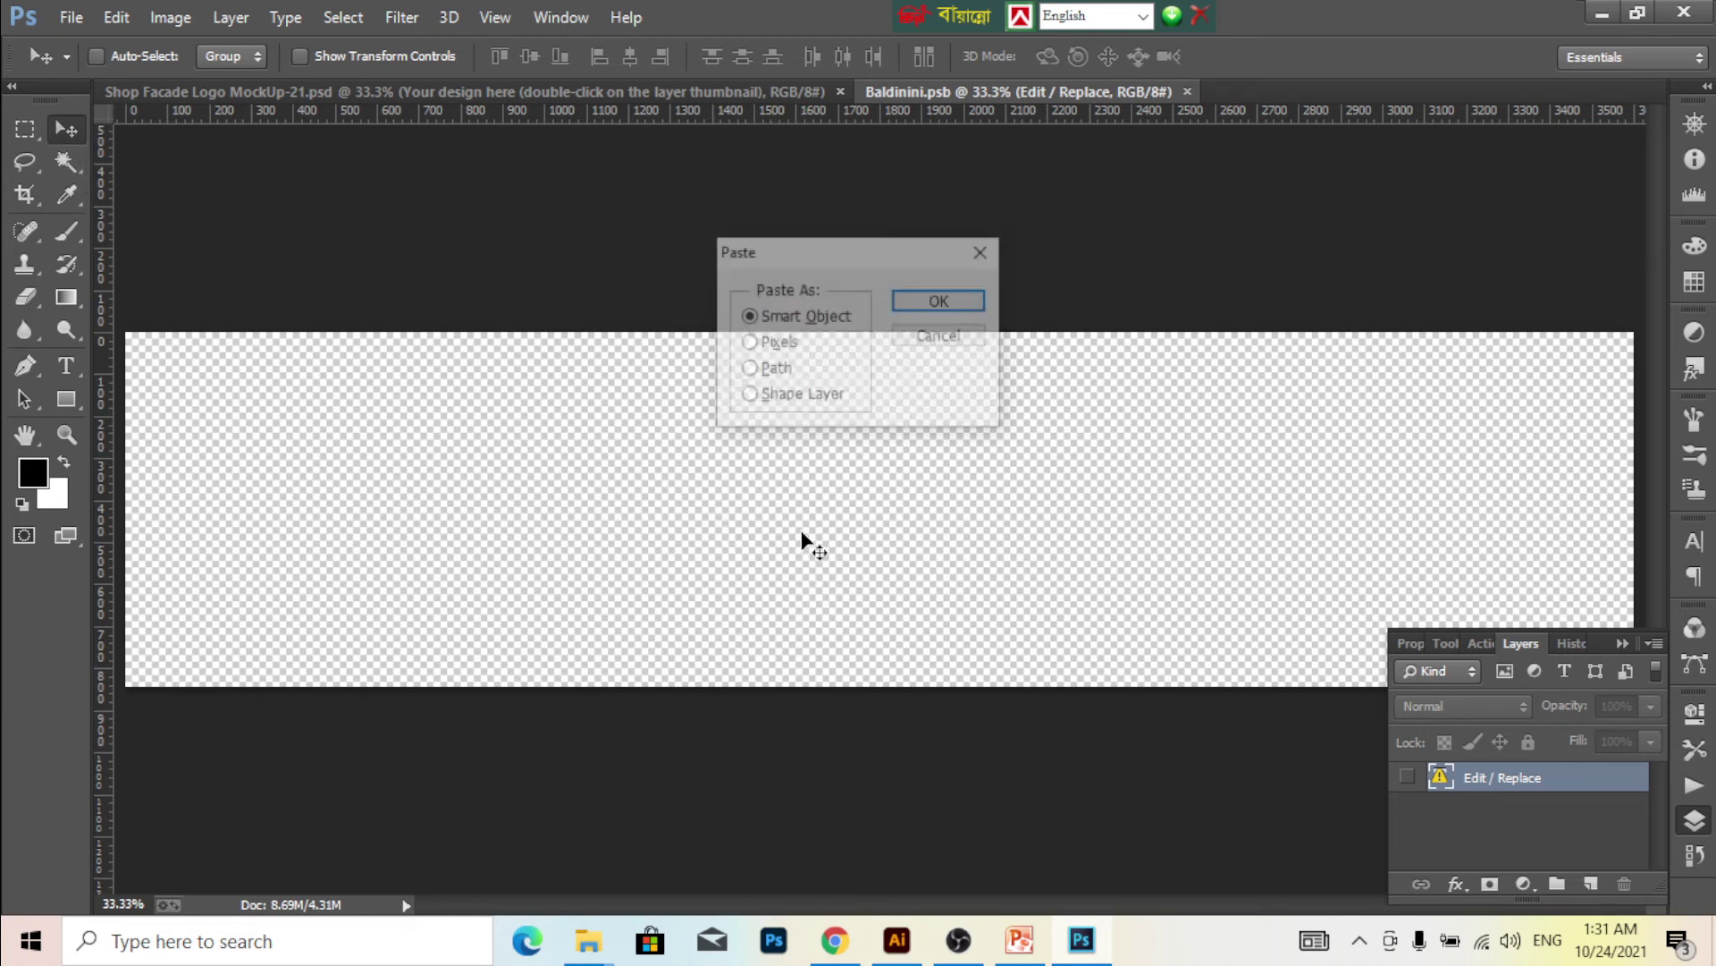
left_click(914, 336)
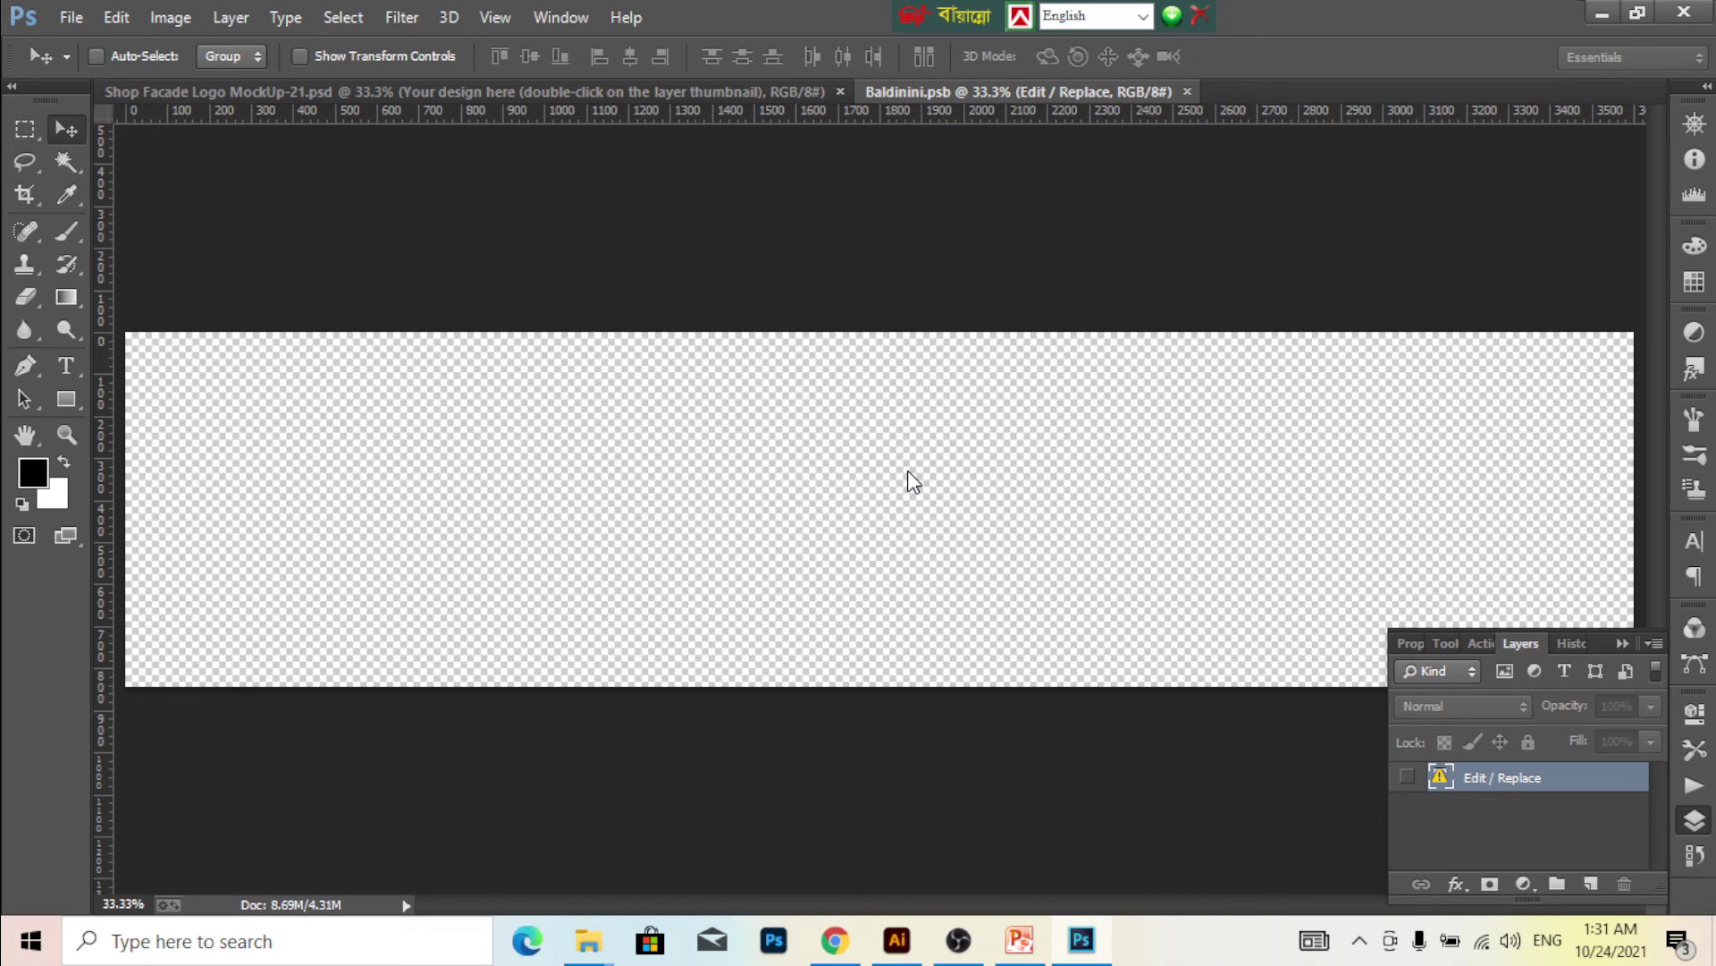
left_click(69, 161)
key("ctrl+v")
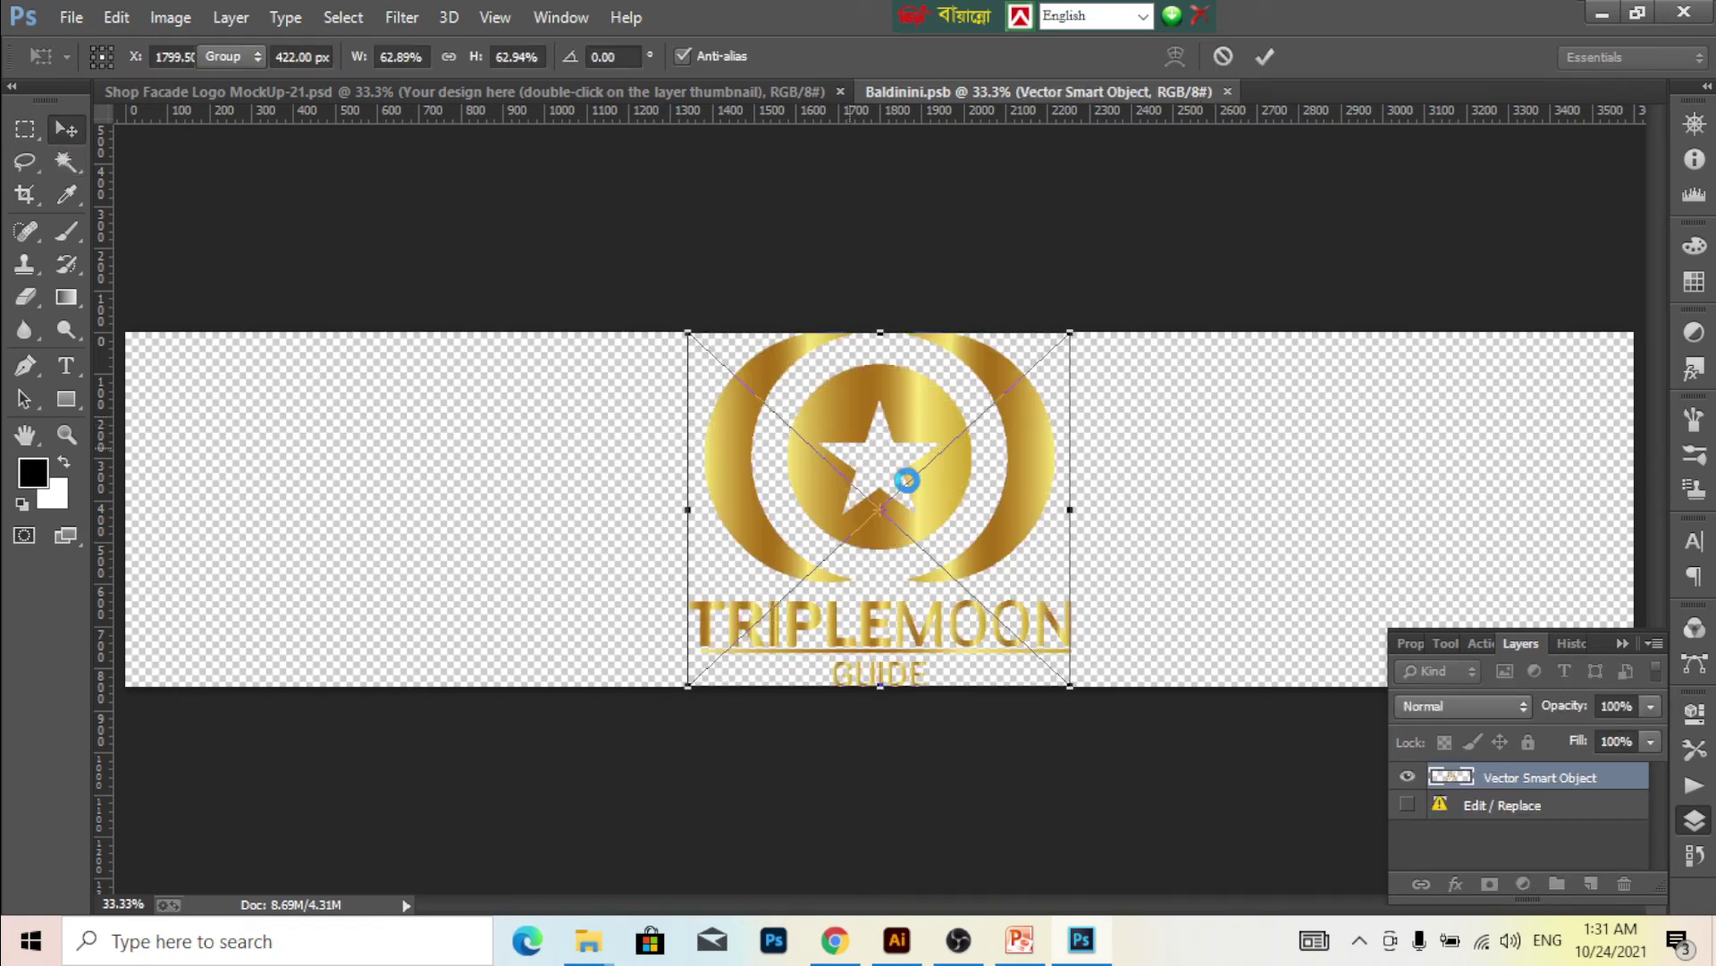
key("Return")
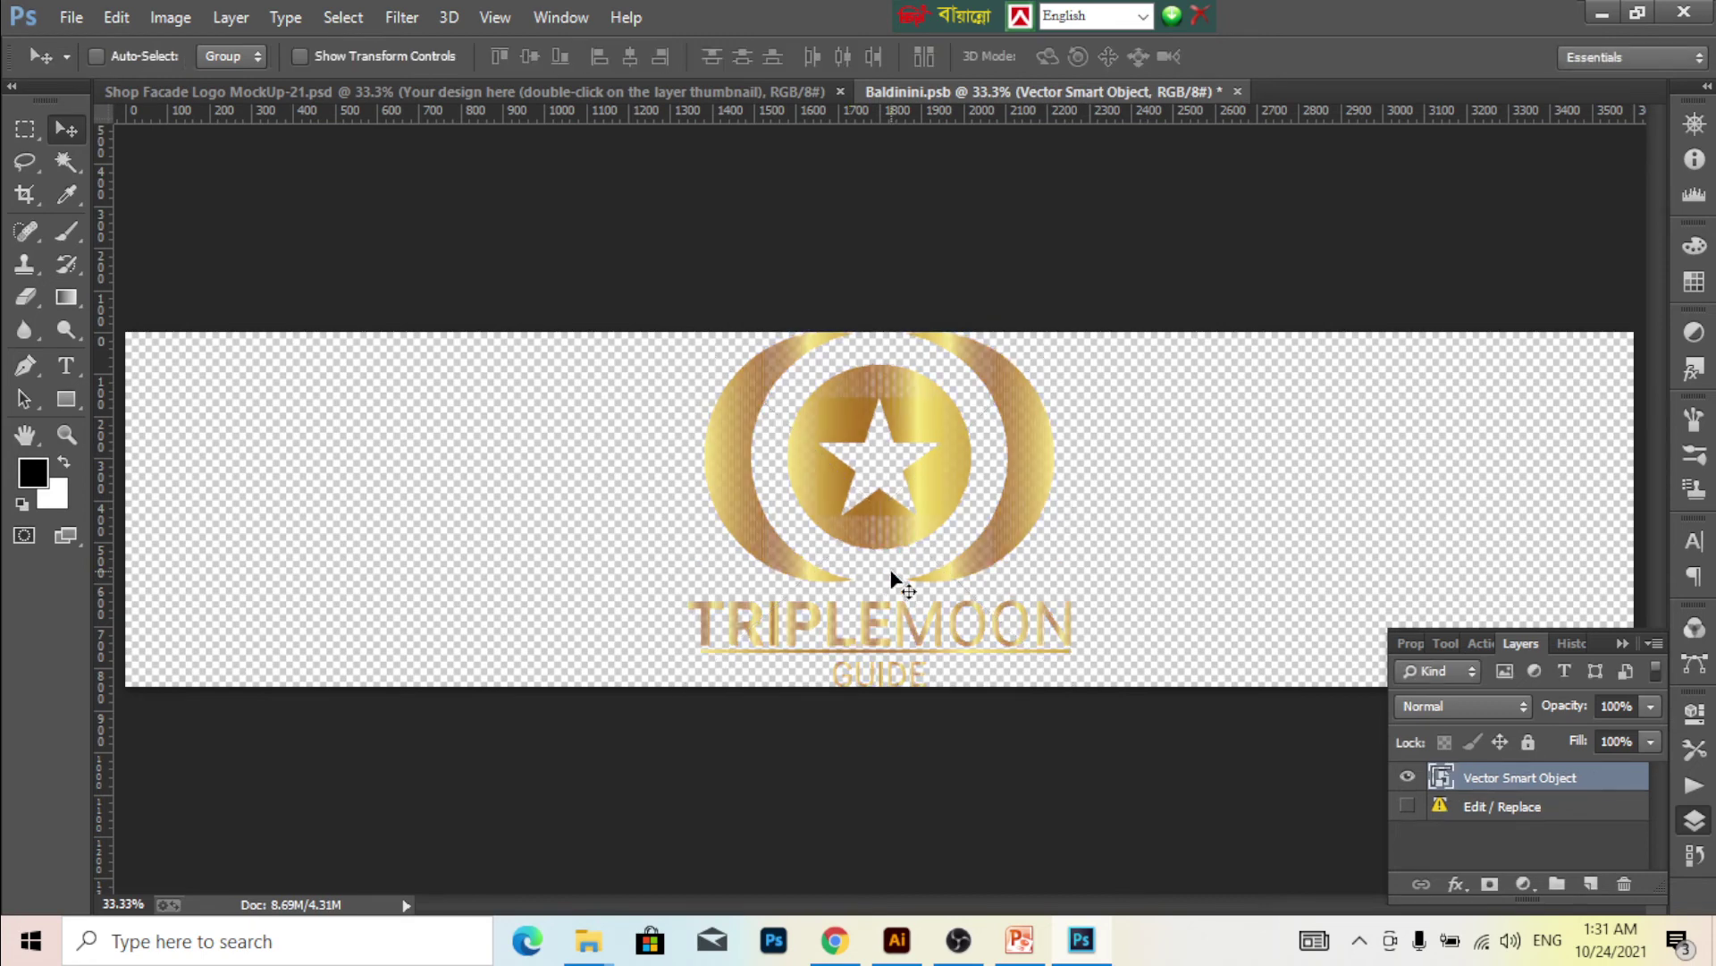
- Reposition the logo and scale it down to about 58.76% with Free Transform
scroll(888, 556, "up", 1)
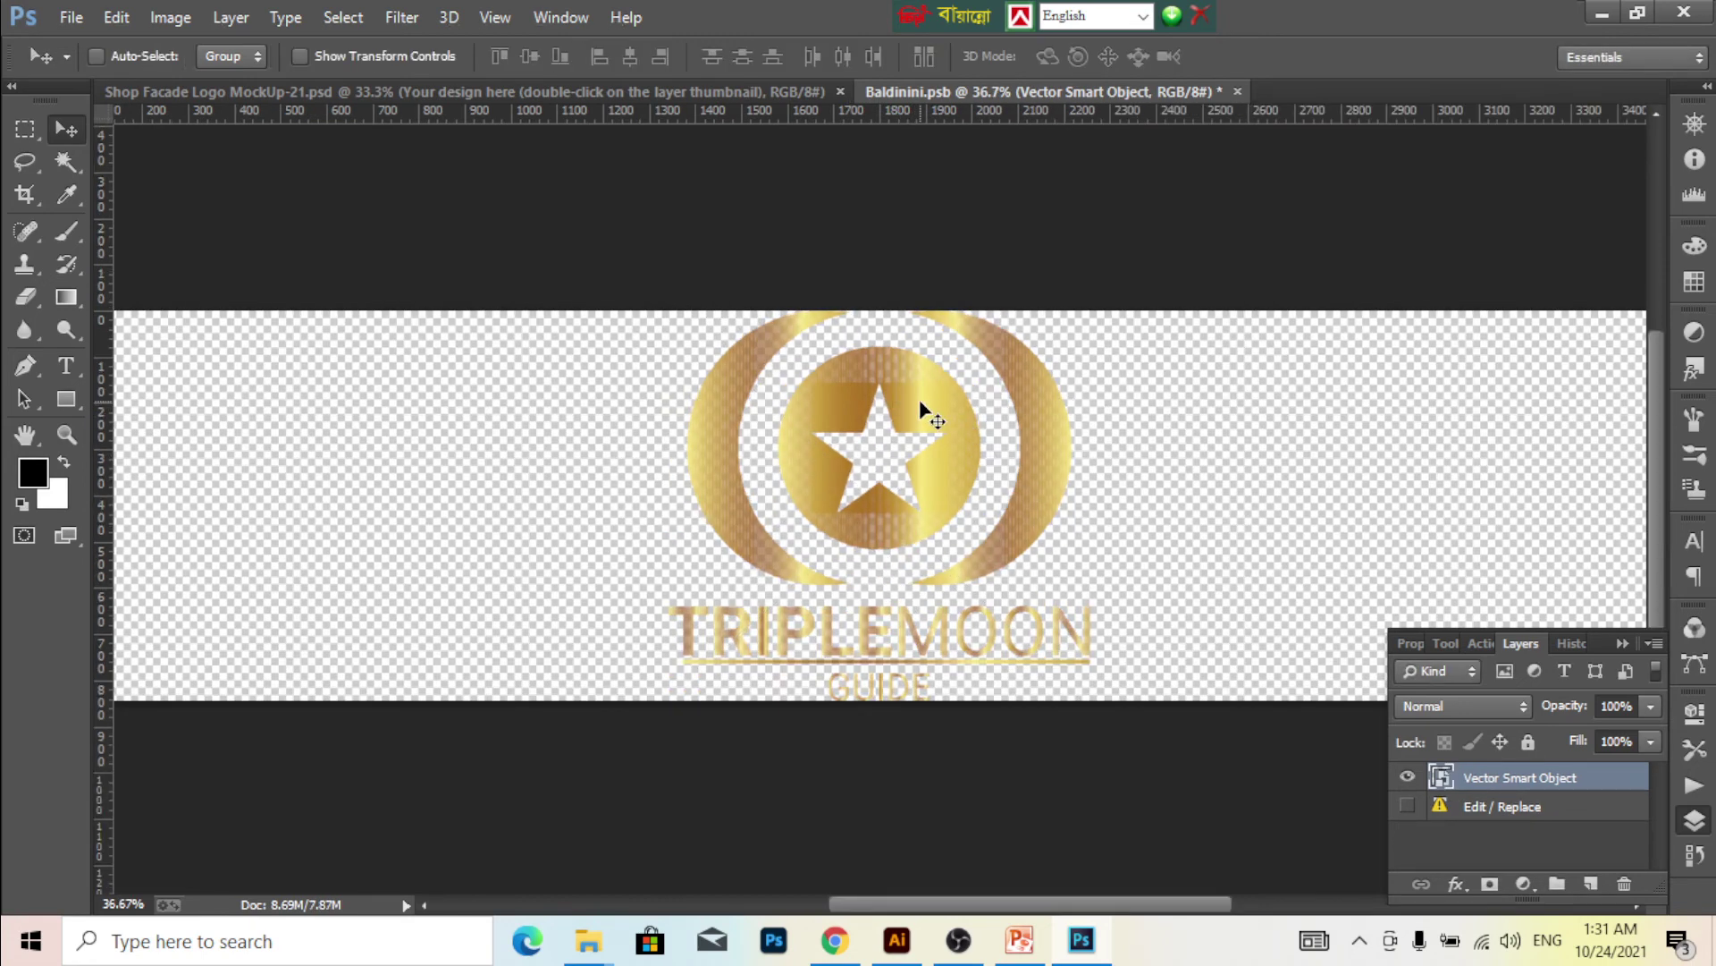
left_click_drag(921, 402, 904, 447)
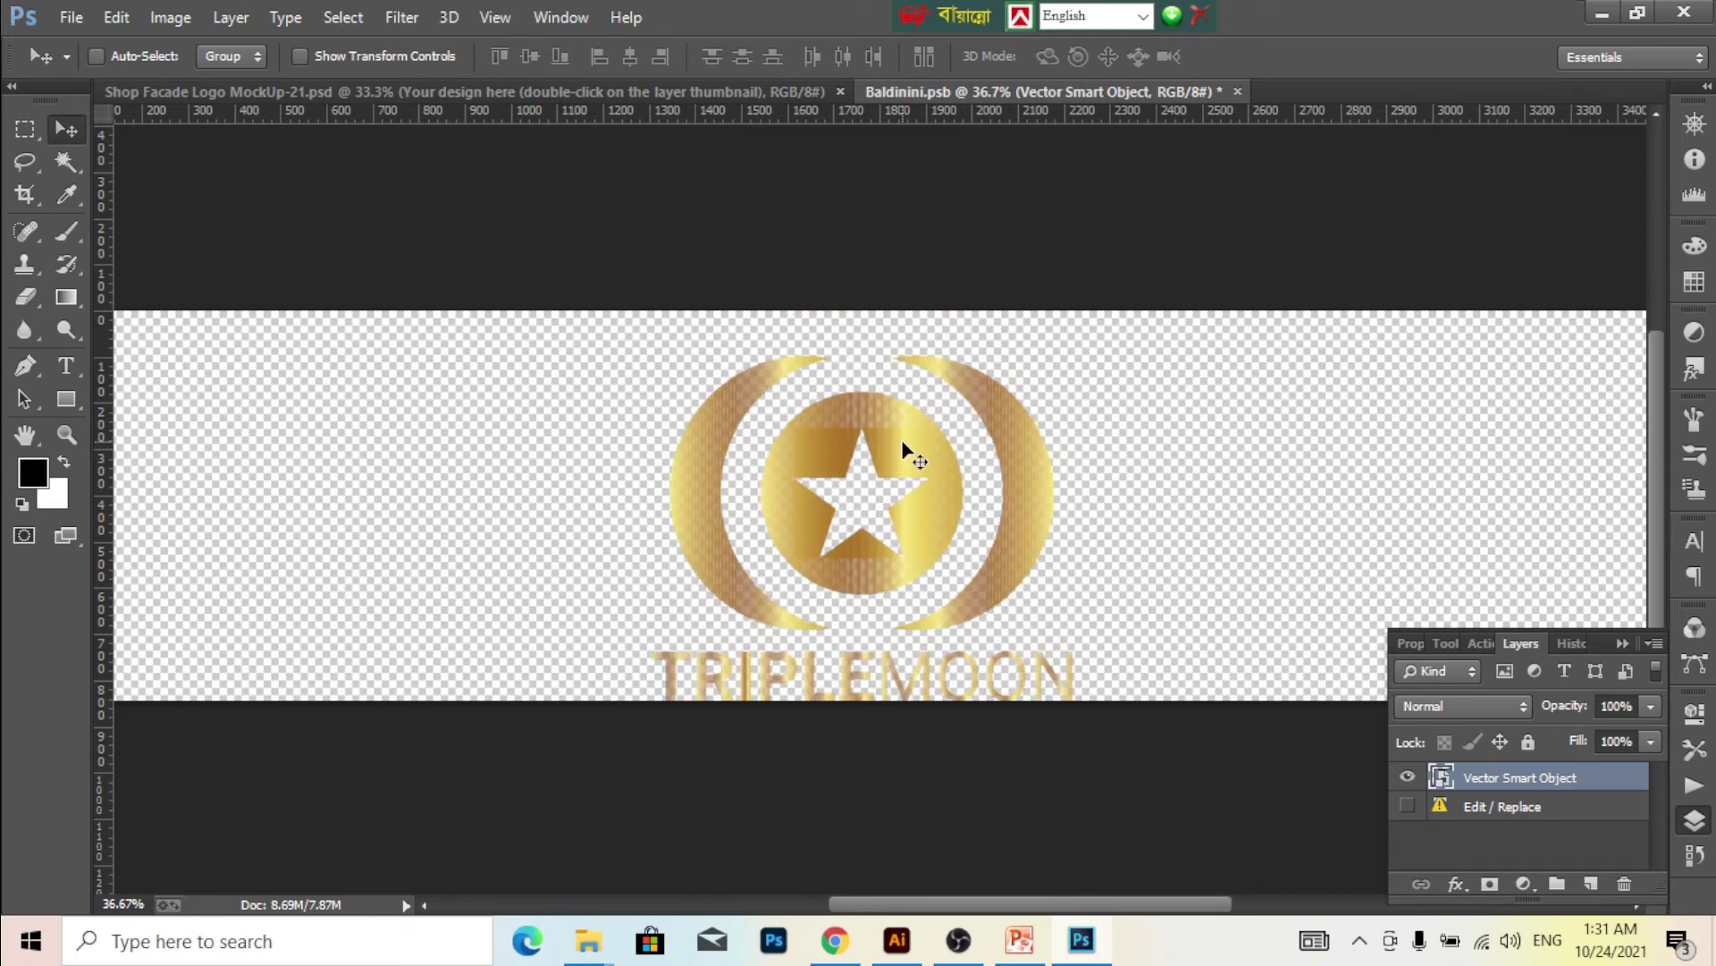
key("ctrl+t")
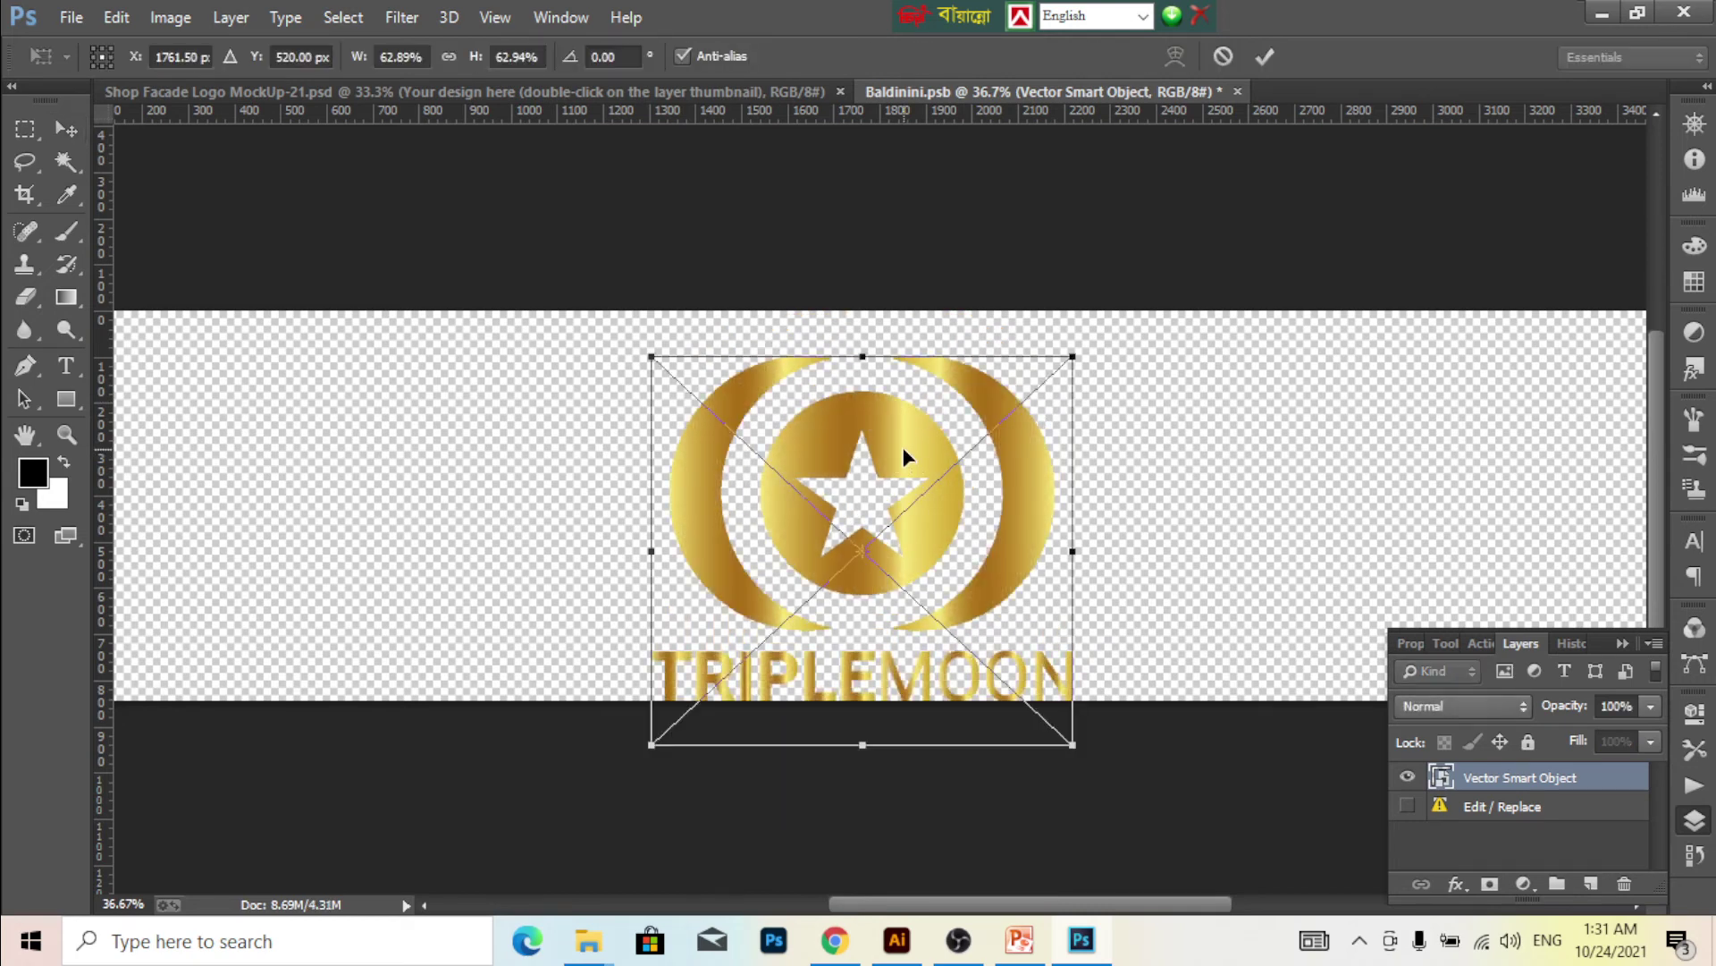
mouse_move(903, 447)
left_mouse_down()
mouse_move(897, 394)
mouse_move(911, 395)
left_mouse_up()
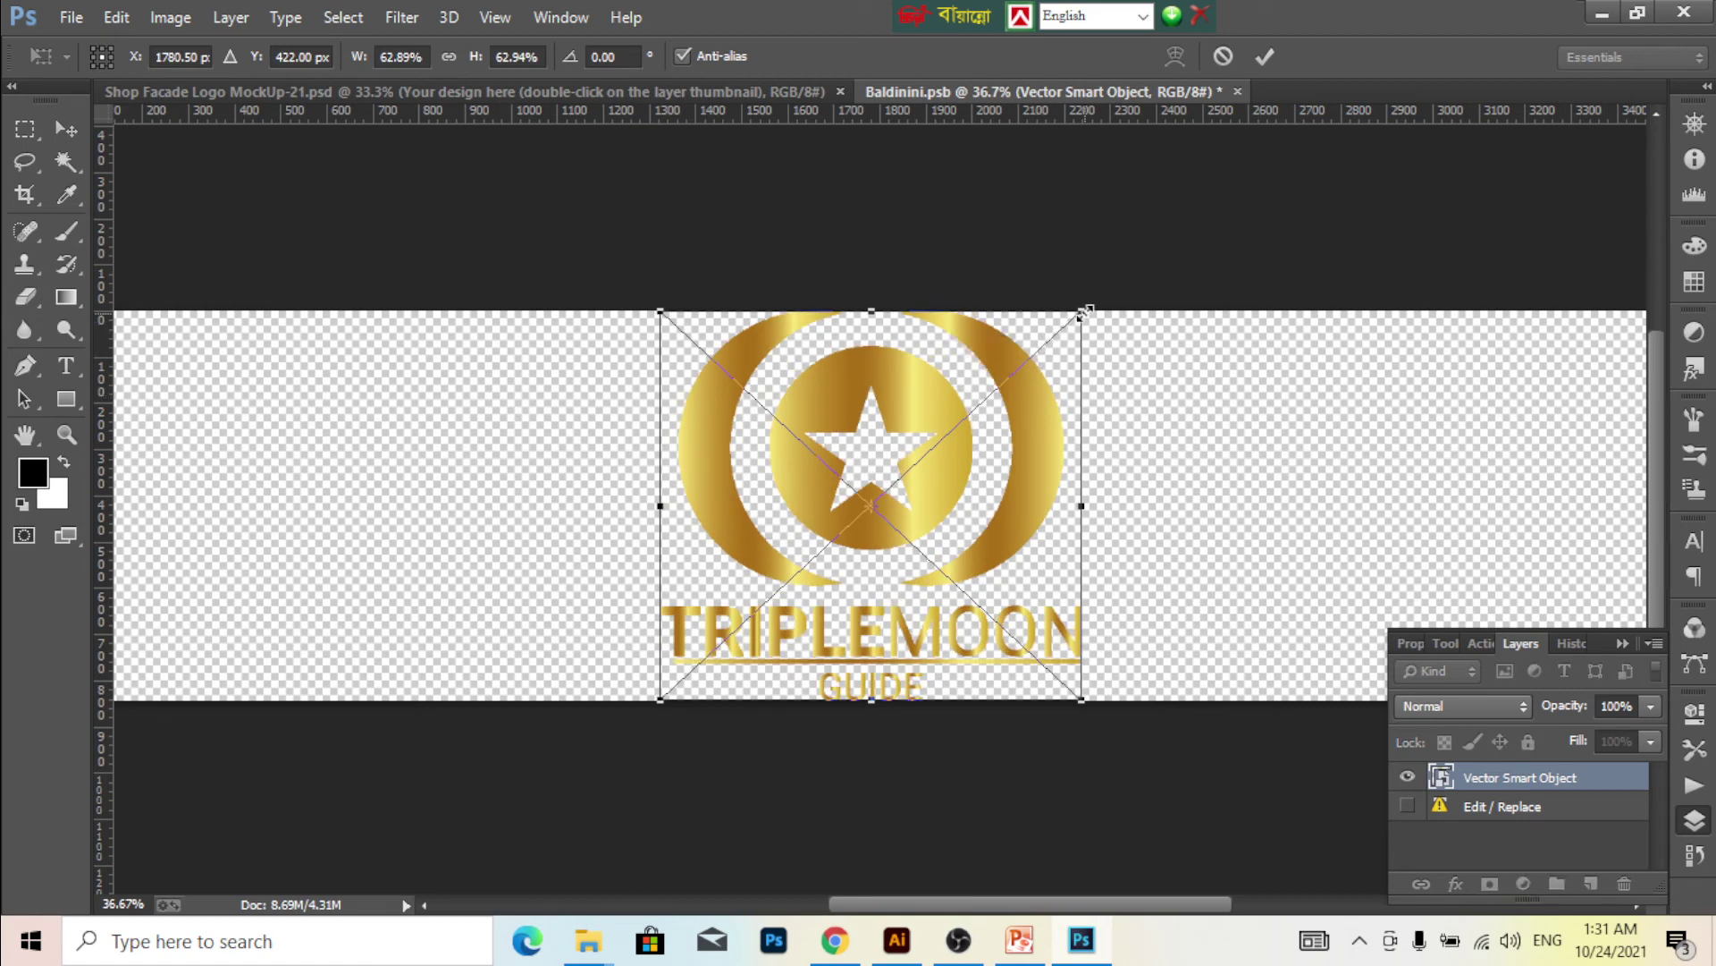
left_click_drag(1085, 312, 1069, 324)
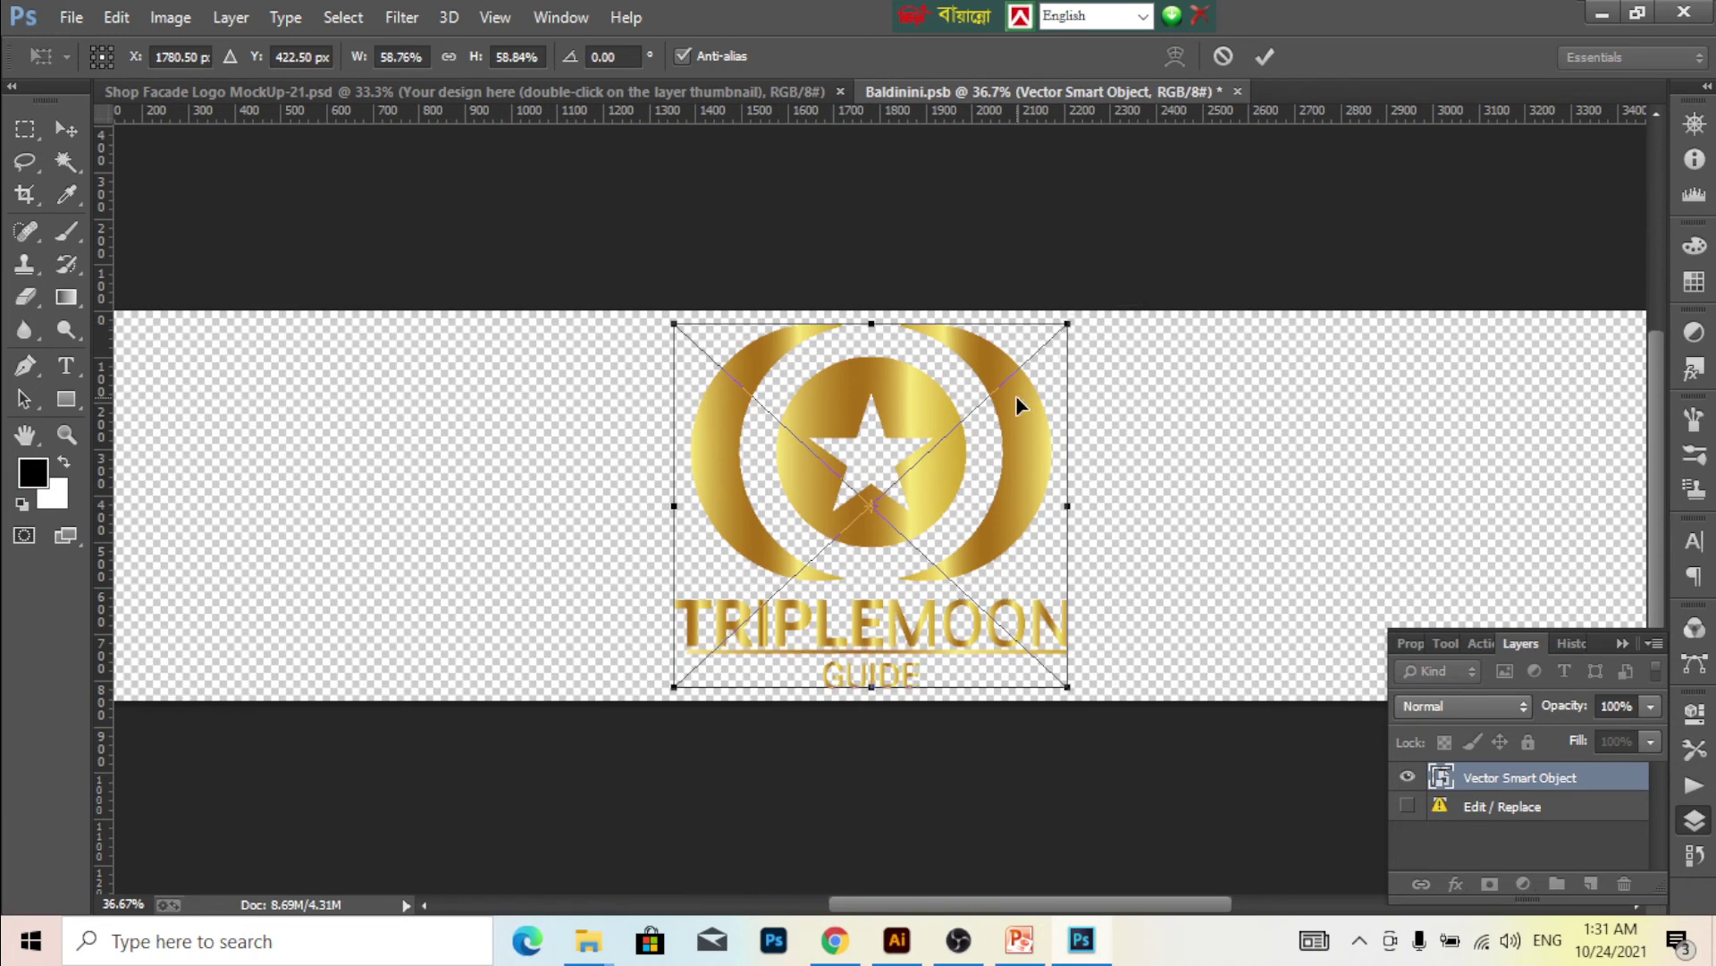
key("Return")
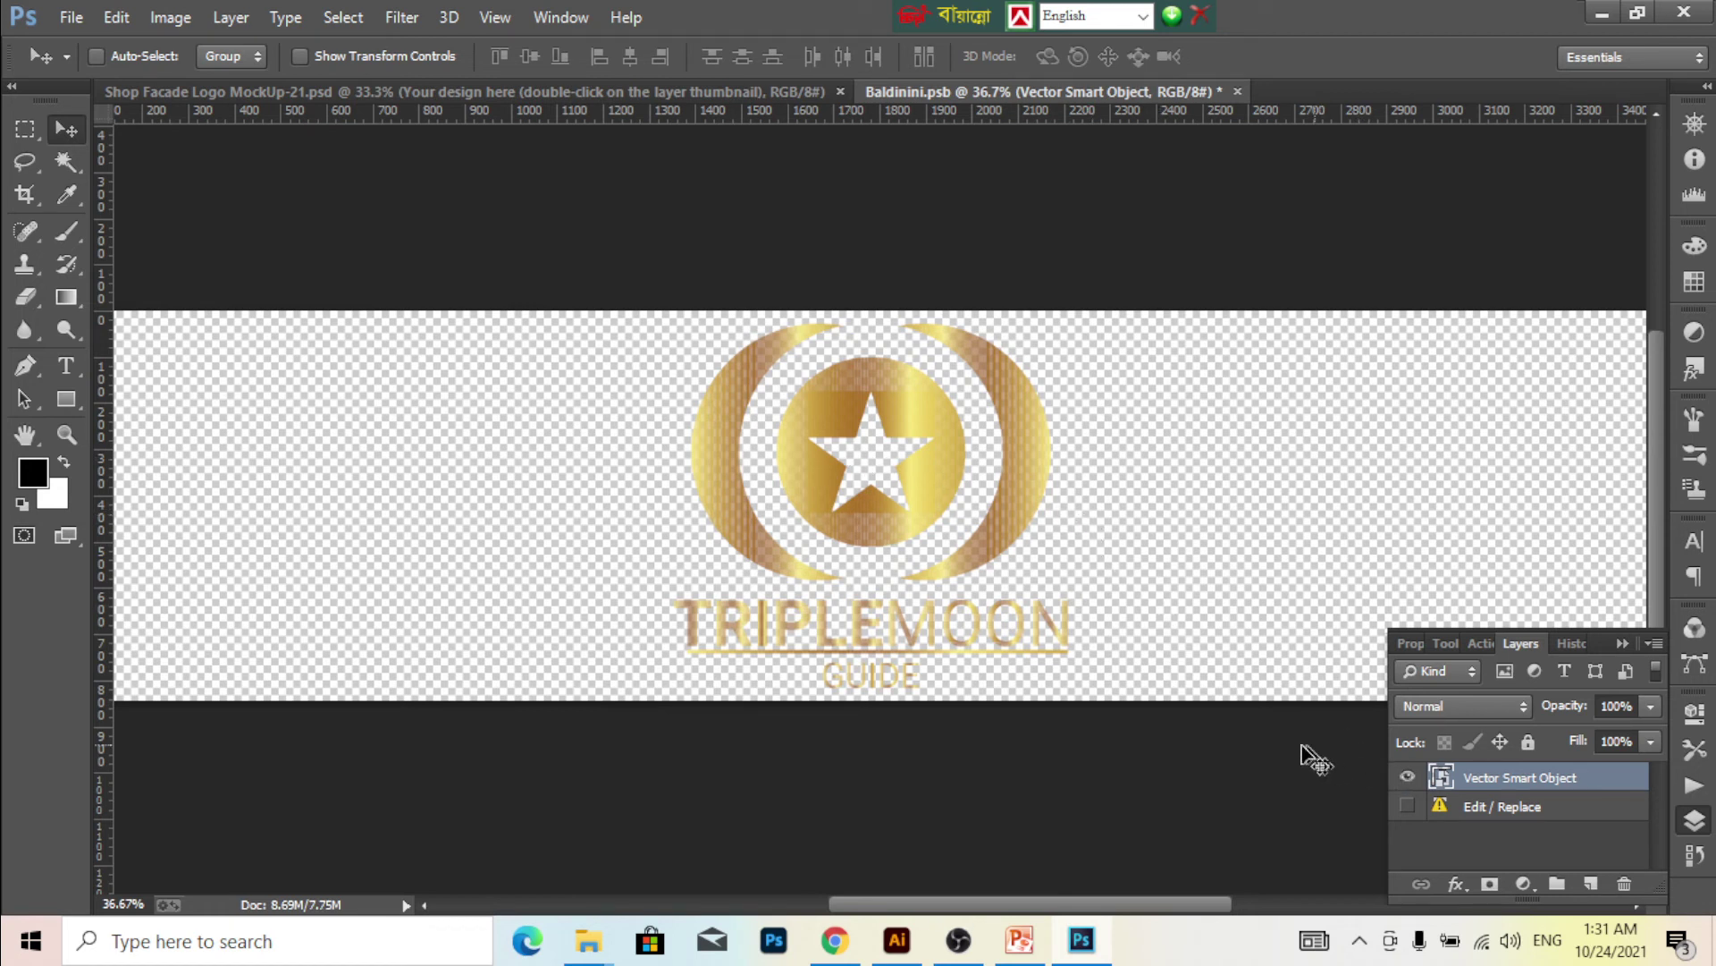
- Centre the logo horizontally on the canvas with a select-all and Align Horizontal Centers
key("ctrl+a")
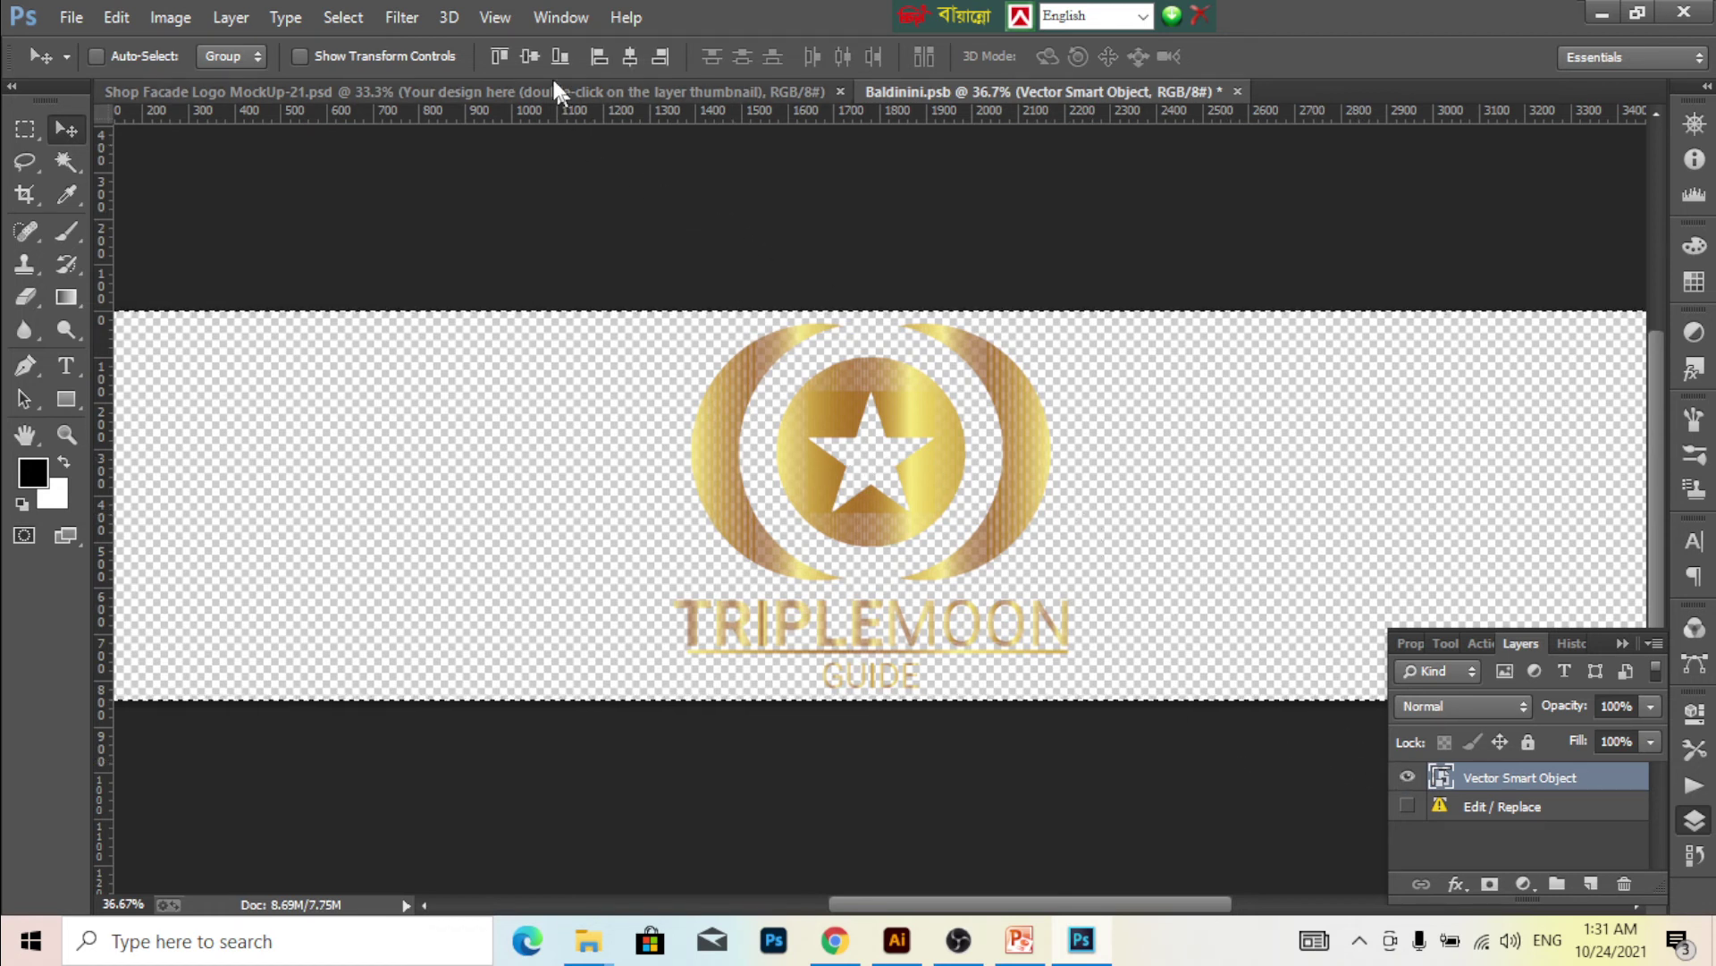
left_click(528, 56)
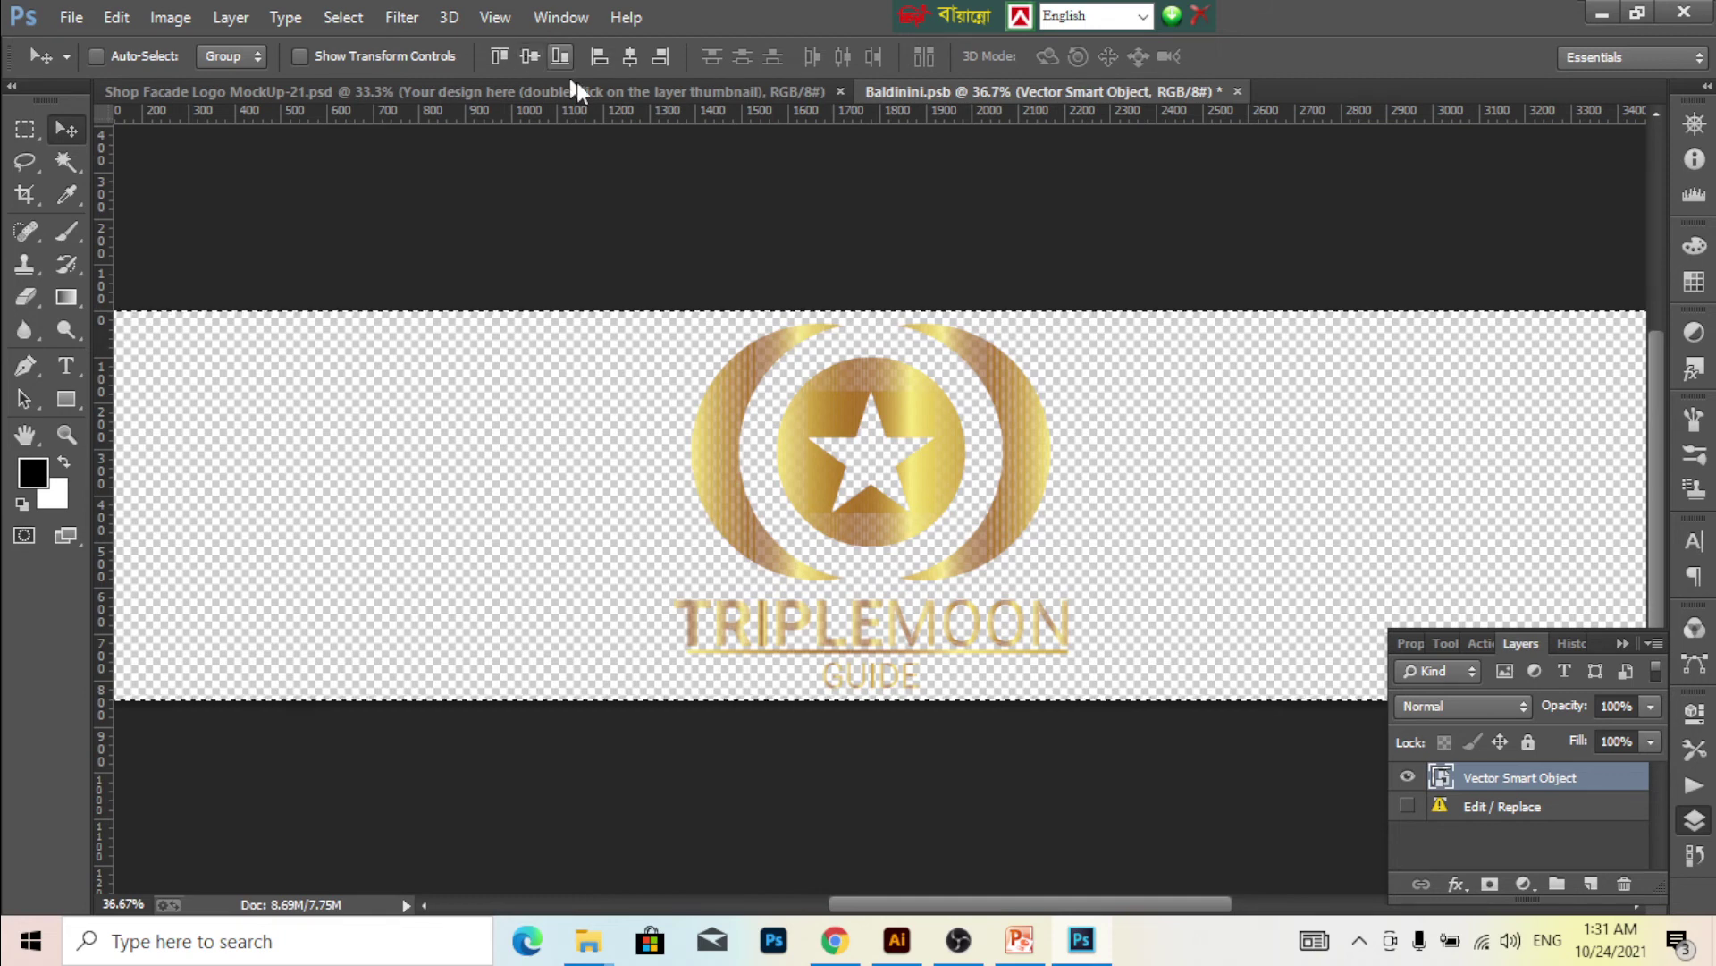
left_click(632, 57)
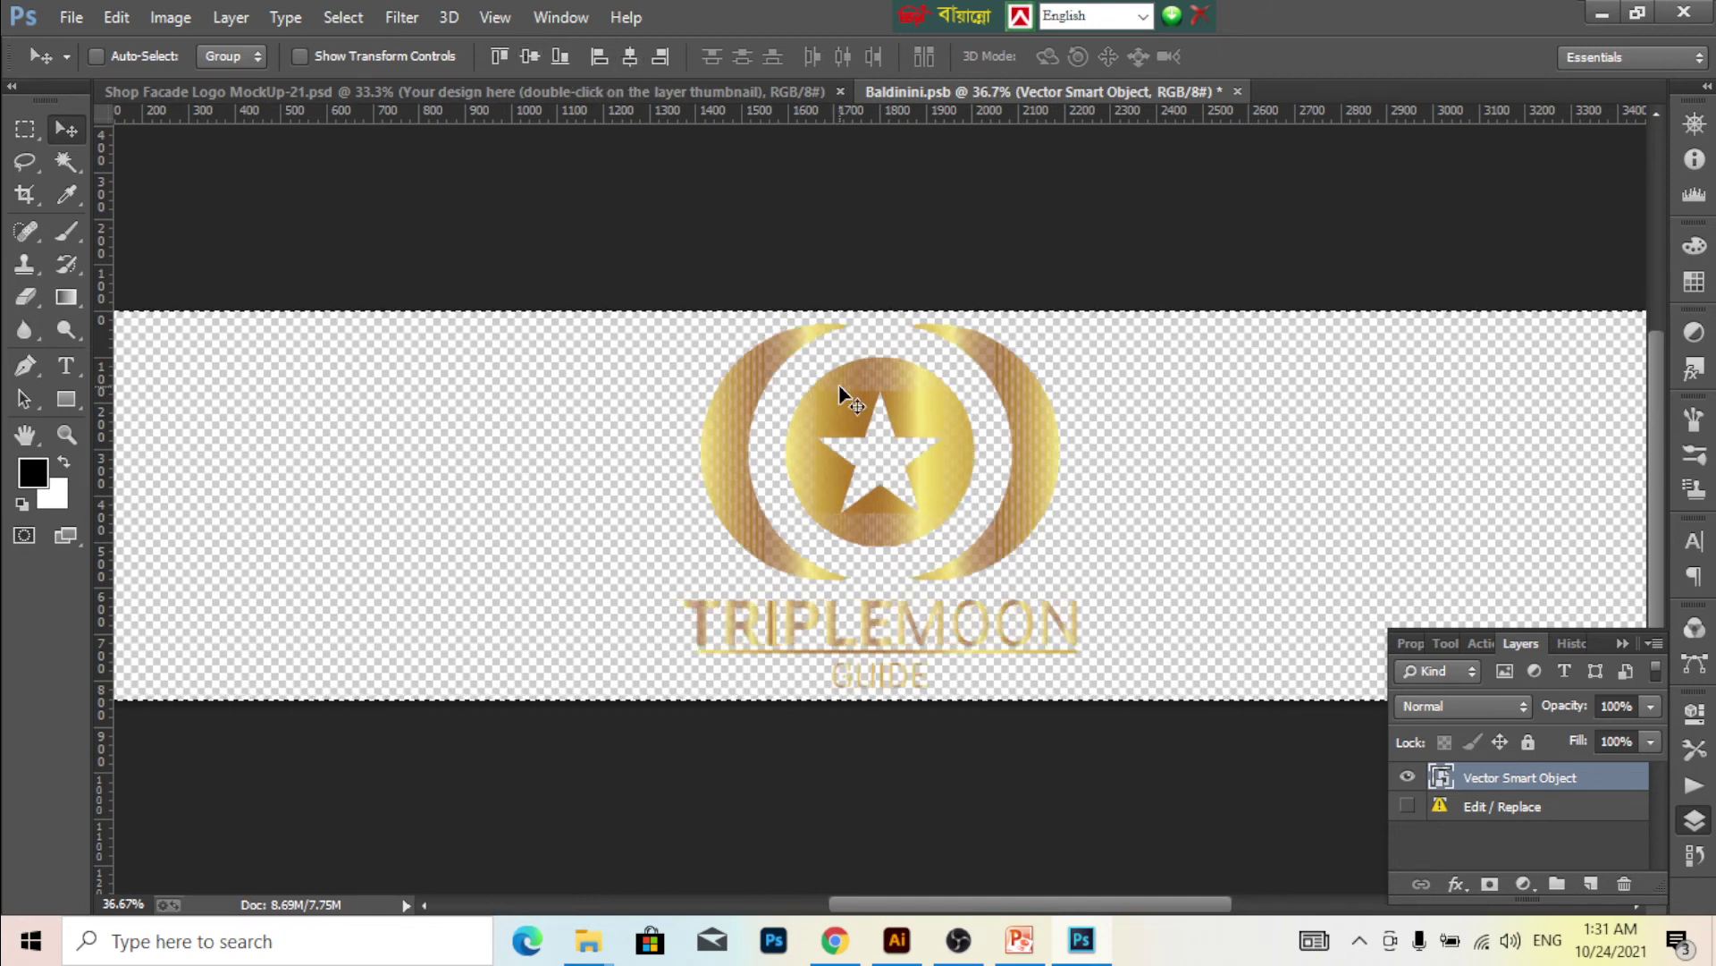
key("ctrl+d")
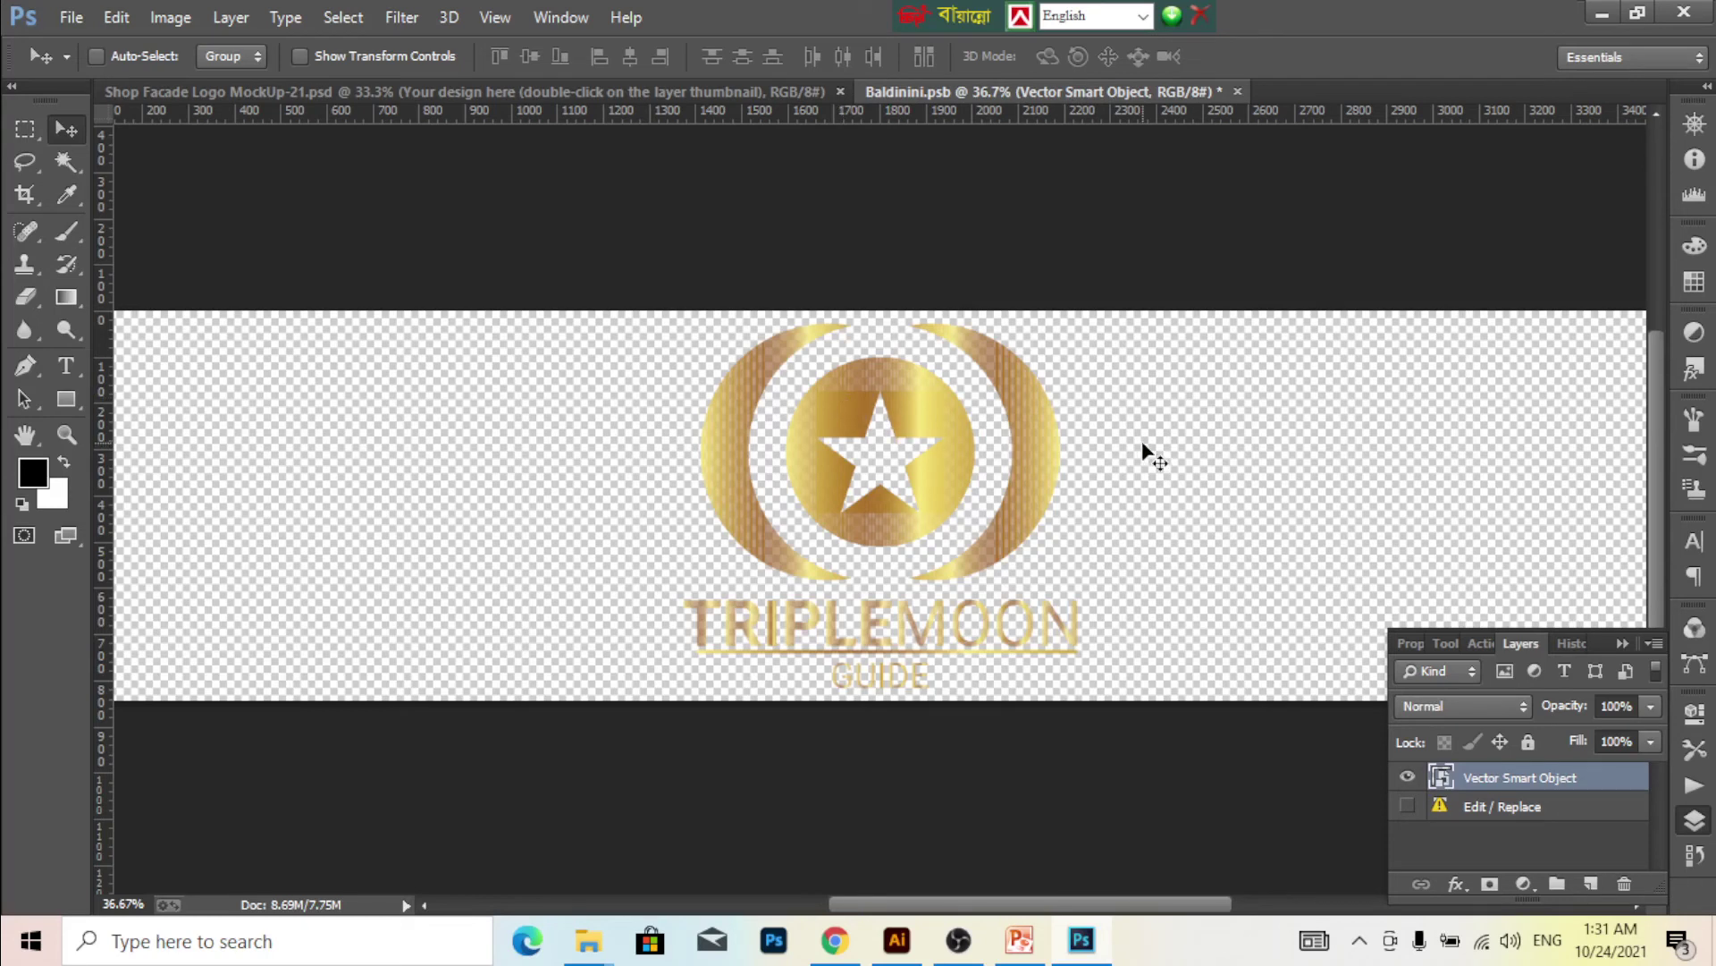
- Delete the Edit / Replace layer and save the smart object
left_click(1464, 813)
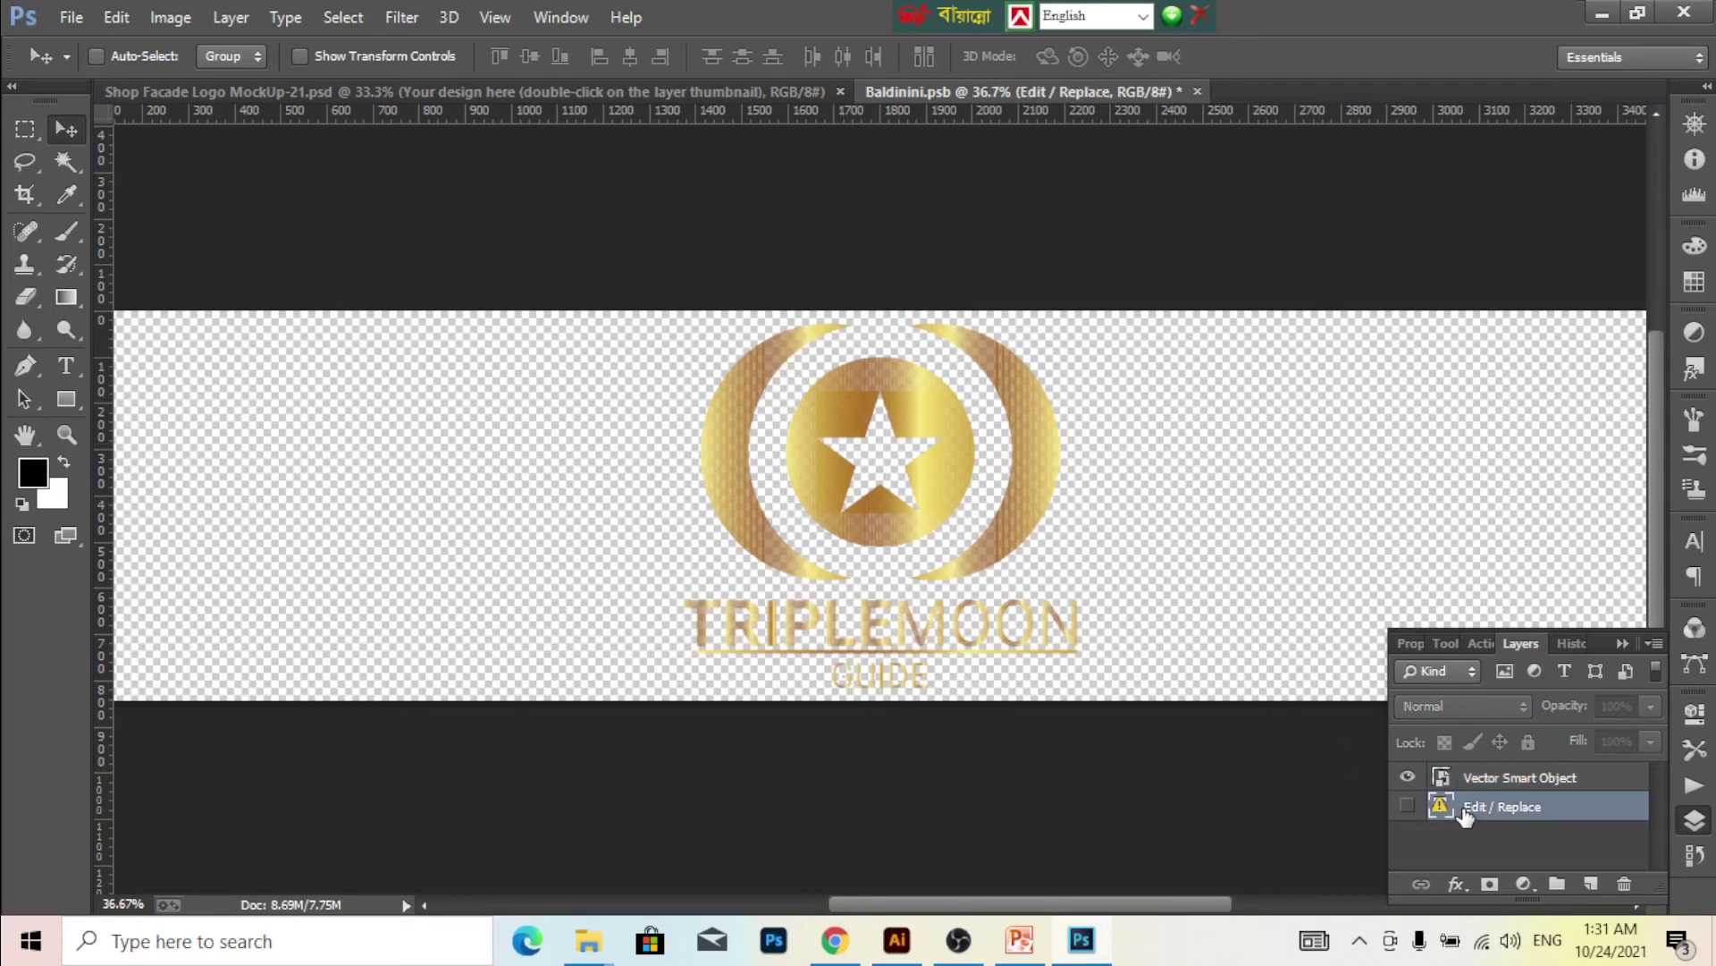
key("Delete")
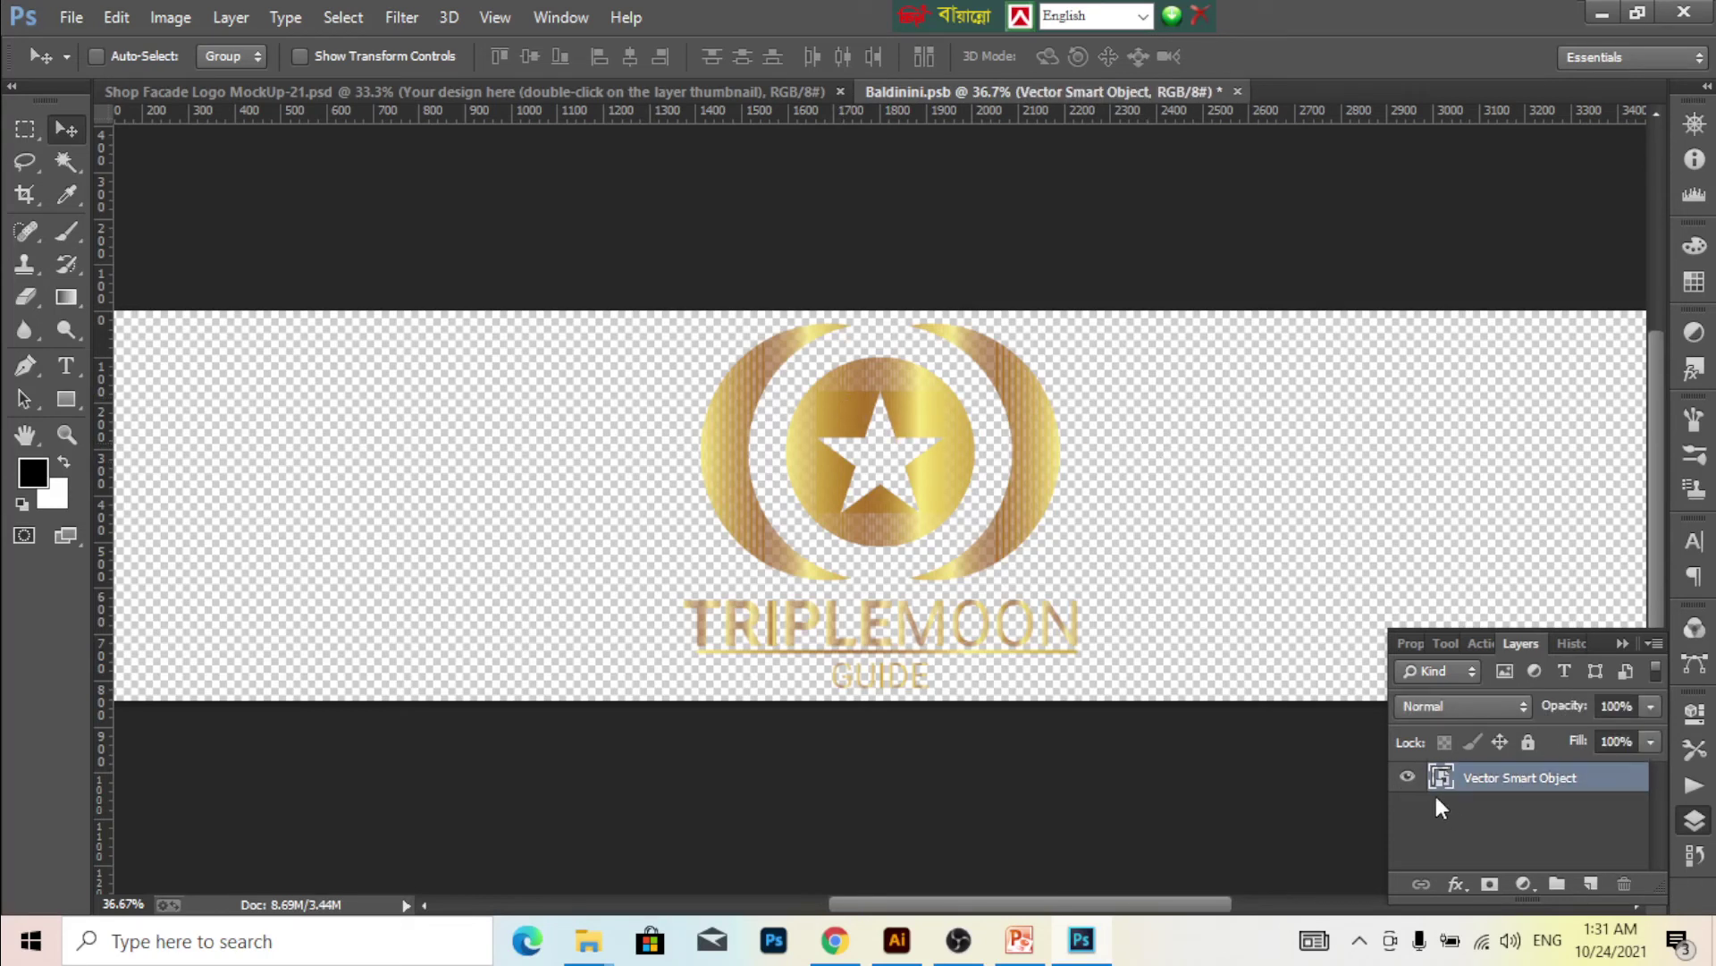
key("ctrl+s")
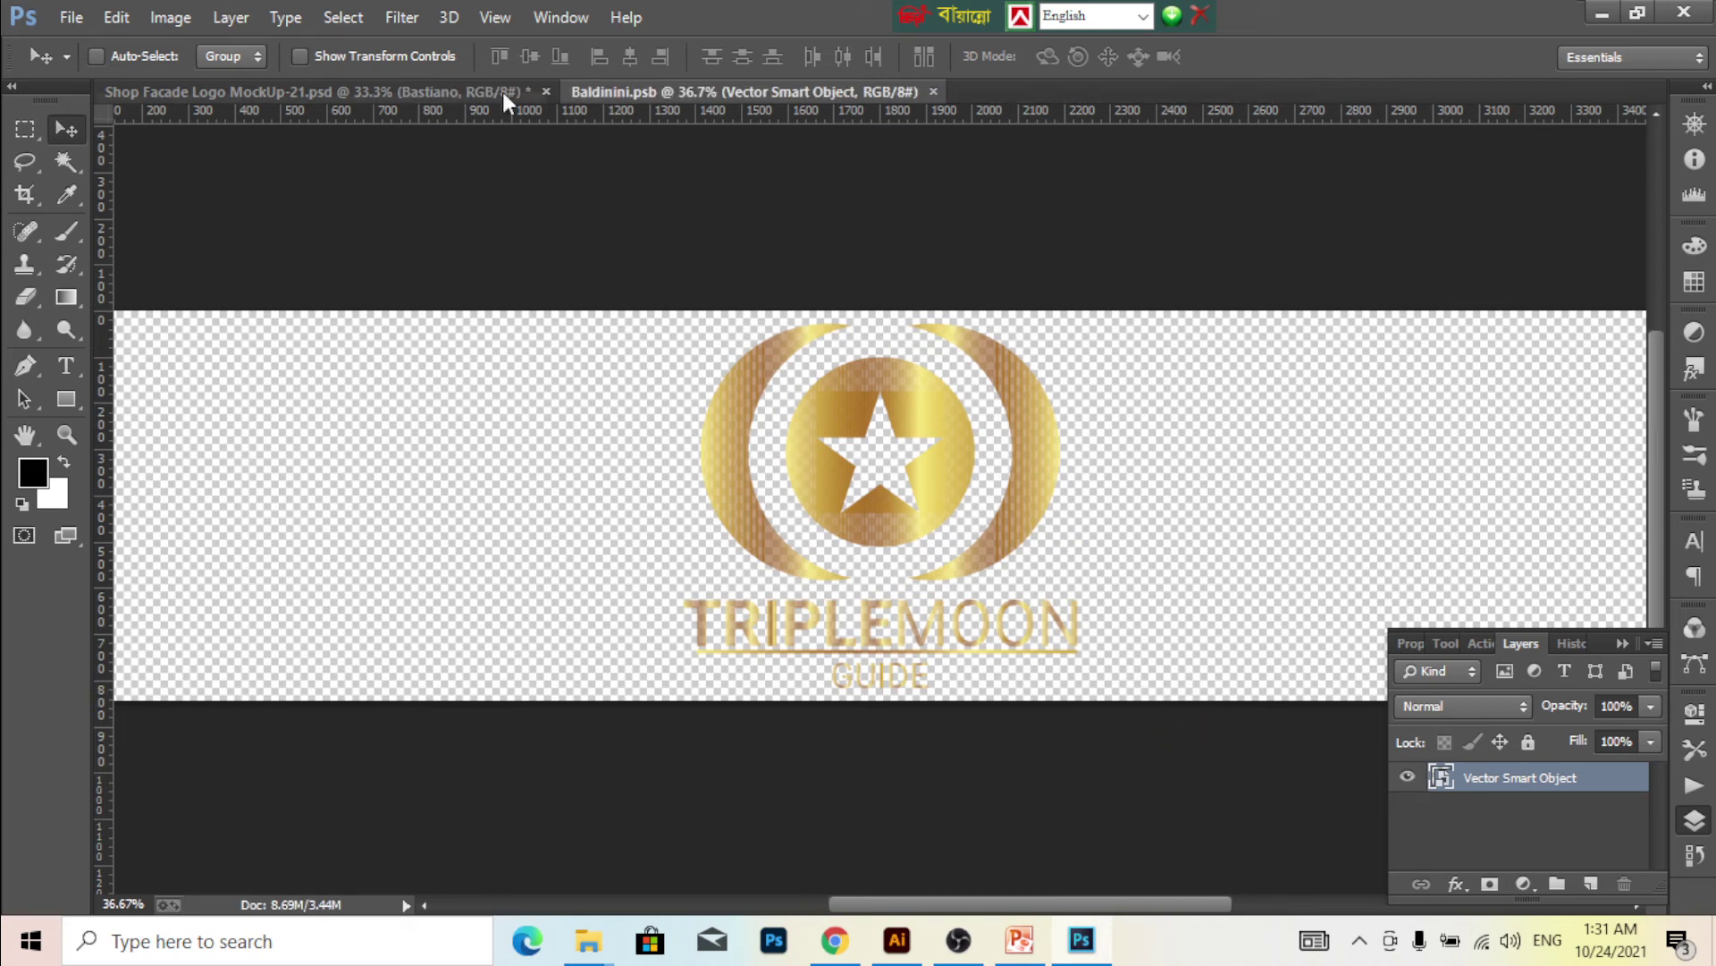
- Hide the three Bastiano layers in the shop facade mockup, then close it without saving
left_click(440, 92)
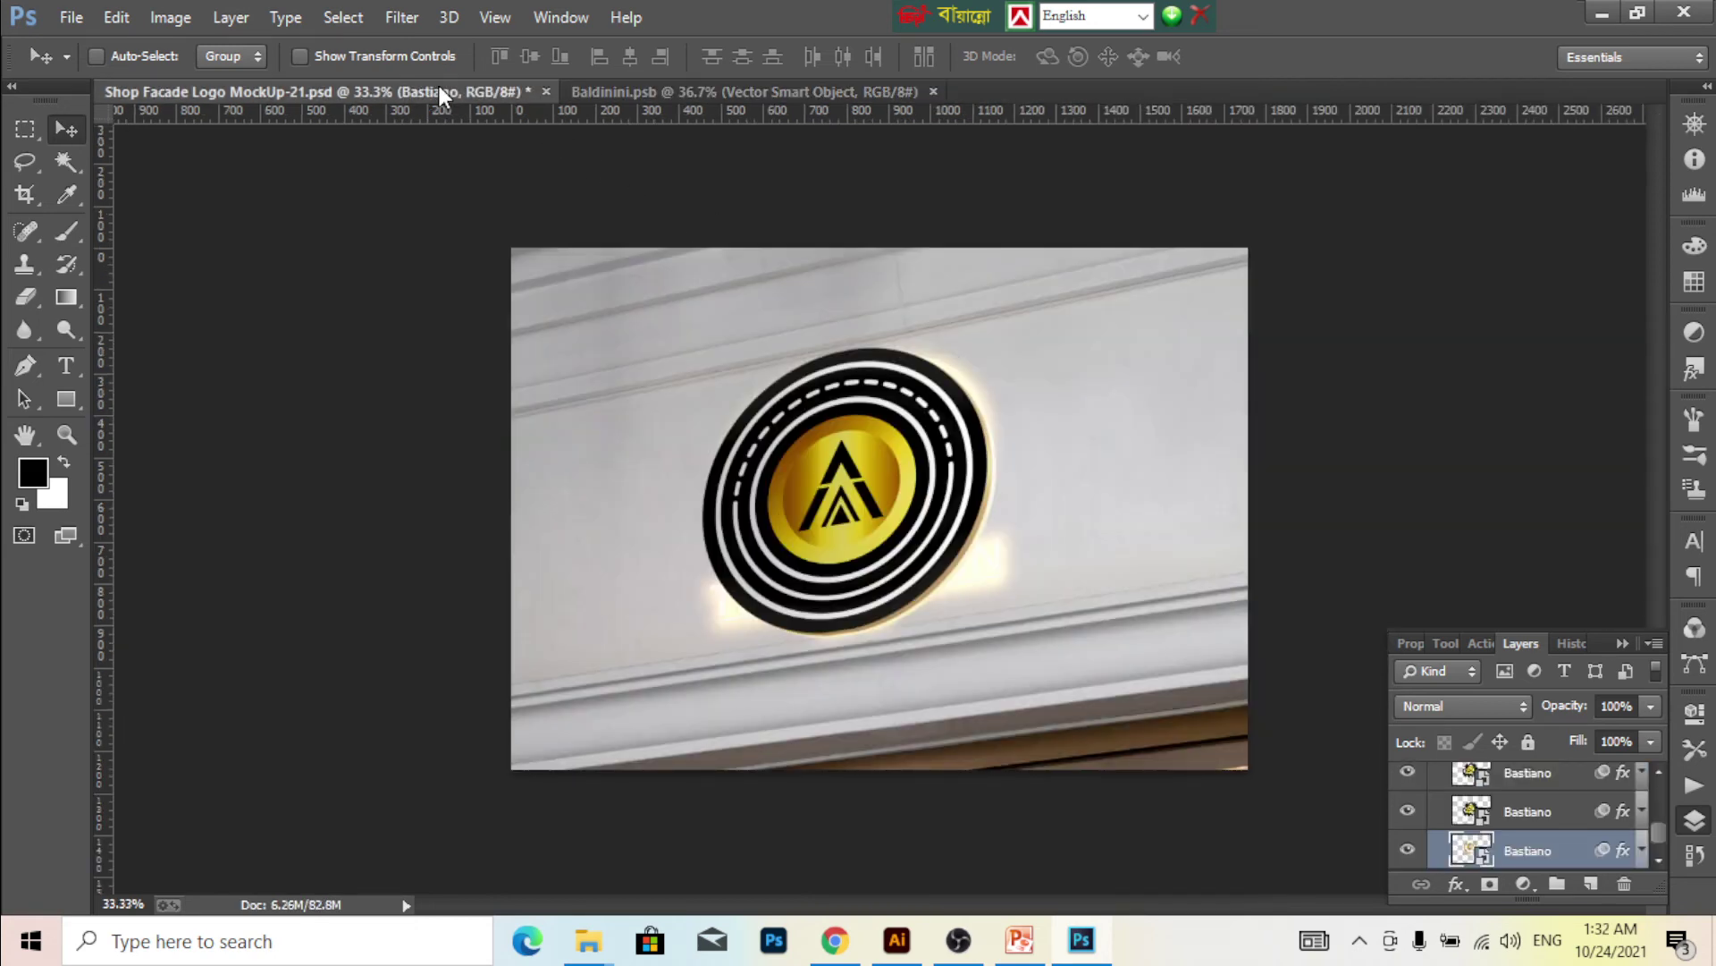
left_click(1408, 849)
left_click(1409, 811)
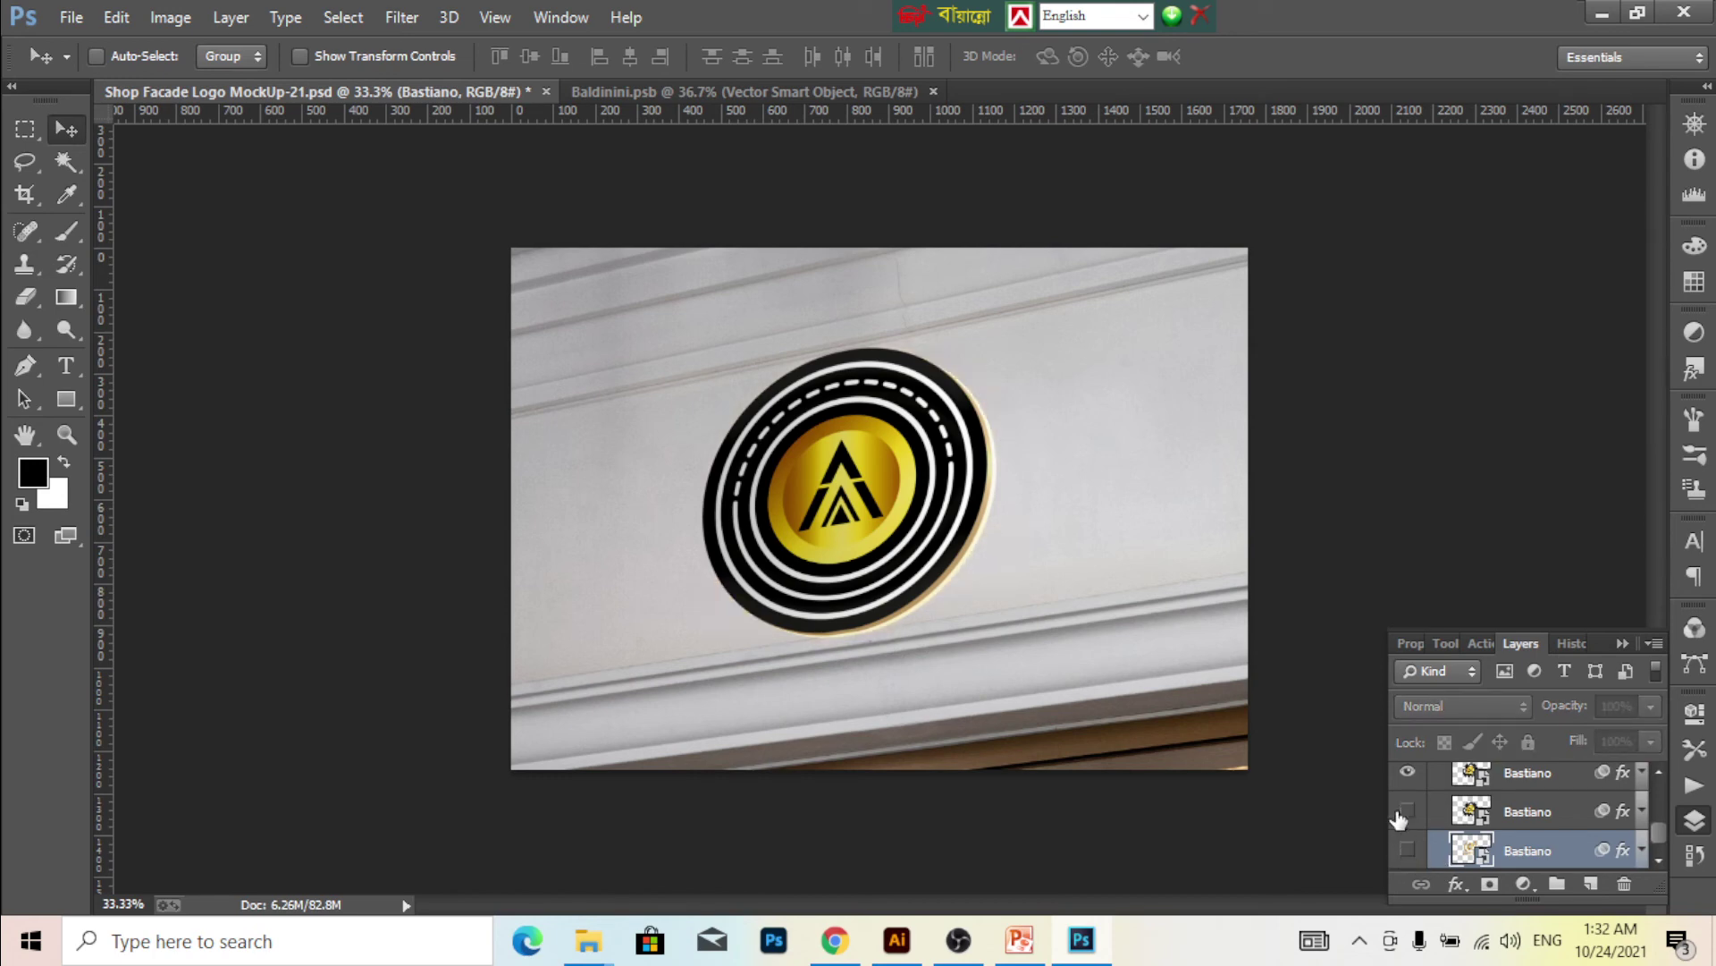
left_click(1408, 772)
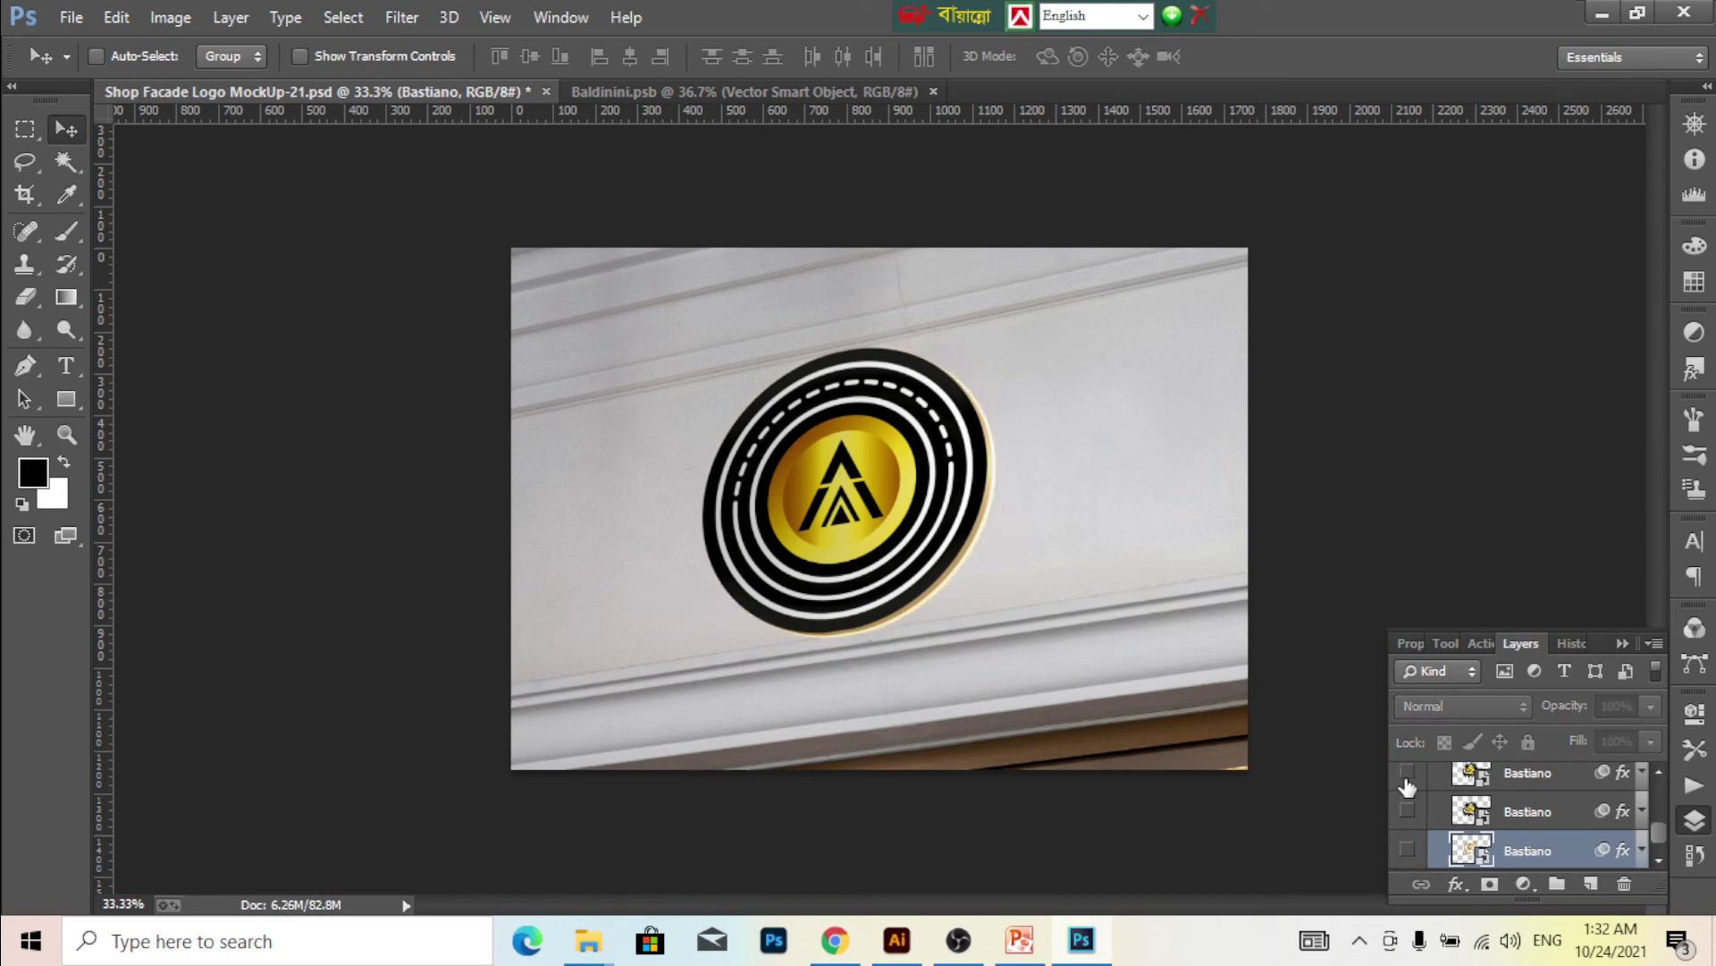
left_click(691, 87)
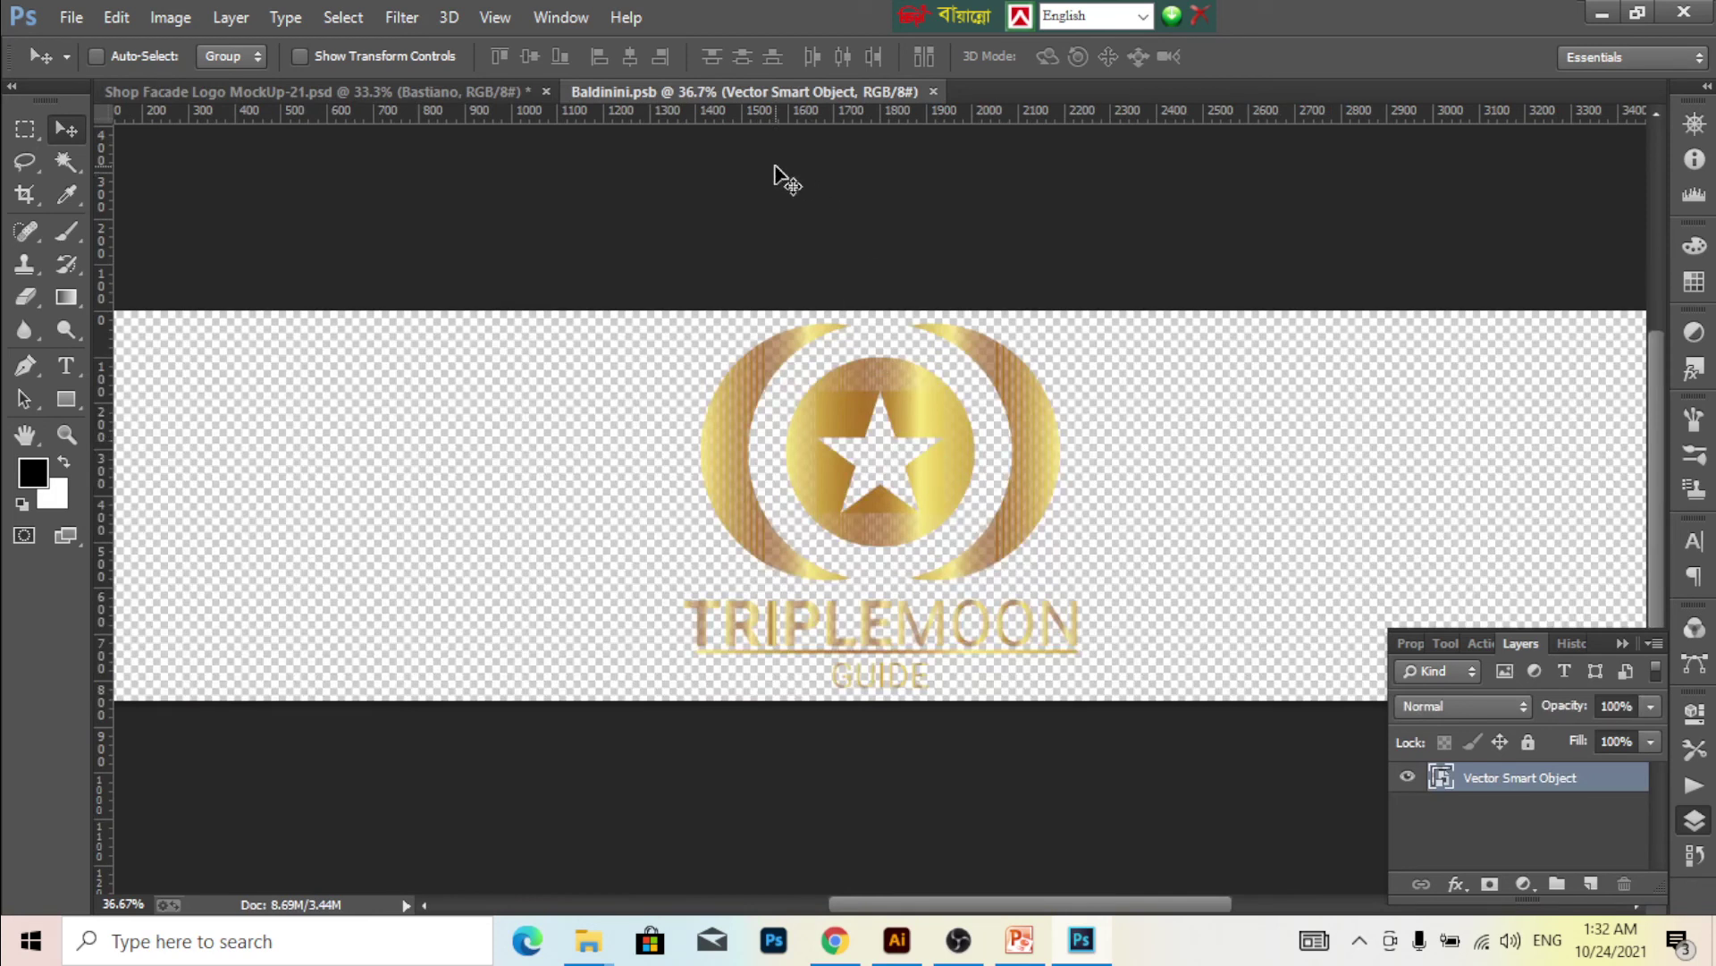
left_click(544, 90)
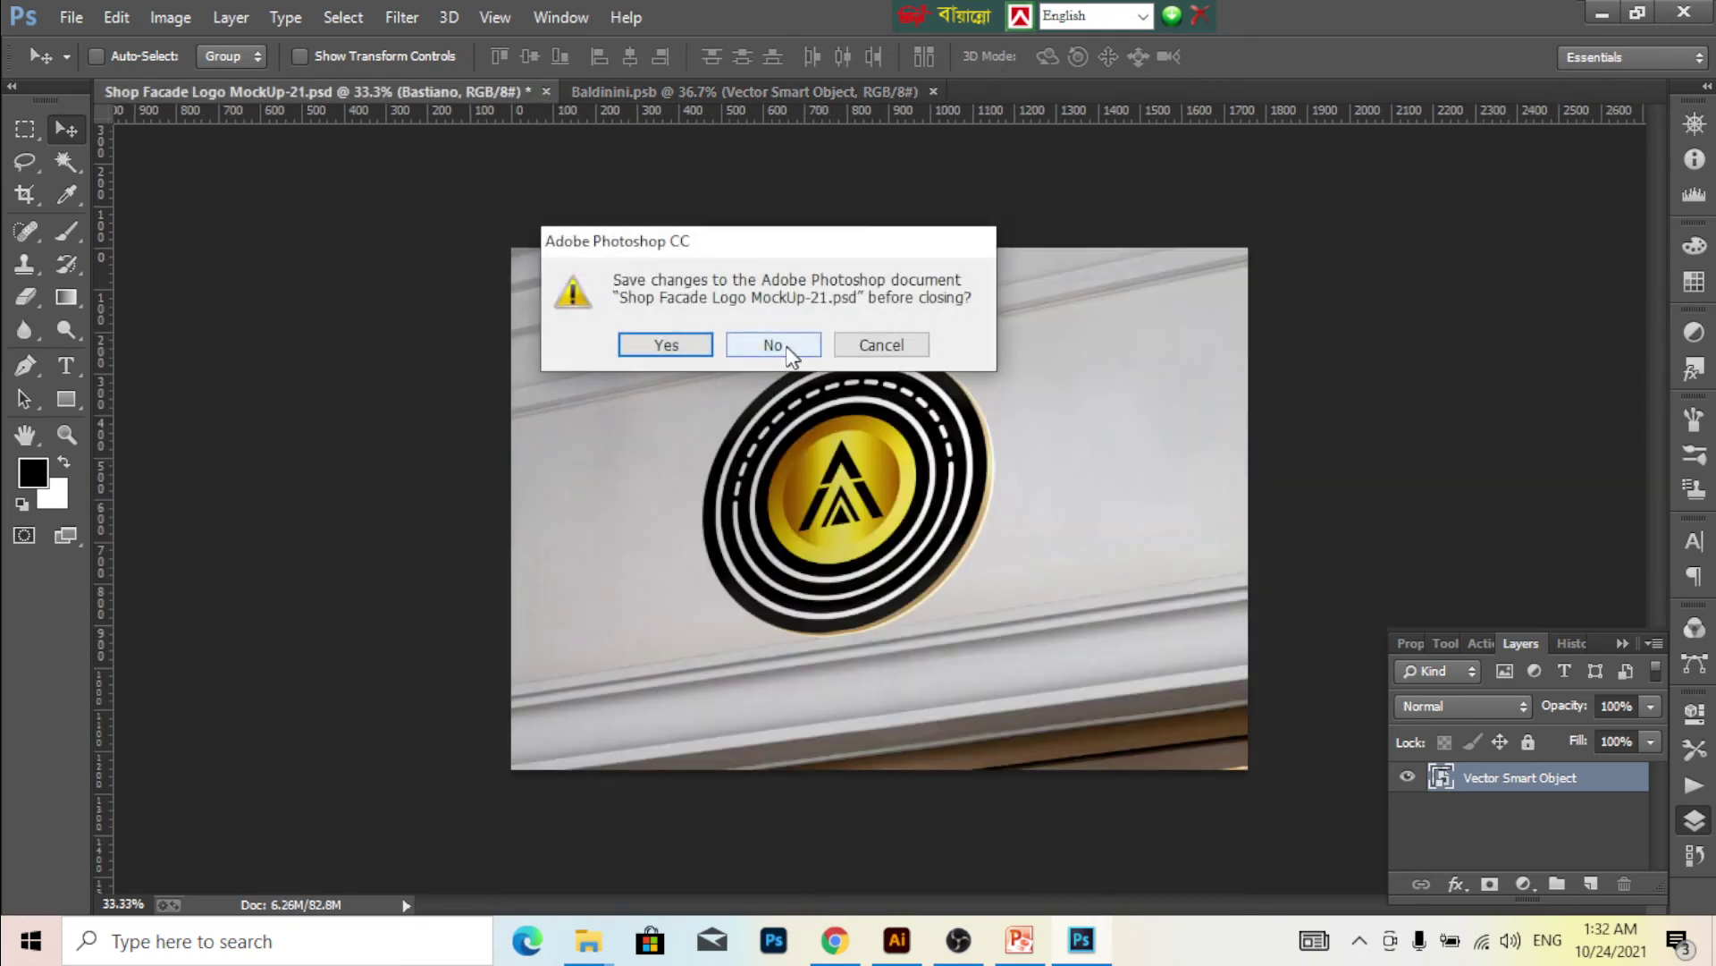
left_click(772, 344)
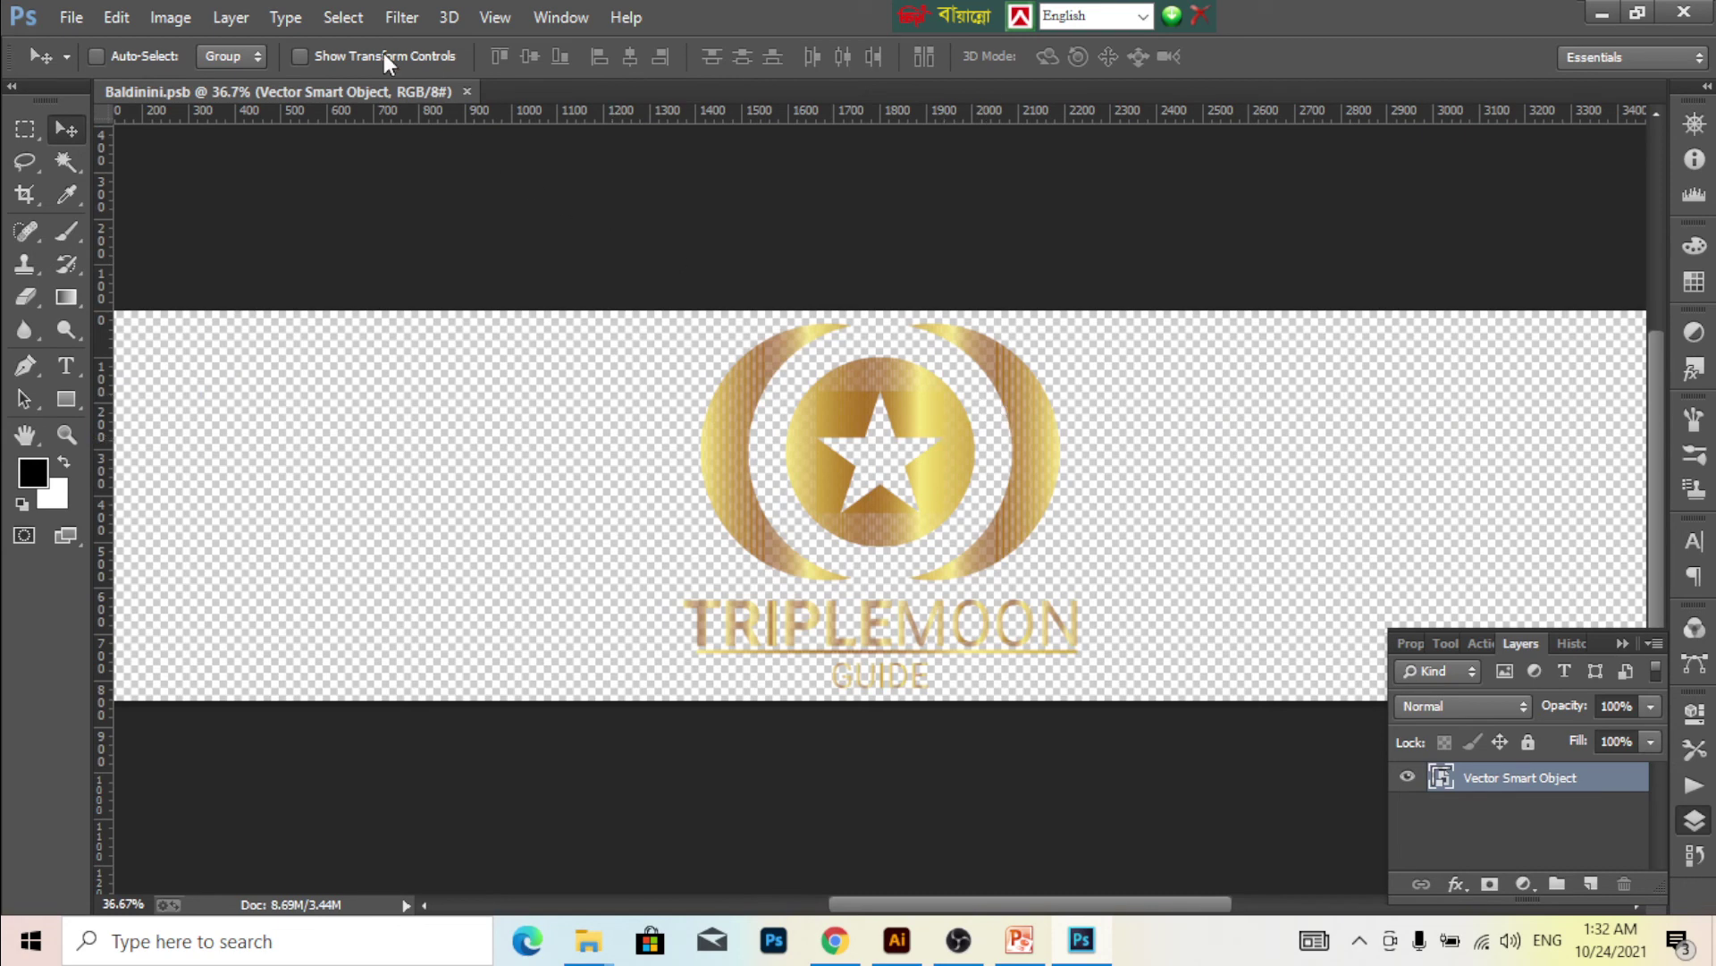
- Open the Desktop reference image 6141cebf16539_thumb900.jpg in Photoshop
left_click(72, 16)
left_click(89, 66)
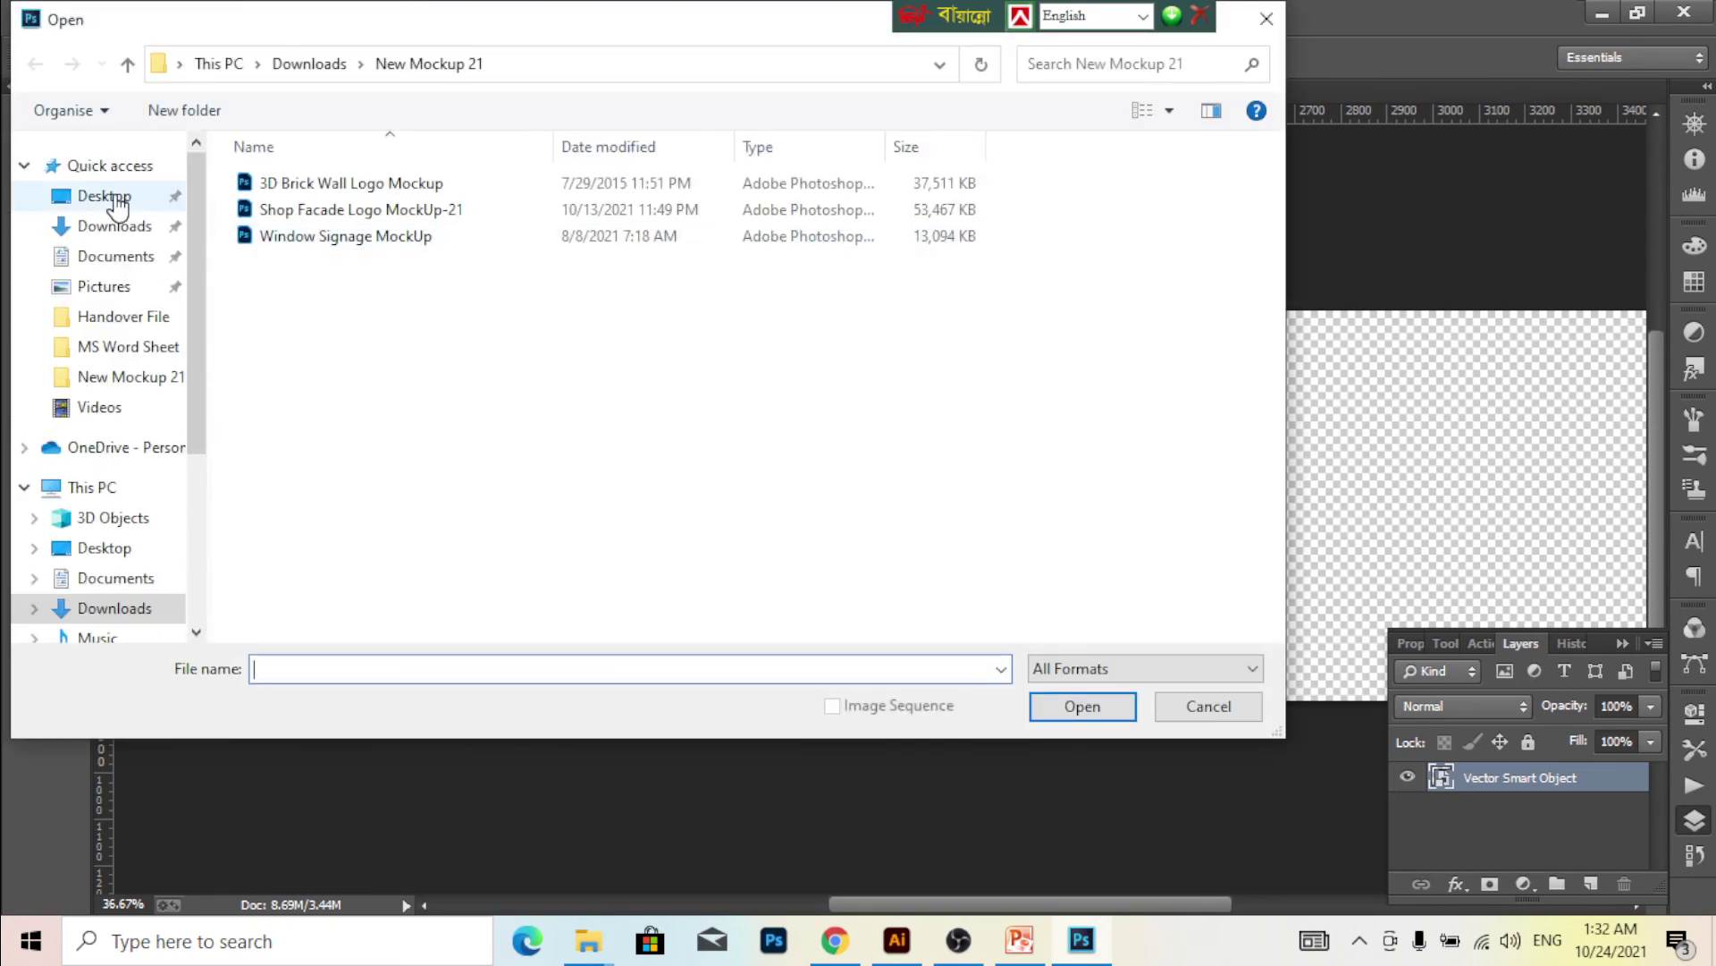
left_click(117, 198)
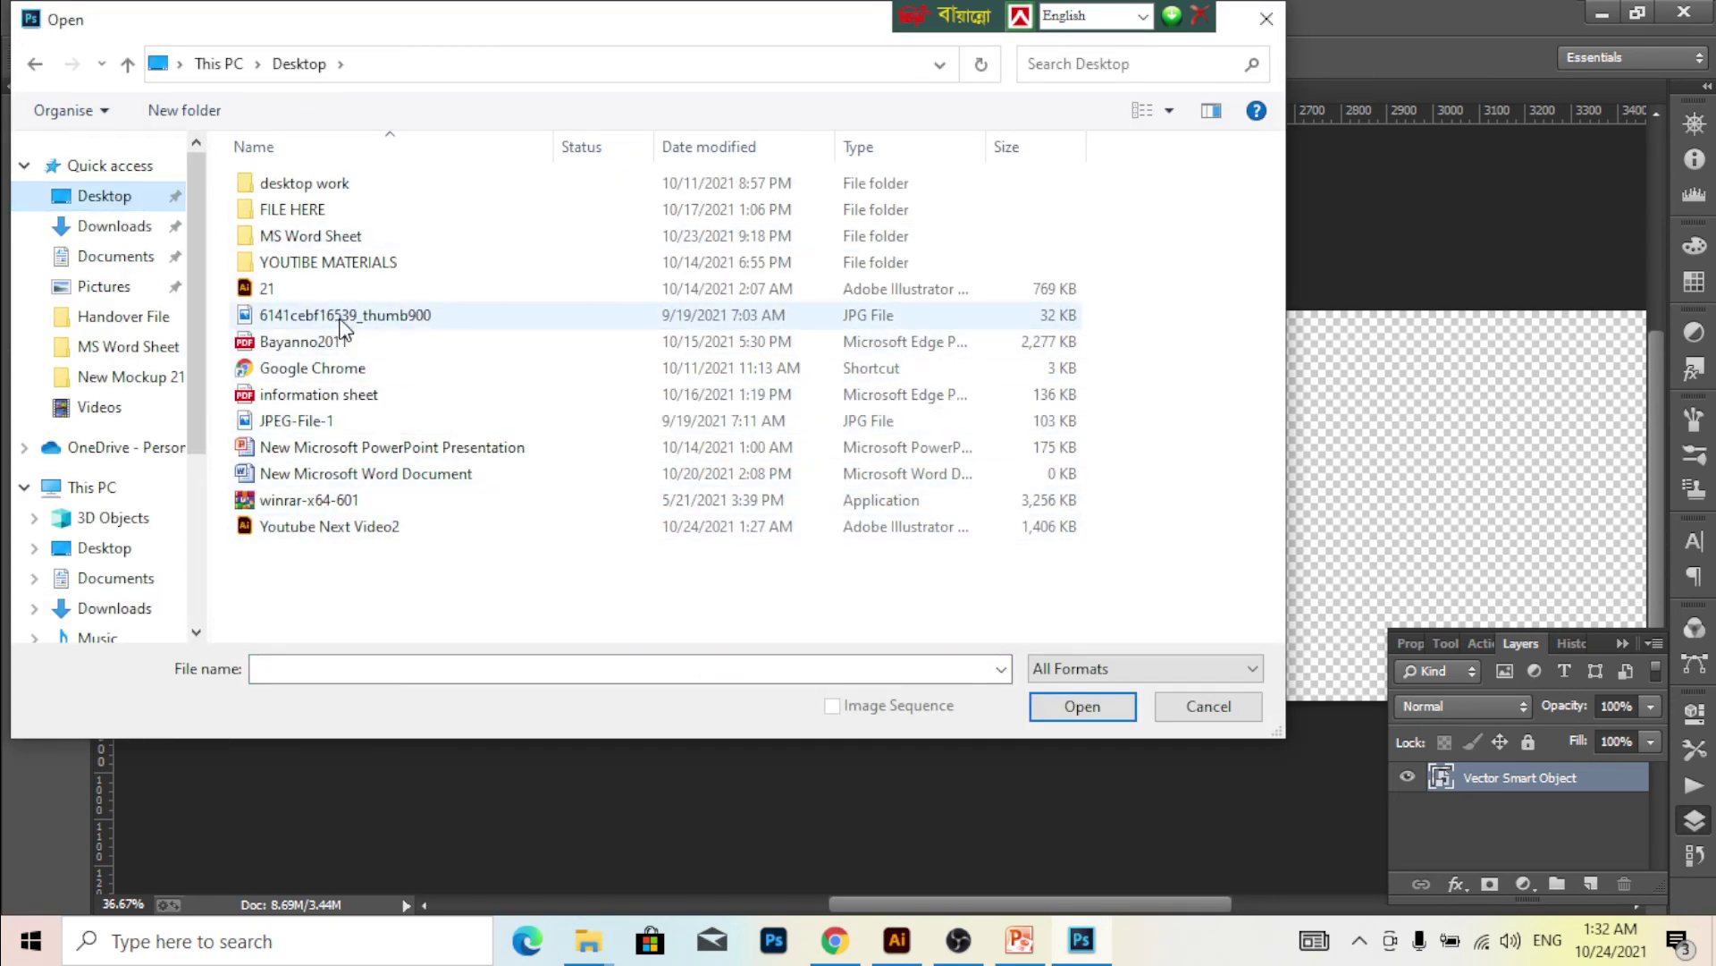
double_click(342, 316)
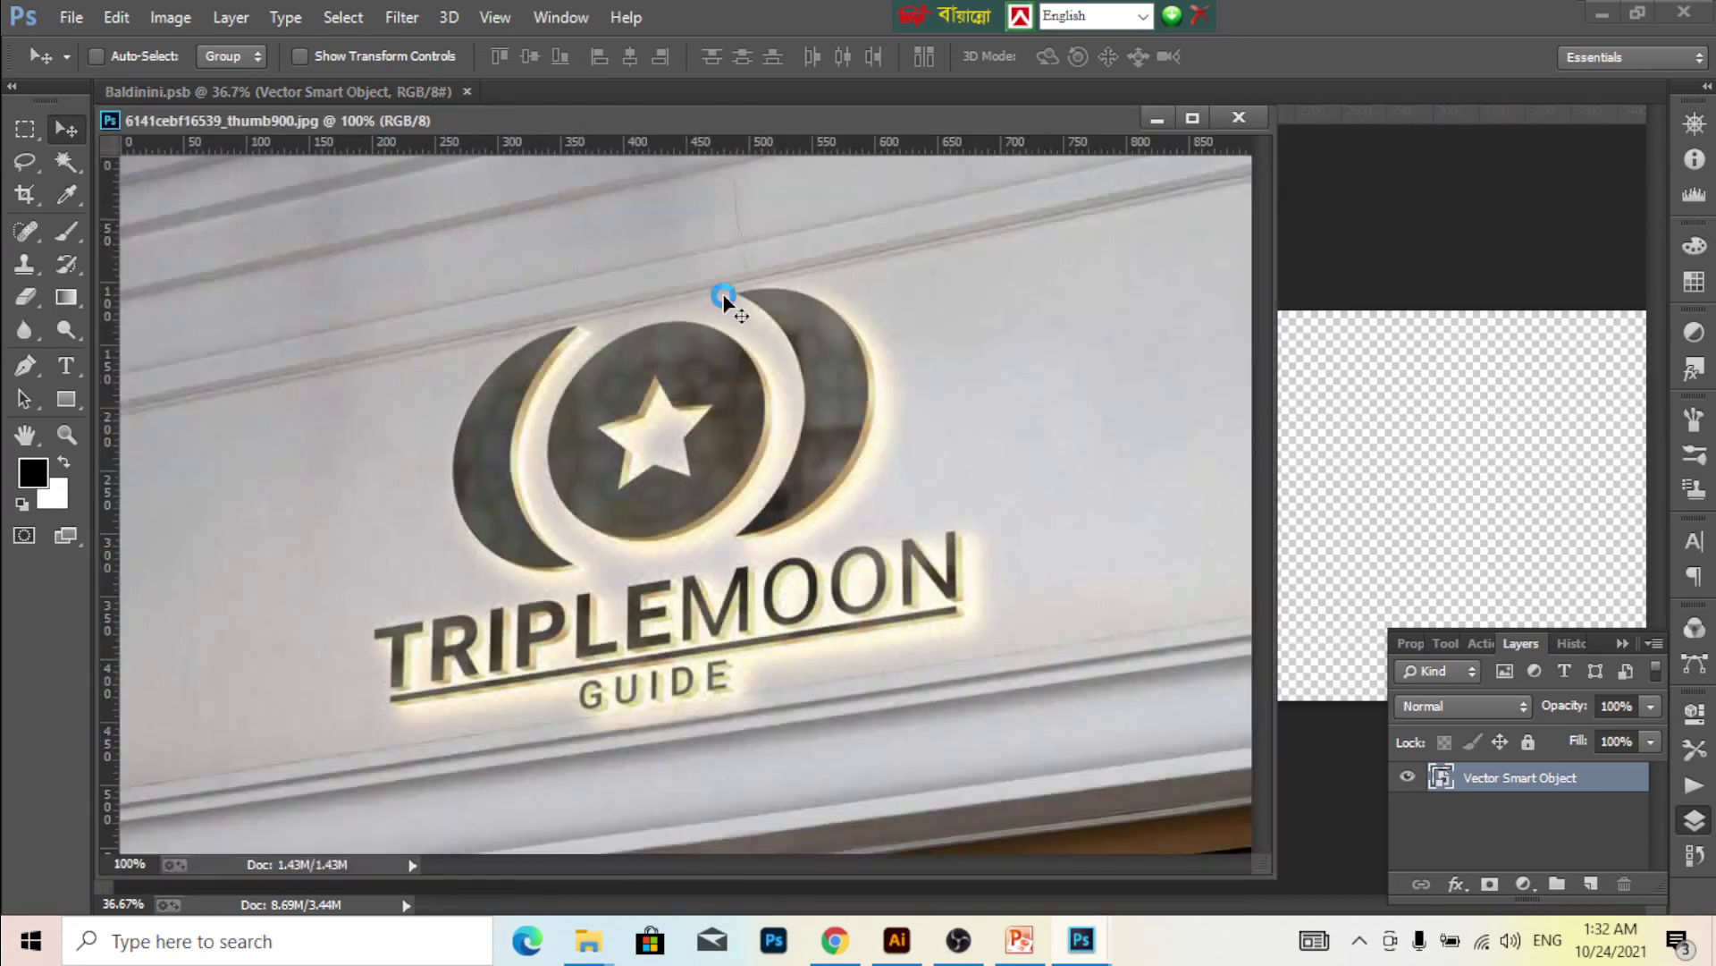
- Dock 6141cebf16539_thumb900.jpg beside Baldinini.psb and zoom around its backlit TRIPLEMOON GUIDE sign
left_click_drag(762, 119, 882, 94)
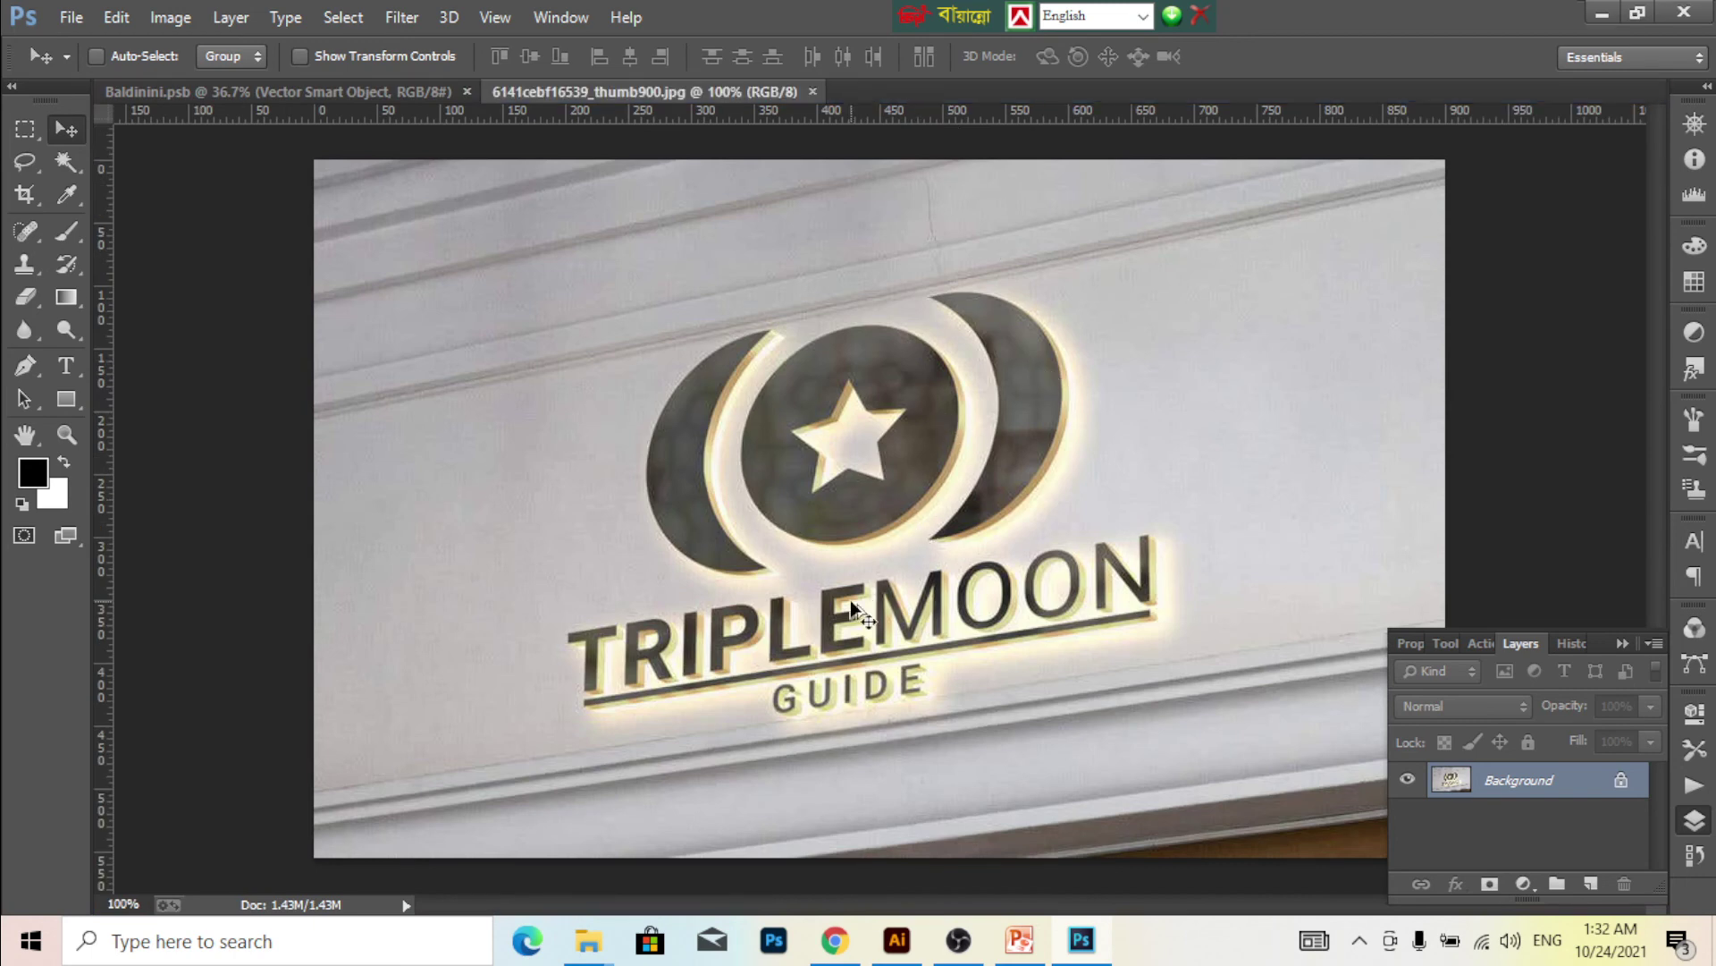
scroll(858, 505, "down", 1)
scroll(890, 501, "up", 3)
scroll(846, 526, "down", 1)
scroll(858, 456, "up", 2)
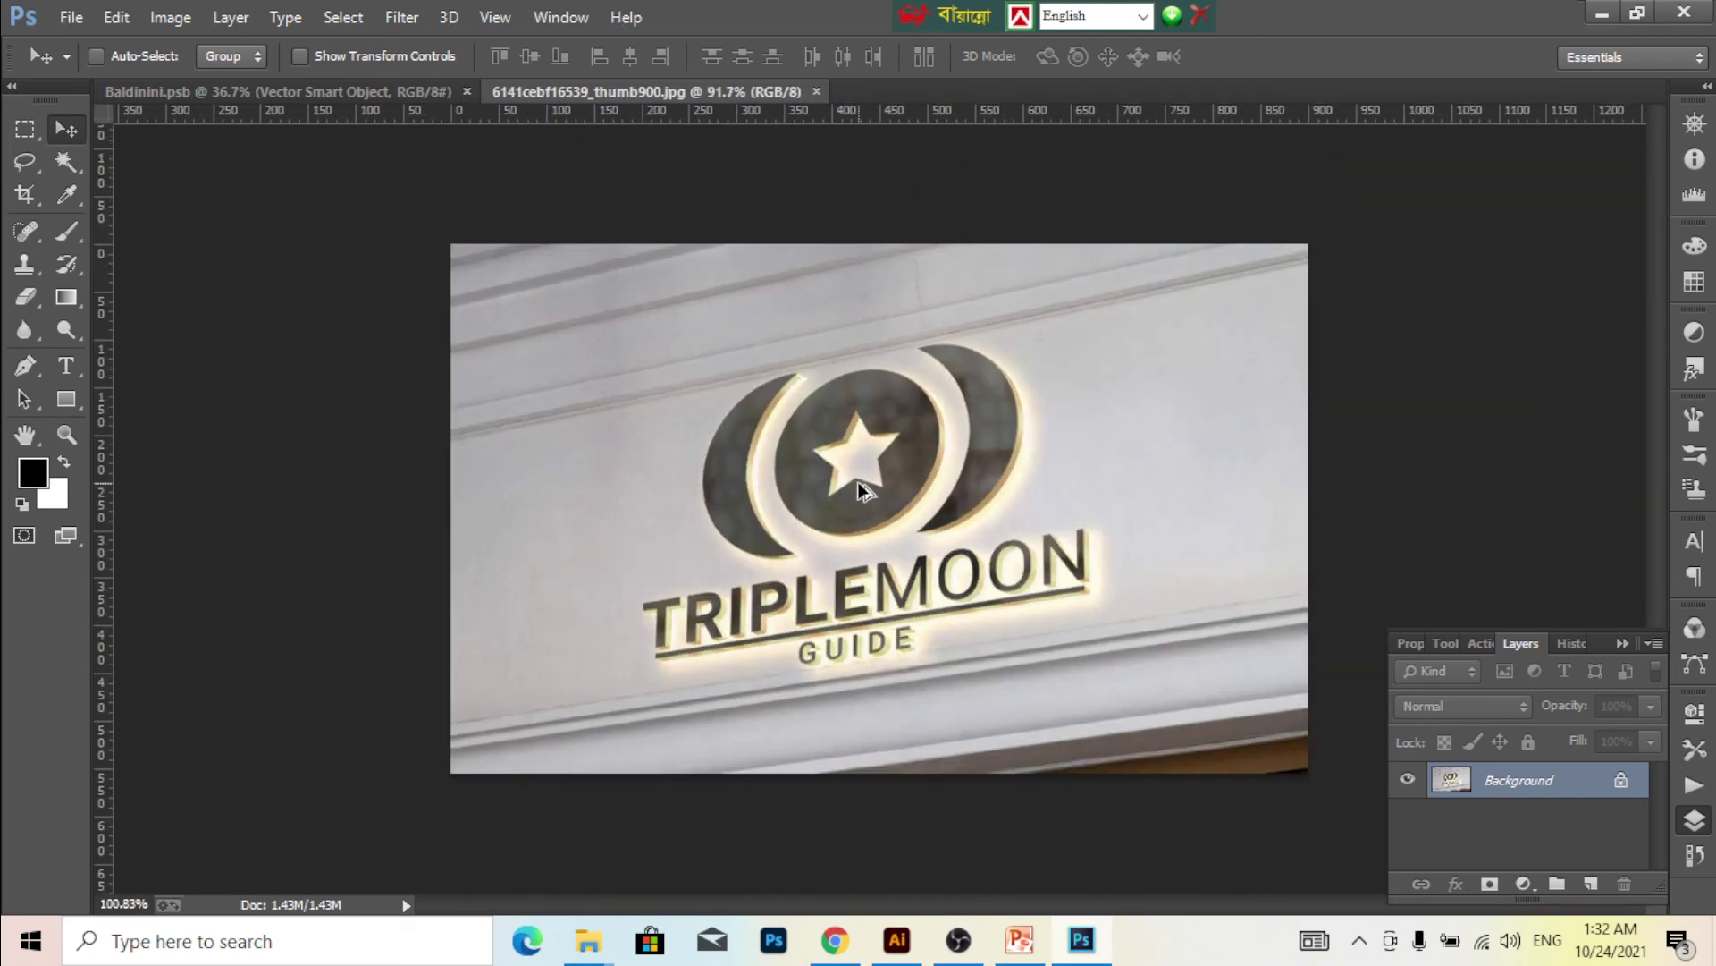
scroll(888, 393, "up", 2)
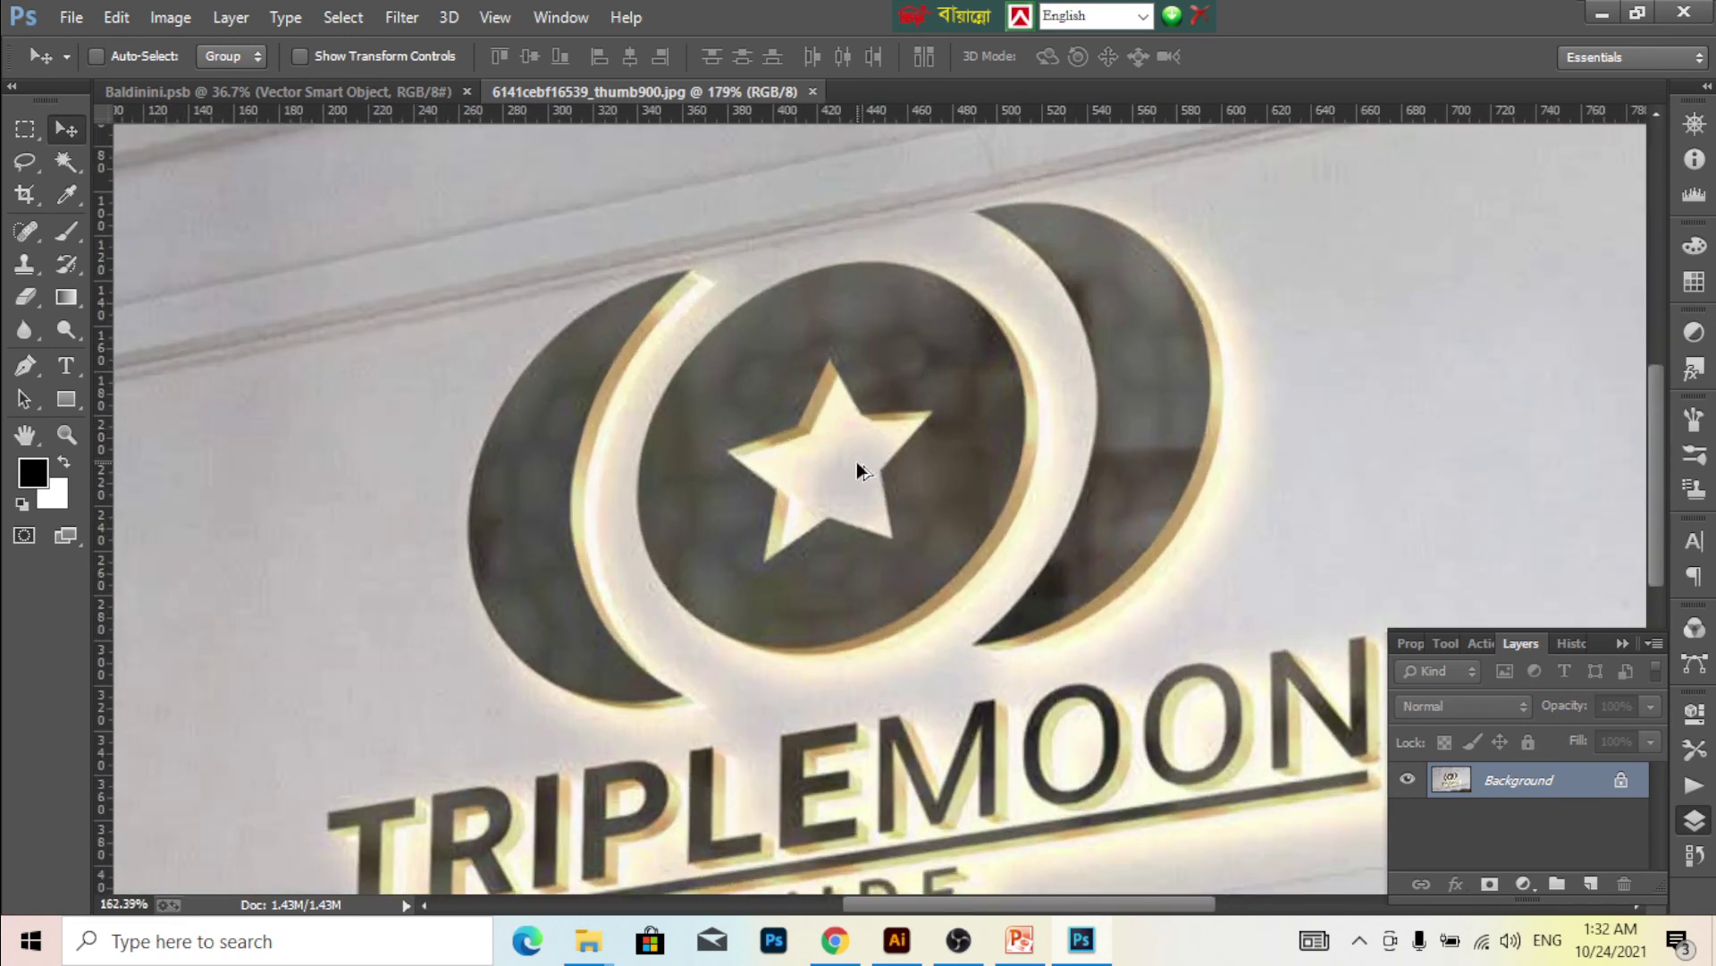
scroll(867, 536, "down", 2)
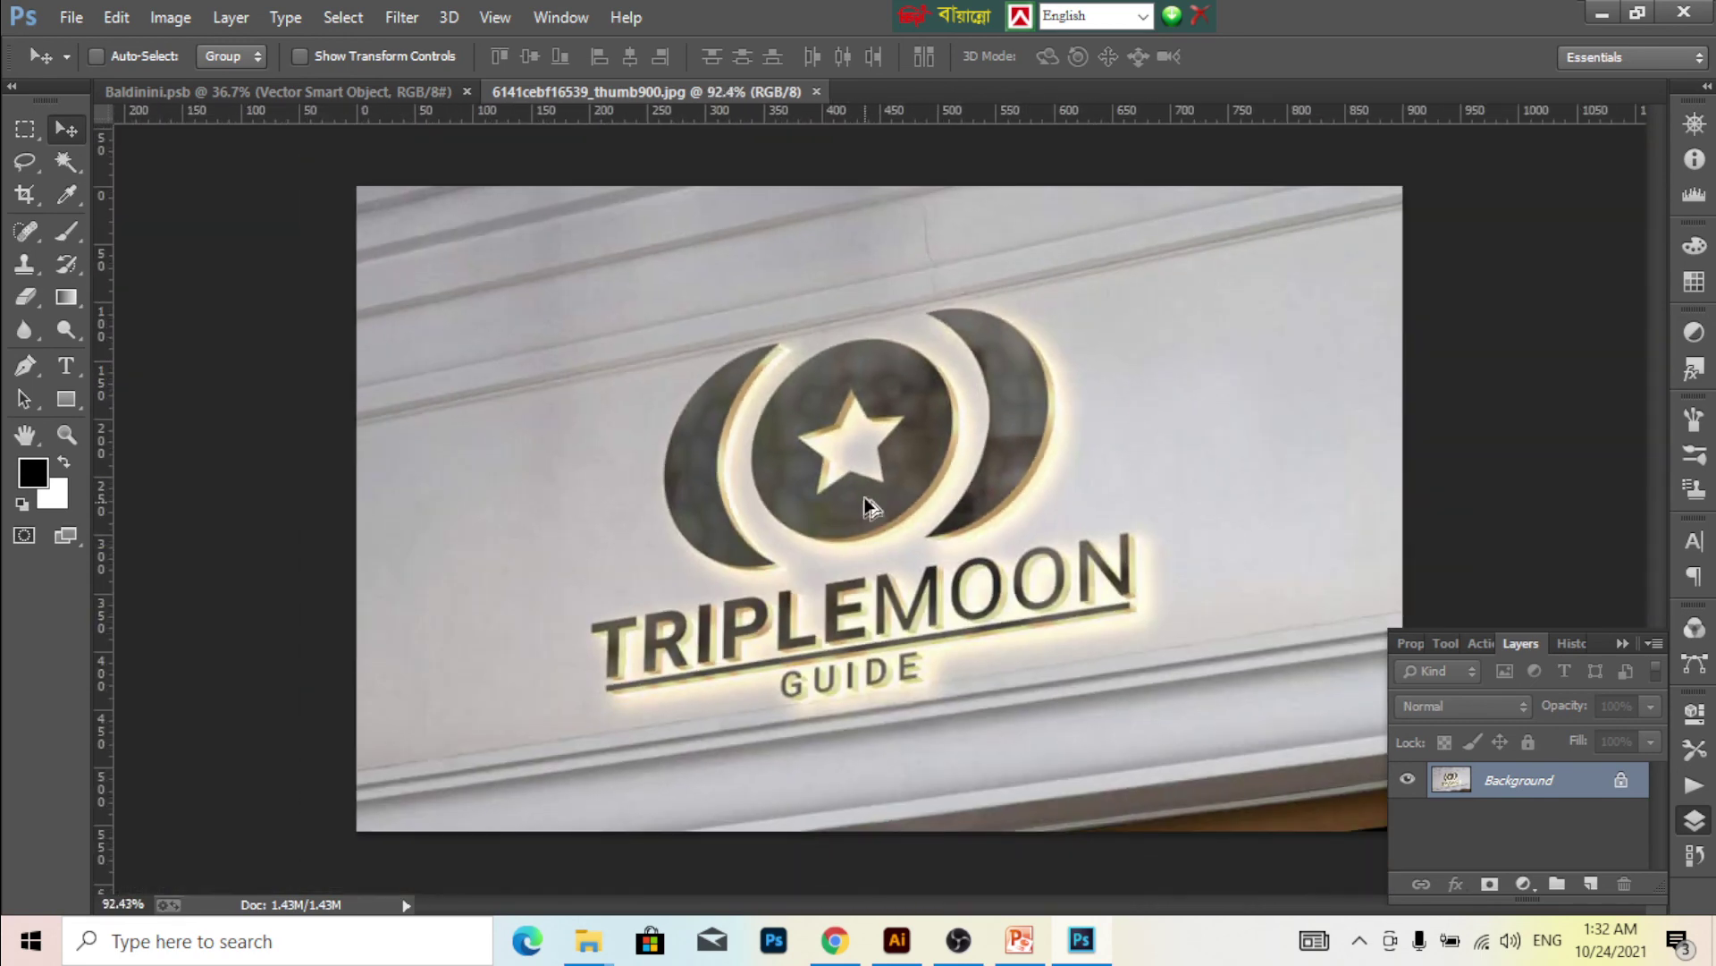
scroll(872, 497, "up", 2)
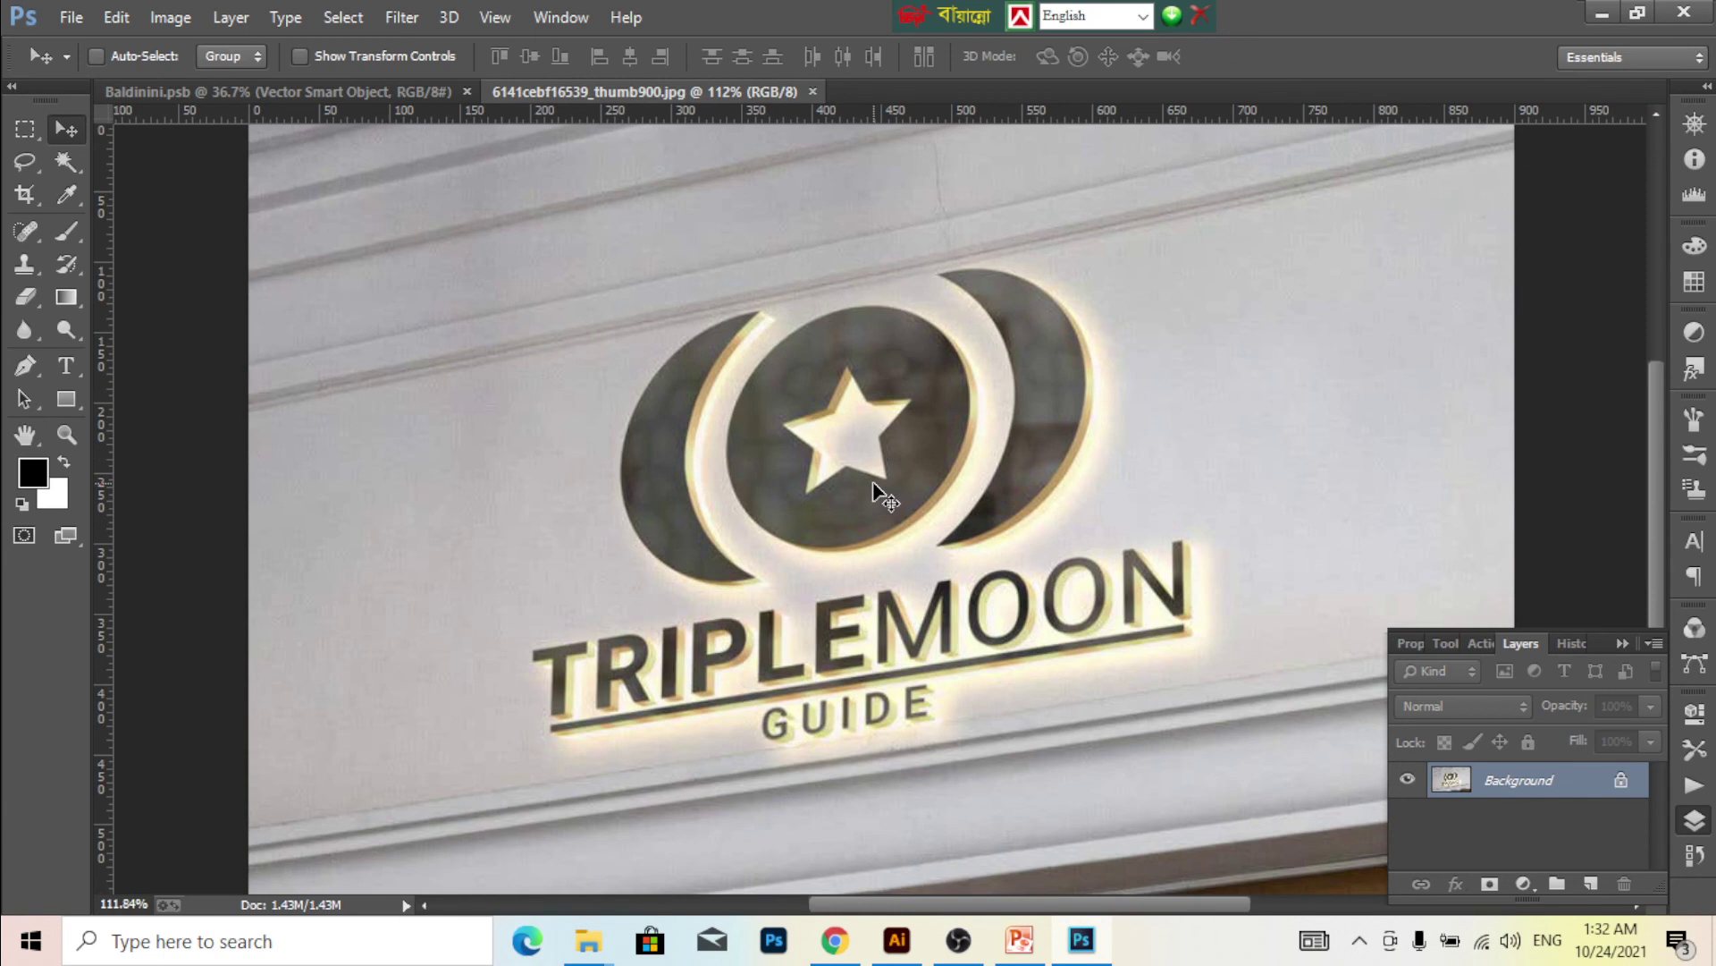
scroll(876, 490, "down", 1)
scroll(877, 478, "down", 1)
scroll(876, 469, "up", 2)
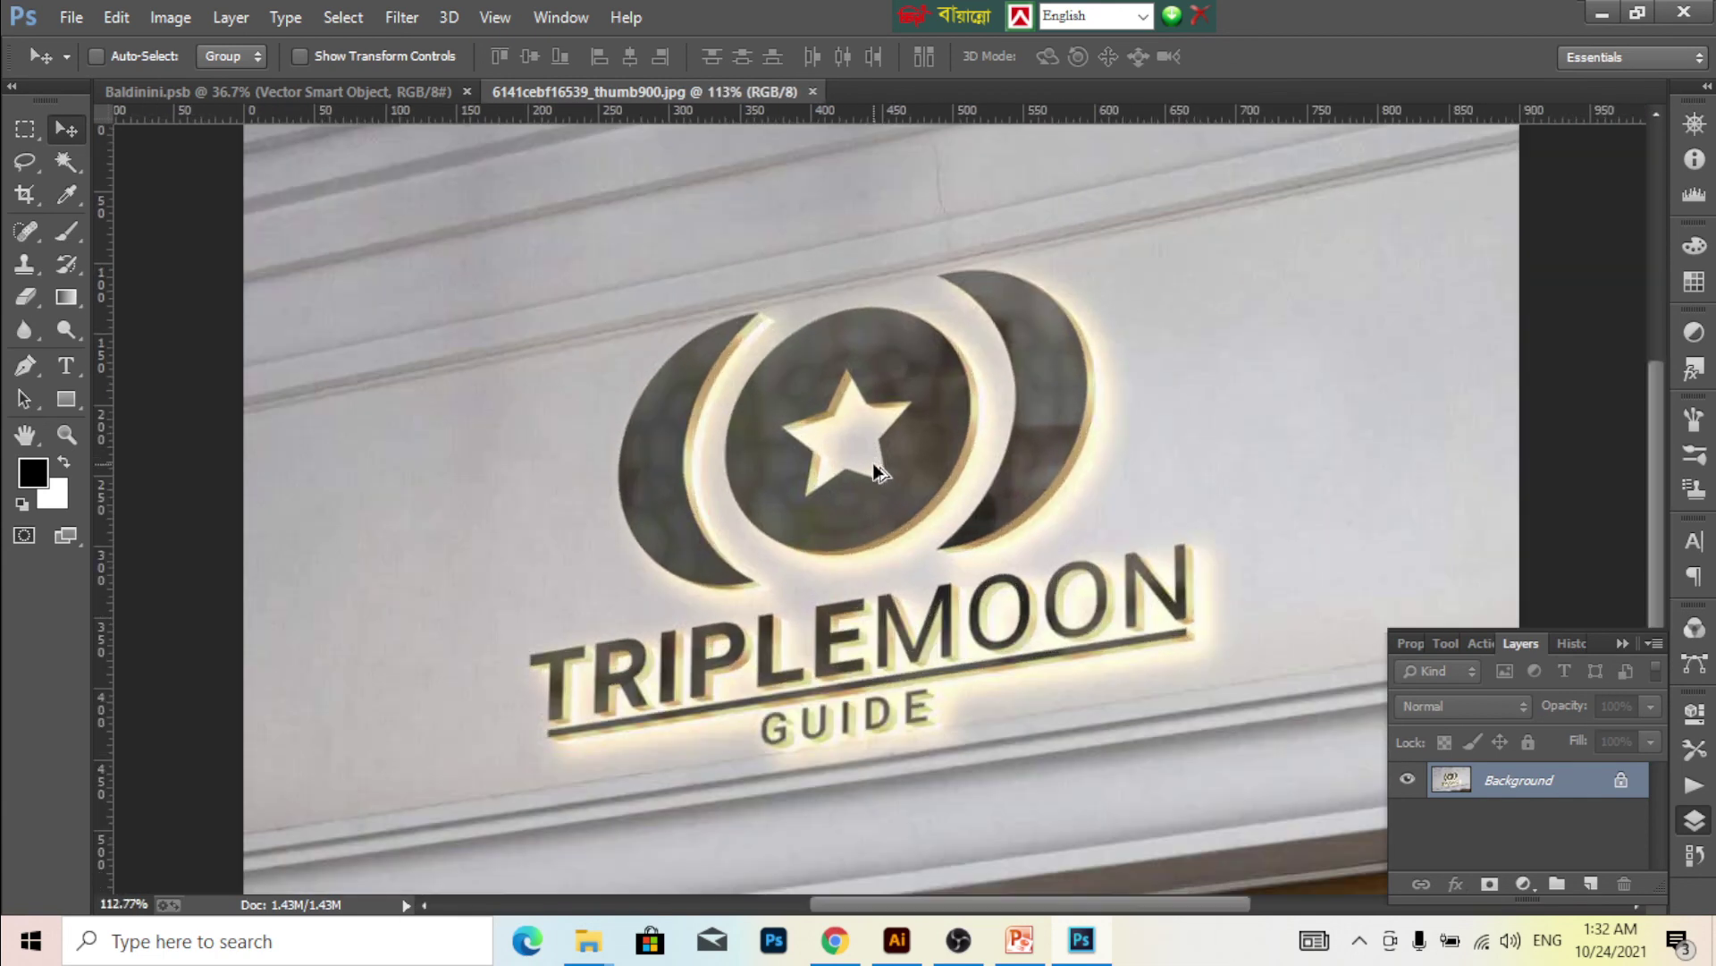